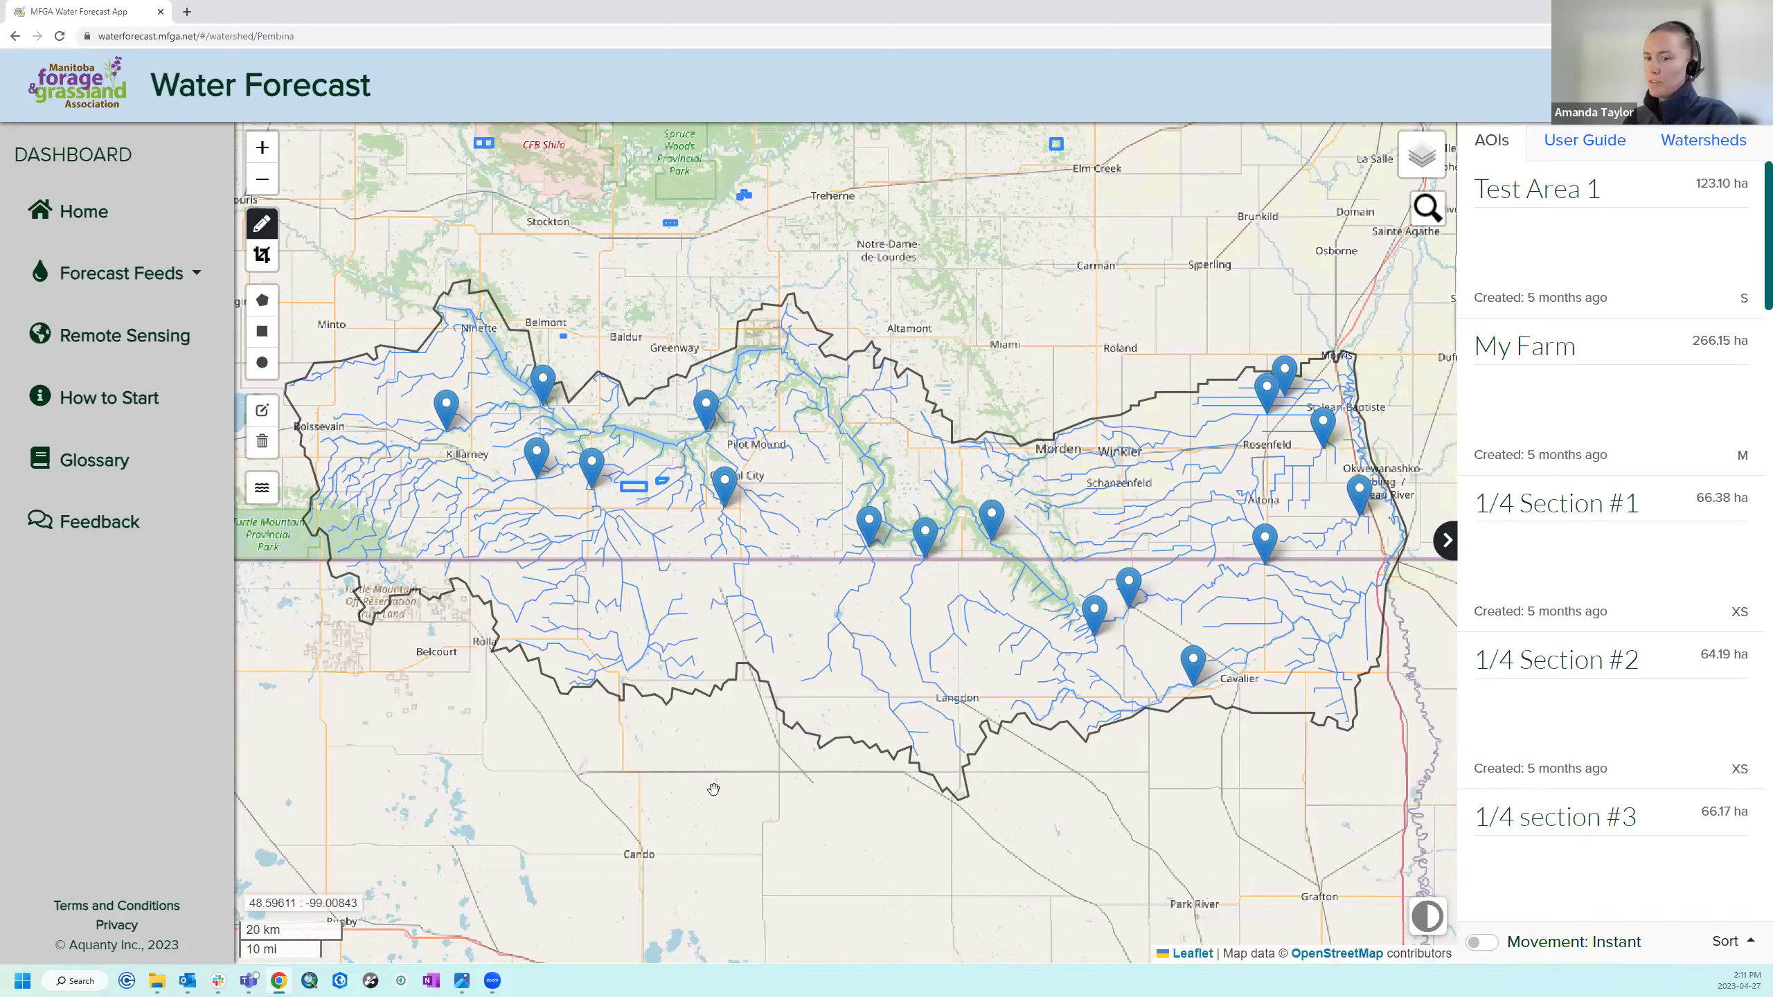
left_click_drag(1077, 259, 912, 444)
scroll(914, 446, "up", 1)
scroll(914, 447, "down", 1)
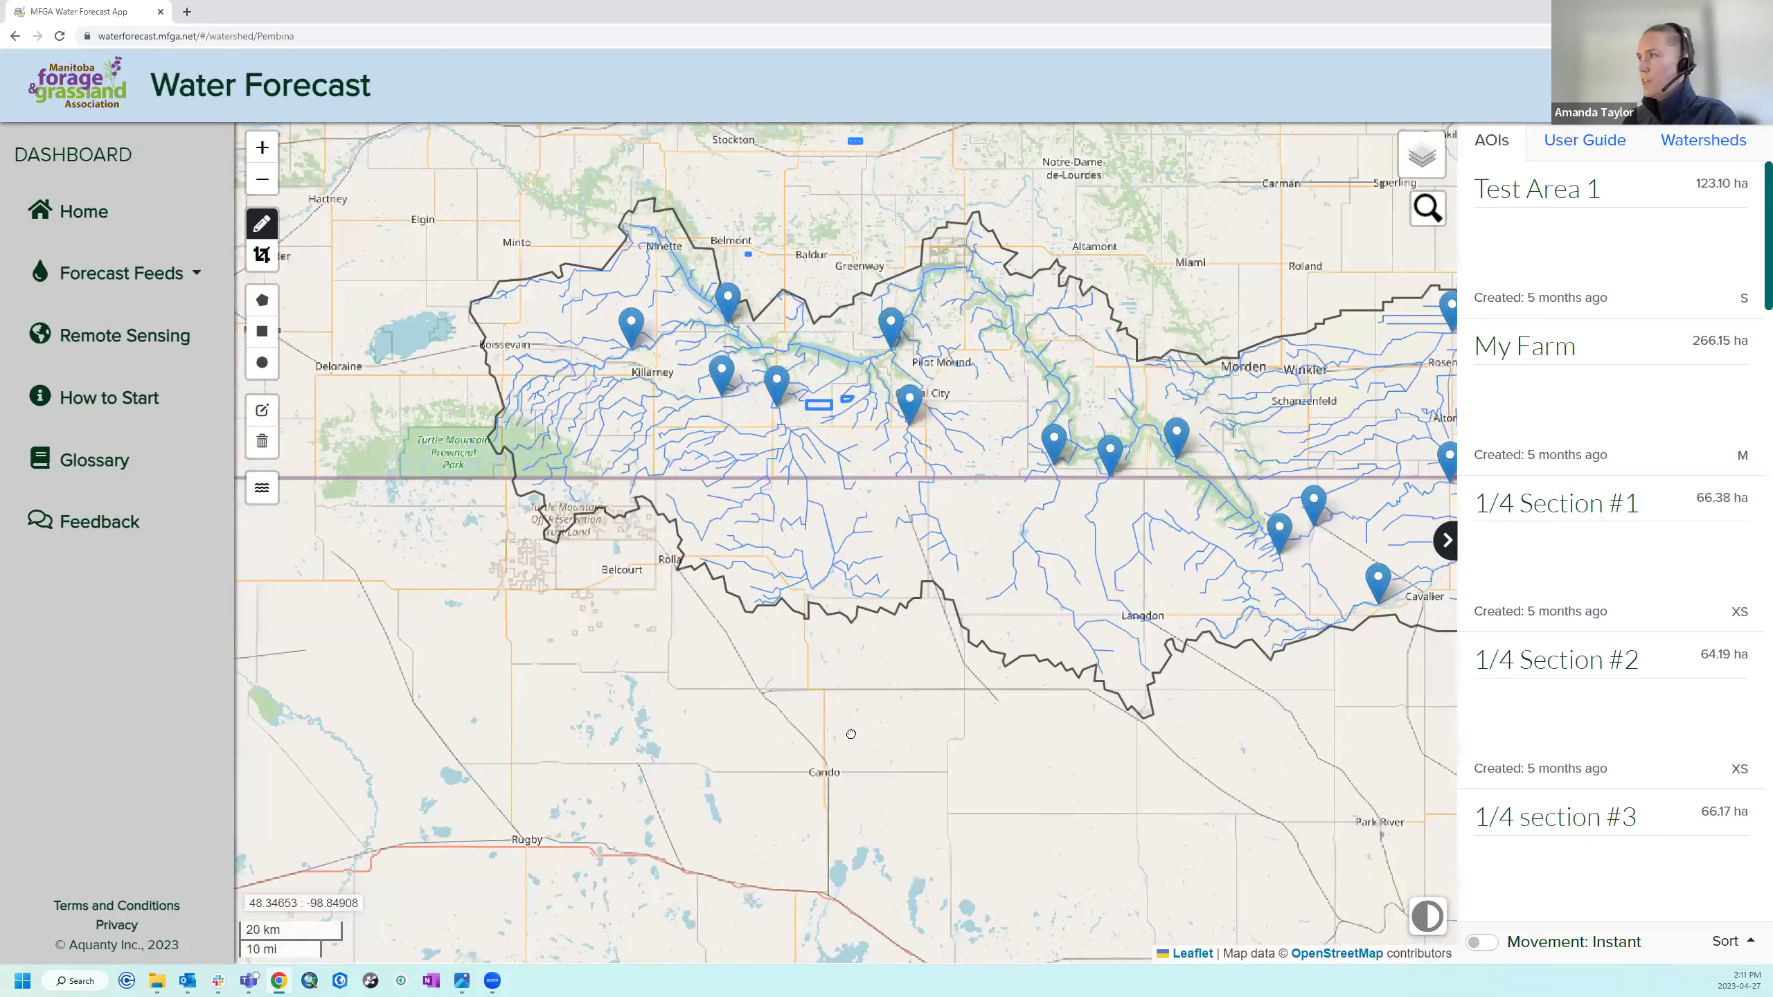
left_click_drag(852, 734, 921, 678)
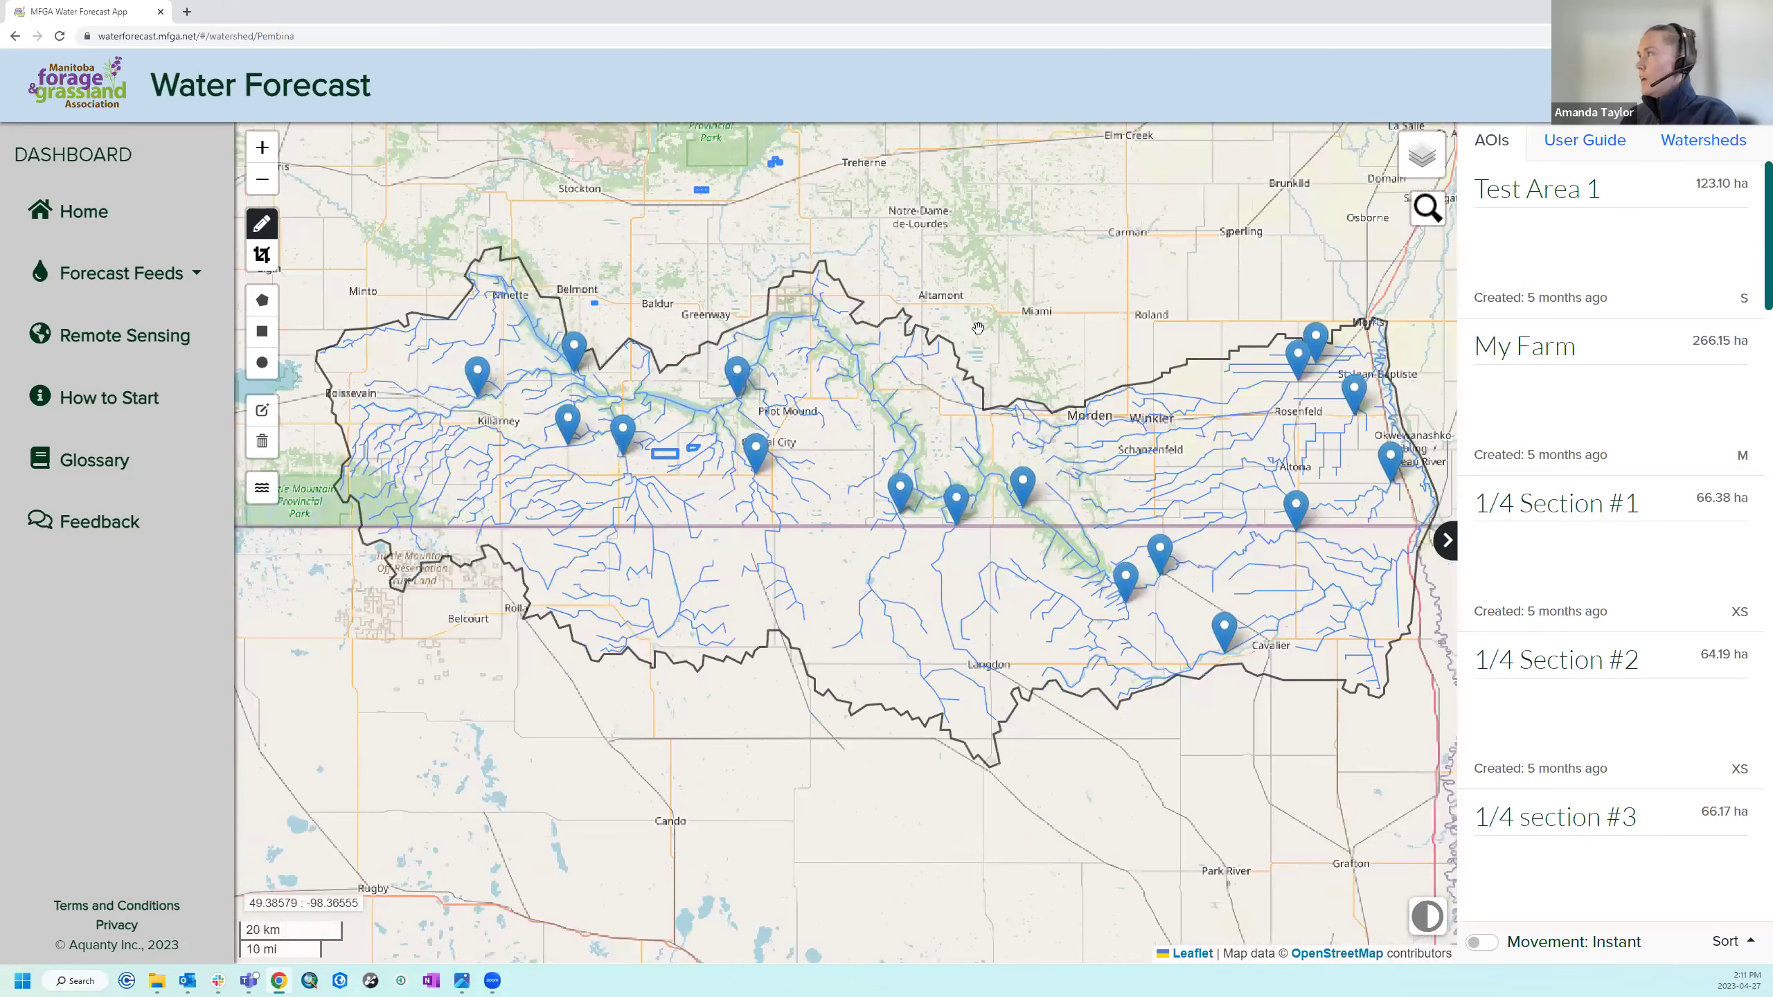
Search the map locations for "winkler" and go to Winkler, MB, CA.
left_click(1427, 209)
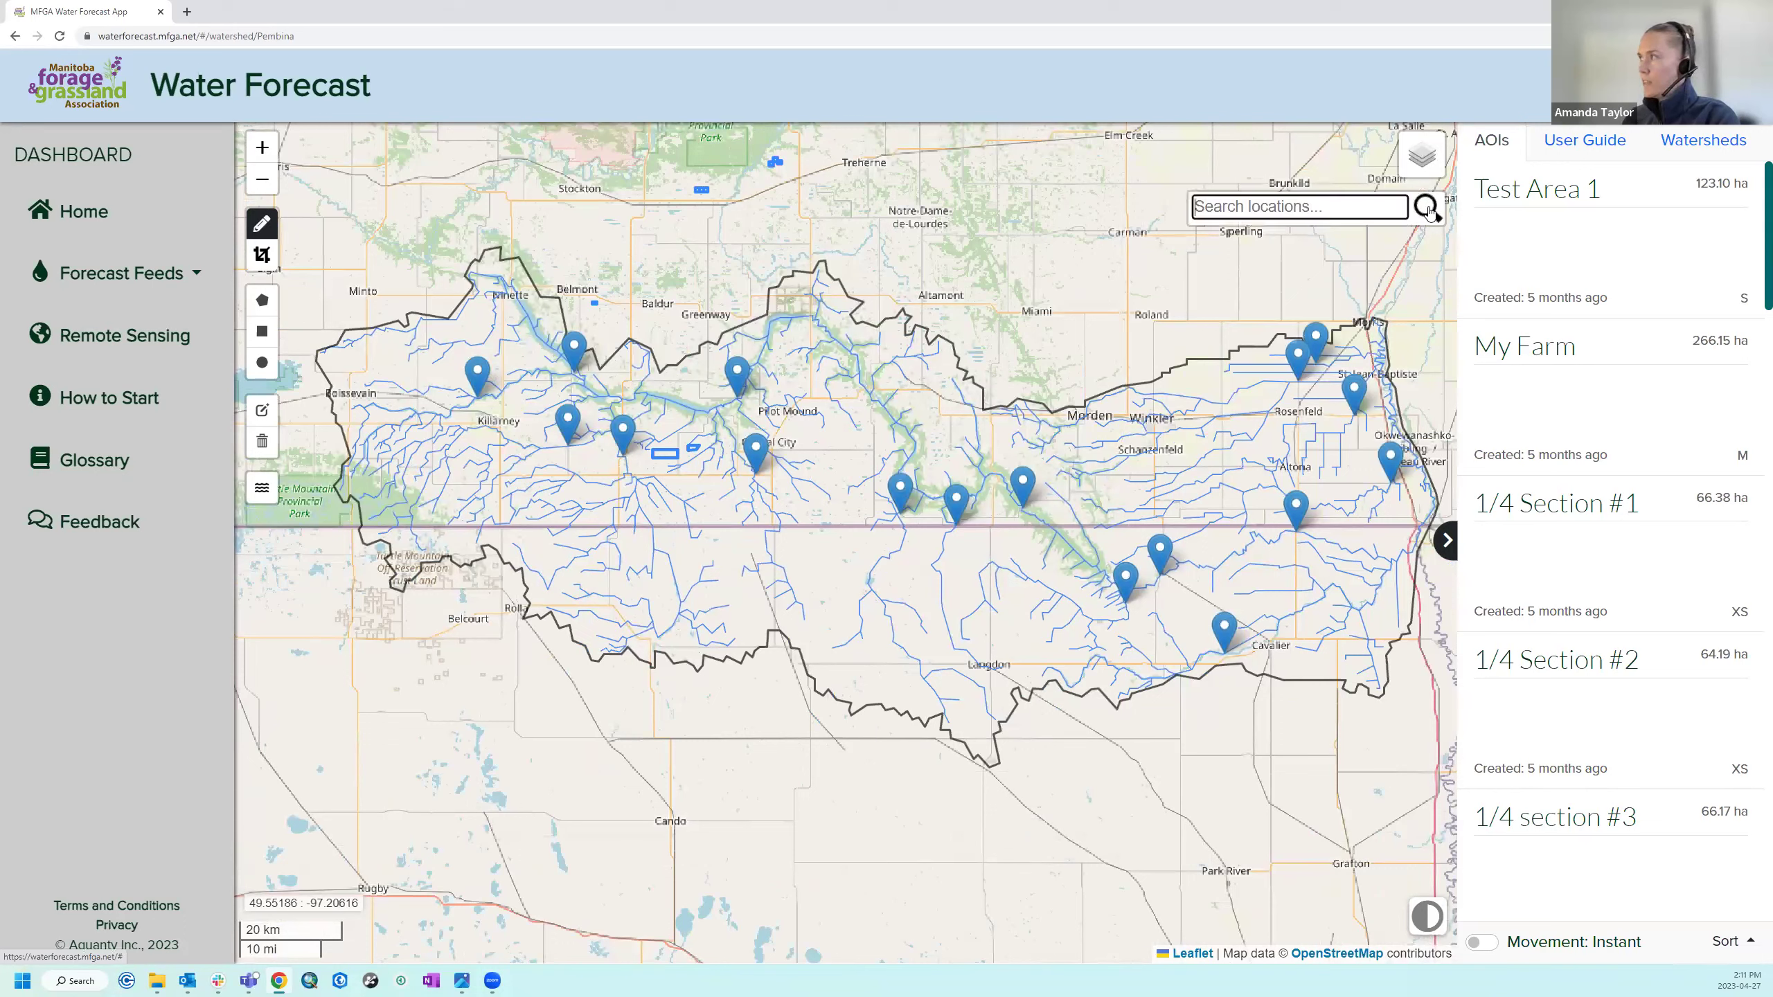
type("w")
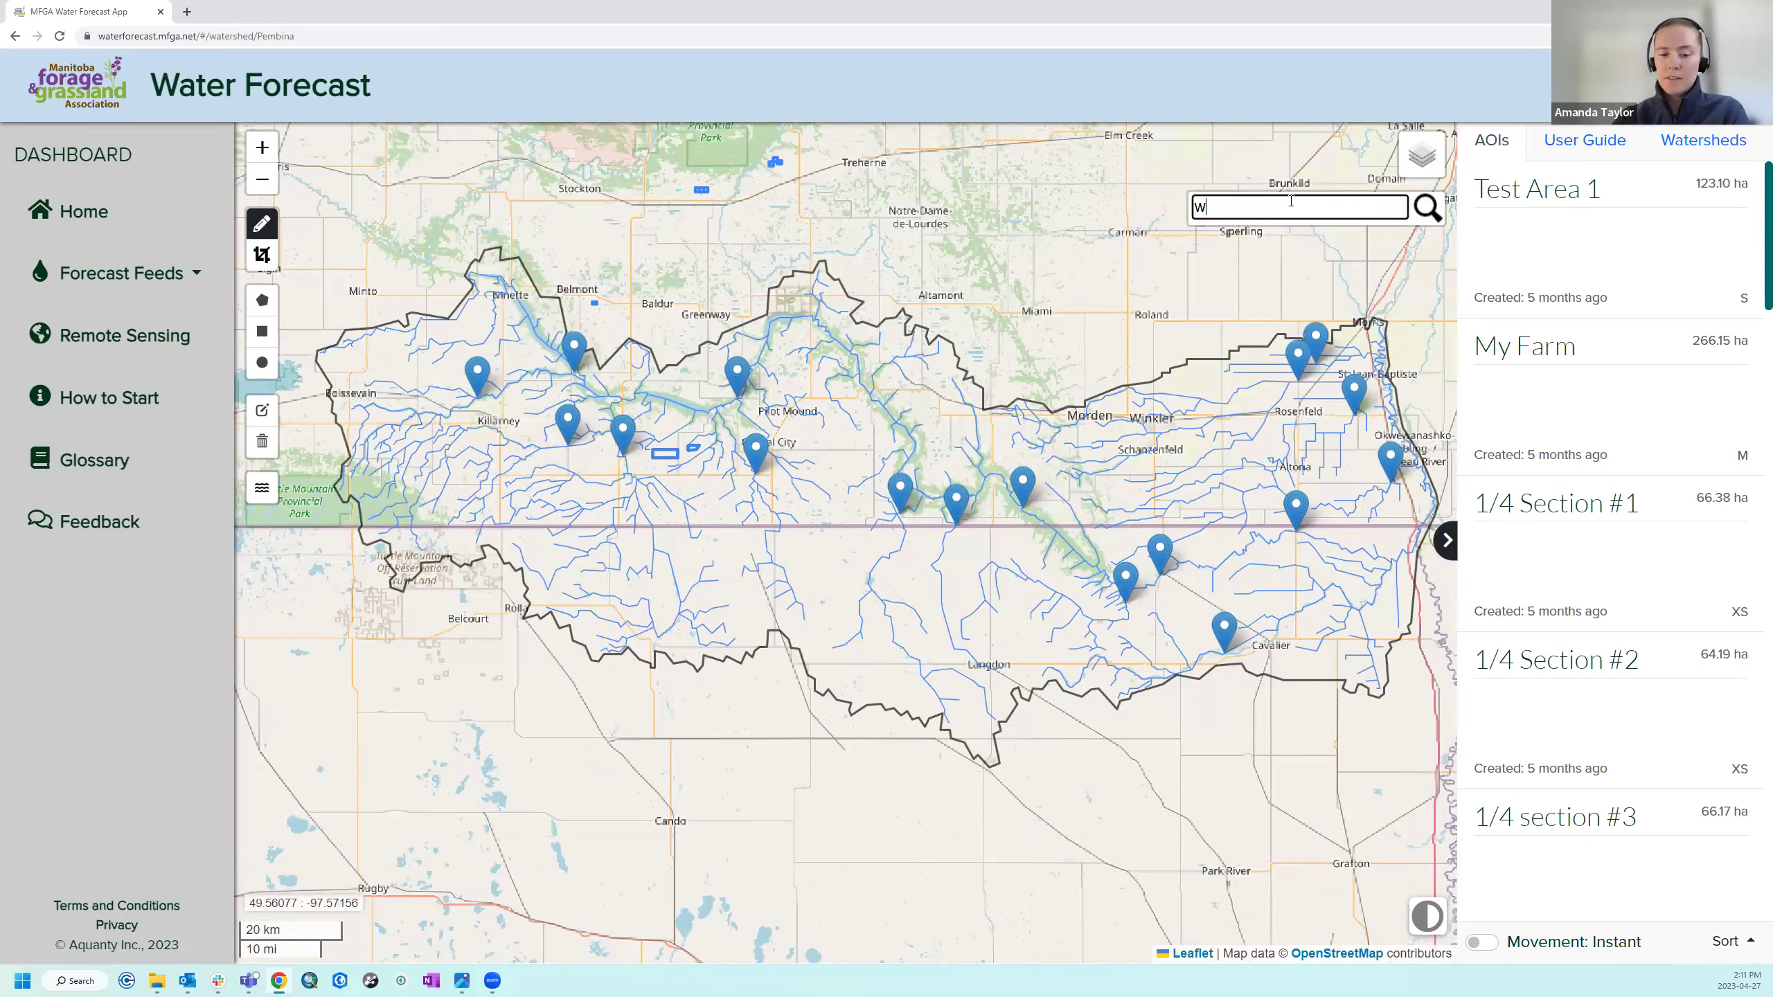
type("inkler")
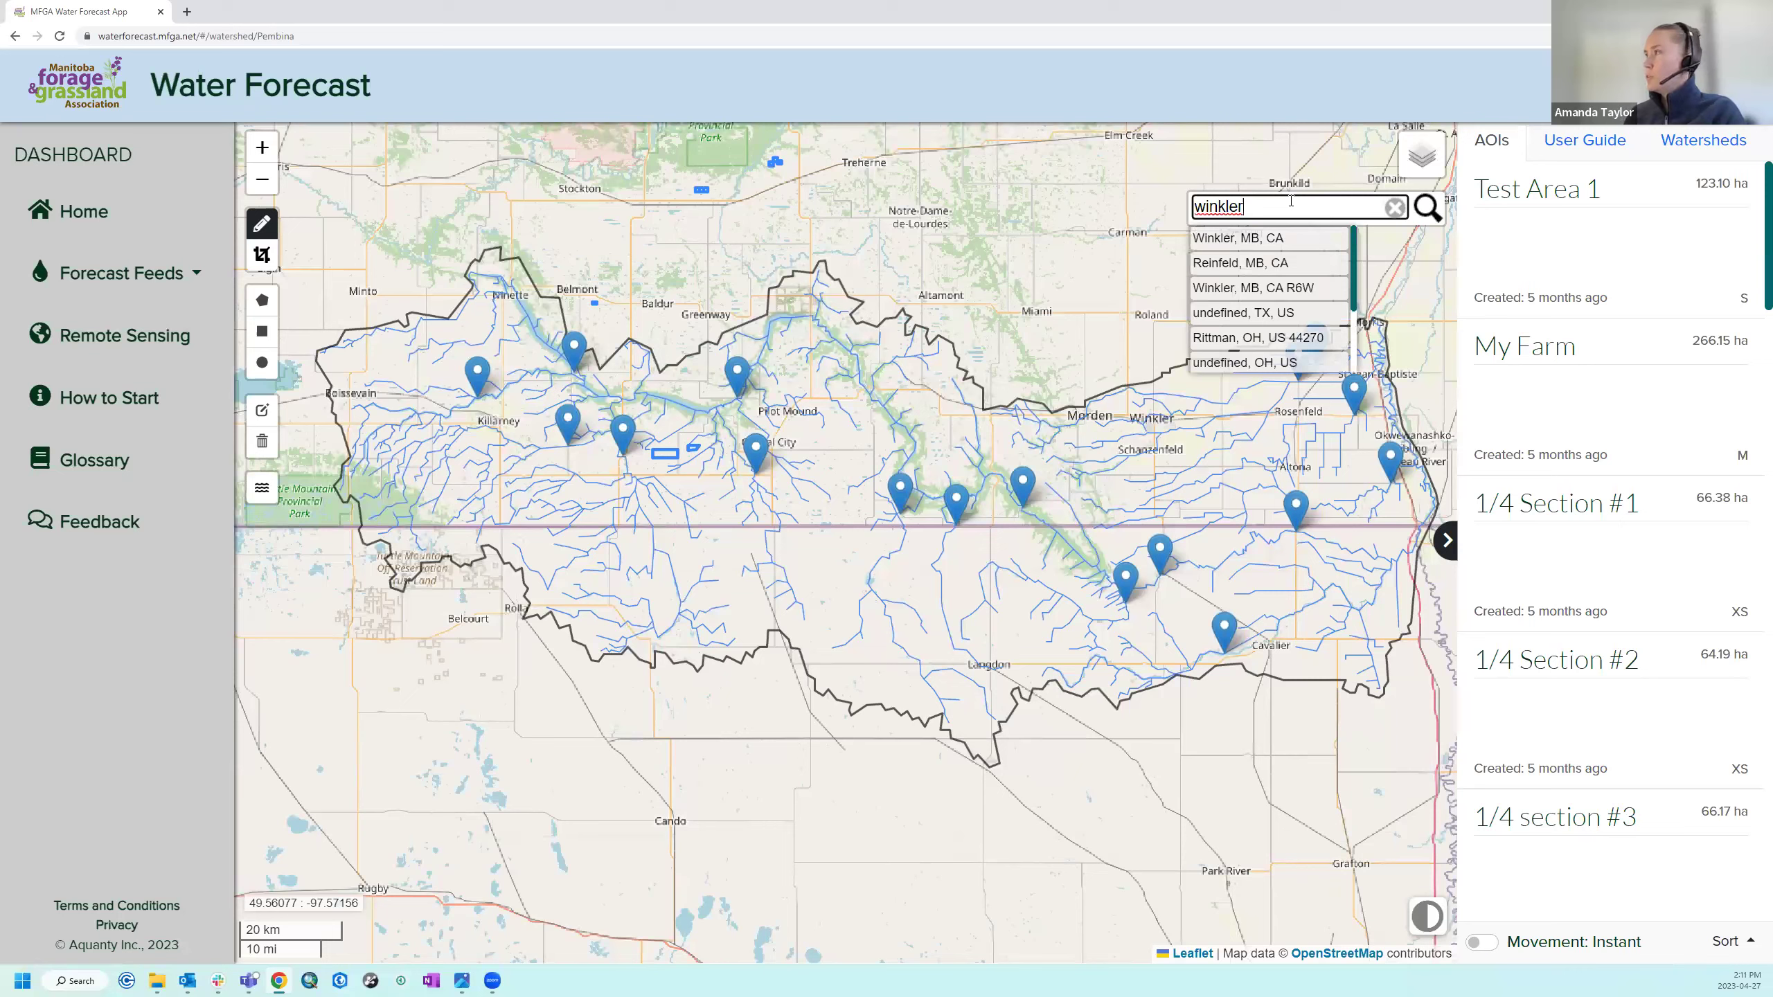
left_click(1248, 238)
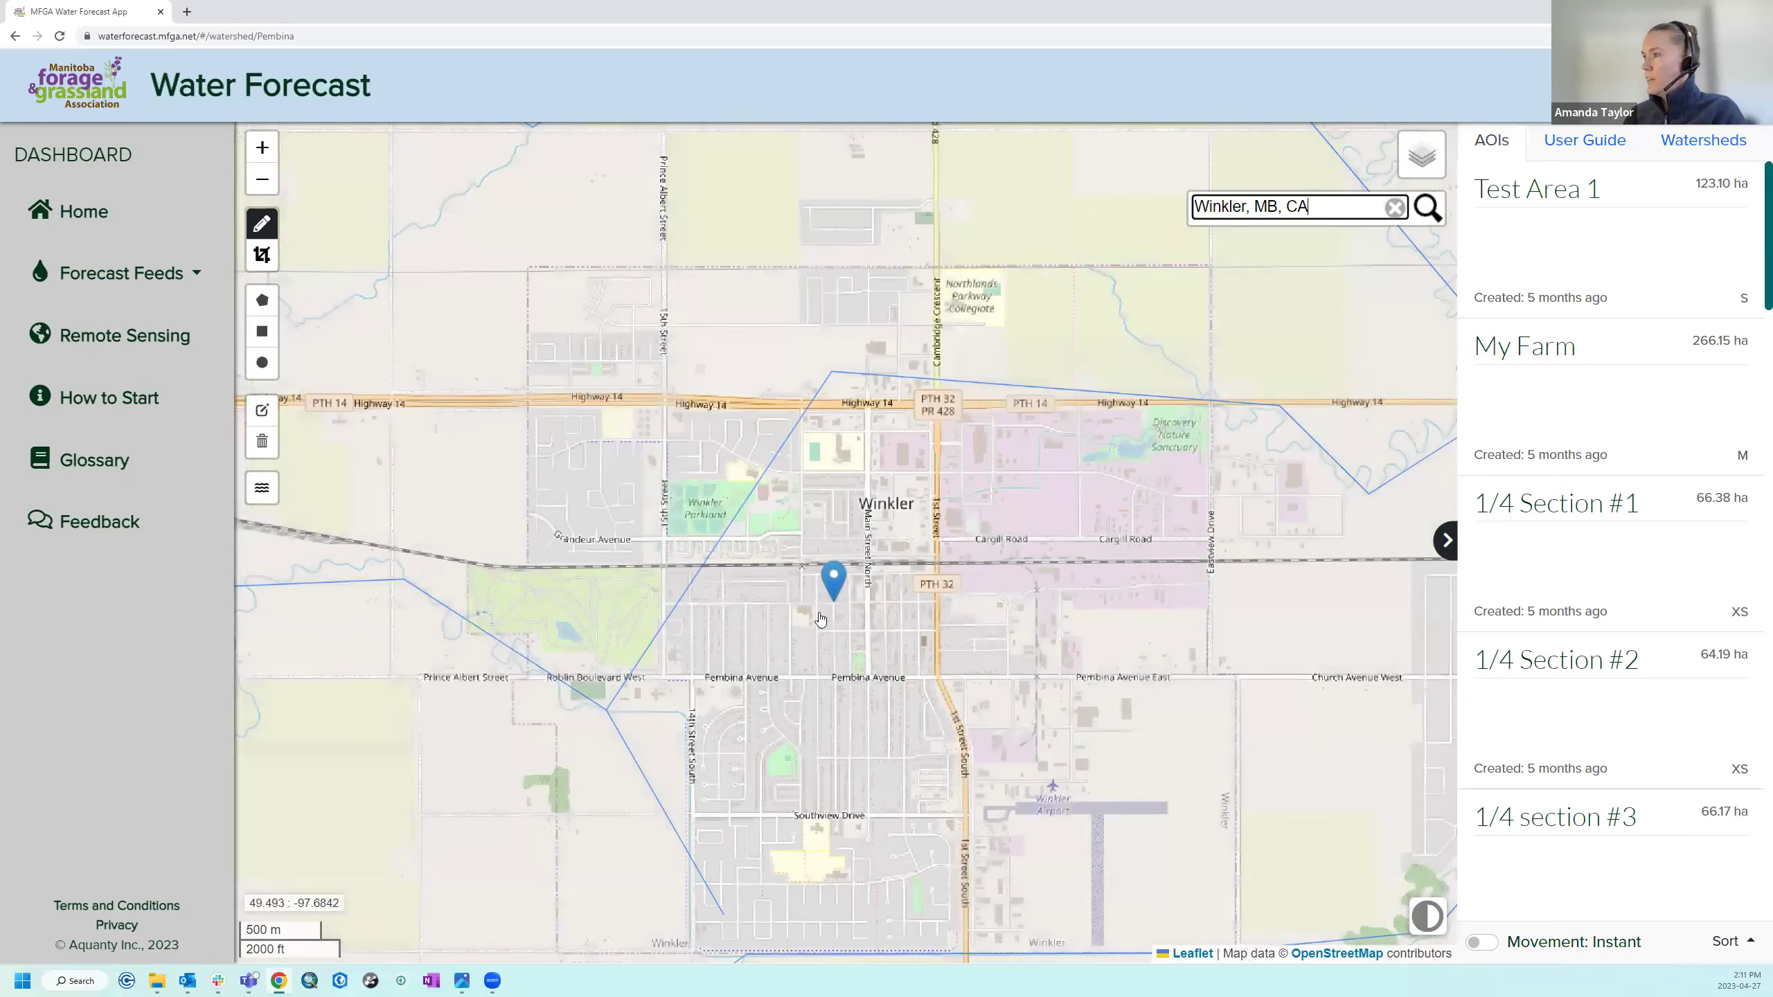
scroll(937, 546, "down", 1)
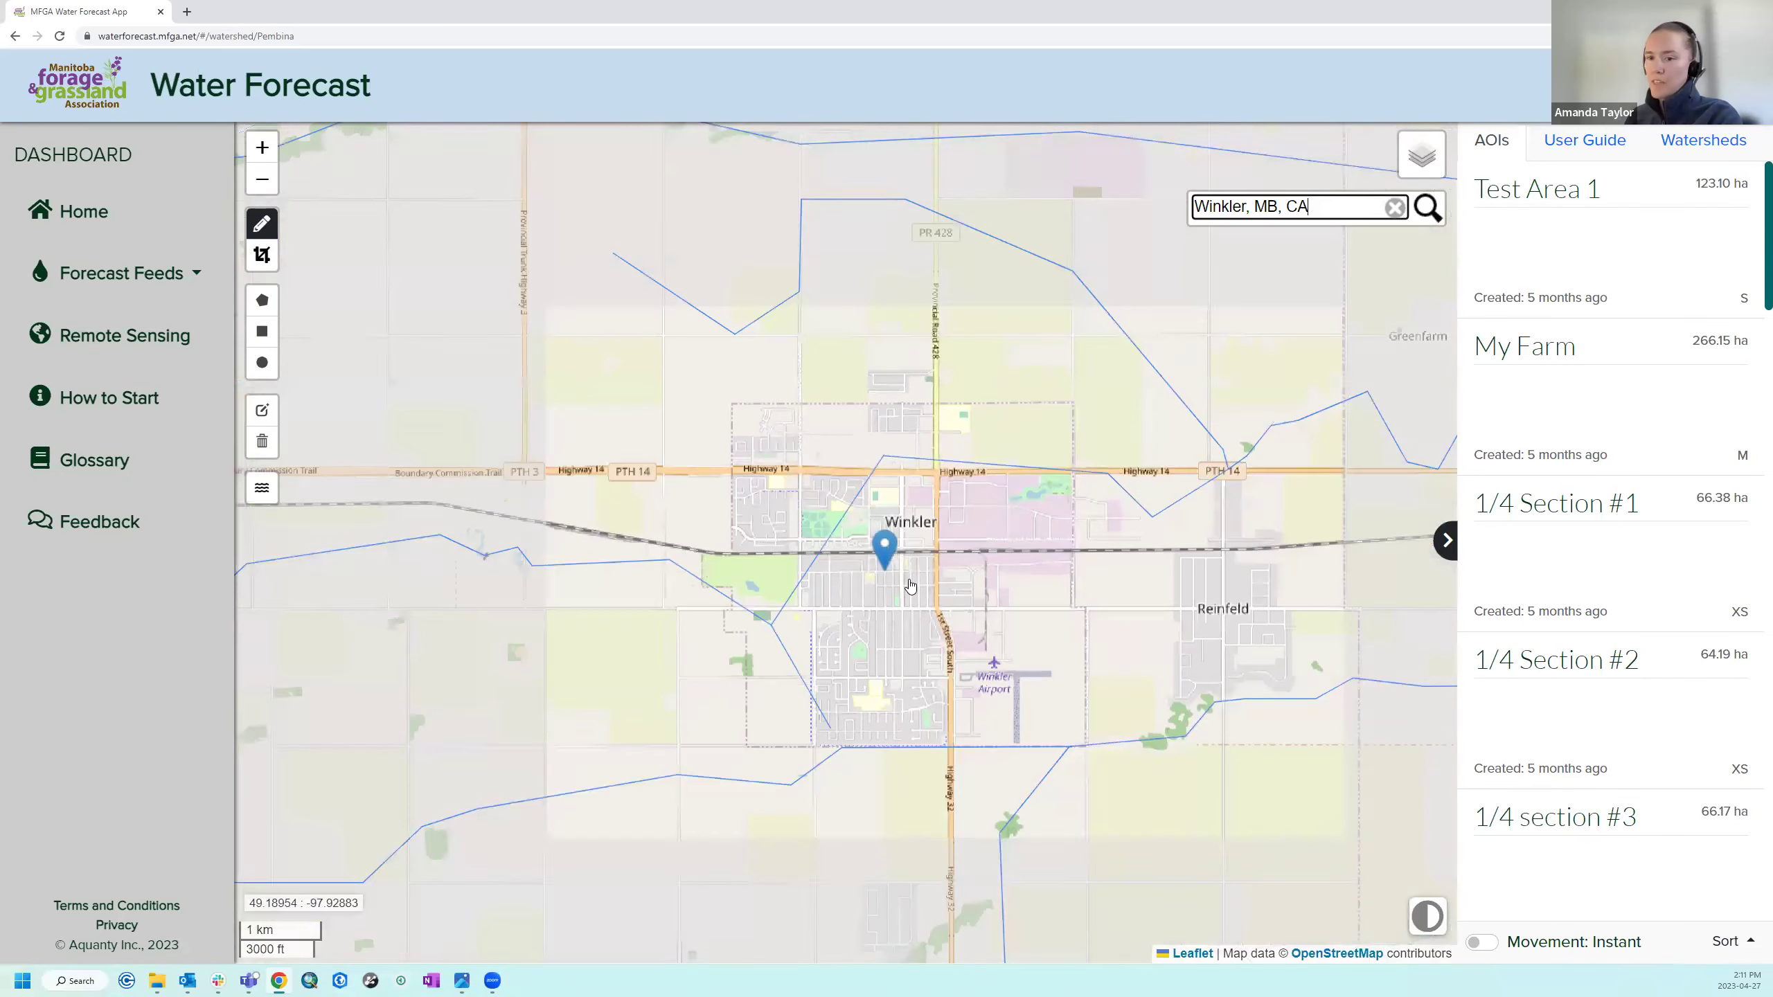
scroll(940, 585, "down", 3)
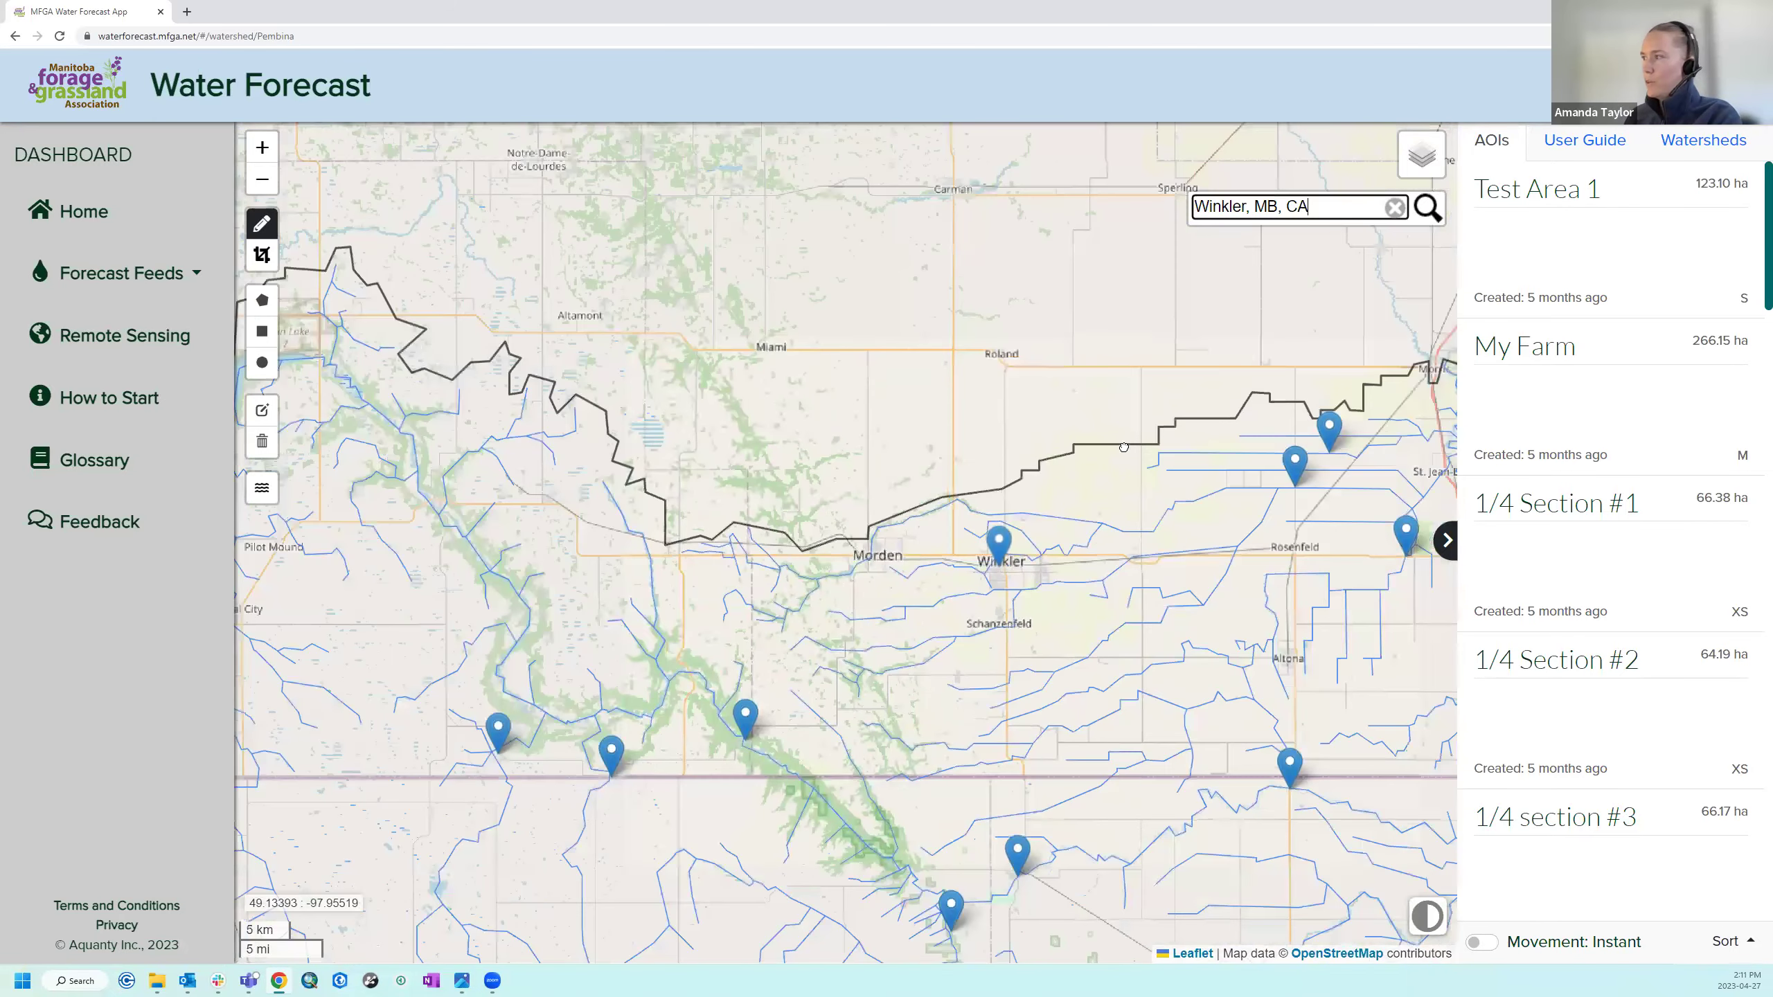
Close the location search and bring the whole Pembina watershed back into view.
mouse_move(1124, 446)
left_mouse_down()
mouse_move(1126, 367)
mouse_move(1162, 305)
mouse_move(1112, 303)
left_mouse_up()
left_click(1092, 283)
left_click(1192, 187)
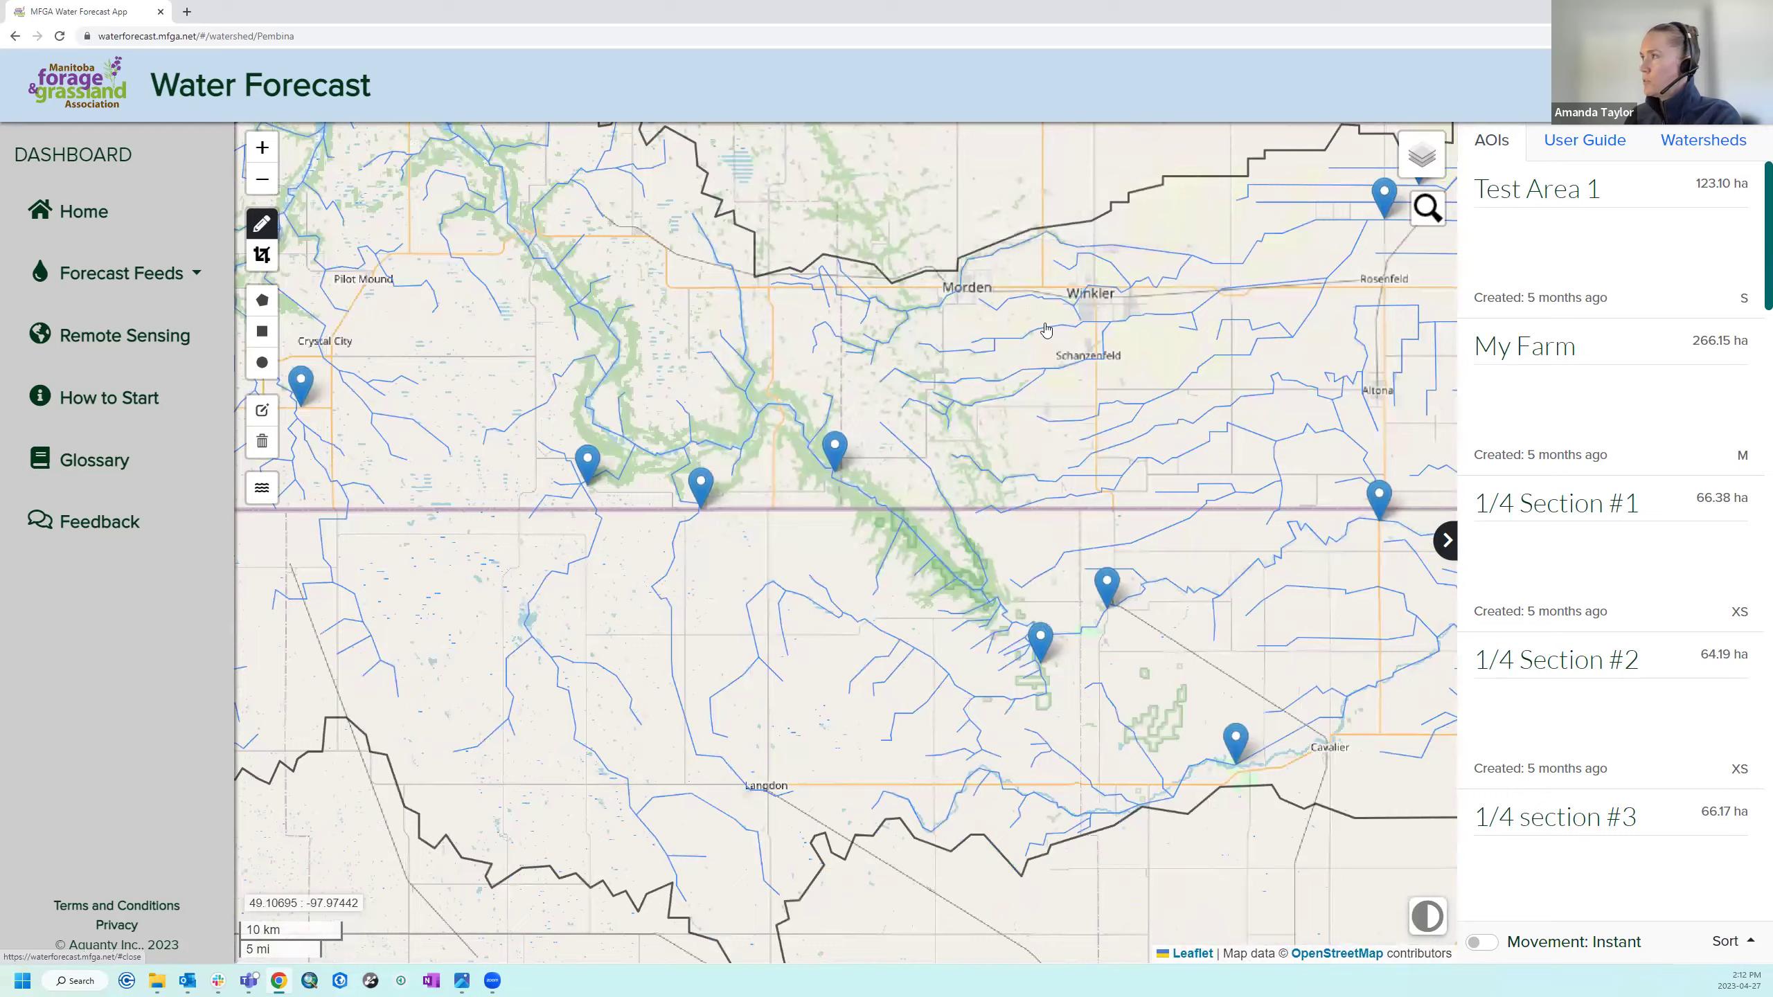
scroll(1041, 345, "up", 1)
scroll(1038, 357, "down", 3)
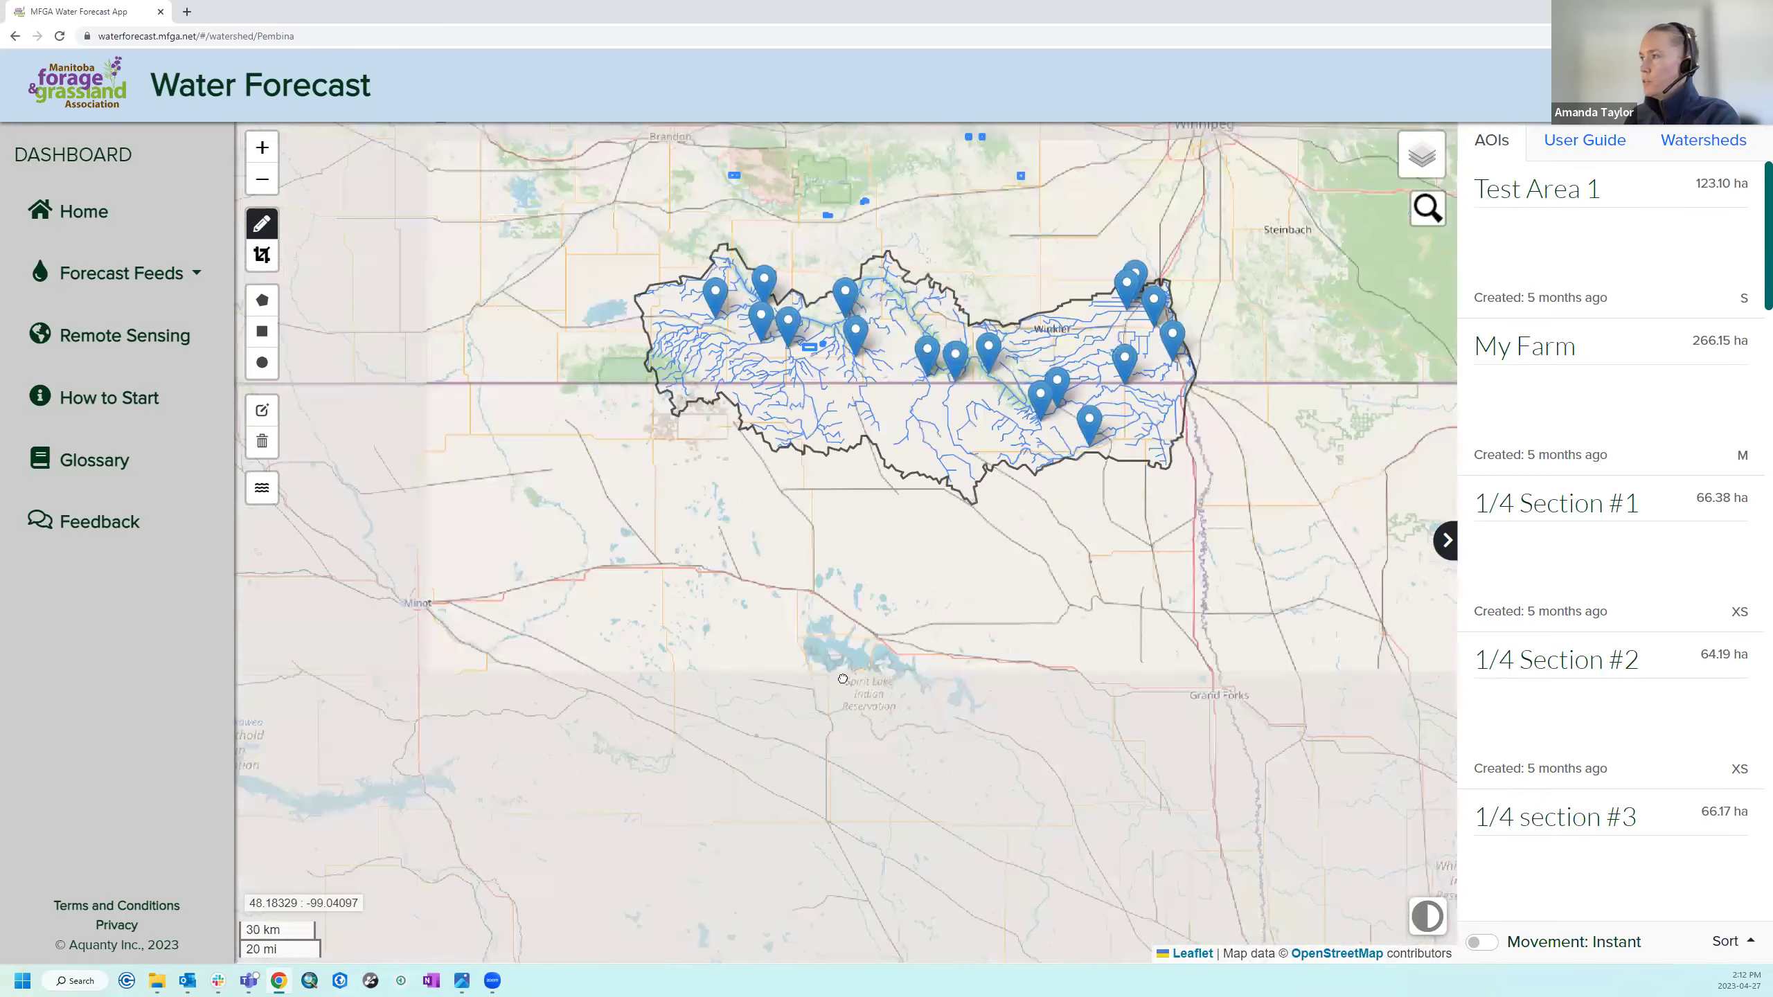
scroll(824, 761, "up", 1)
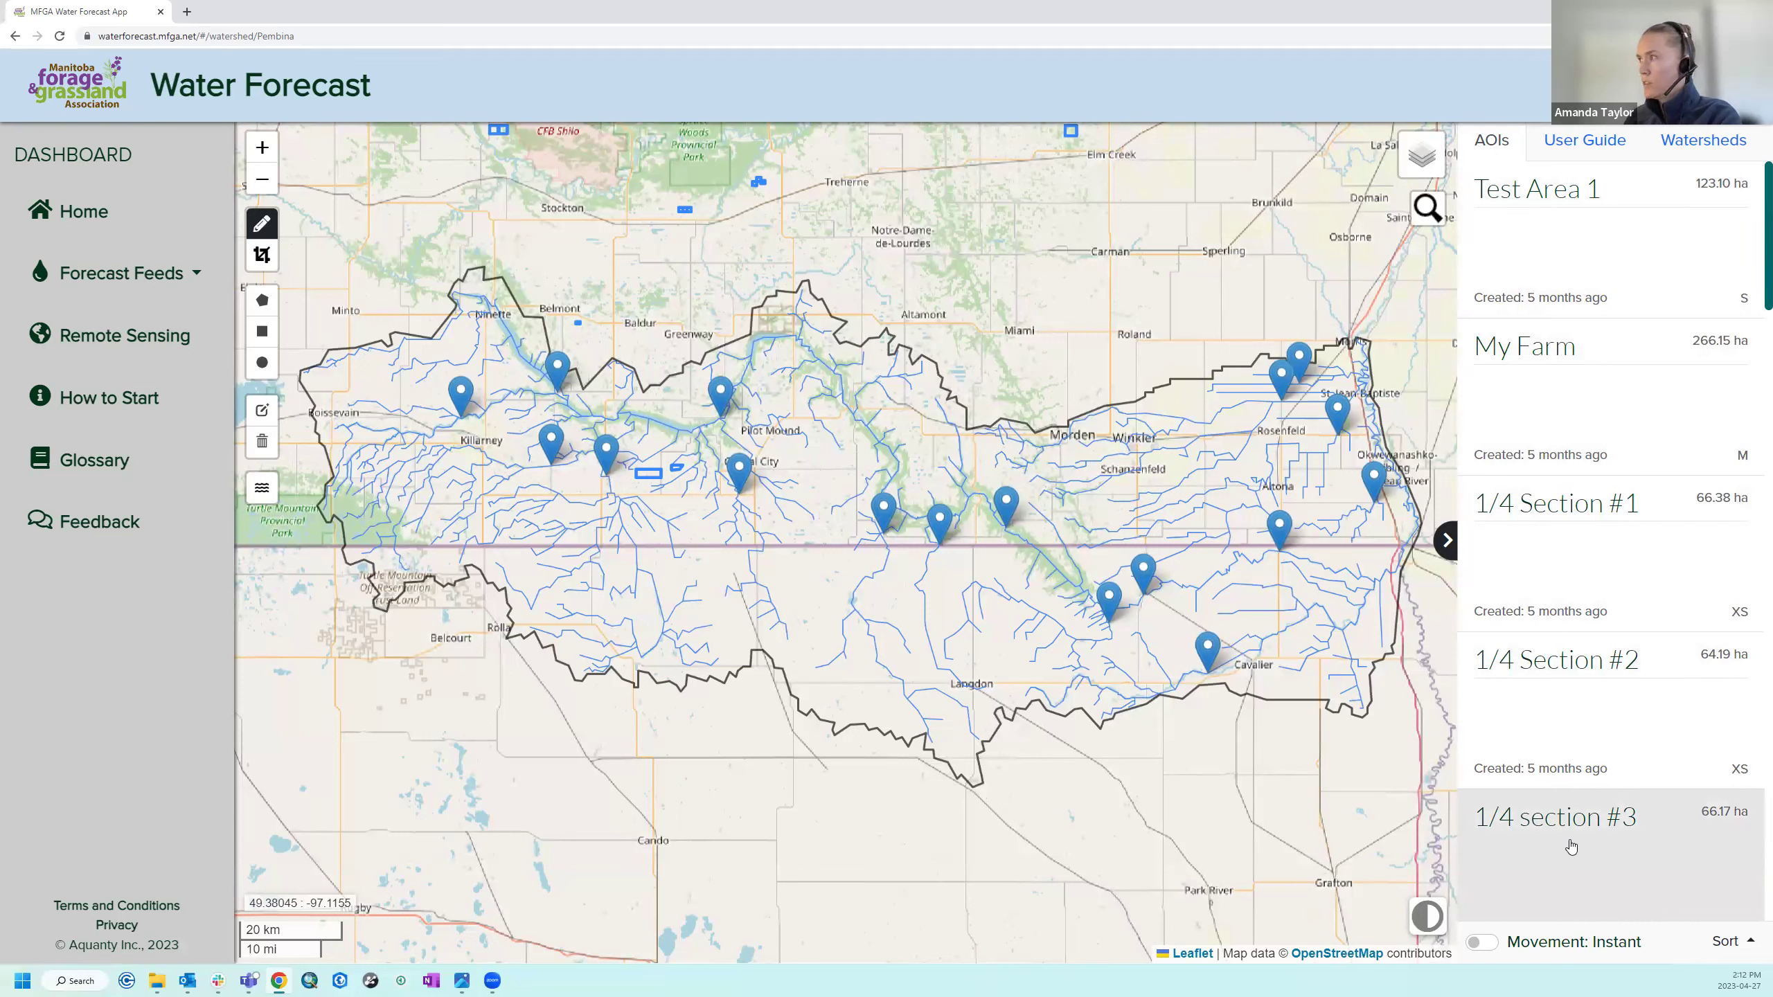
Locate the saved areas My Farm, Test Area 1 and Wetlands and Forage/Grassland on the map, one after another.
left_click(1600, 403)
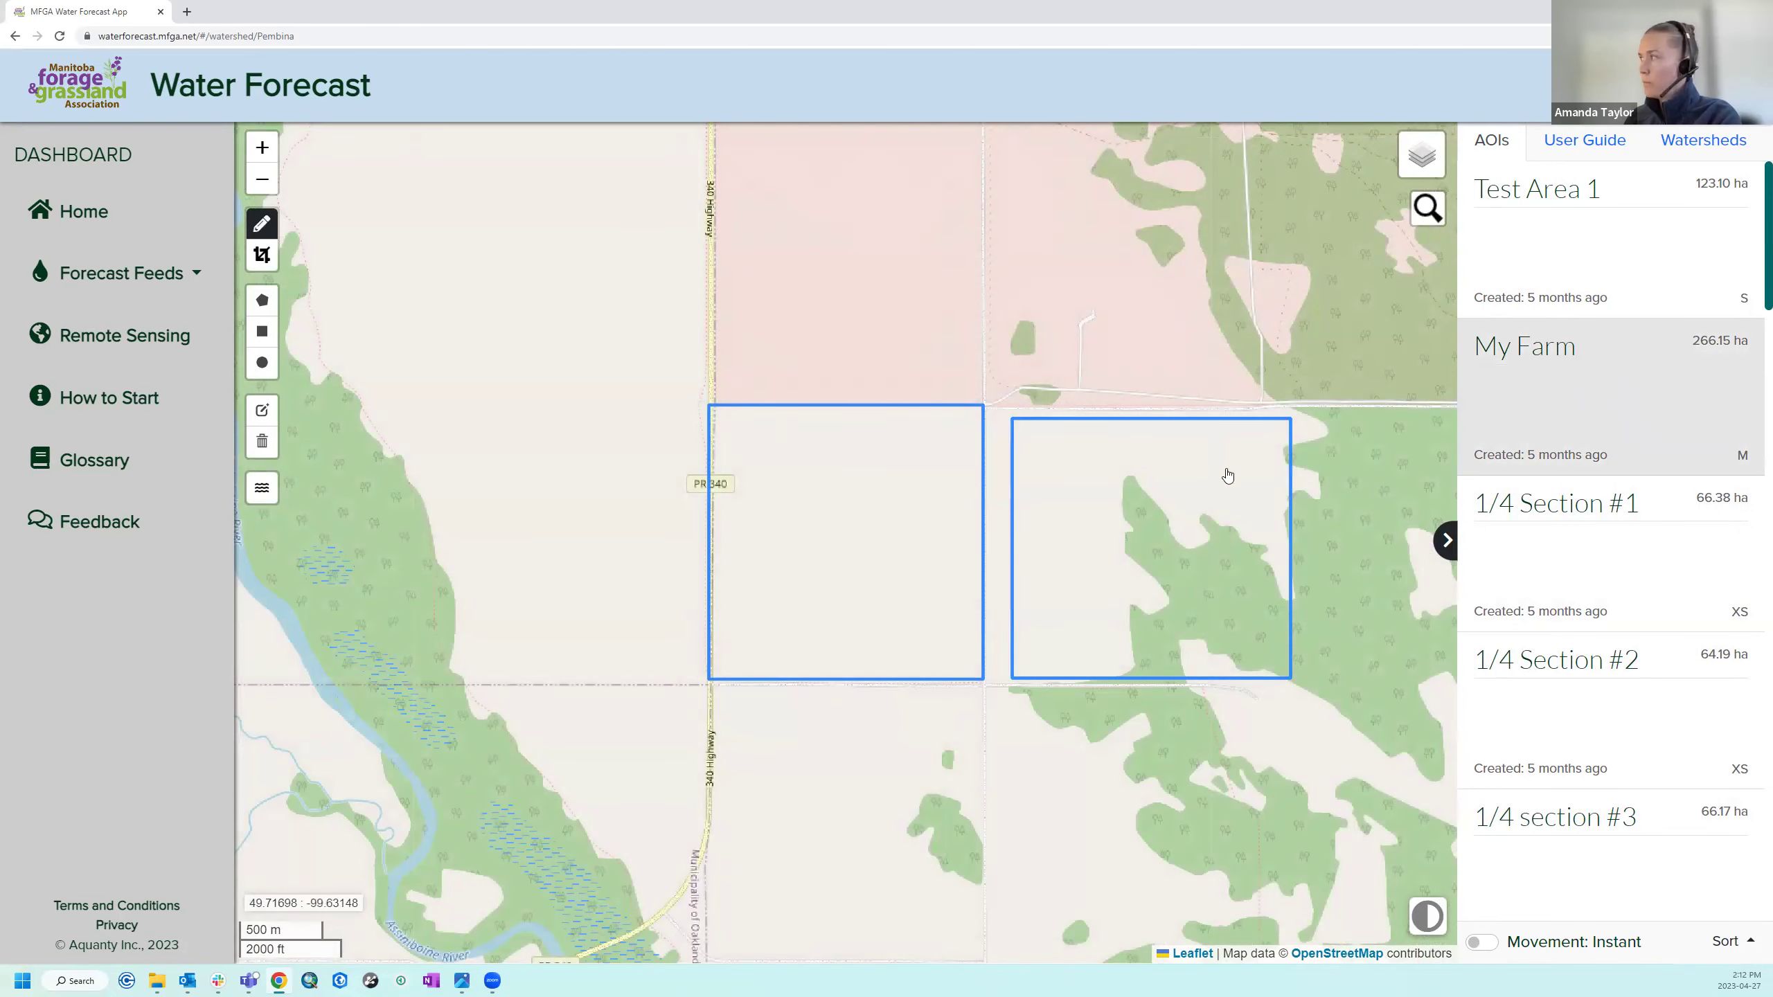
left_click(1604, 213)
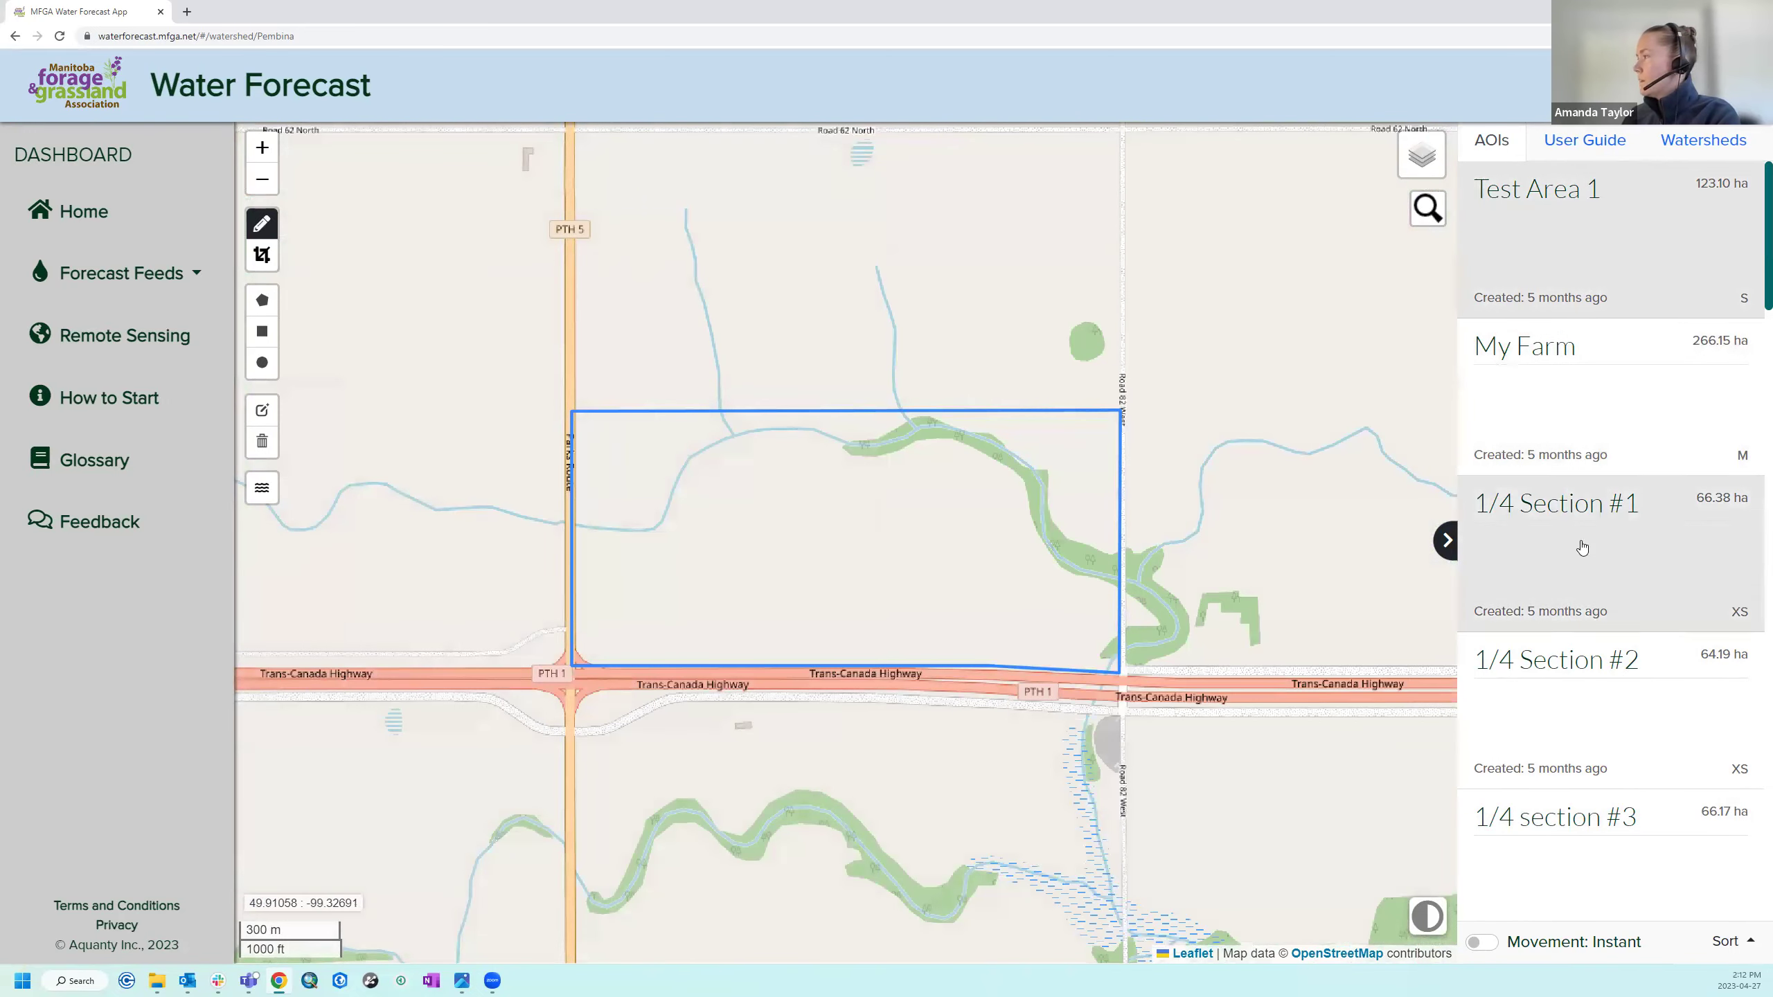
scroll(1583, 559, "down", 4)
scroll(1588, 575, "down", 12)
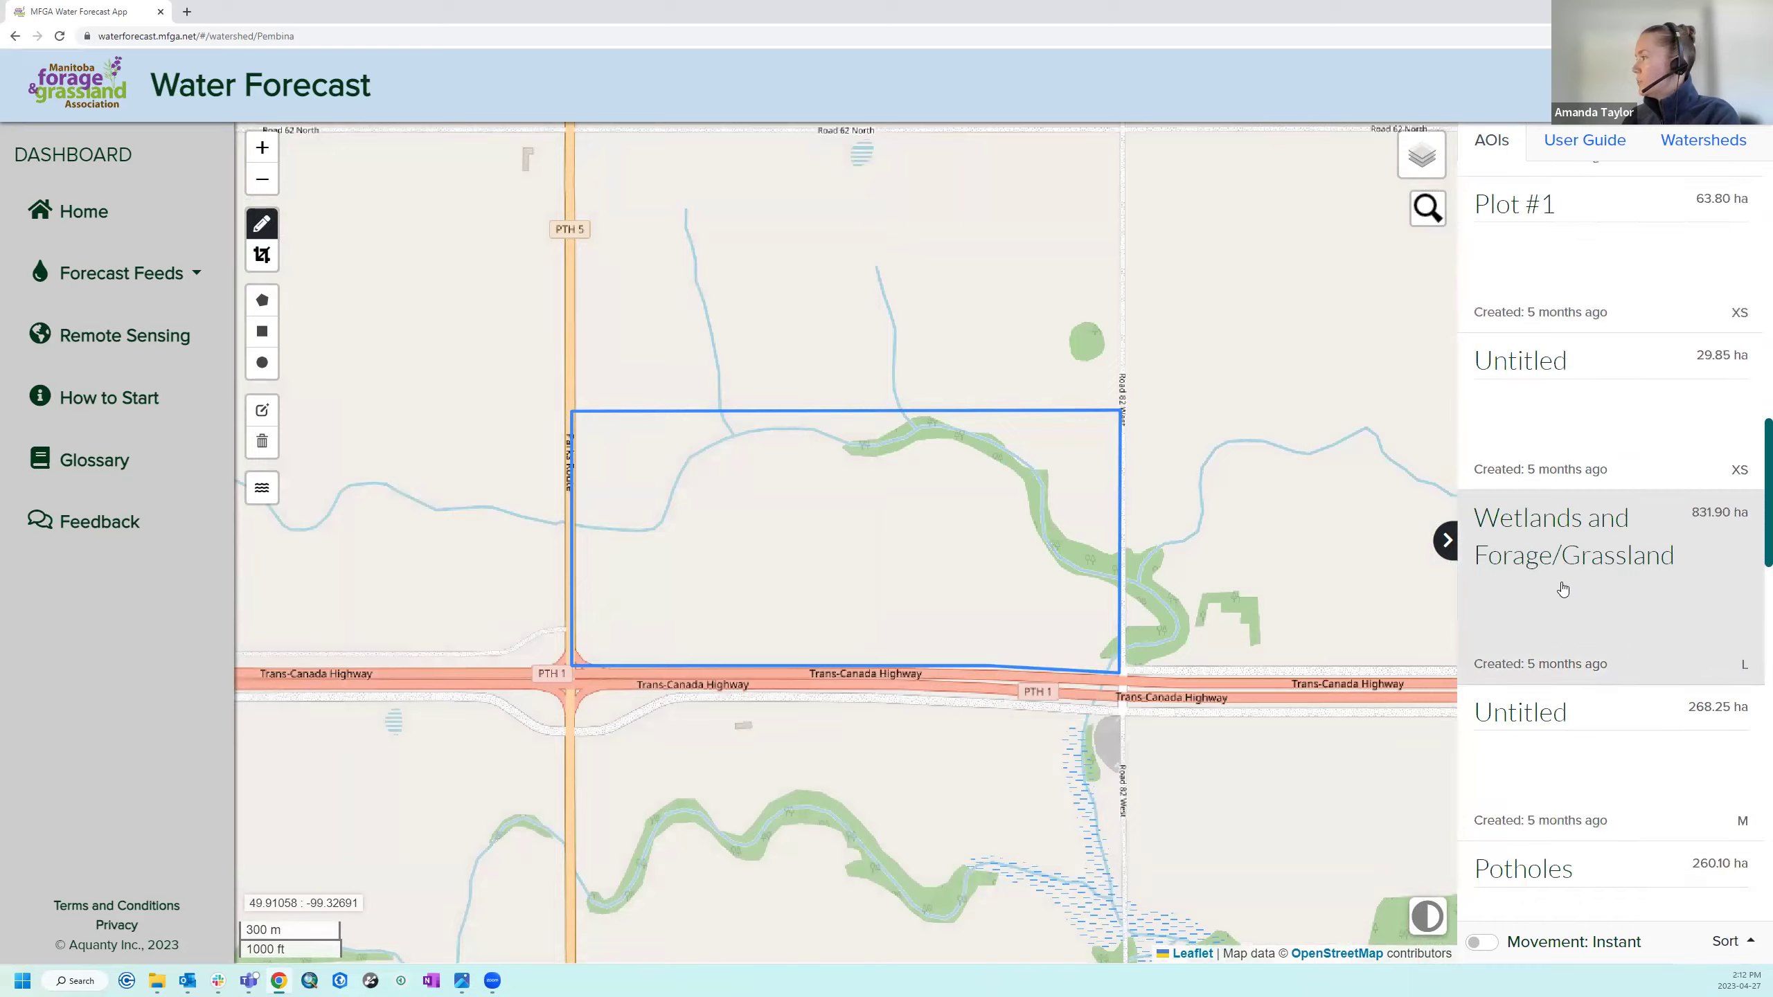
left_click(1567, 580)
scroll(826, 576, "down", 5)
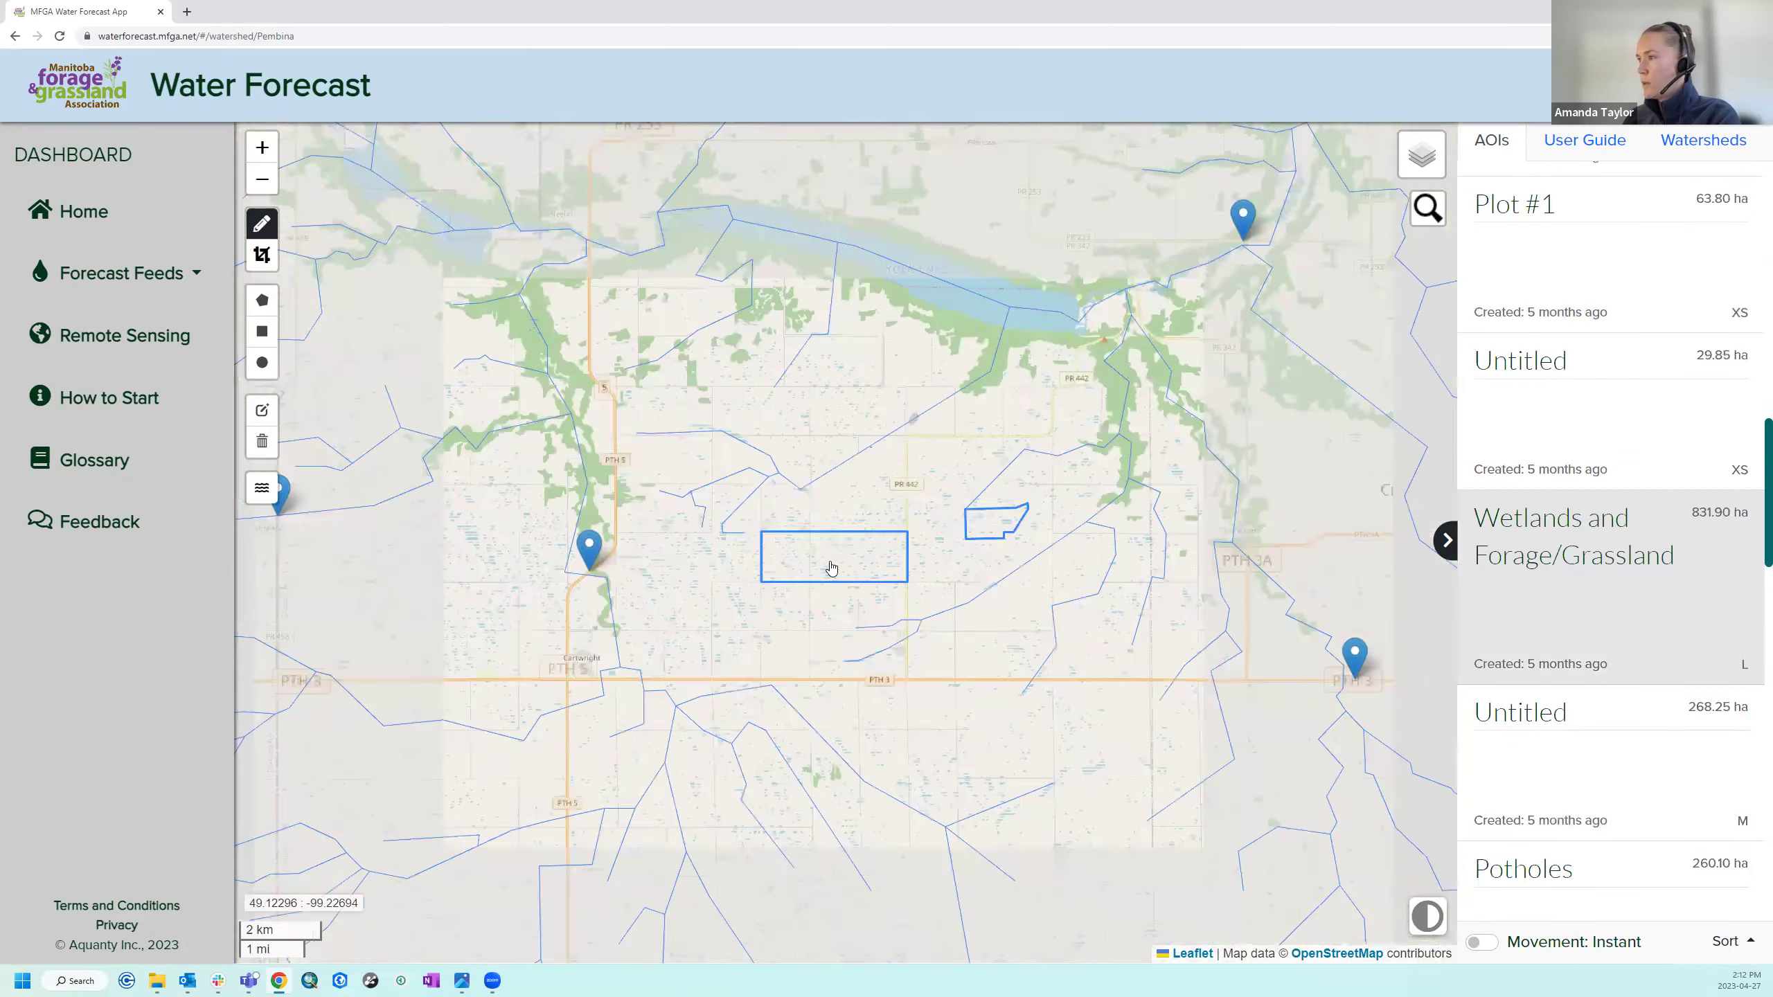
left_click_drag(888, 744, 780, 761)
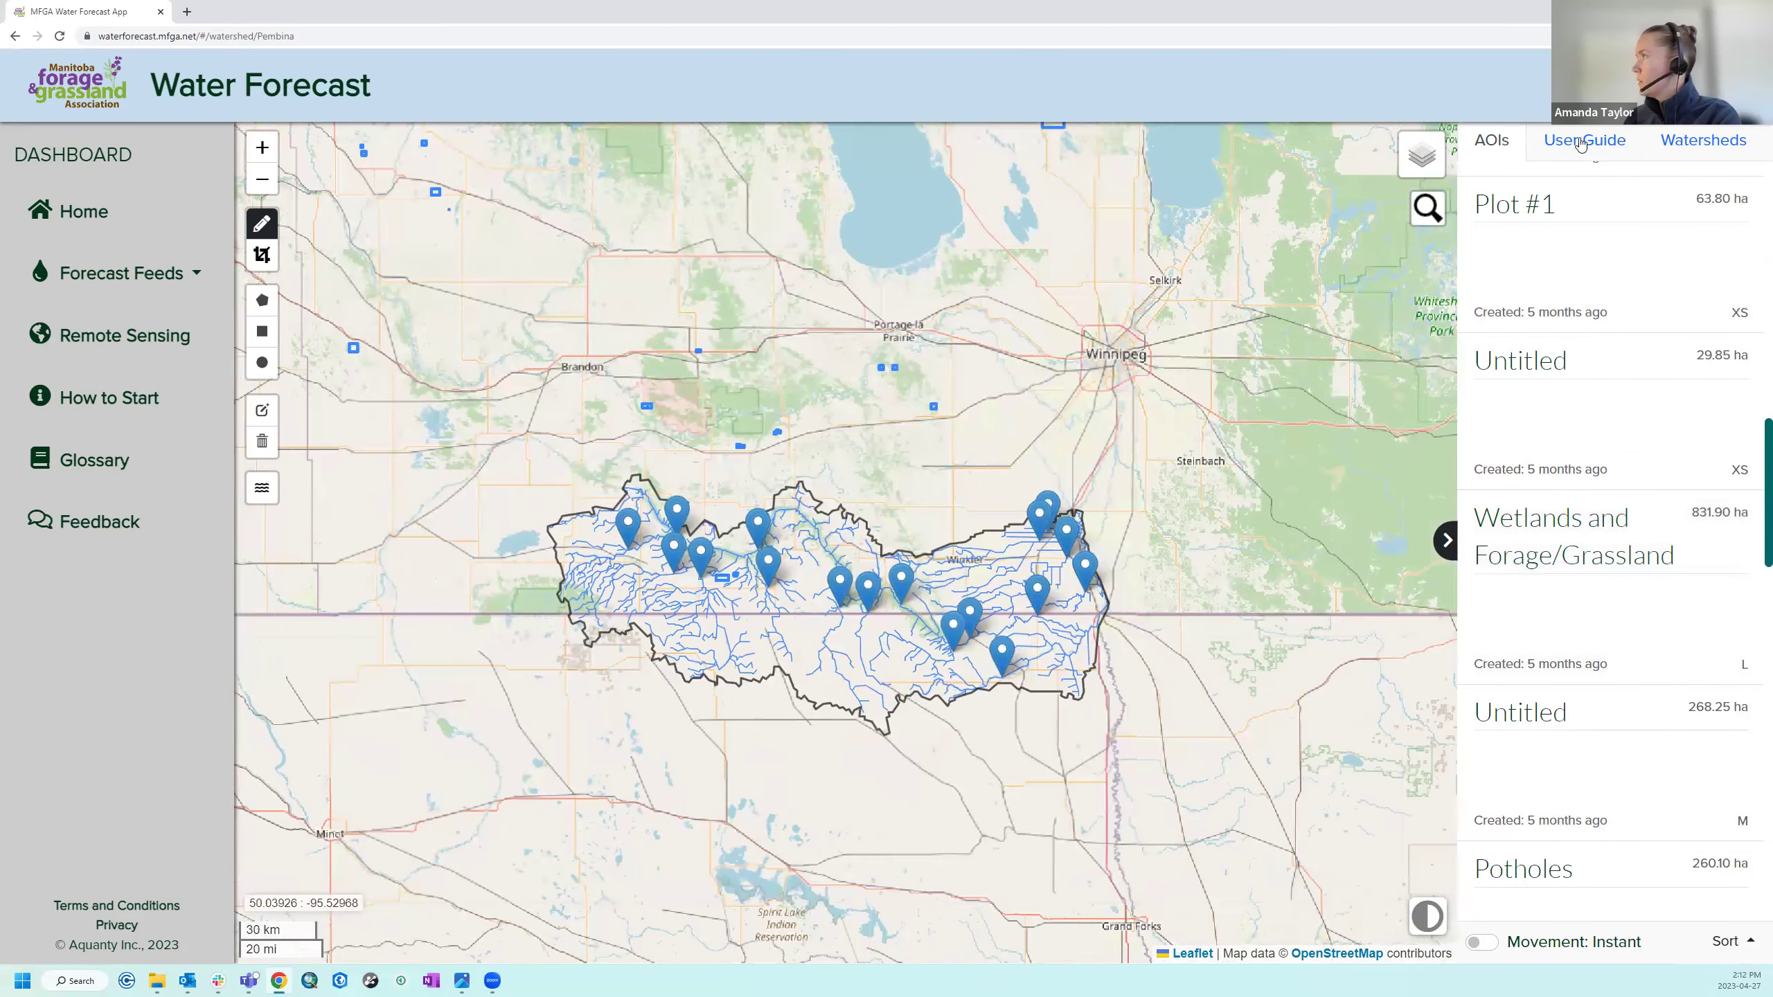
Show the Lower Assiniboine watershed on the map and return to the Pembina watershed.
left_click(1694, 142)
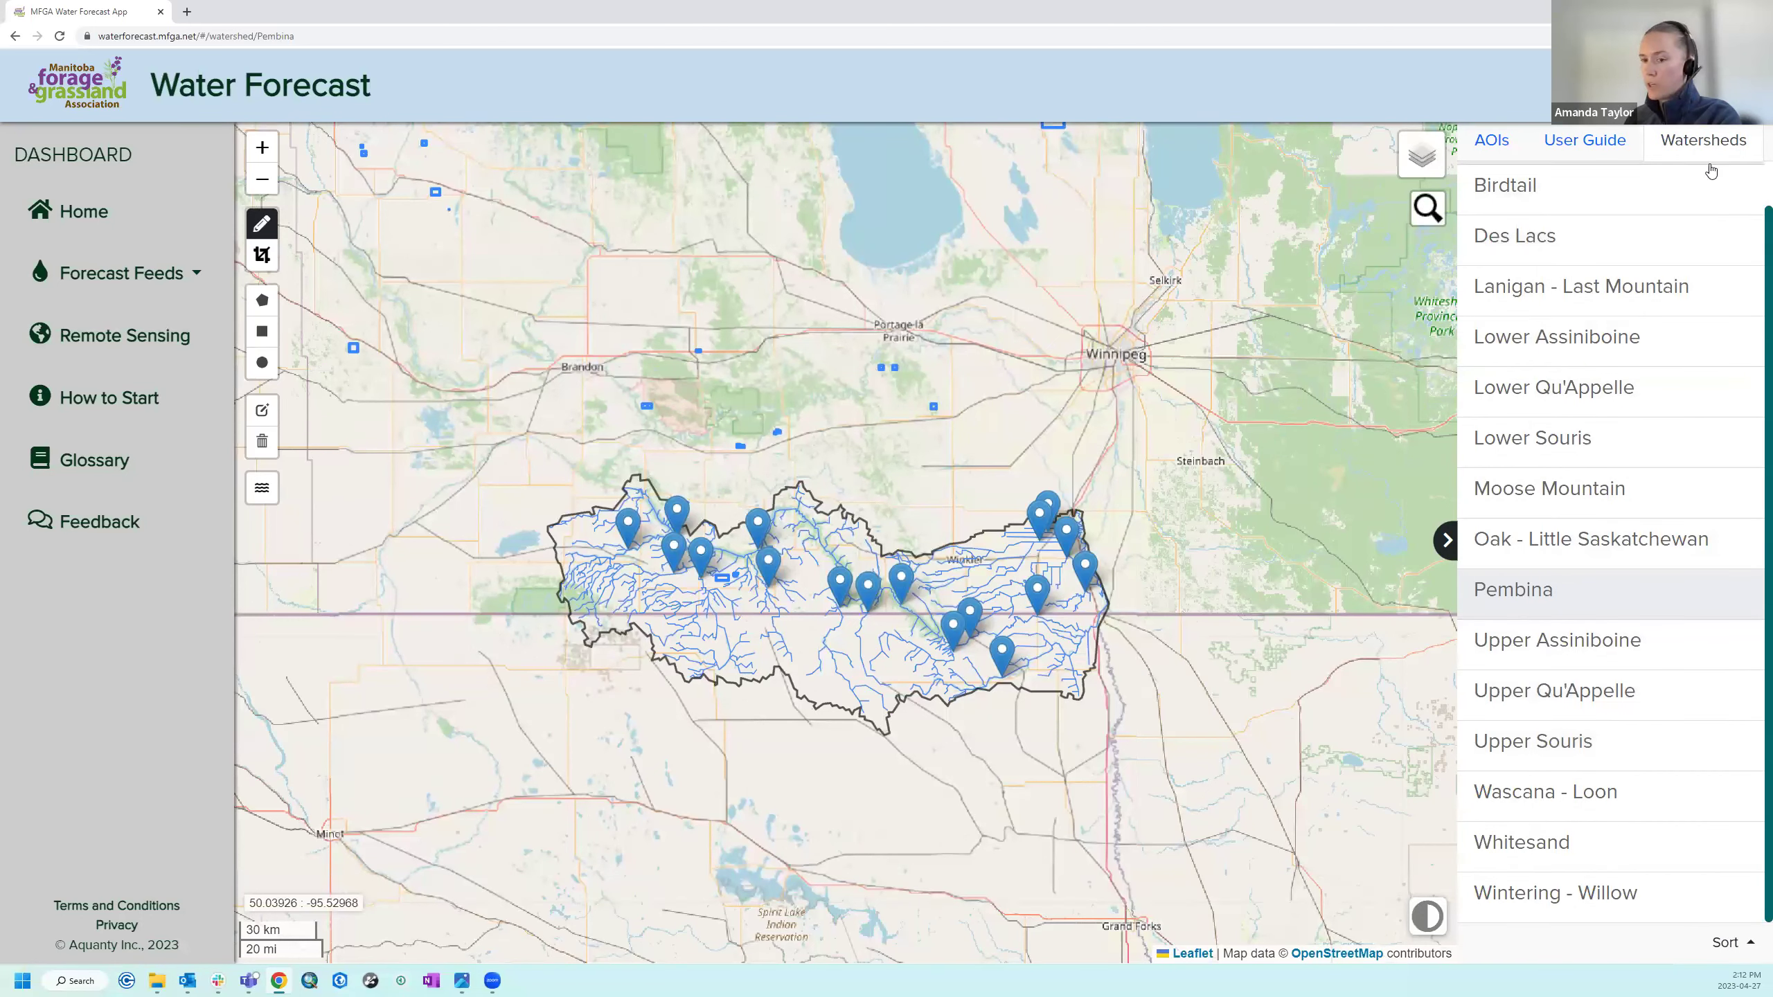
left_click(1576, 338)
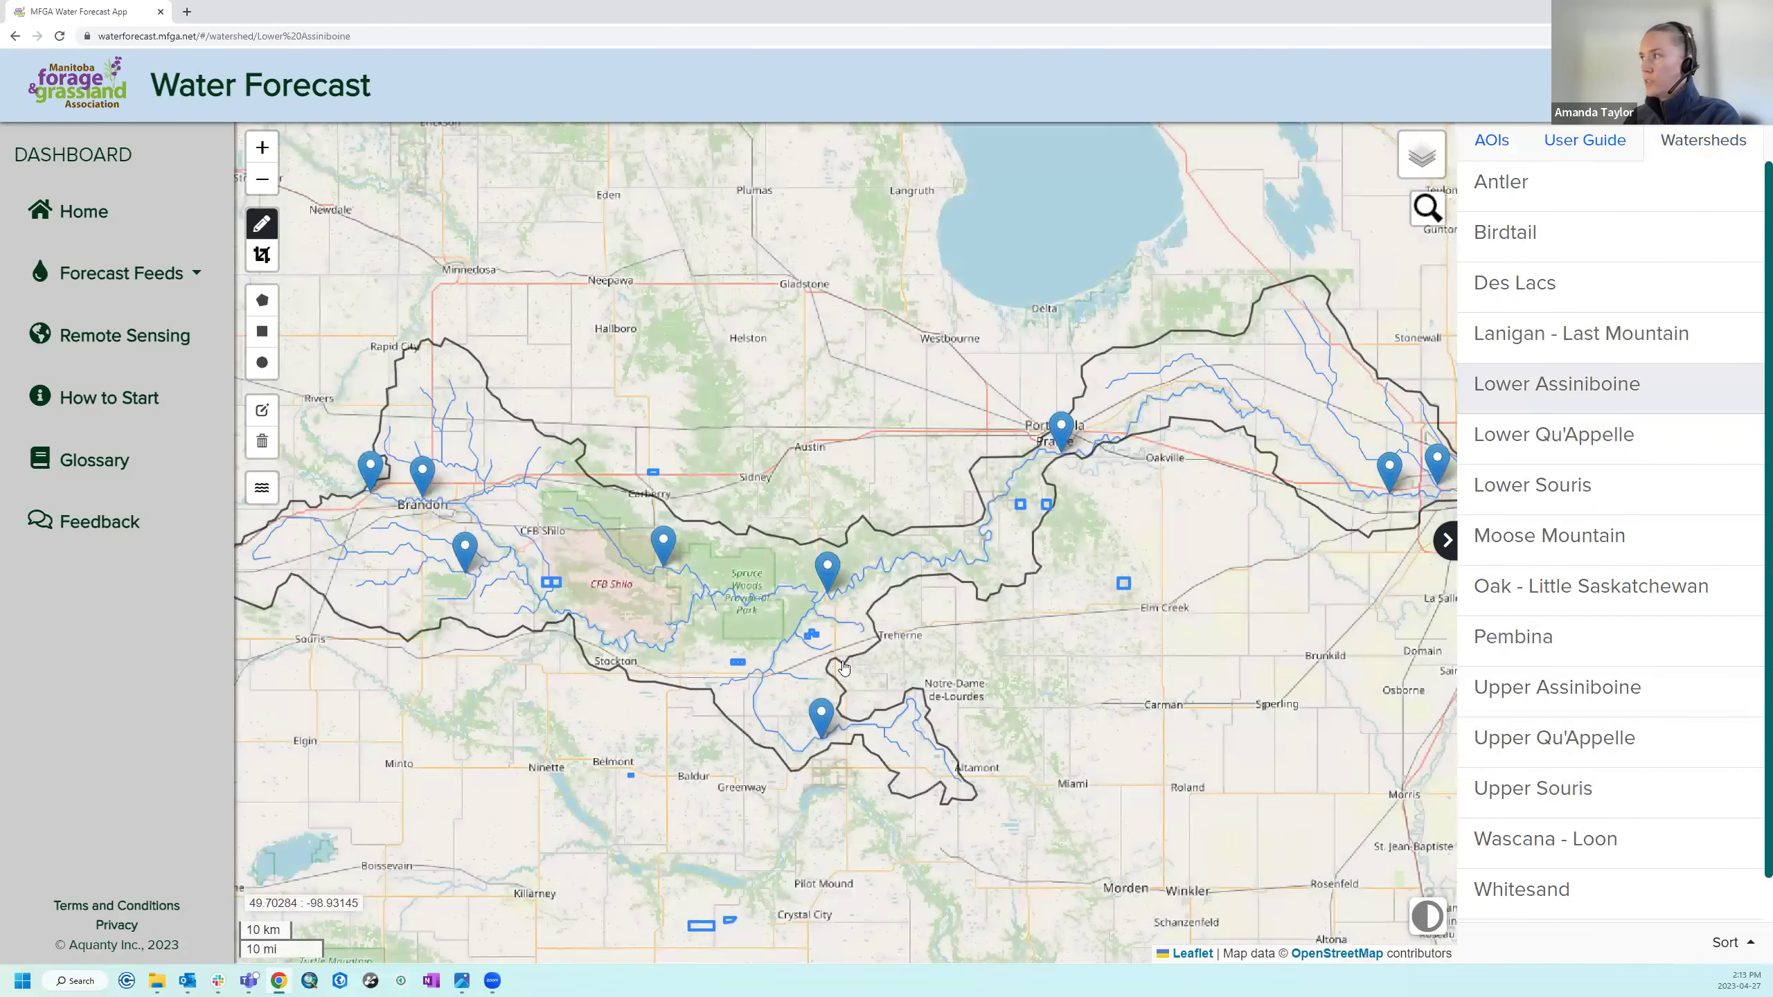
scroll(698, 772, "down", 2)
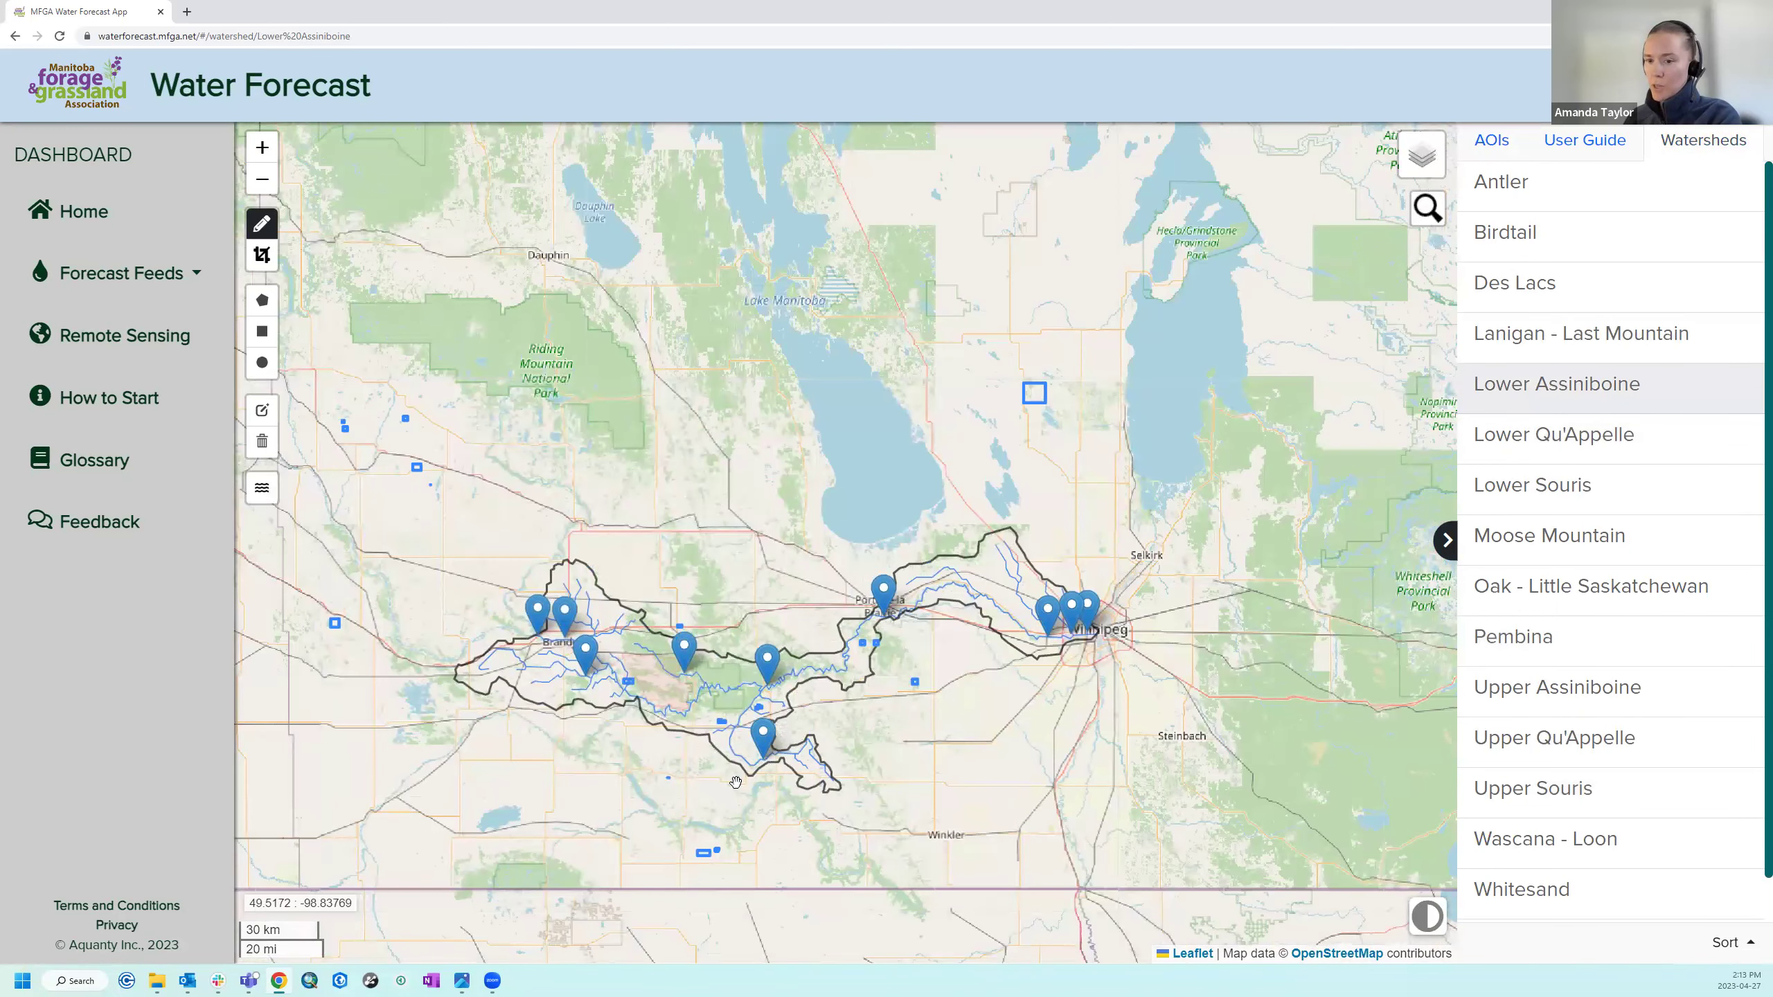
left_click(1504, 655)
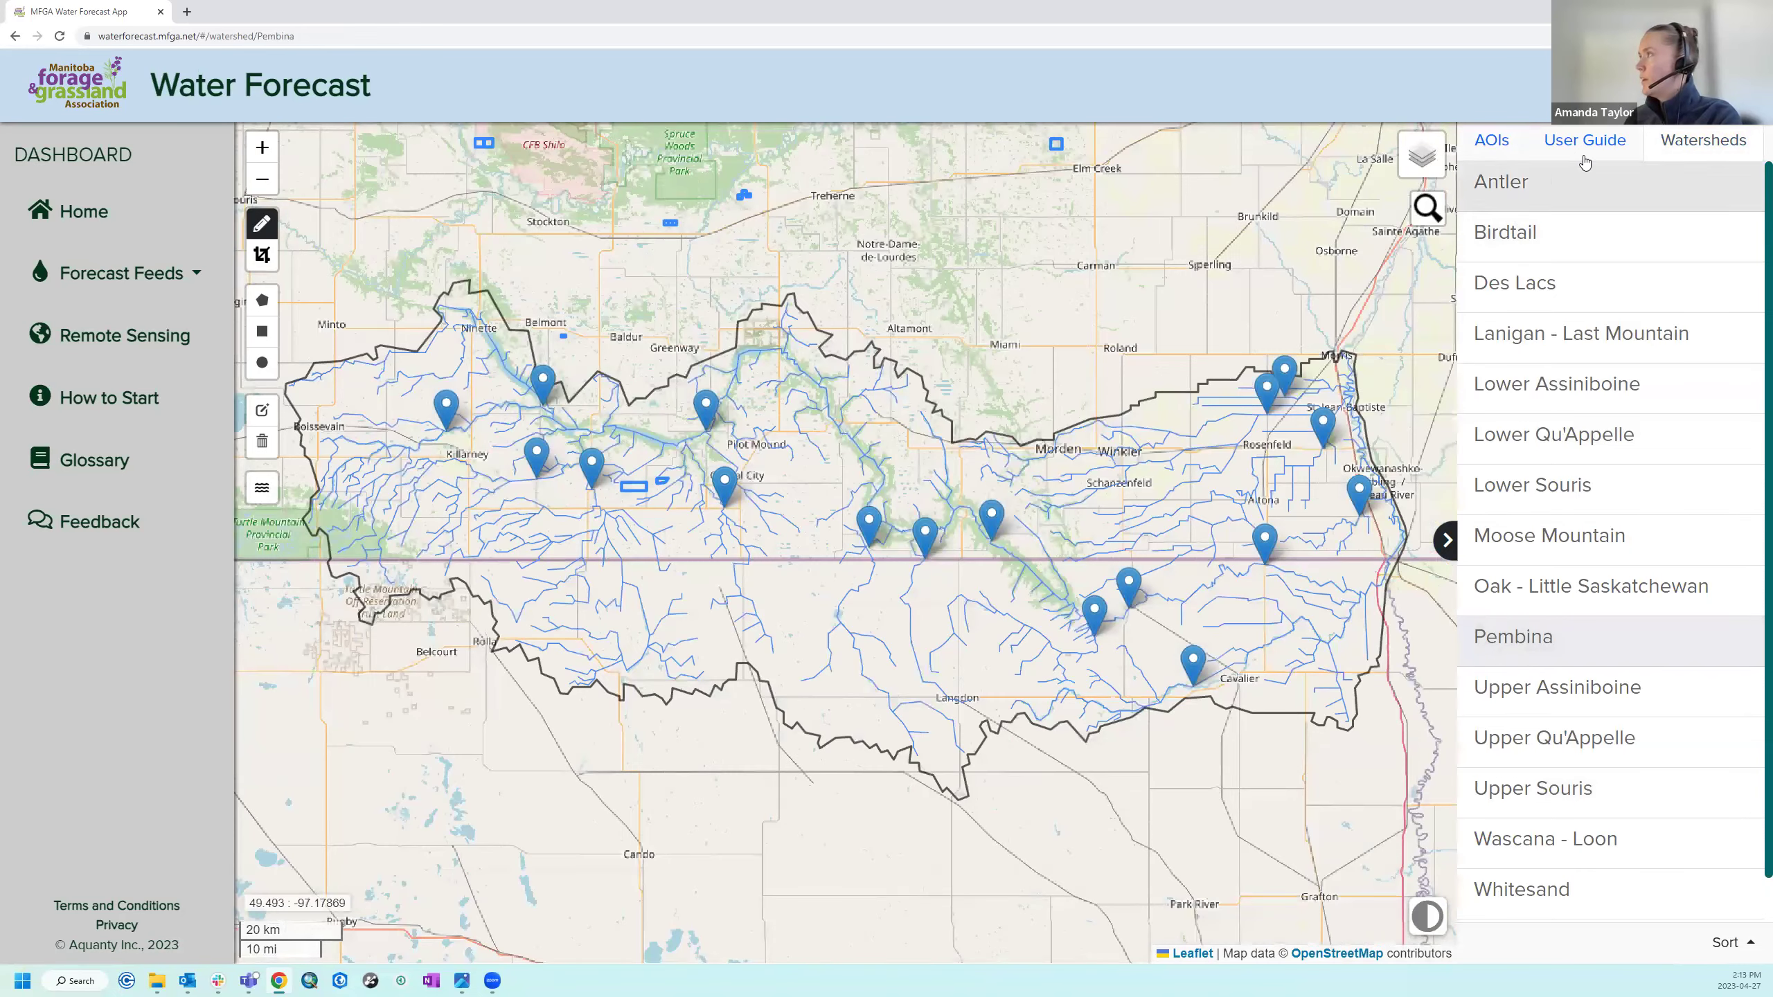
Look at the user guide for the remote sensing tool and return to the list of areas of interest.
left_click(1584, 143)
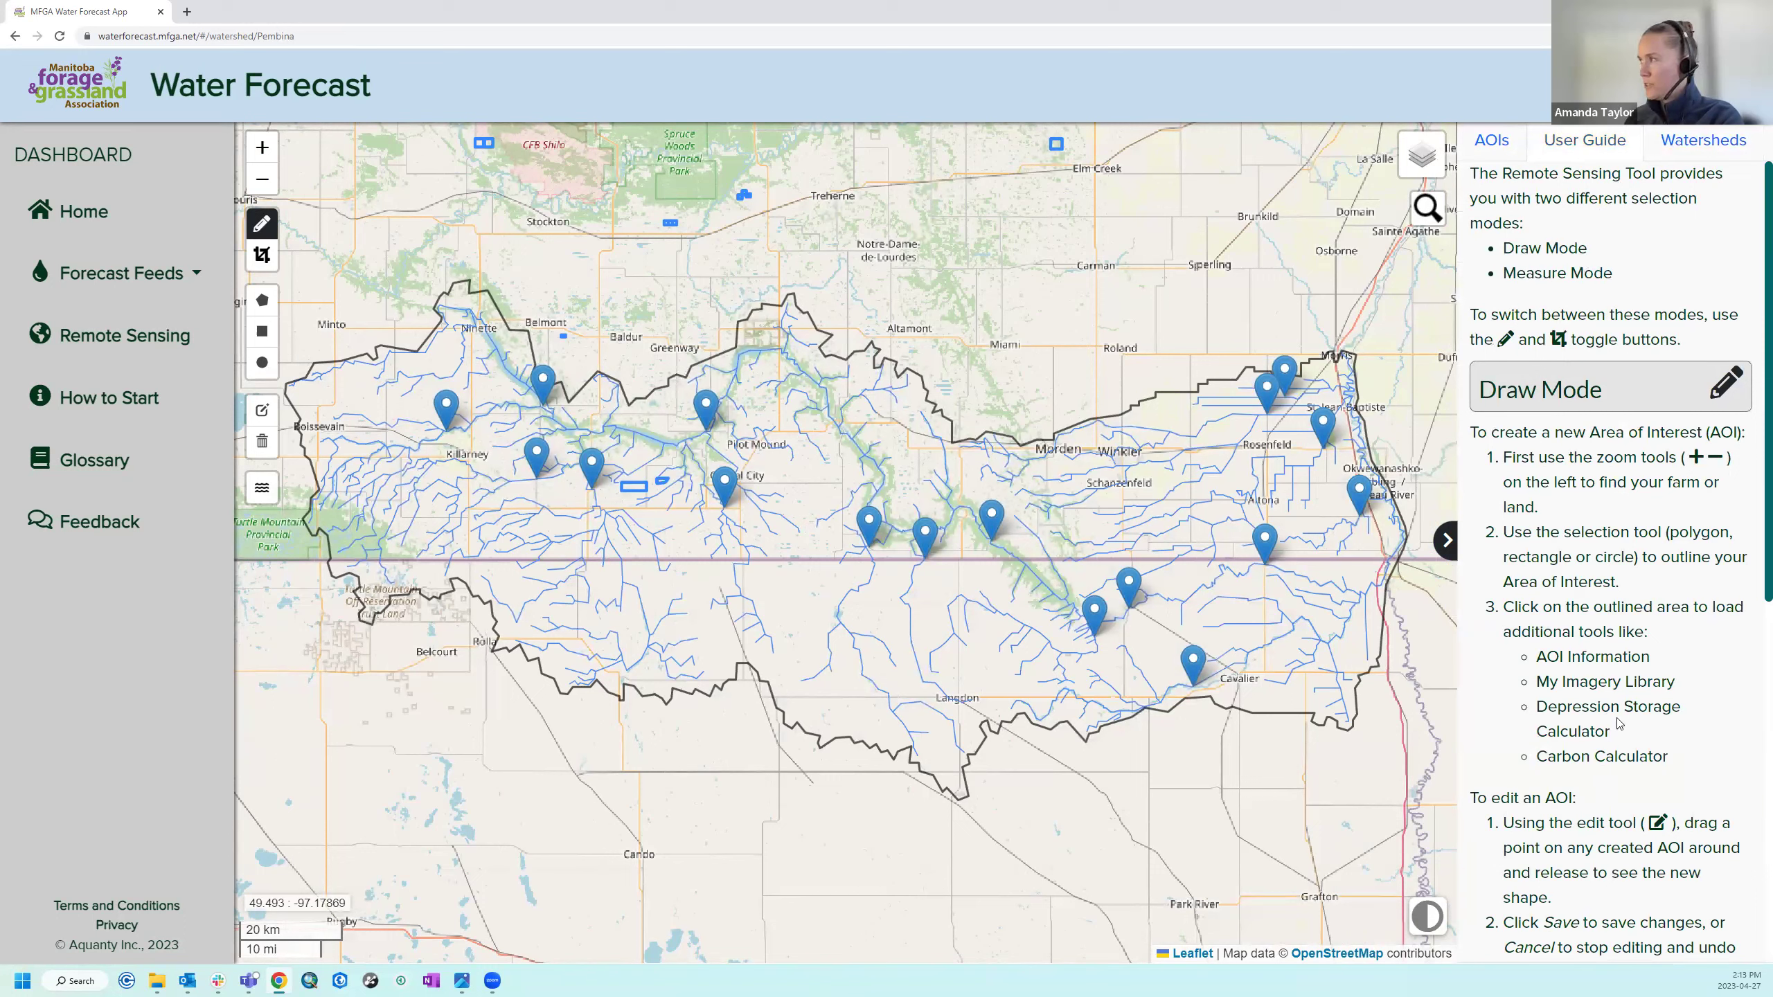
left_click(1497, 155)
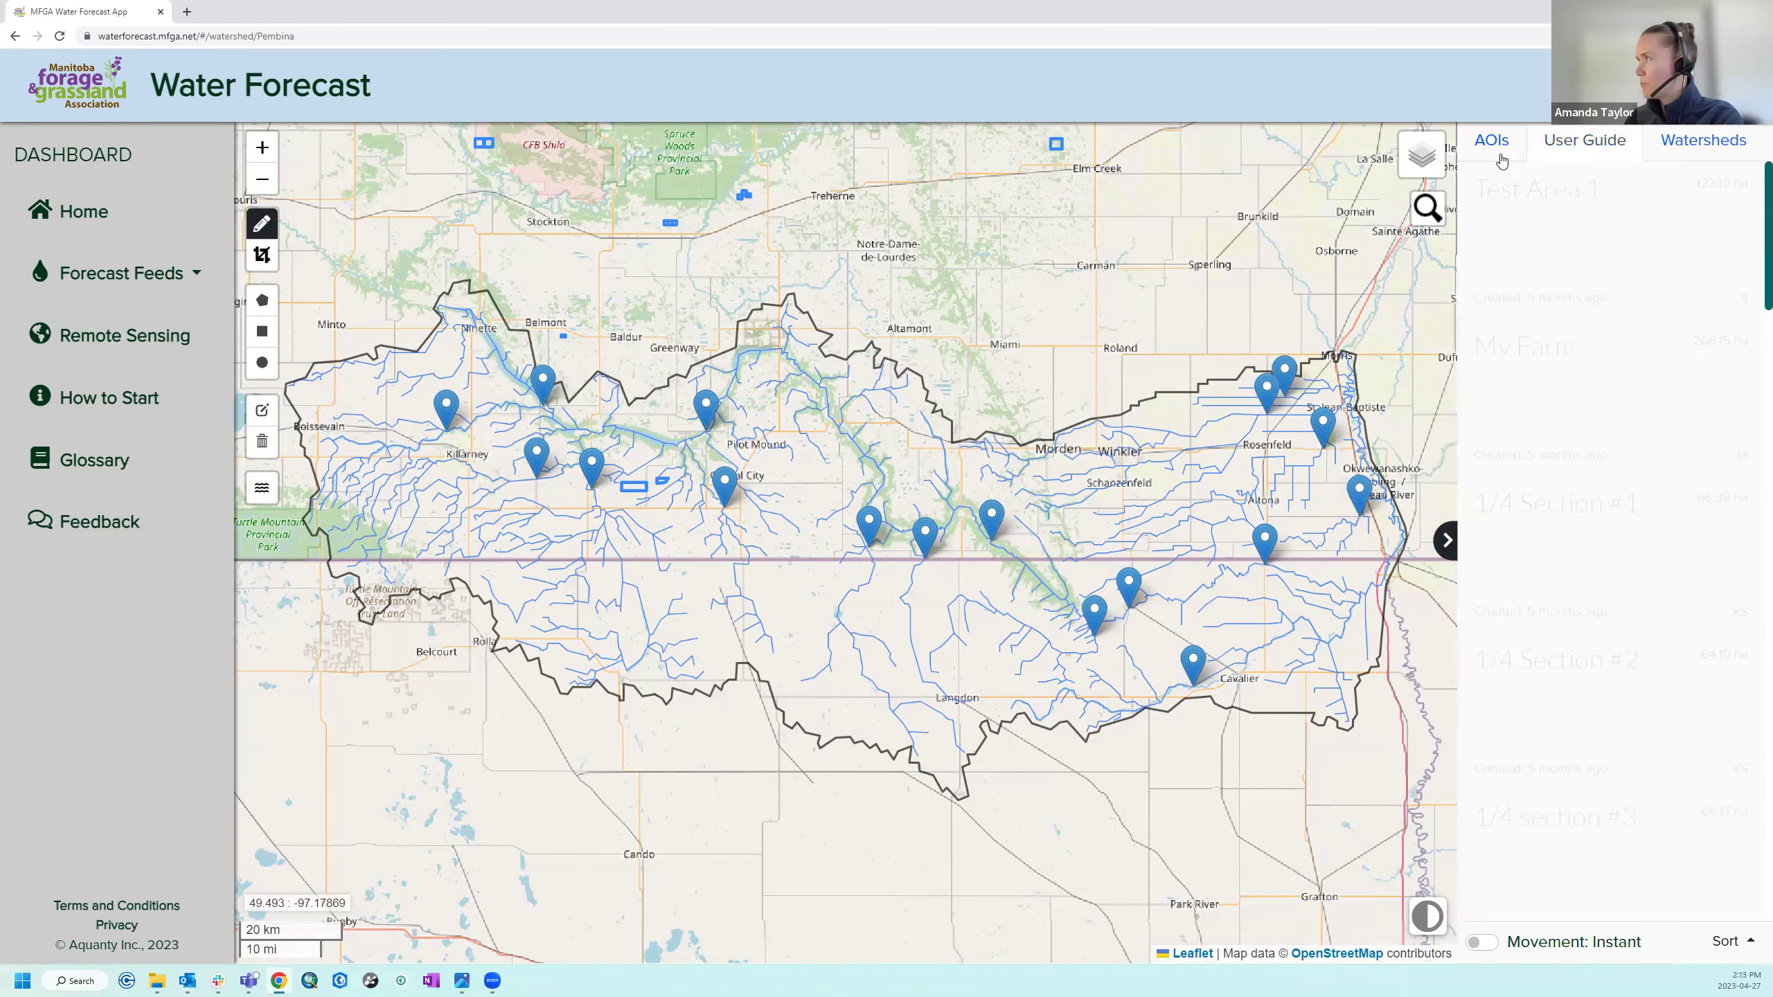
left_click_drag(985, 344, 995, 368)
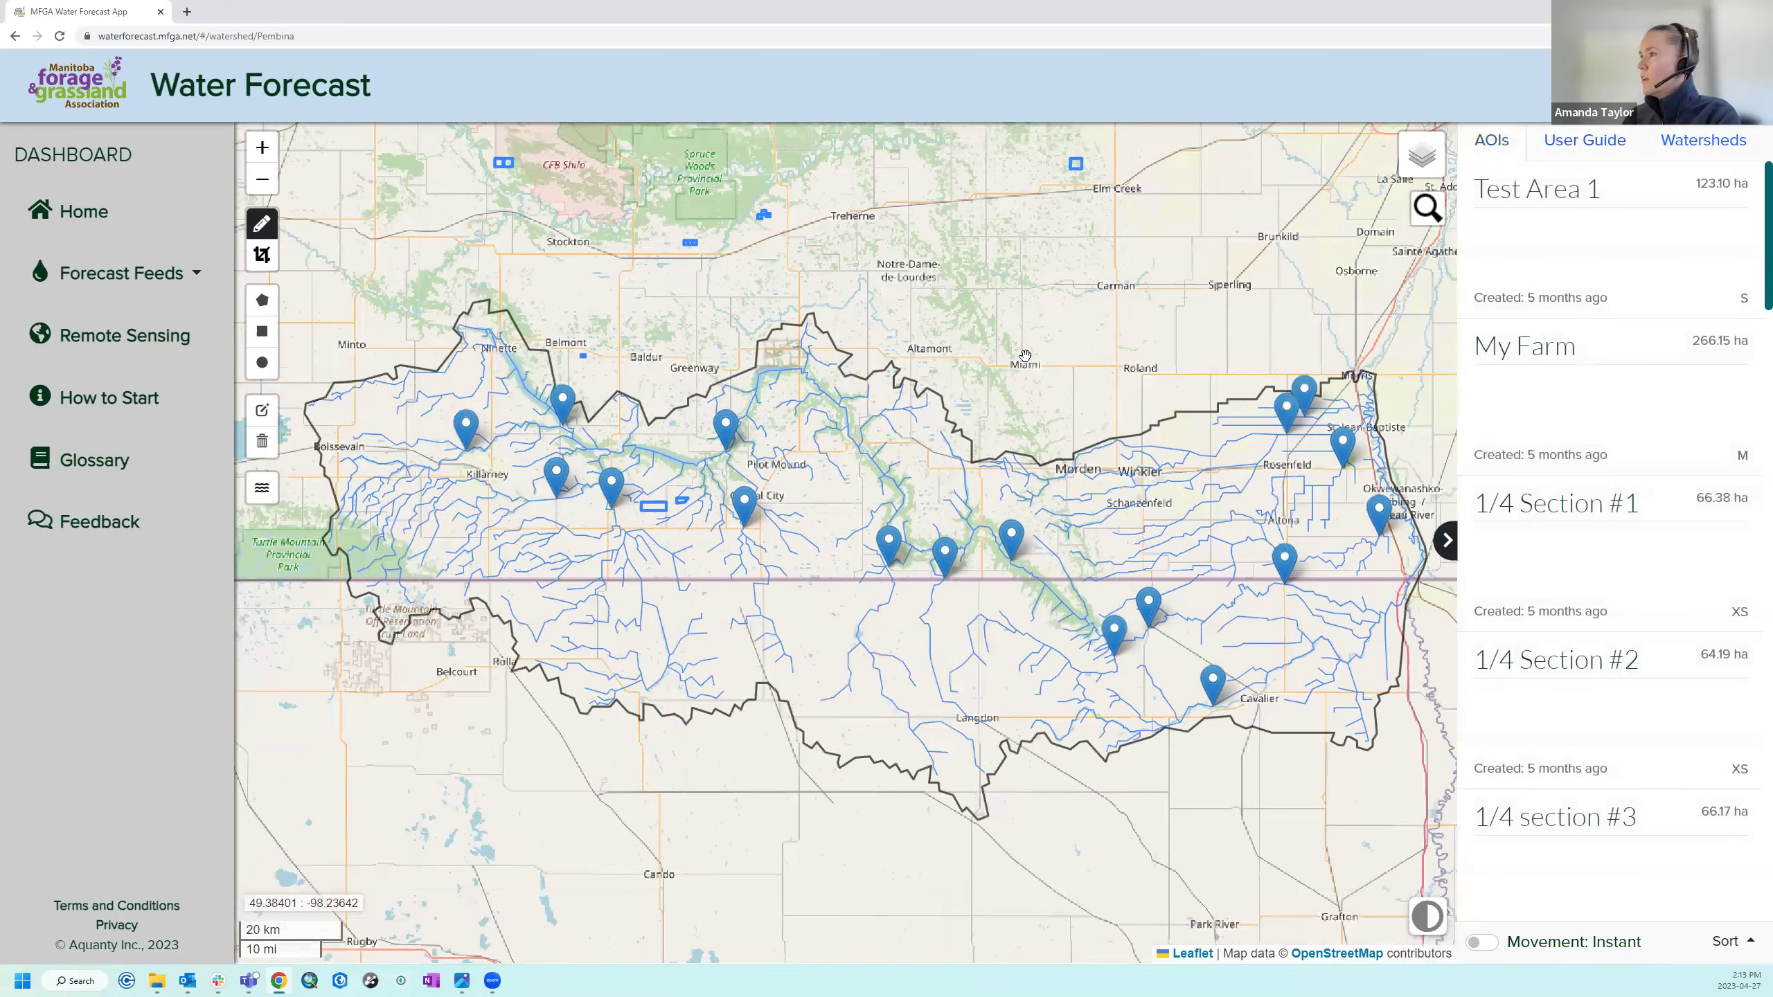
Compare the ESRI World Imagery and OpenStreetMaps basemaps, and keep ESRI World Imagery as the map background.
mouse_move(1422, 149)
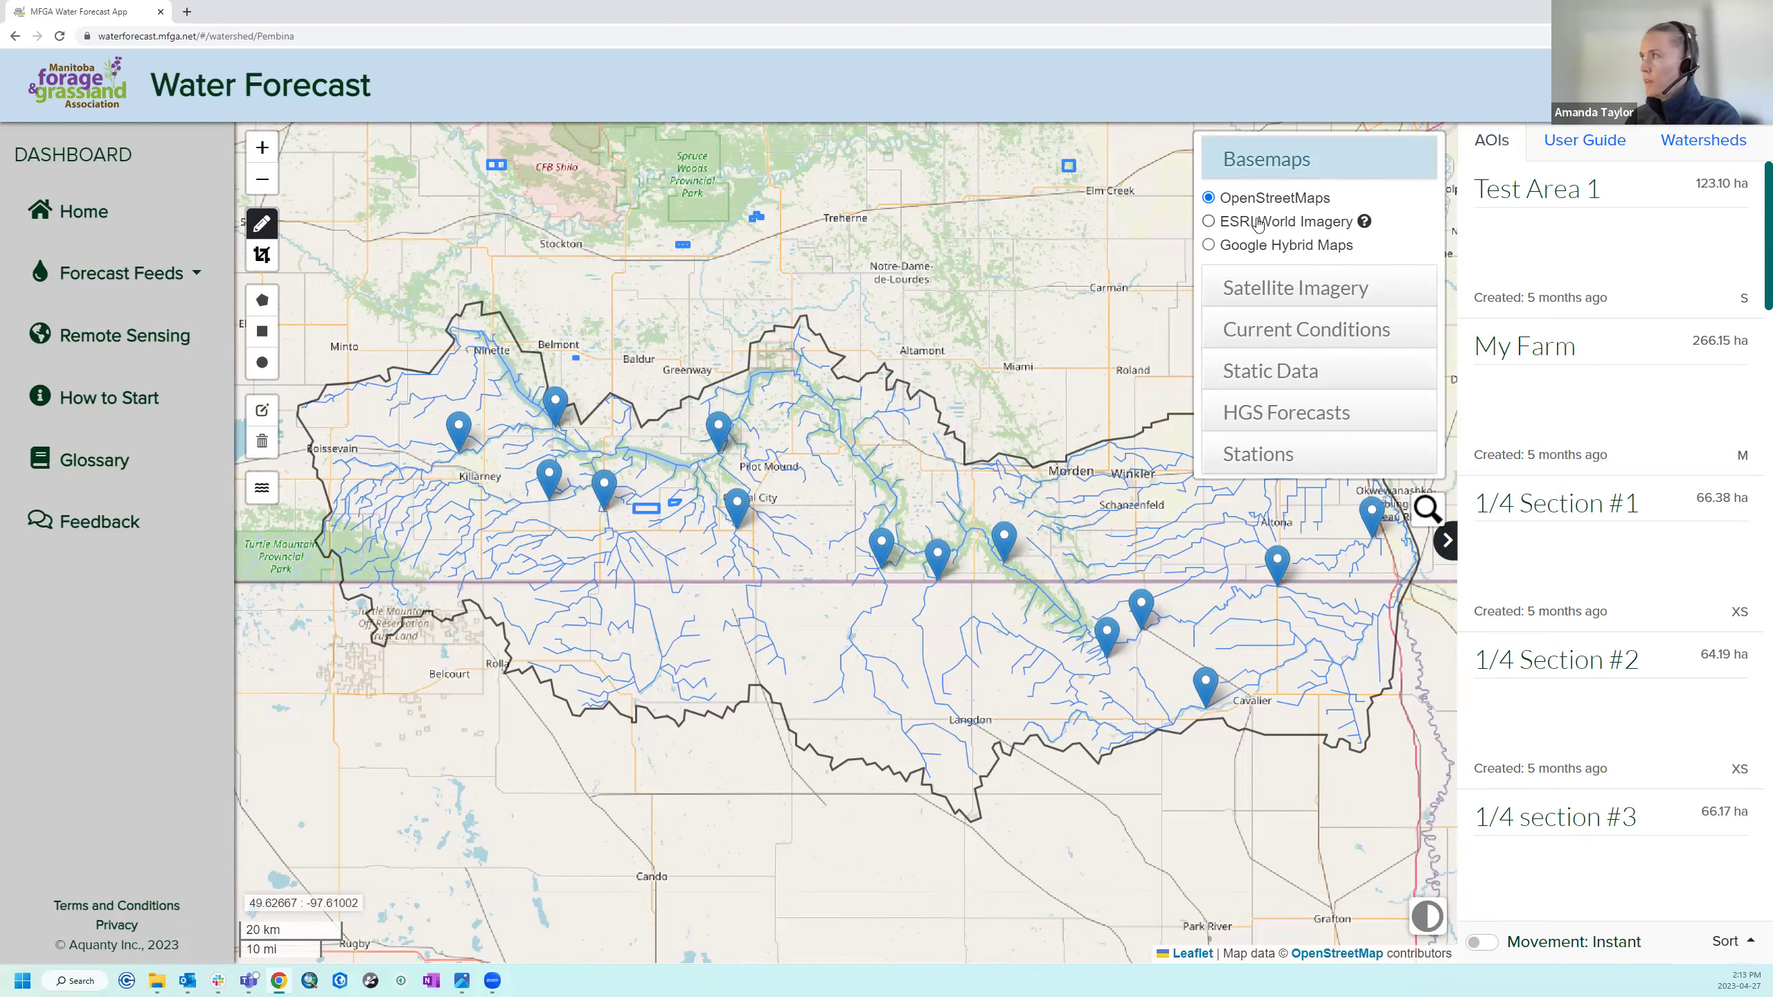
left_click(1209, 222)
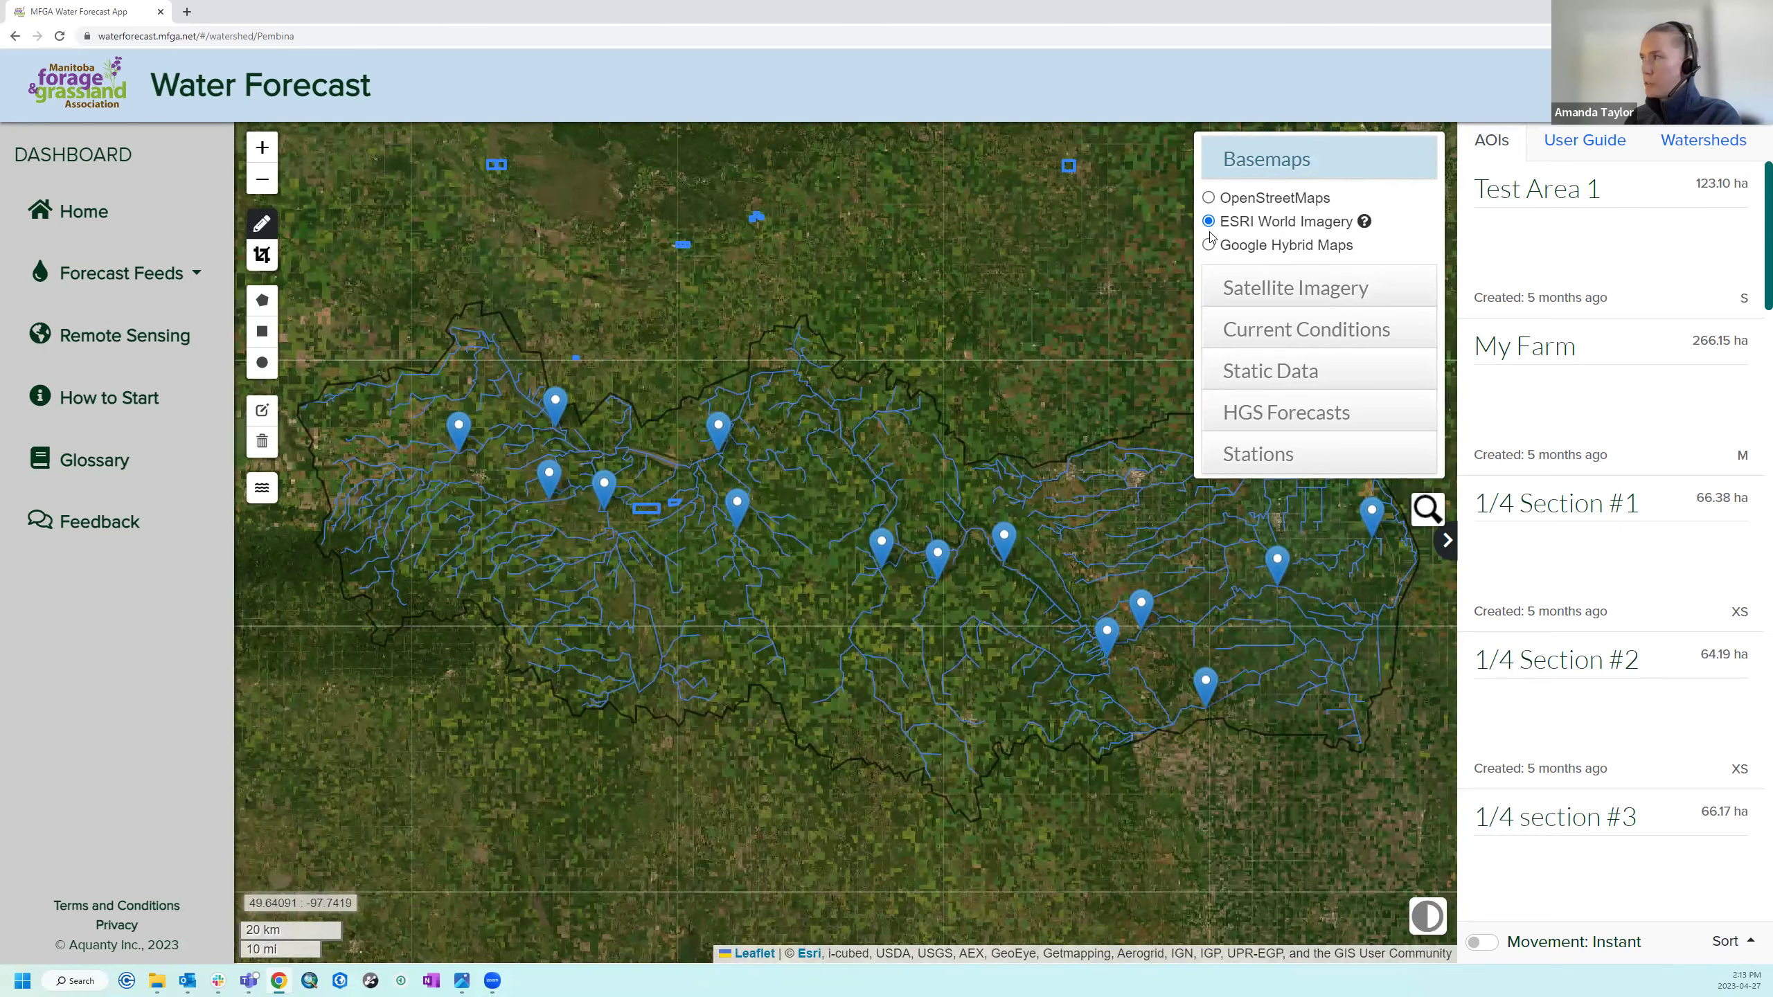
left_click(1208, 198)
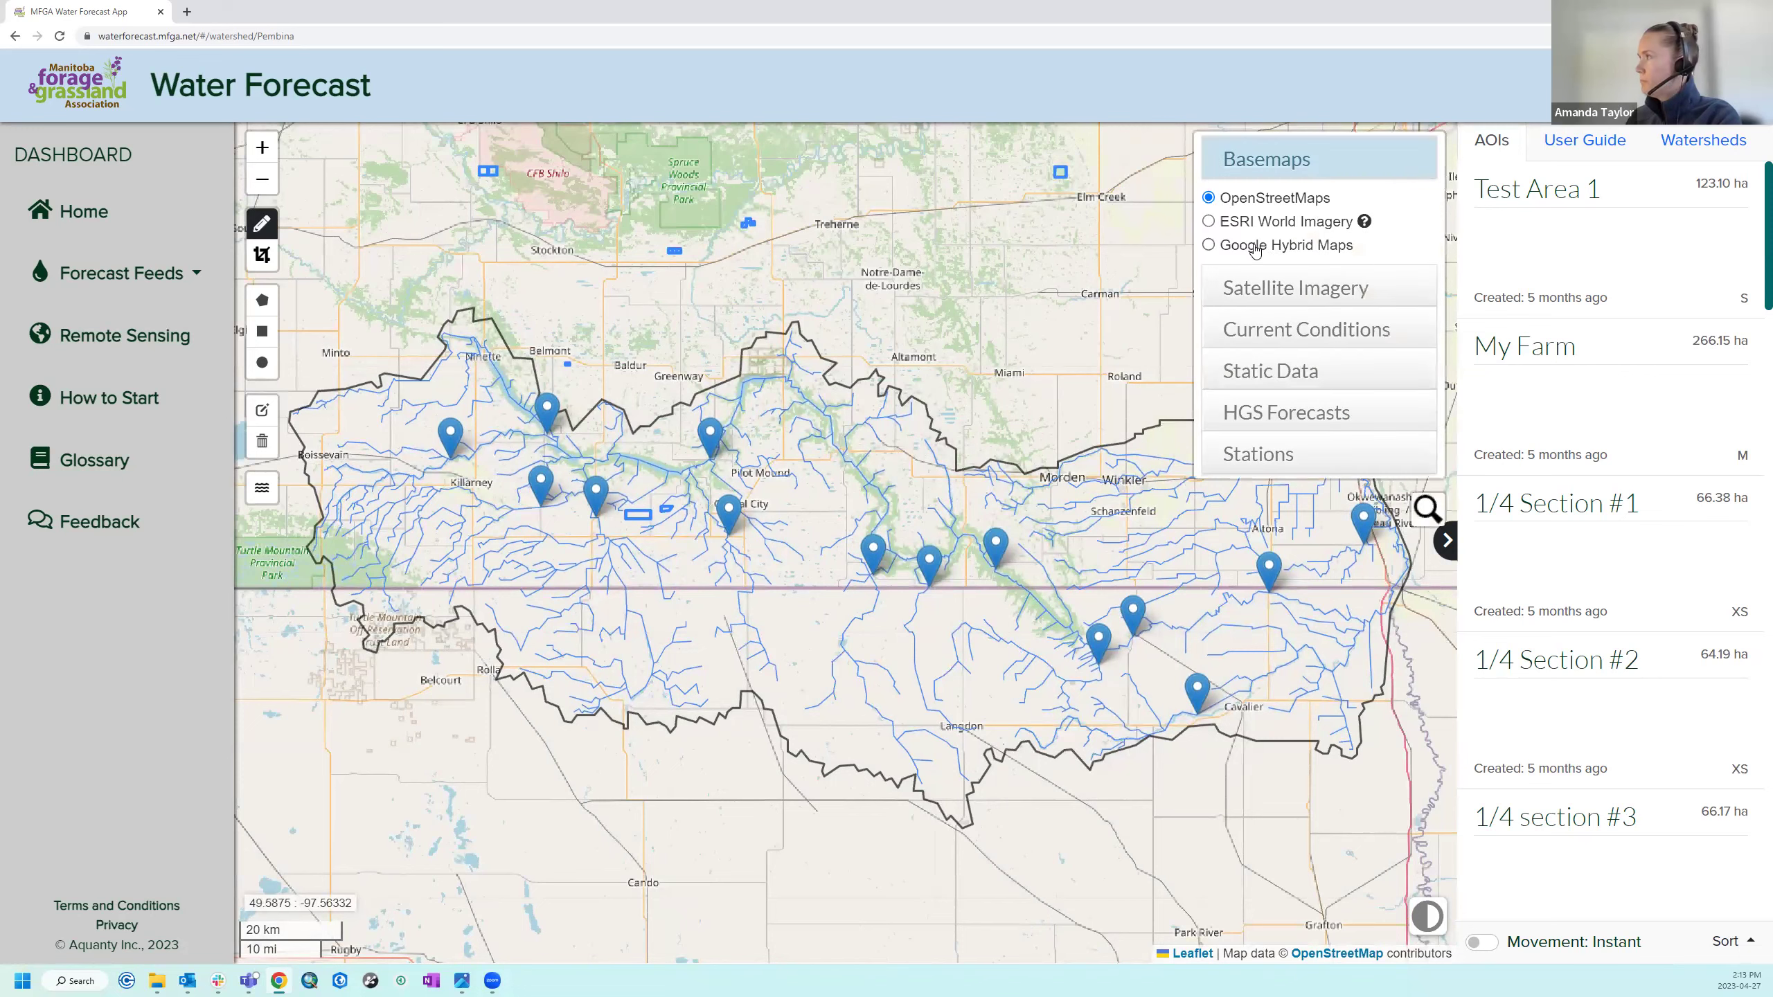
left_click(1208, 221)
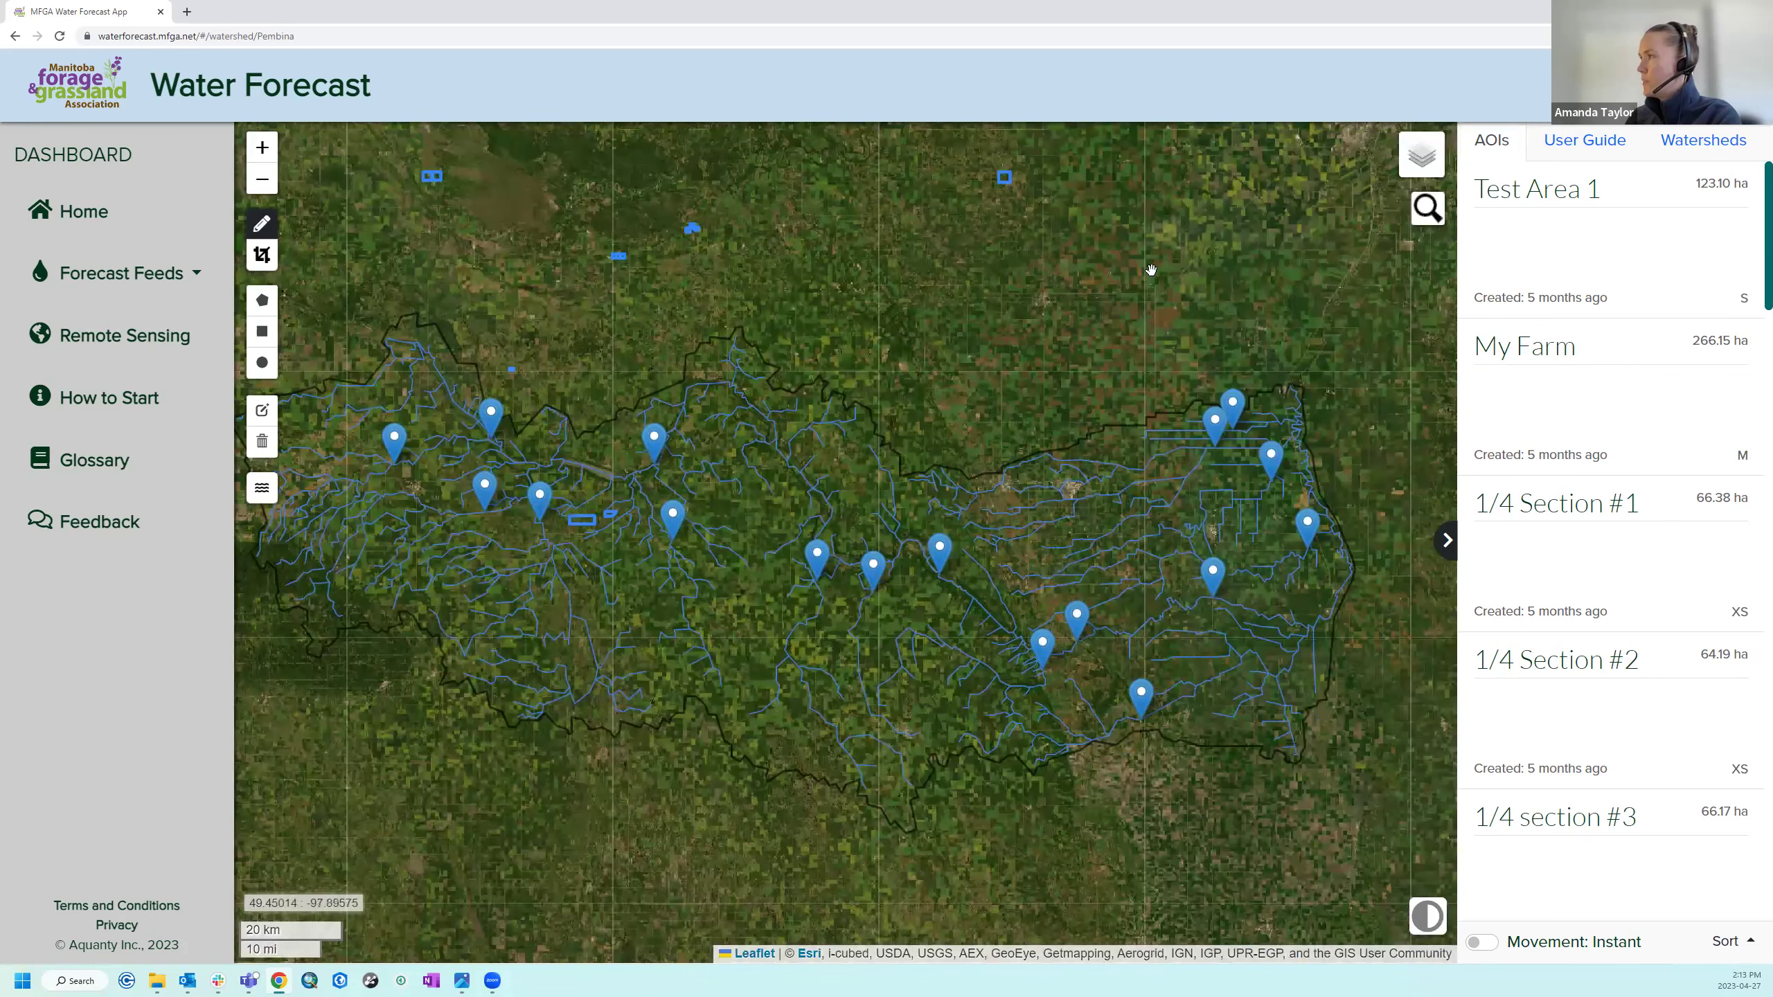
Overlay the SnoDAS current-conditions layer on the map and examine the snow water equivalent around the Pembina watershed.
mouse_move(1416, 156)
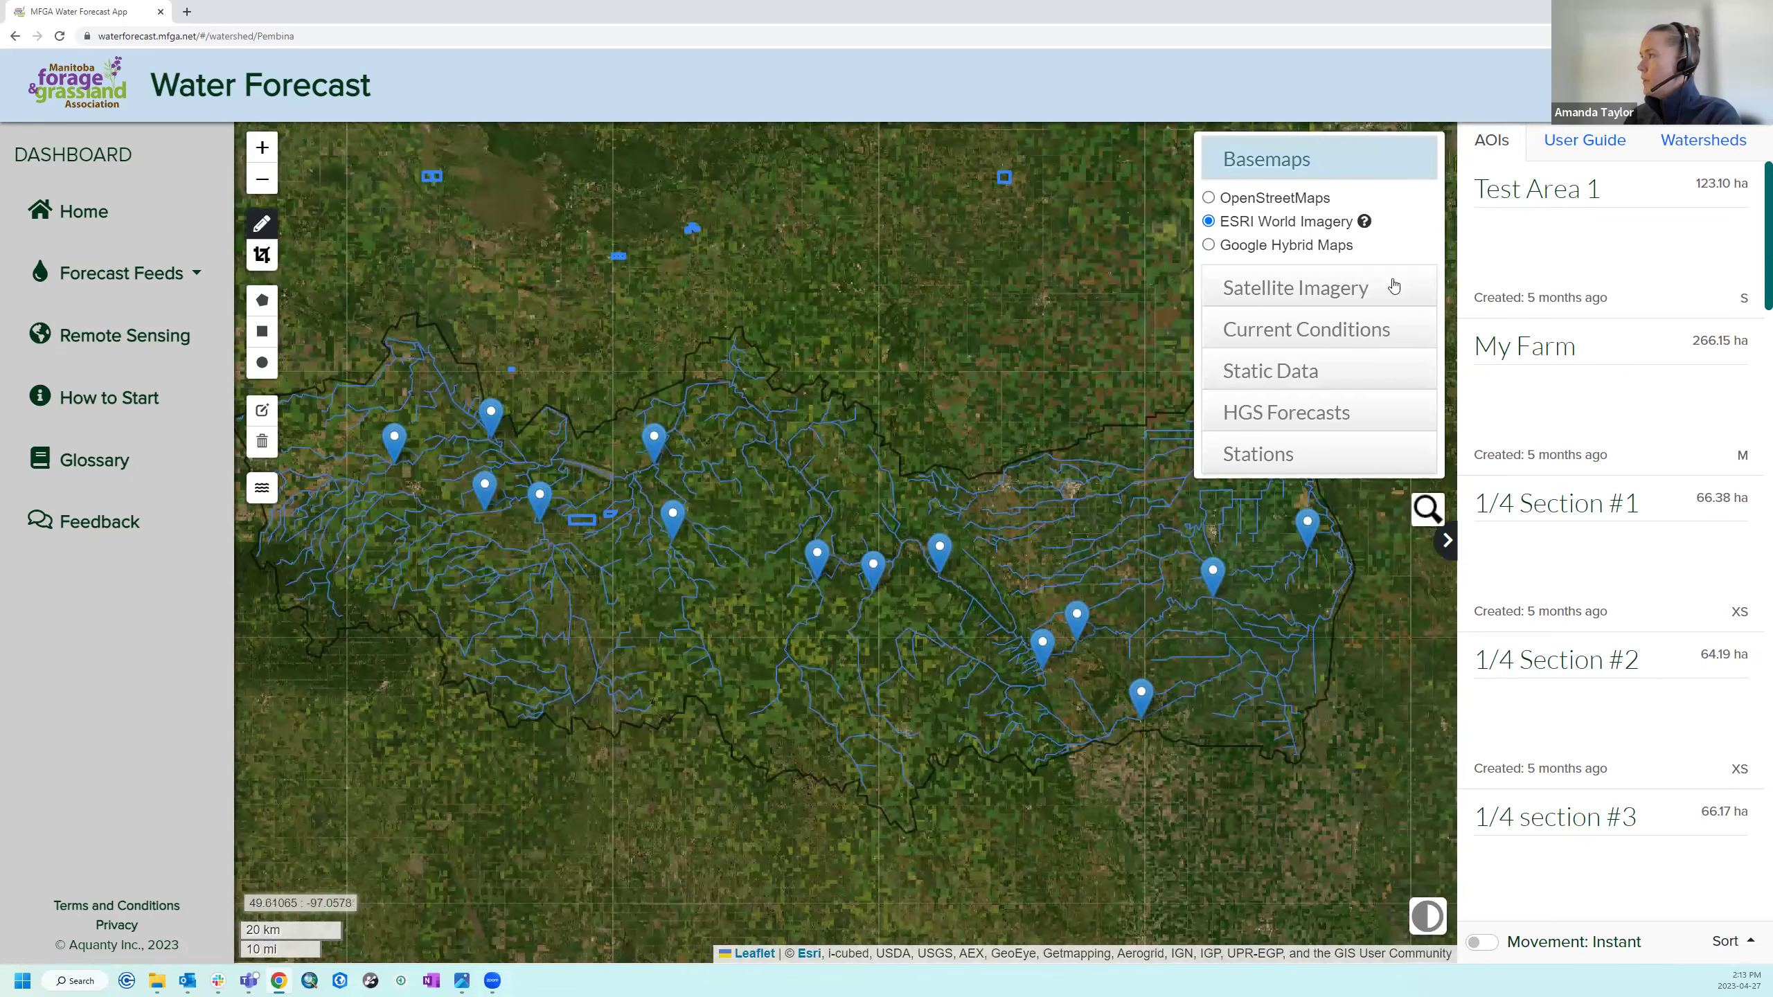
left_click(1379, 333)
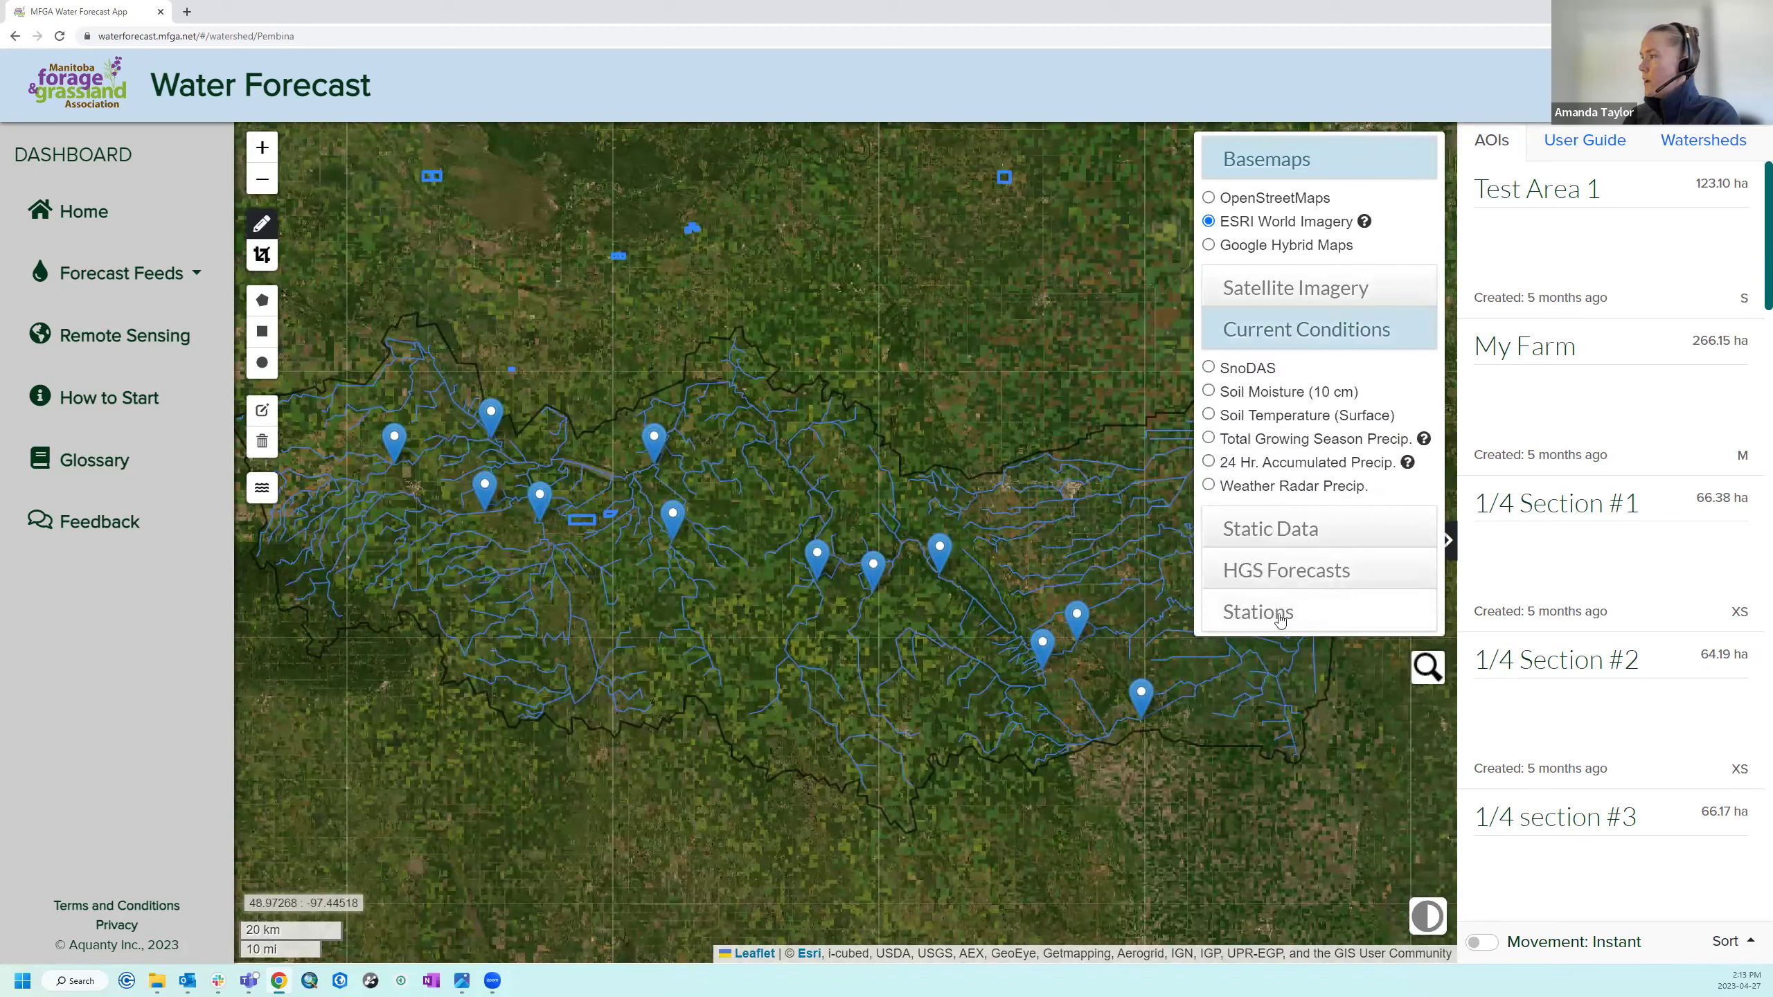
left_click(1208, 369)
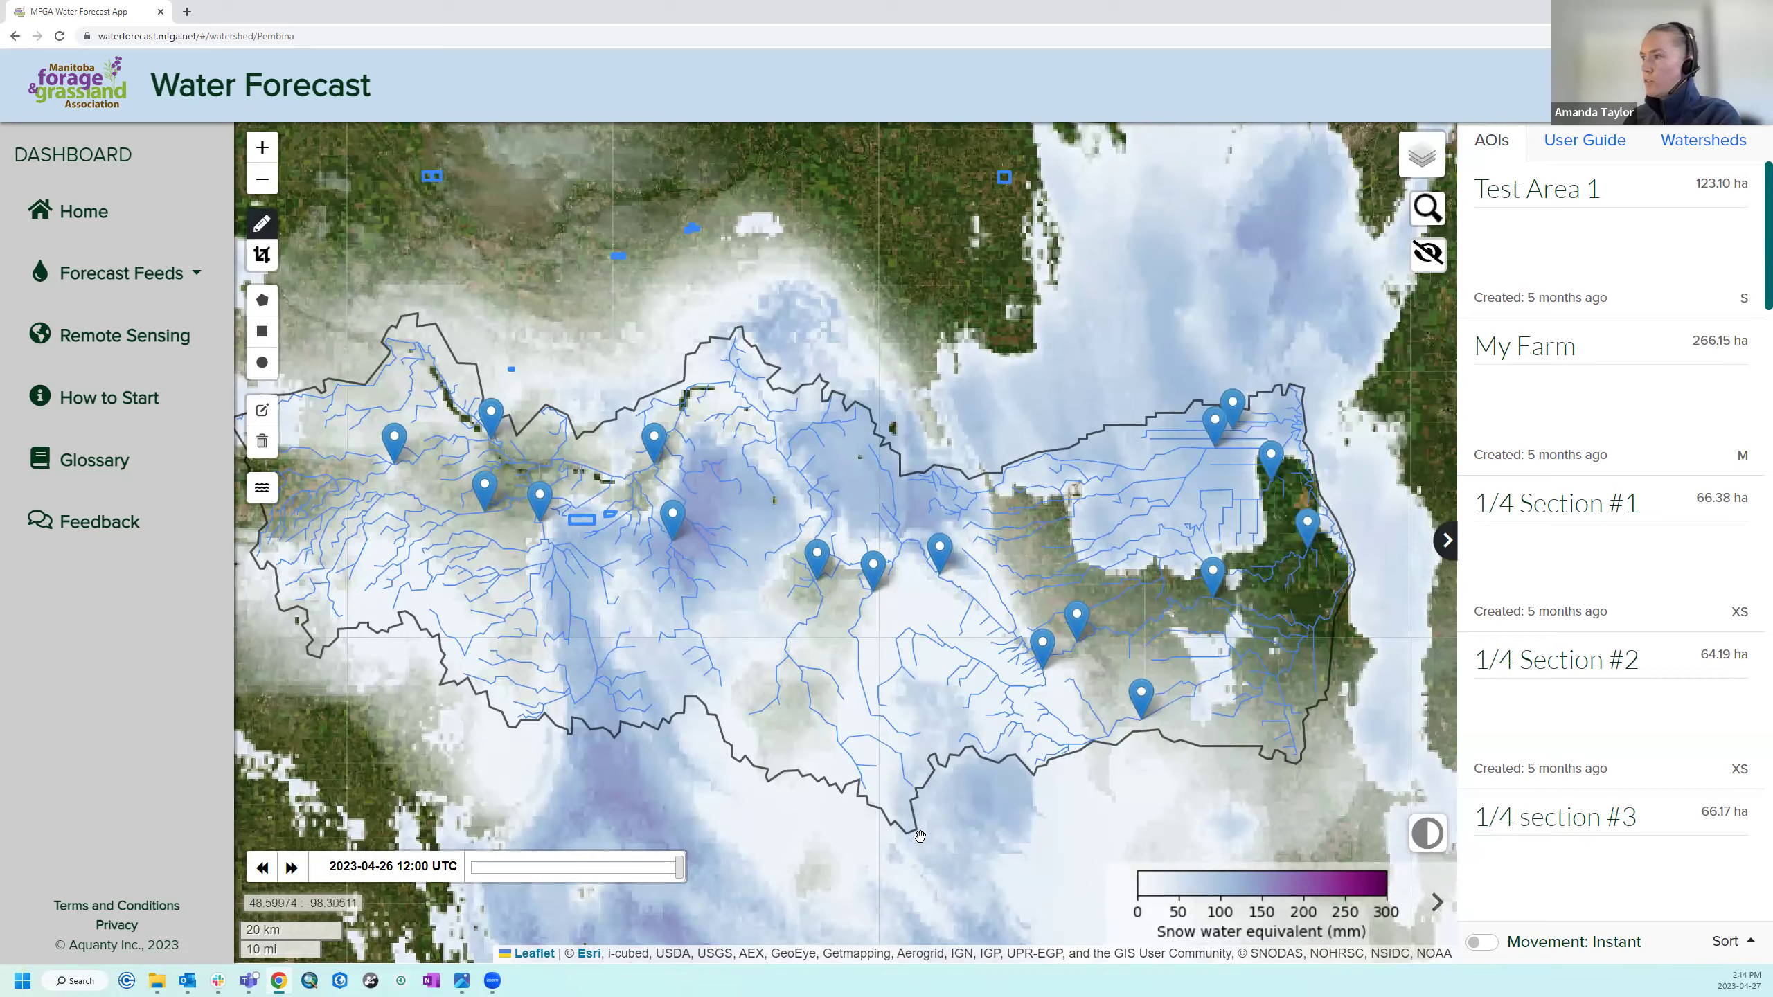
left_click_drag(920, 789, 966, 769)
scroll(966, 769, "down", 2)
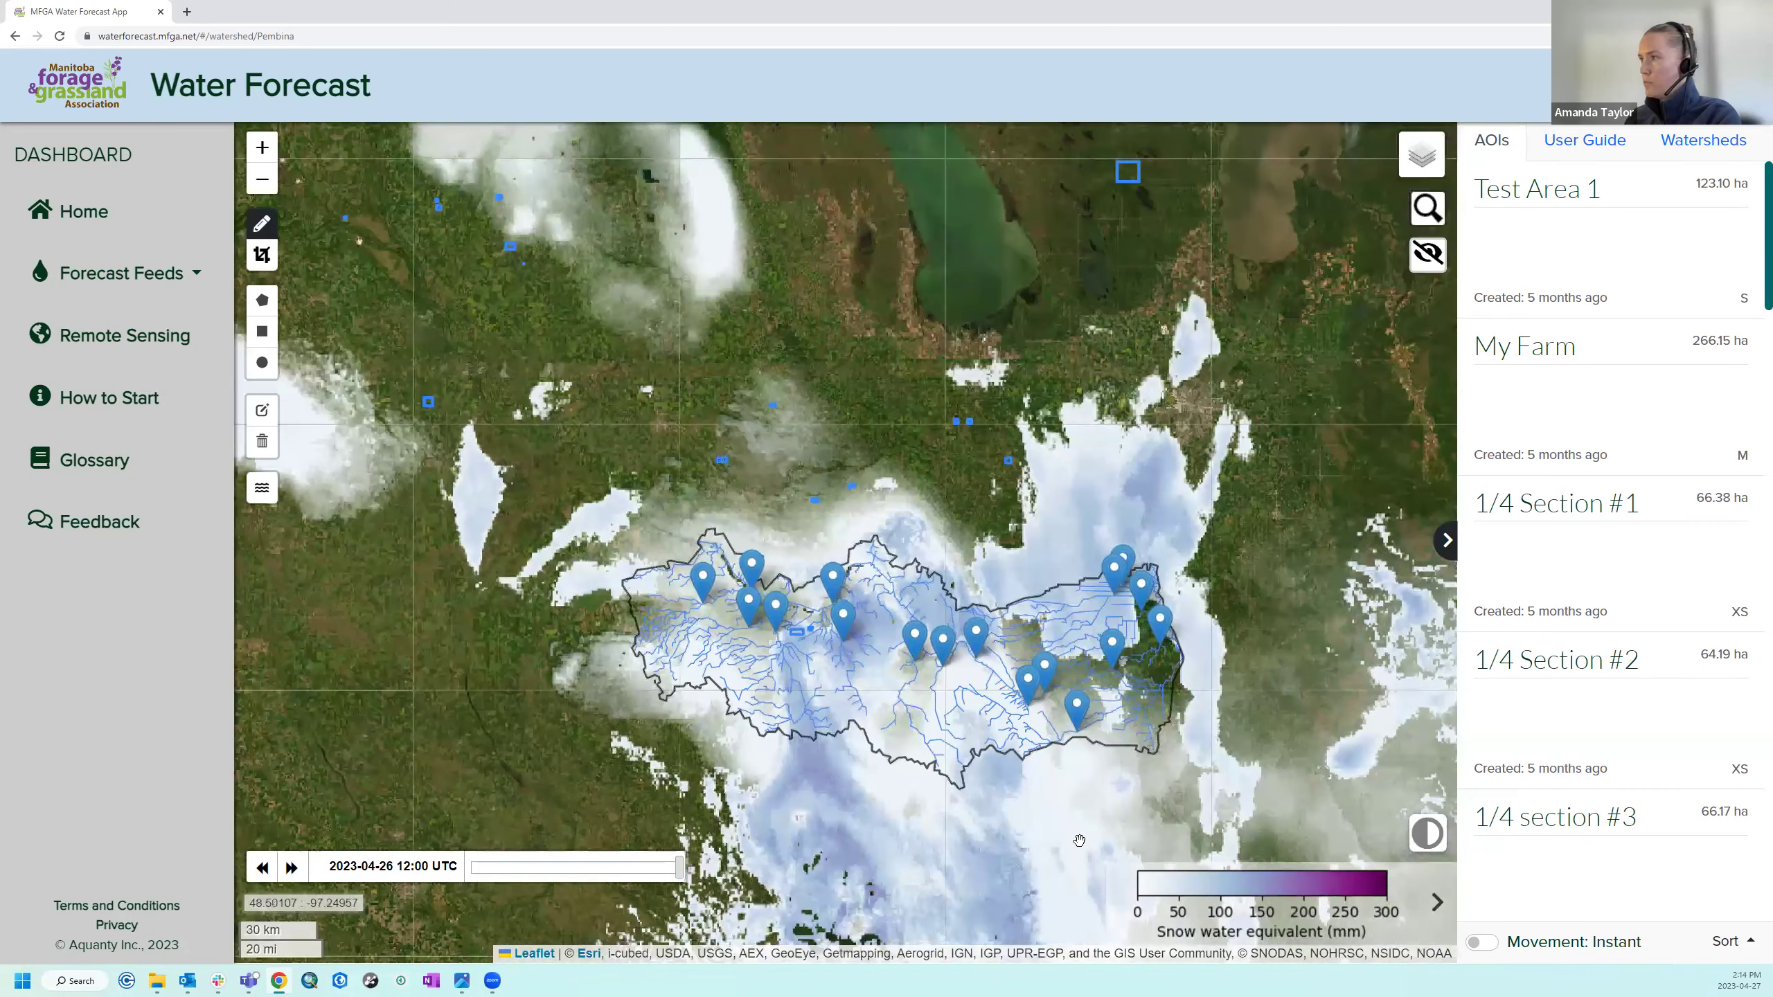
left_click_drag(1024, 823, 994, 811)
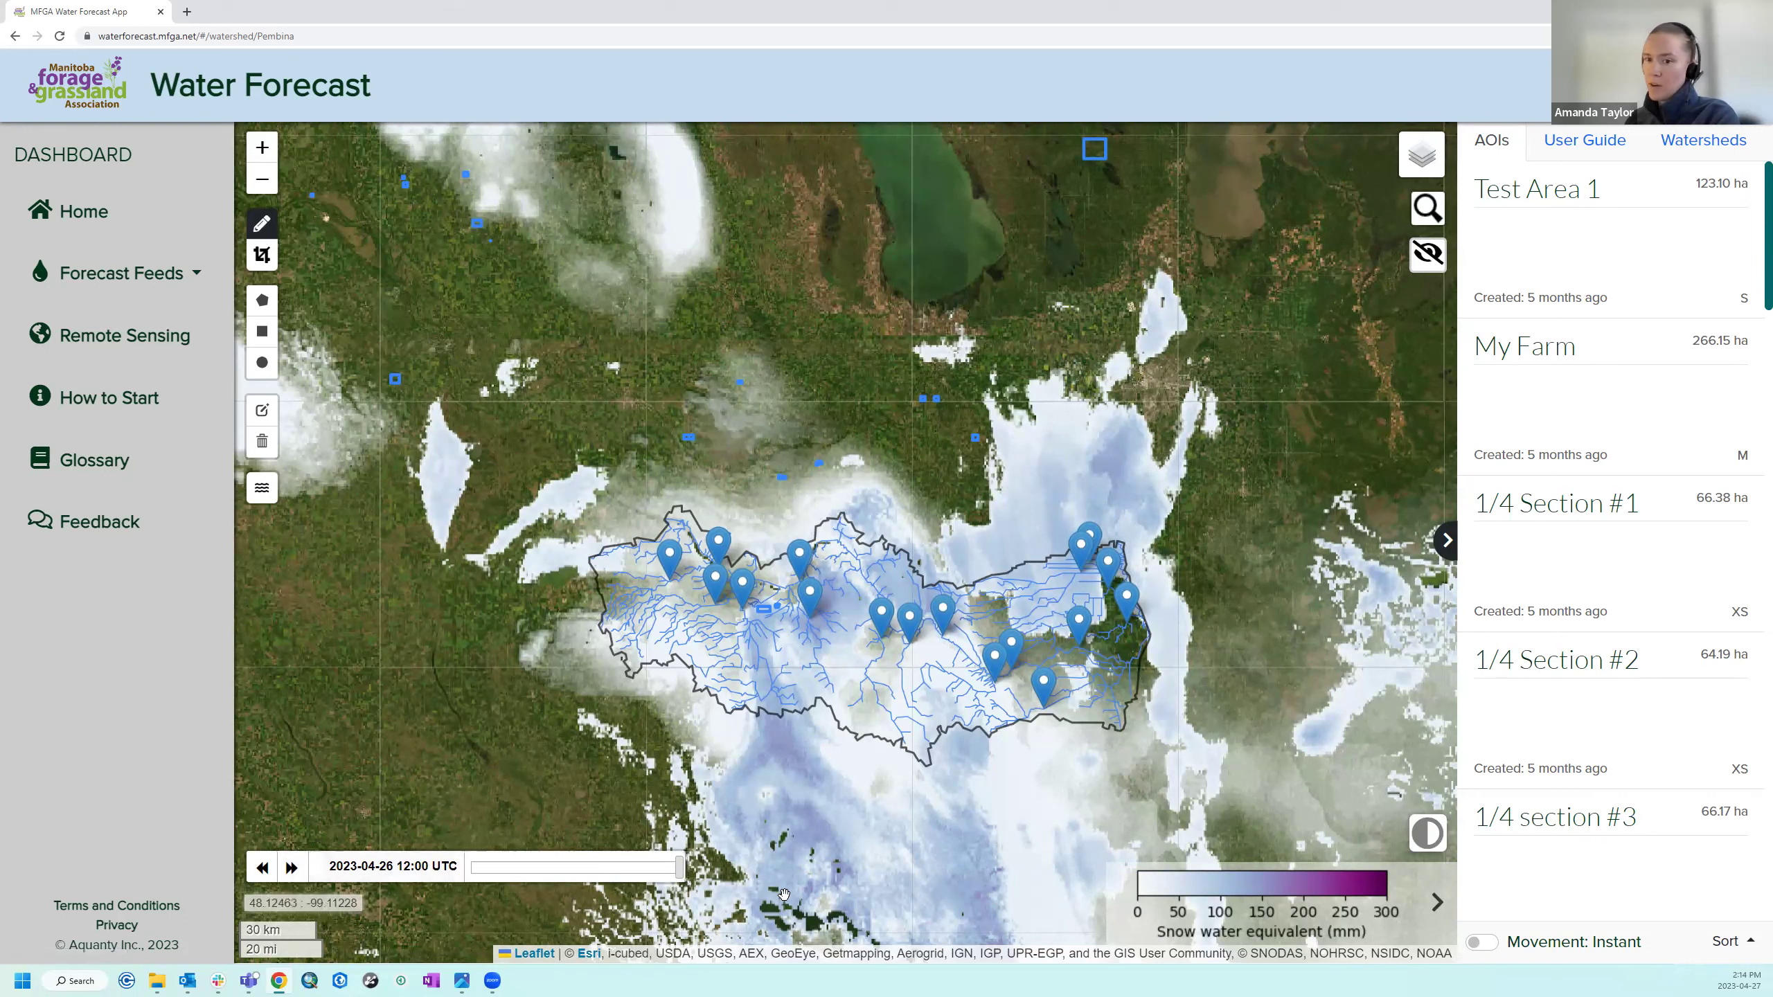
Toggle the snow layer's timestamp between UTC and local time, leaving it in local time.
left_click(421, 868)
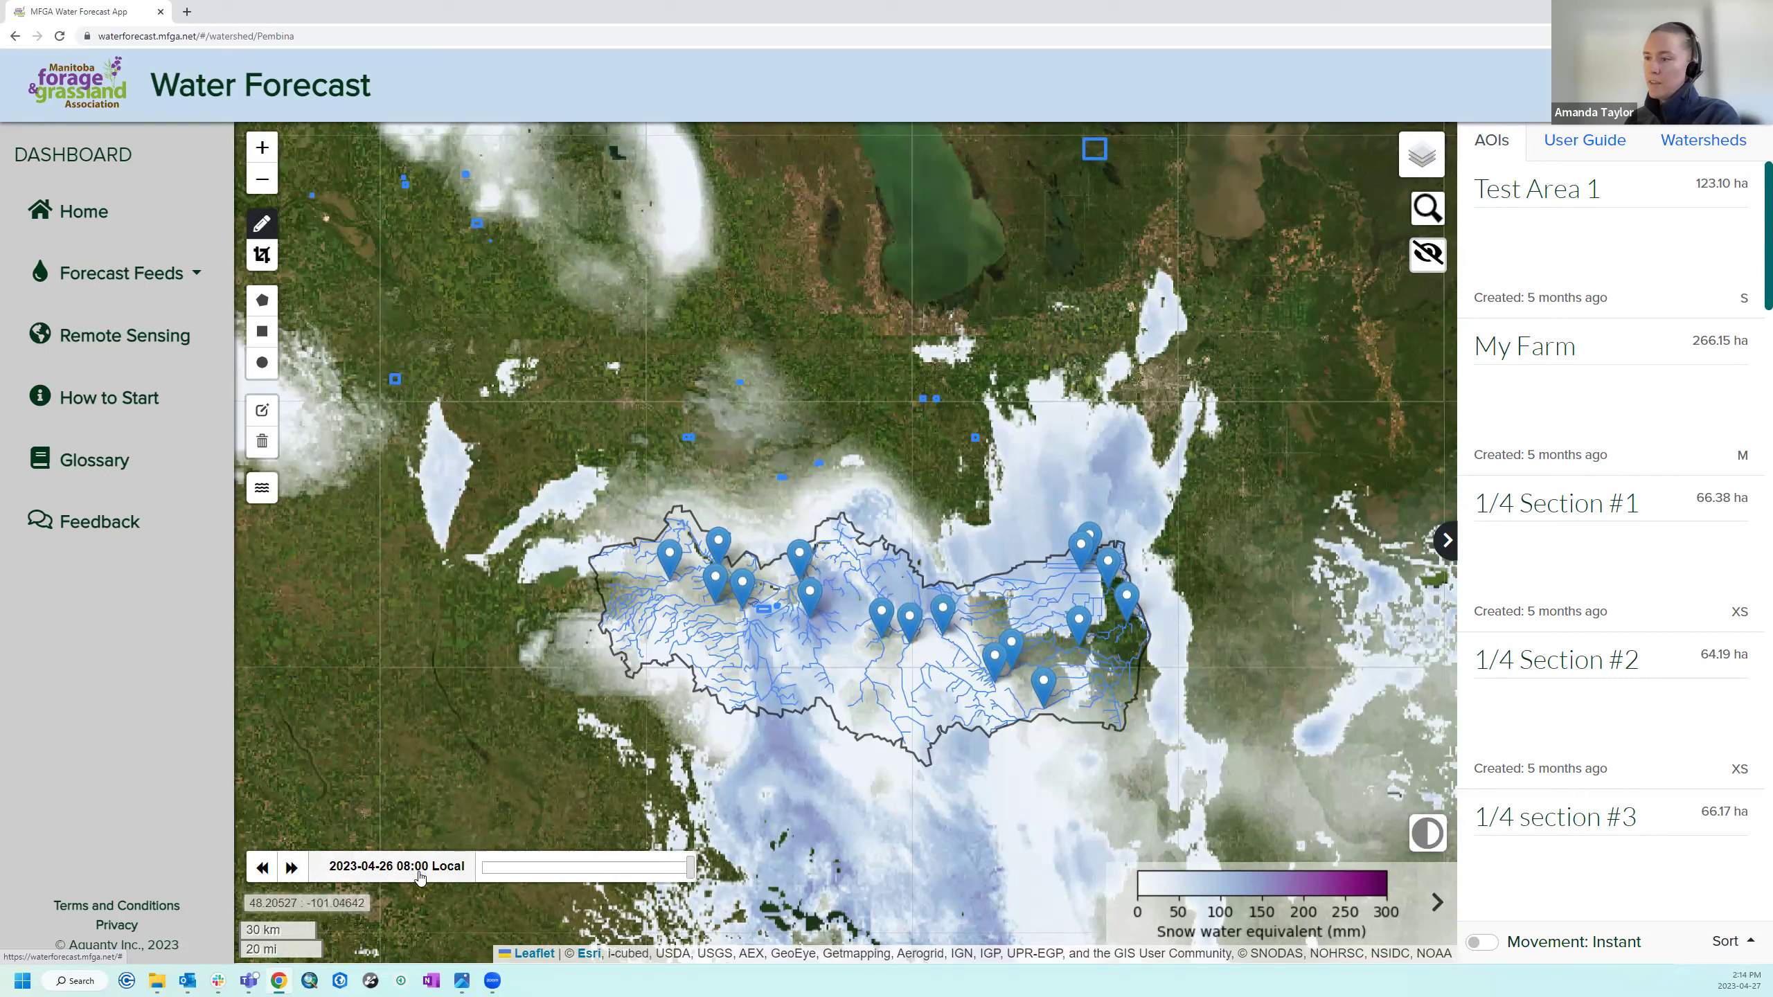
left_click(460, 878)
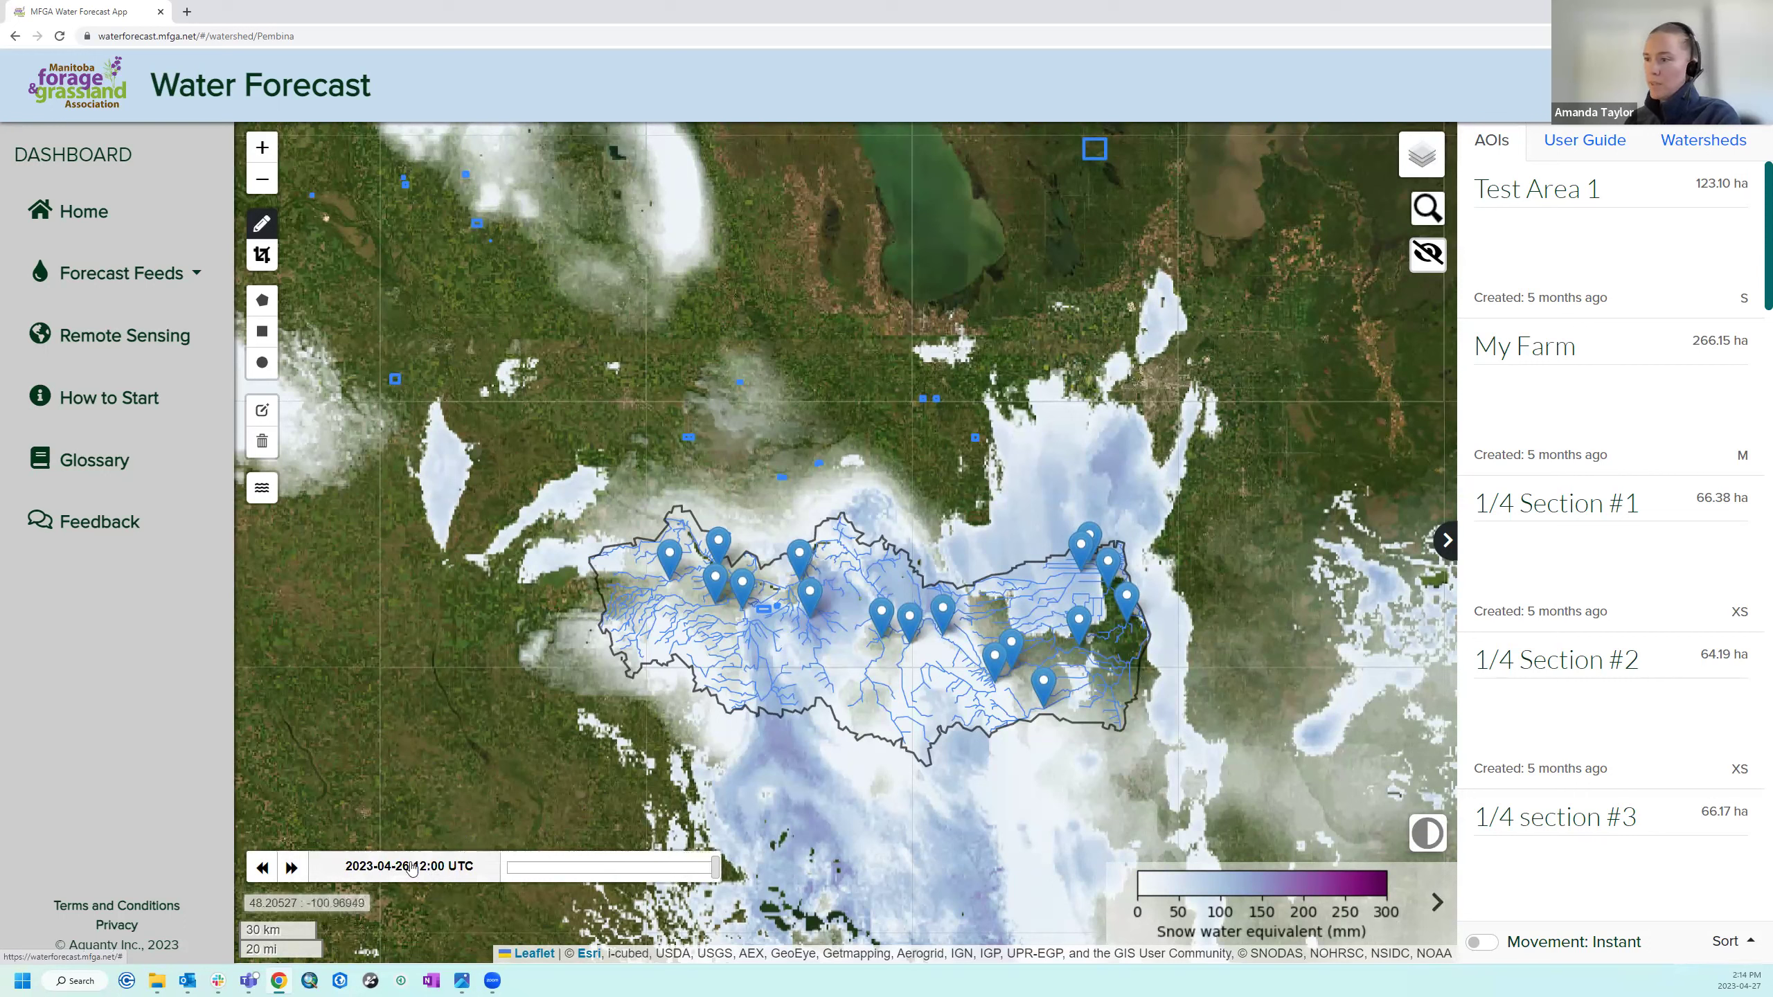
left_click(453, 880)
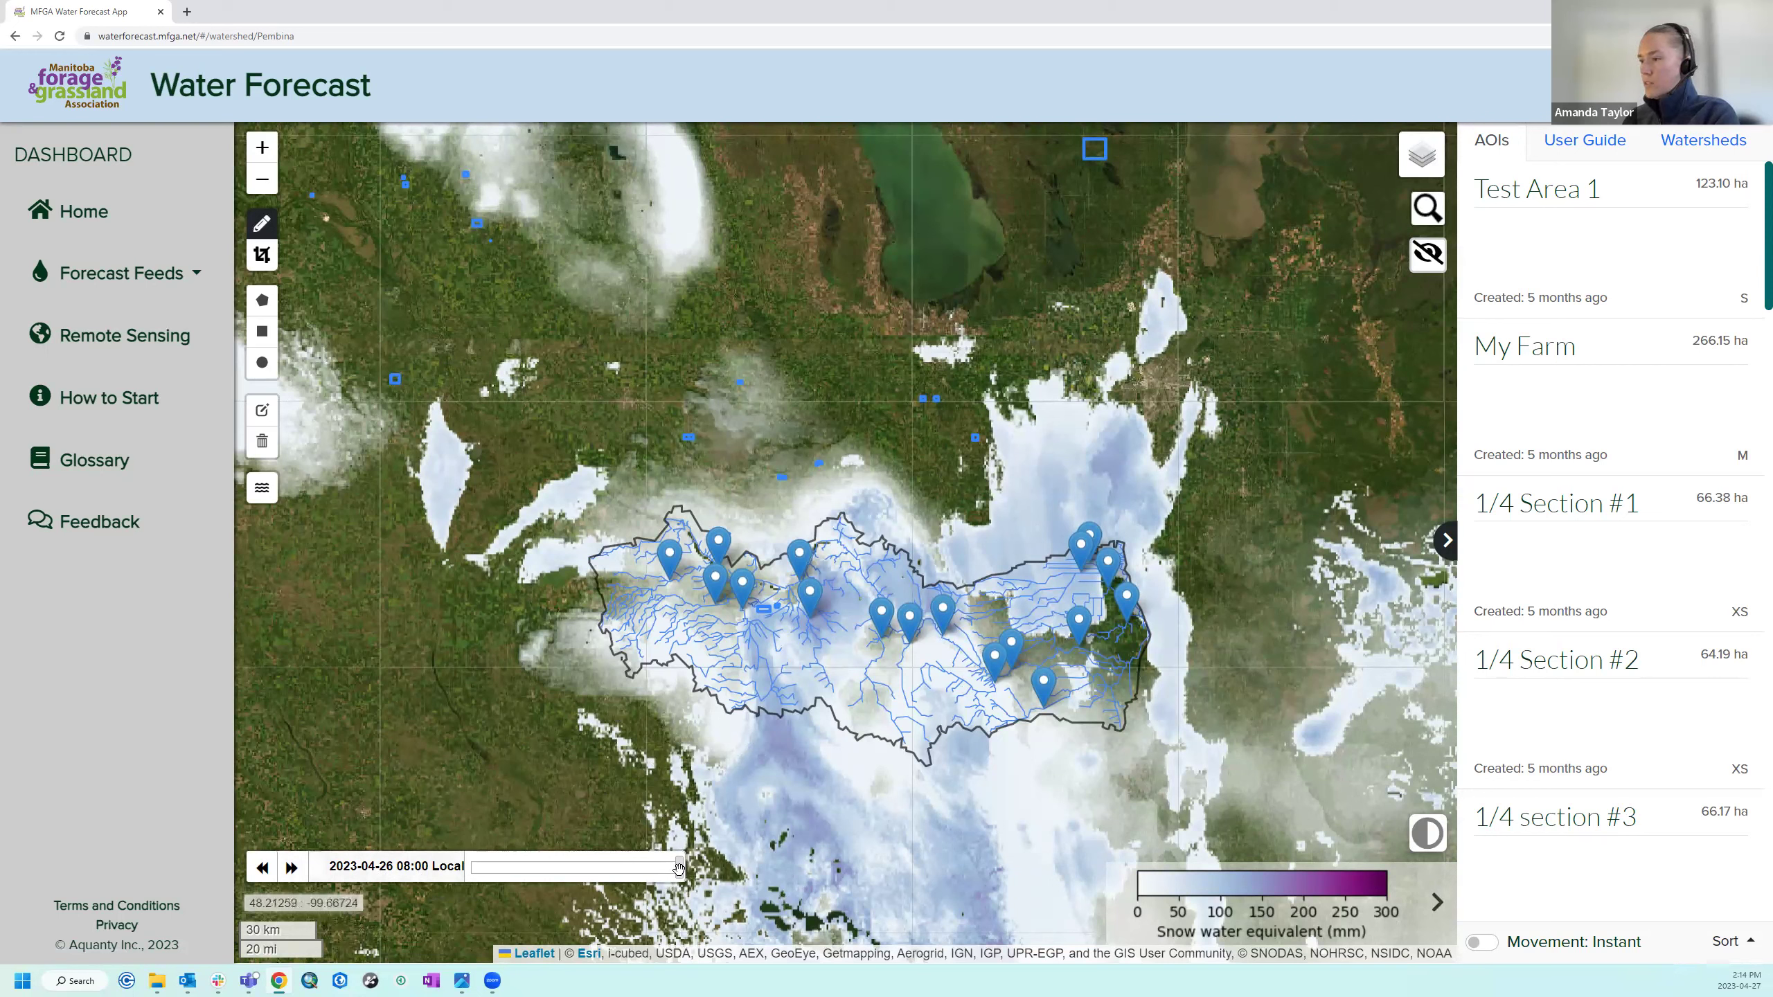
Compare the snow layer at 2022-12-26 and 2023-04-26, and examine the snow cover over the watershed with the layer opacity at 1.
left_click_drag(666, 870, 588, 869)
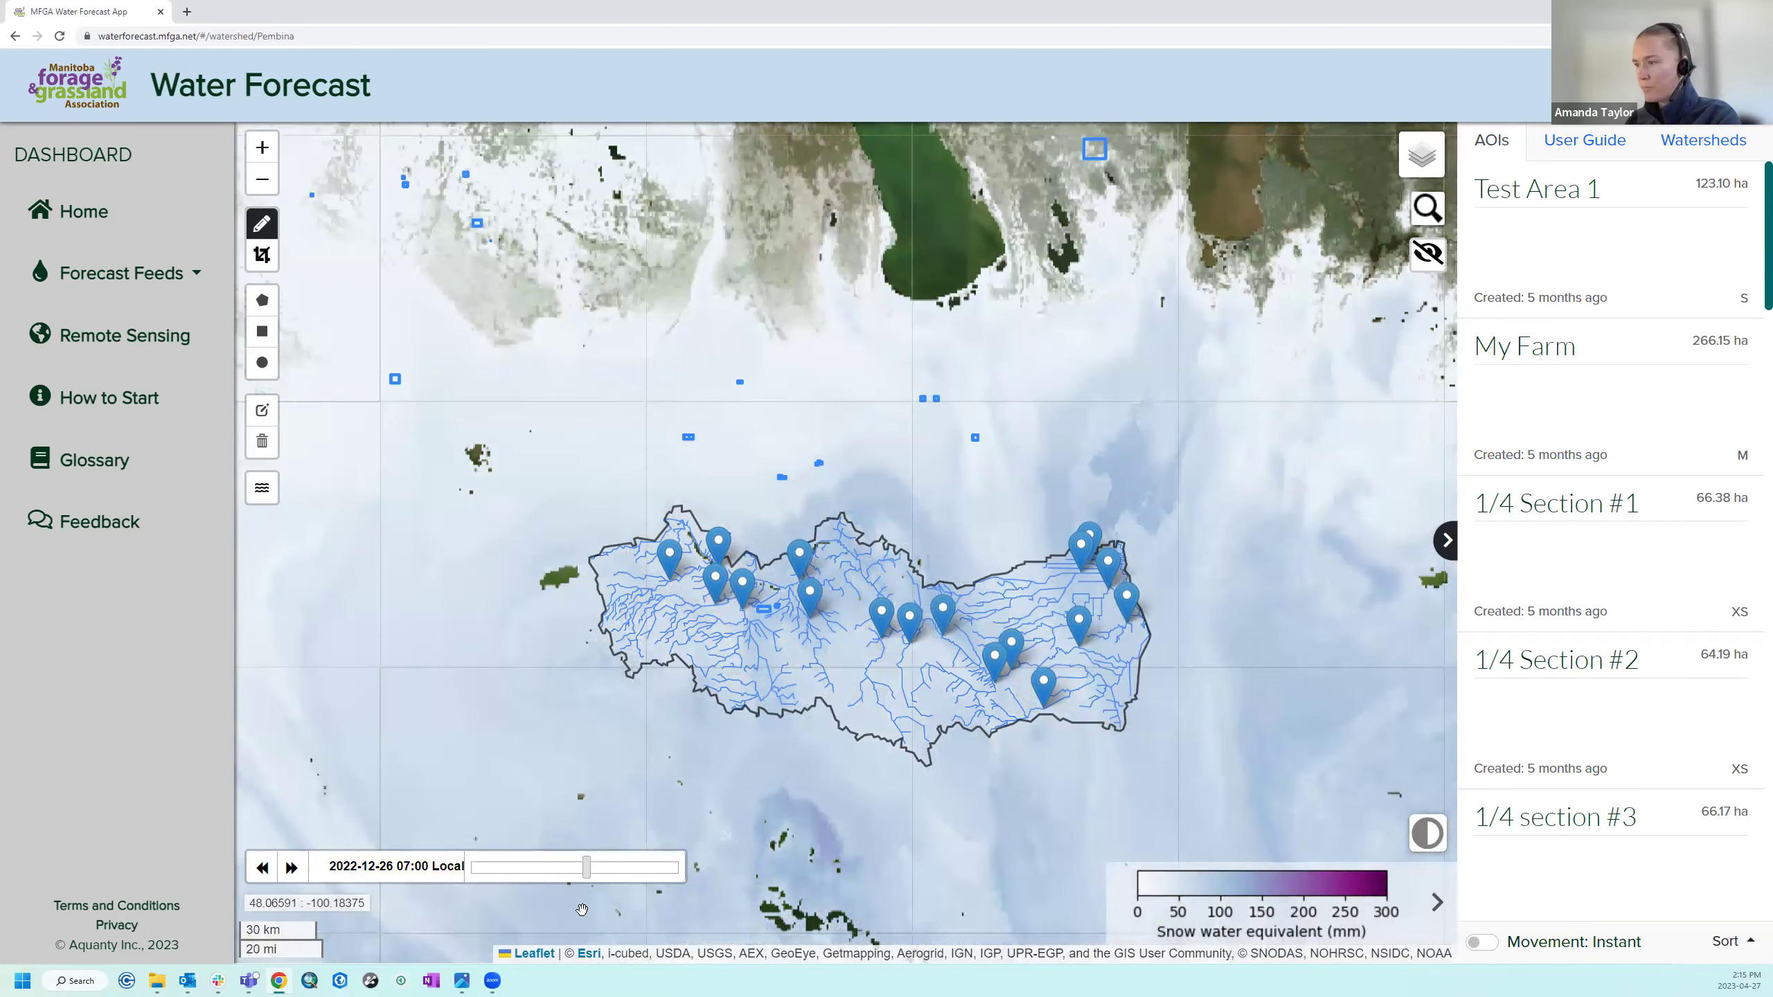
left_click_drag(587, 865, 679, 866)
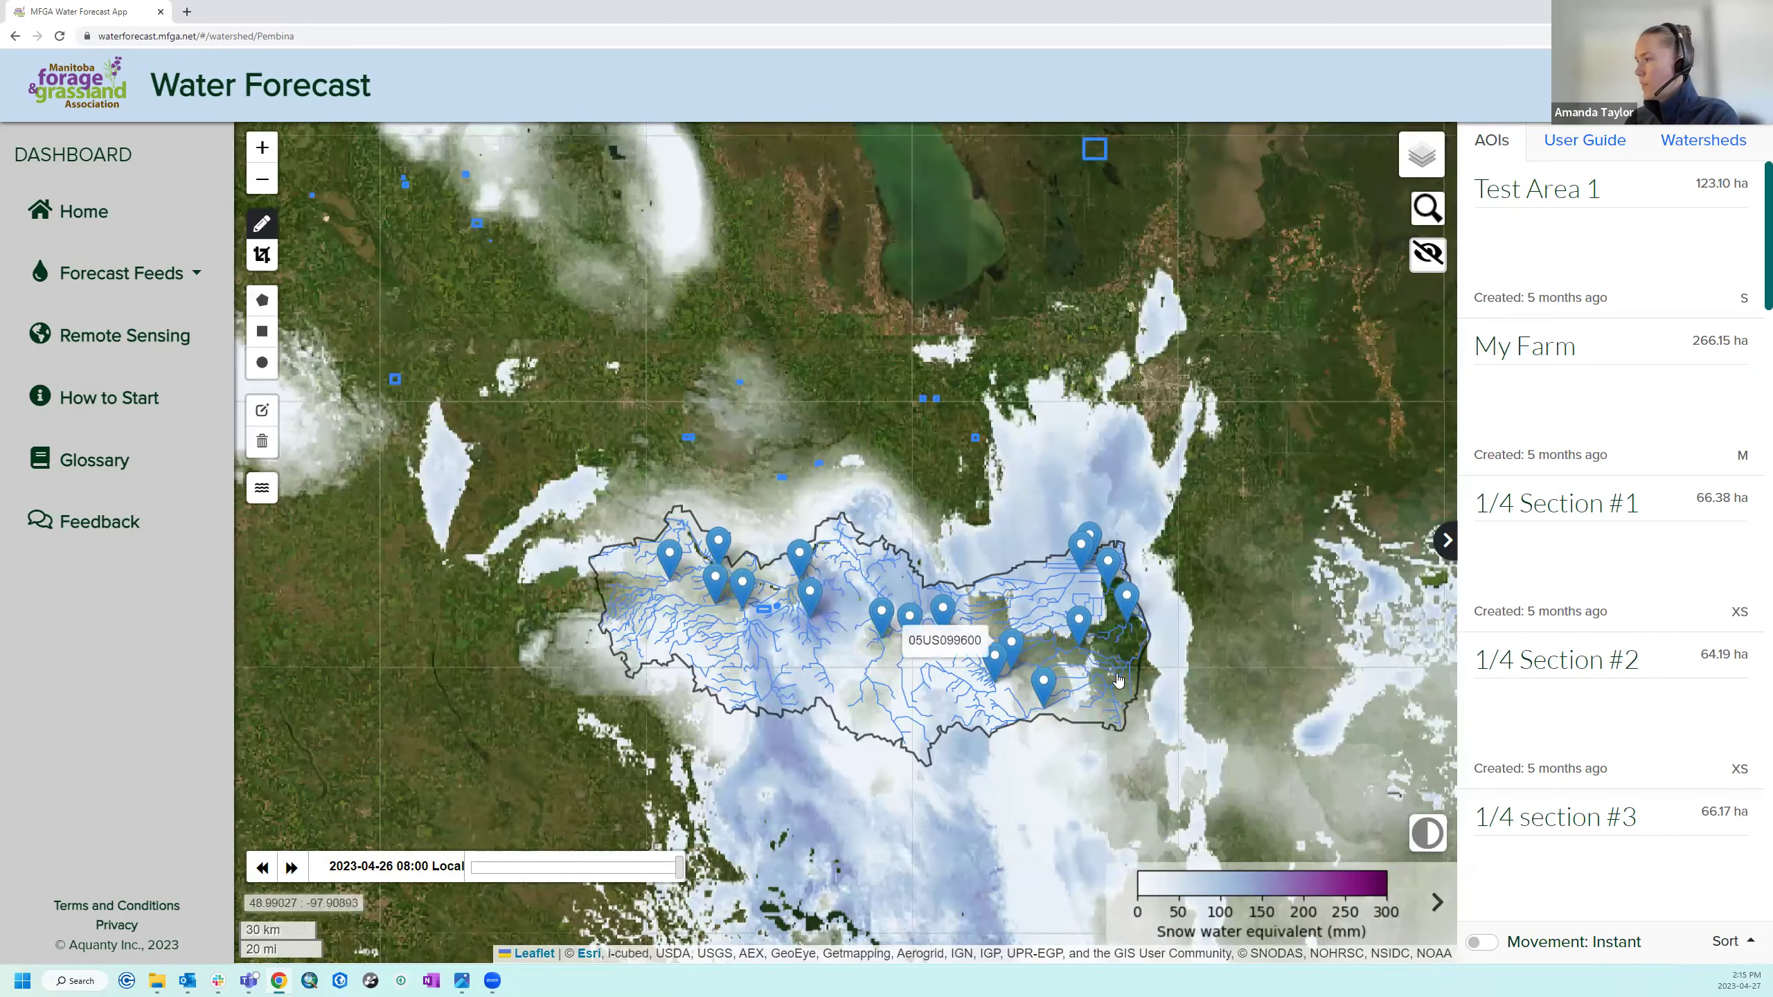
mouse_move(1425, 835)
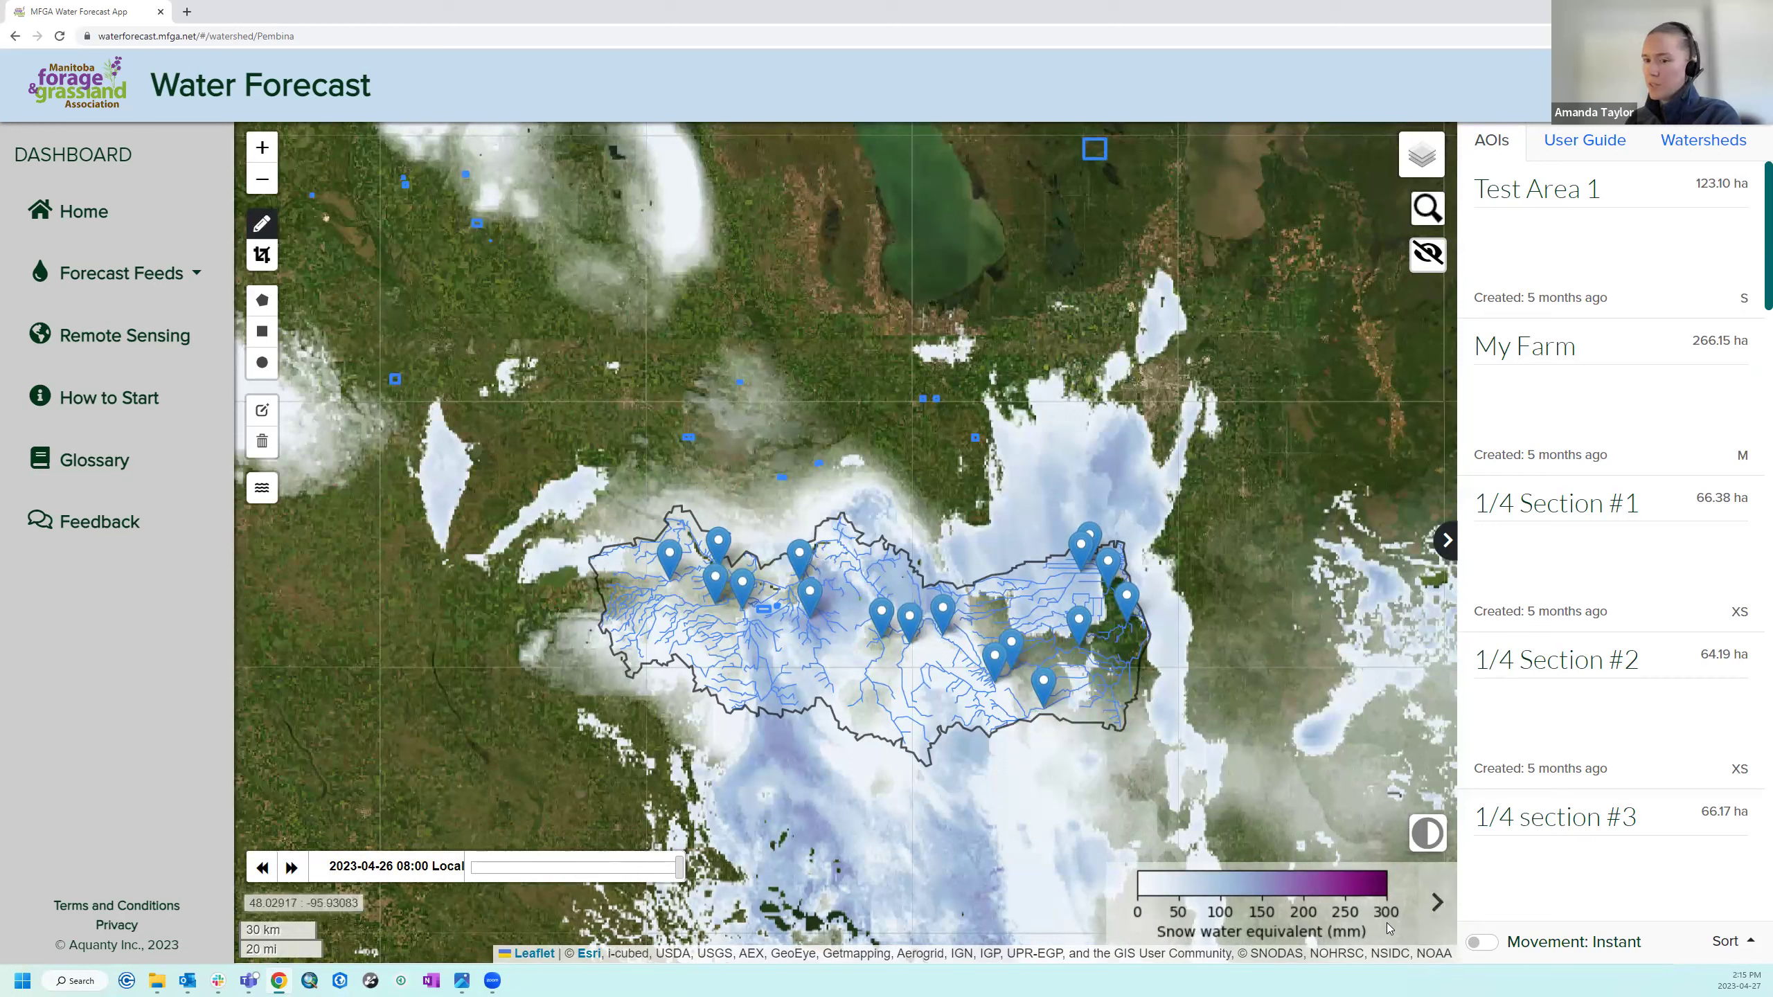
mouse_move(1393, 836)
left_mouse_down()
mouse_move(1370, 839)
mouse_move(1423, 842)
mouse_move(1361, 845)
mouse_move(1412, 848)
left_mouse_up()
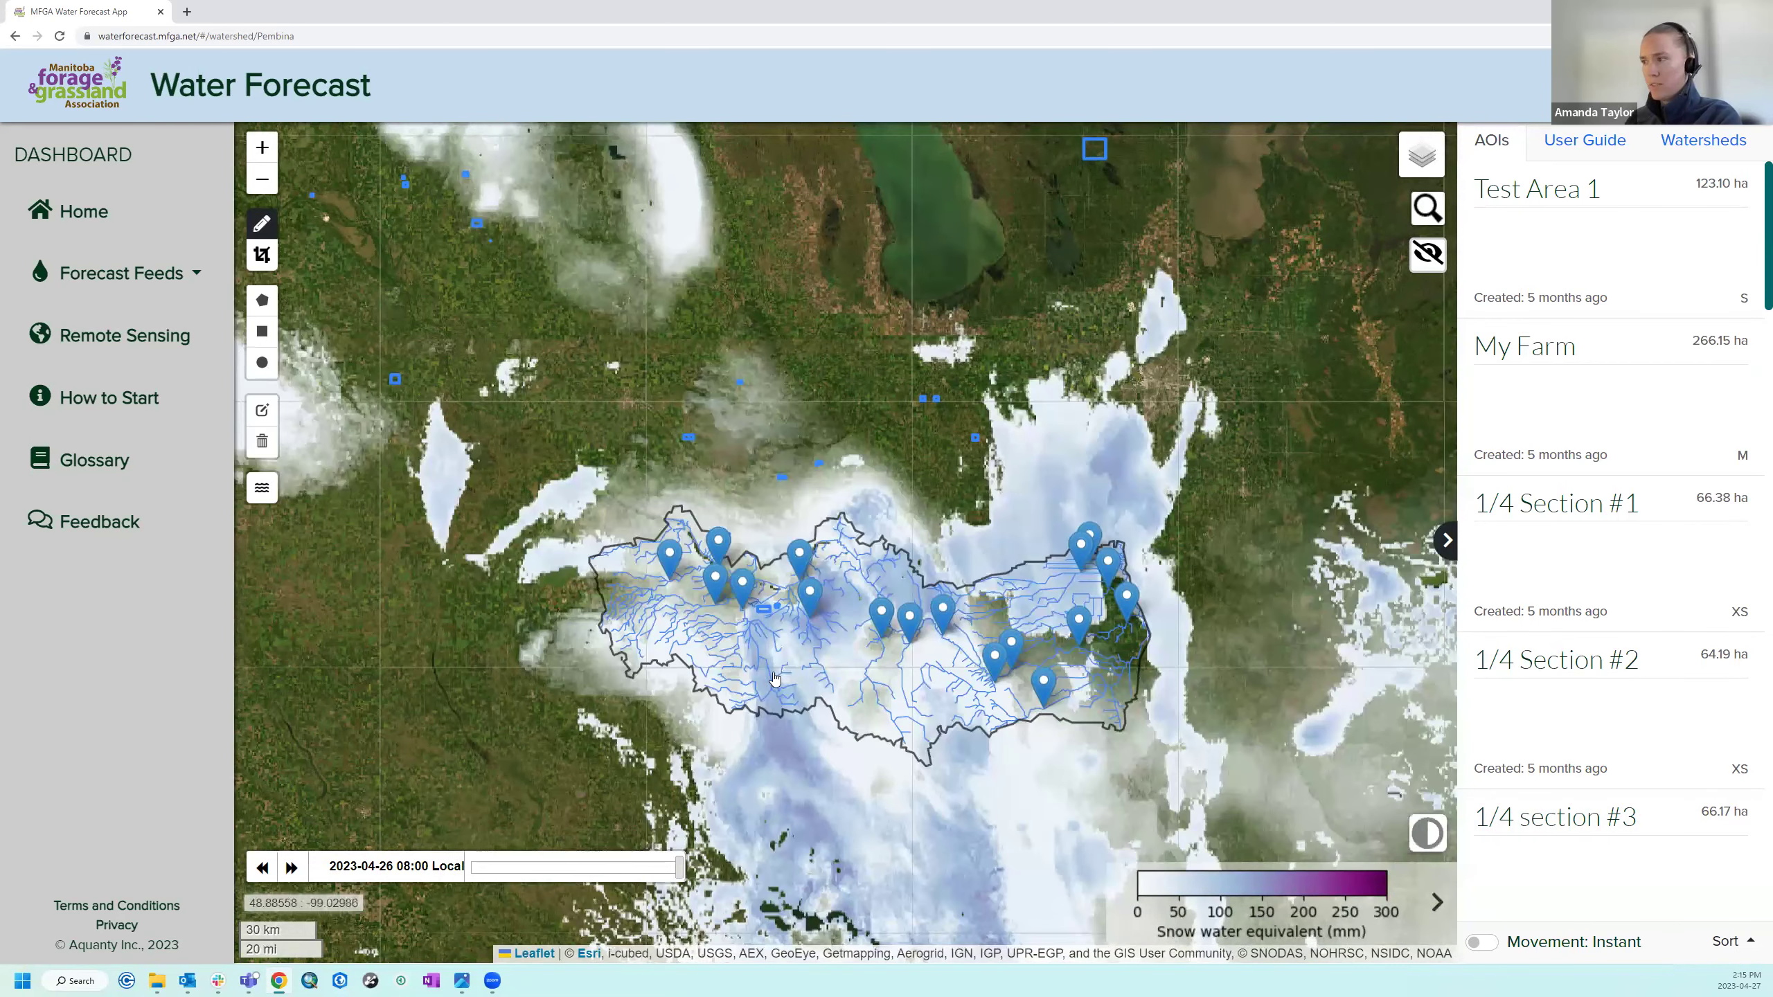
scroll(779, 677, "up", 3)
mouse_move(1393, 838)
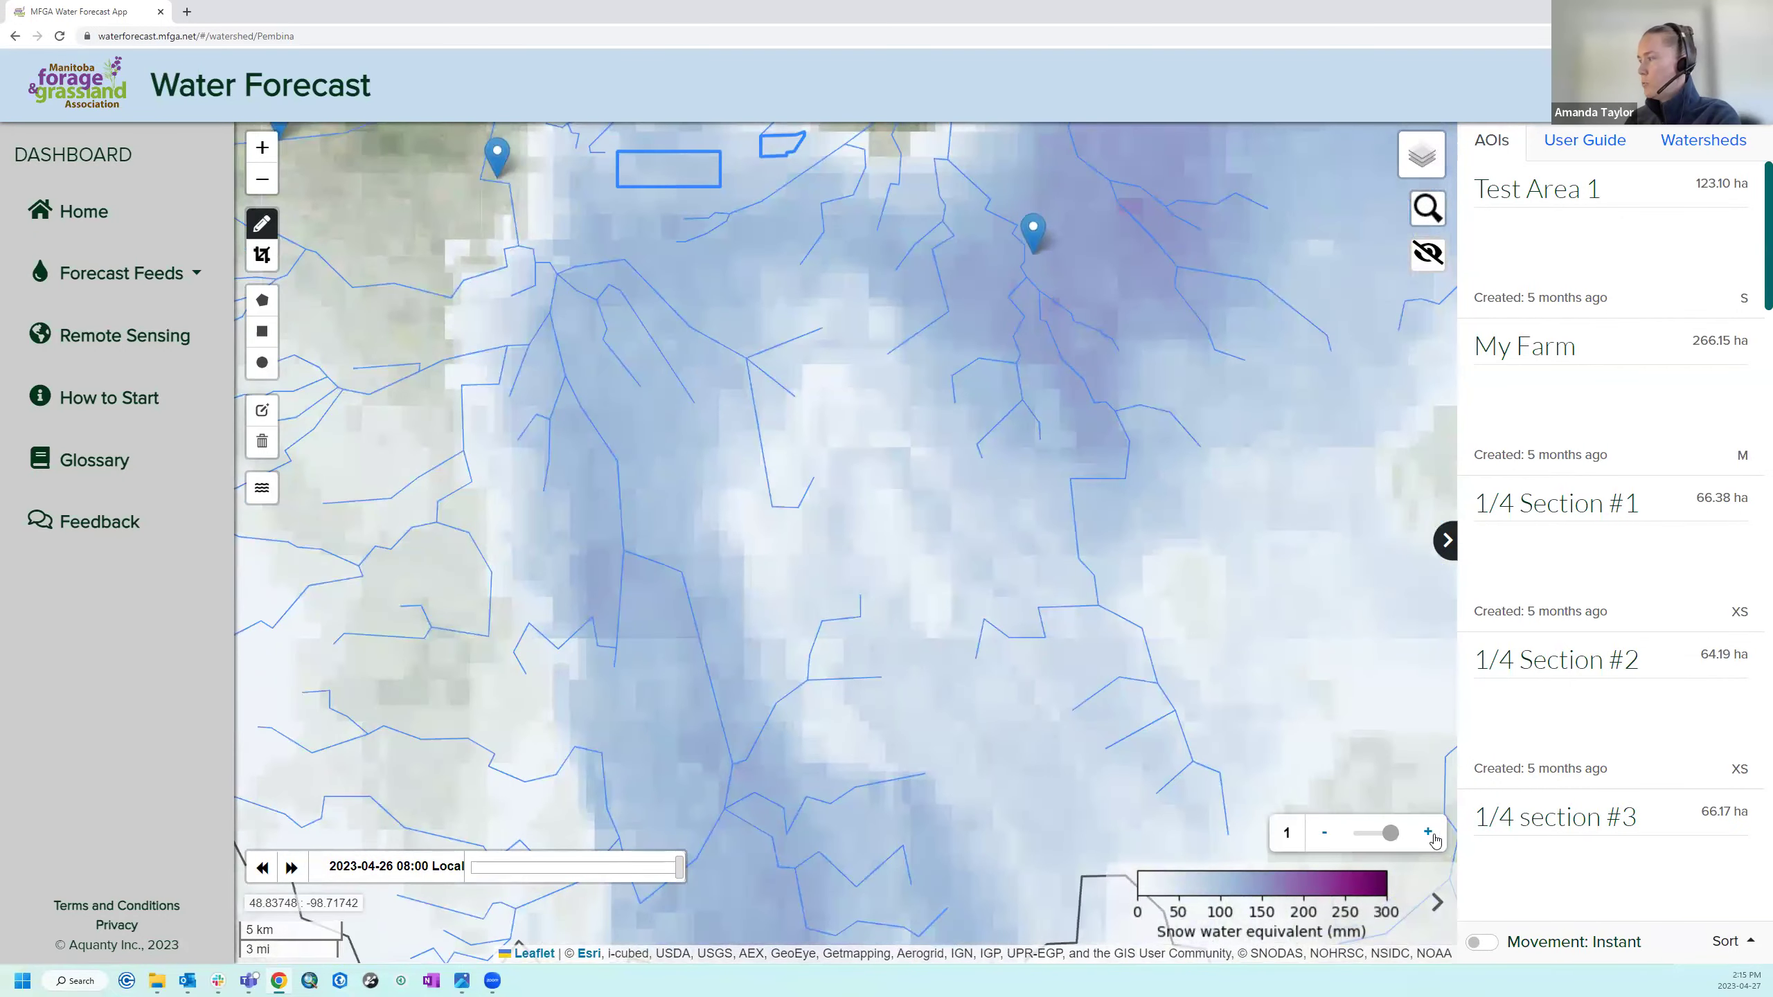
mouse_move(1393, 838)
left_mouse_down()
mouse_move(1359, 839)
mouse_move(1416, 841)
left_mouse_up()
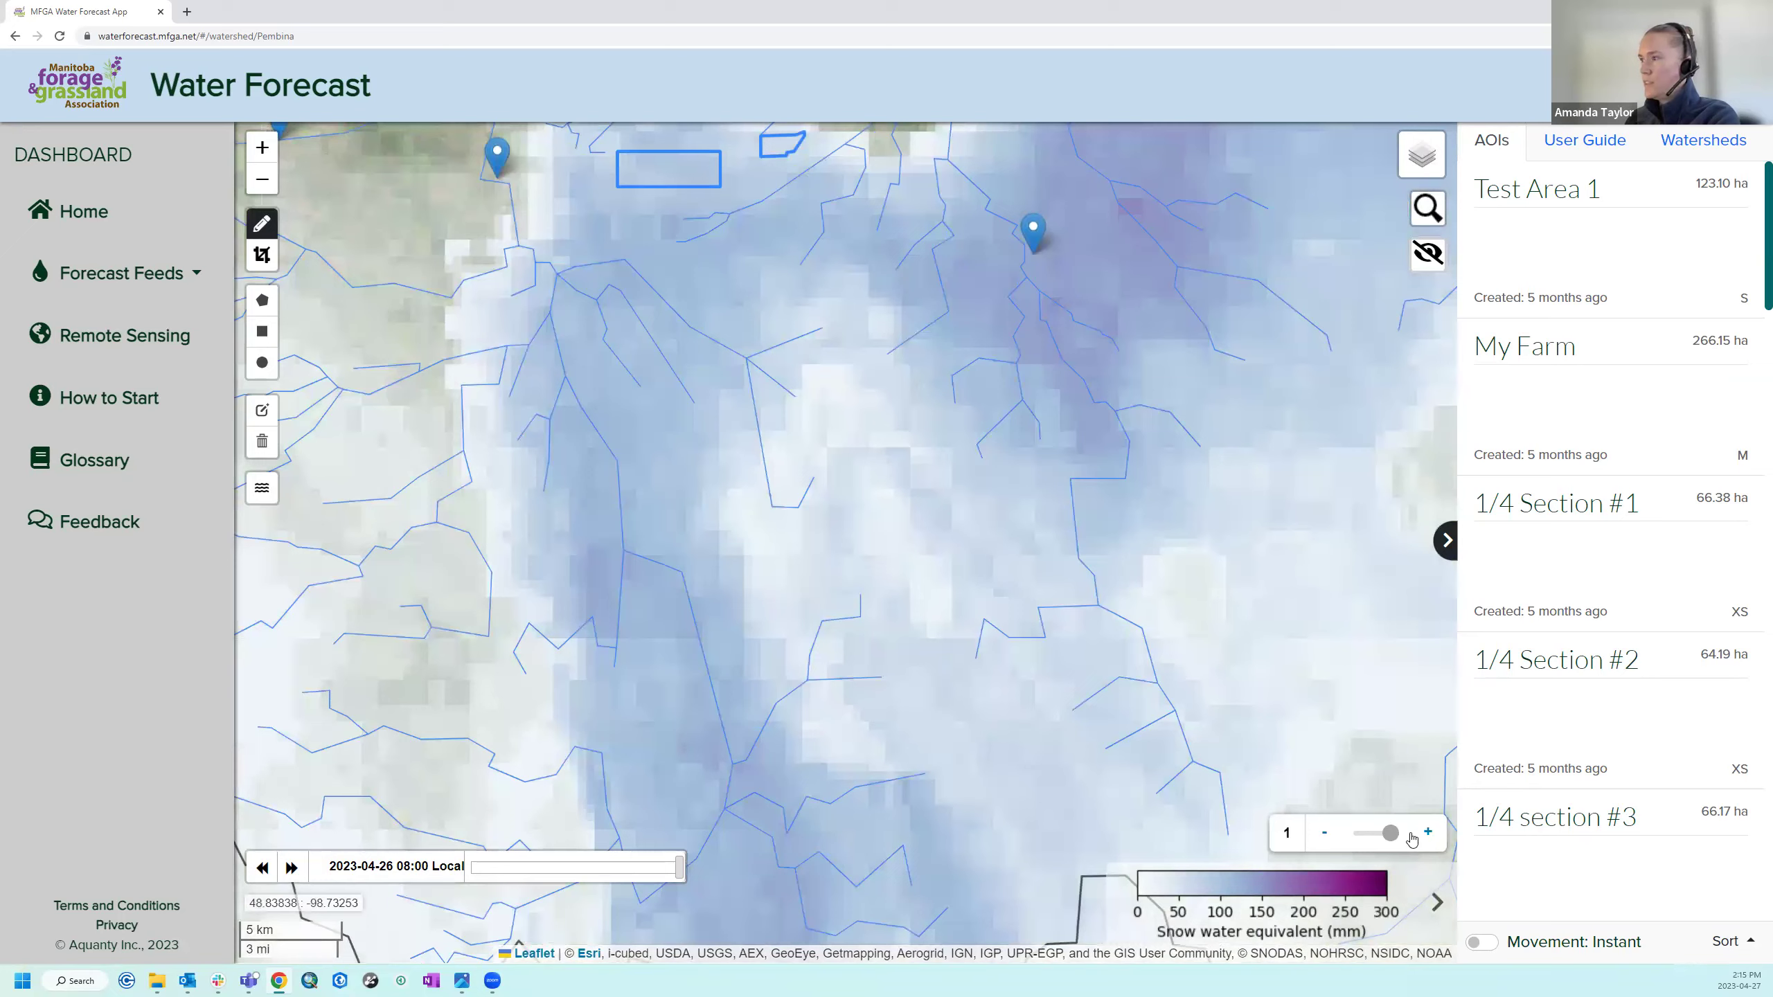
Hide the SnoDAS layer so only the satellite basemap and the whole Pembina watershed are displayed.
scroll(1176, 723, "down", 2)
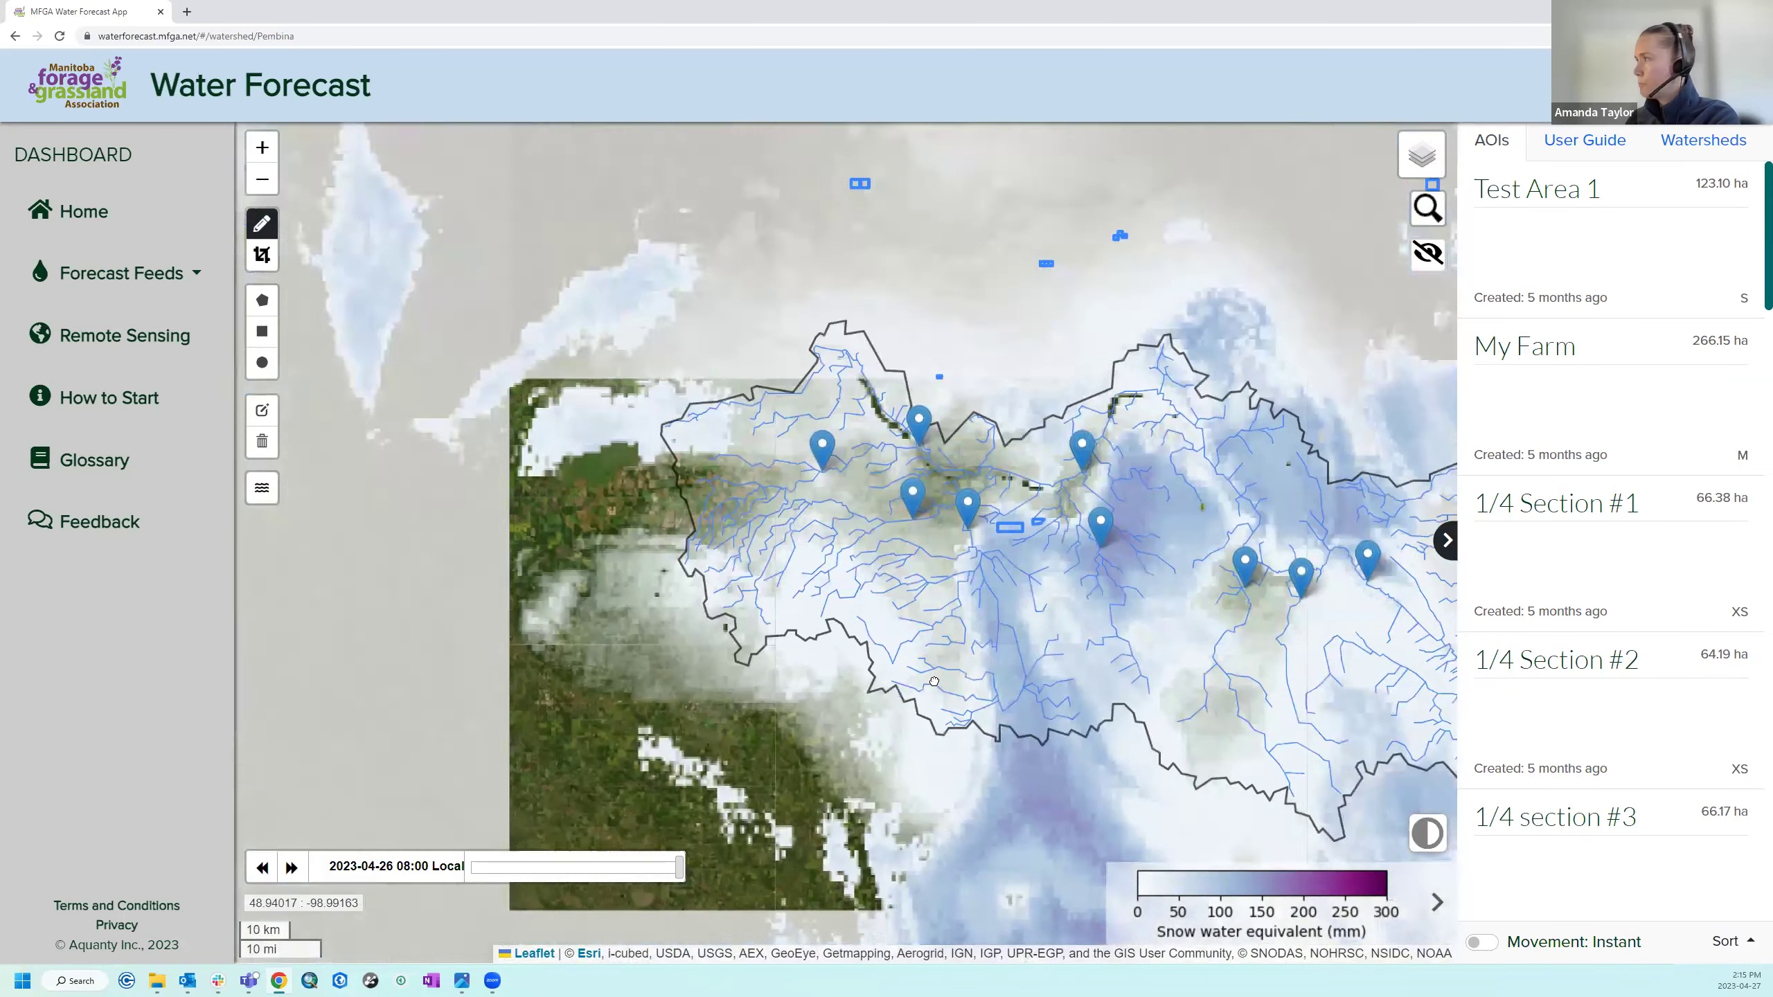
left_click_drag(1226, 841, 1124, 830)
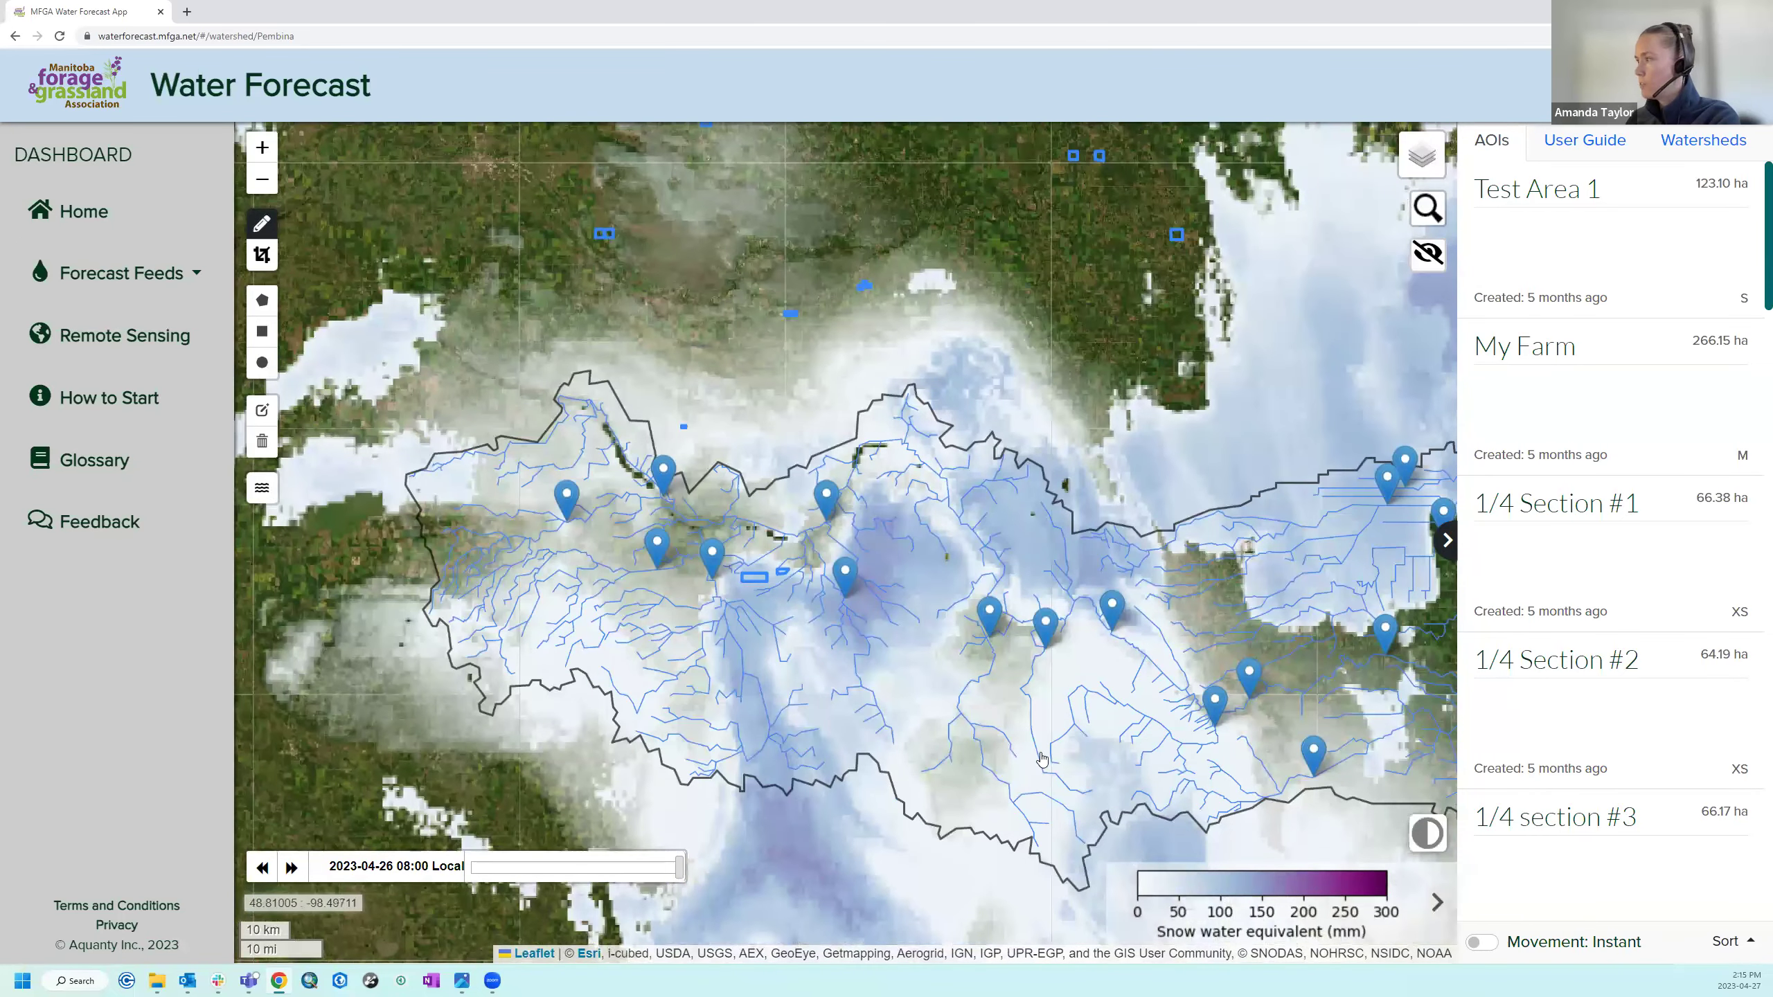
left_click_drag(913, 731, 858, 728)
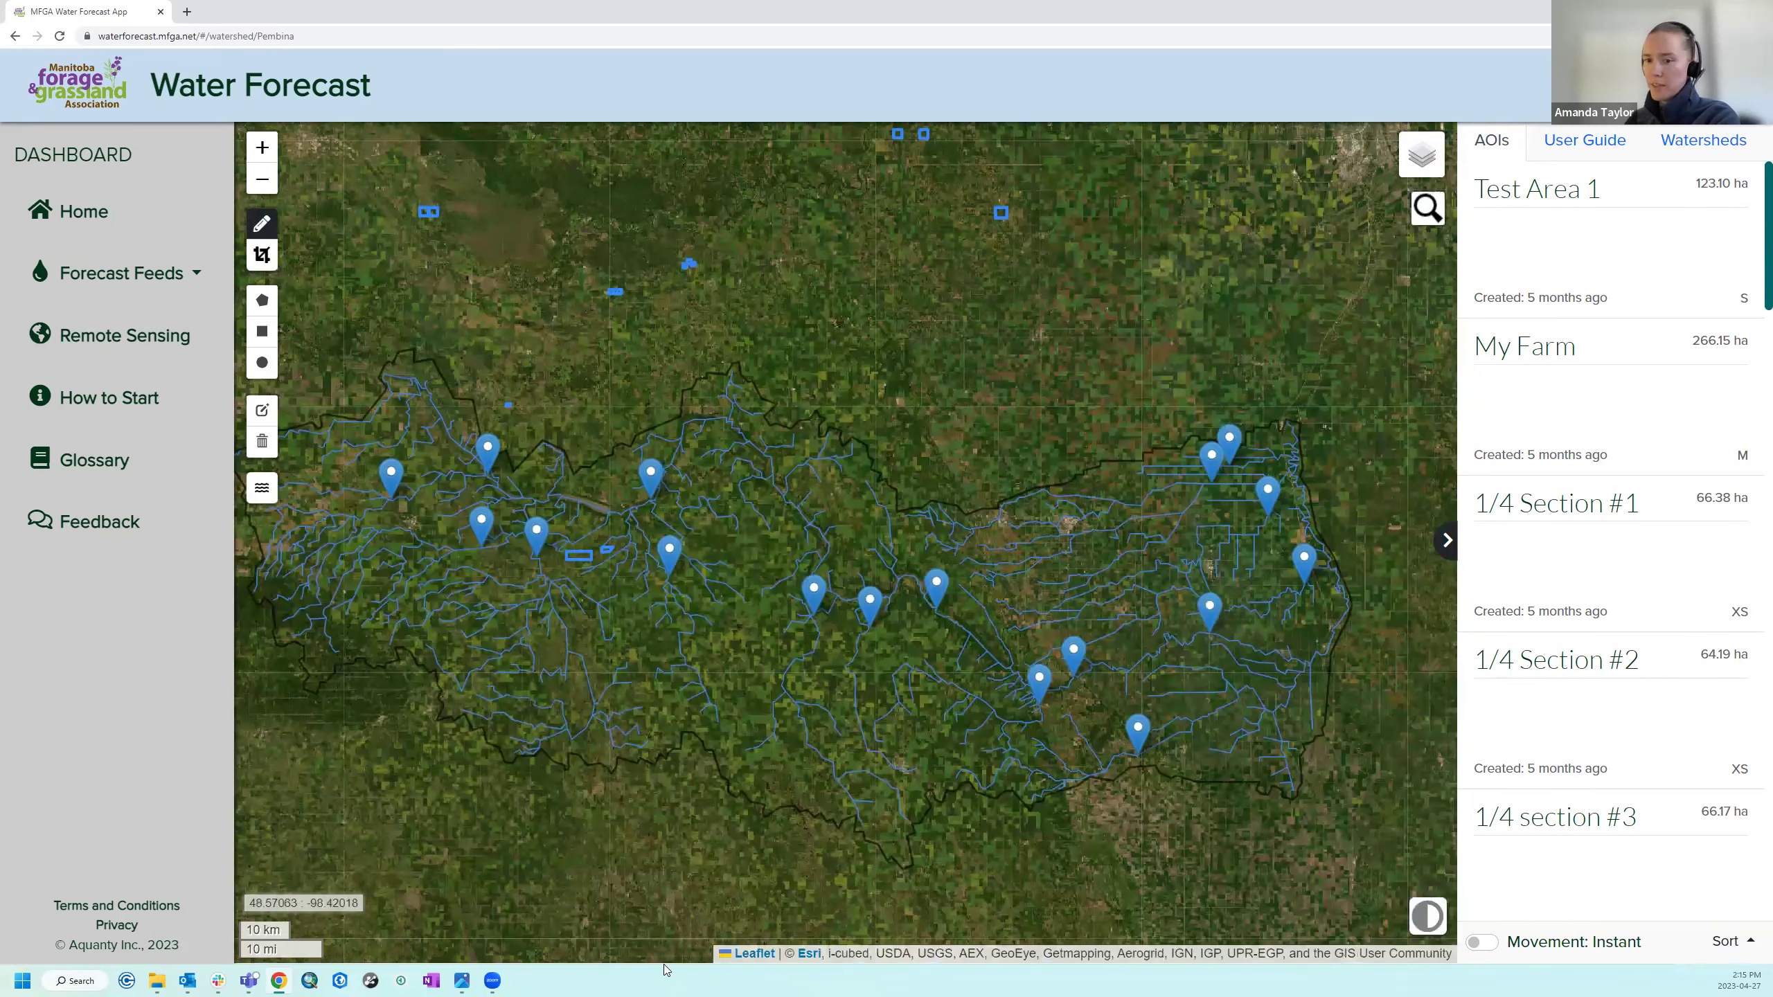
left_click_drag(546, 828, 598, 824)
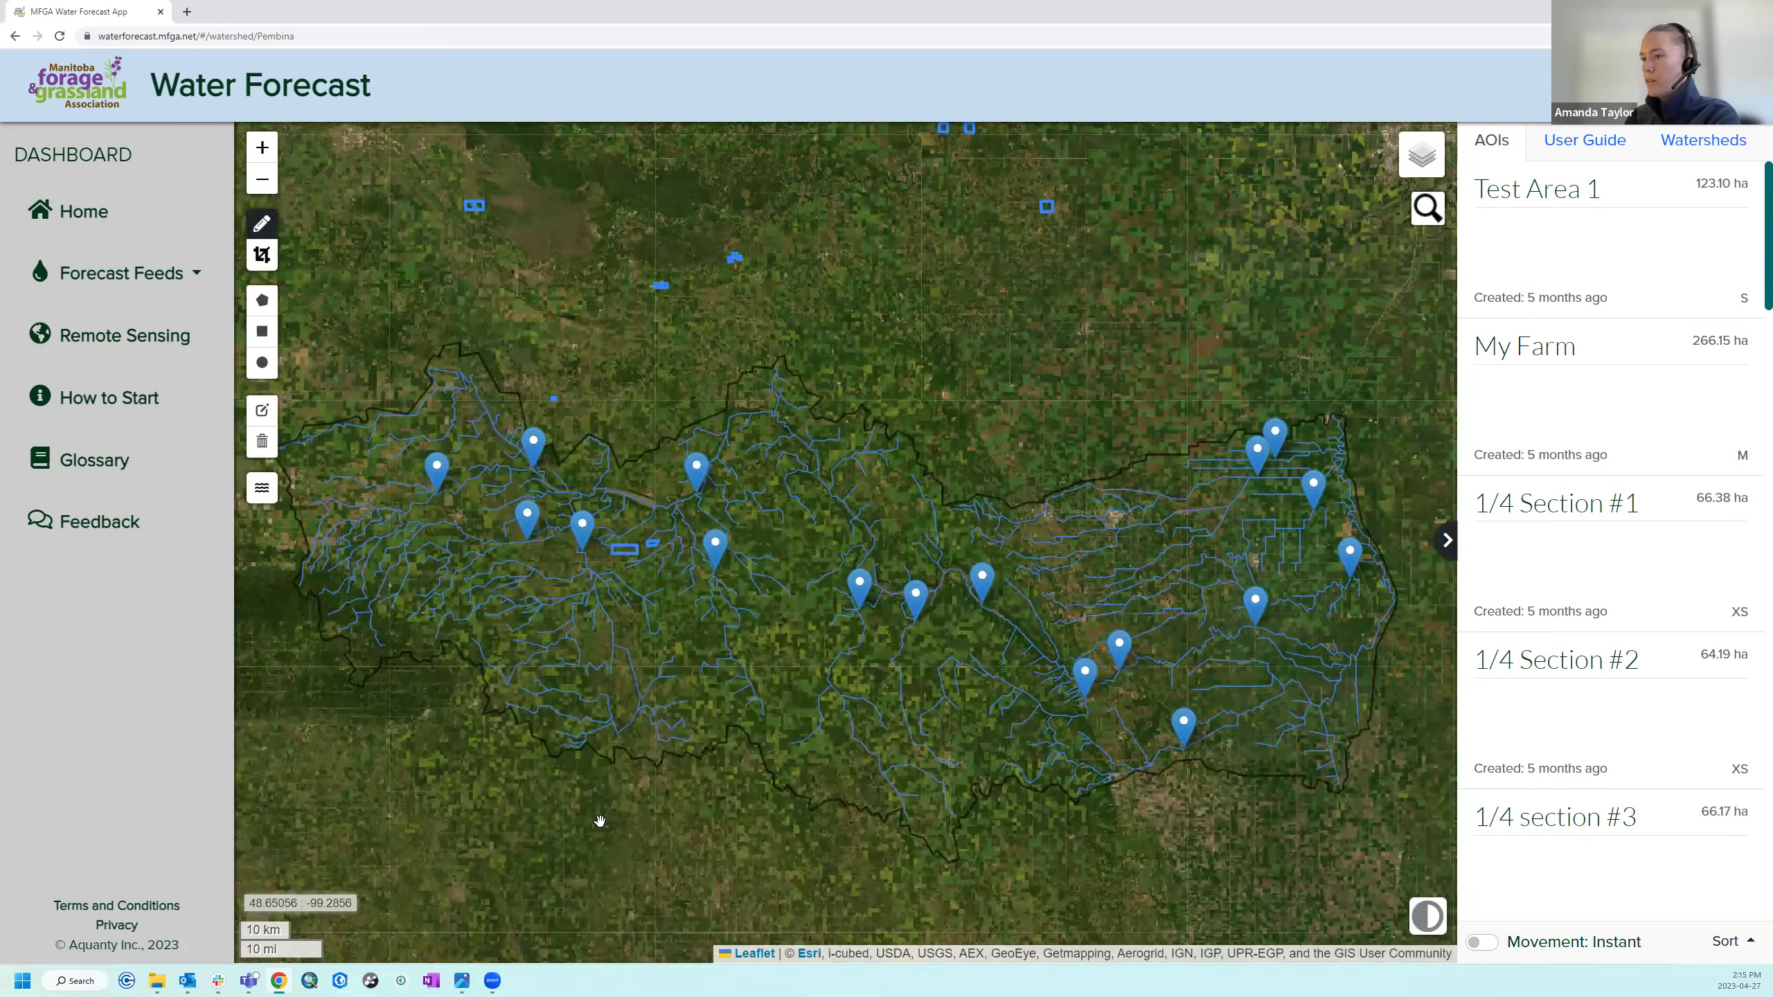
mouse_move(1420, 174)
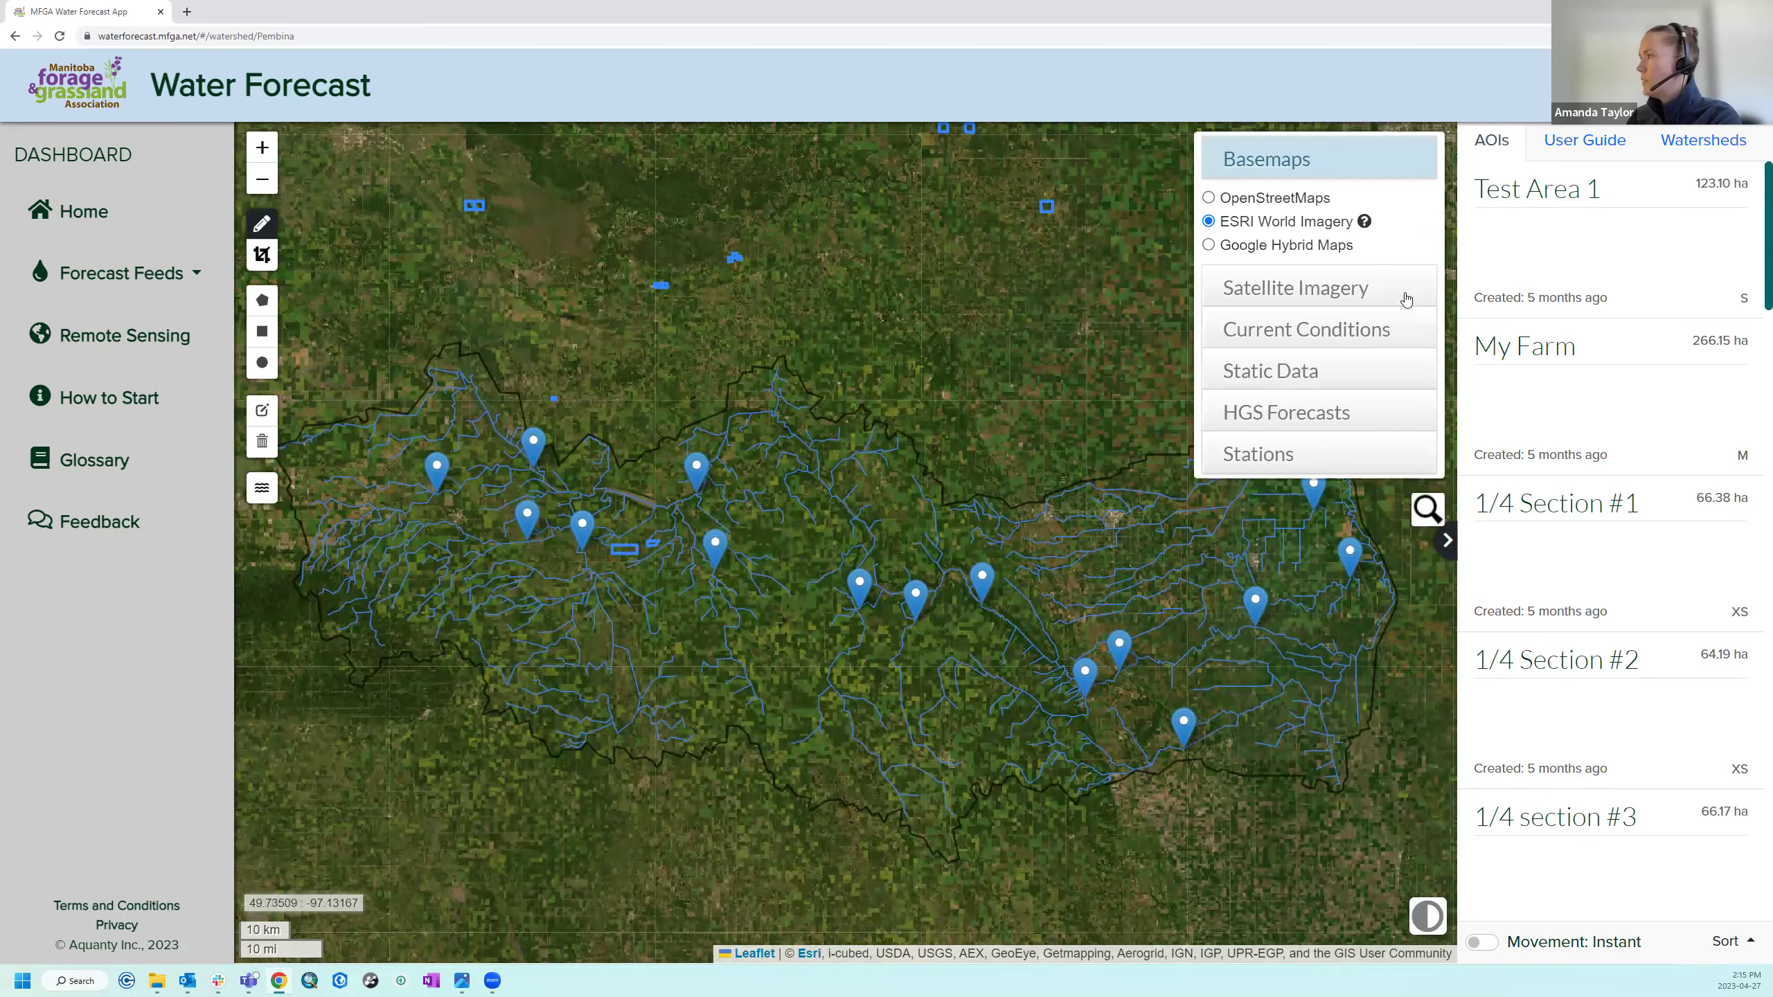
left_click(1386, 347)
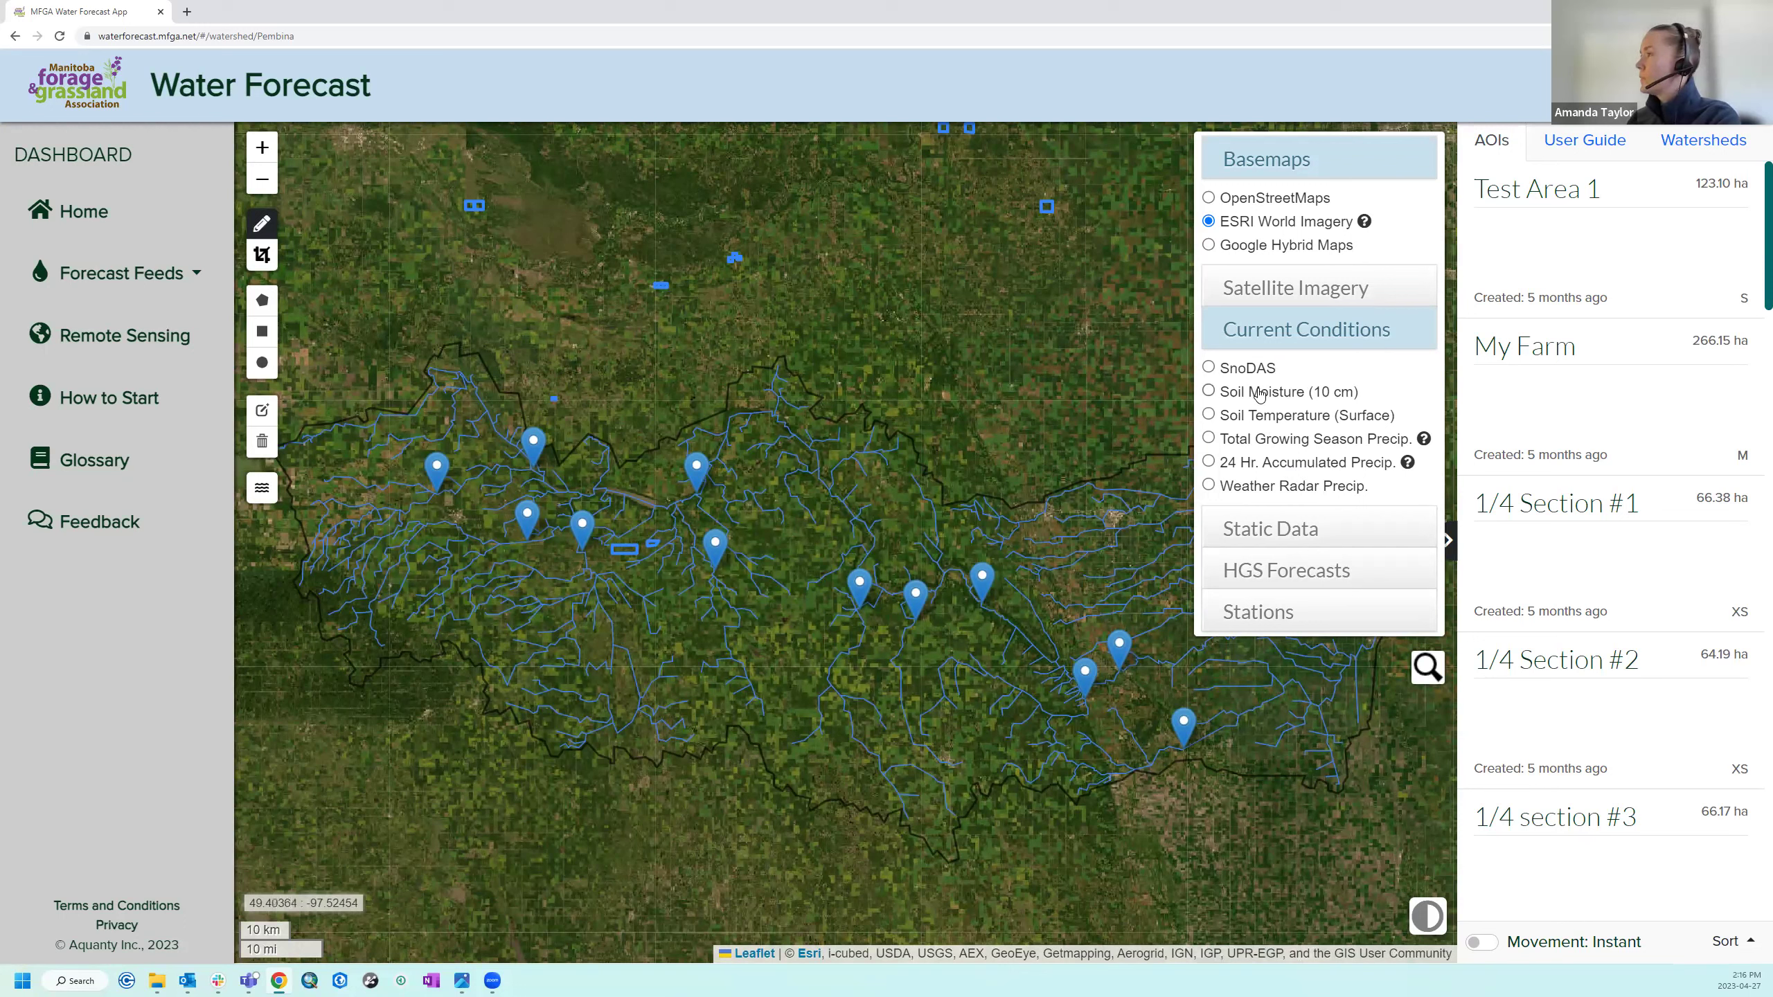
left_click(1208, 392)
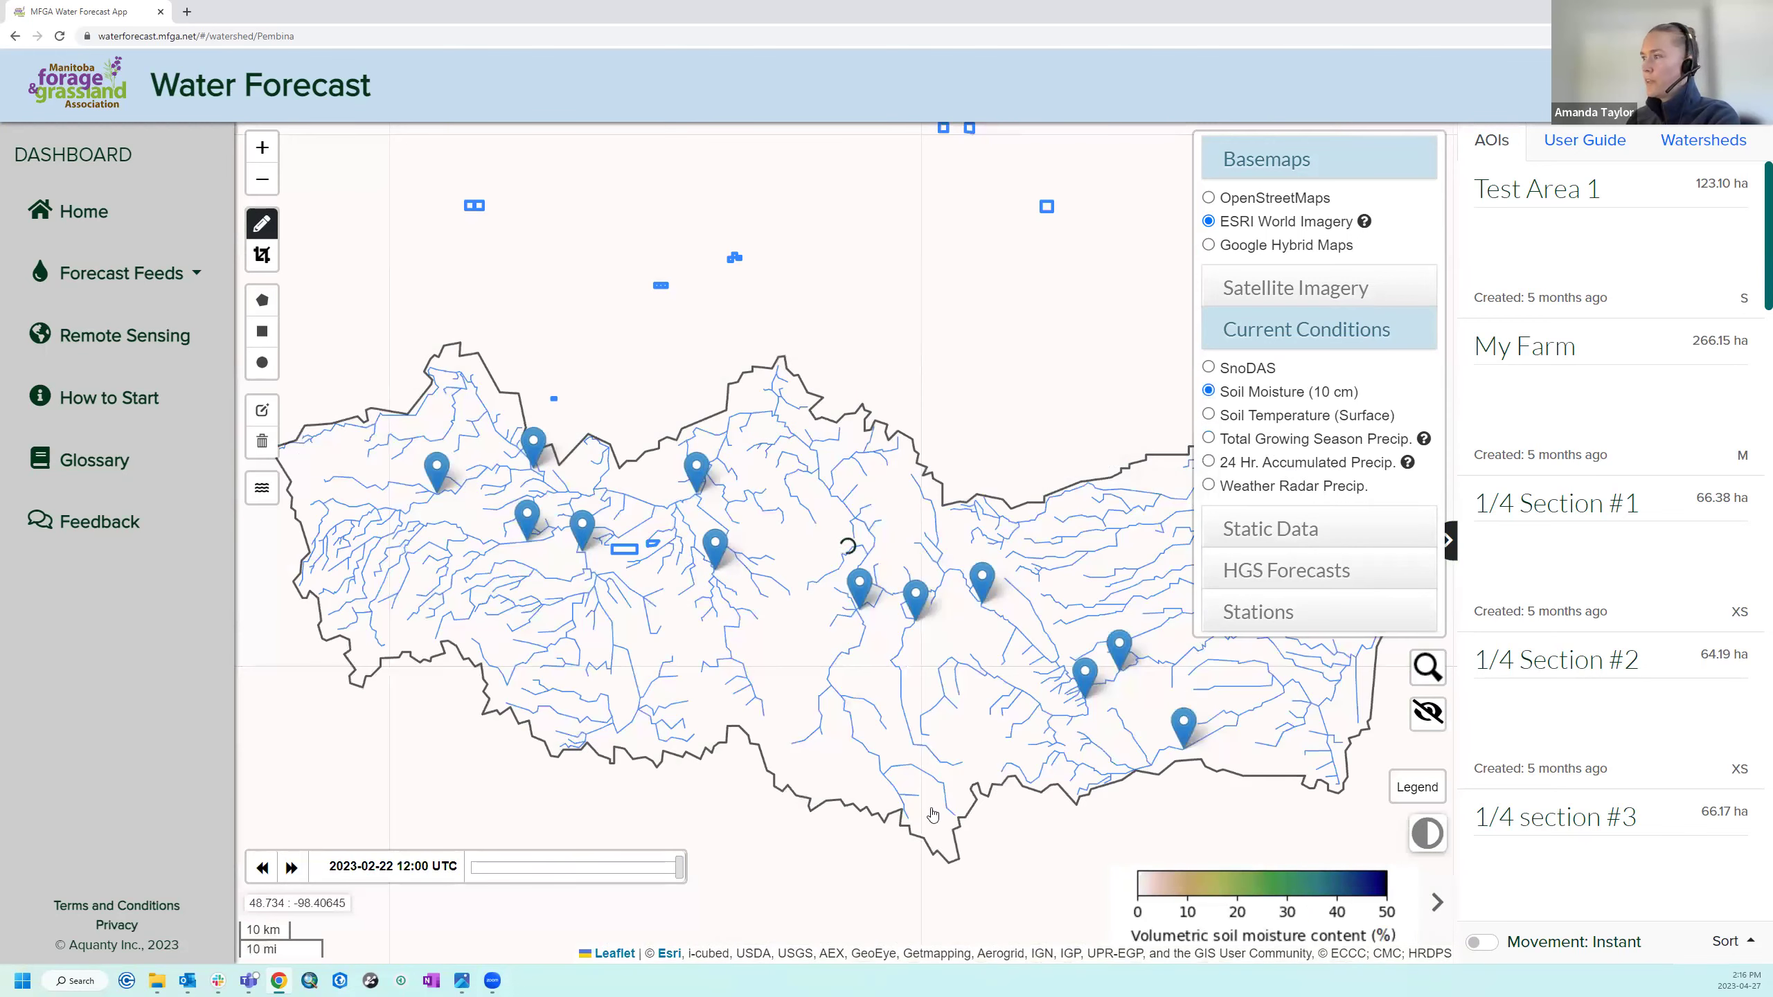
left_click(928, 816)
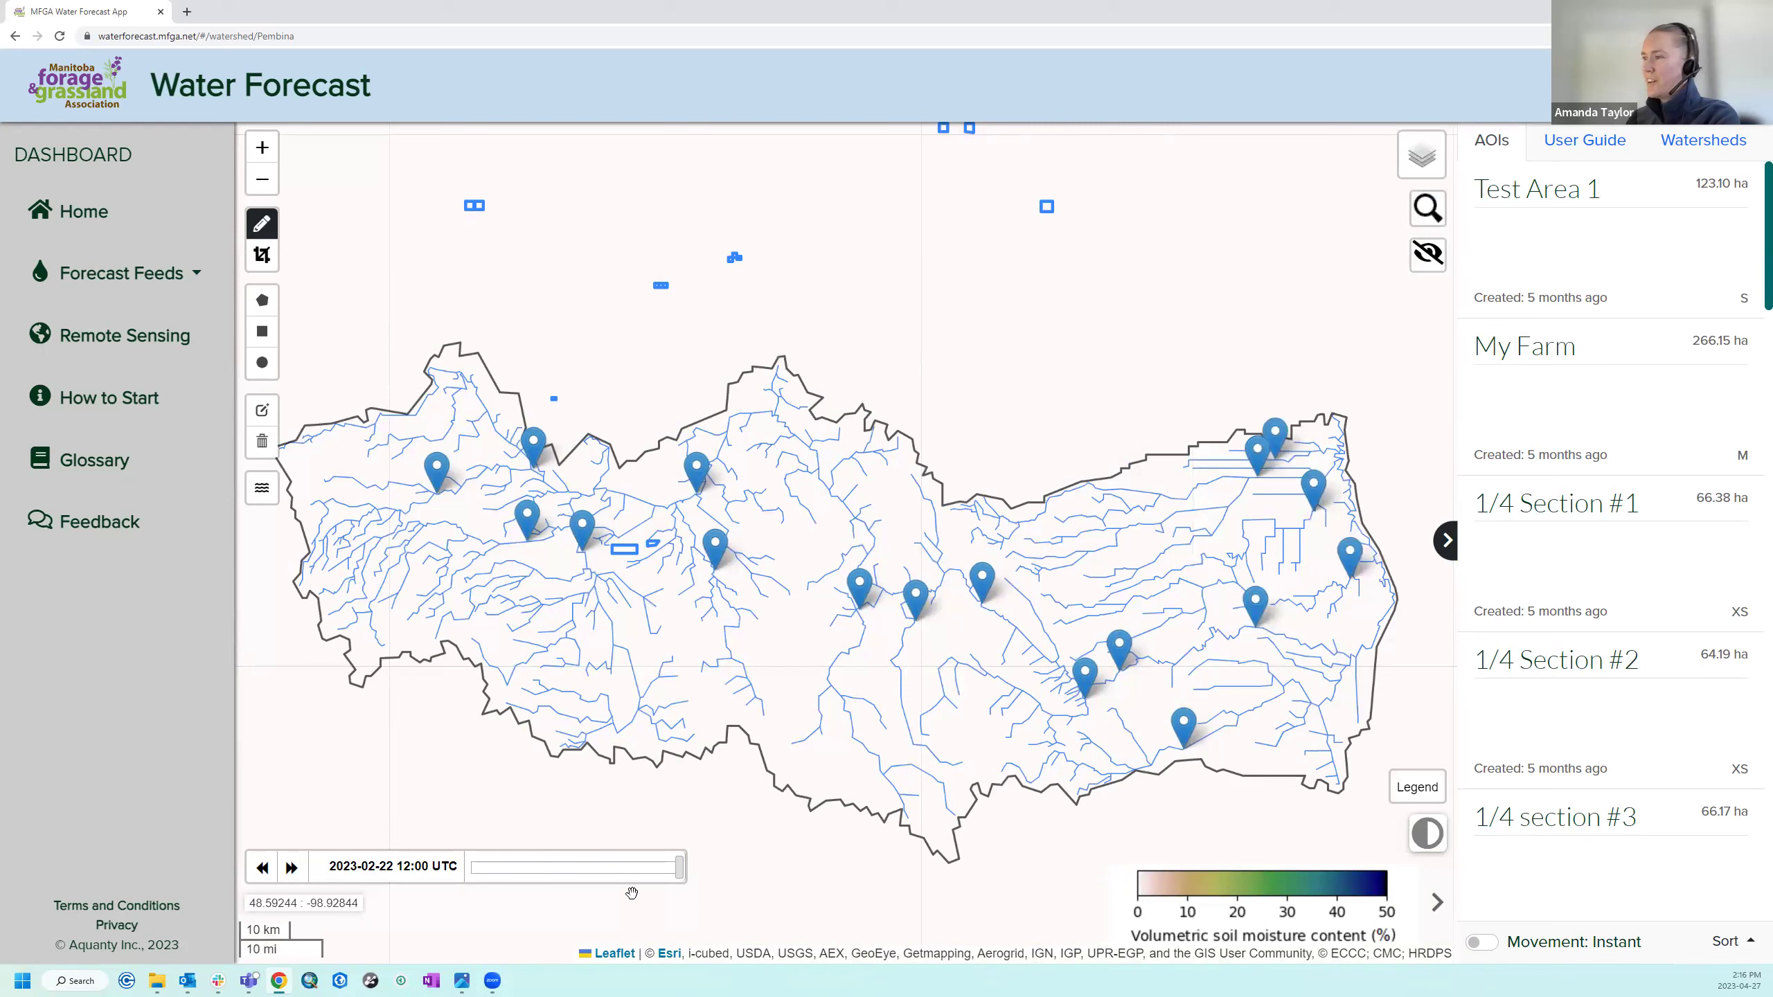
left_click_drag(680, 869, 490, 869)
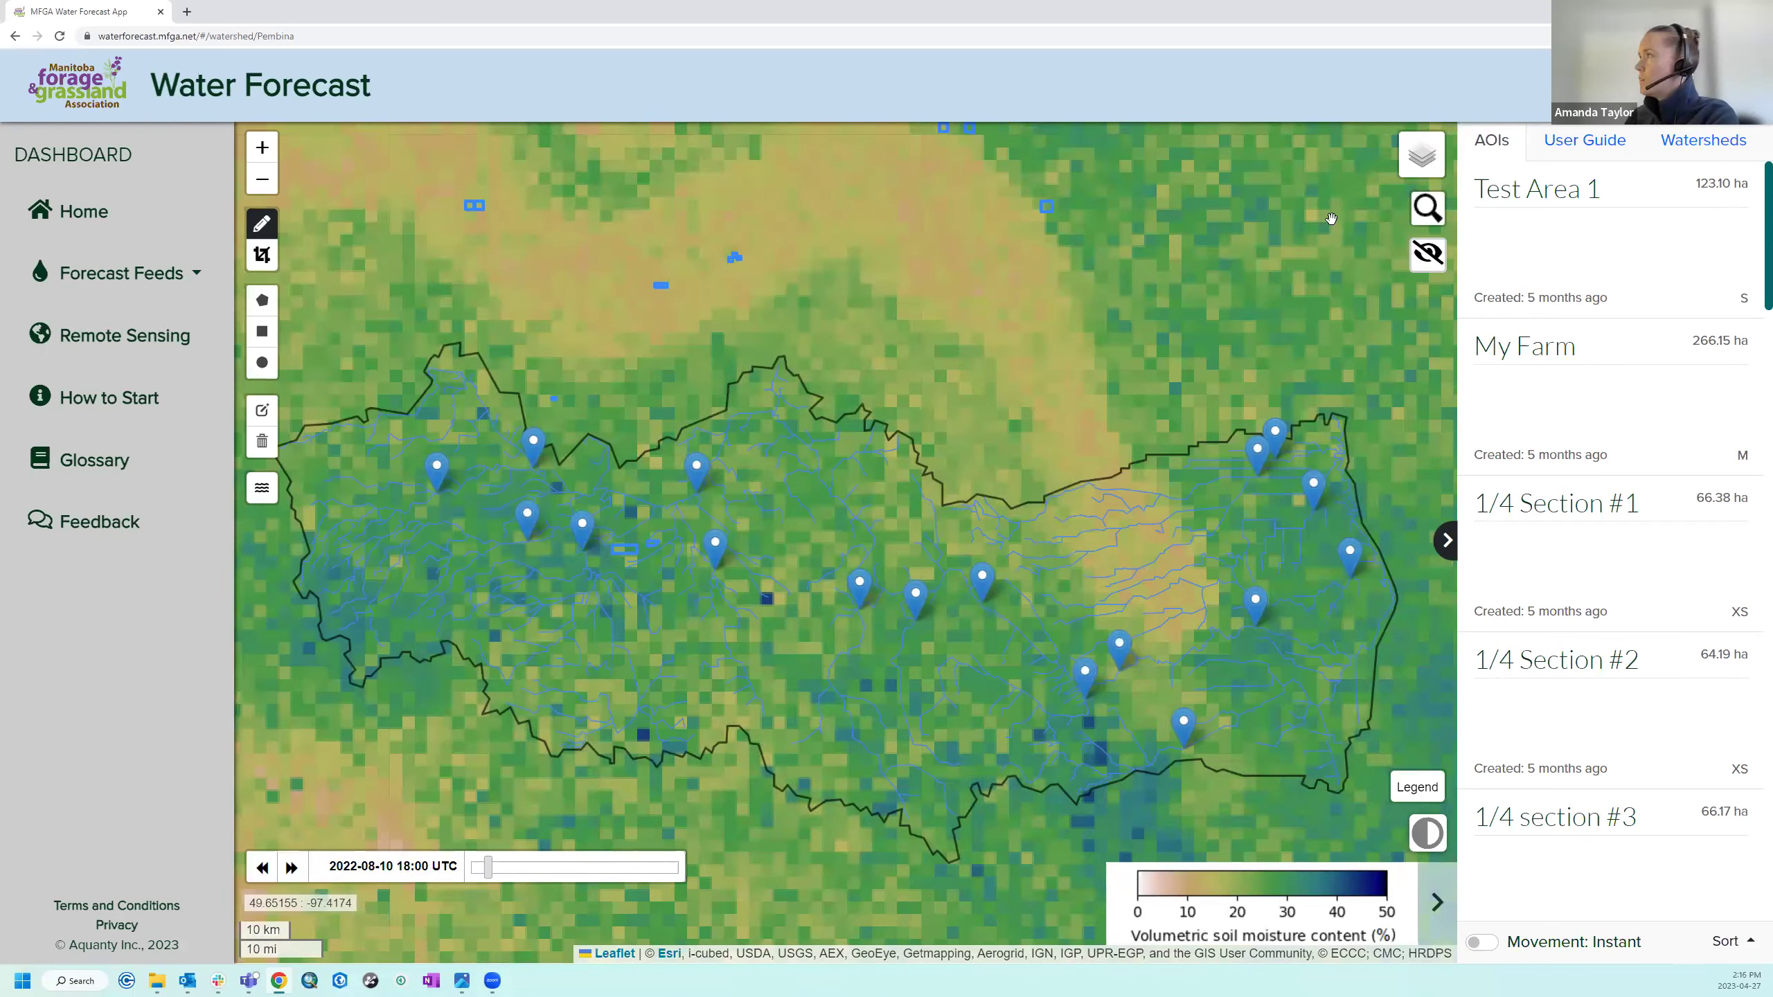
mouse_move(1421, 167)
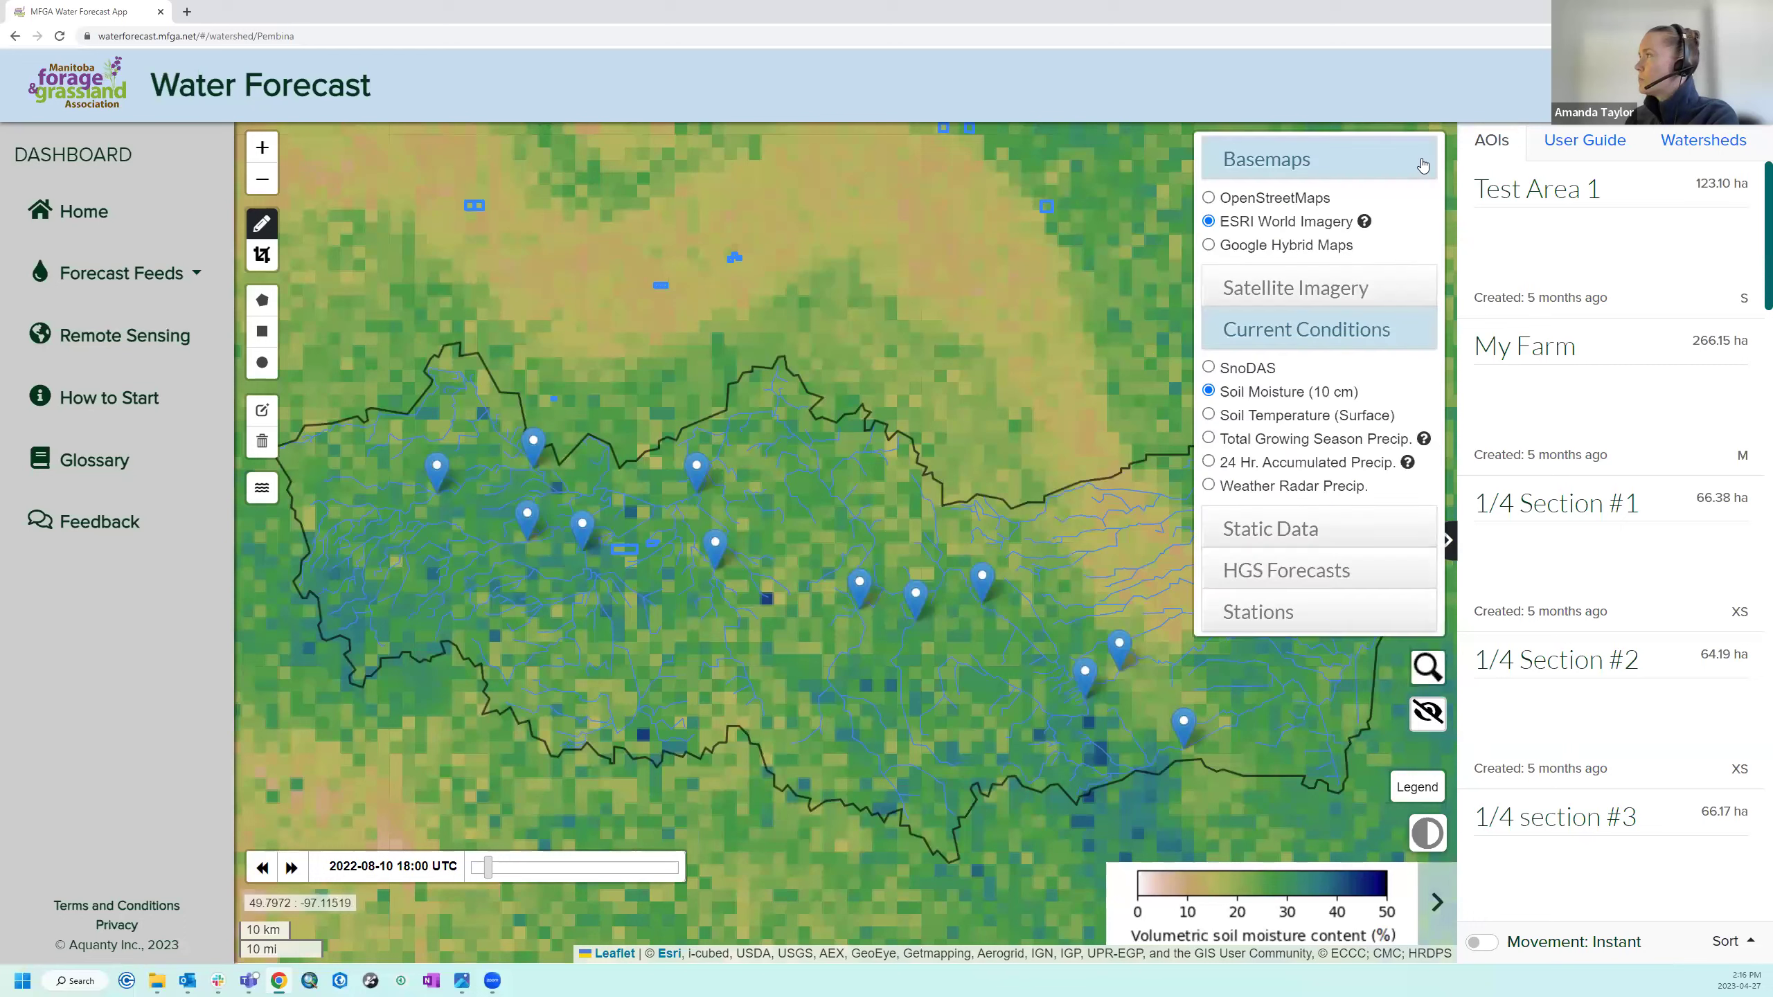
left_click(1215, 417)
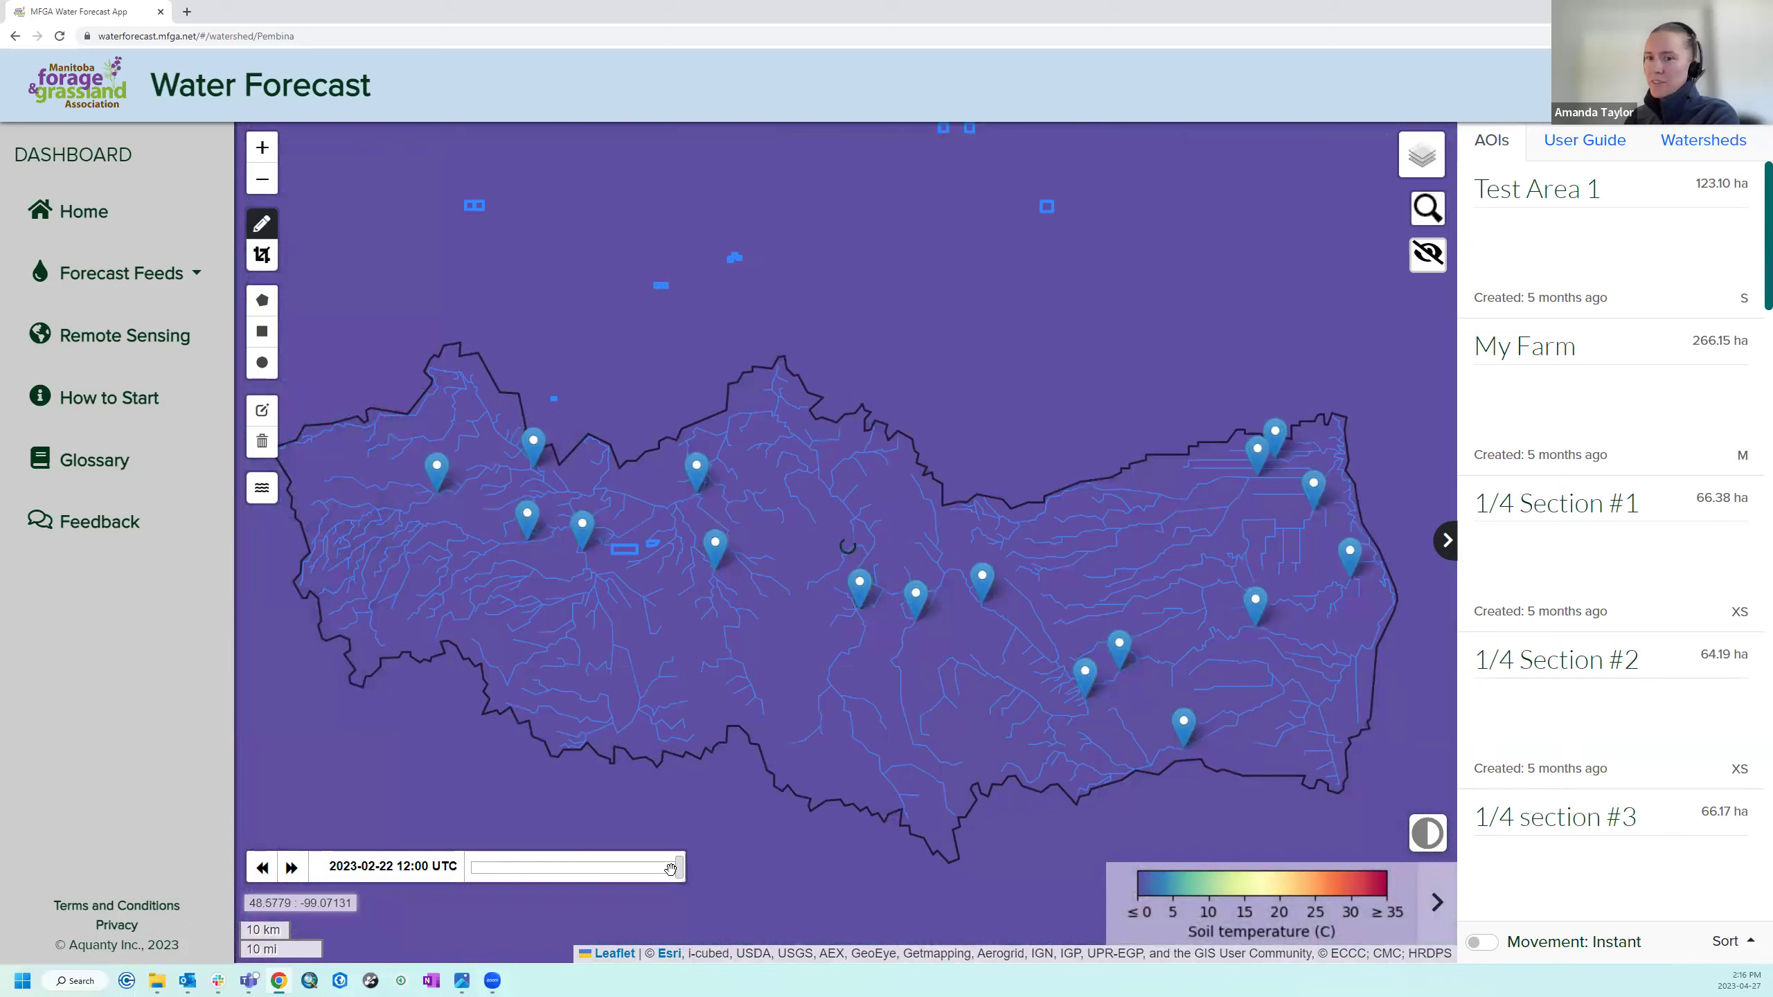
left_click_drag(673, 868, 492, 877)
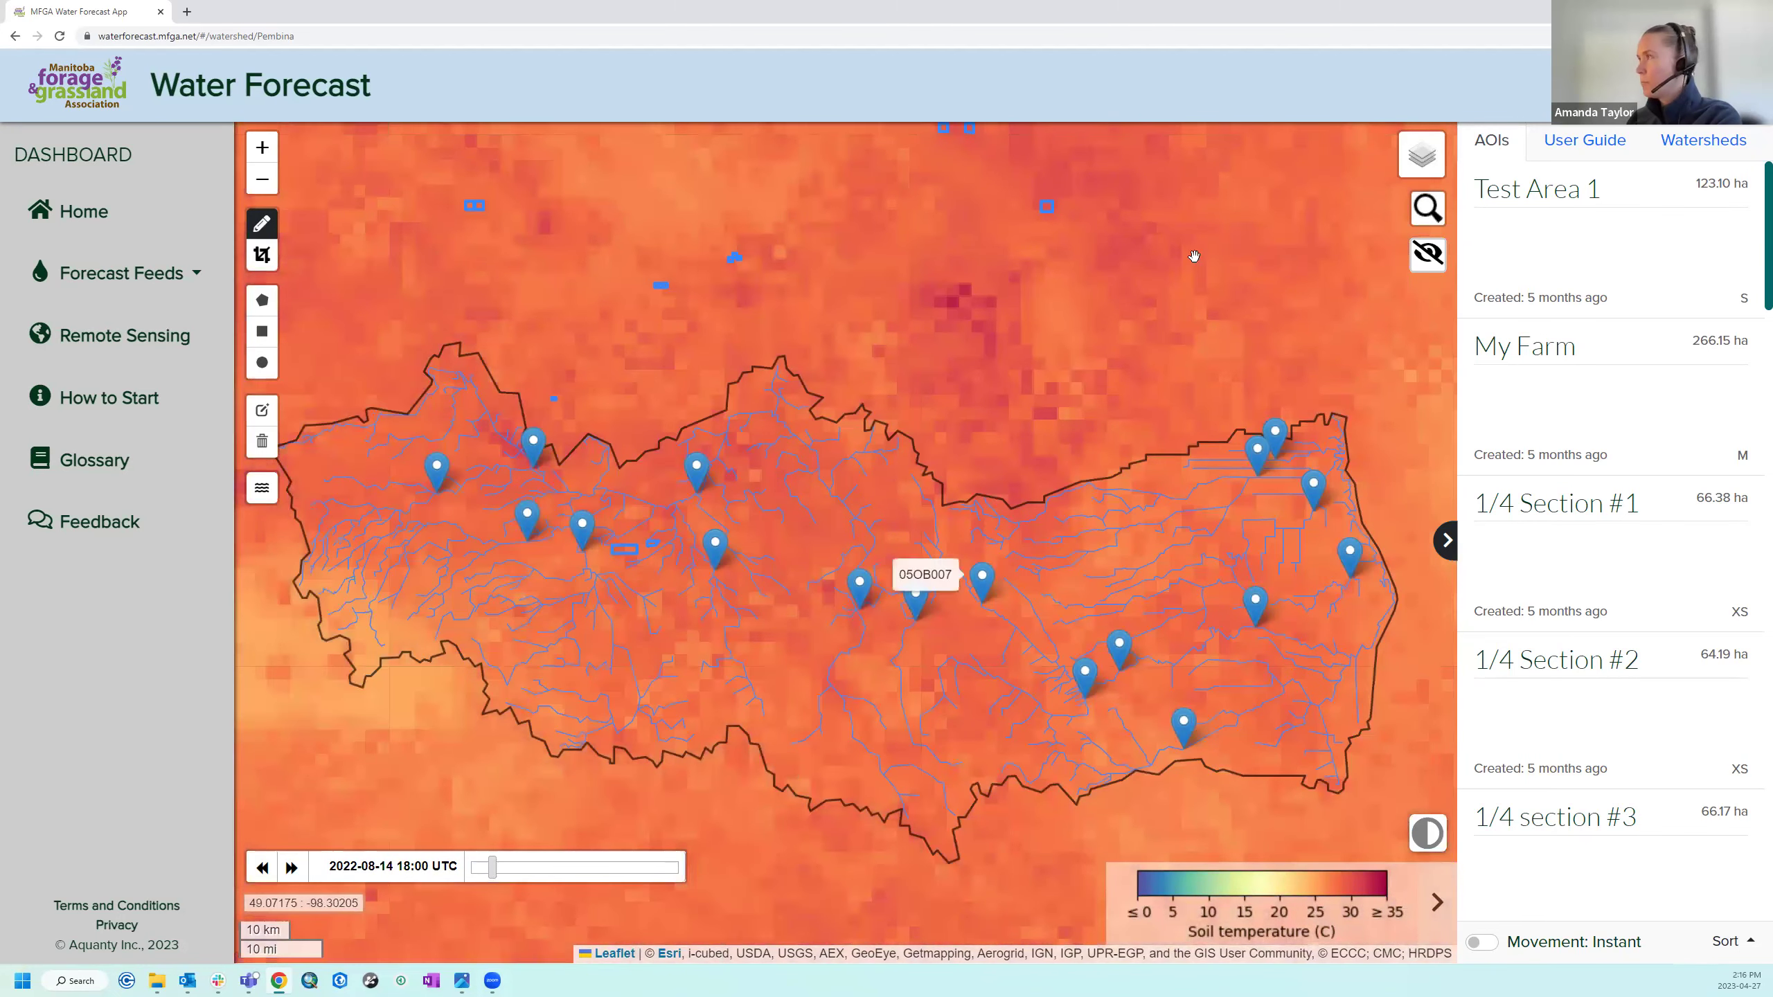
Overlay the 24 Hr. Accumulated Precip. layer and examine the precipitation across the wider region around the watershed.
mouse_move(1421, 161)
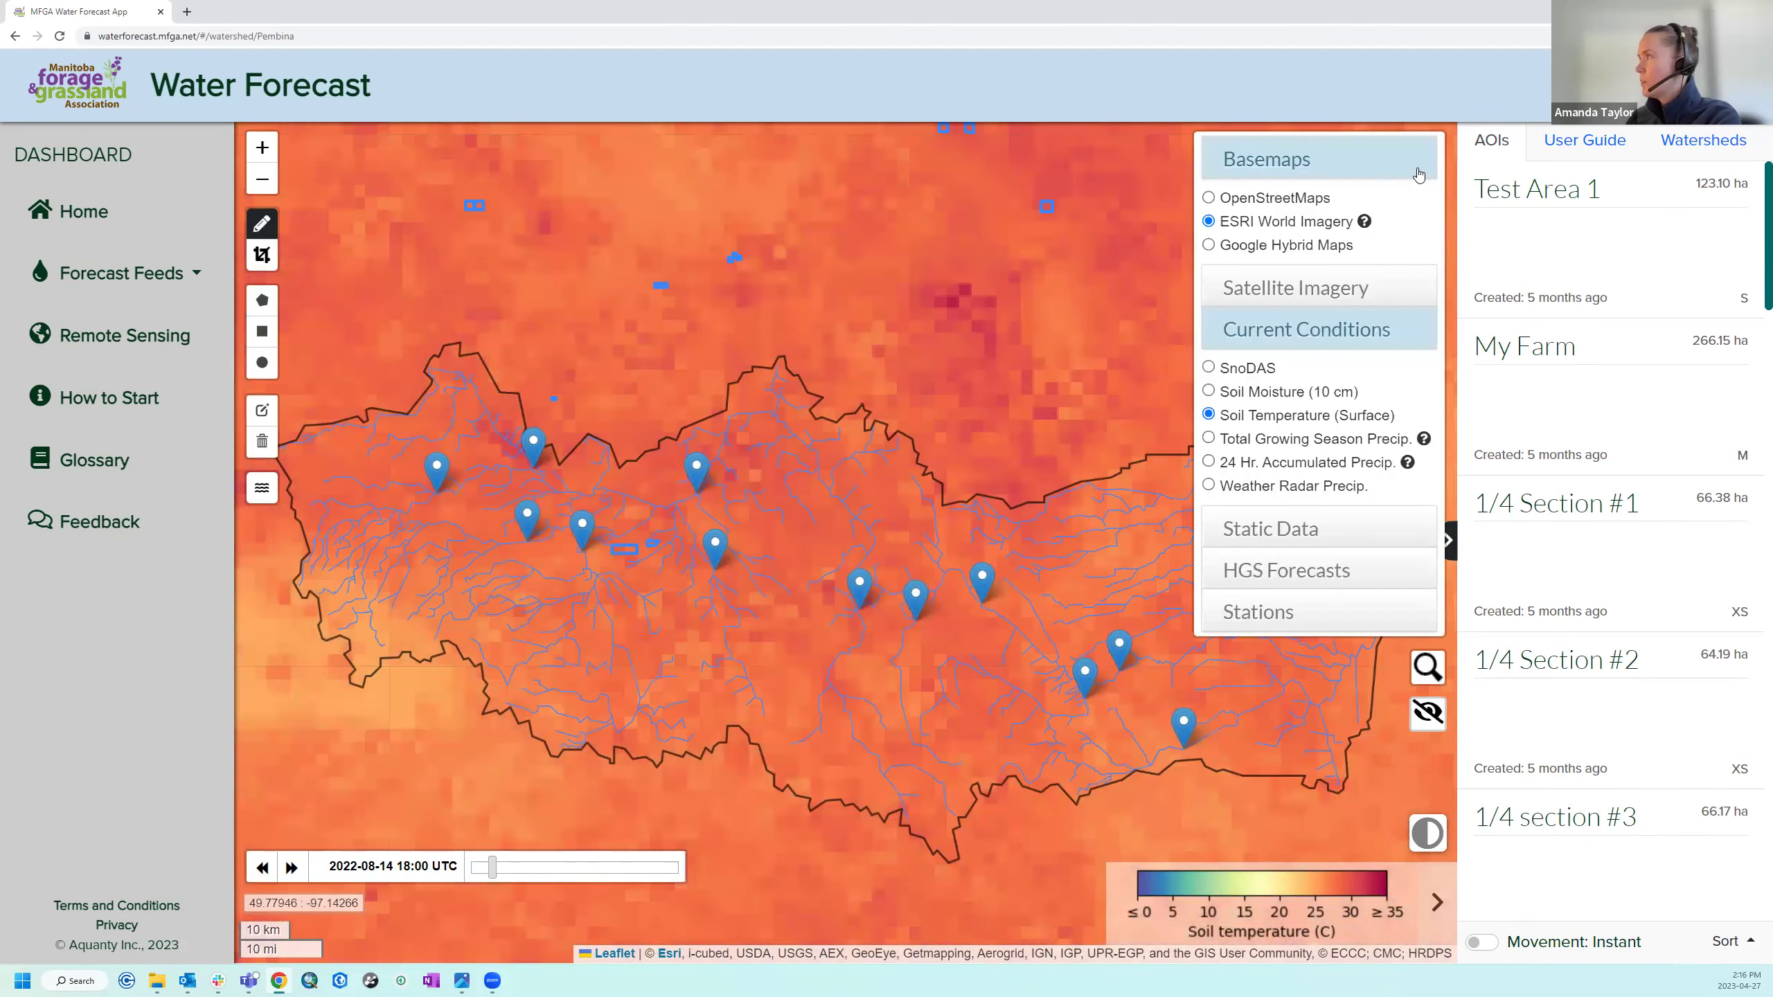
left_click(1209, 463)
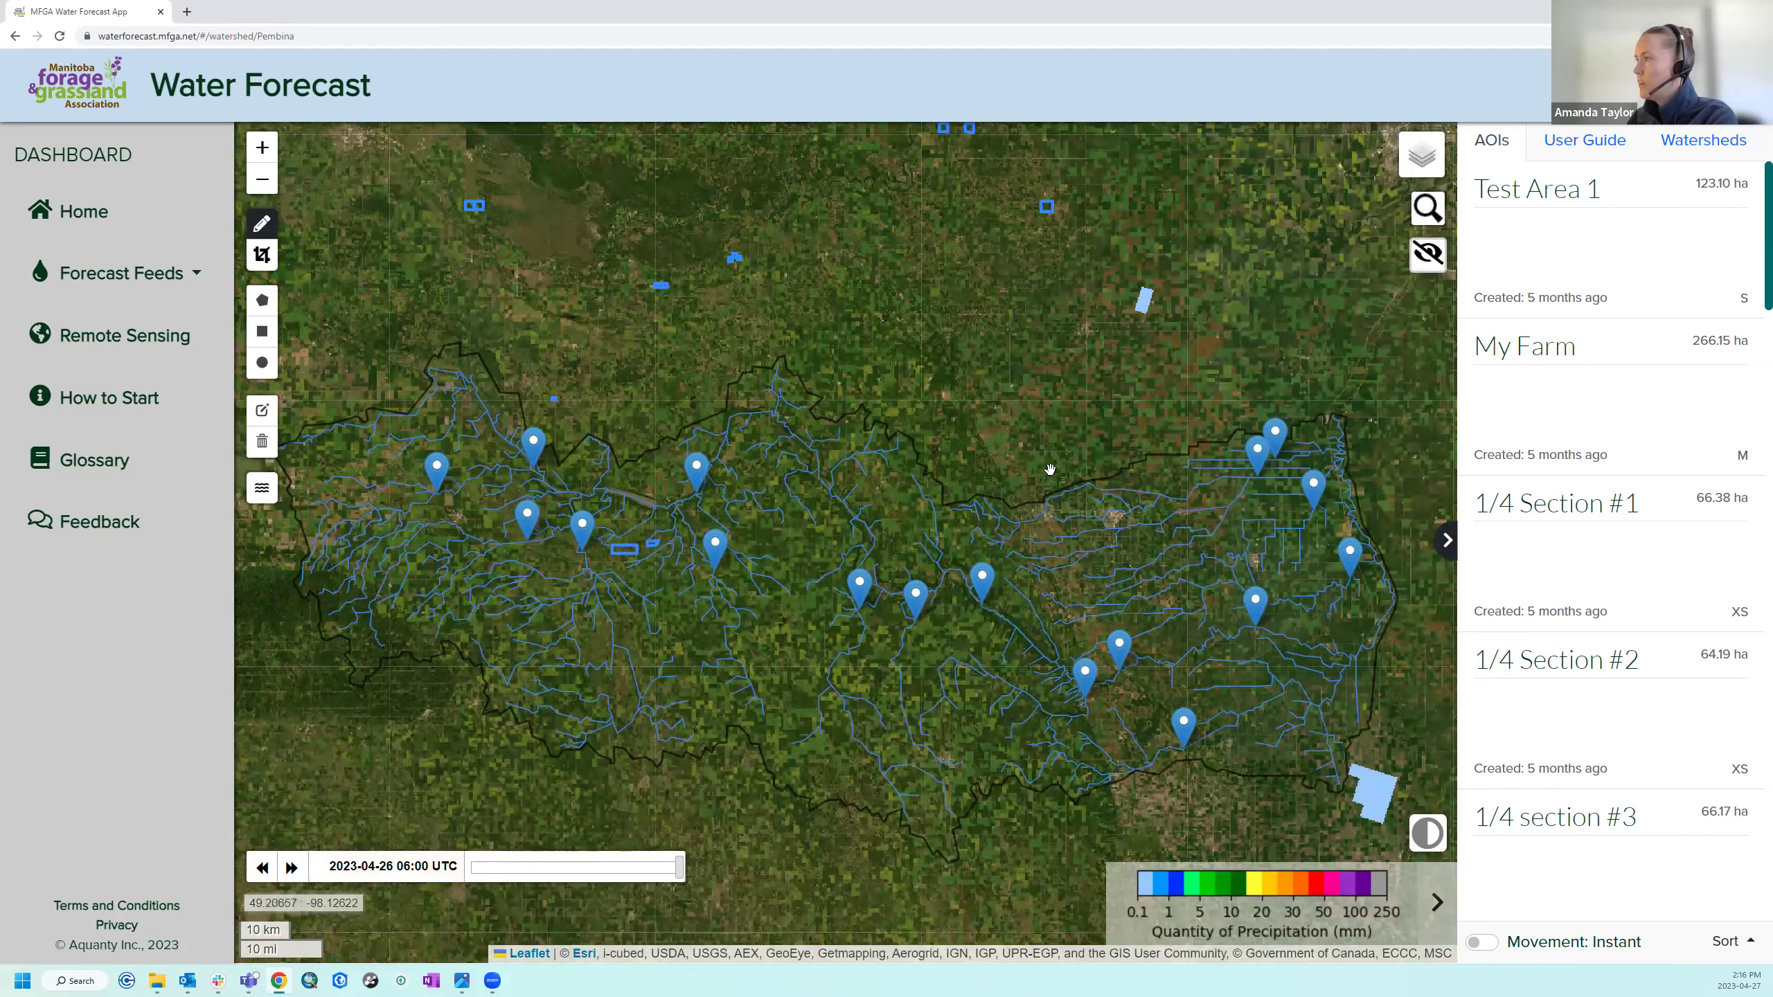
scroll(1051, 467, "down", 3)
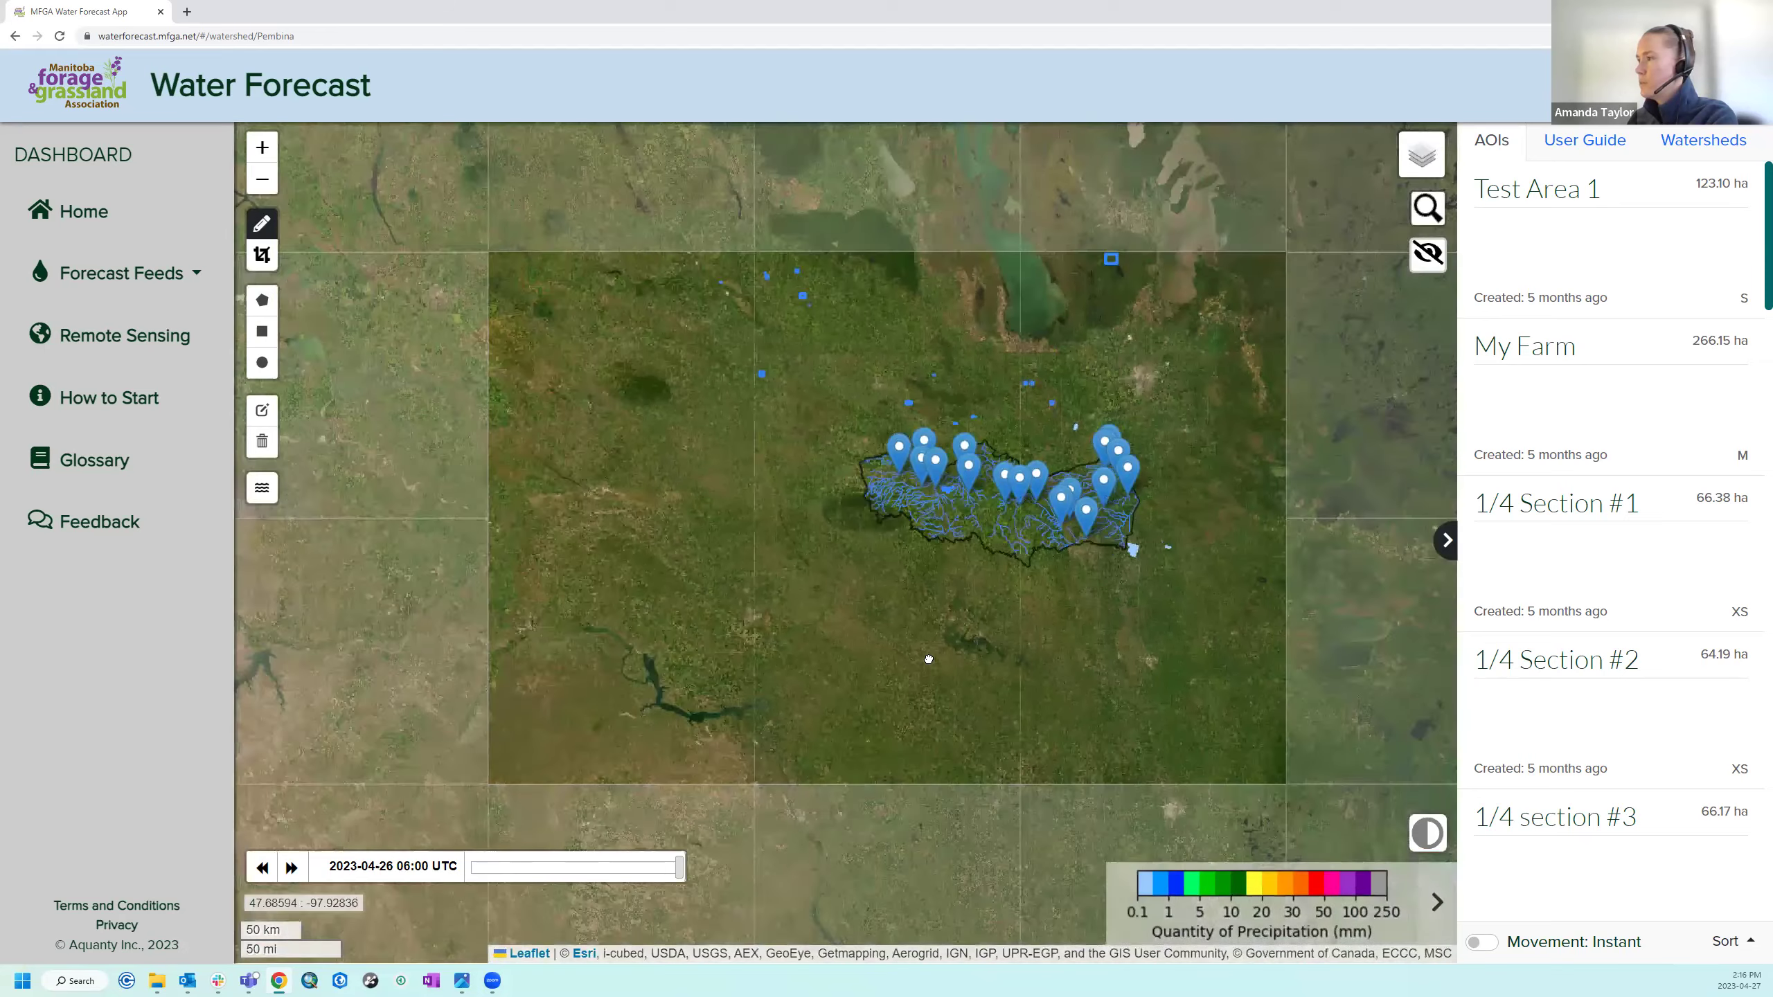
scroll(969, 622, "down", 2)
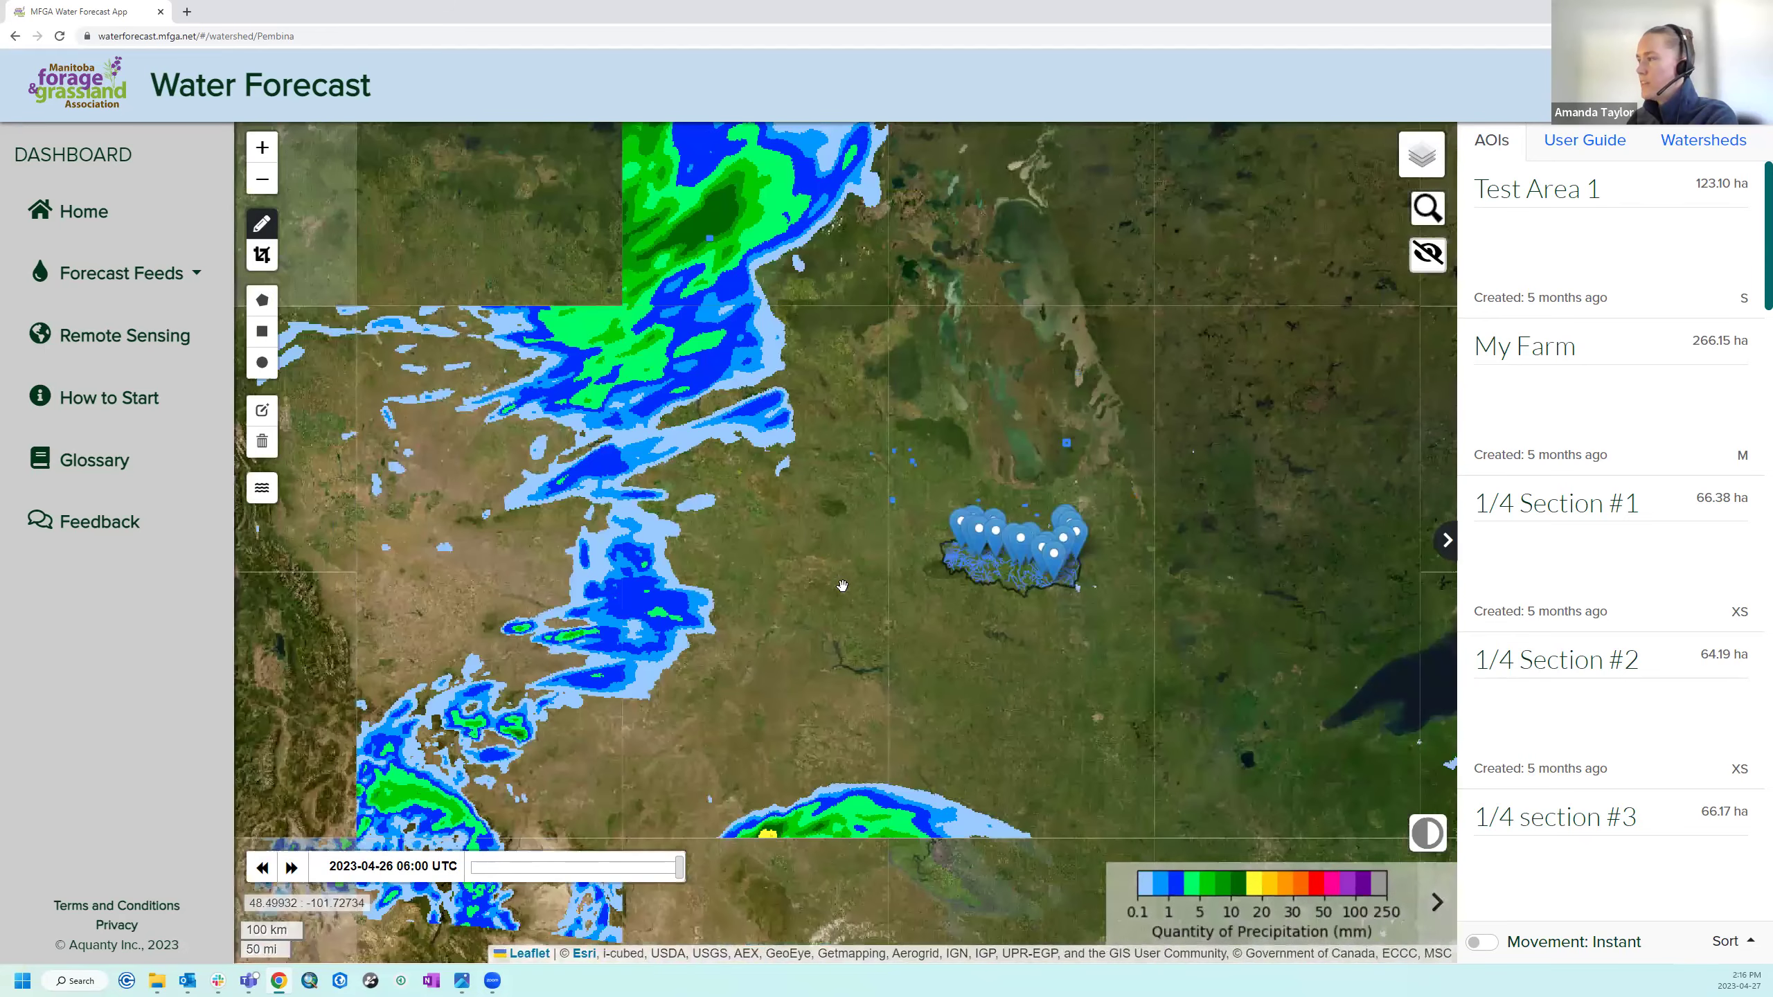
scroll(815, 455, "down", 1)
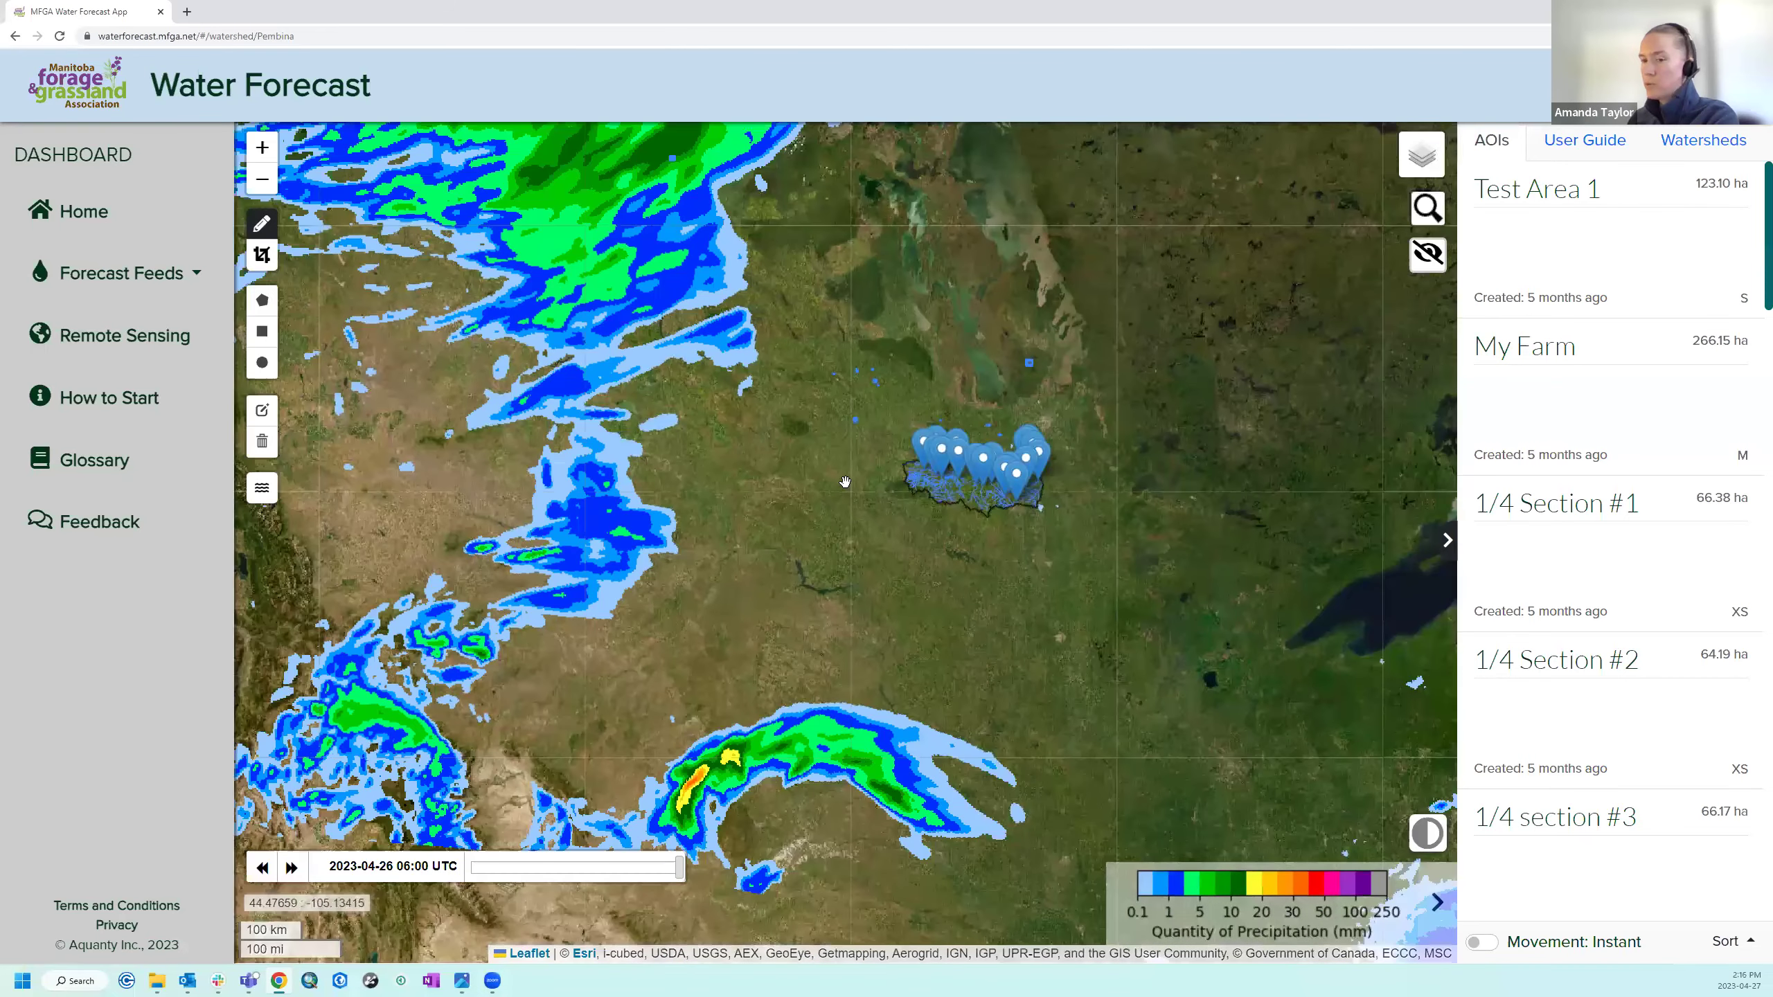
left_click_drag(941, 595, 910, 657)
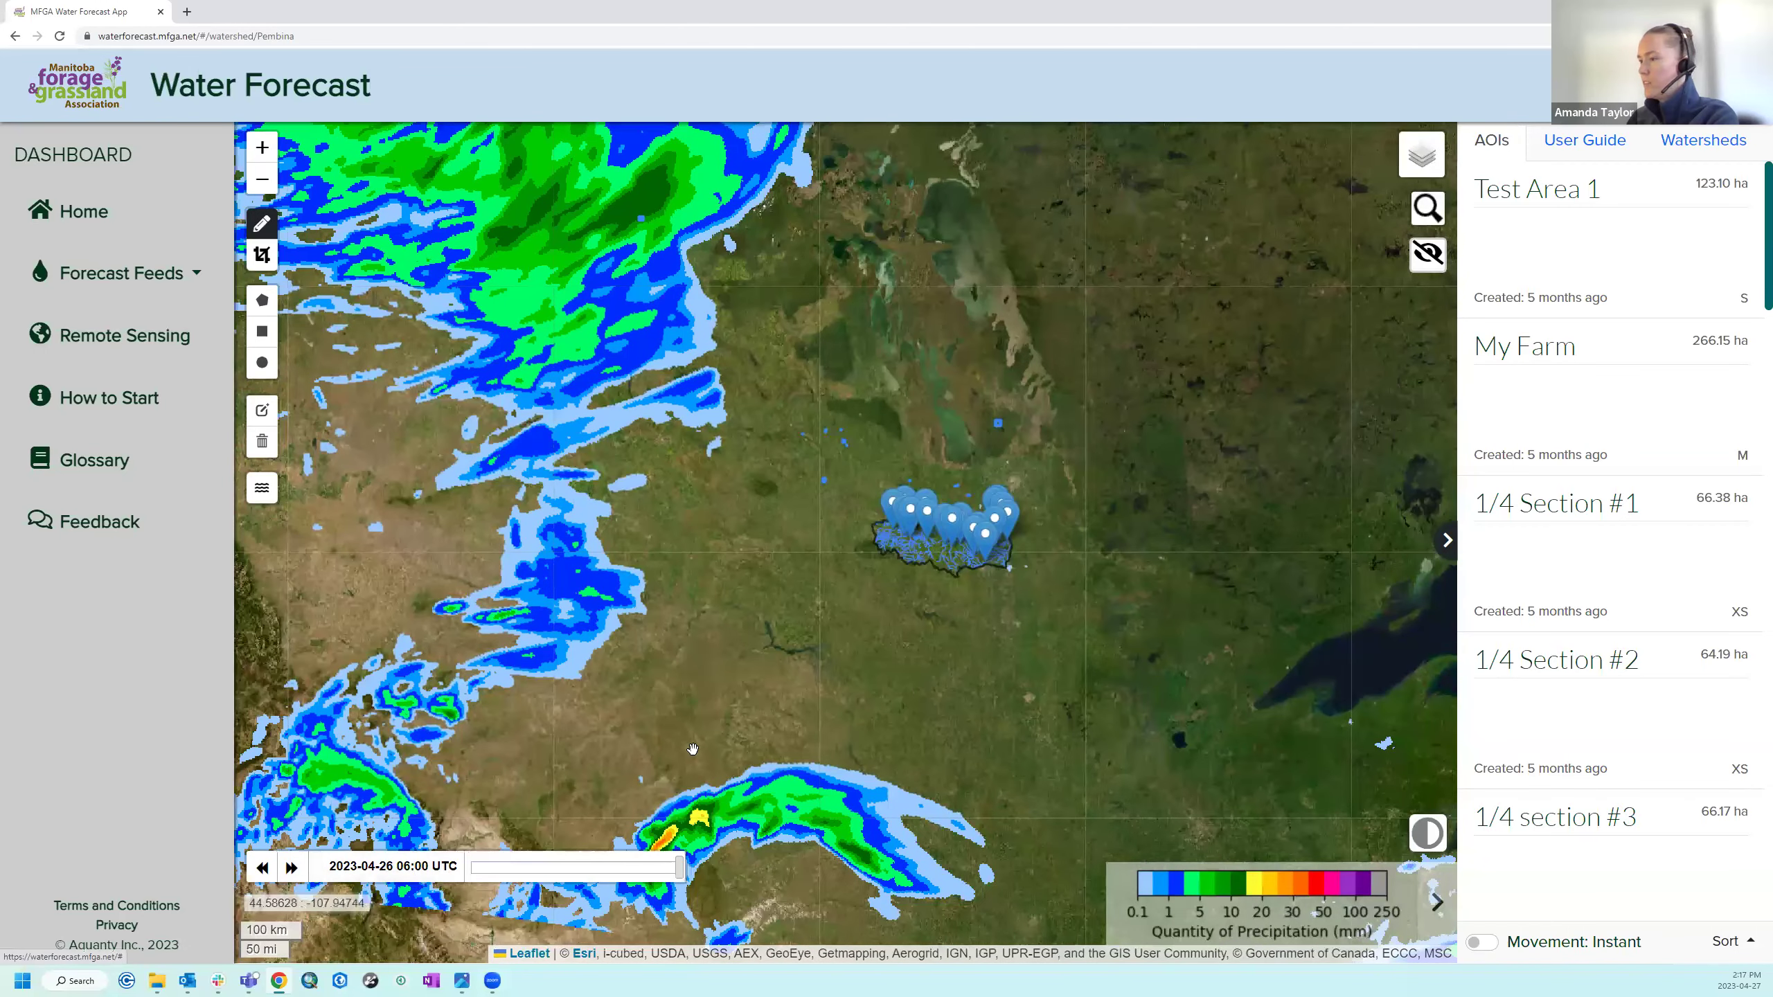
left_click_drag(681, 396, 670, 432)
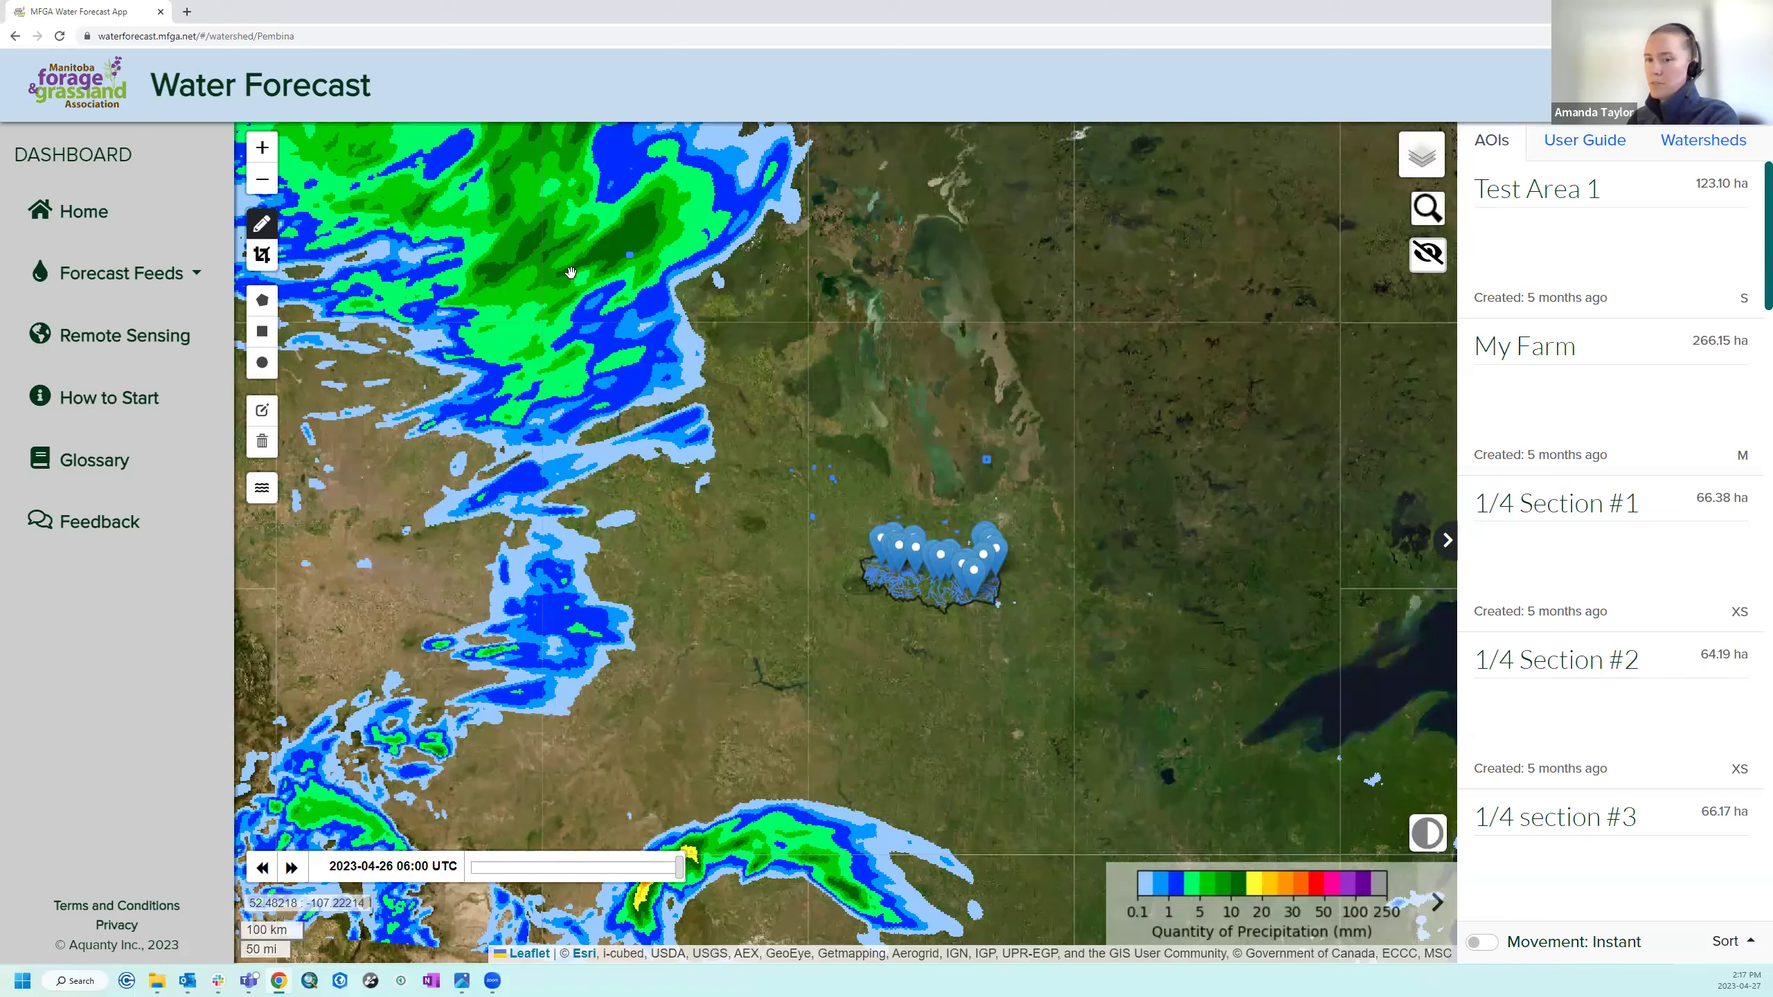
key("Right")
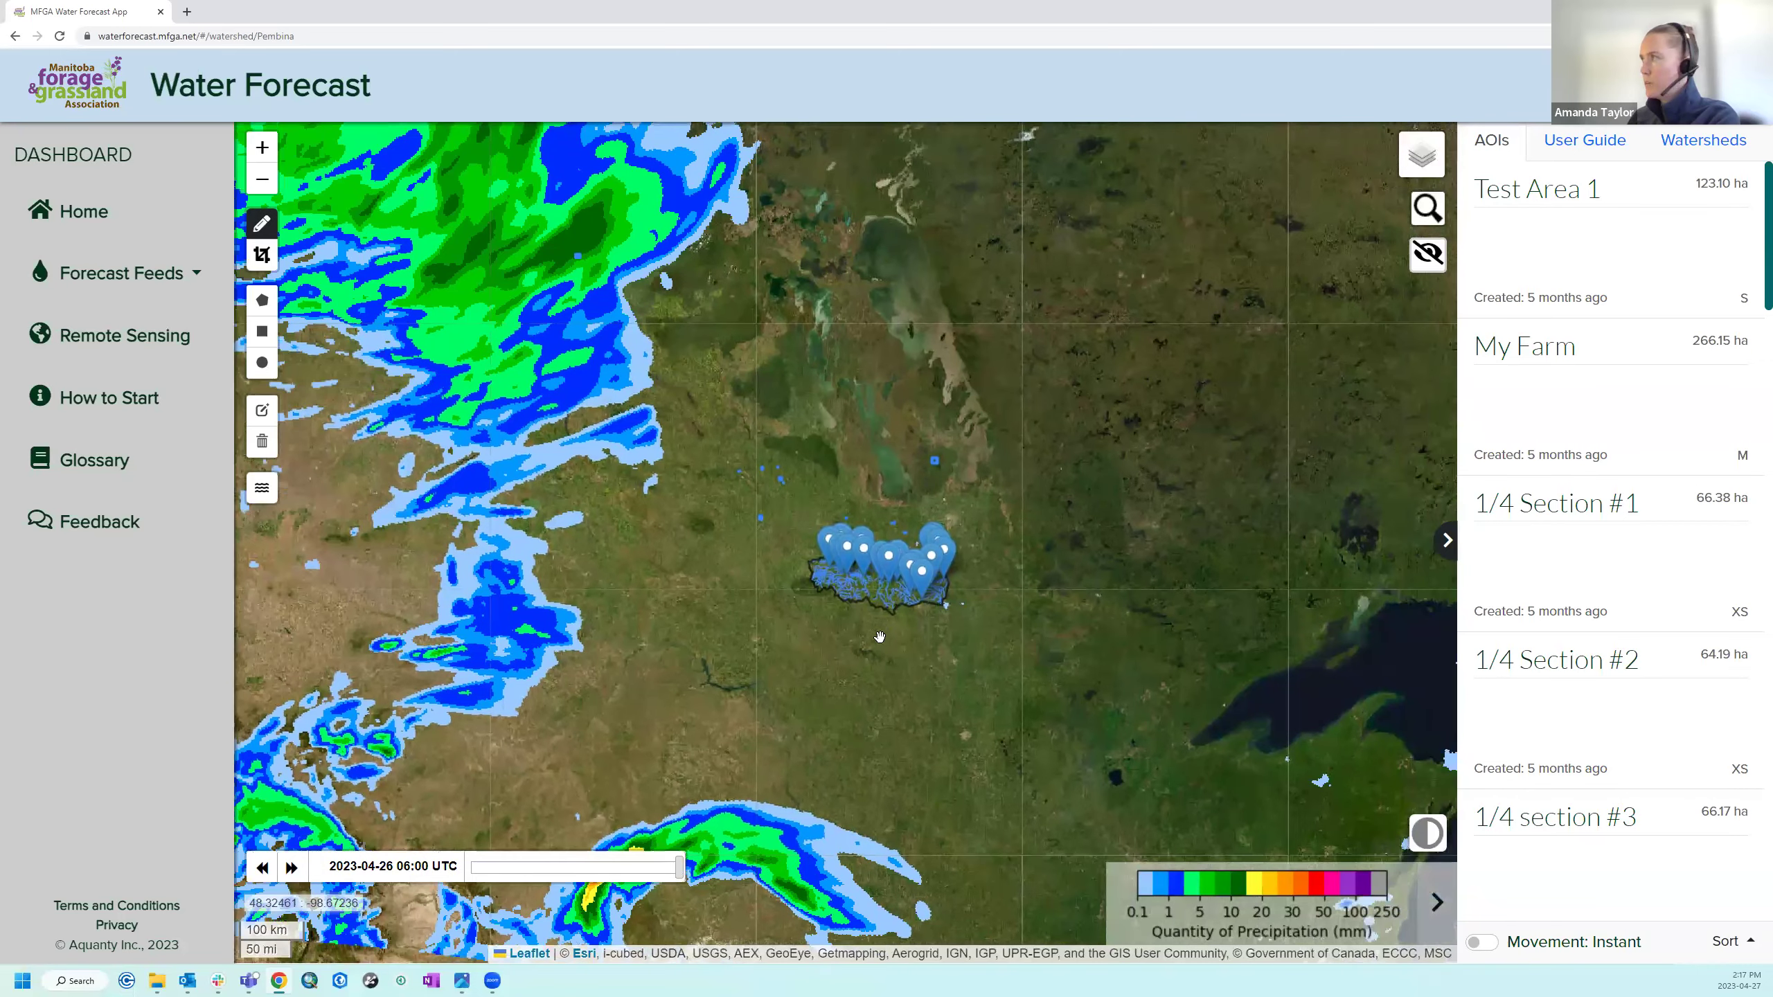
Switch the overlay to Weather Radar Precip. and examine the rainfall just south of the Pembina watershed.
mouse_move(1421, 164)
left_click(1209, 485)
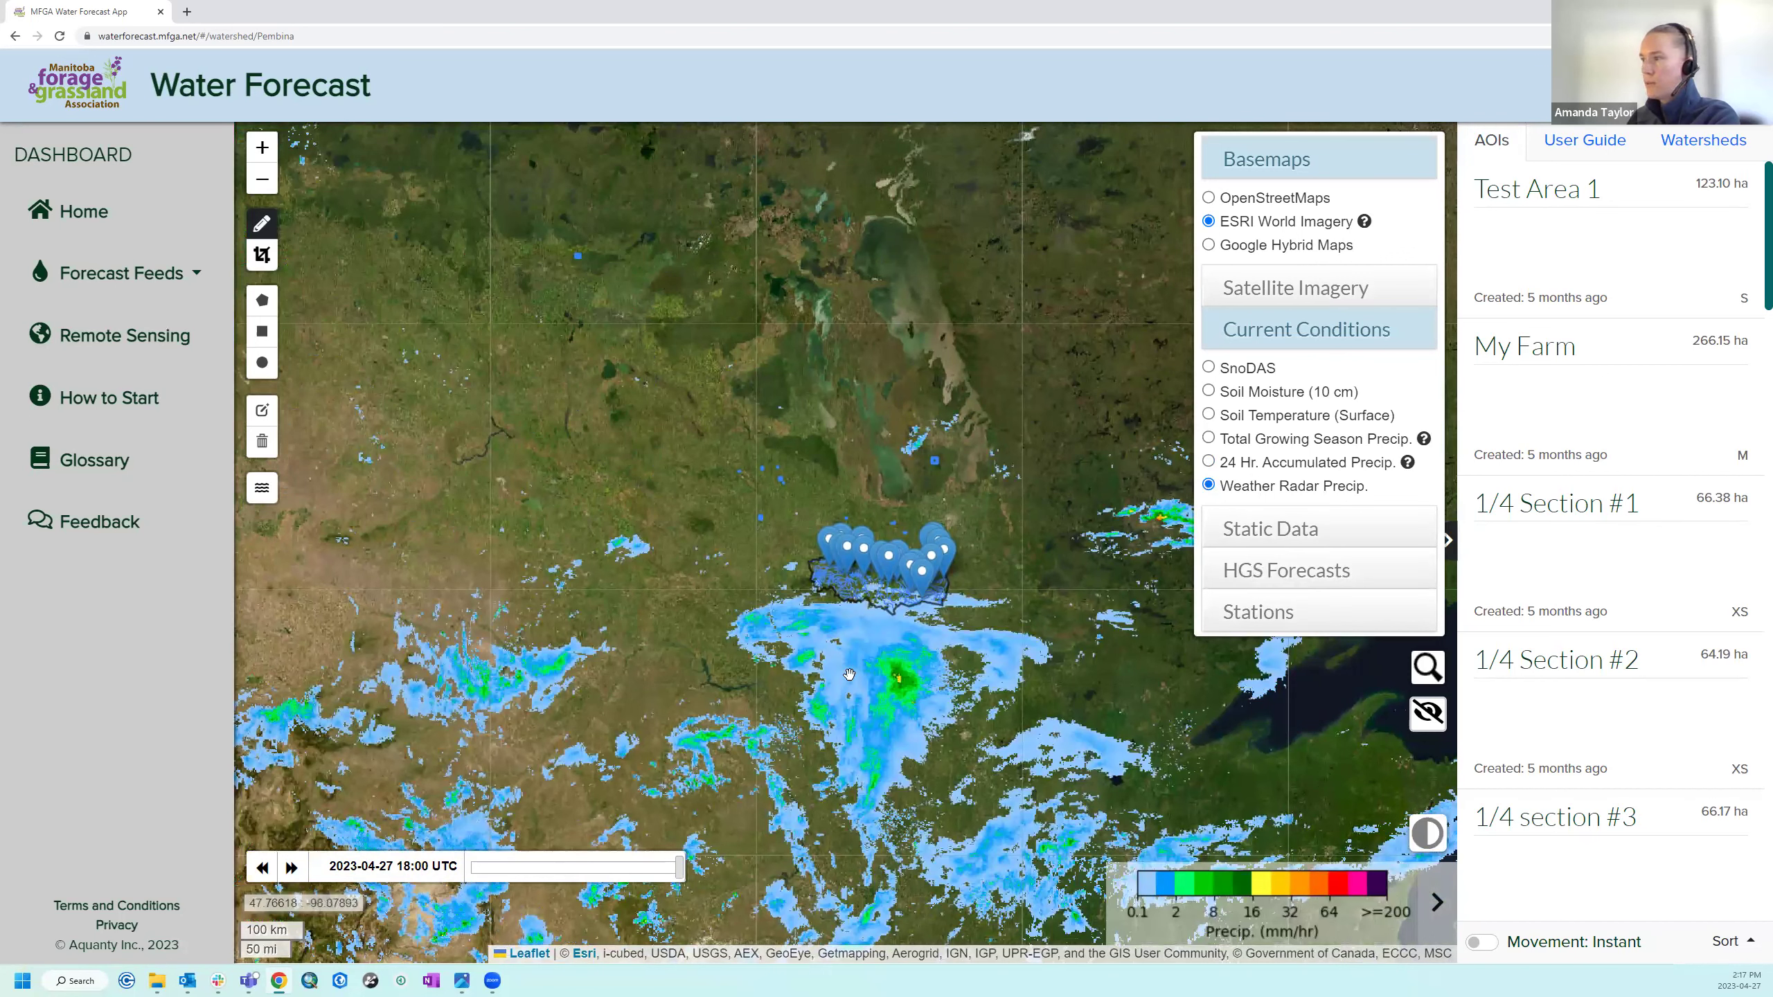
left_click(911, 662)
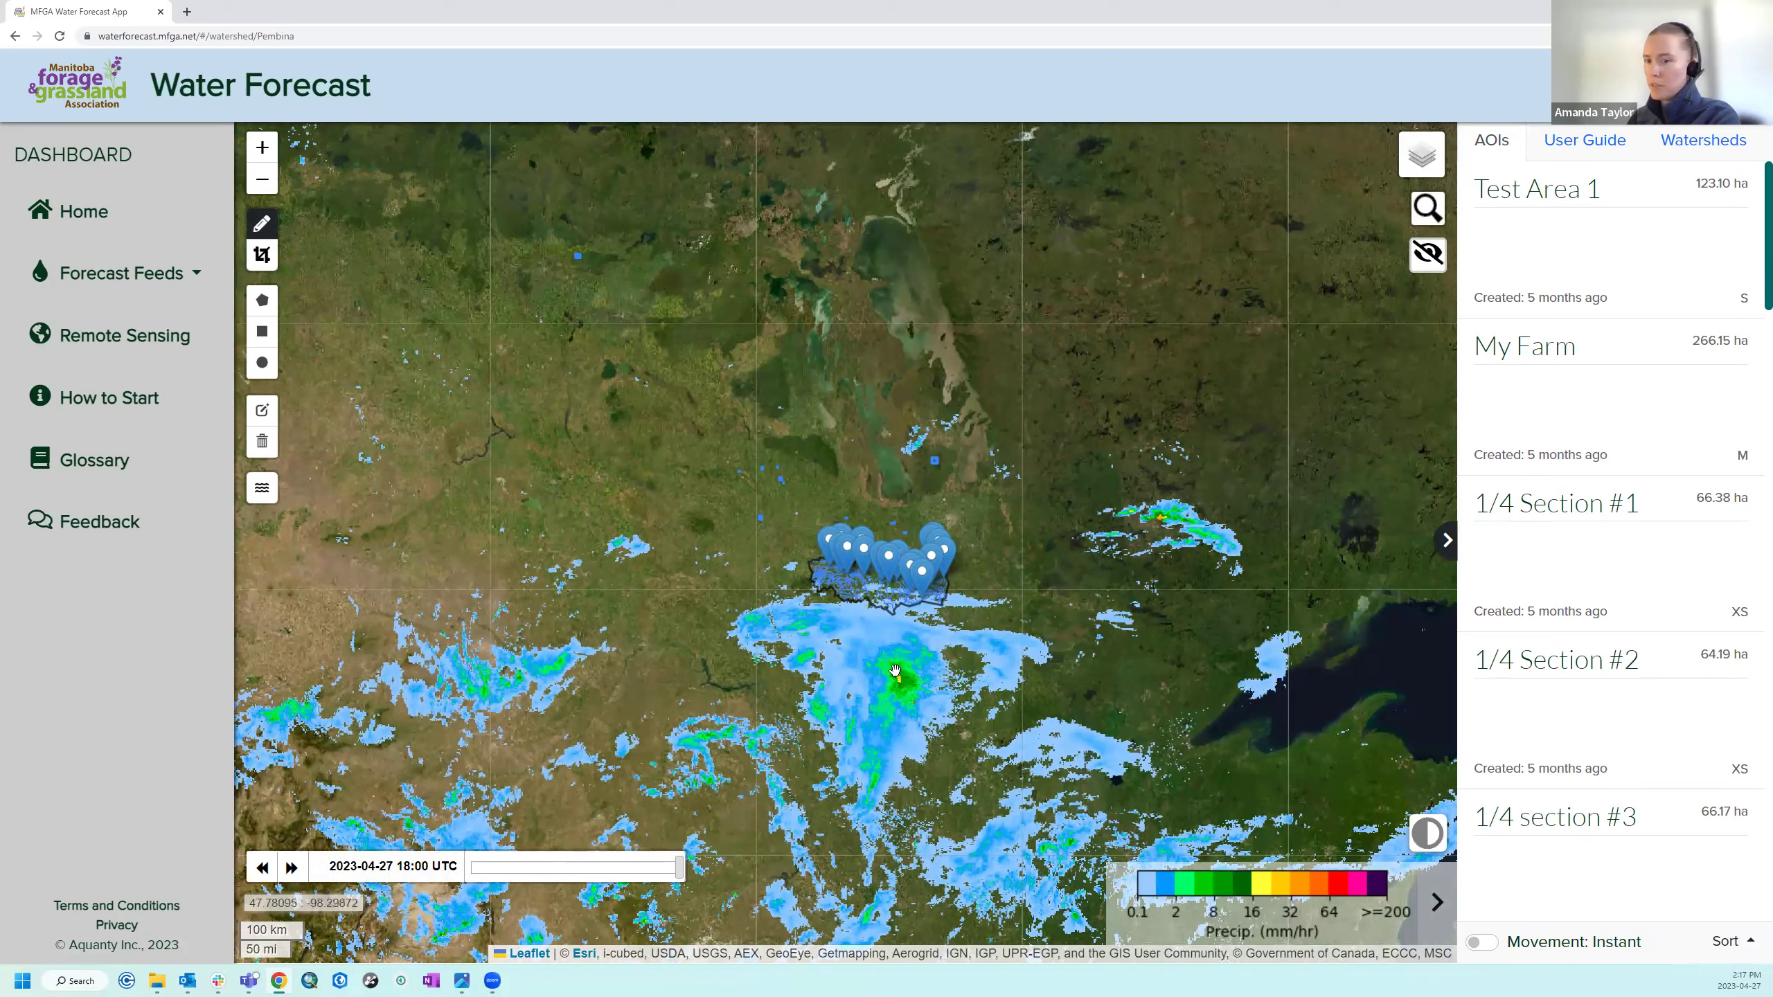
Overlay the Annual Crop Inventory from the static data and examine it closely around the northern Pembina watershed.
left_click(1420, 174)
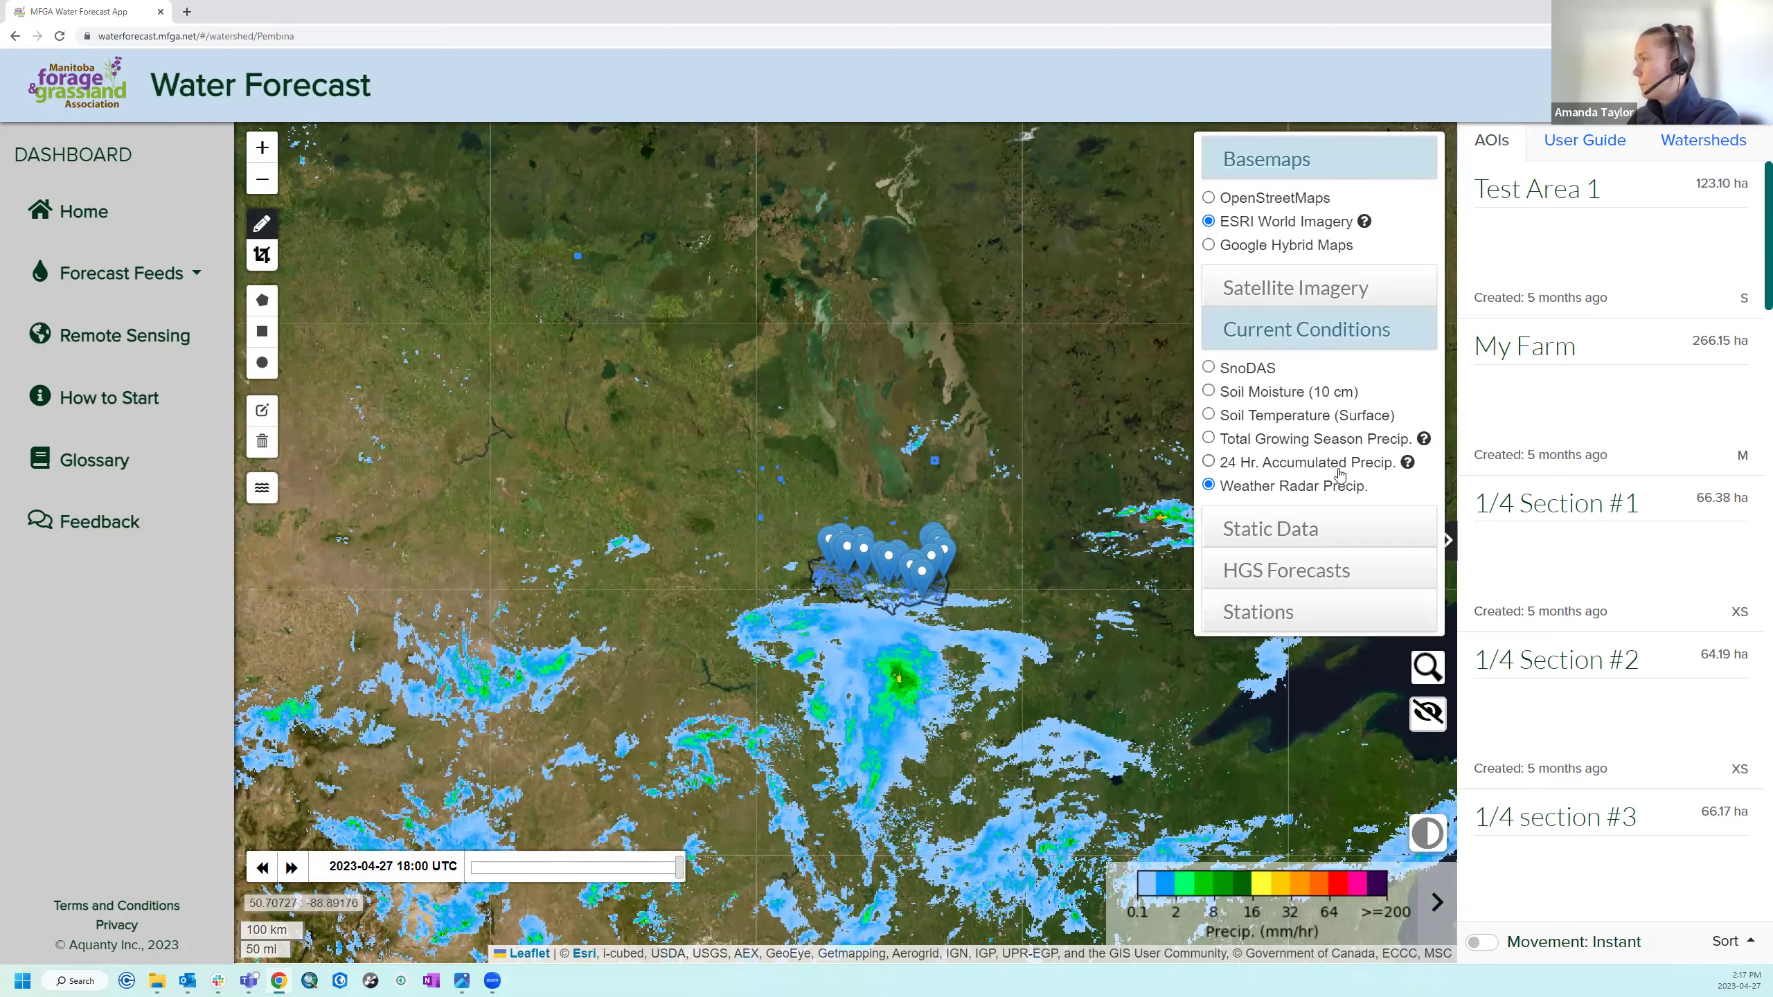
left_click(1337, 529)
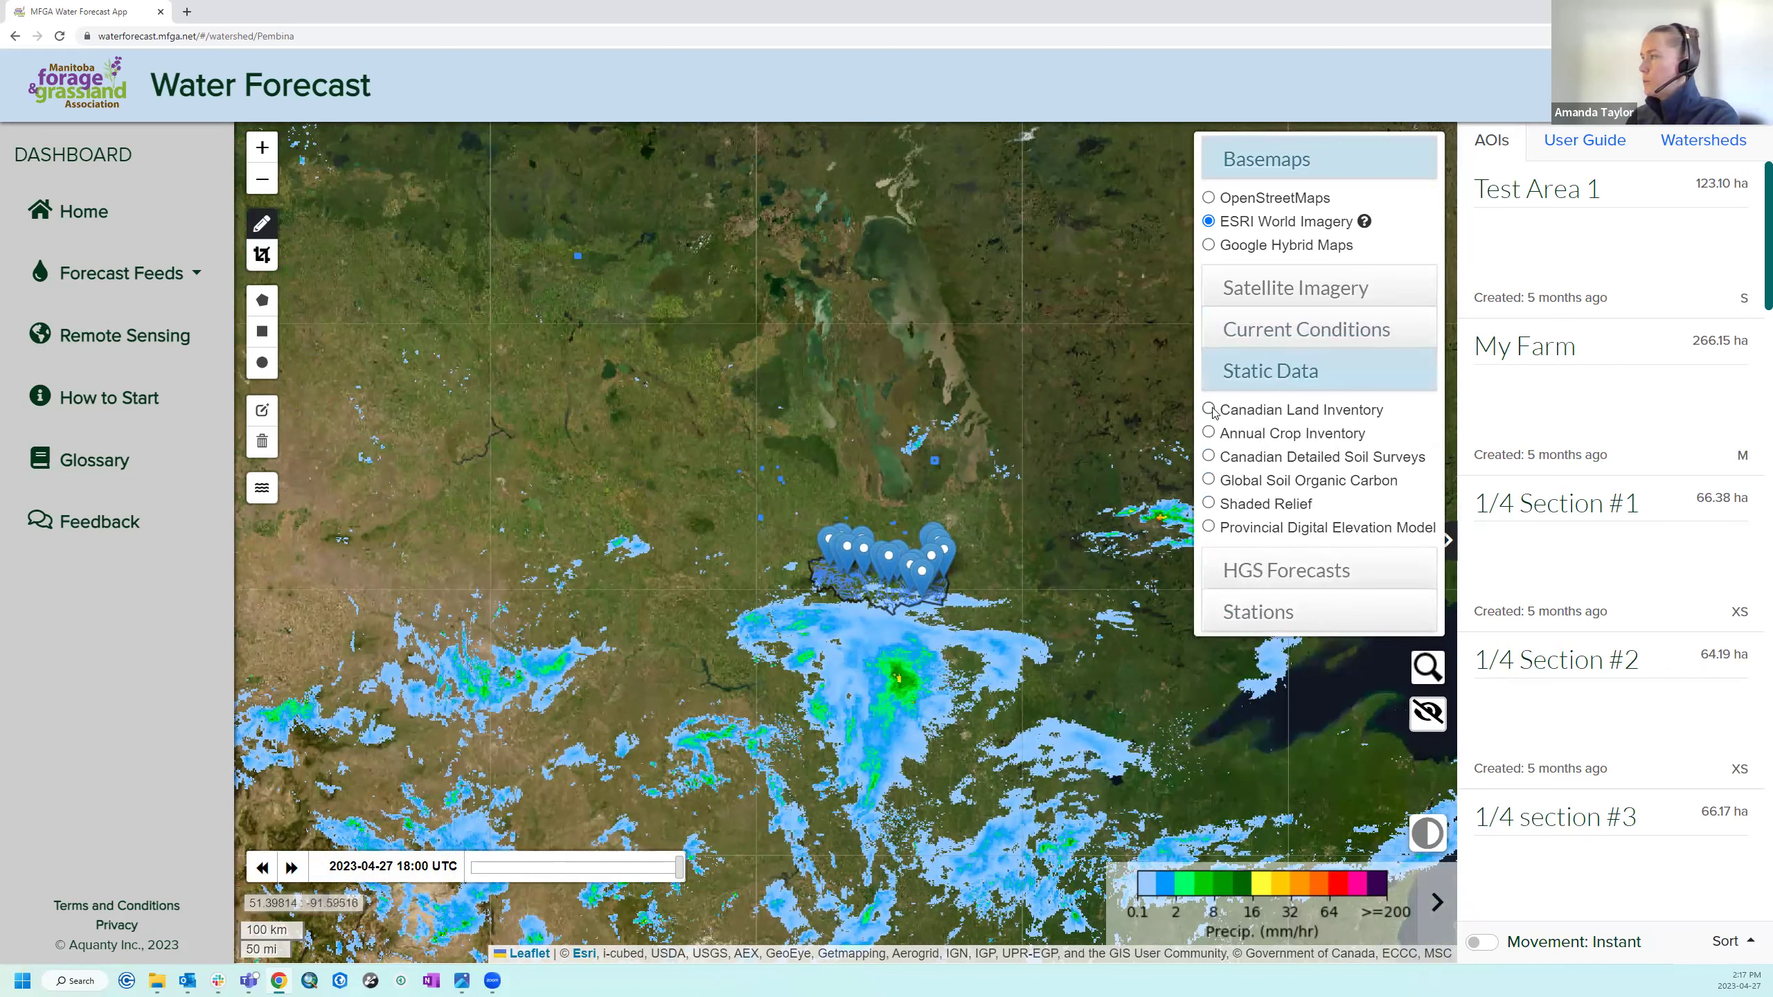
left_click(1210, 433)
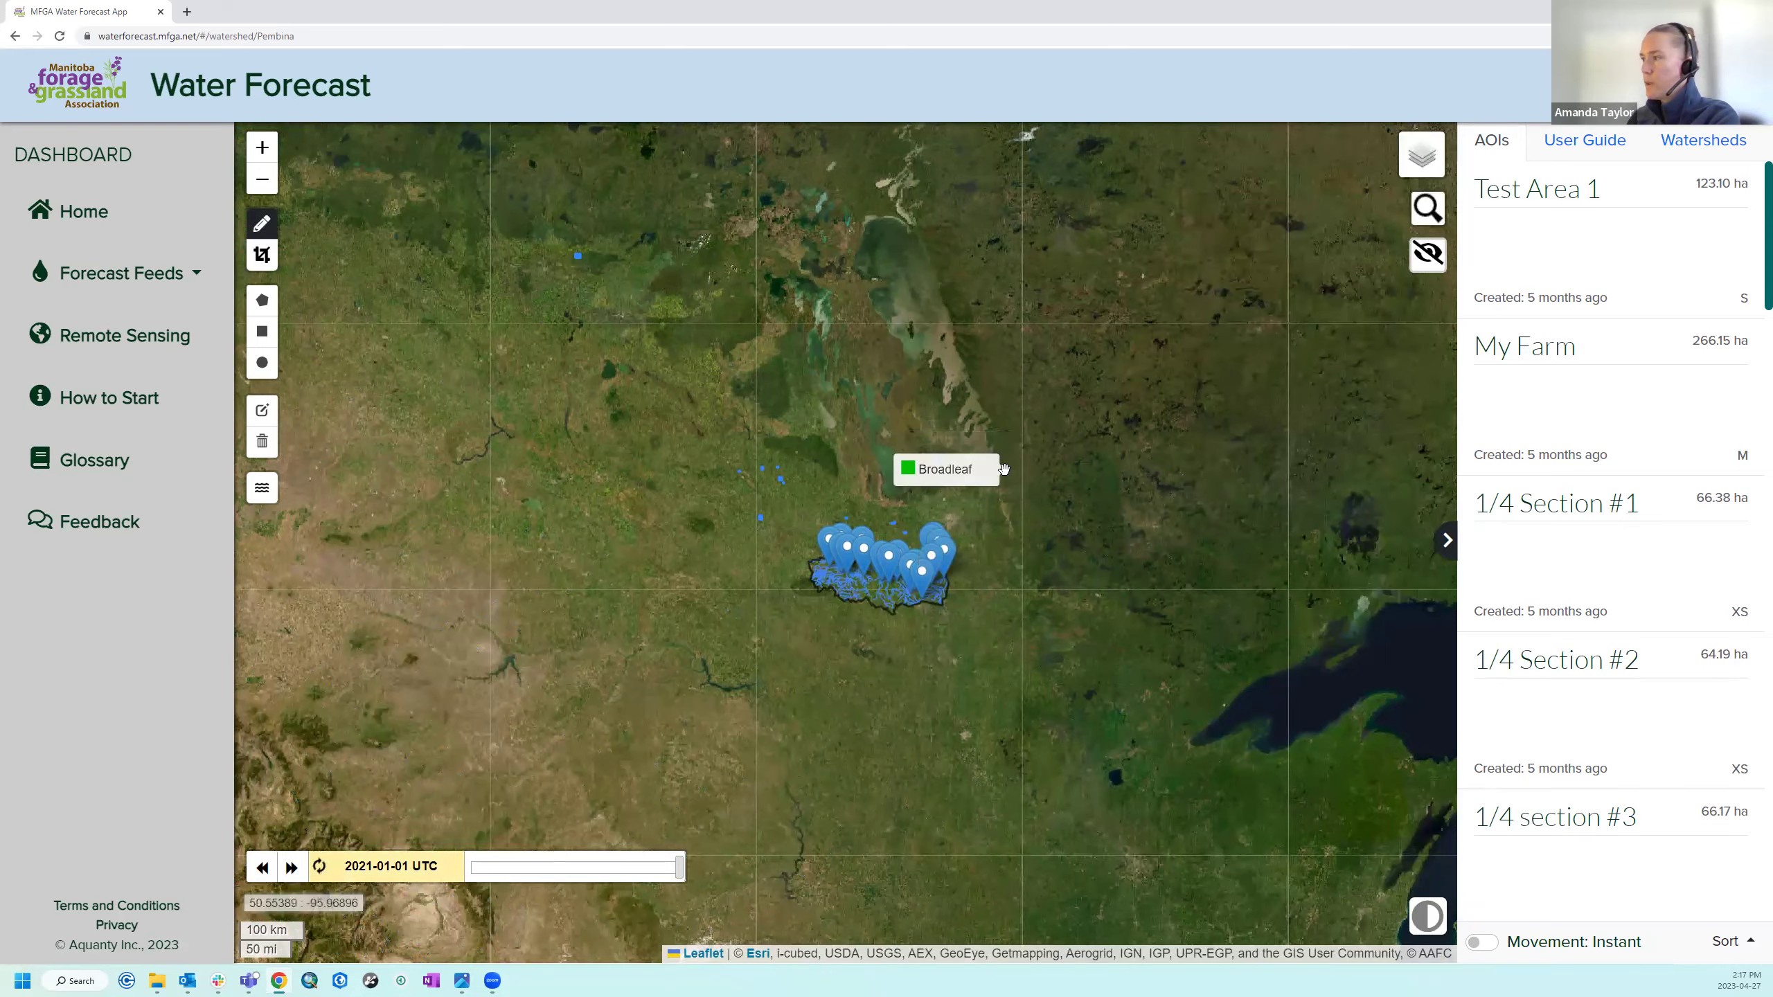
scroll(993, 520, "up", 1)
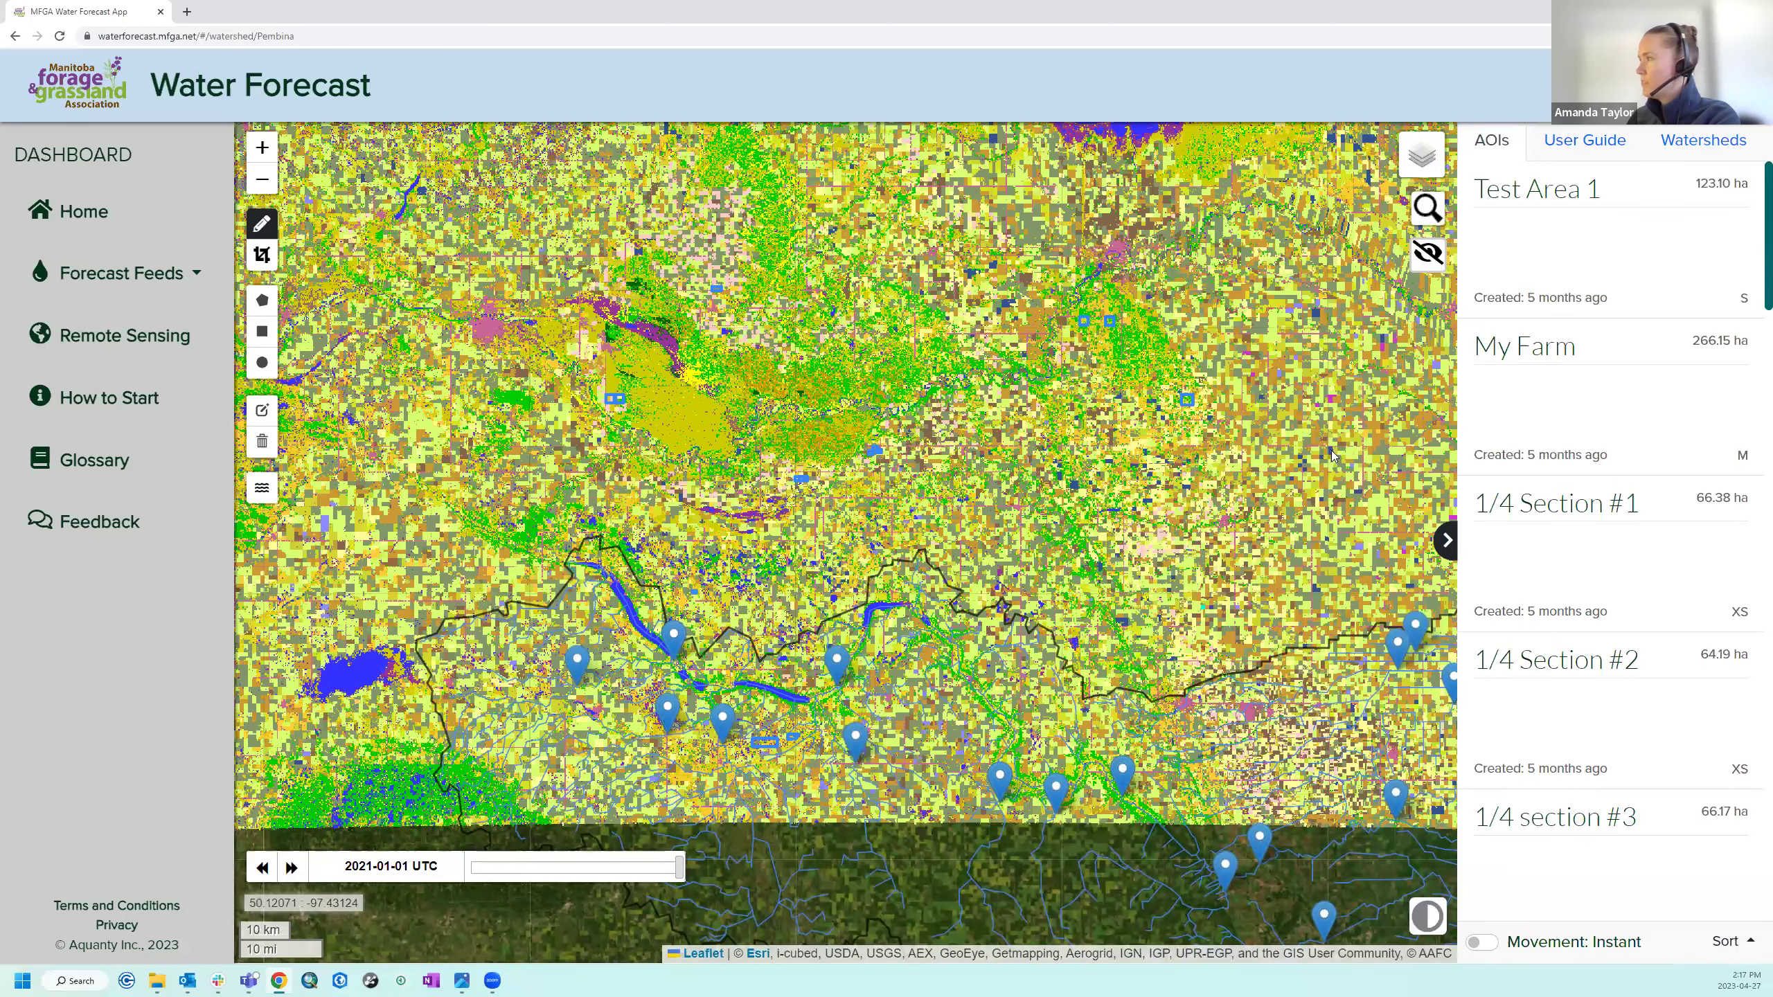
Hide the Annual Crop Inventory layer and display the list of available HGS Forecasts layers.
mouse_move(1423, 160)
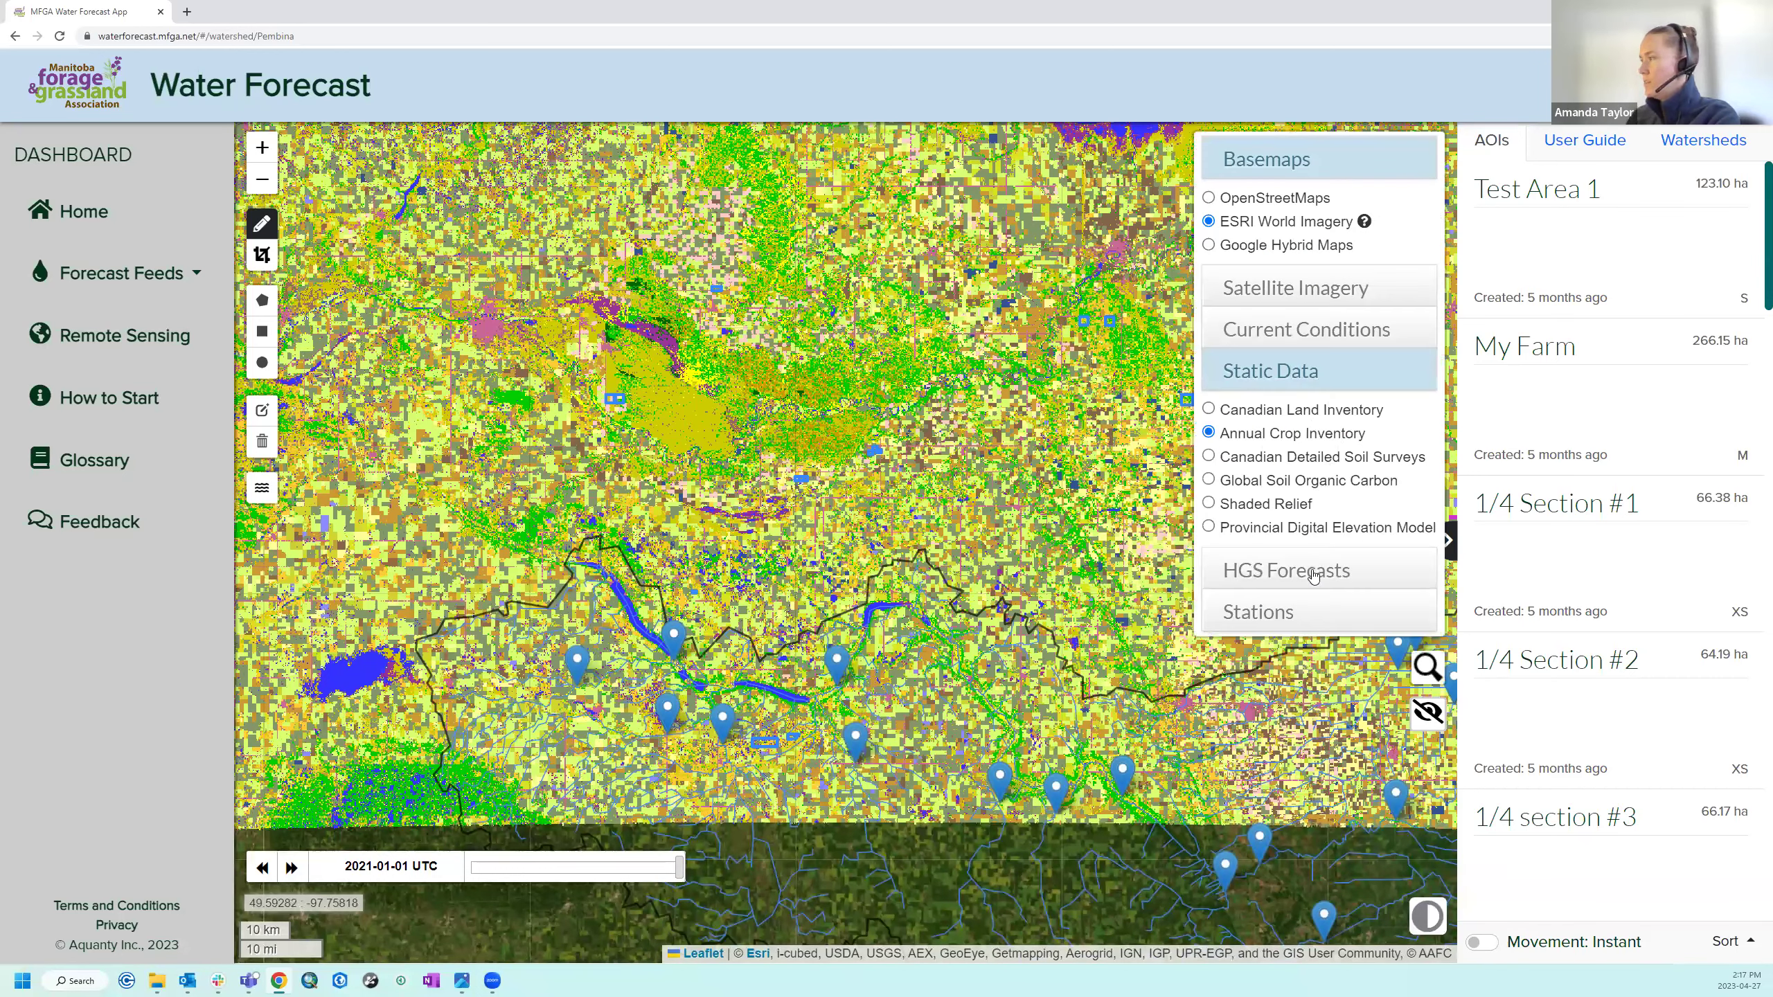
left_click(1316, 373)
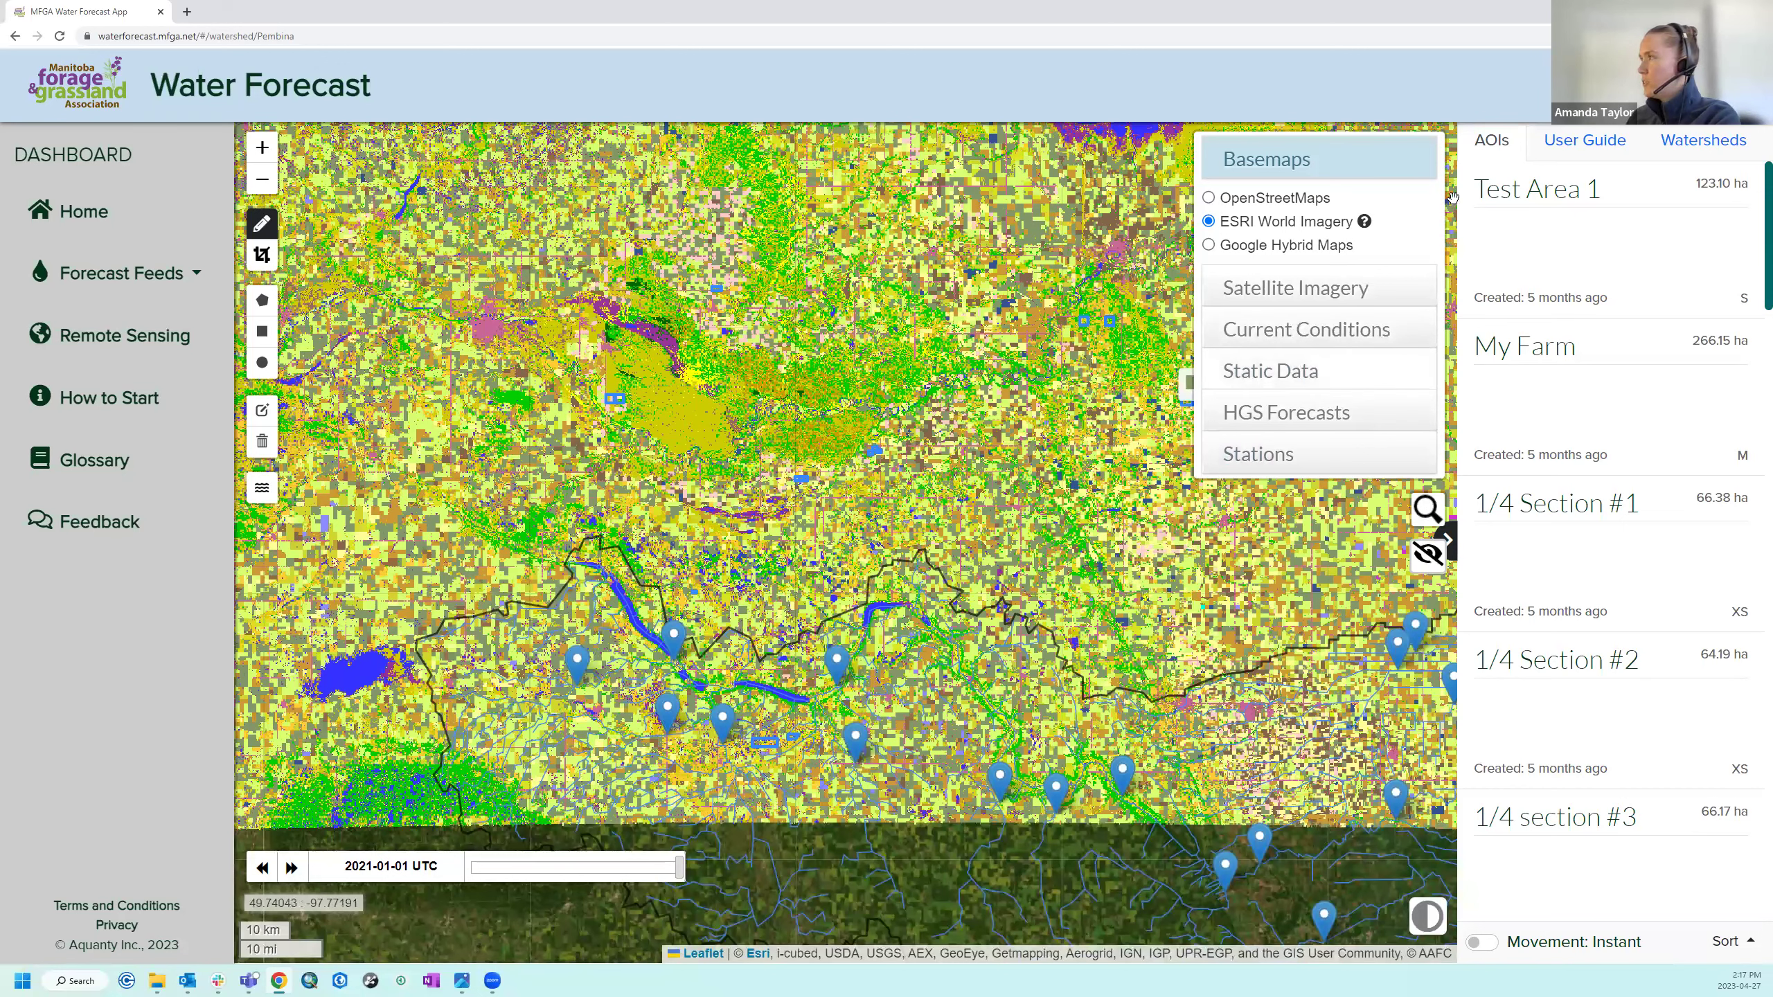
left_click(1427, 554)
left_click(1340, 423)
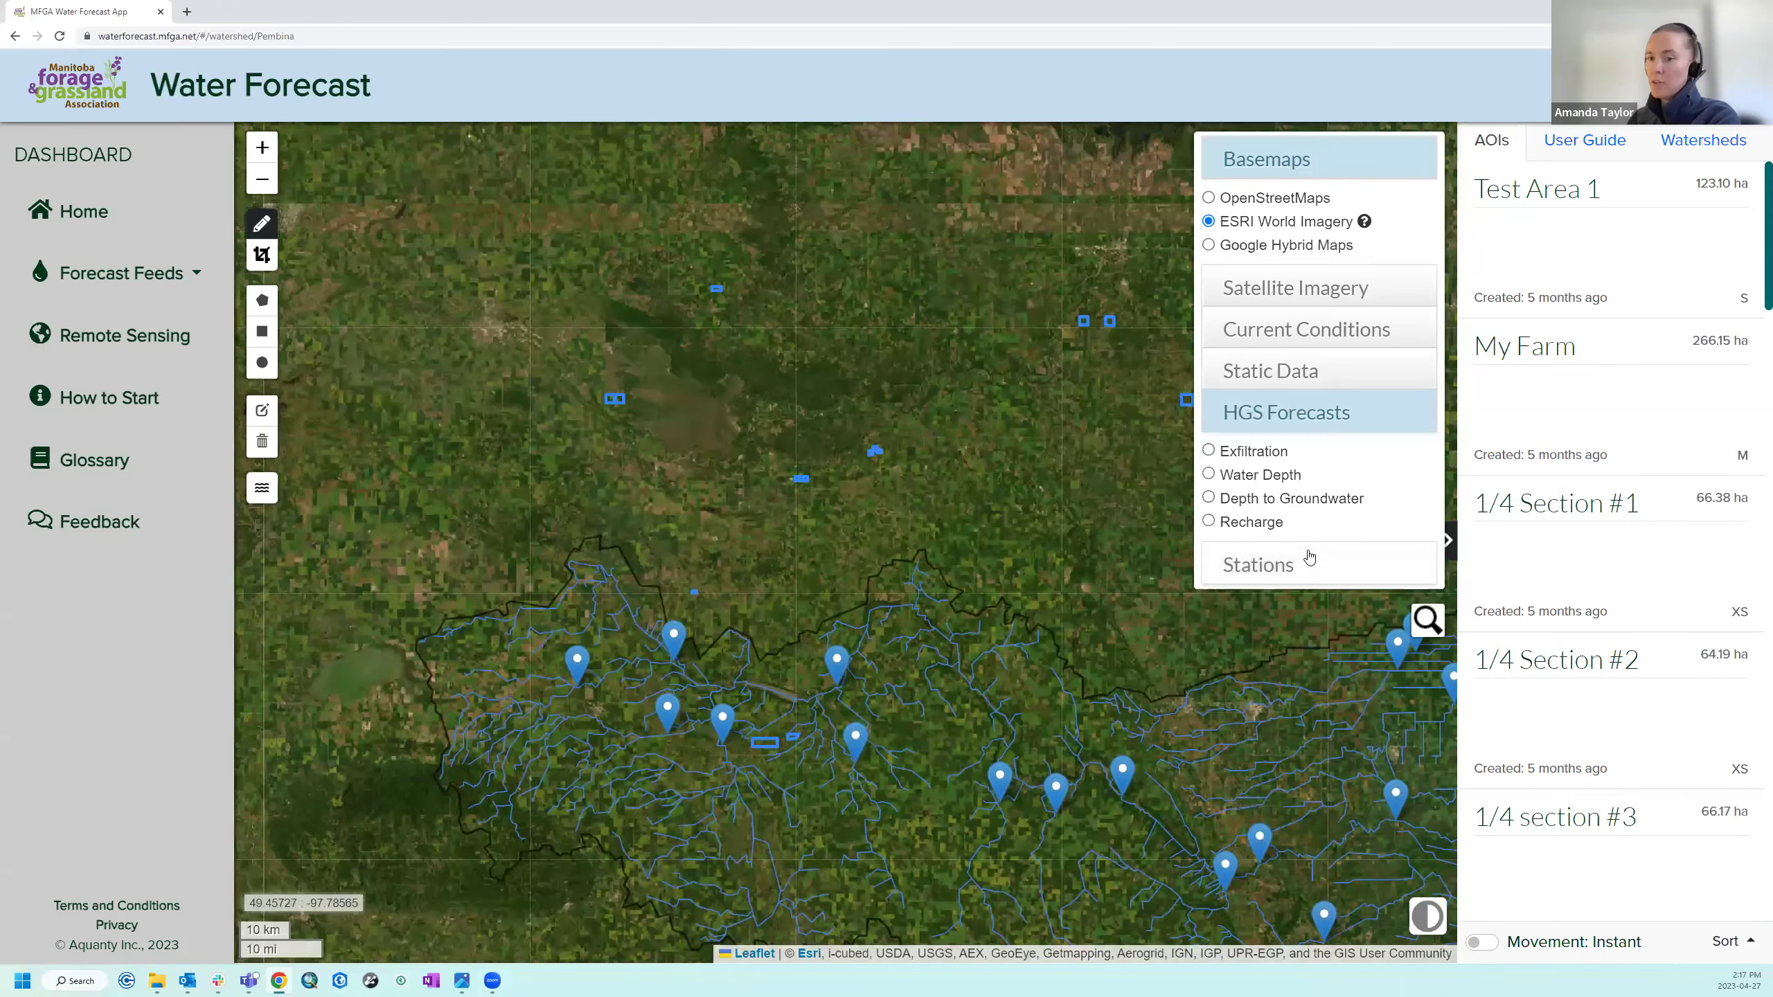
Overlay the Water Depth layer from the HGS Forecasts and examine it across the whole Pembina watershed.
left_click_drag(965, 546, 800, 434)
left_click(1331, 567)
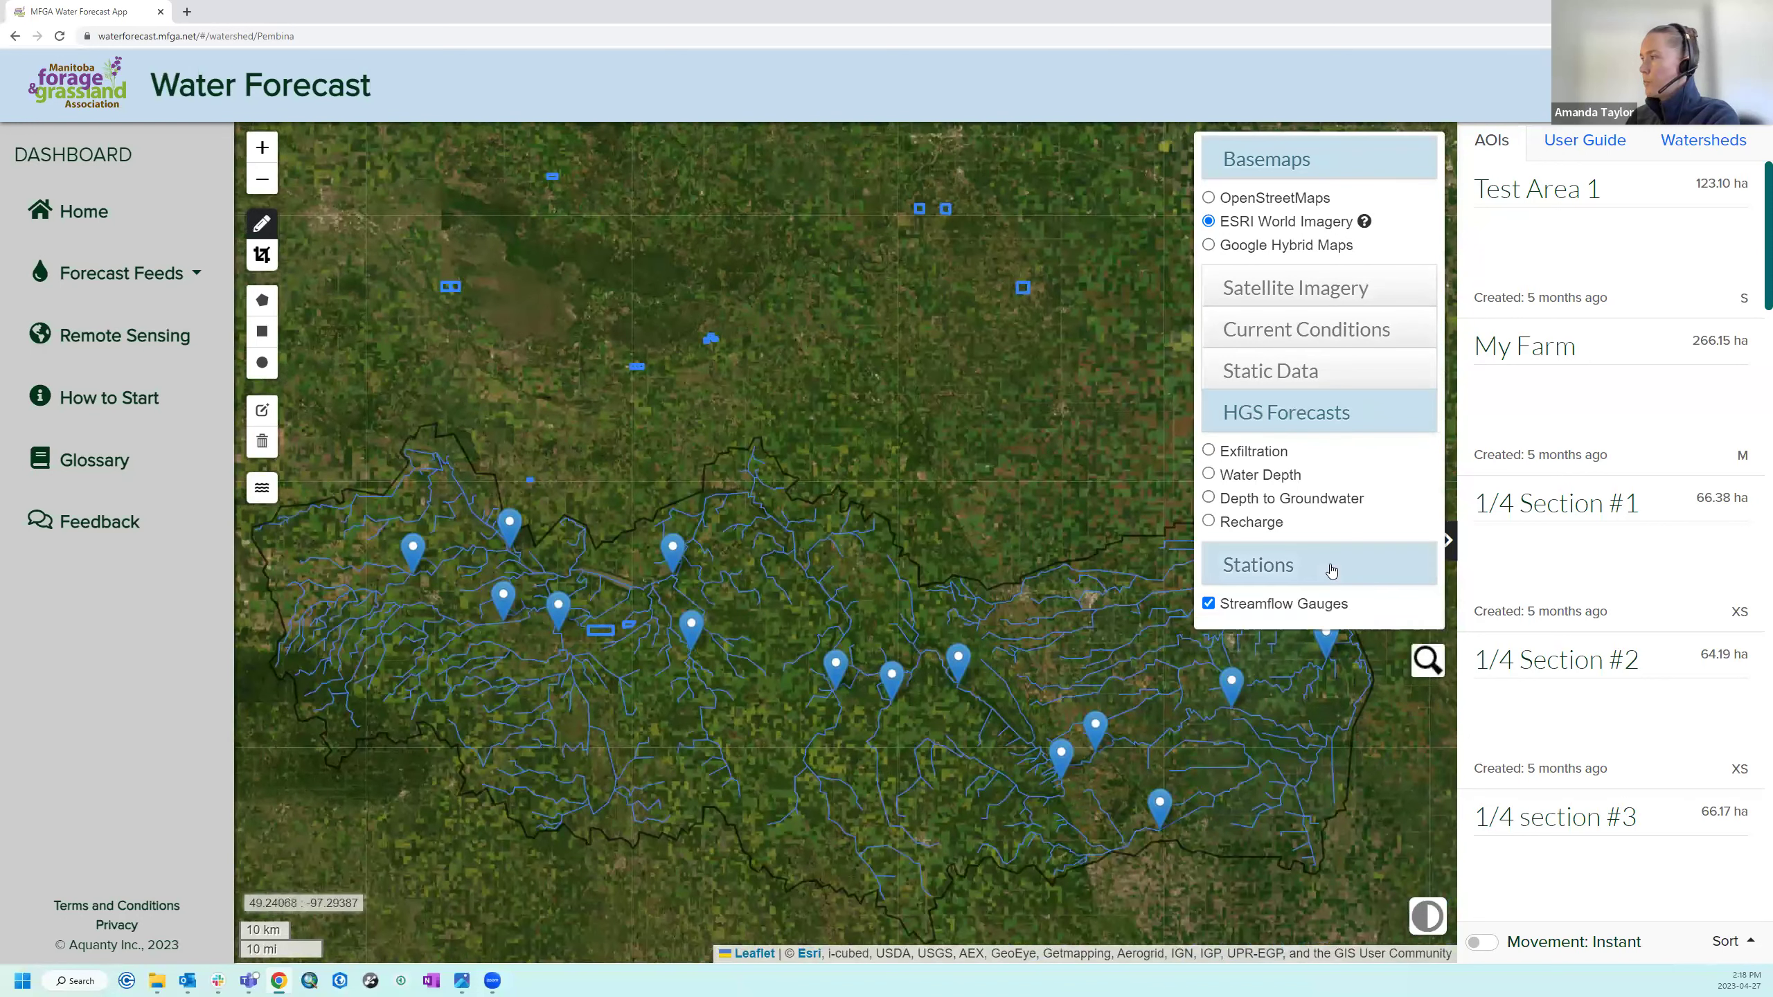
left_click(1208, 475)
left_click_drag(1048, 456, 1042, 413)
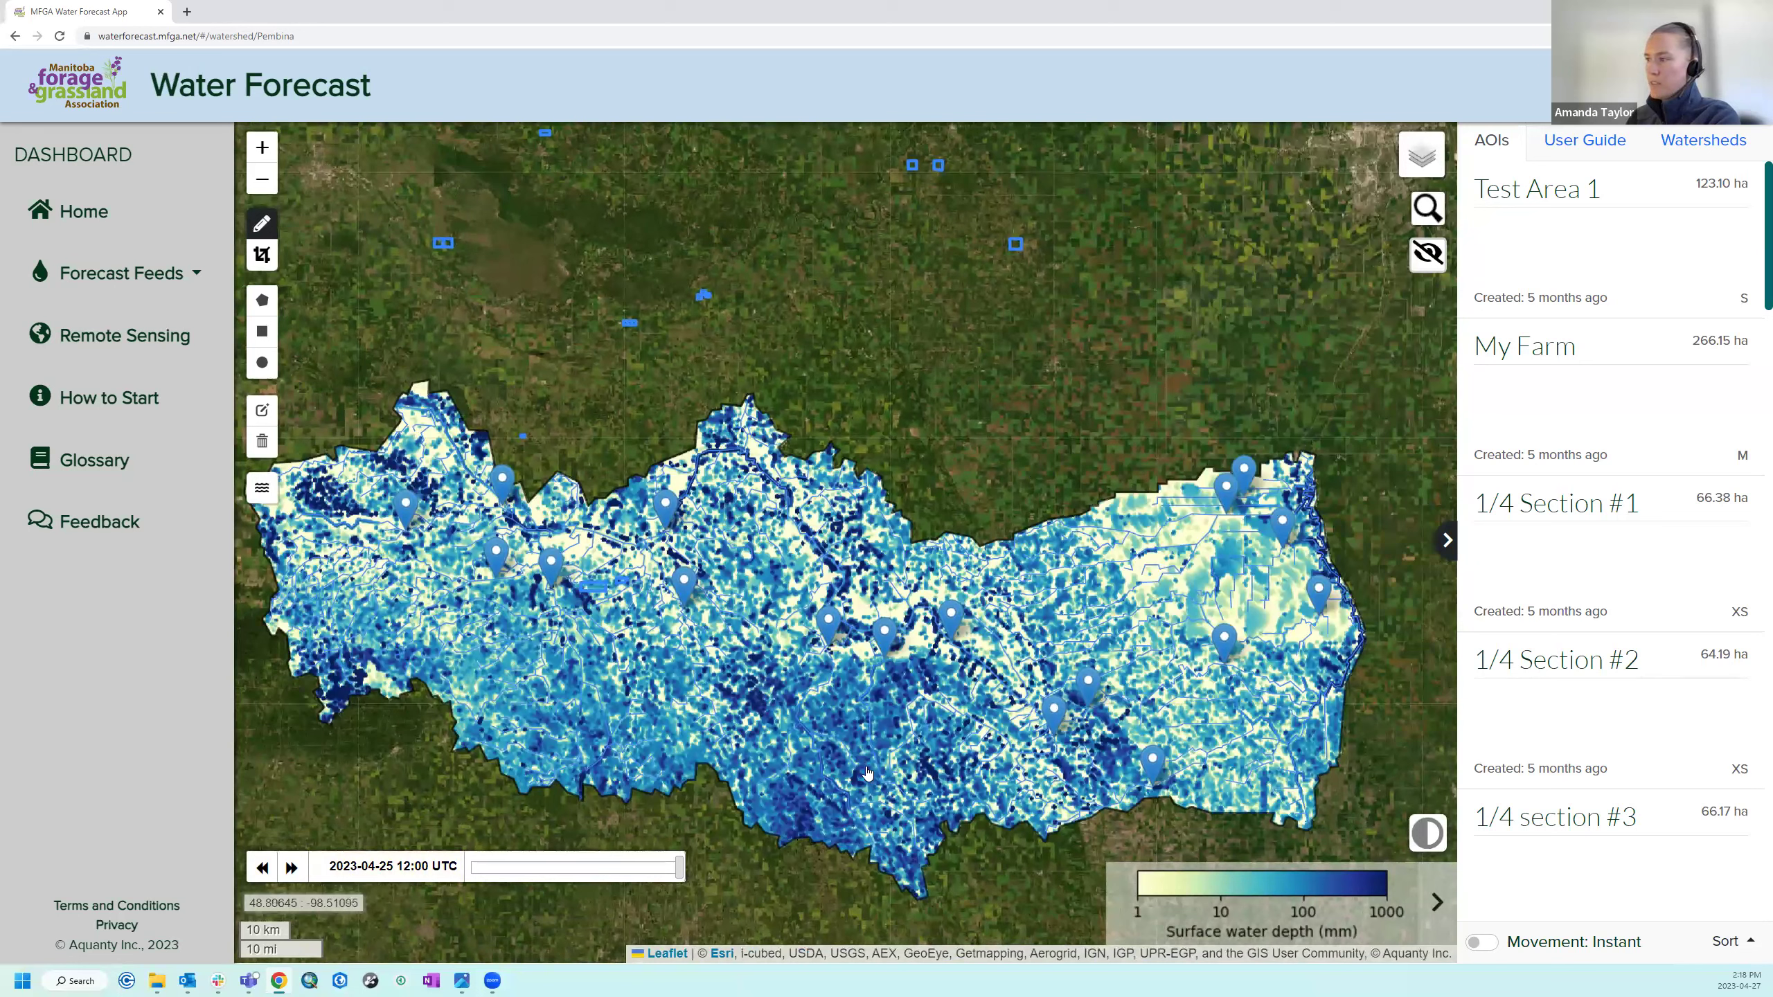
Switch the forecast overlay to Depth to Groundwater, examine it across the watershed and hide the layer.
mouse_move(1417, 180)
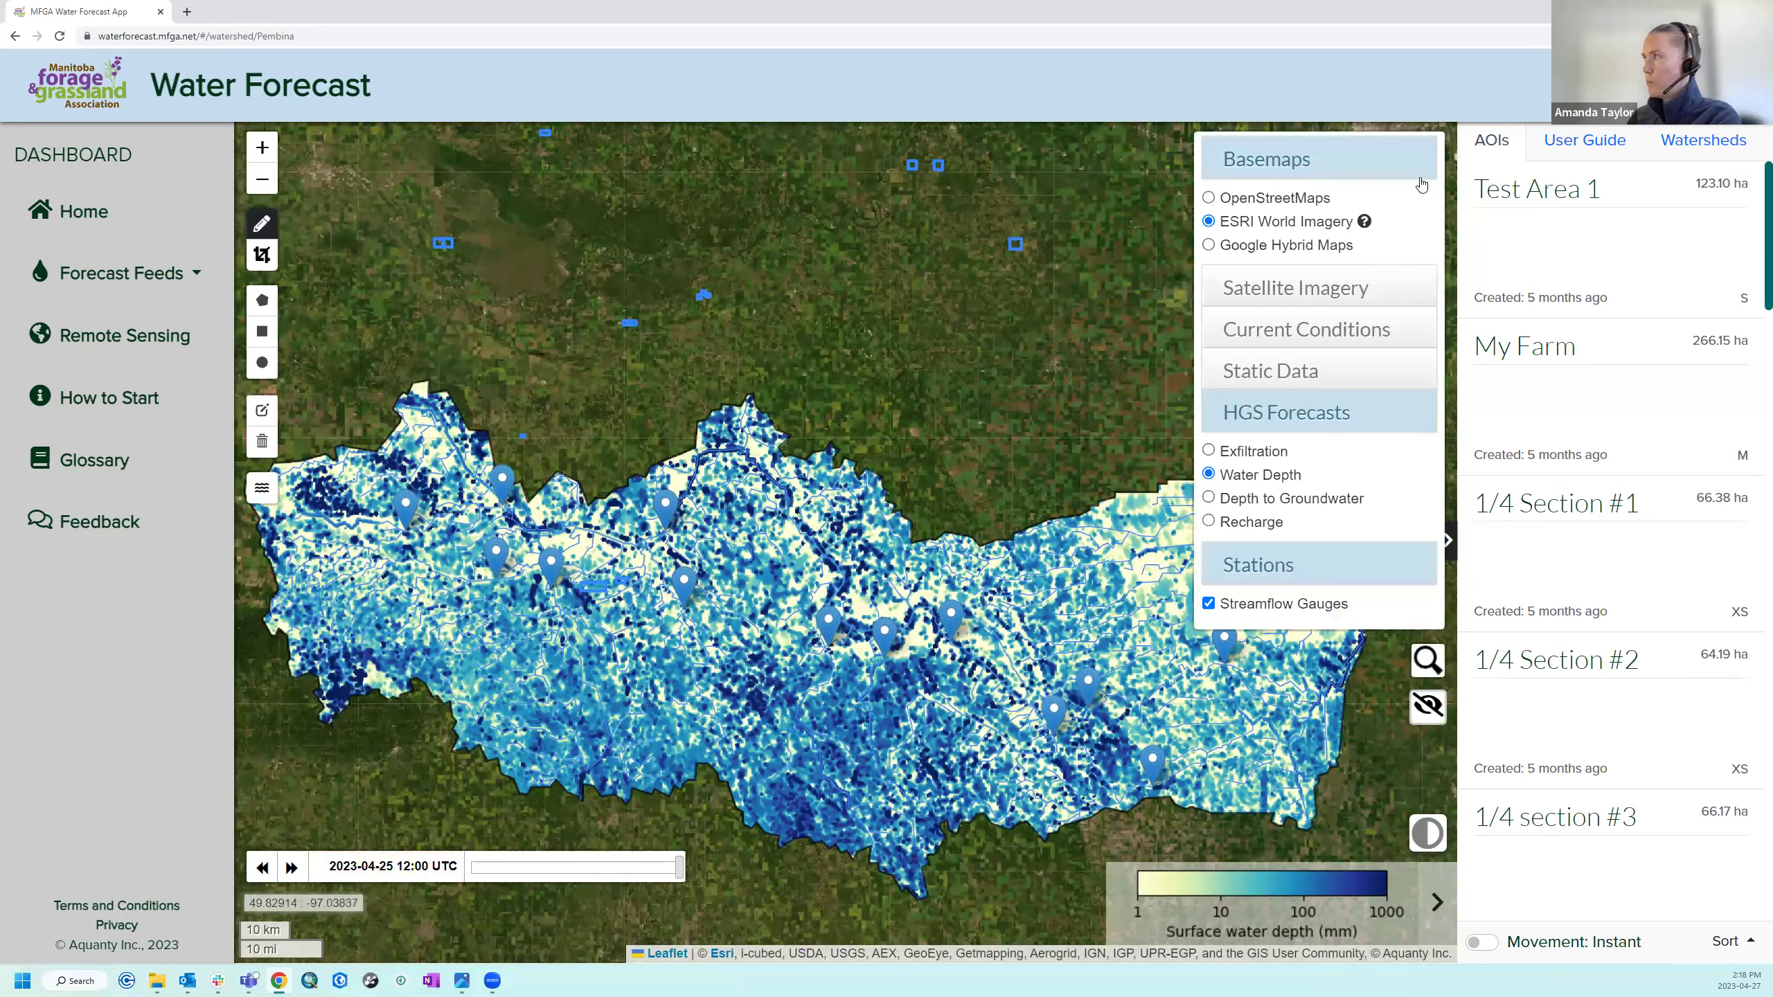
left_click(1210, 498)
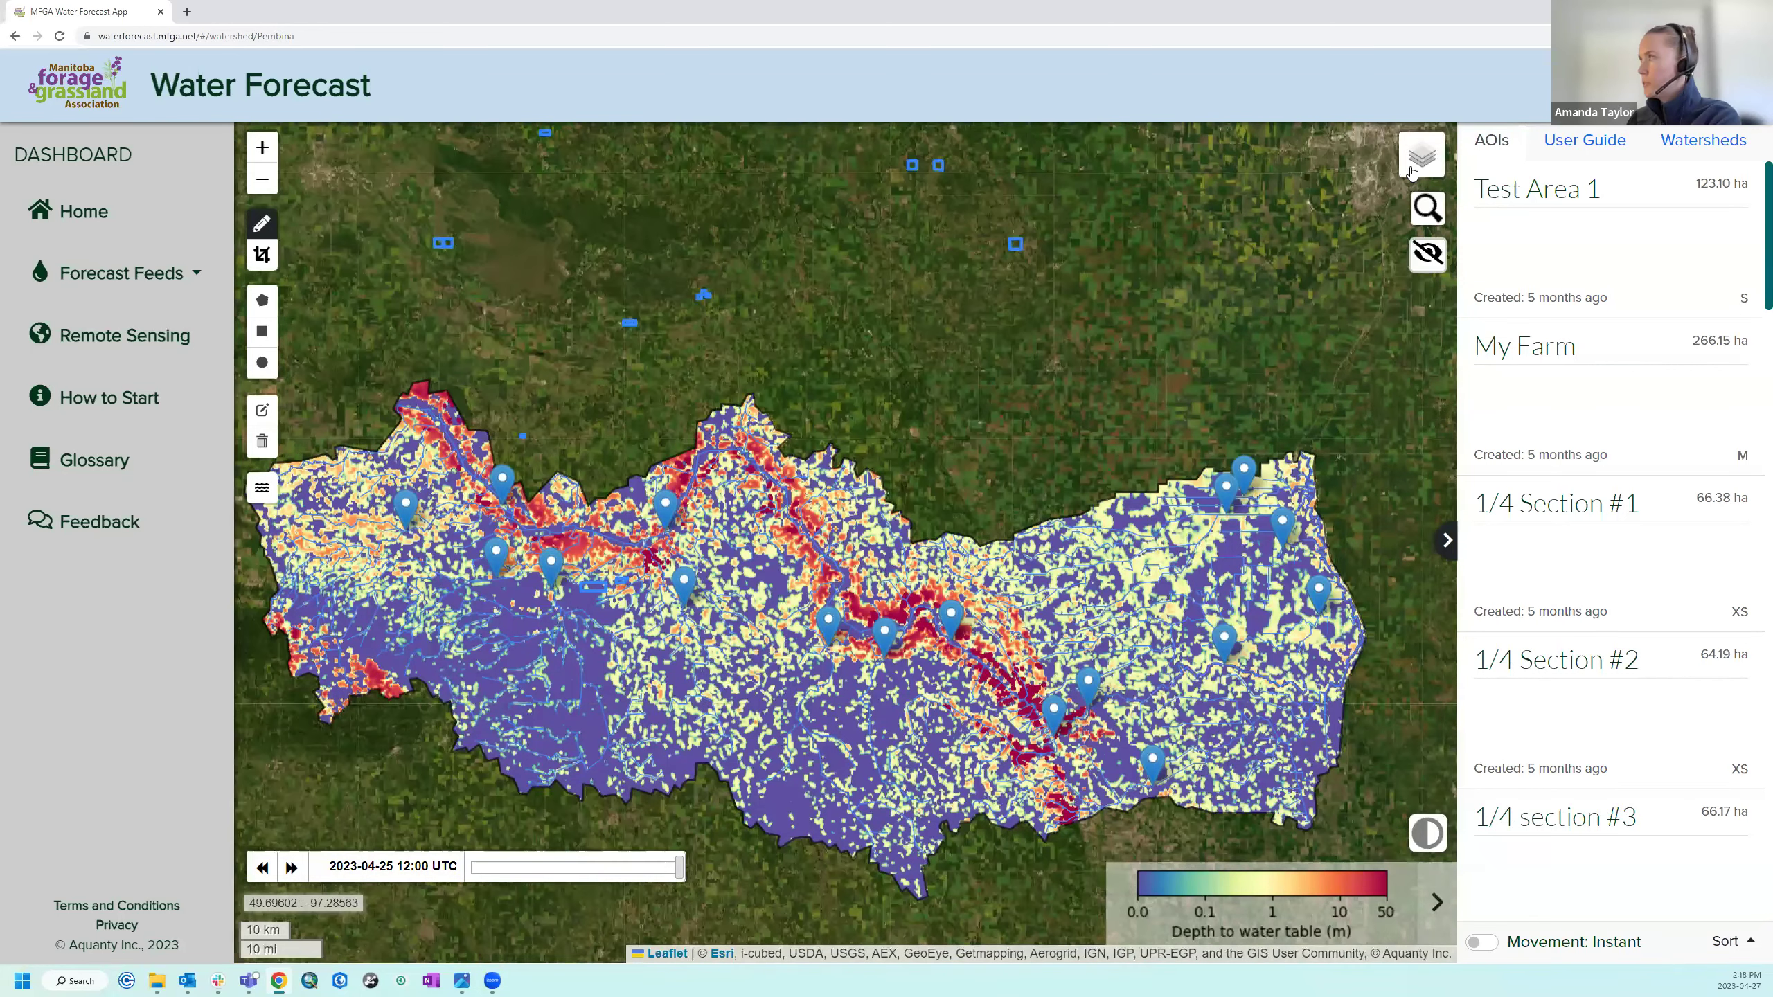
mouse_move(1412, 172)
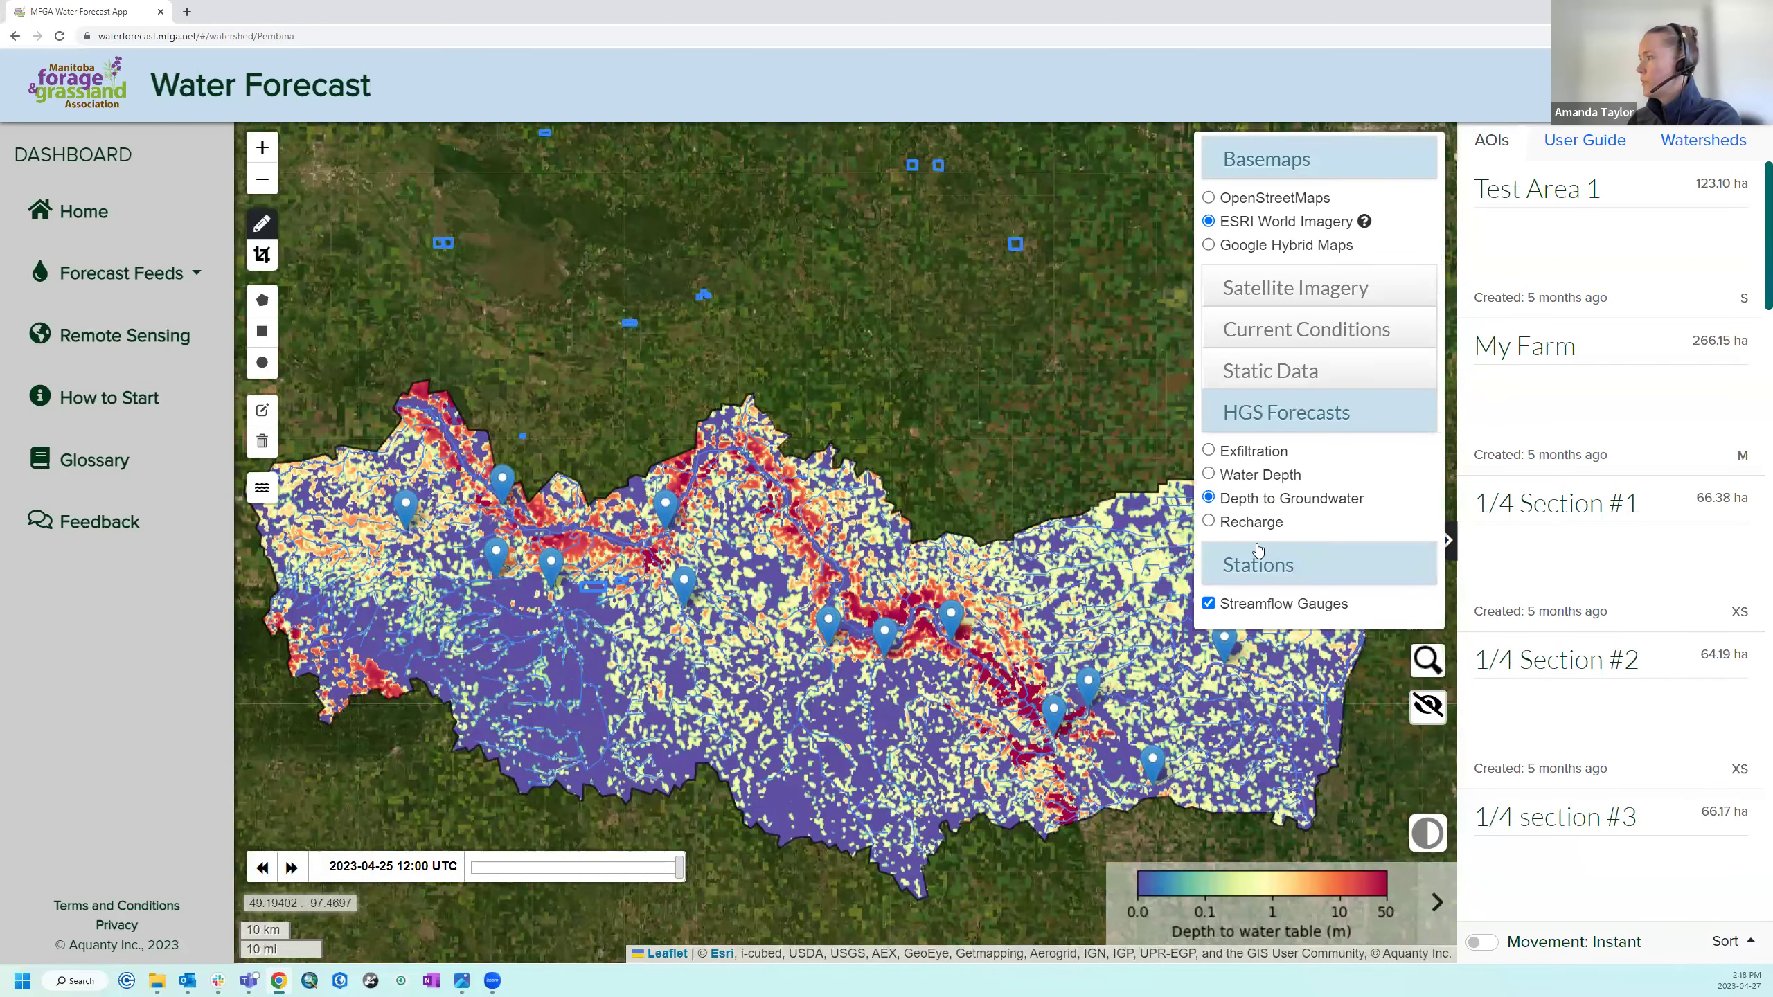
left_click(1425, 705)
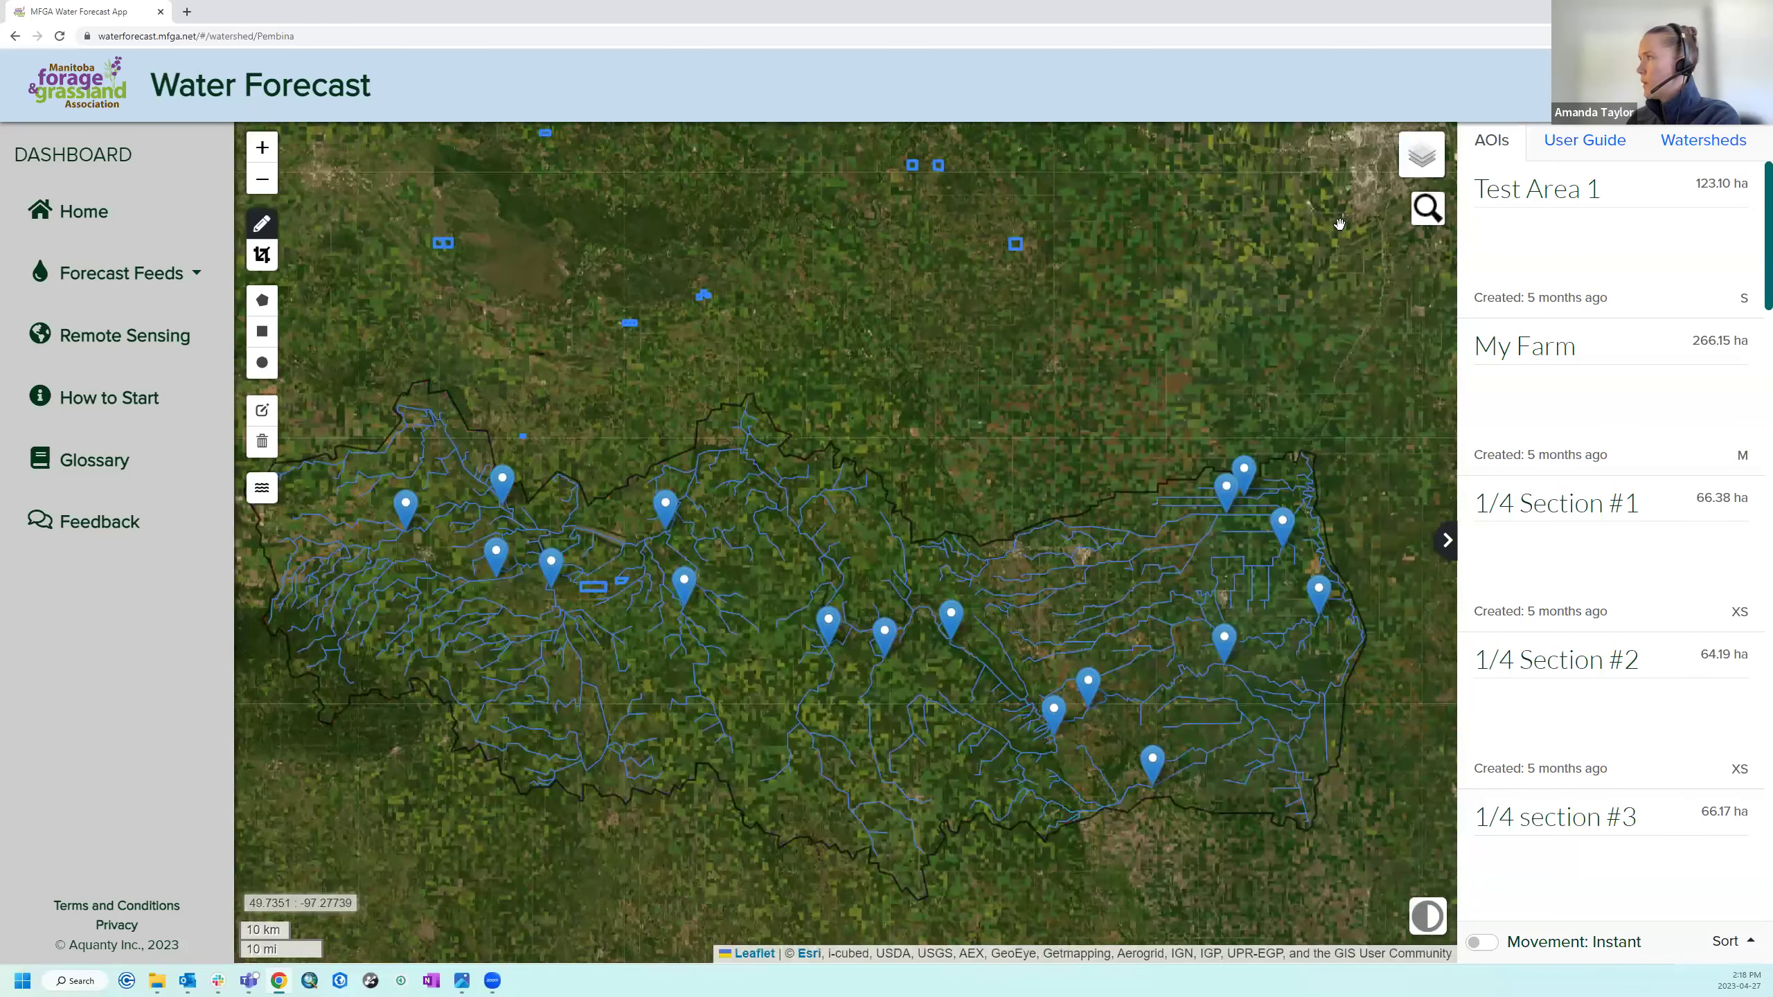
Hide the Streamflow Gauges stations on the map and show them again.
left_click_drag(922, 427, 906, 385)
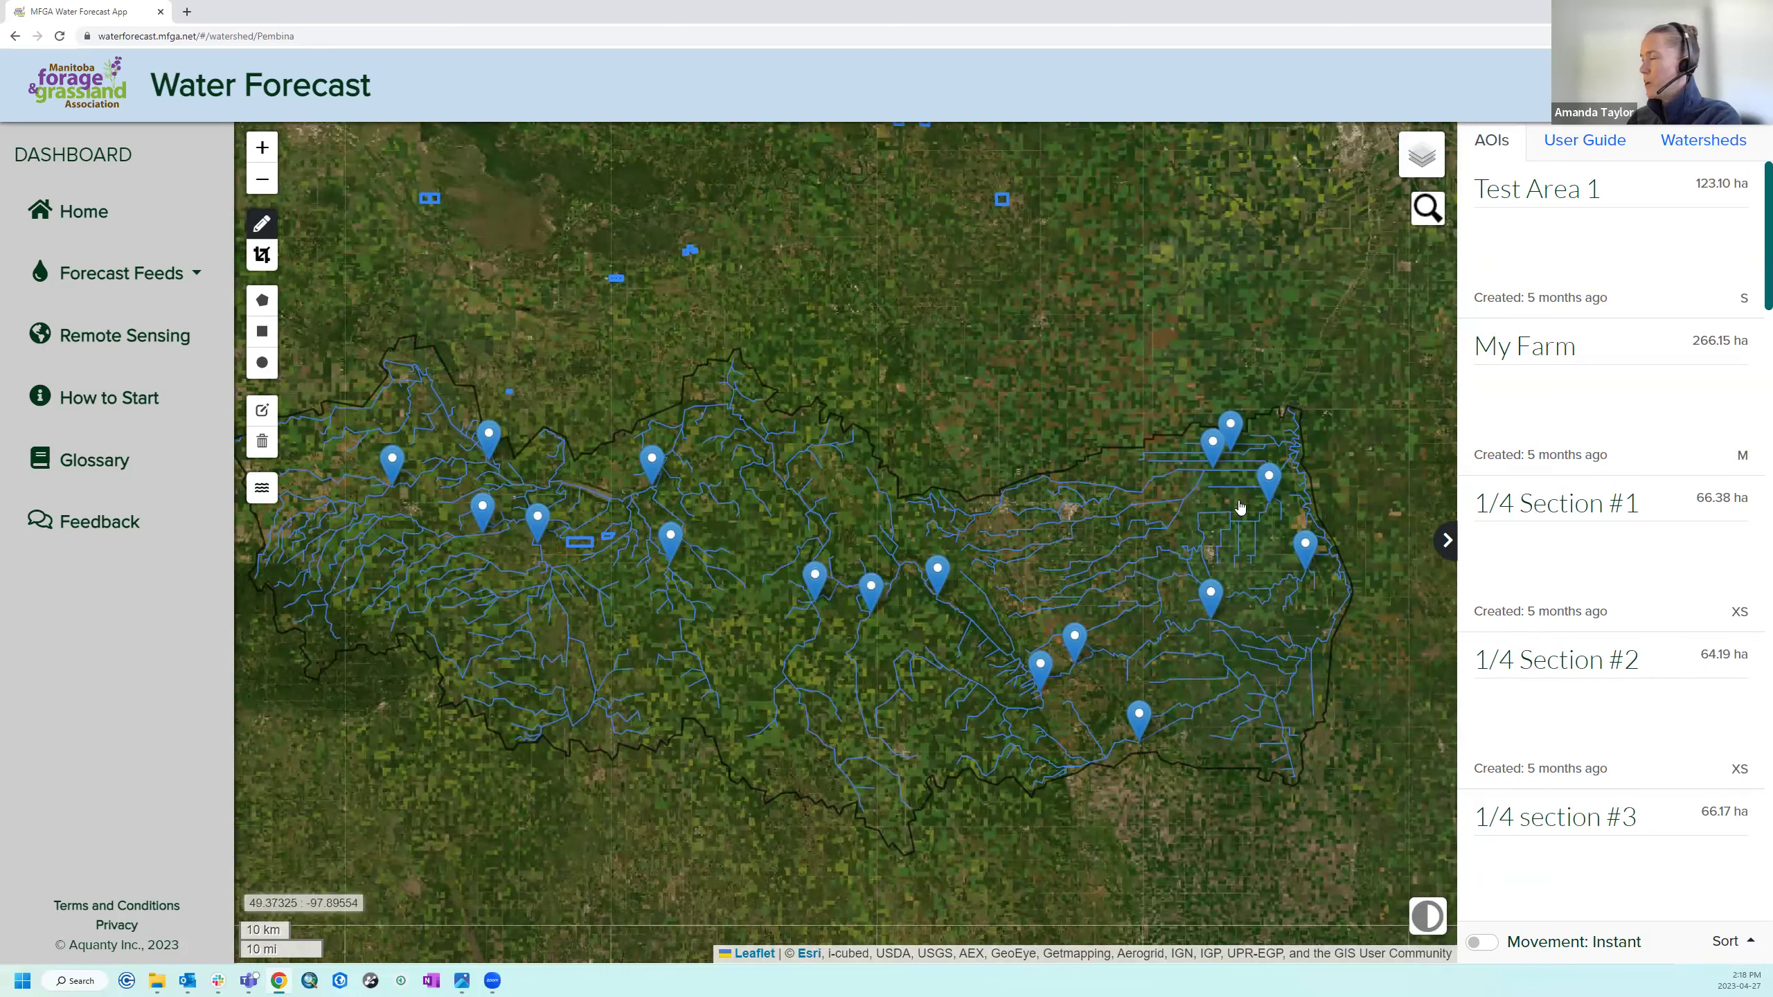
mouse_move(1424, 153)
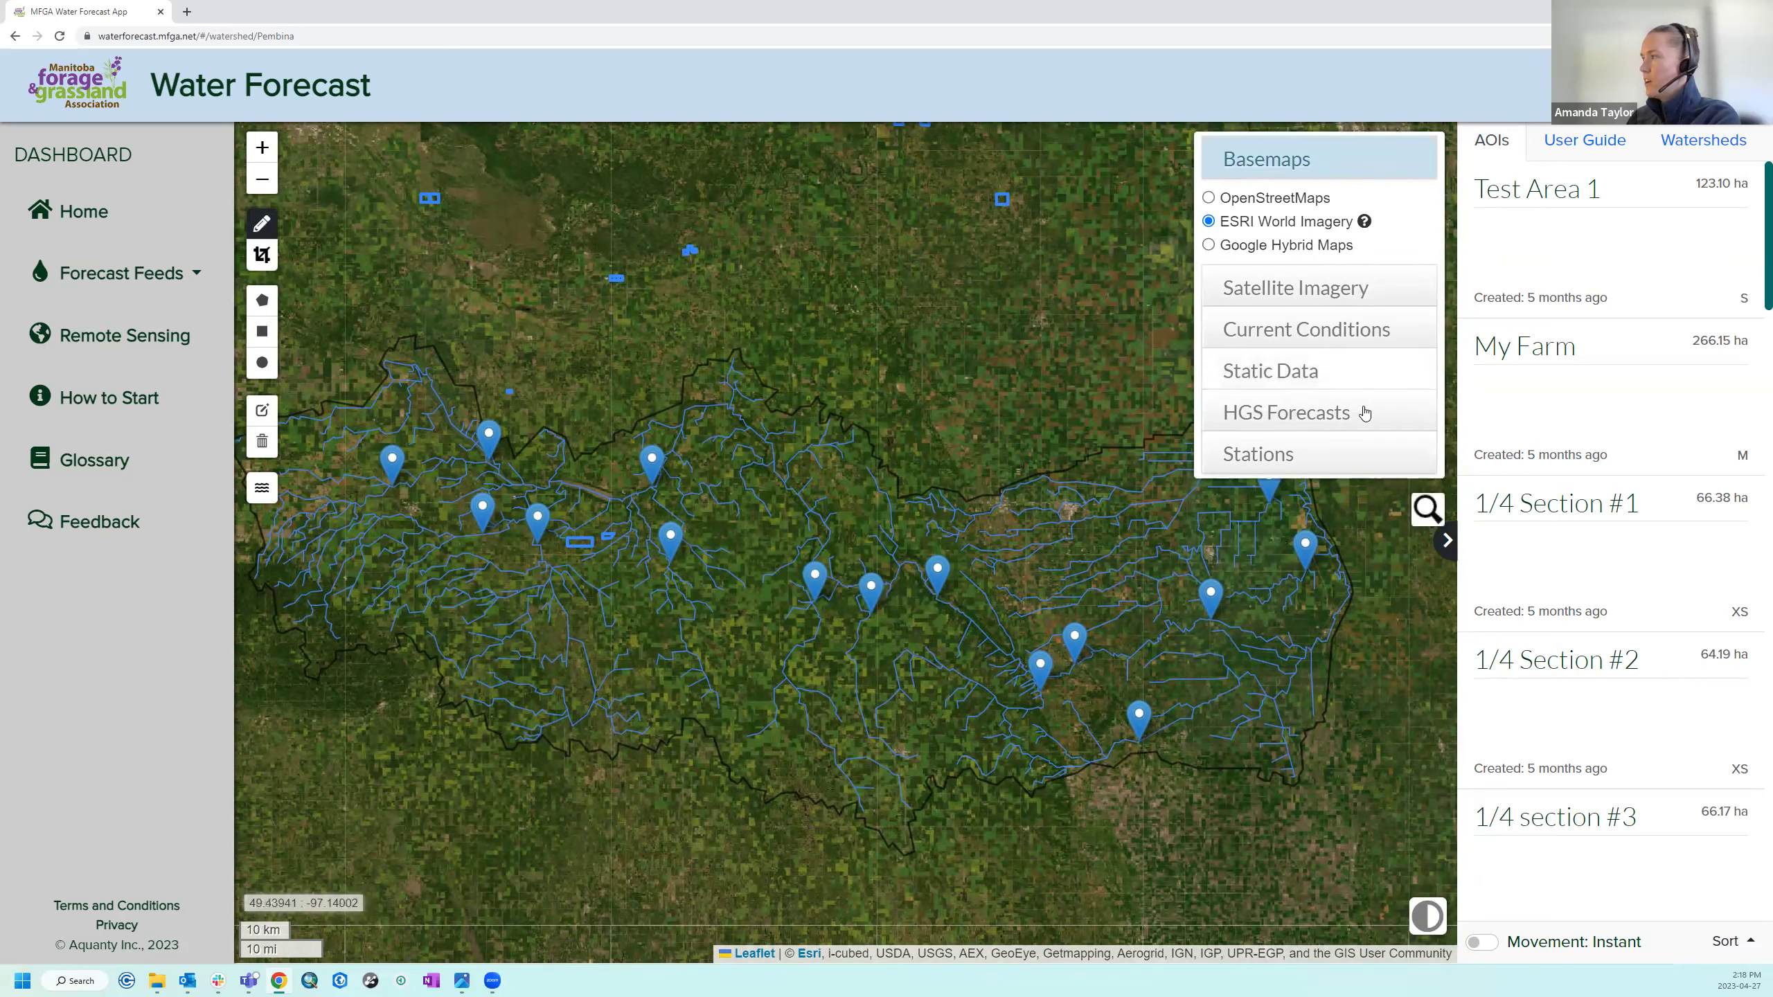
left_click(1362, 461)
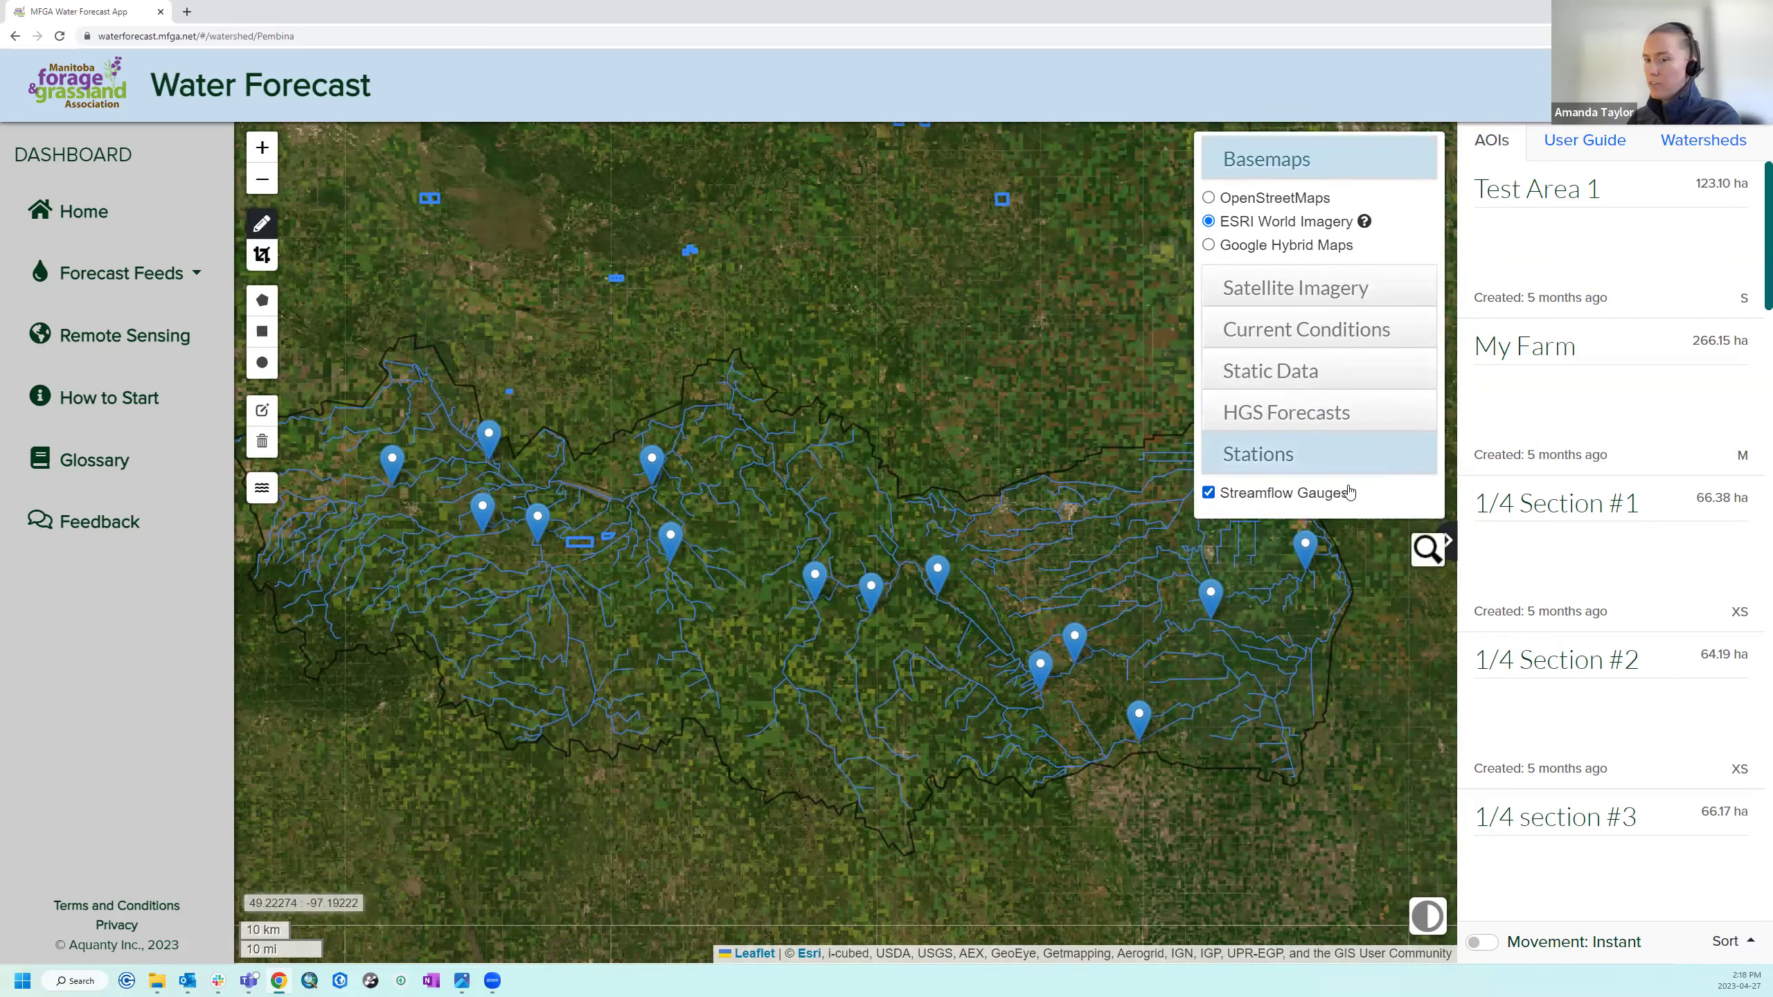
left_click(1209, 493)
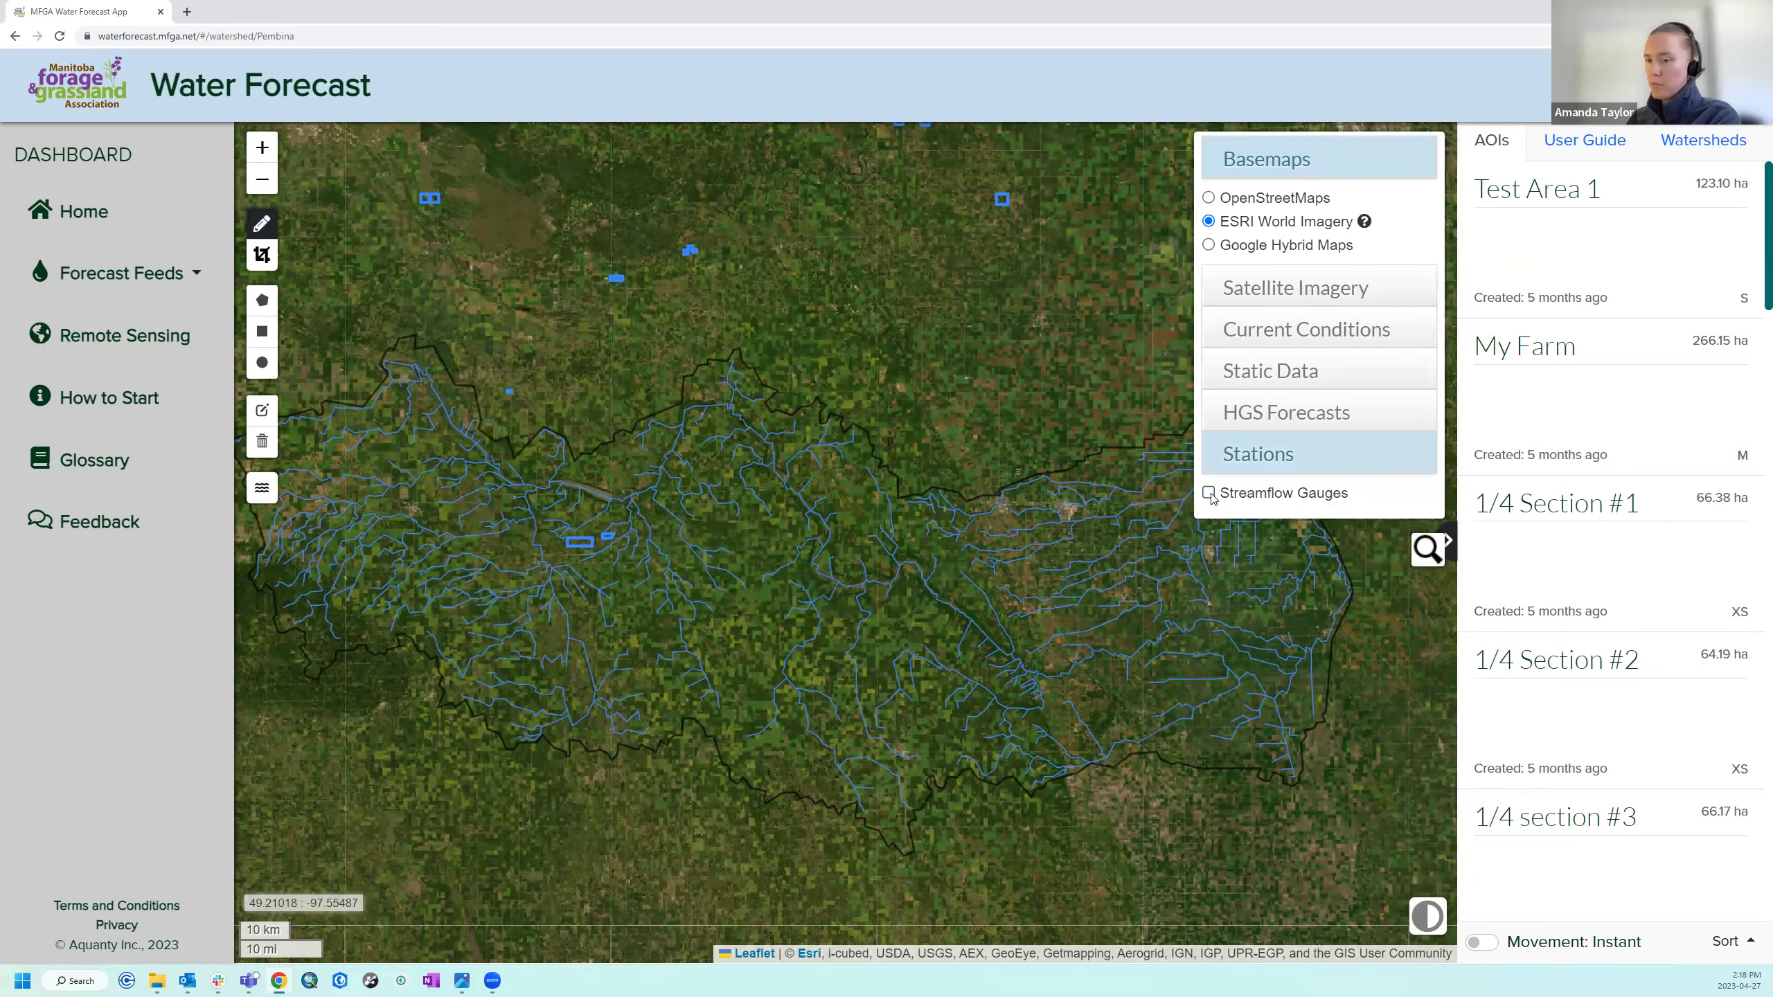
left_click(1209, 493)
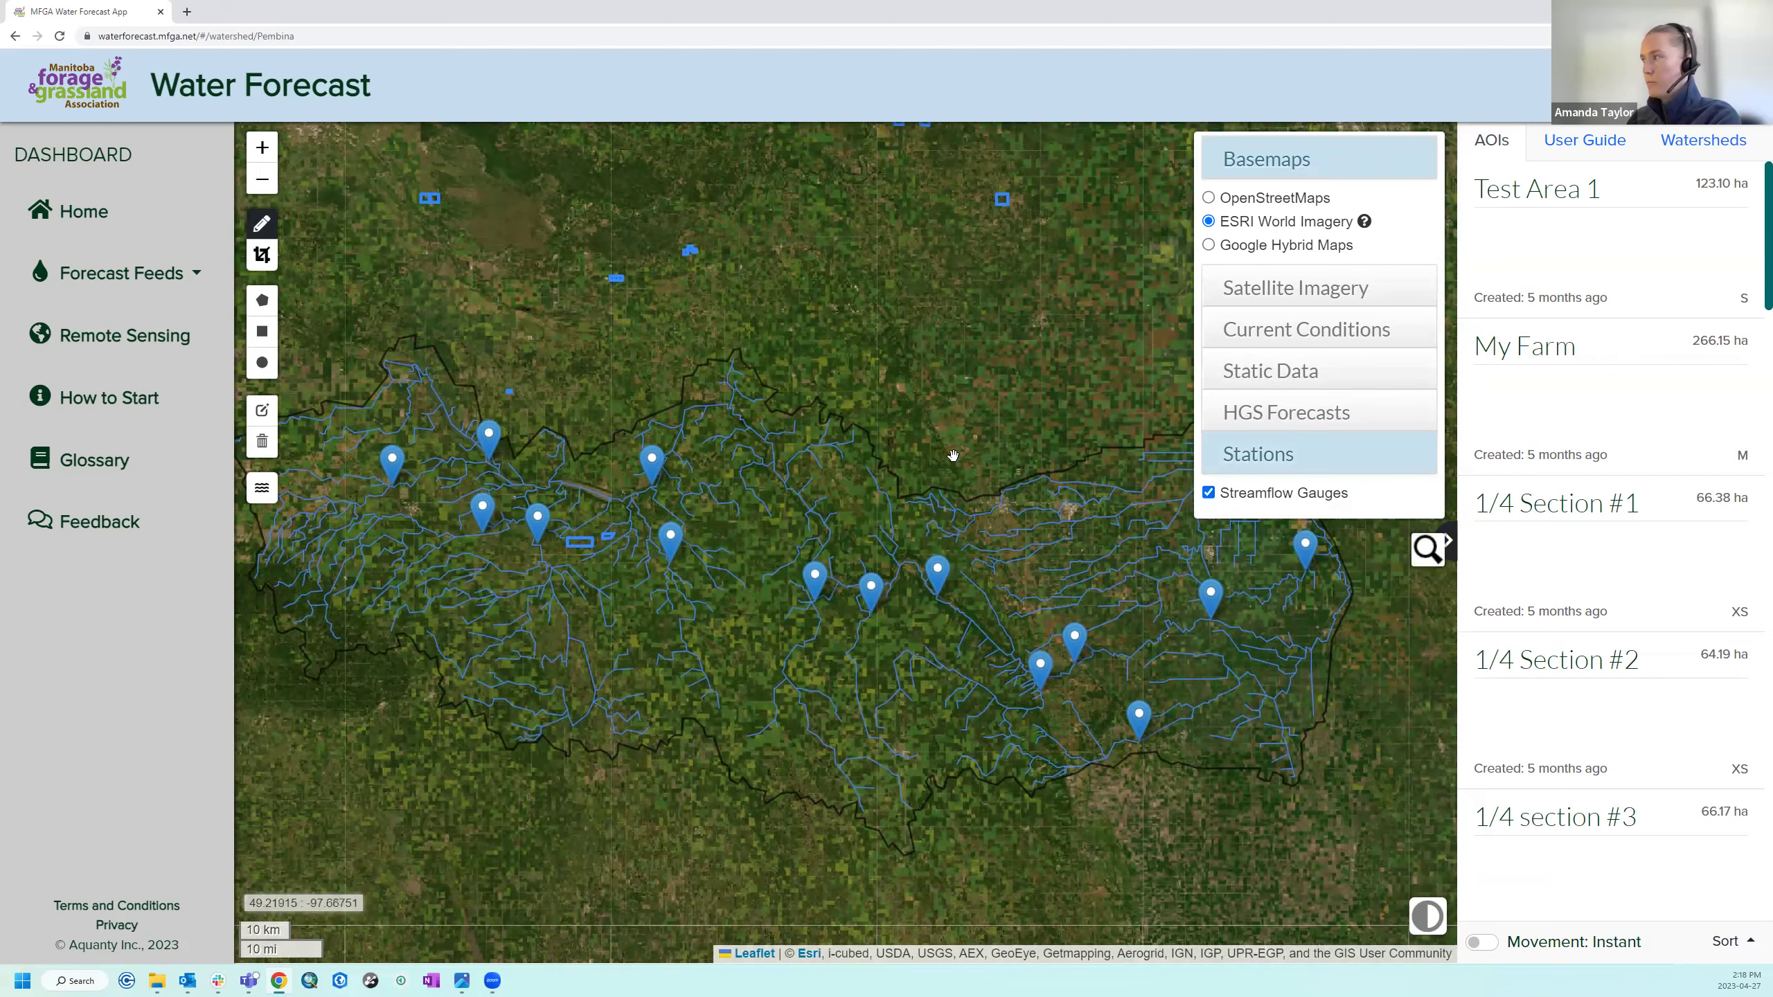
Open the Pembina River below Crystal Creek station and review its Station Metadata and Hydrologic Forecast.
left_click_drag(738, 318, 930, 364)
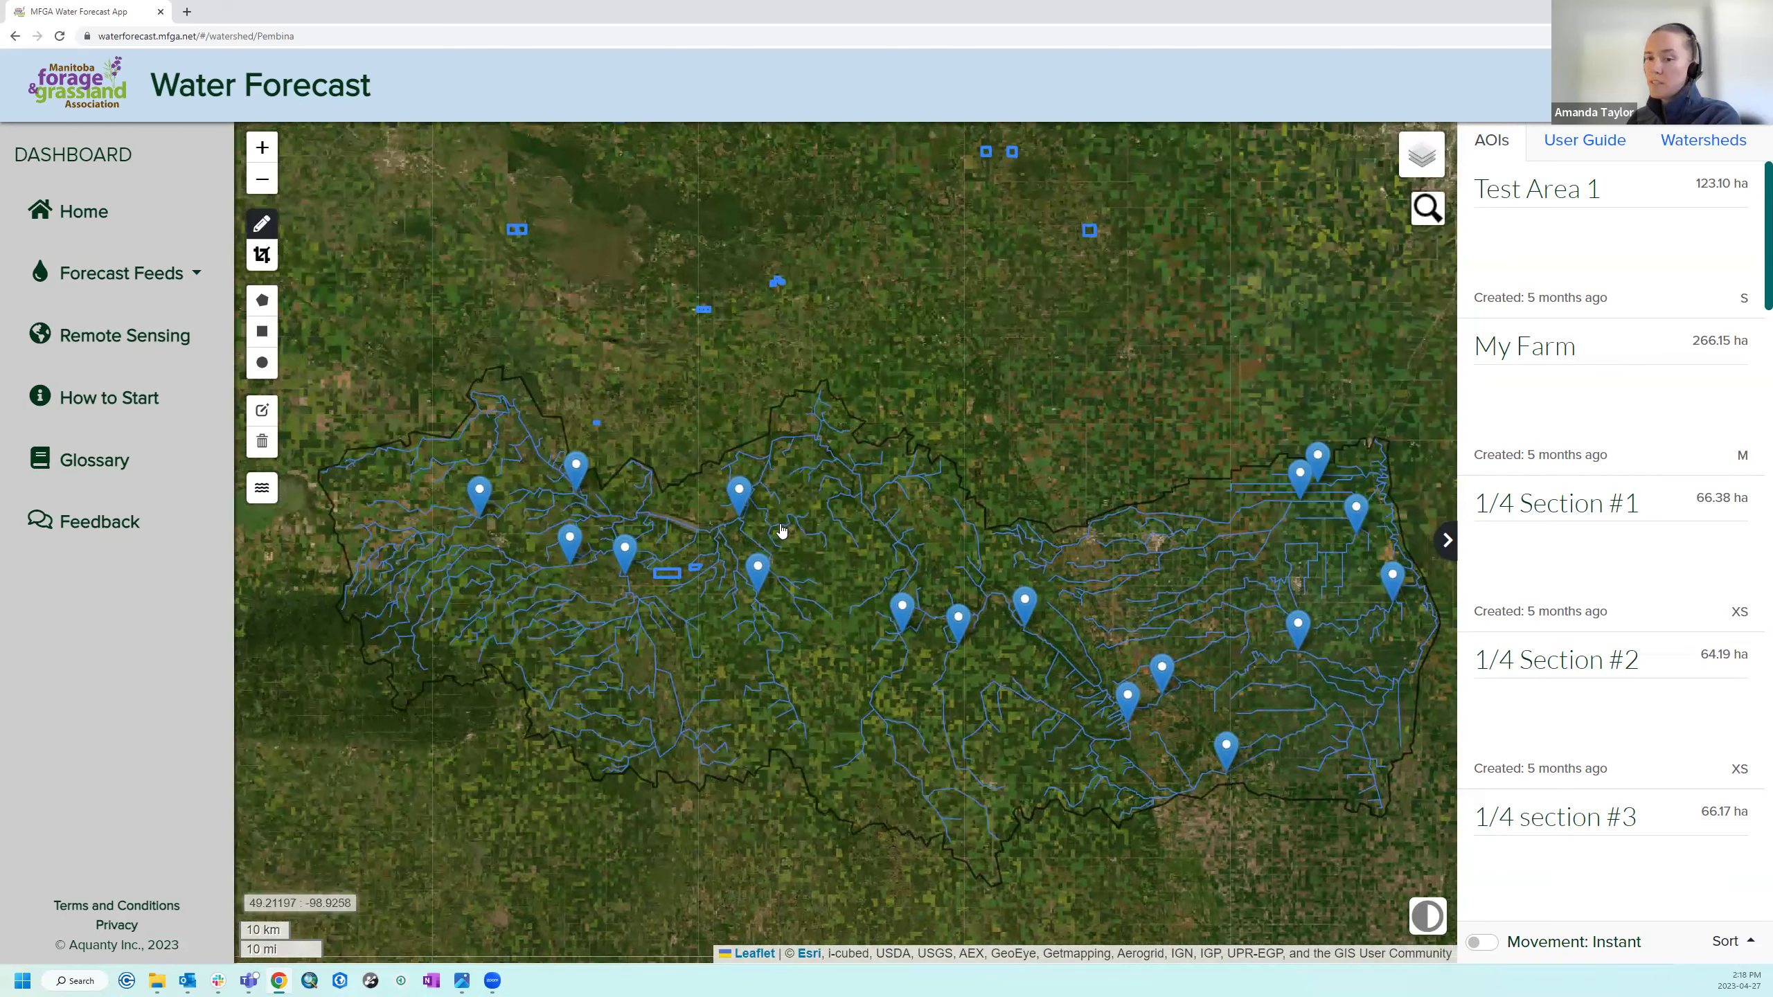
left_click(741, 499)
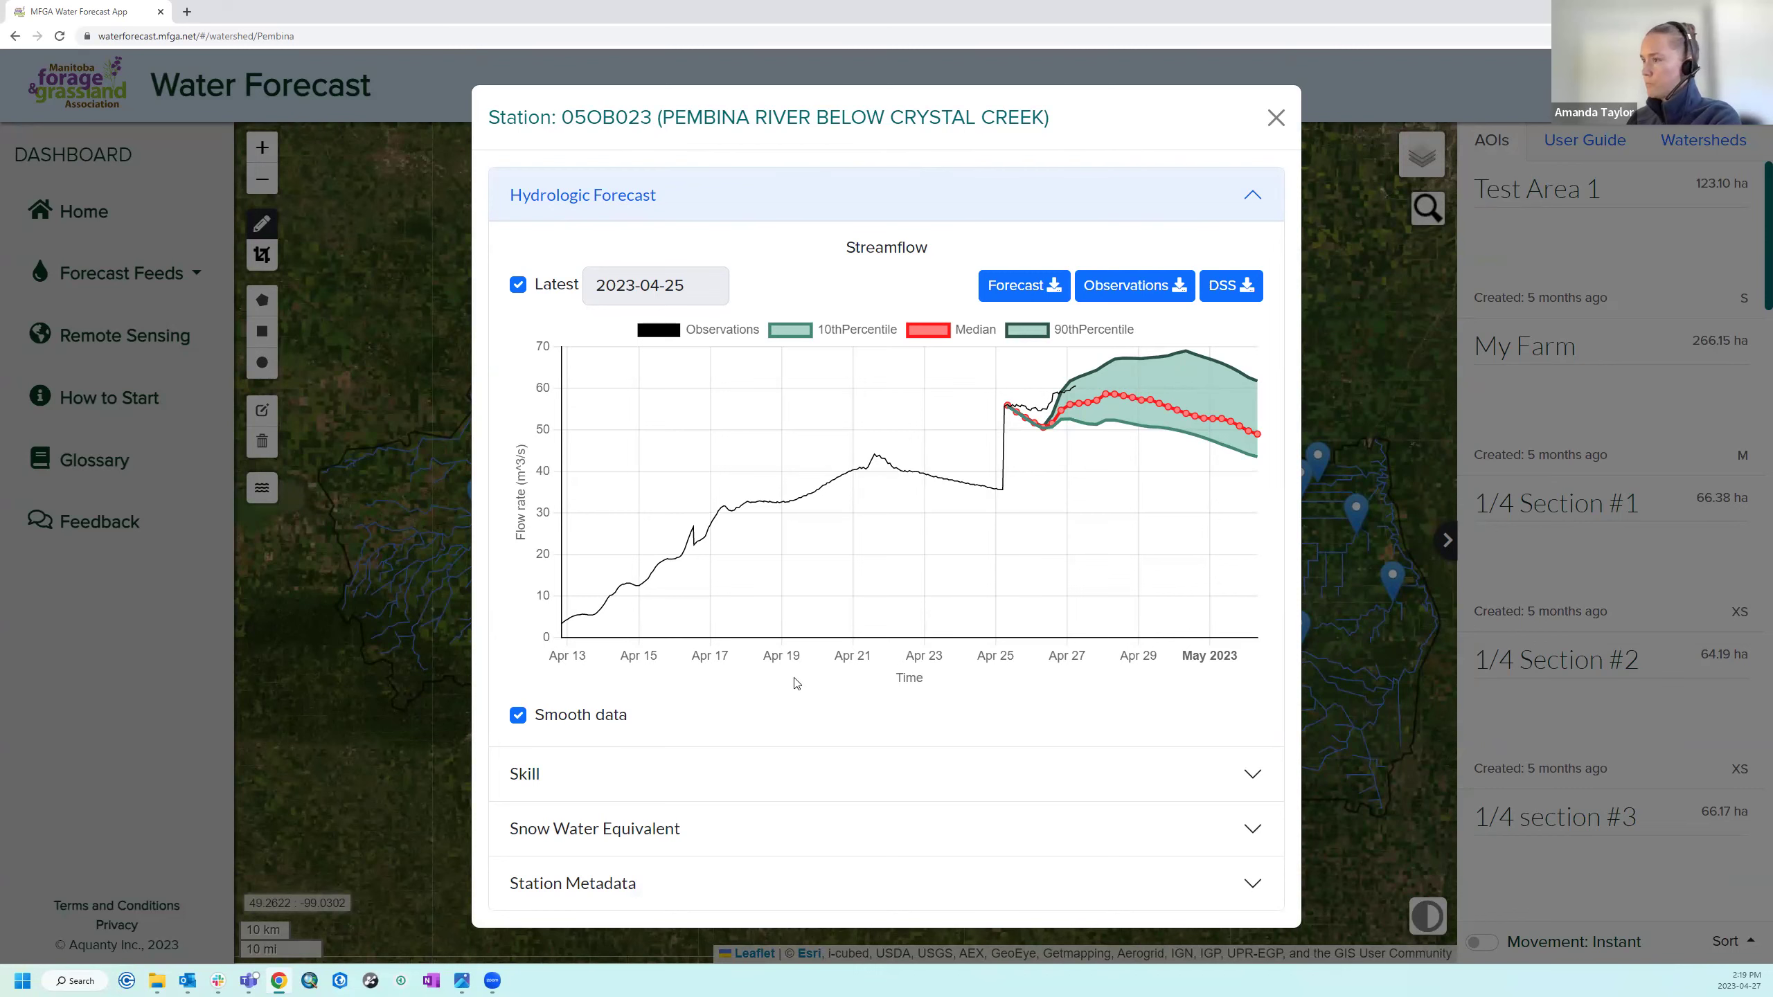
left_click(670, 883)
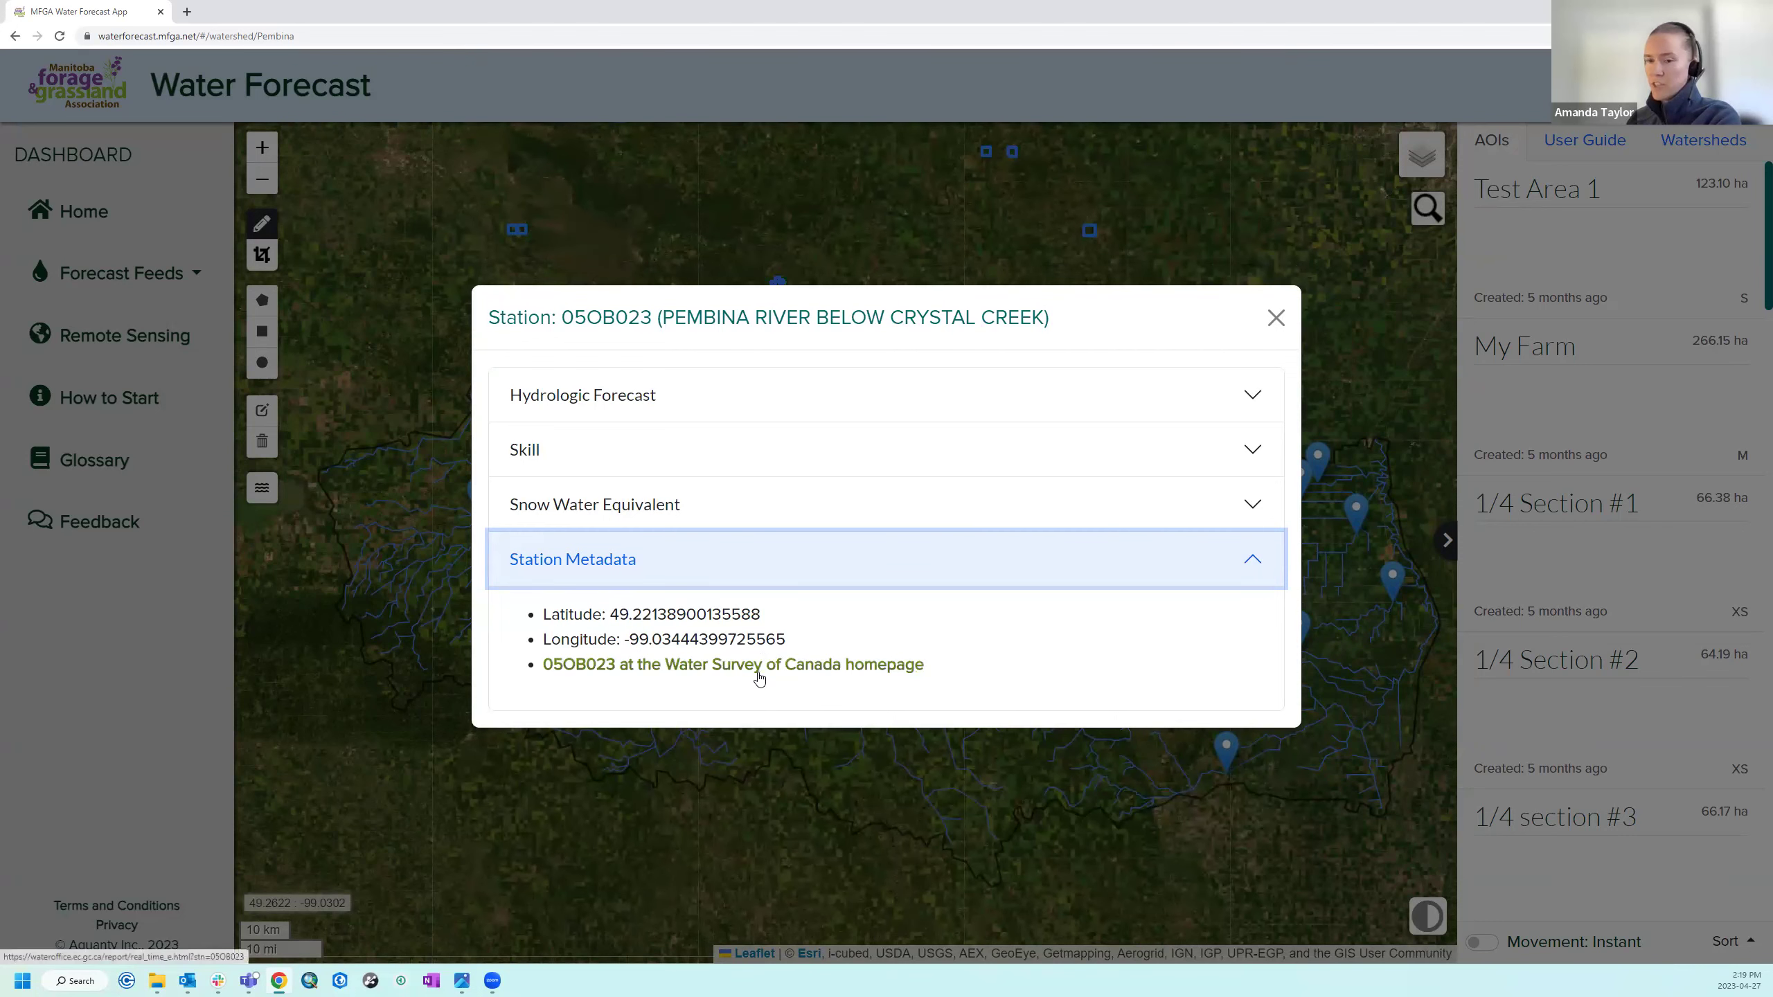
left_click(676, 398)
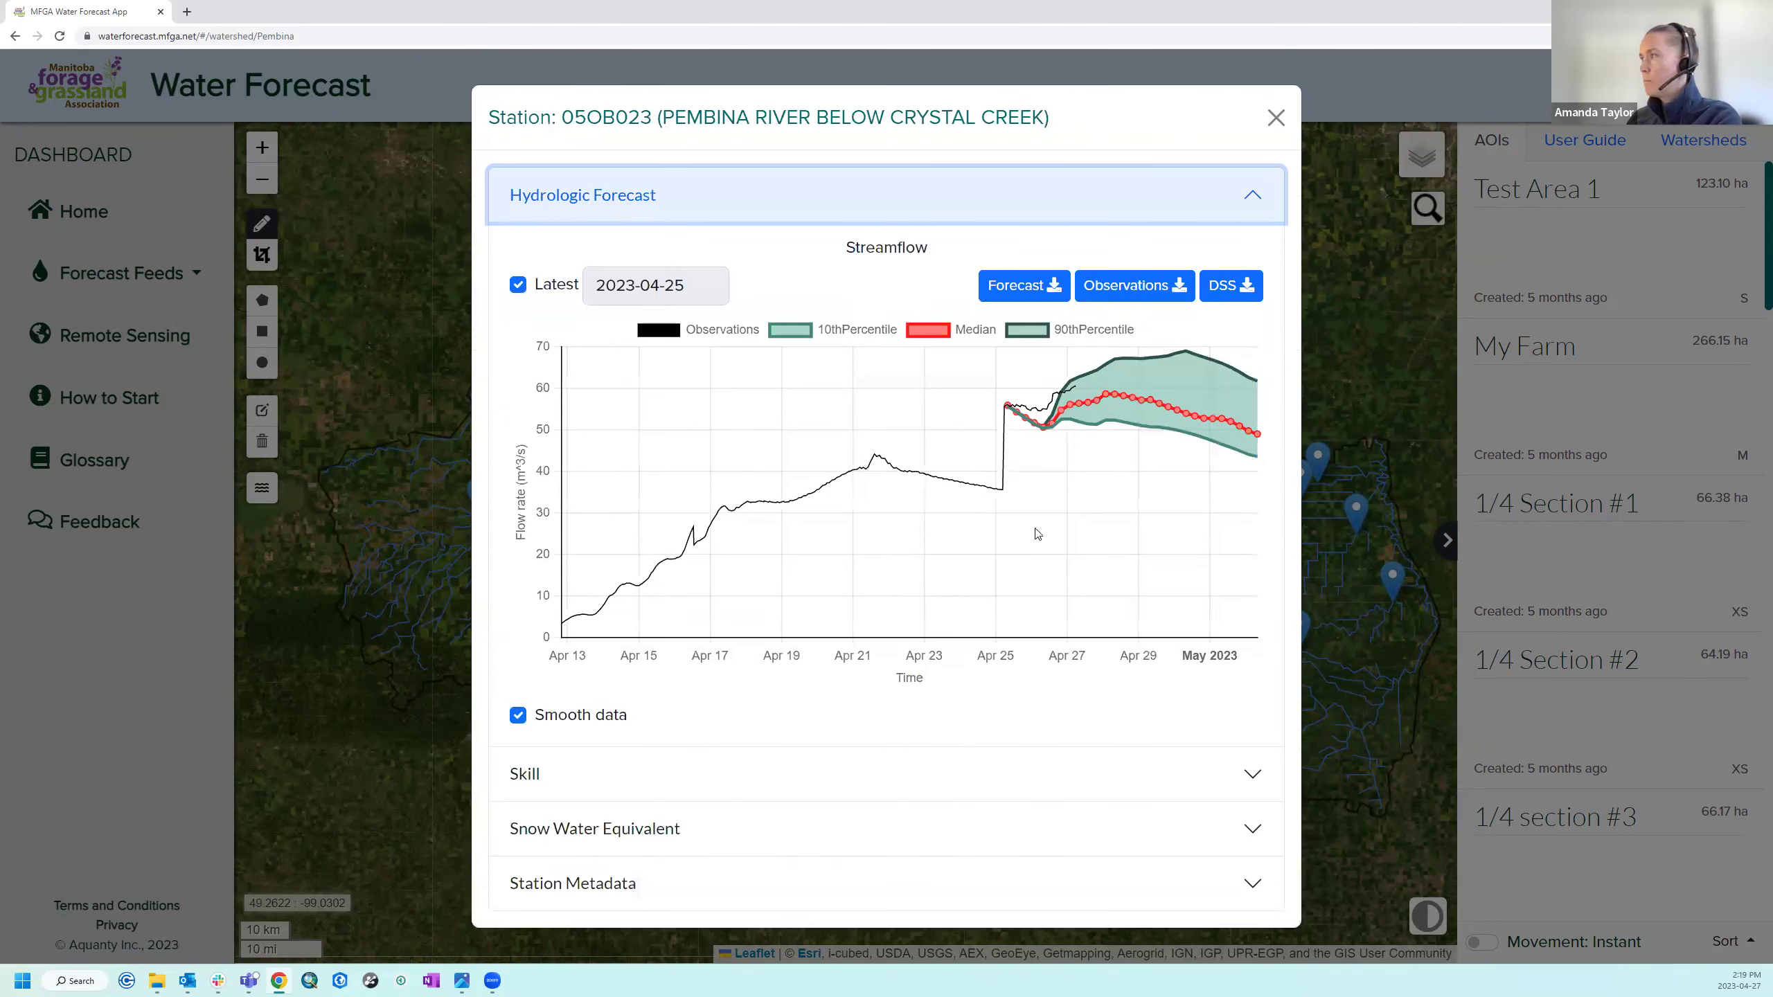
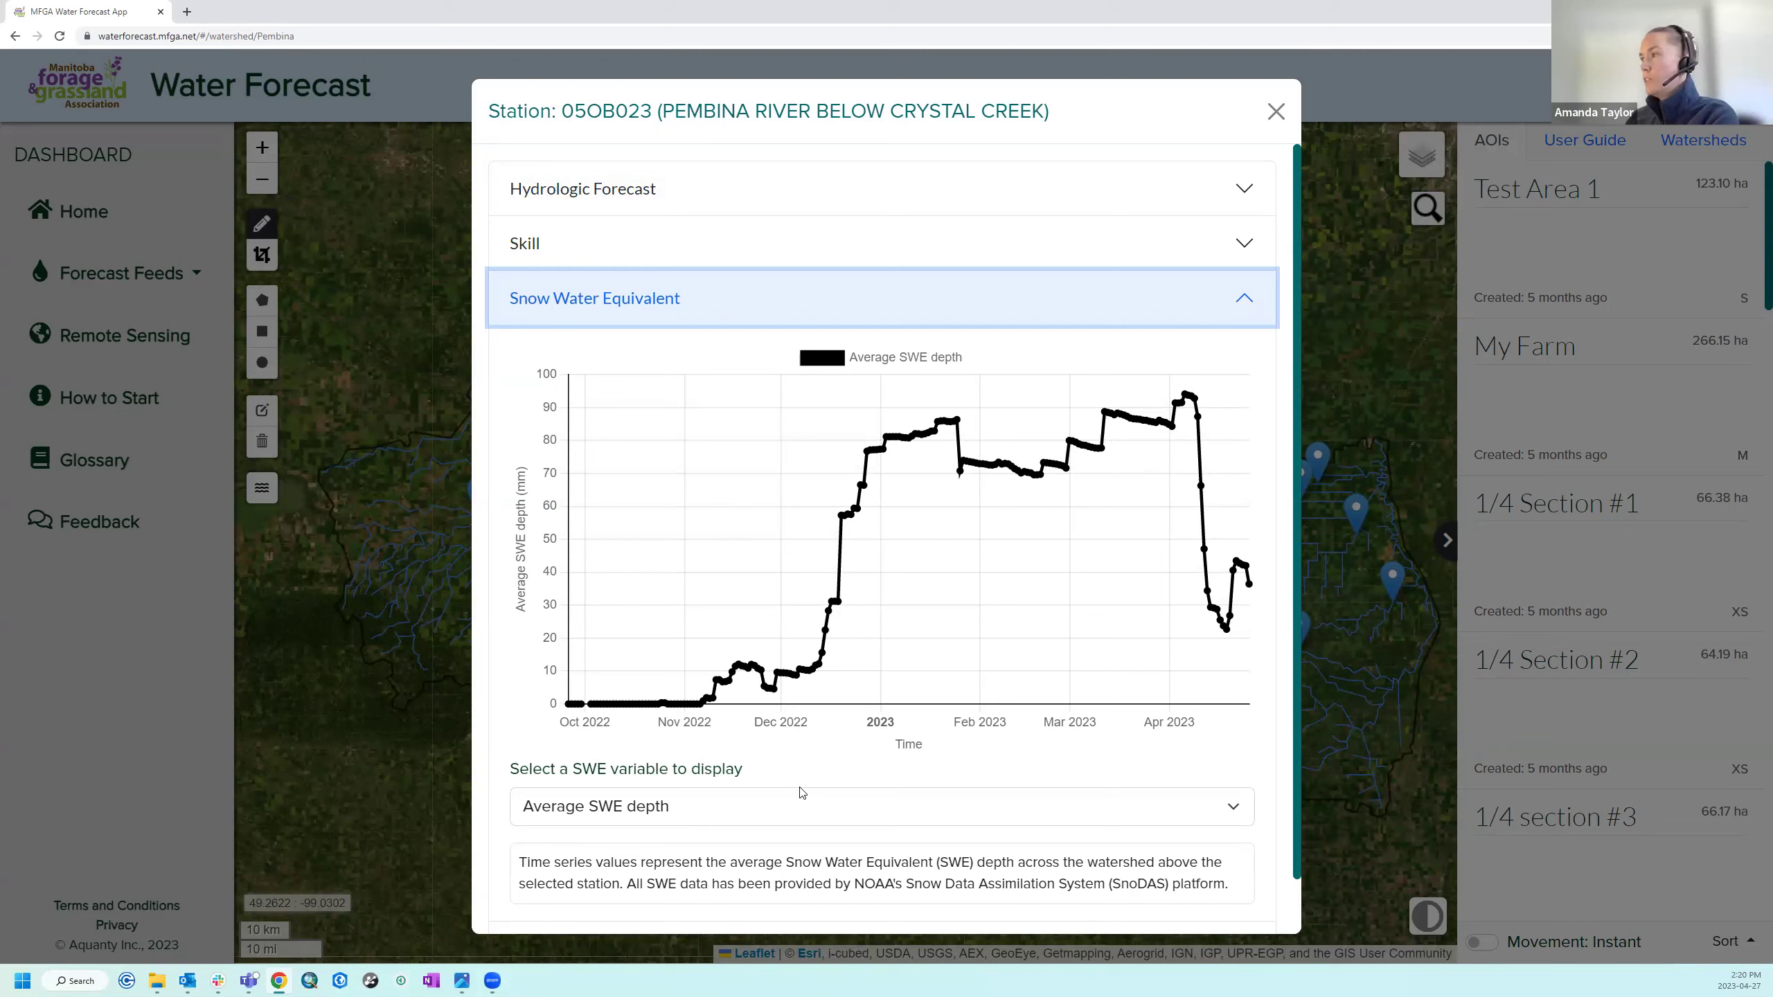
Examine the station's average snow water equivalent depth curve from the start of winter through April 2023.
mouse_move(705, 709)
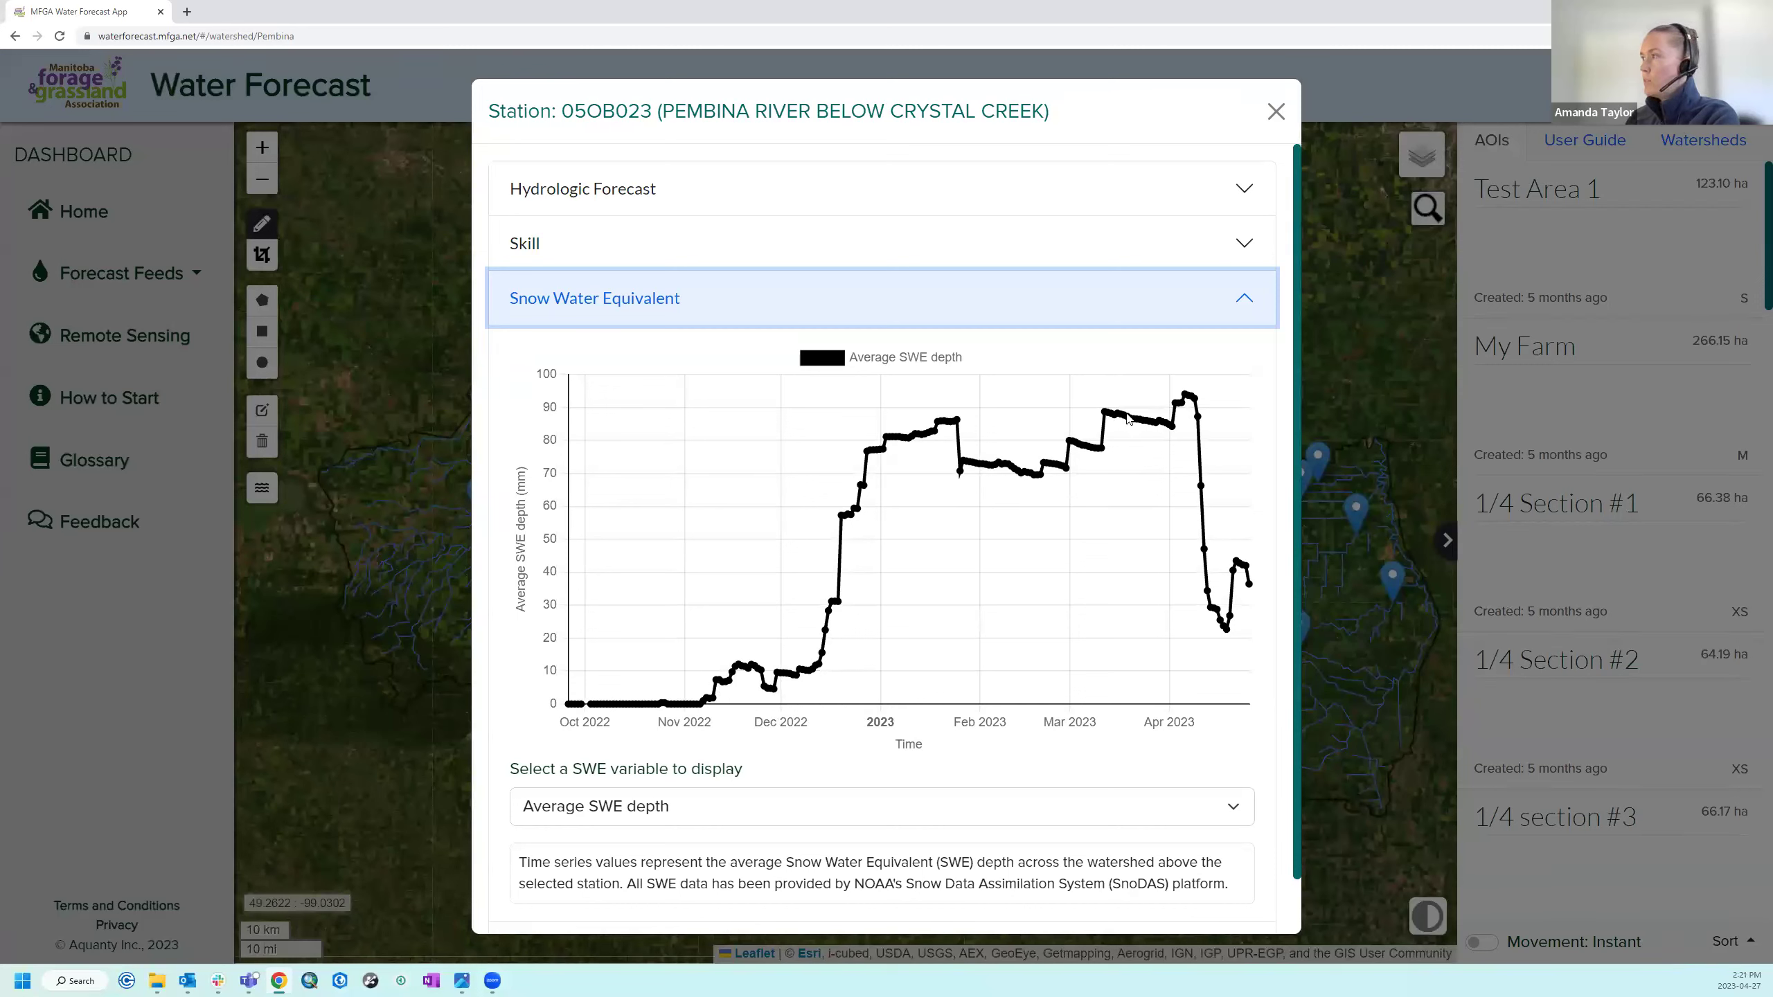
mouse_move(1190, 401)
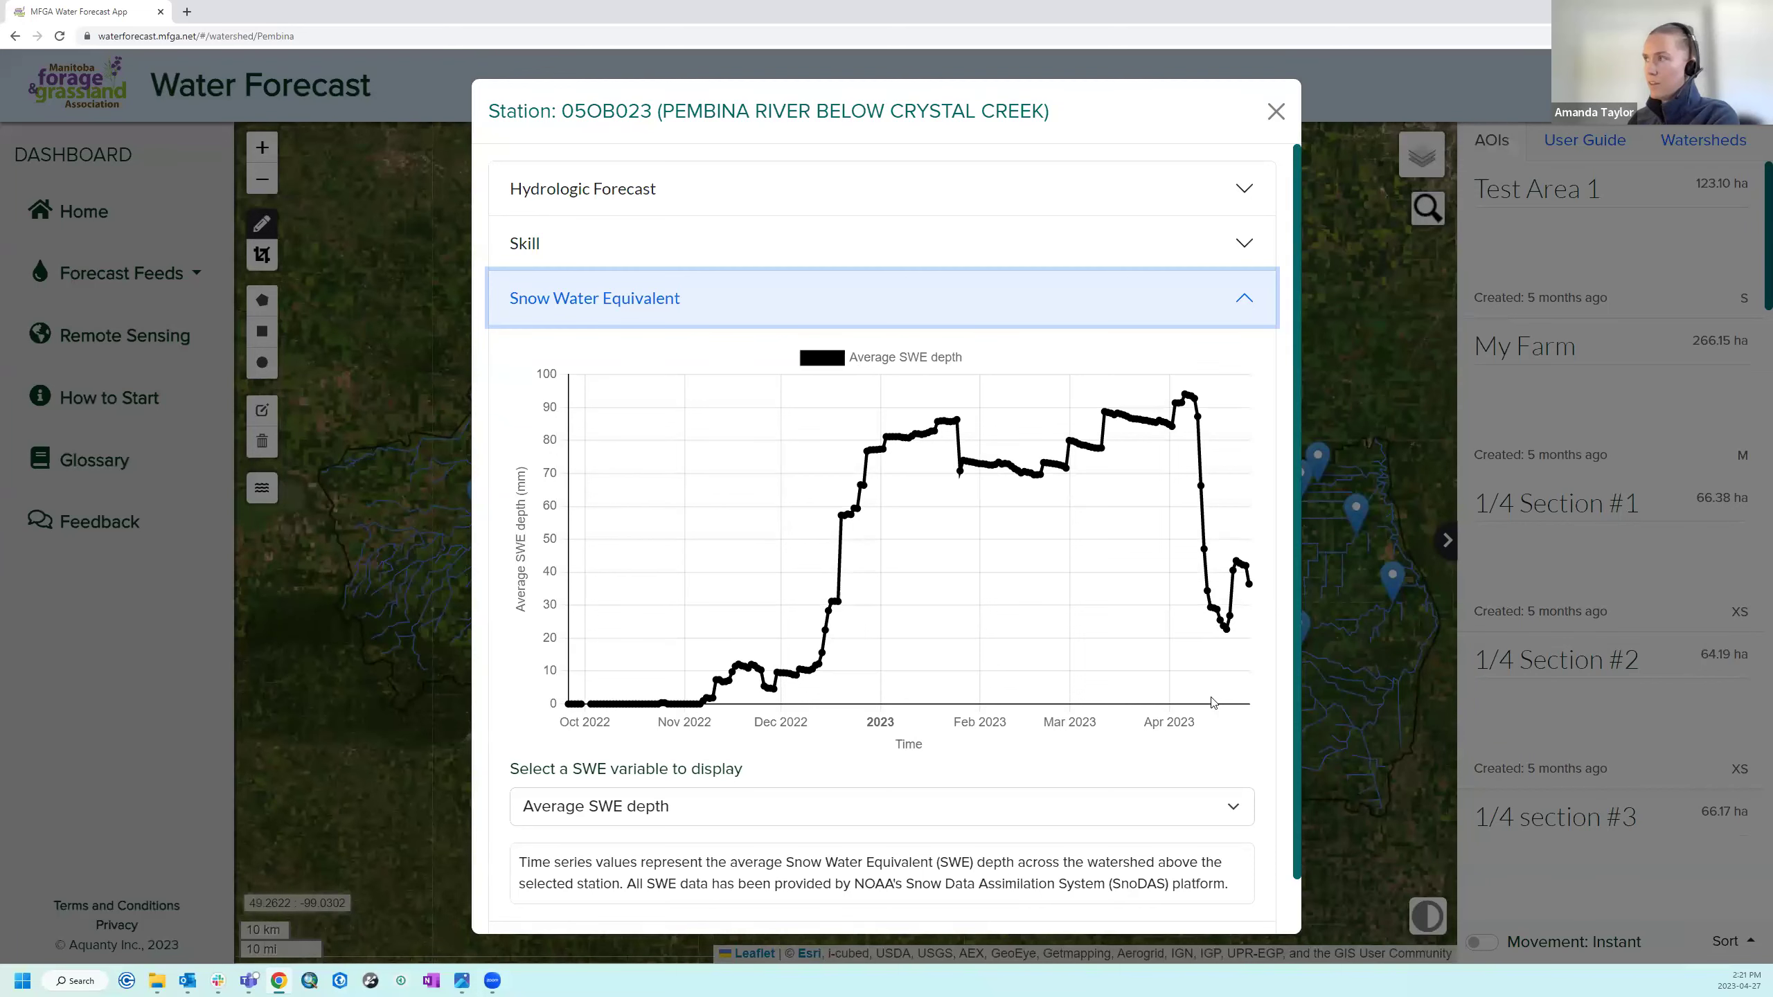
Display the station's hydrologic forecast for 2023-04-05 instead of the latest one and compare it with the observations.
left_click(785, 208)
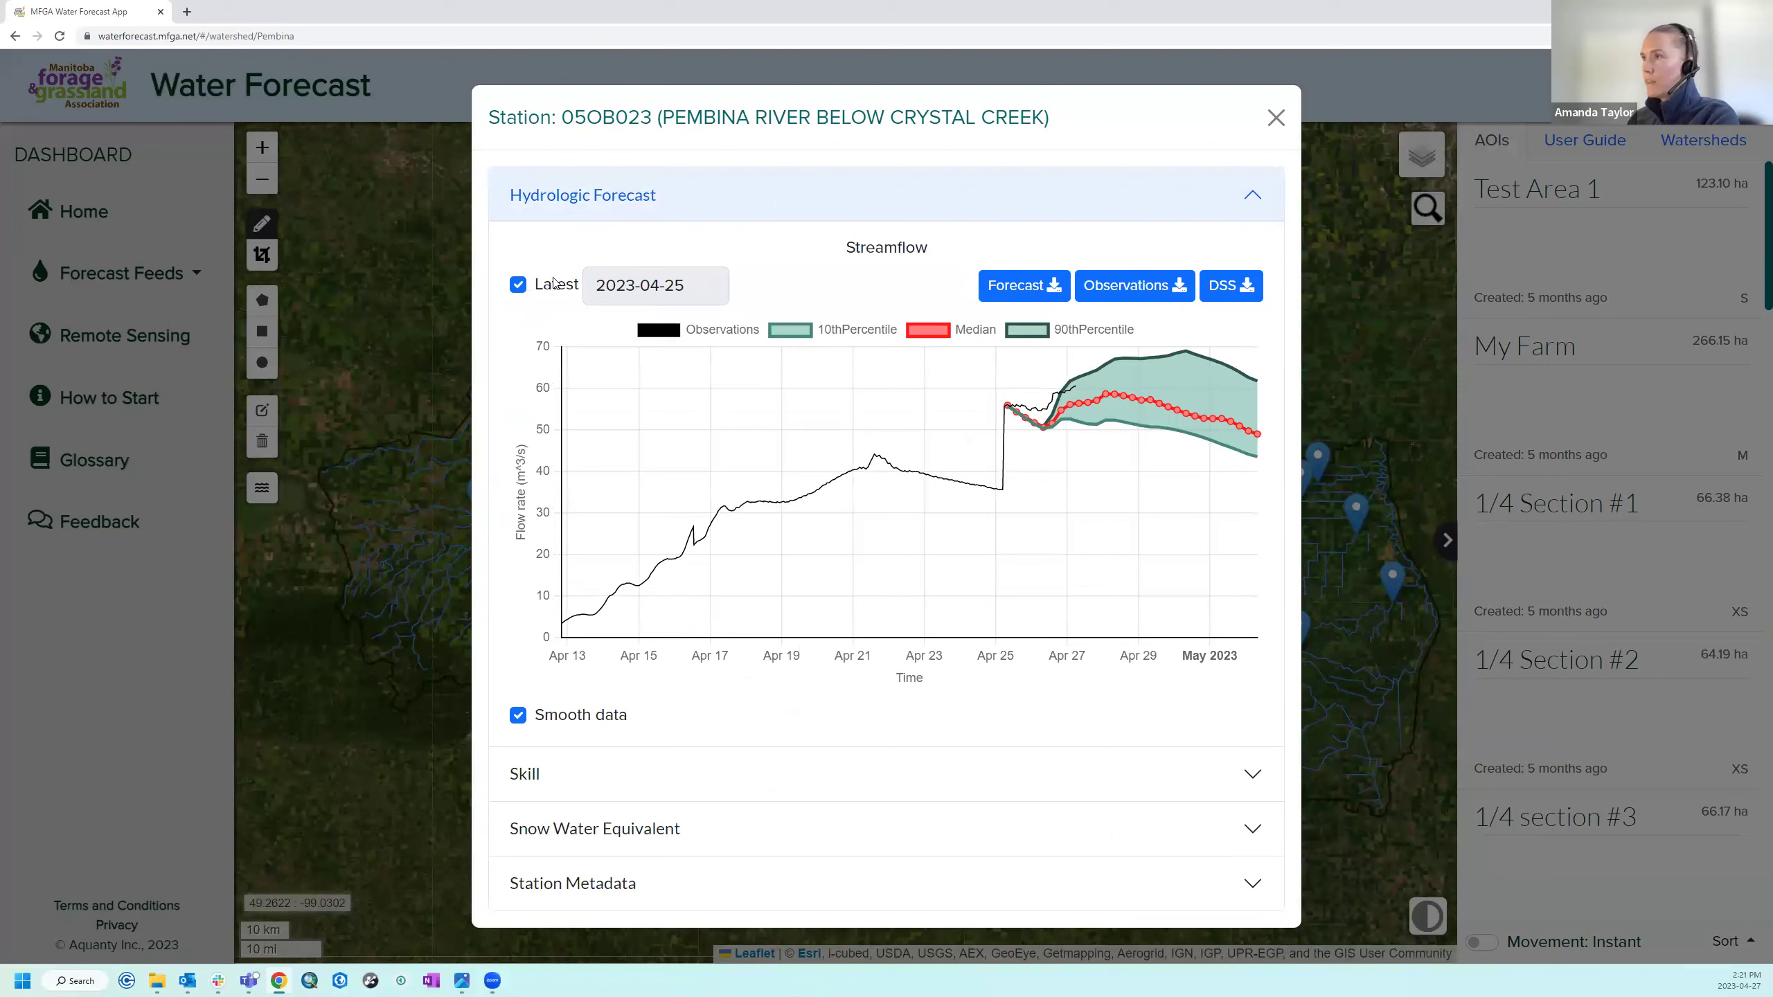
left_click(517, 284)
left_click(614, 285)
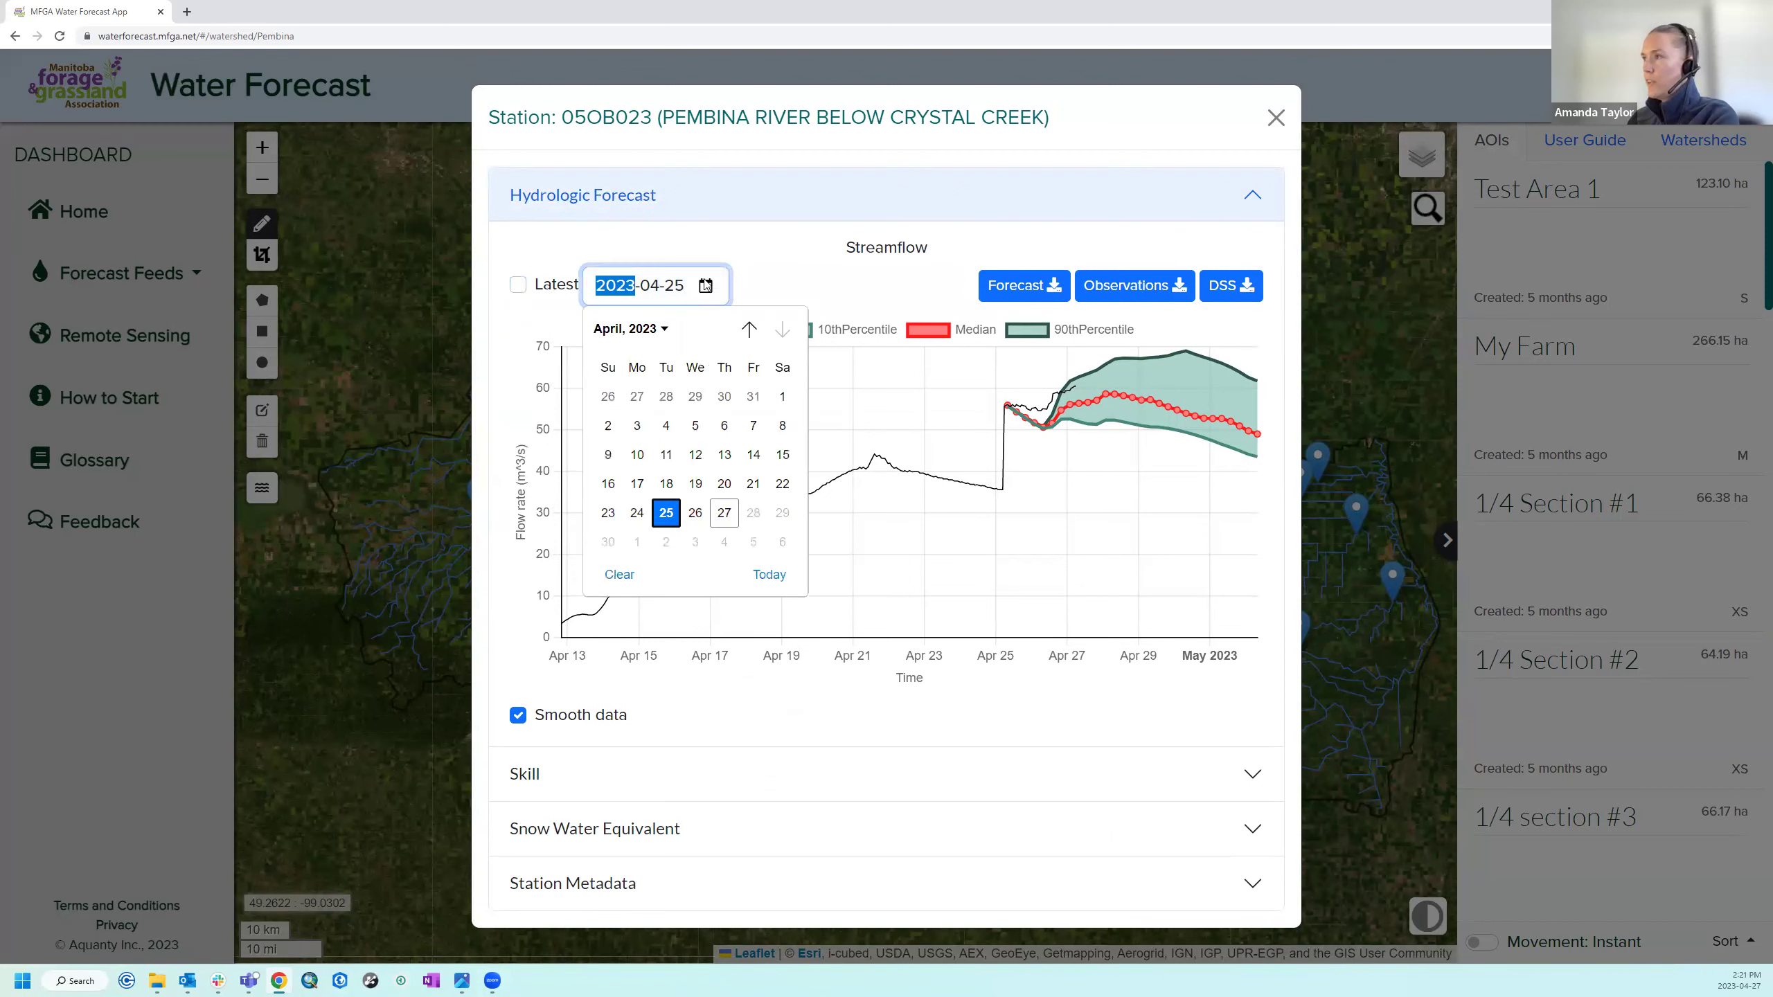
left_click(695, 425)
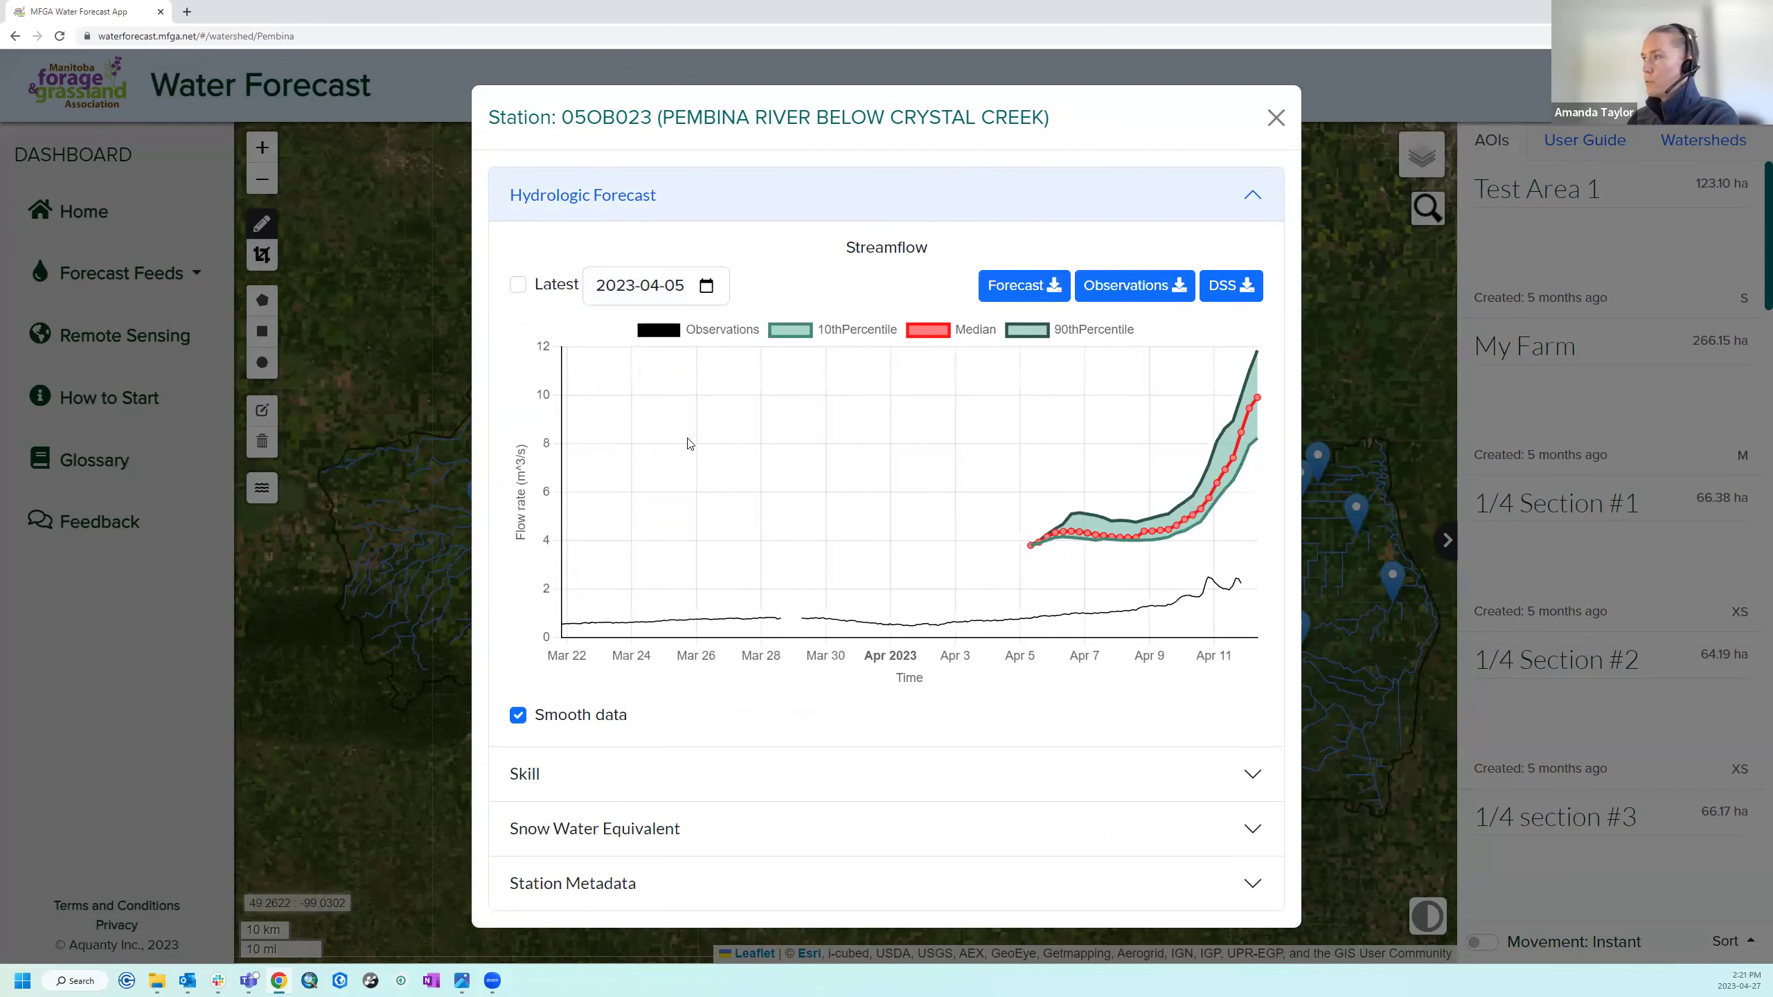
mouse_move(1034, 554)
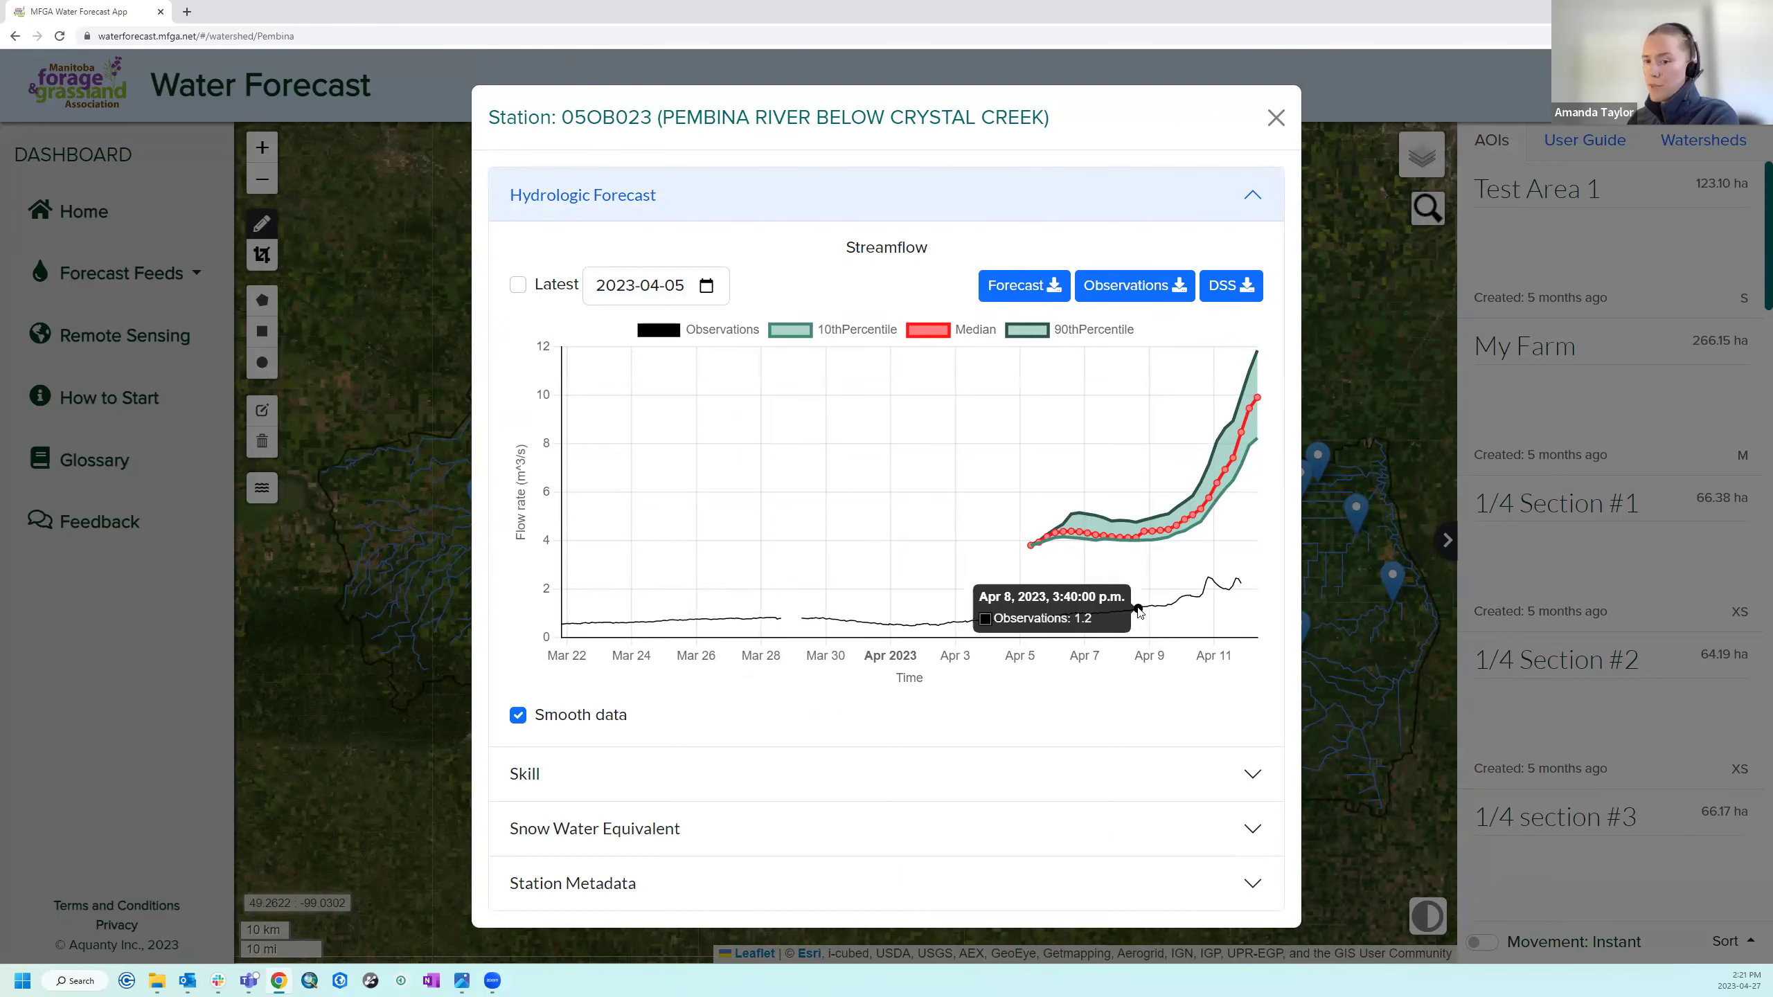
Examine the April 2023 drop in the station's Snow Water Equivalent chart and close the station details.
left_click(736, 836)
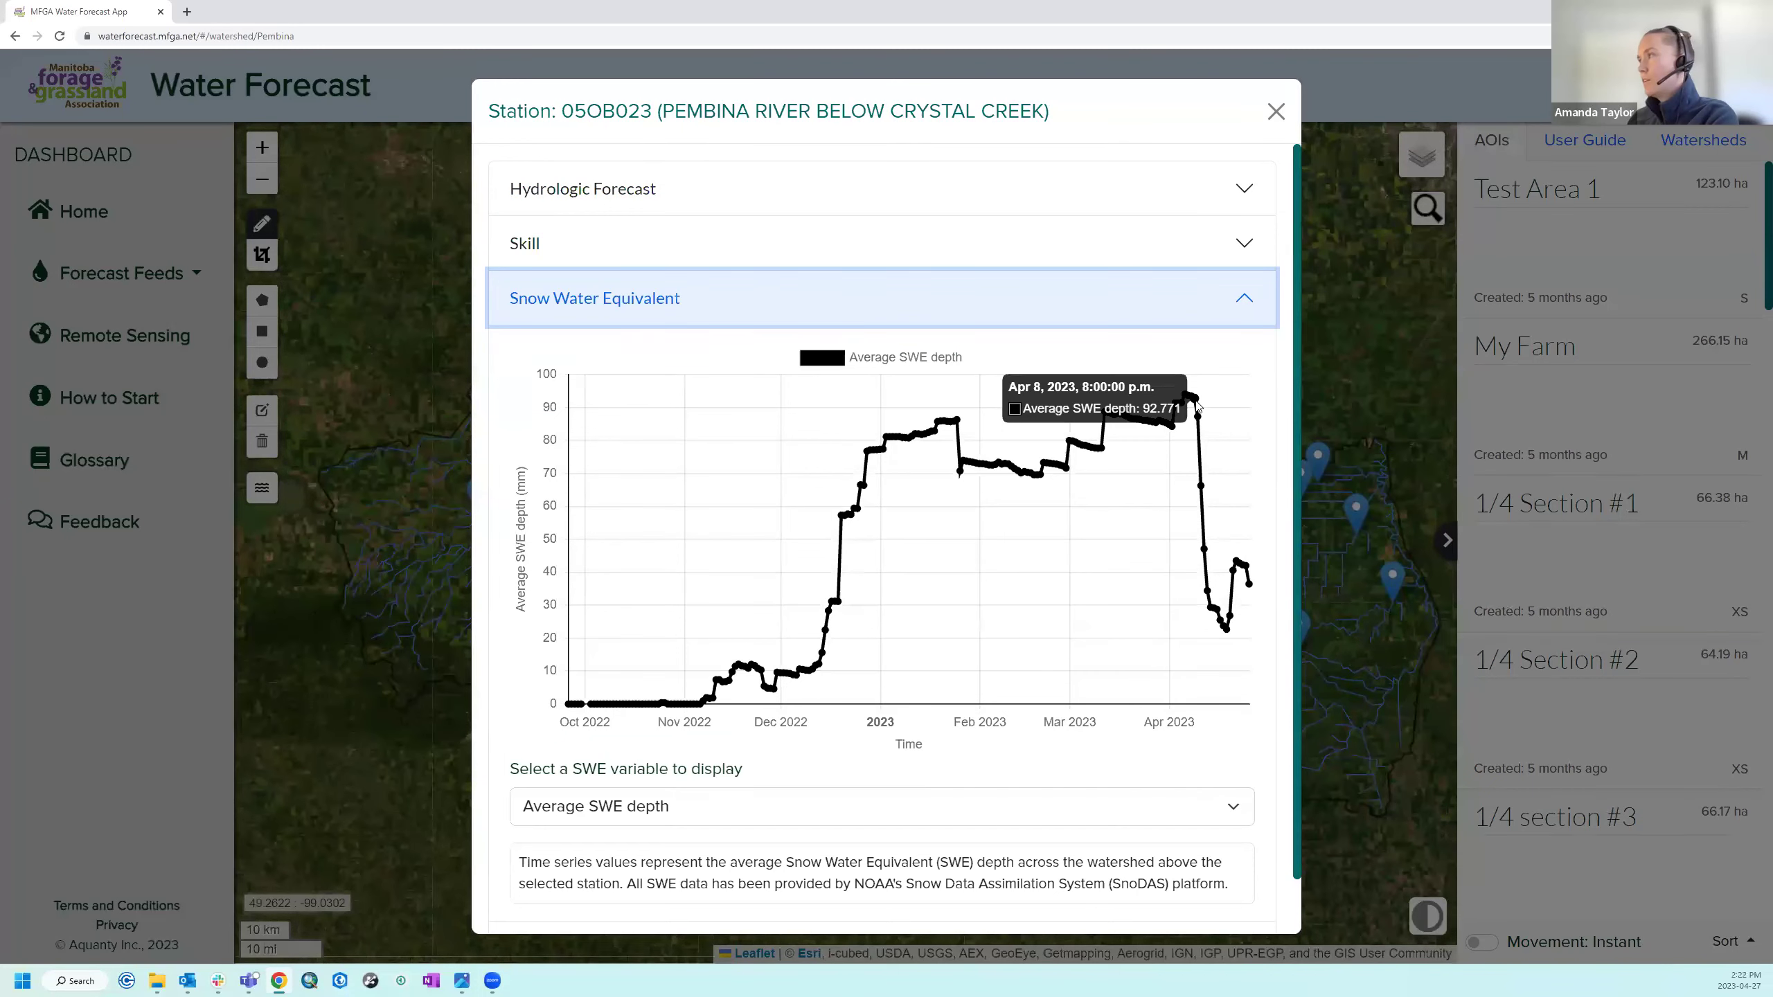
mouse_move(1220, 619)
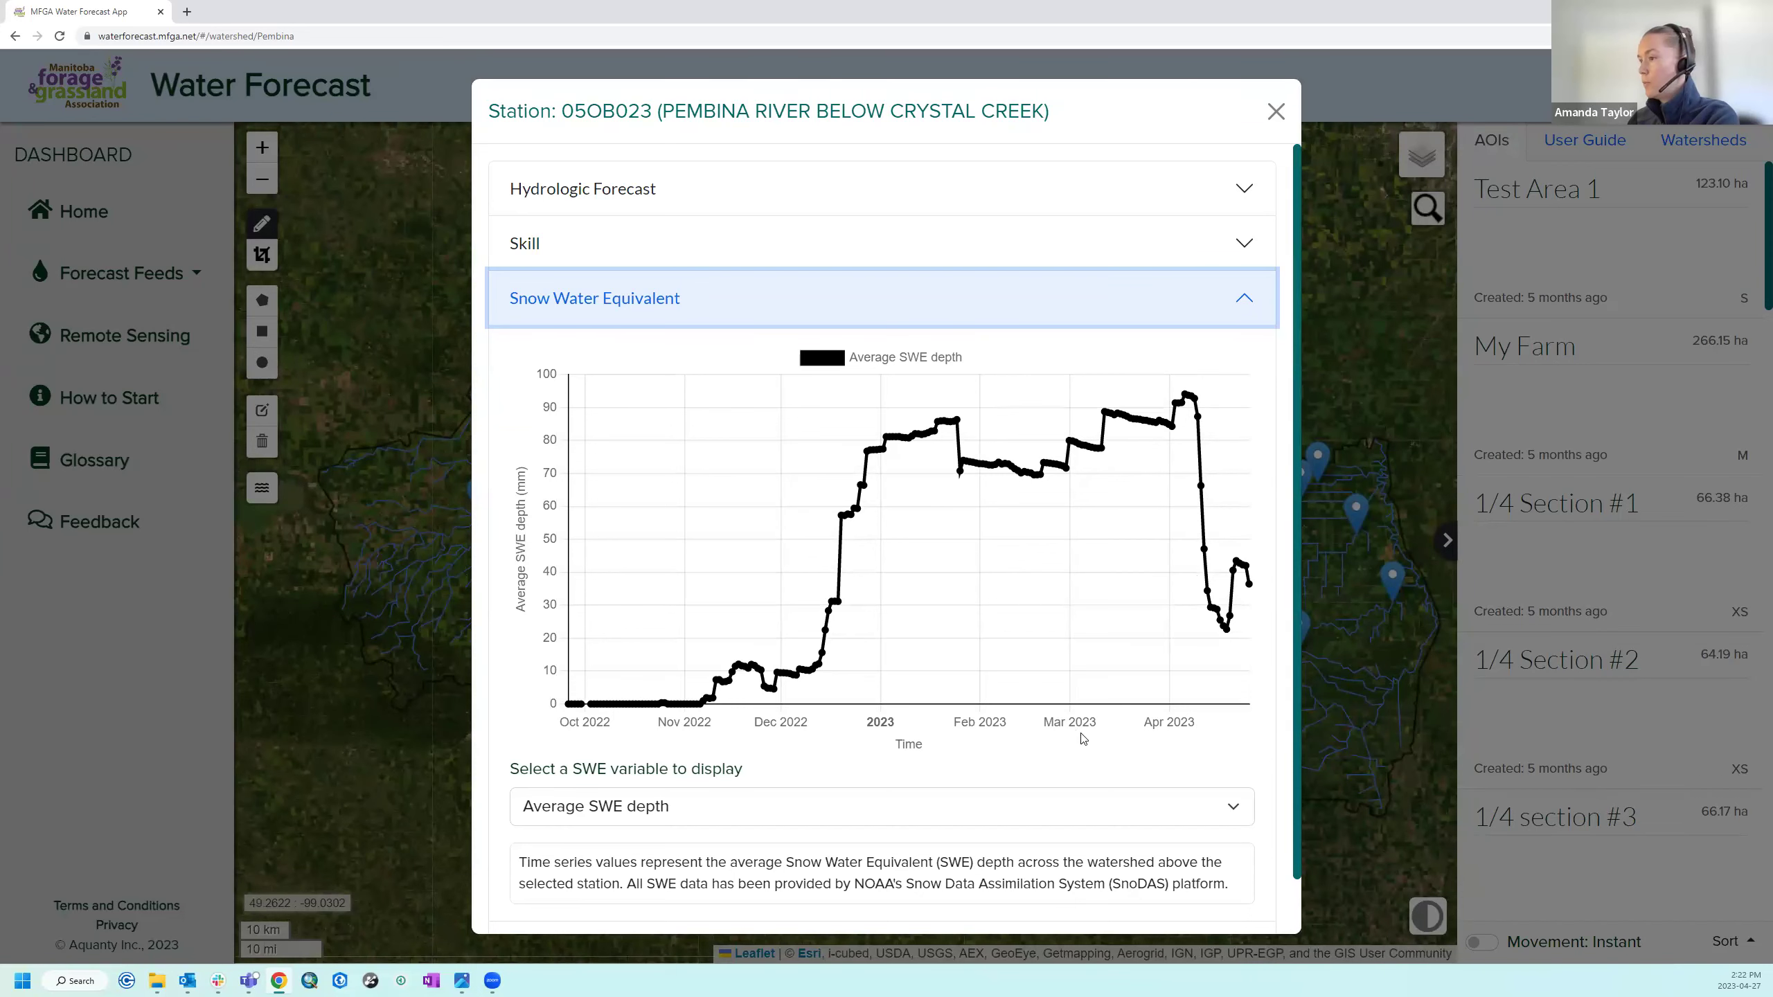
left_click(1072, 306)
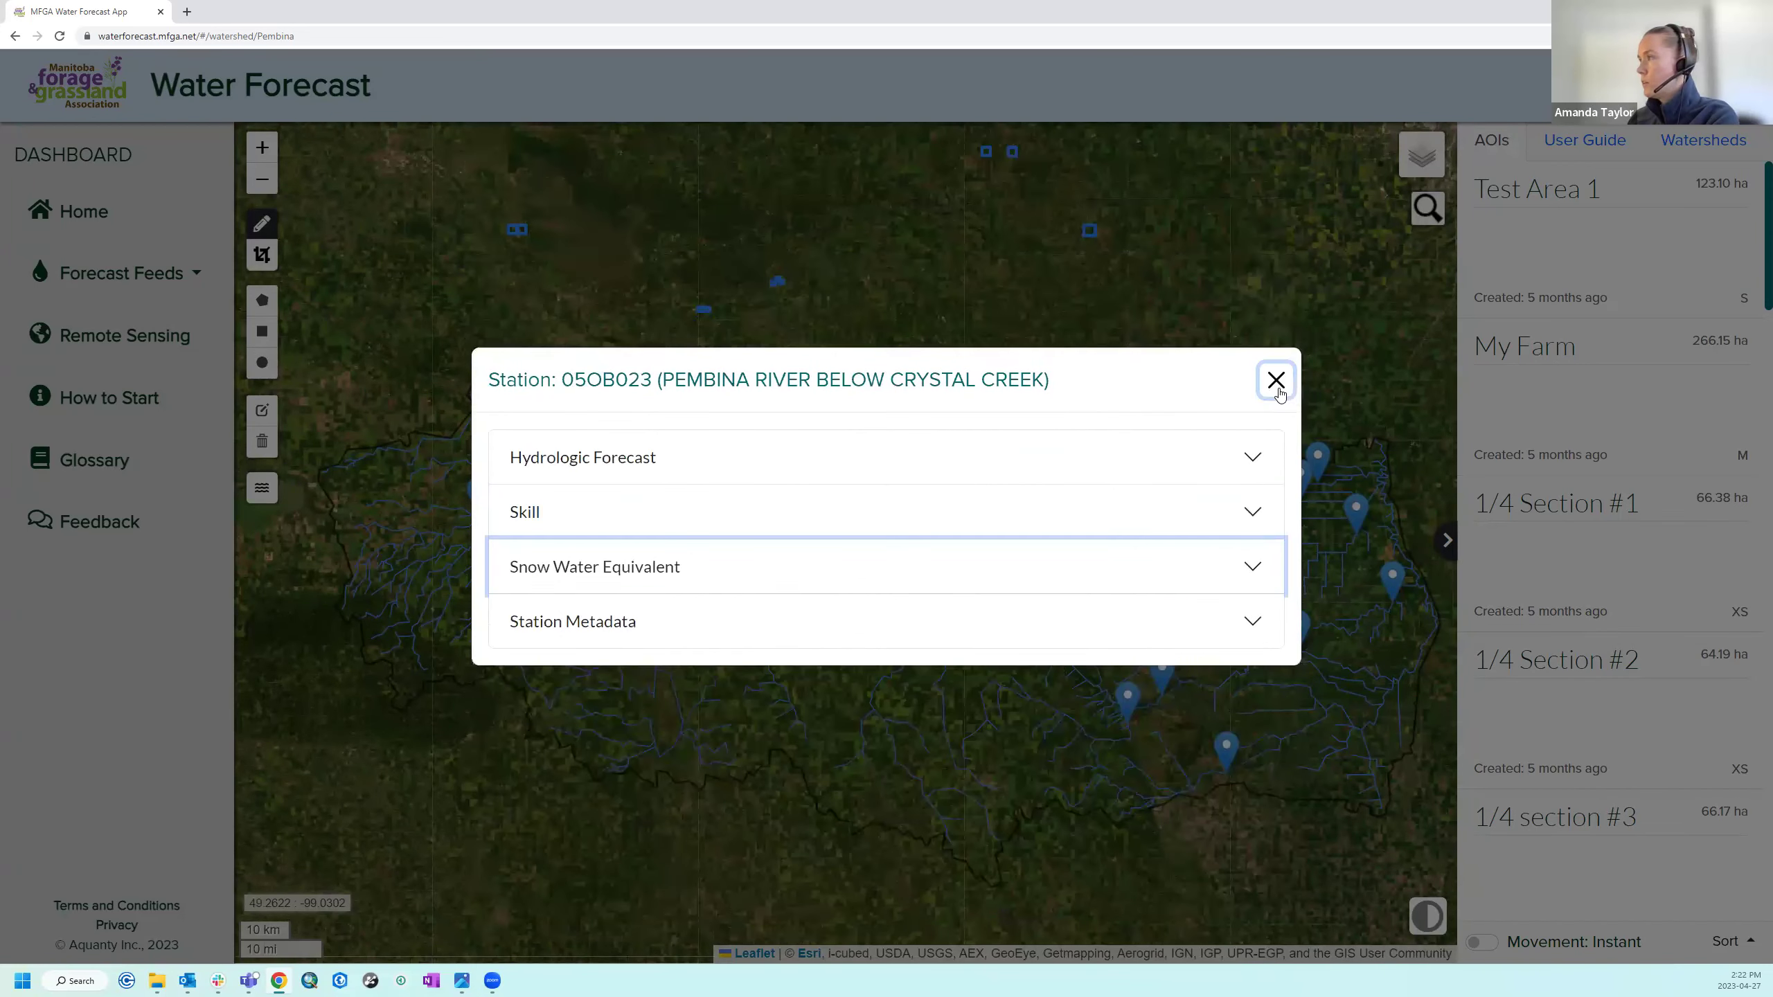
left_click(1275, 380)
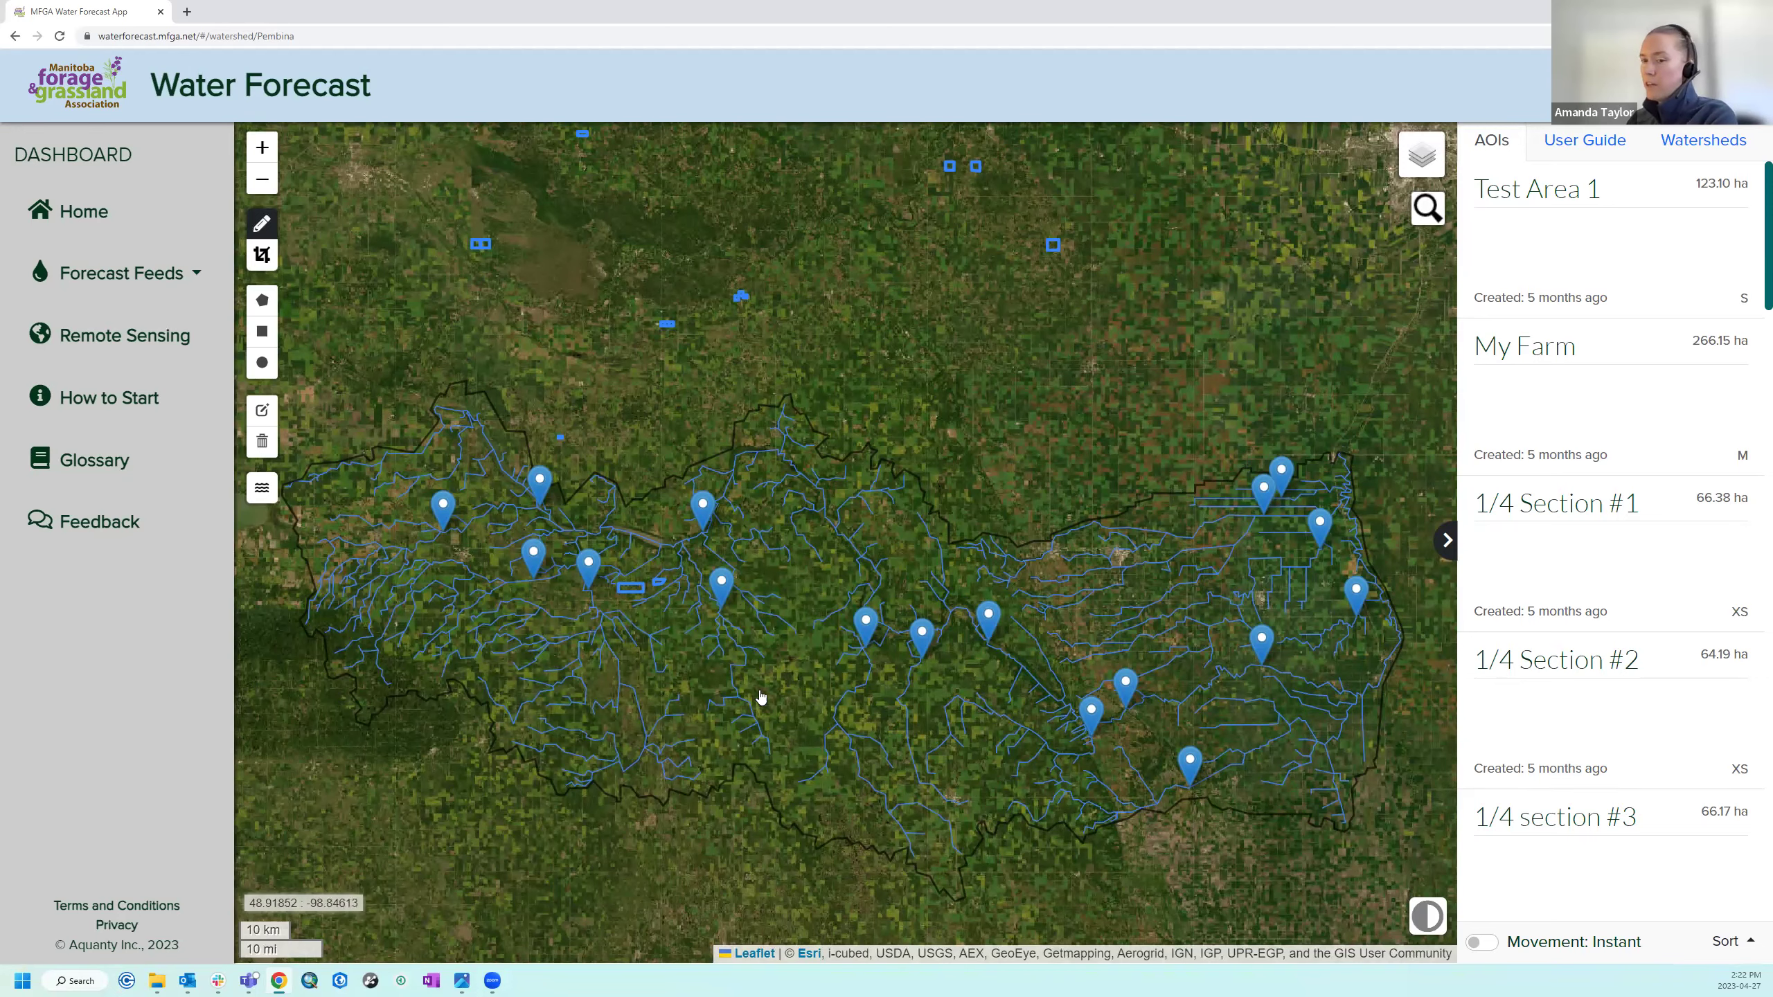
Open the pointwise time series for the Pembina map point at 49.1574, -99.1707 and examine its relative Water Table Position forecast.
scroll(635, 587, "up", 2)
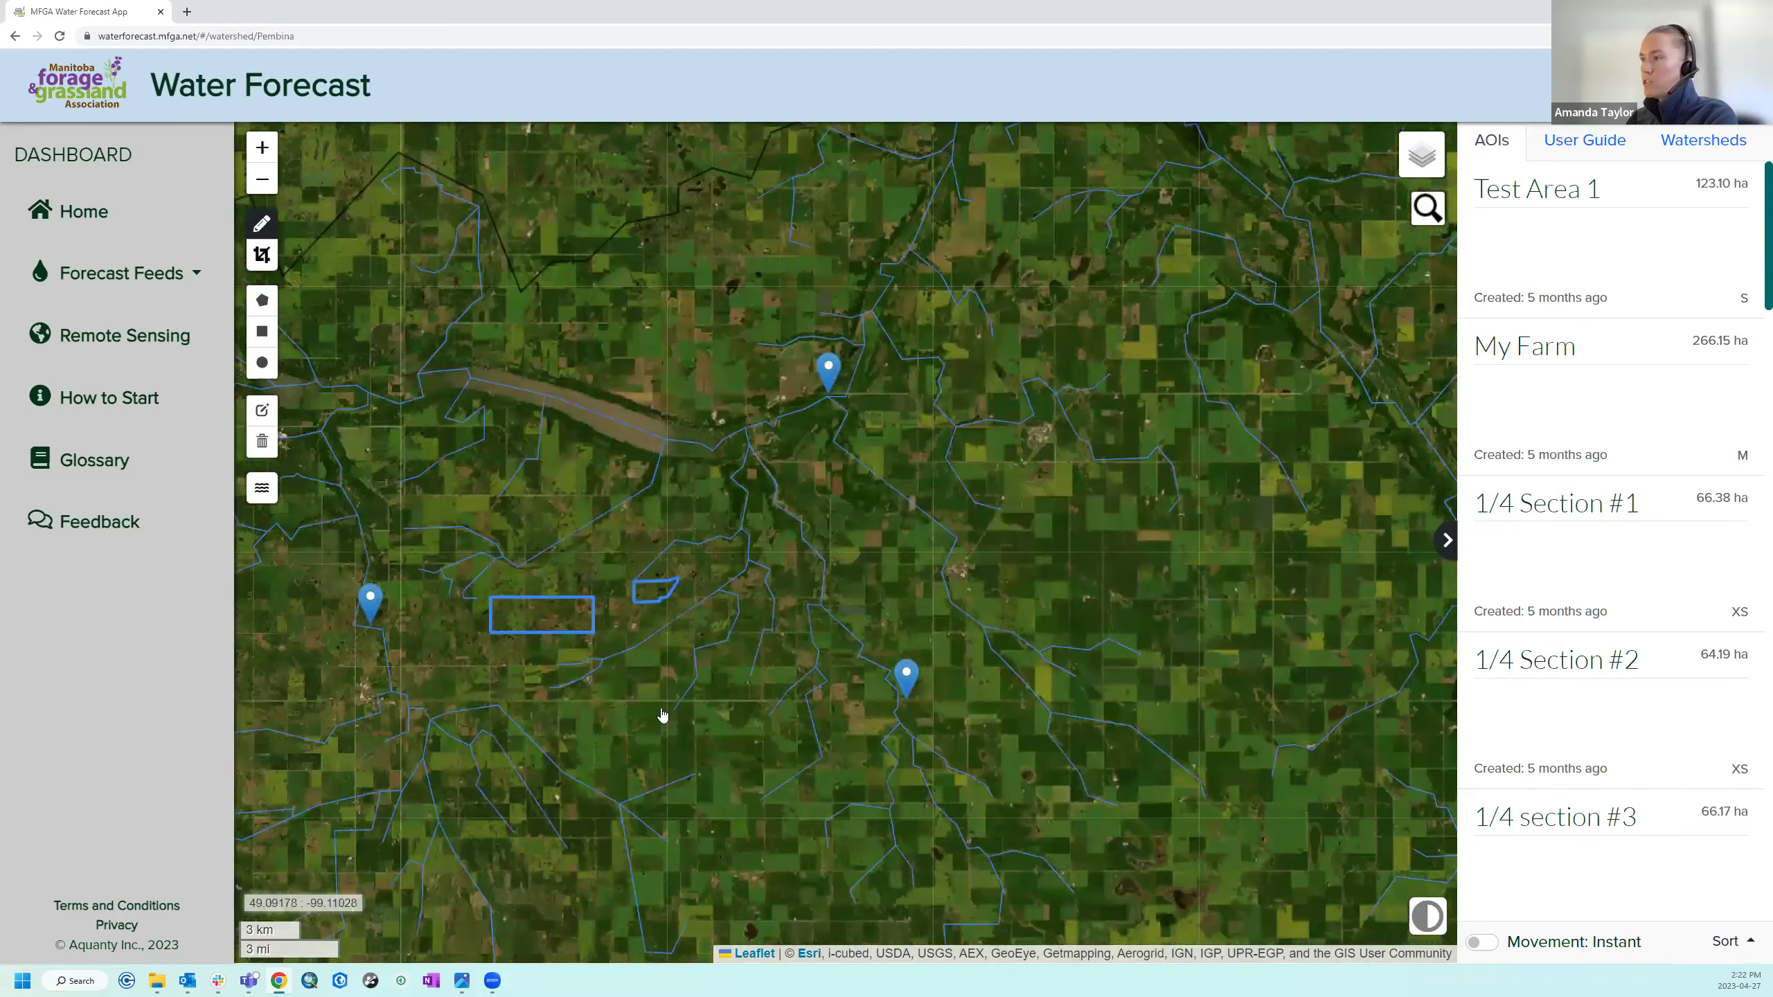
left_click(675, 571)
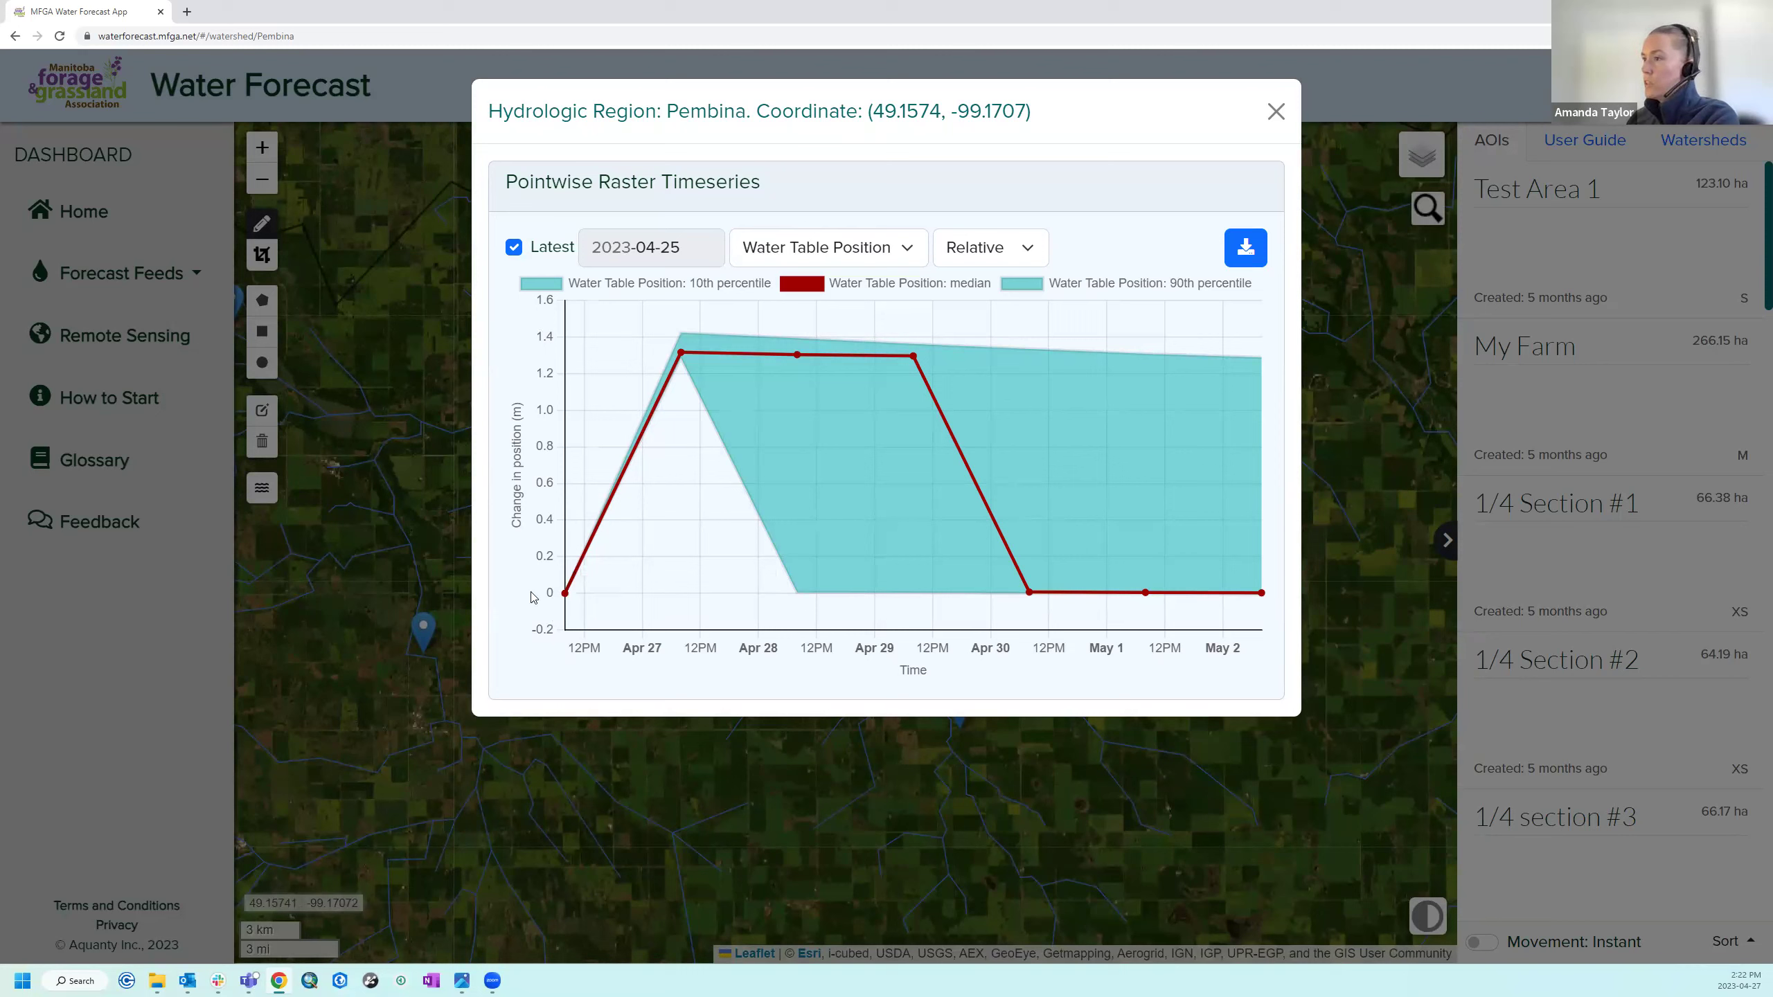
mouse_move(554, 599)
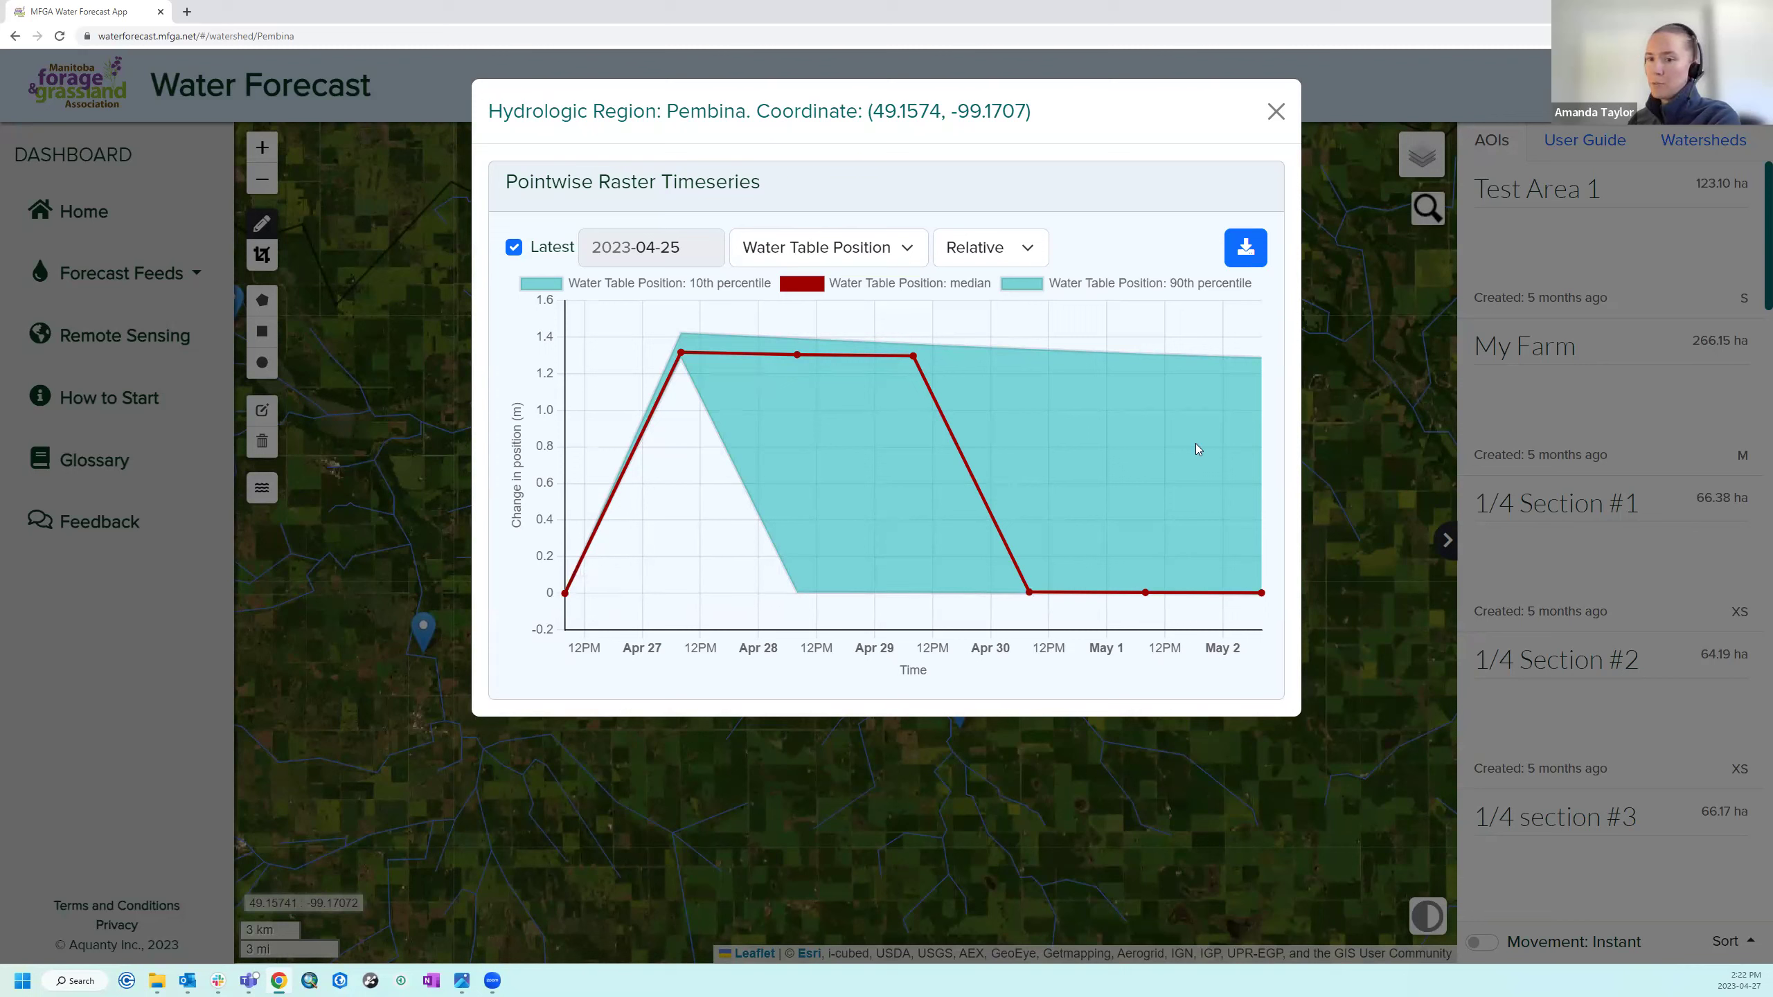
Plot the point's Water Depth forecast, followed by its Exfiltration forecast.
left_click(906, 244)
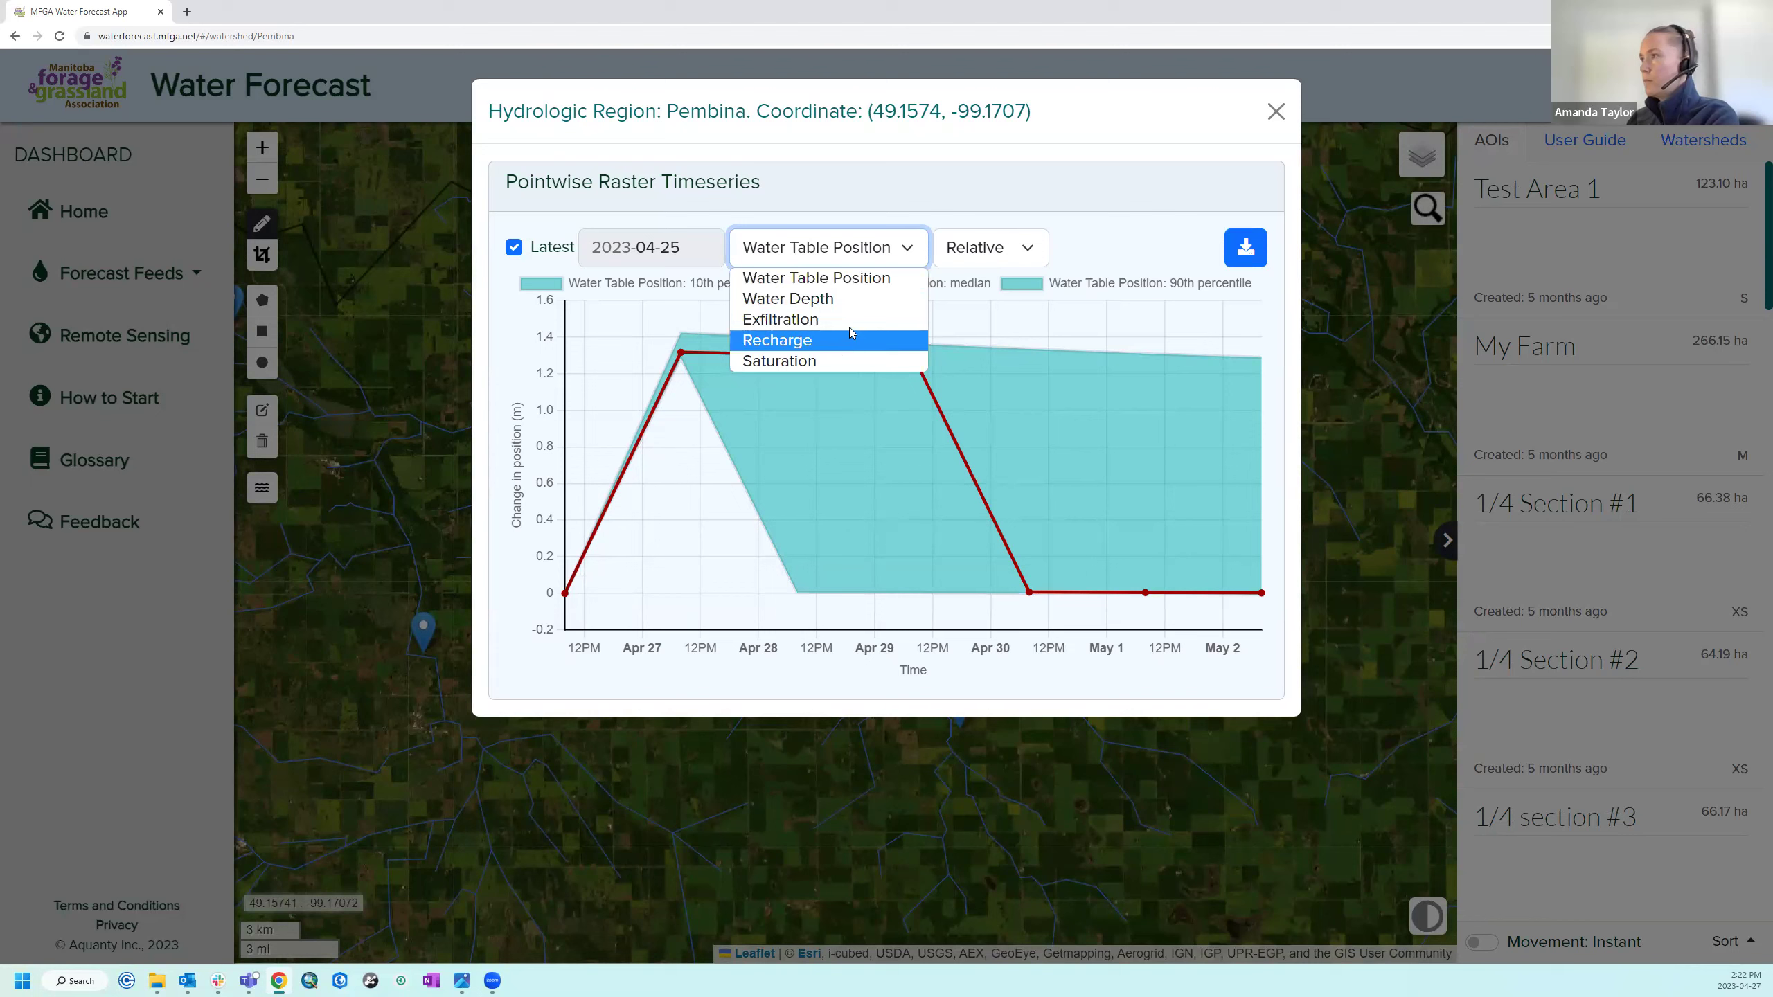
left_click(782, 297)
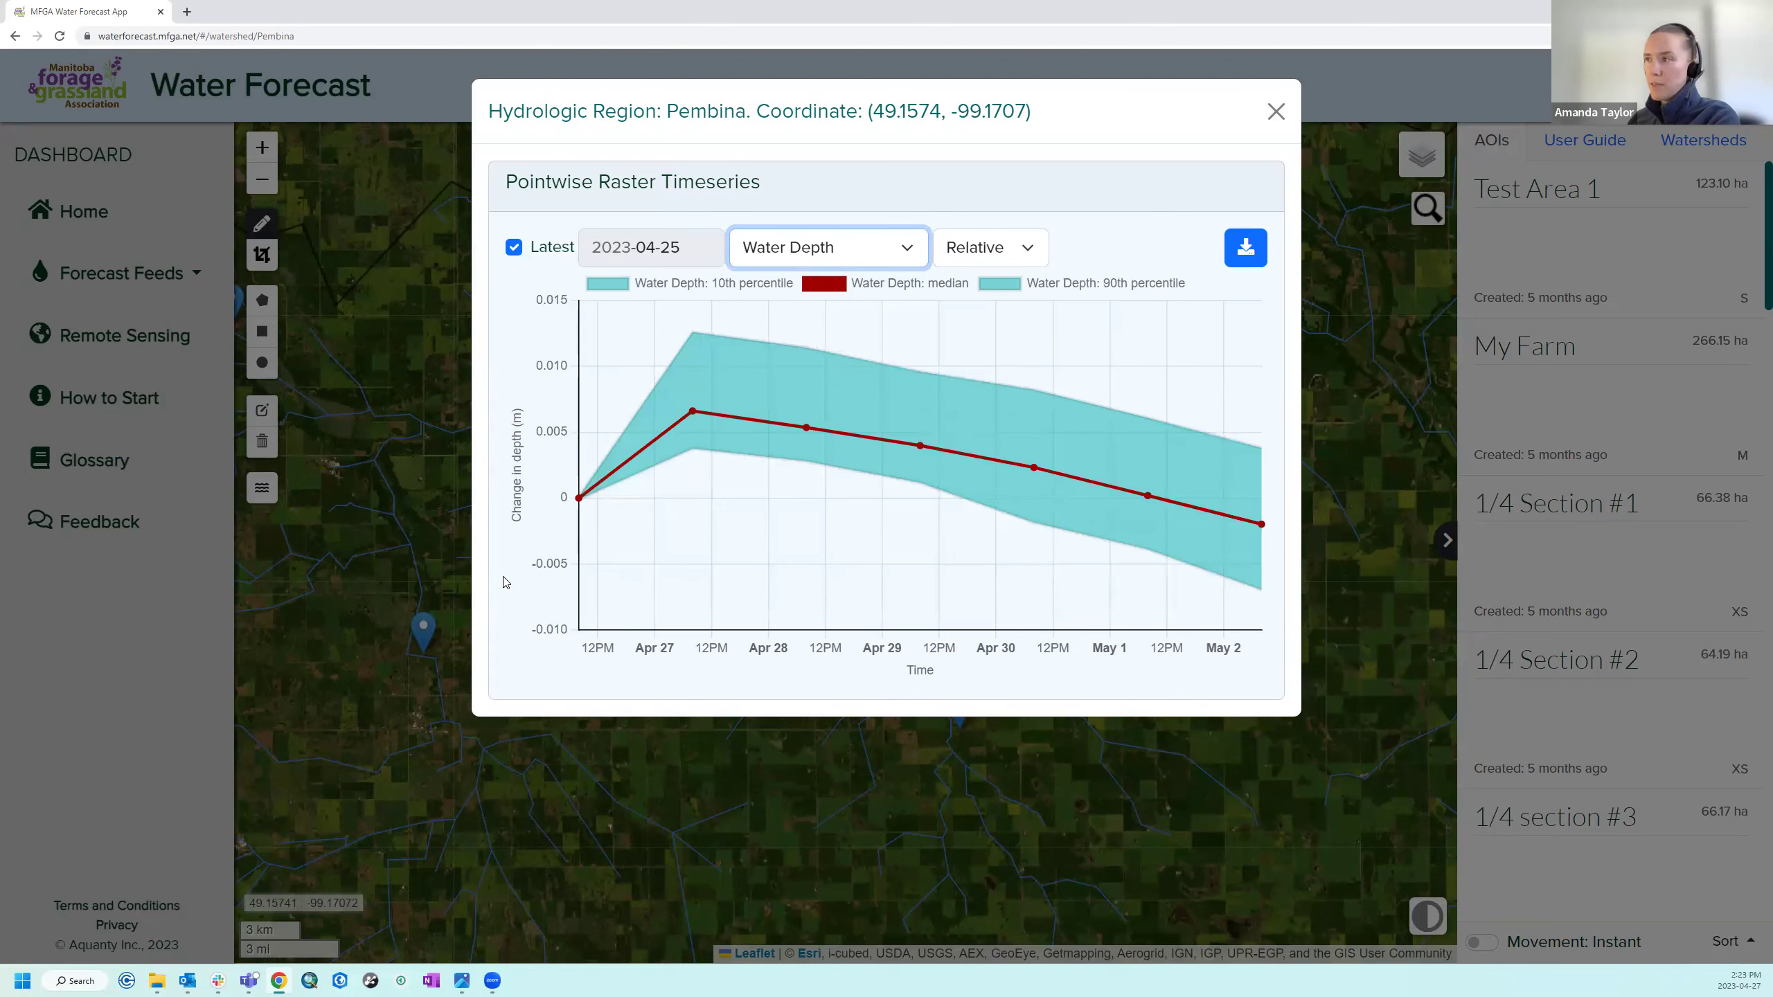
left_click(886, 250)
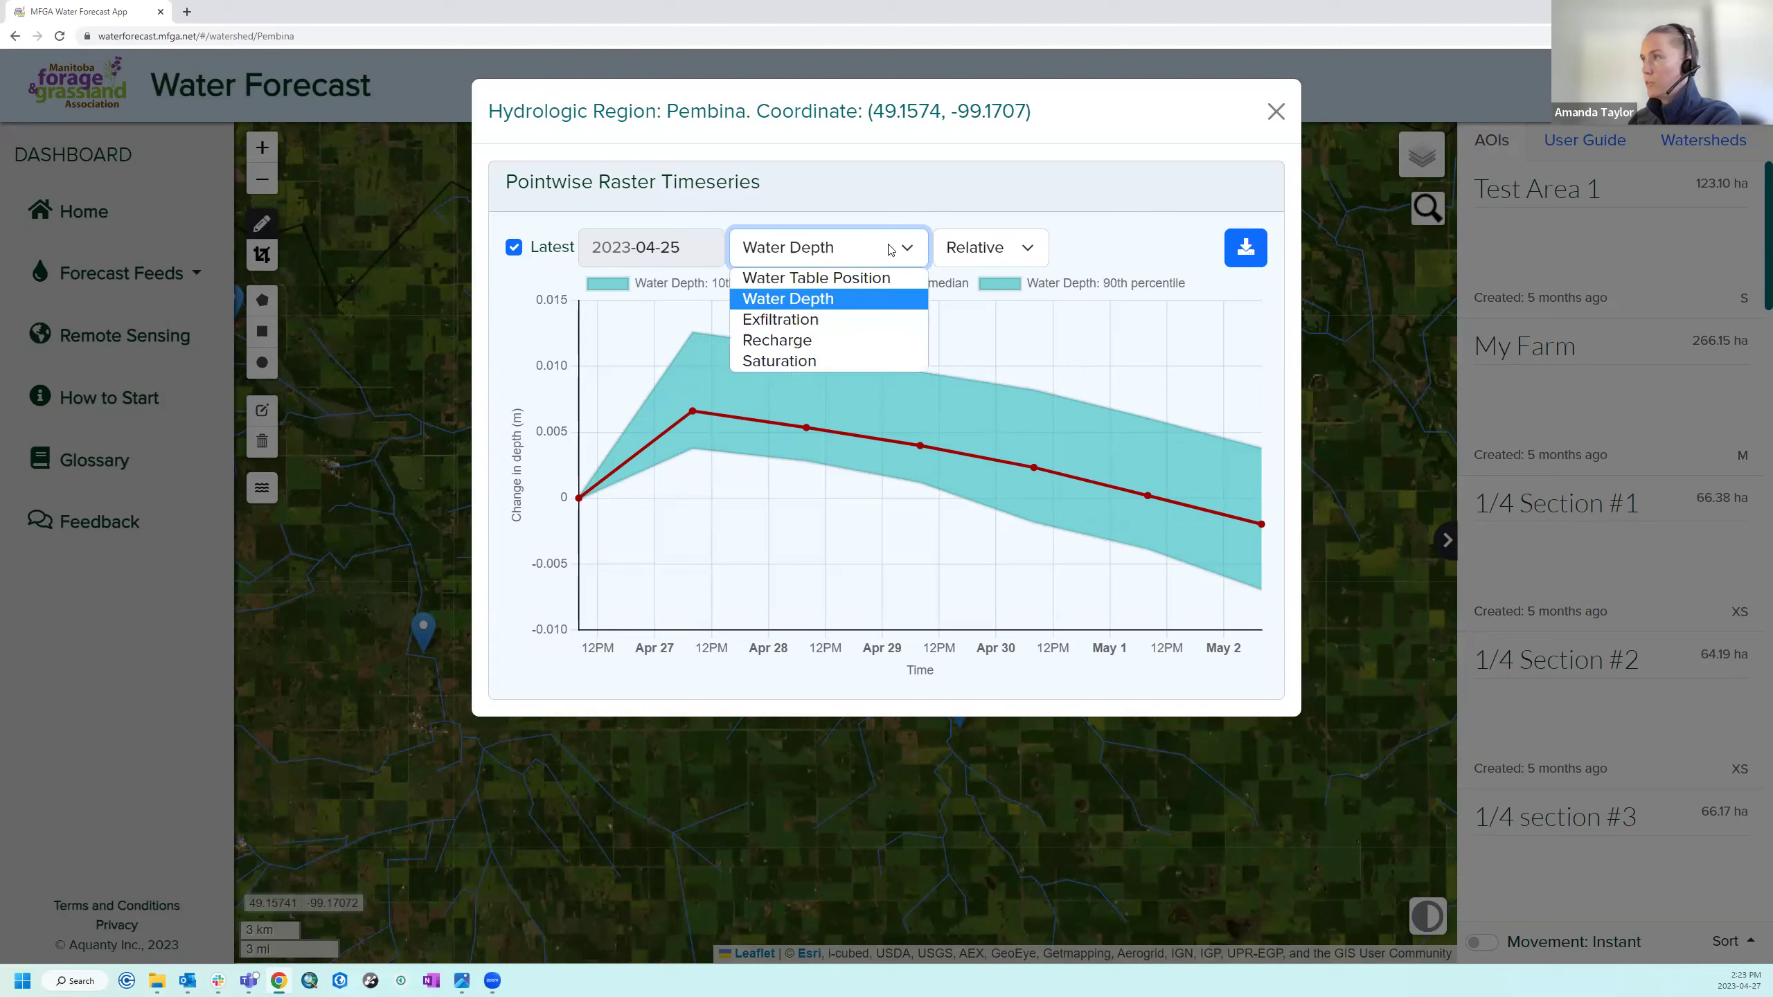
left_click(856, 321)
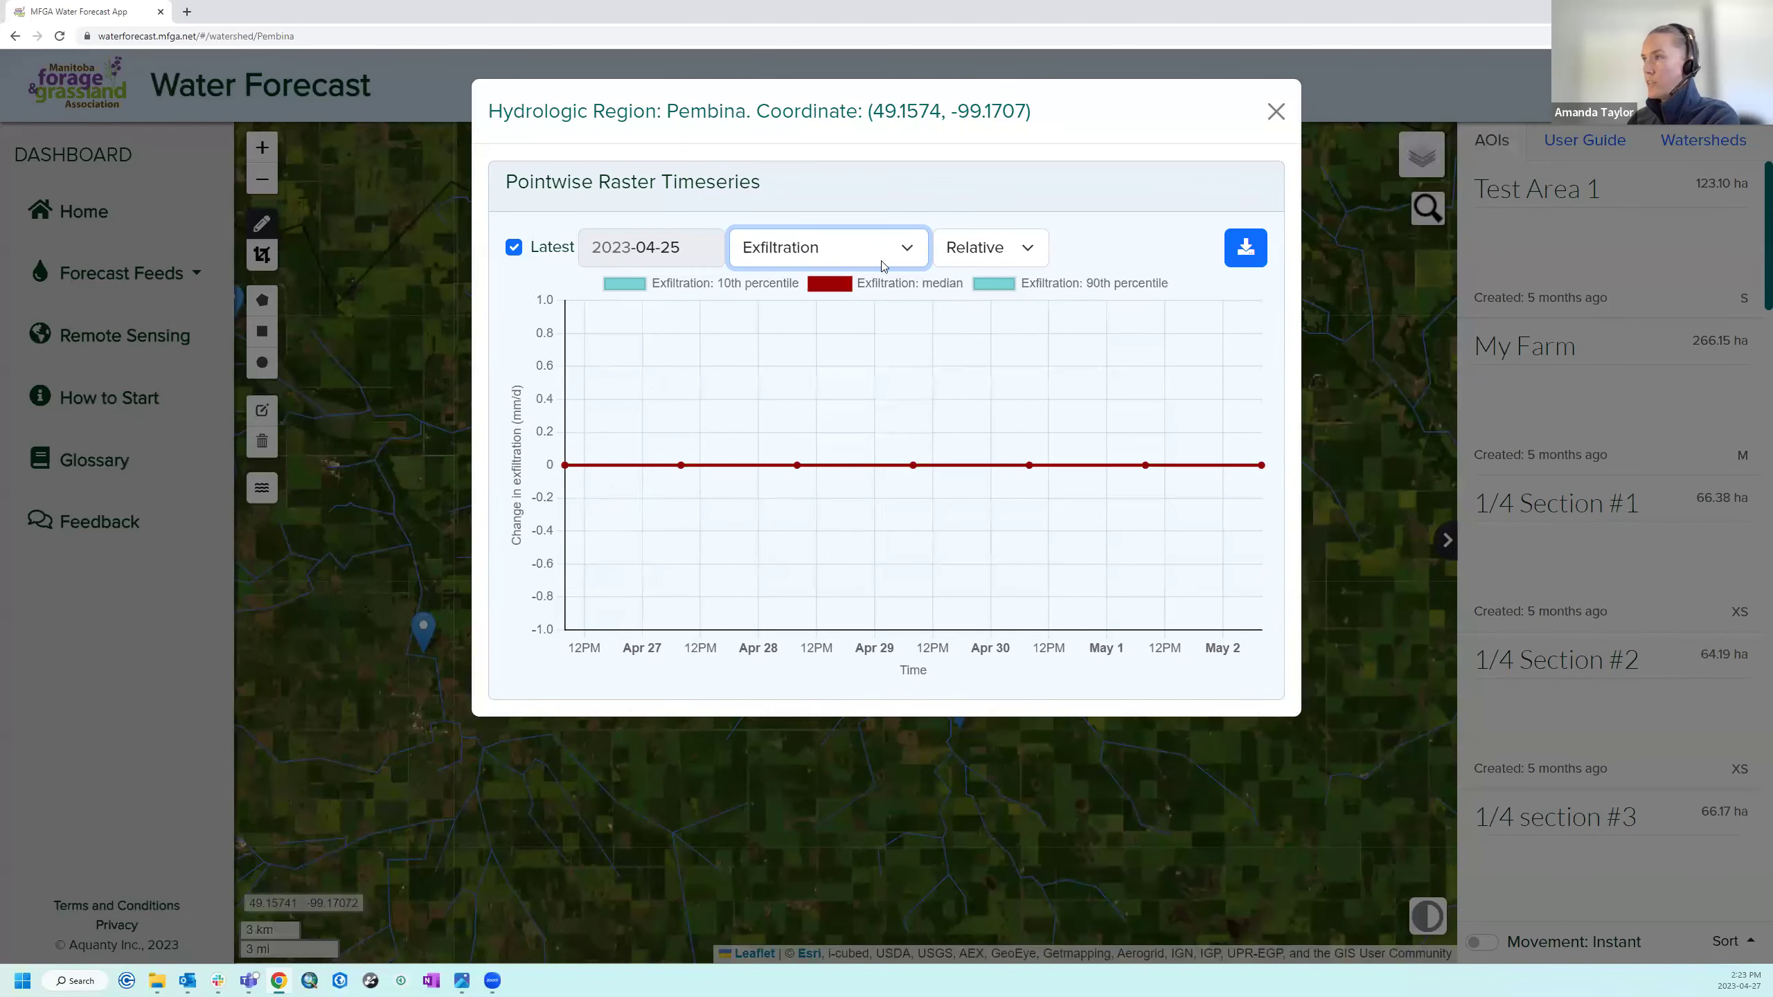
Plot the point's Recharge forecast, followed by its Saturation forecast.
left_click(896, 254)
left_click(865, 340)
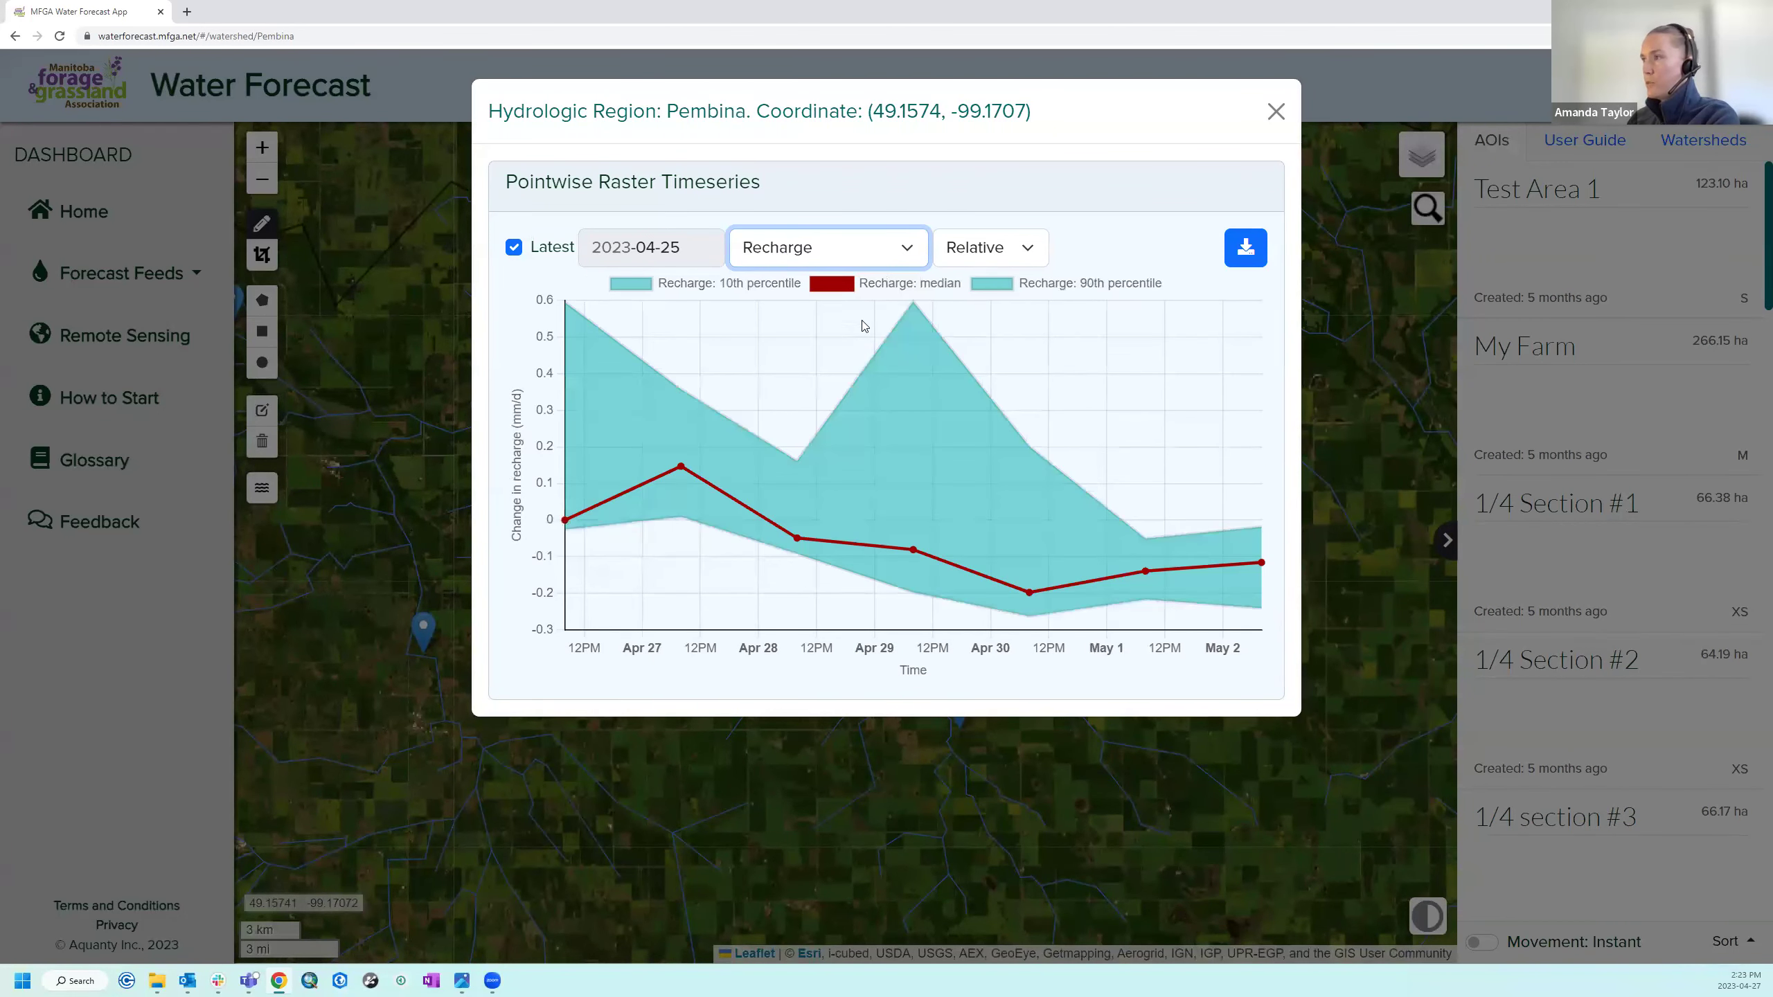
left_click(901, 253)
left_click(867, 361)
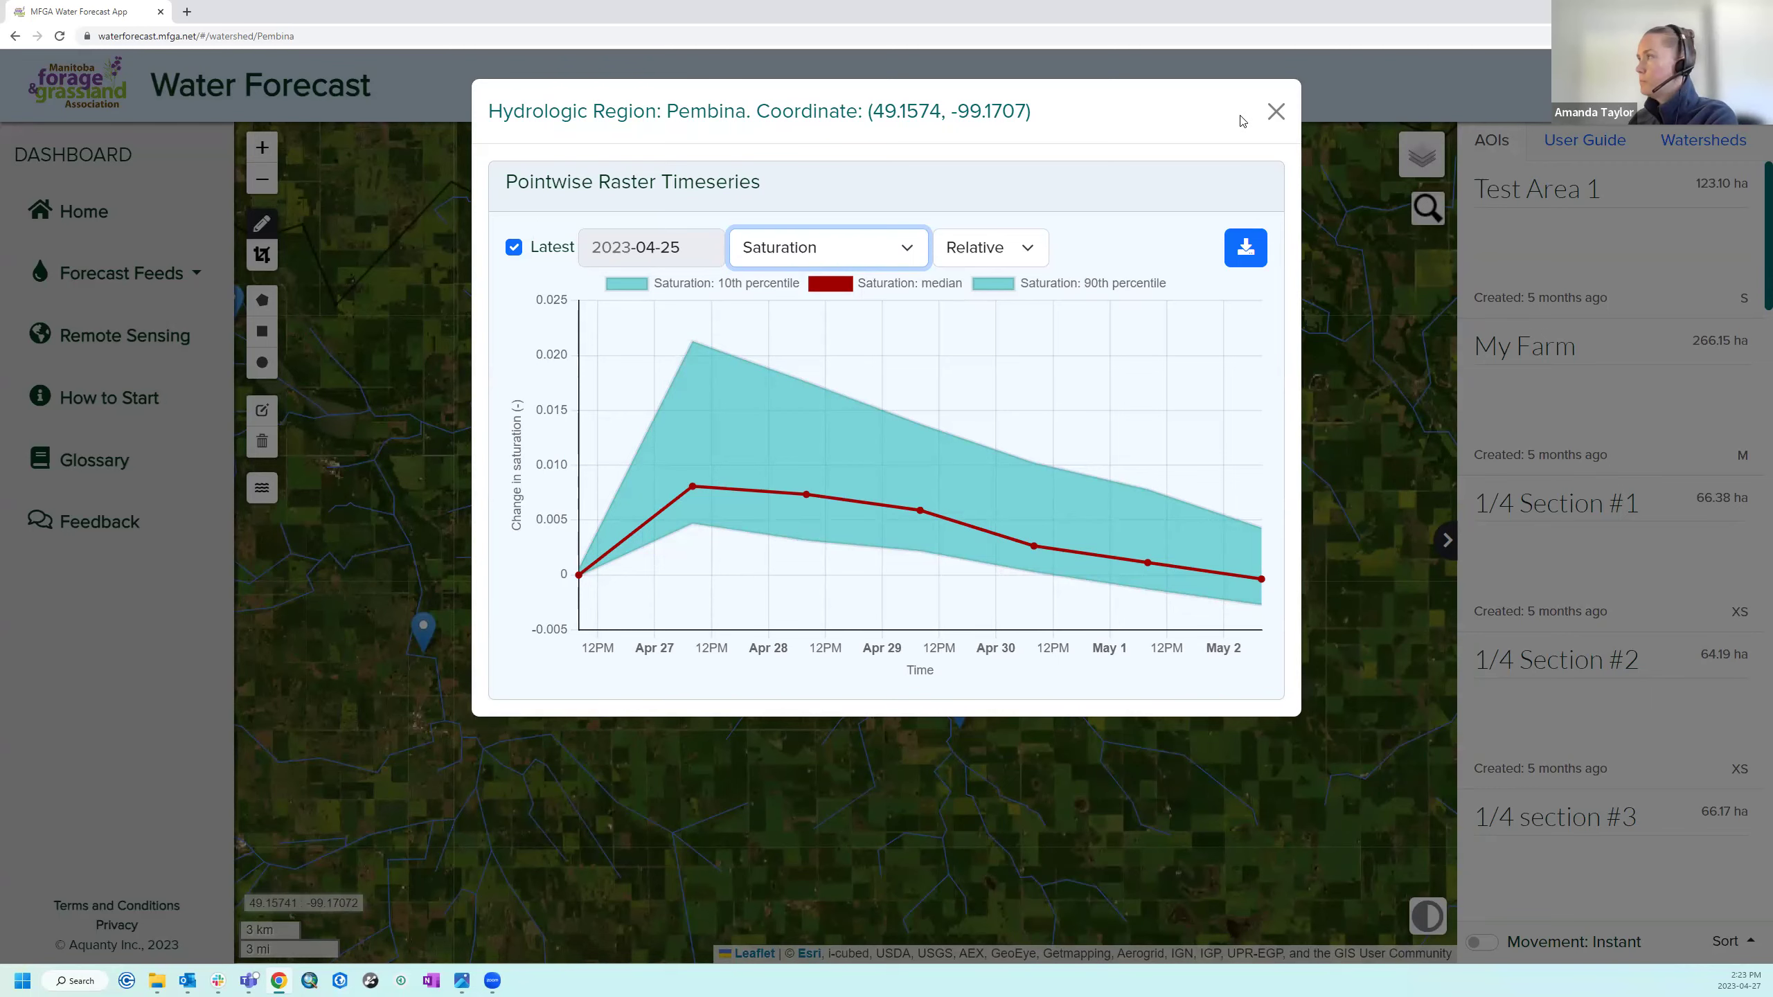
Close the point time series, view the streamflow forecast of the Pembina River below Crystal Creek station, and close its details.
left_click(1276, 112)
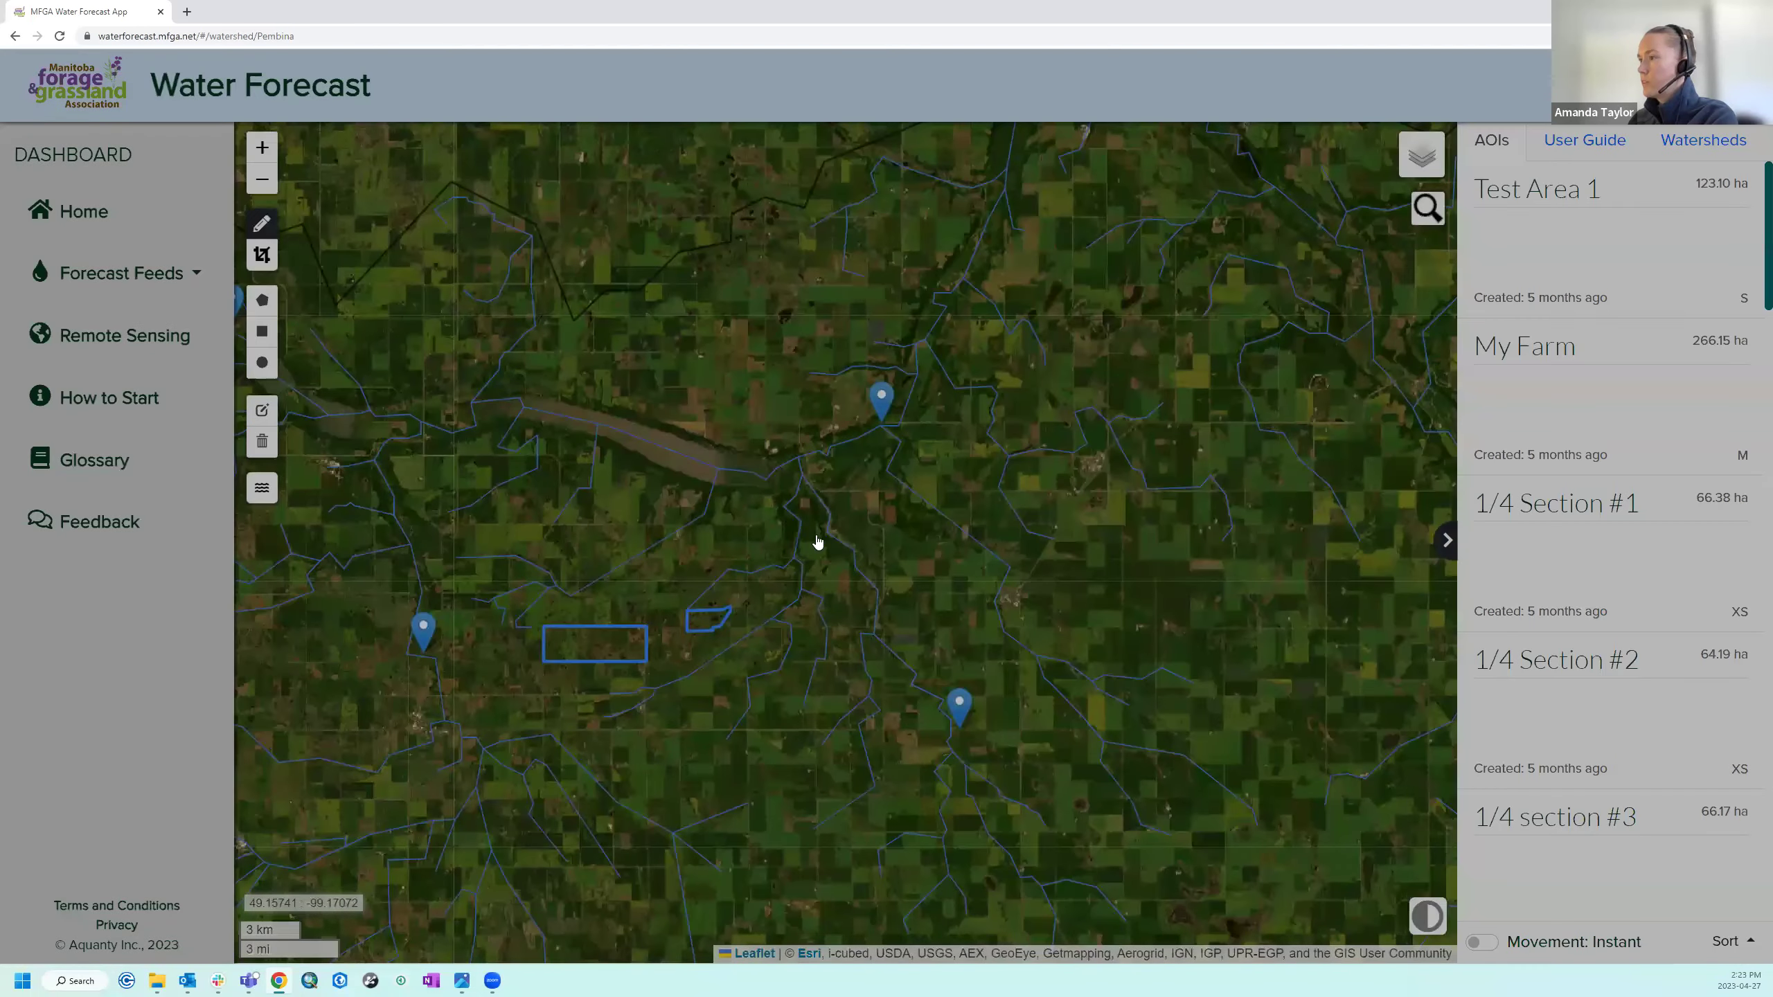
scroll(861, 622, "down", 1)
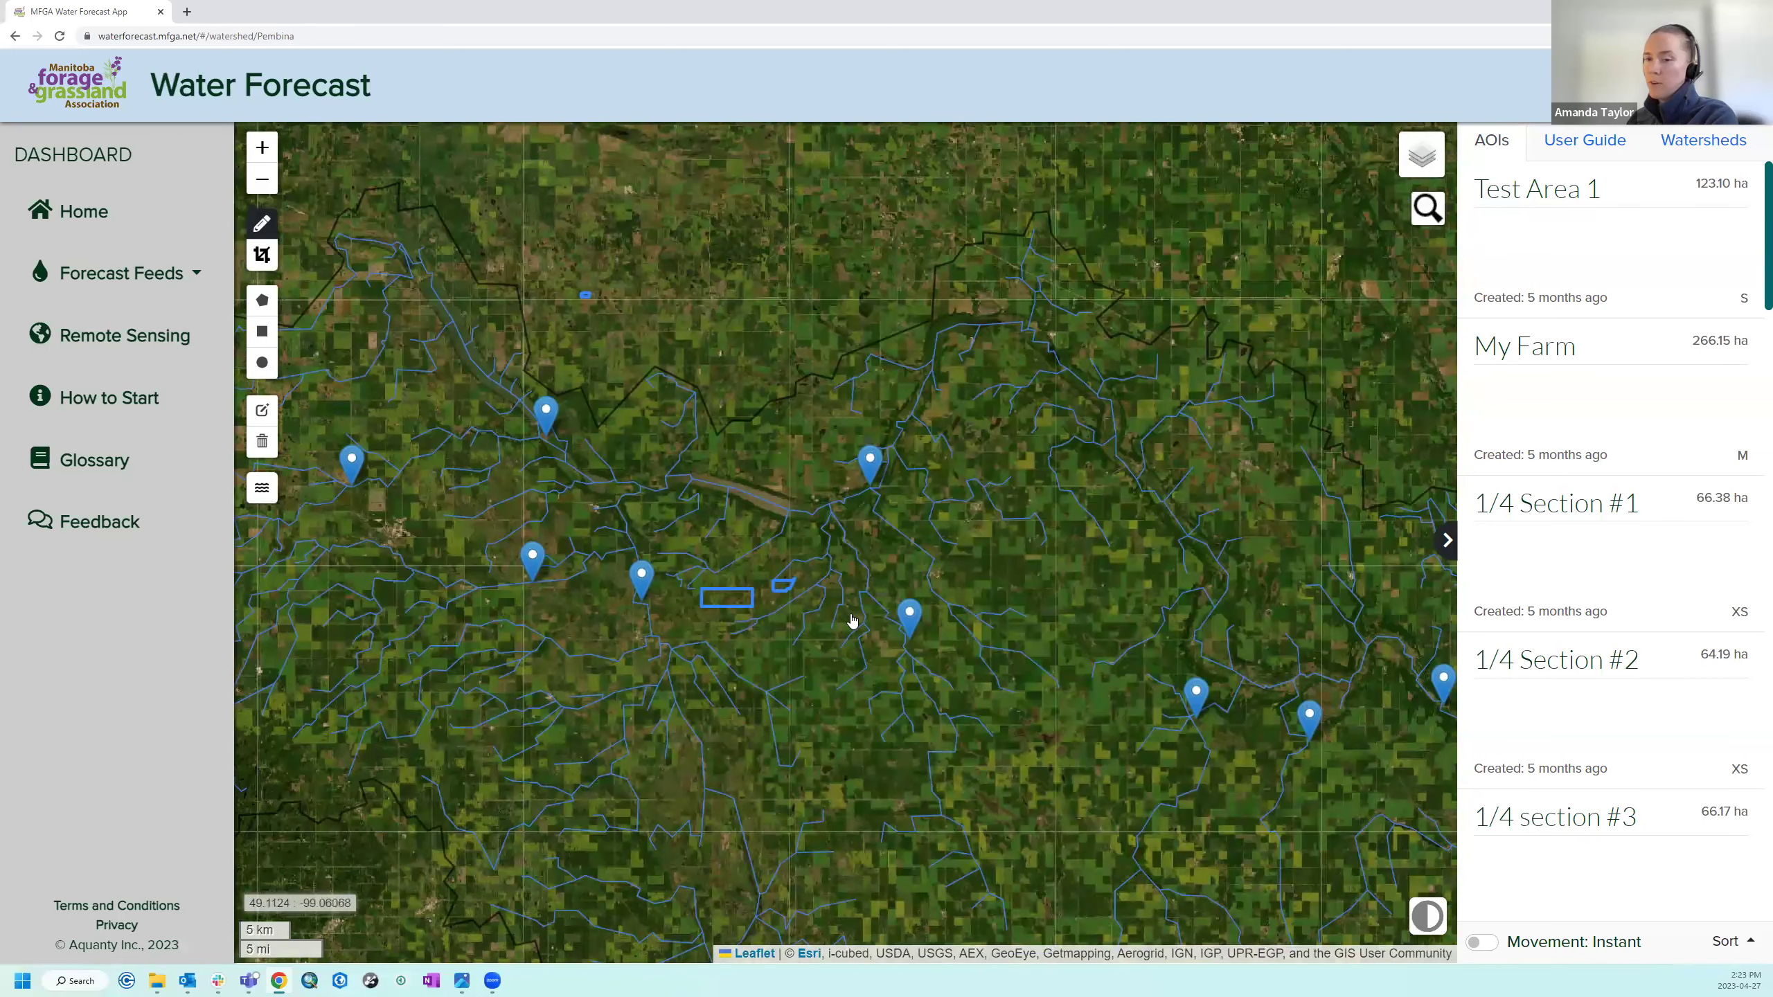
left_click(870, 463)
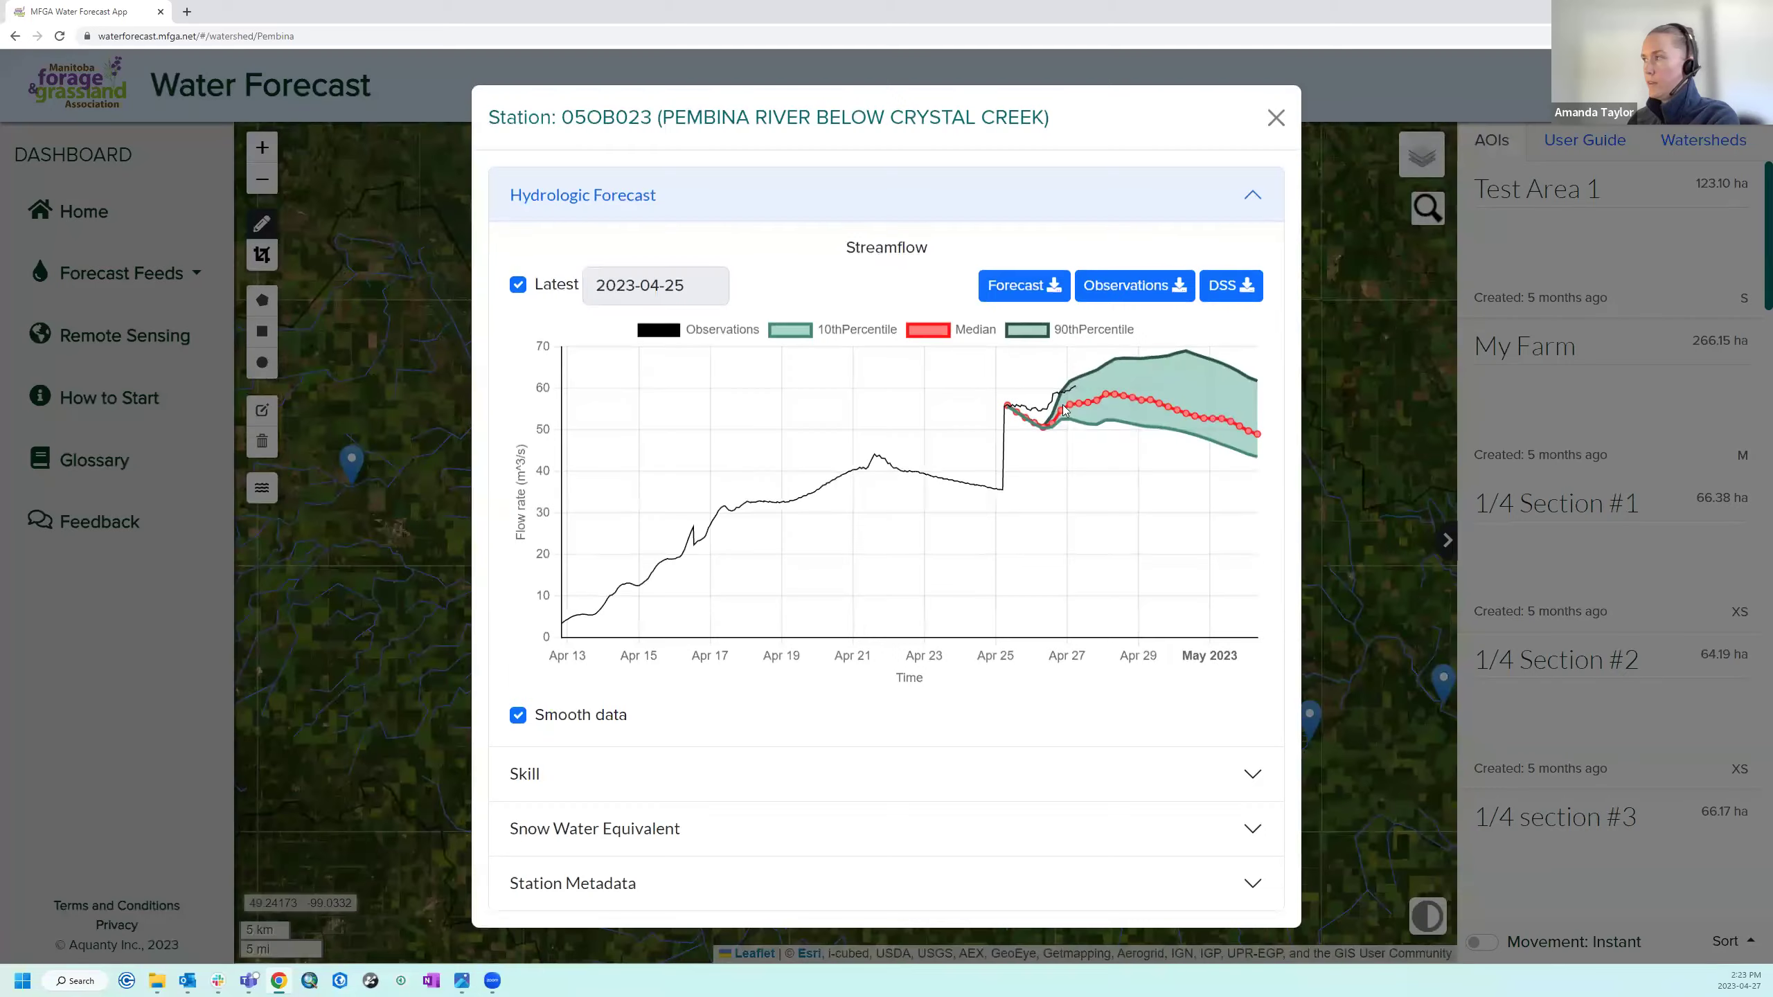
left_click(1276, 117)
Switch Pembina to the 32-day GEPS forecast mode and view the streamflow forecast at the Pembina River above Lorne Lake station.
left_click(518, 551)
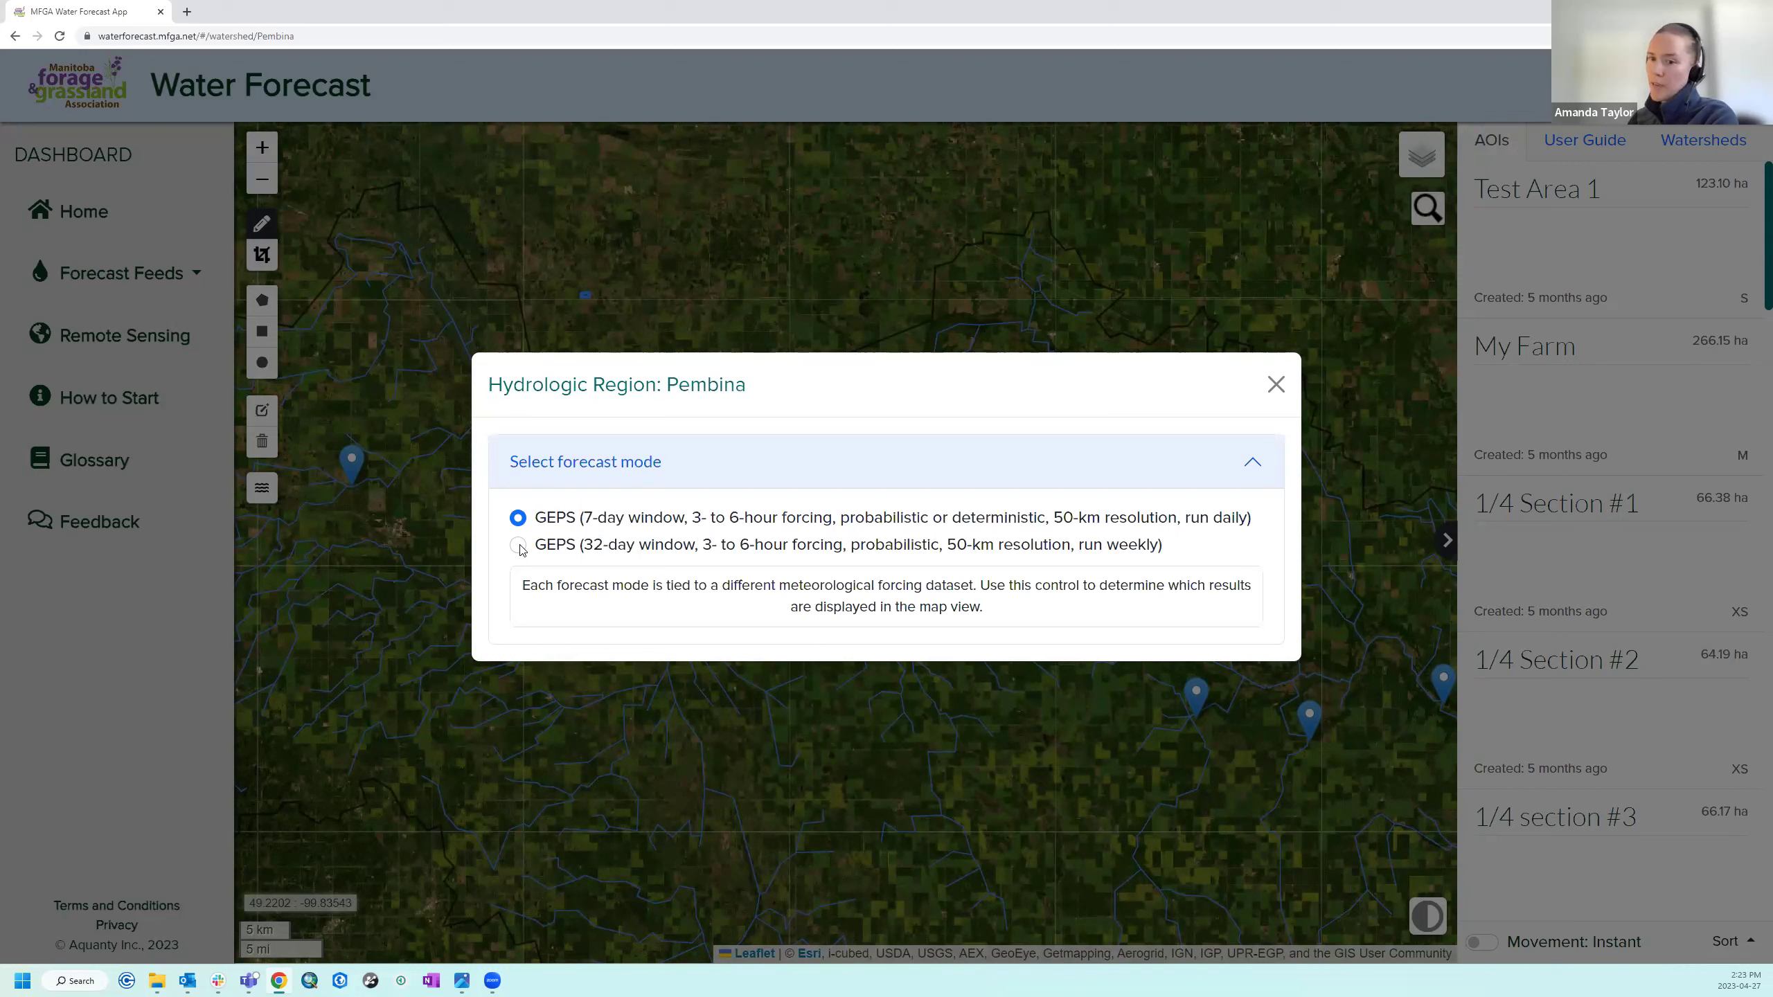
left_click(518, 545)
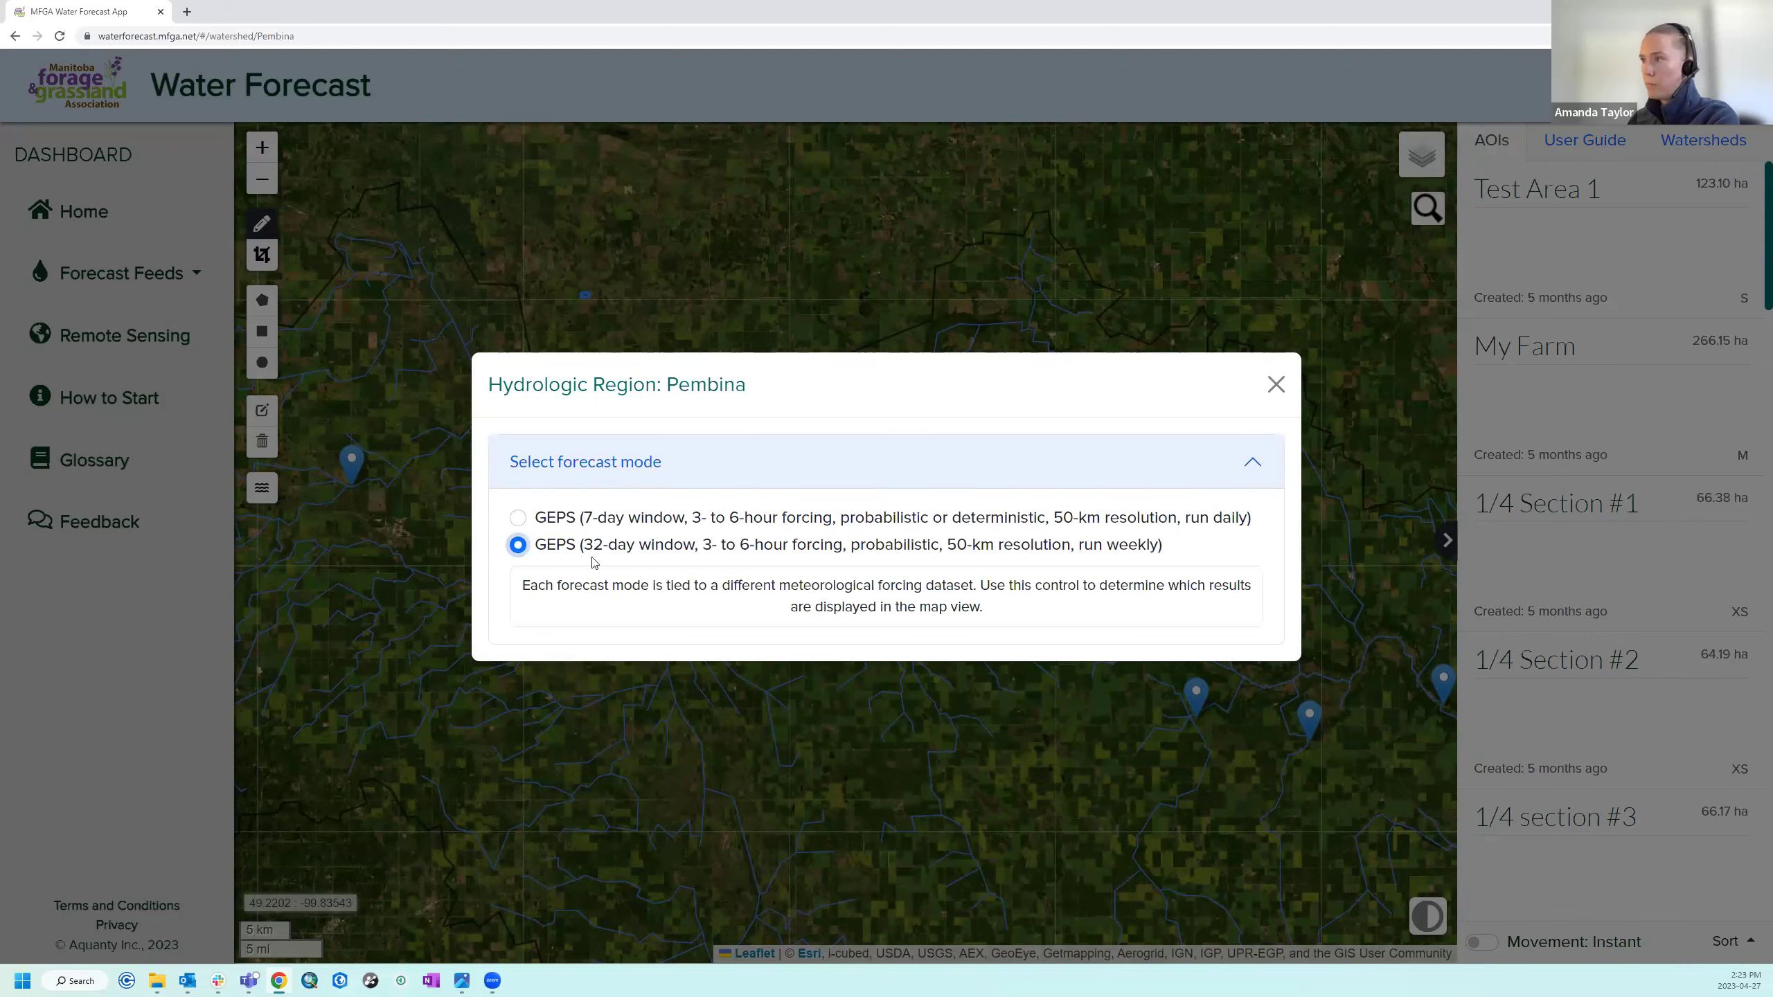
left_click(1276, 384)
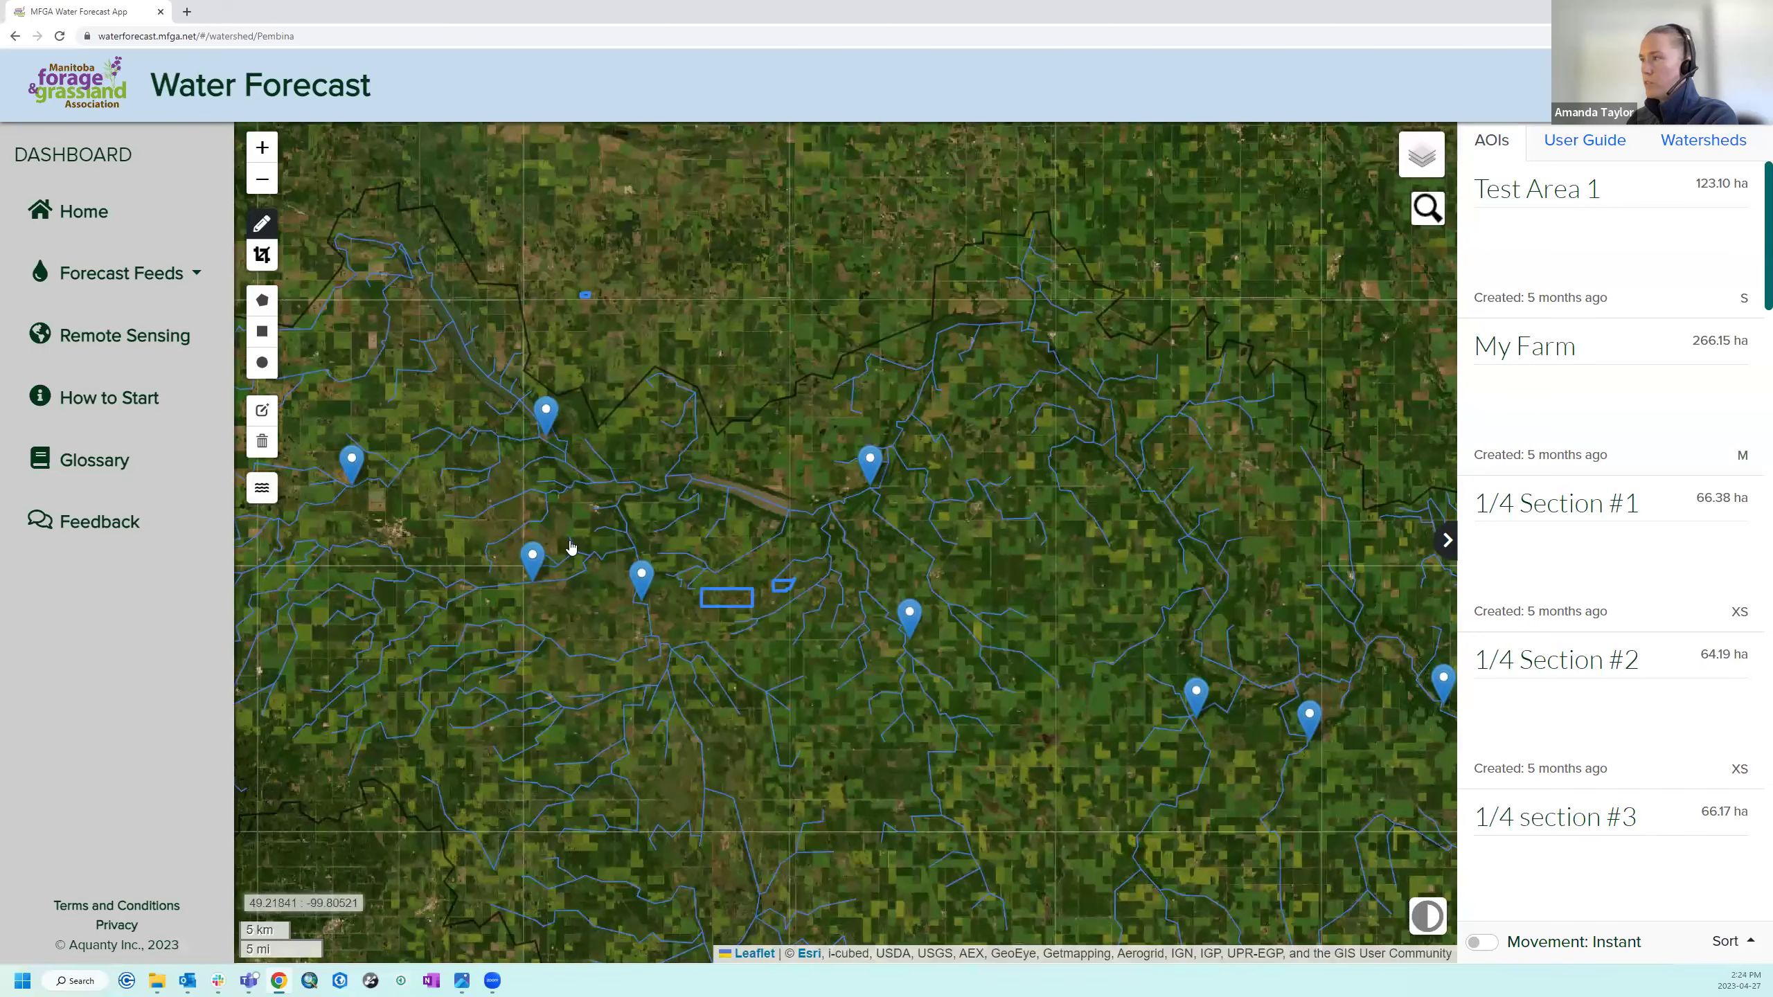
left_click(546, 415)
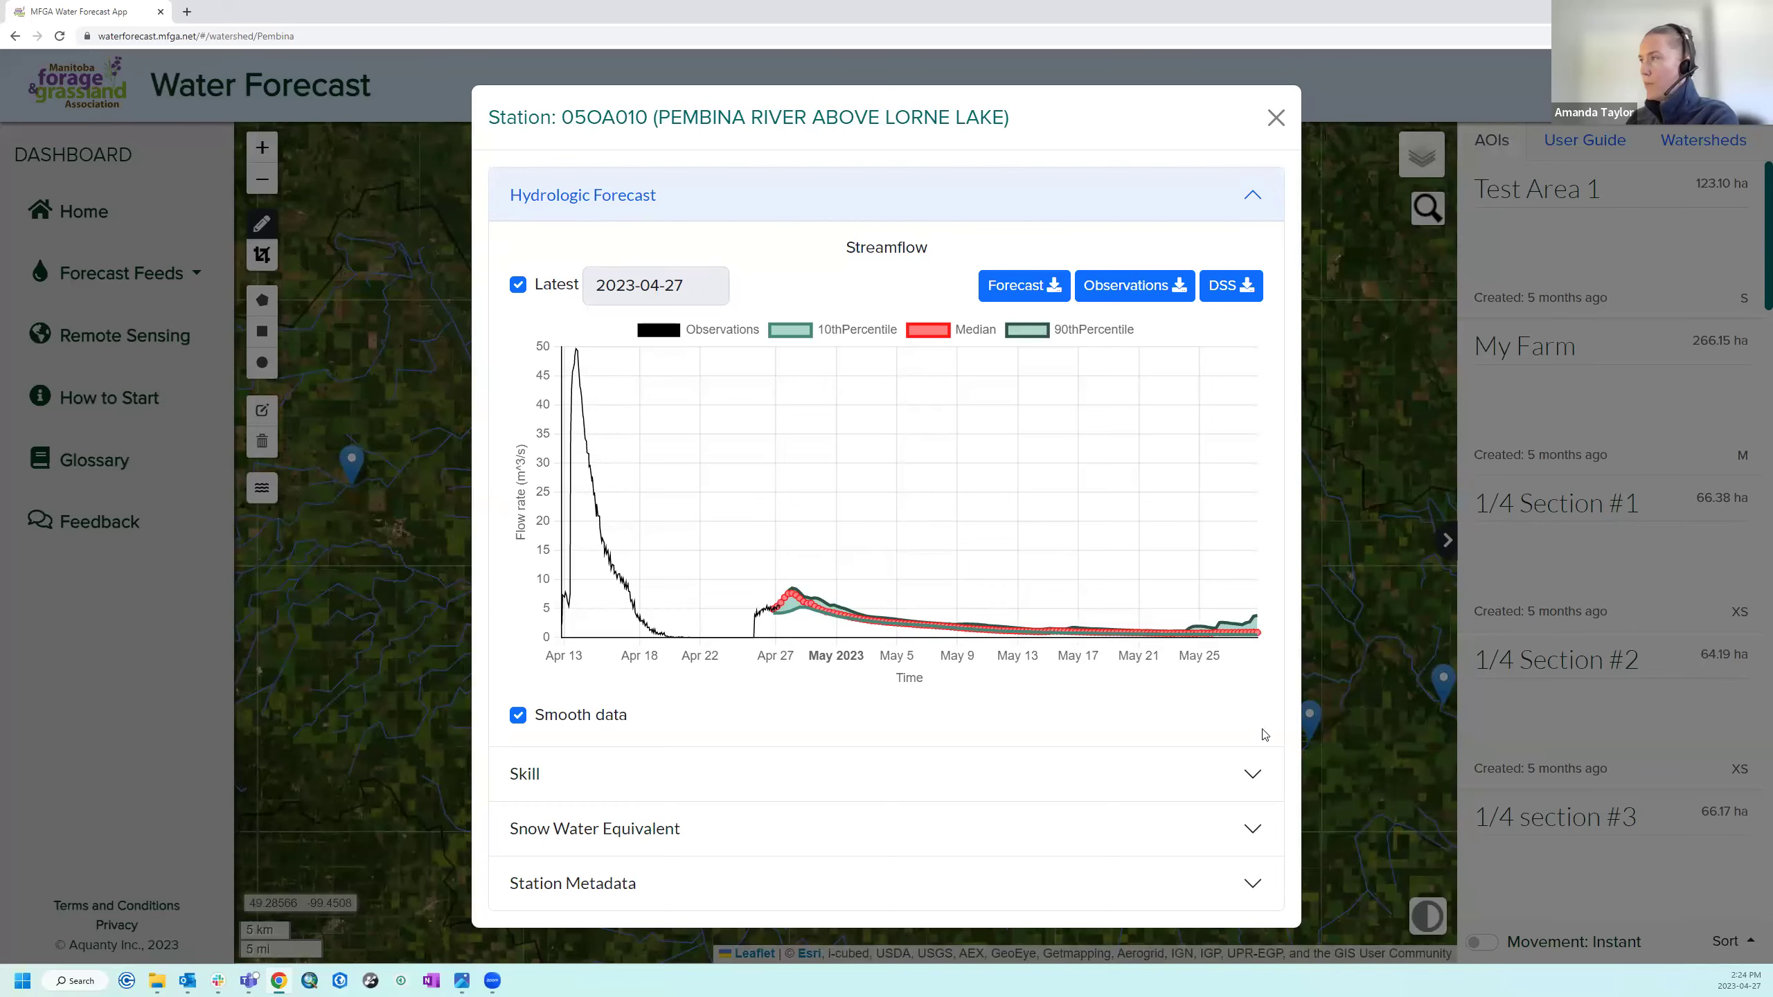
left_click(1276, 117)
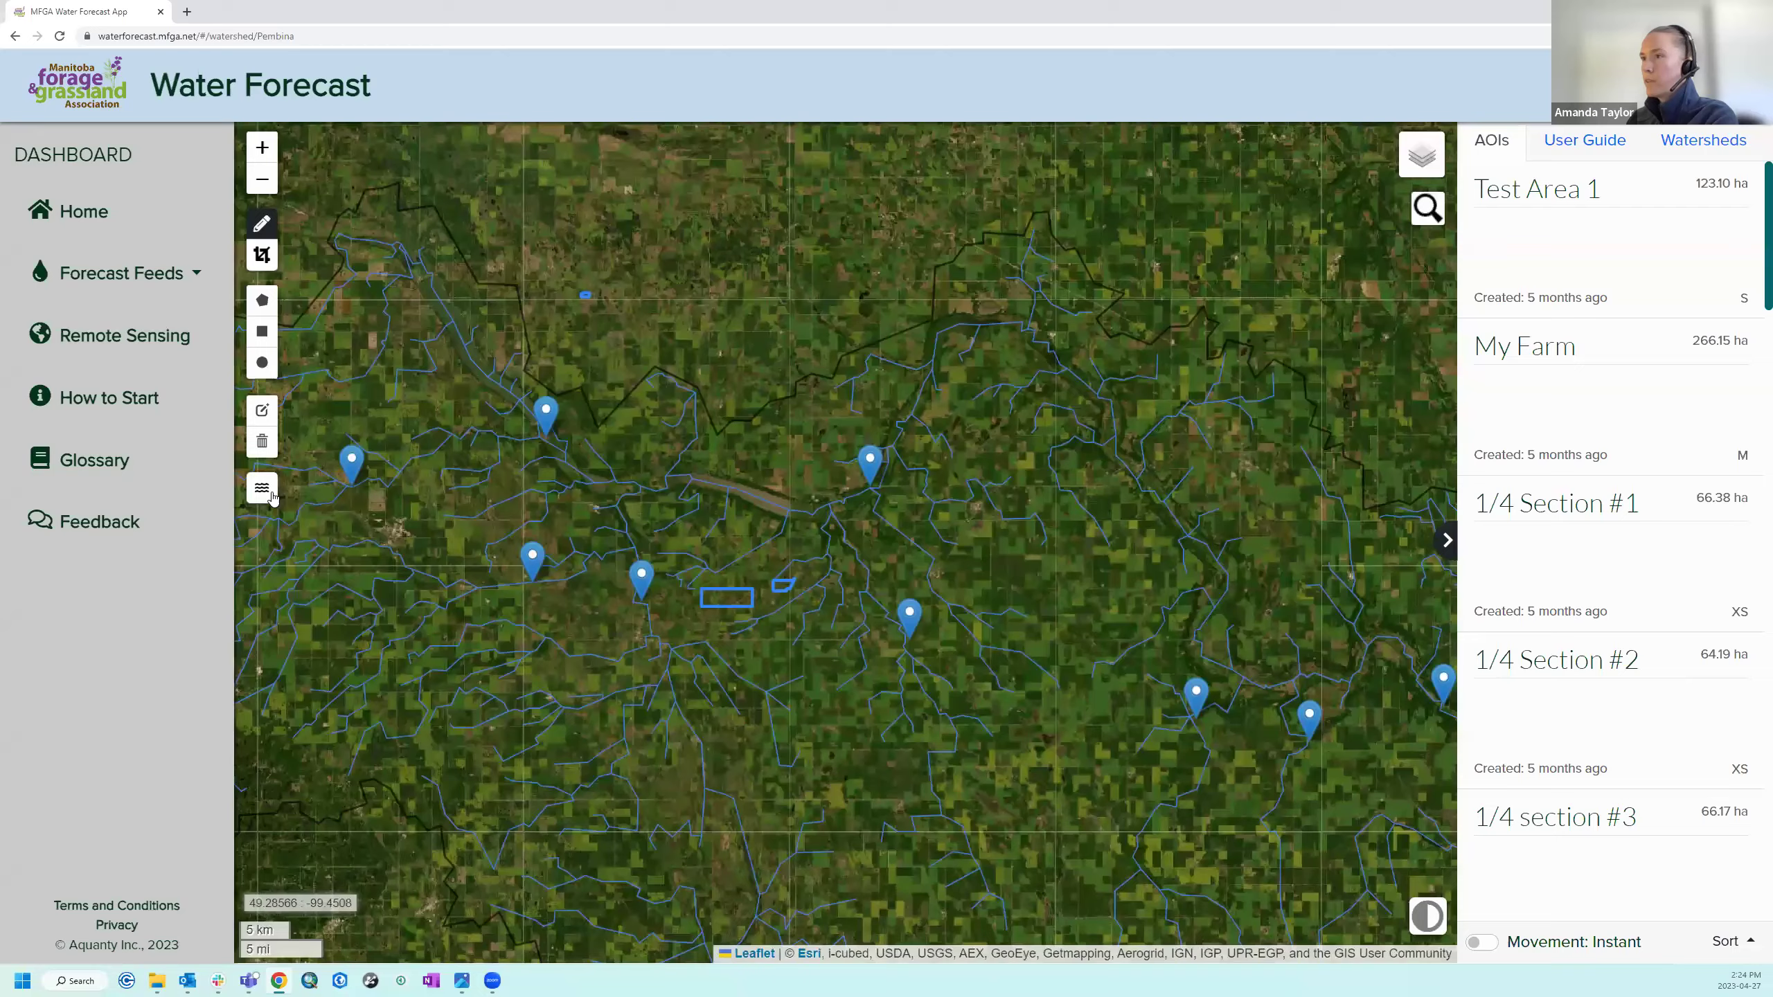
Set the Pembina forecast mode back to the 7-day GEPS window and close the mode settings.
left_click(263, 489)
left_click(517, 517)
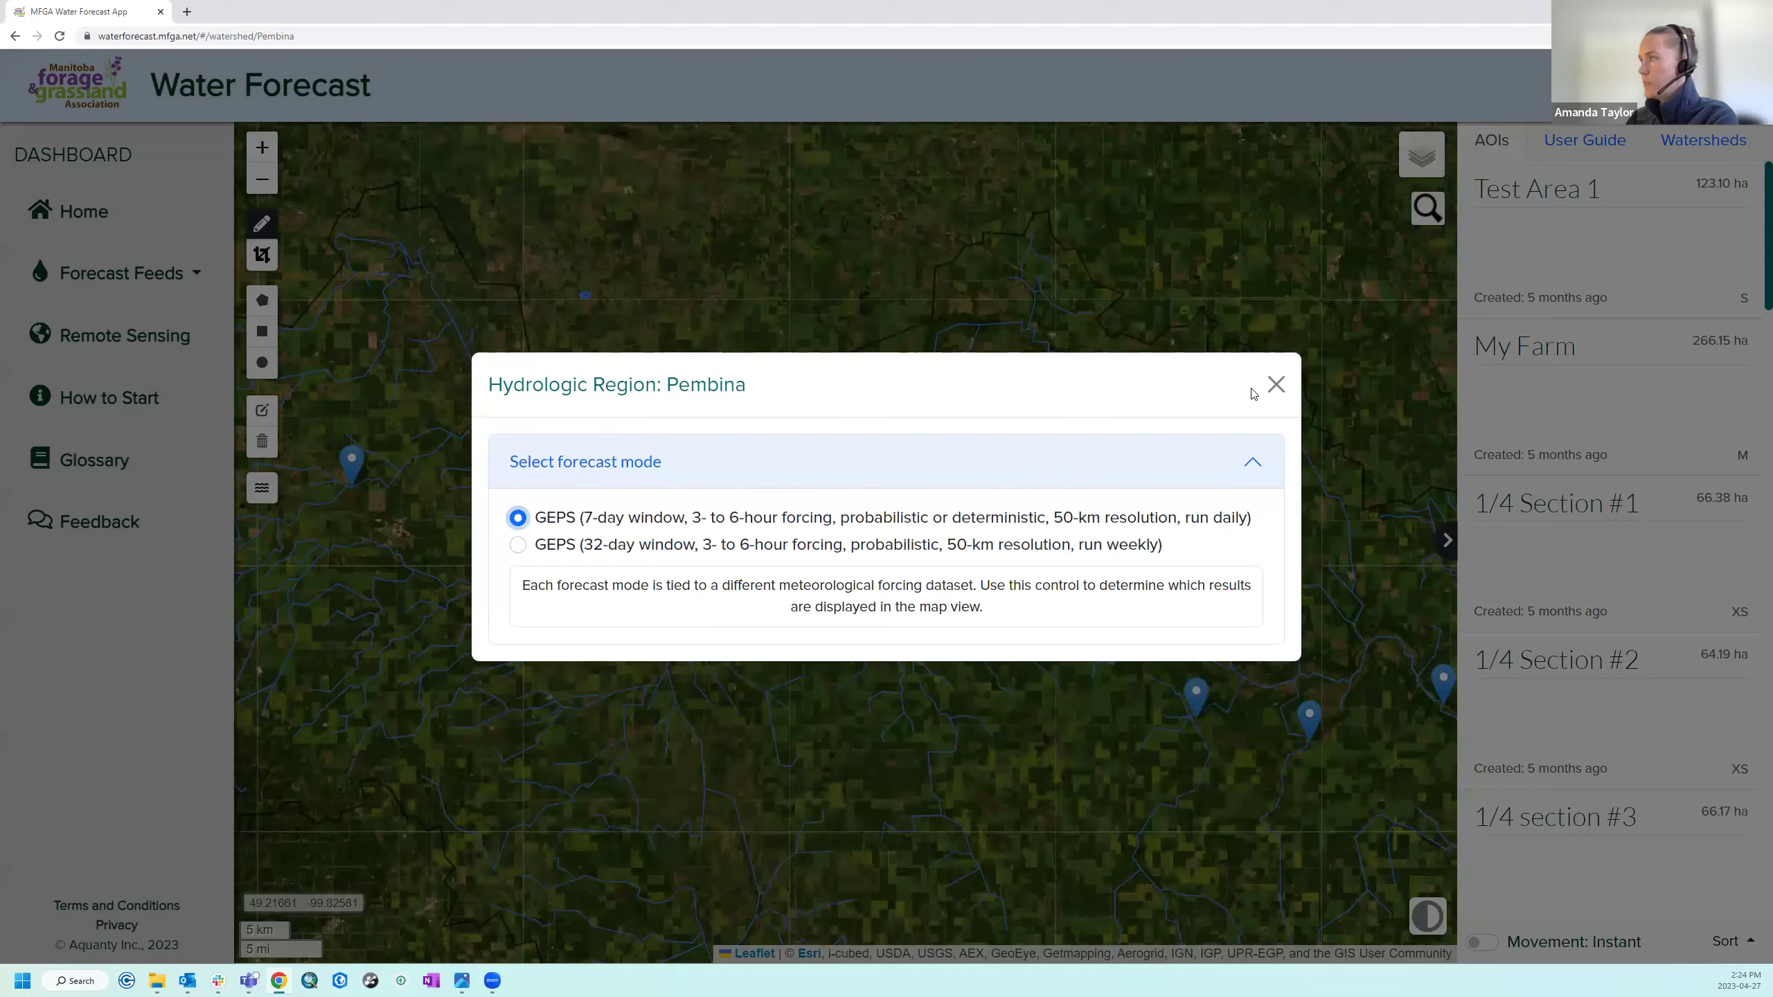
left_click(1274, 385)
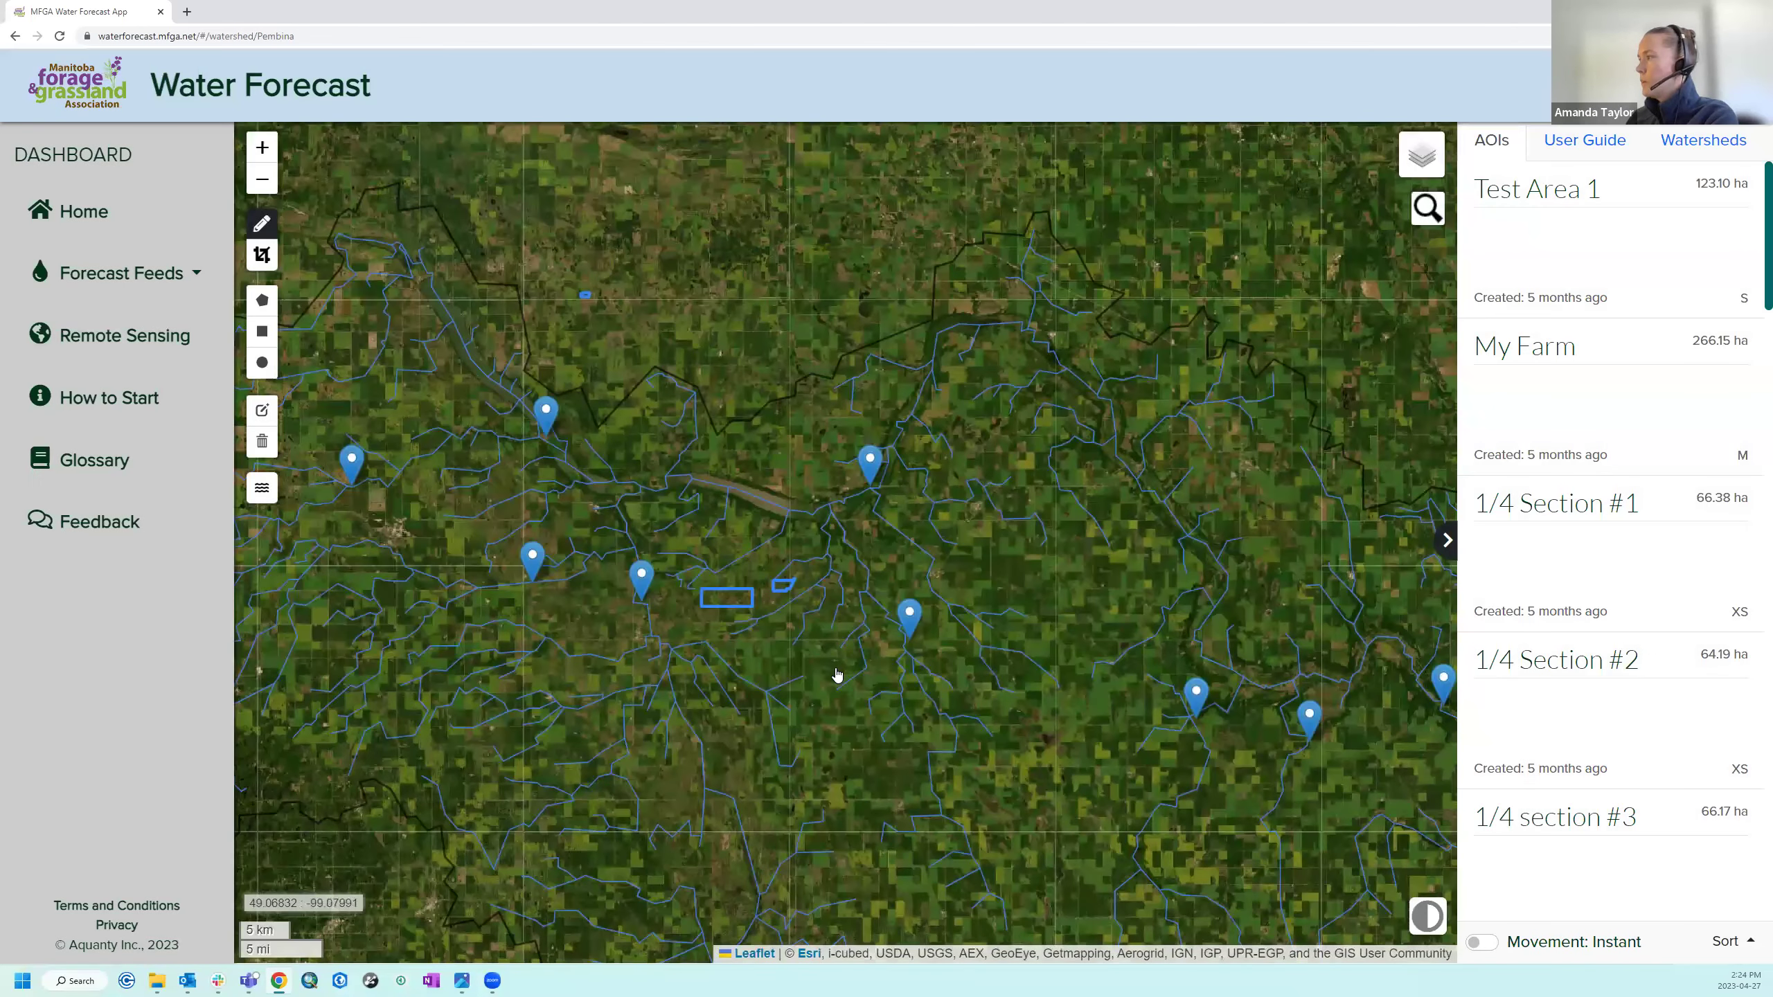
View the details of the Wetlands and Forage/Grassland area of interest on the map and close them.
mouse_move(1418, 160)
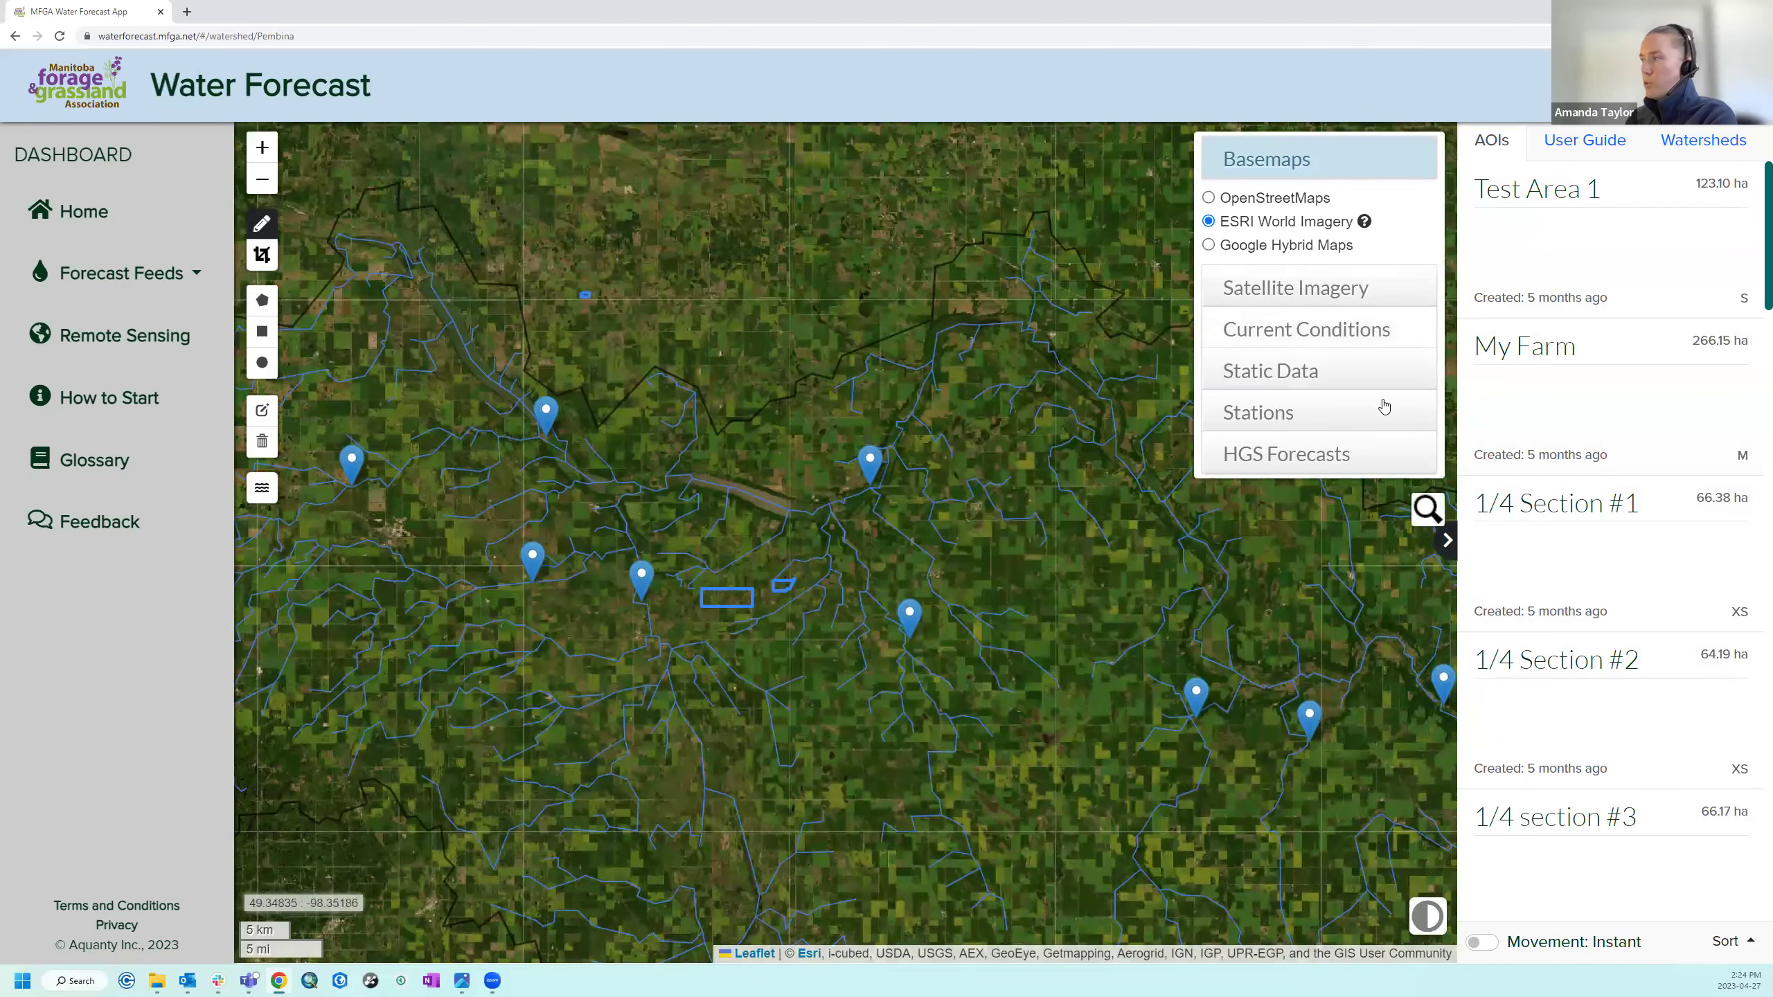
left_click(703, 792)
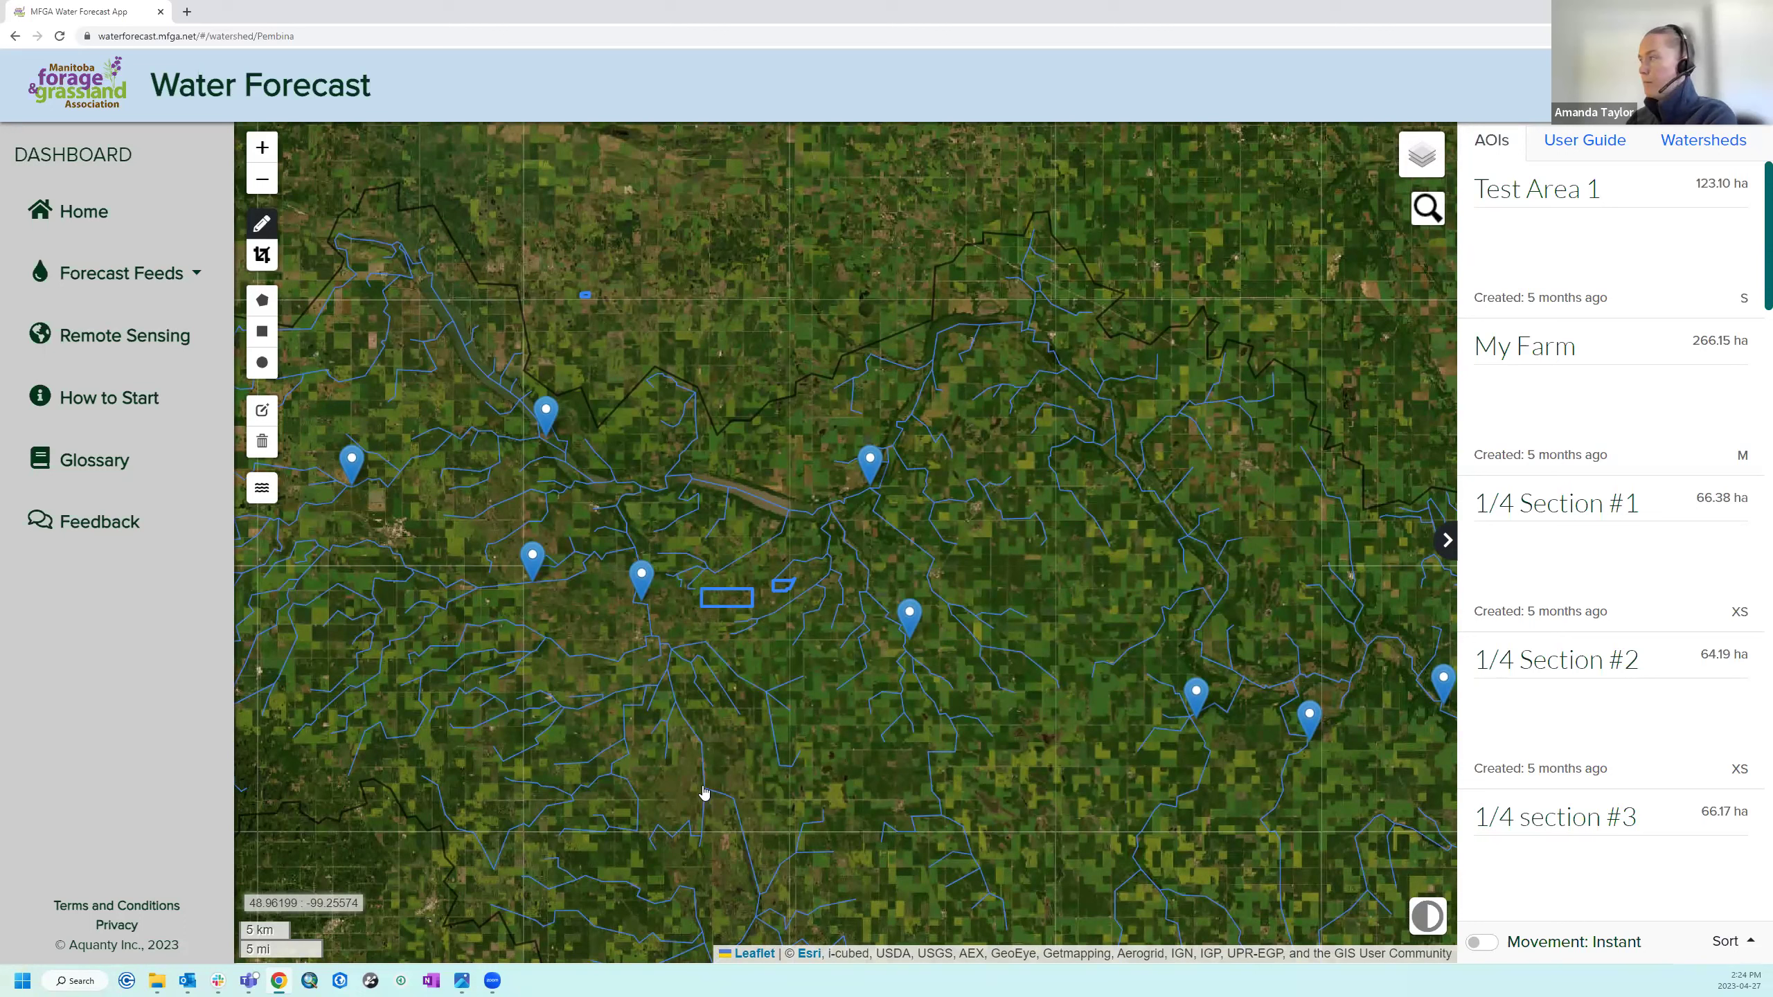
scroll(795, 673, "up", 1)
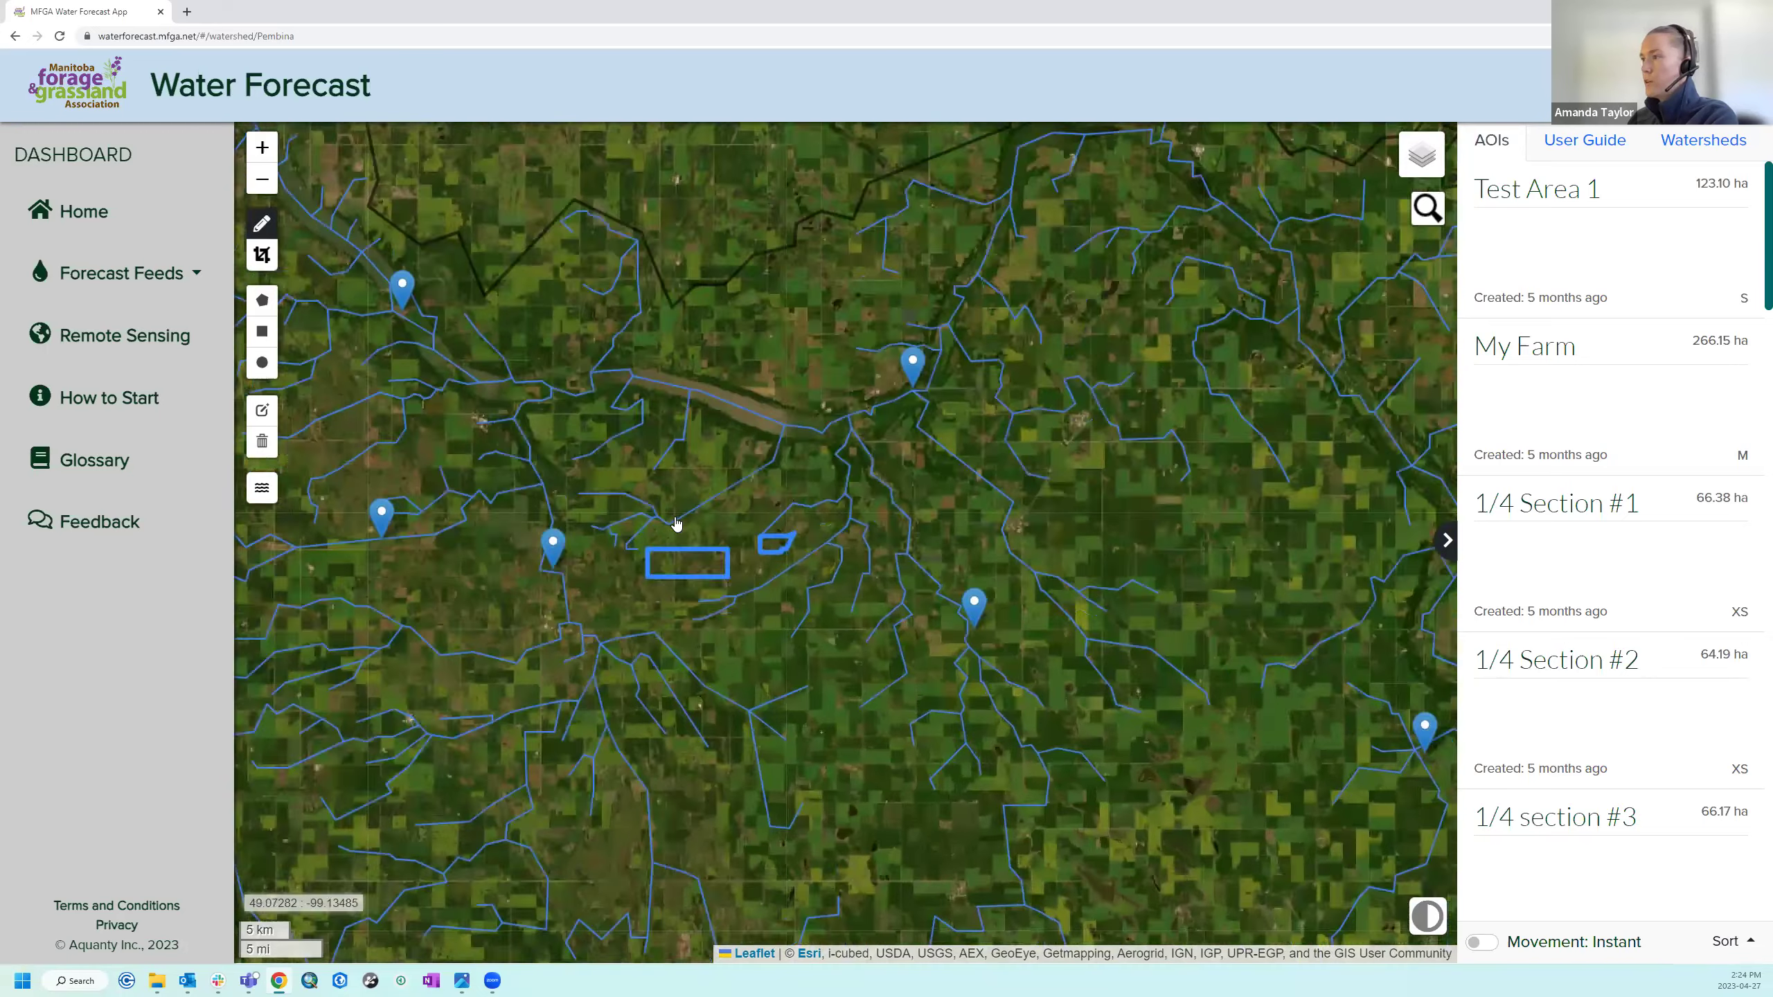
left_click_drag(847, 669, 864, 780)
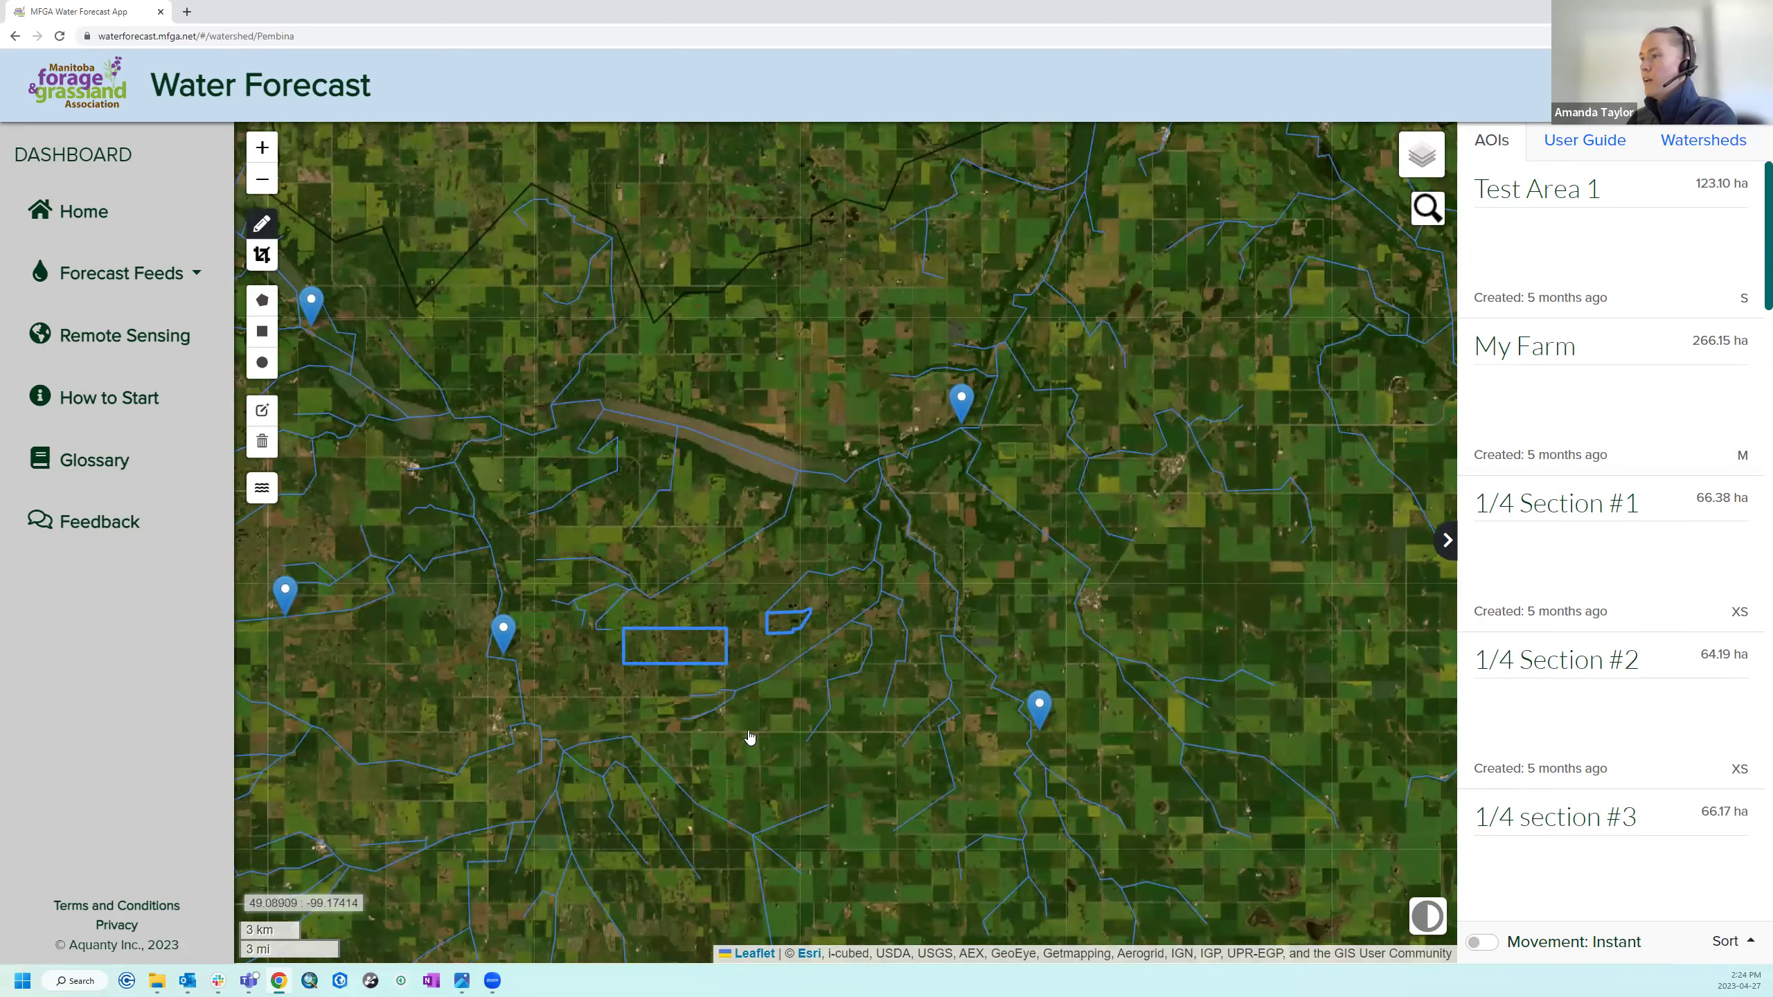
scroll(762, 725, "up", 1)
left_click(682, 607)
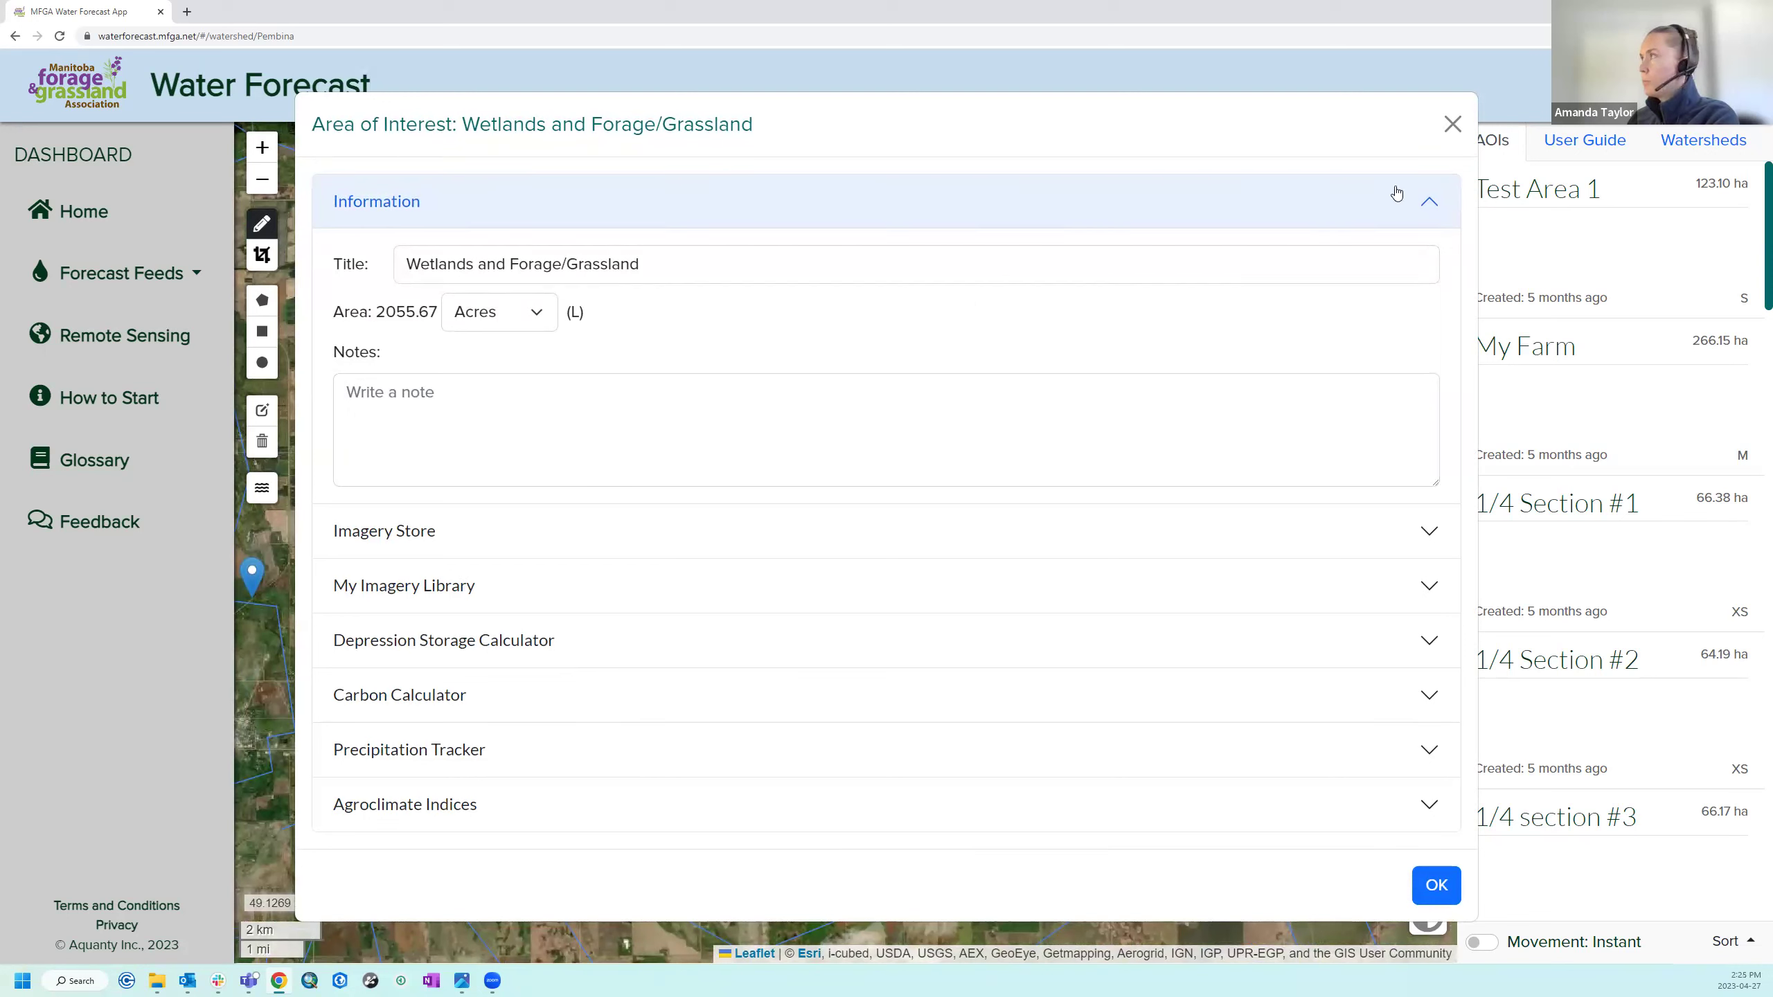
left_click(1452, 124)
Draw a rectangular area of interest of about 675 acres around the field section southeast of the Wetlands and Forage/Grassland area.
left_click_drag(913, 655, 906, 603)
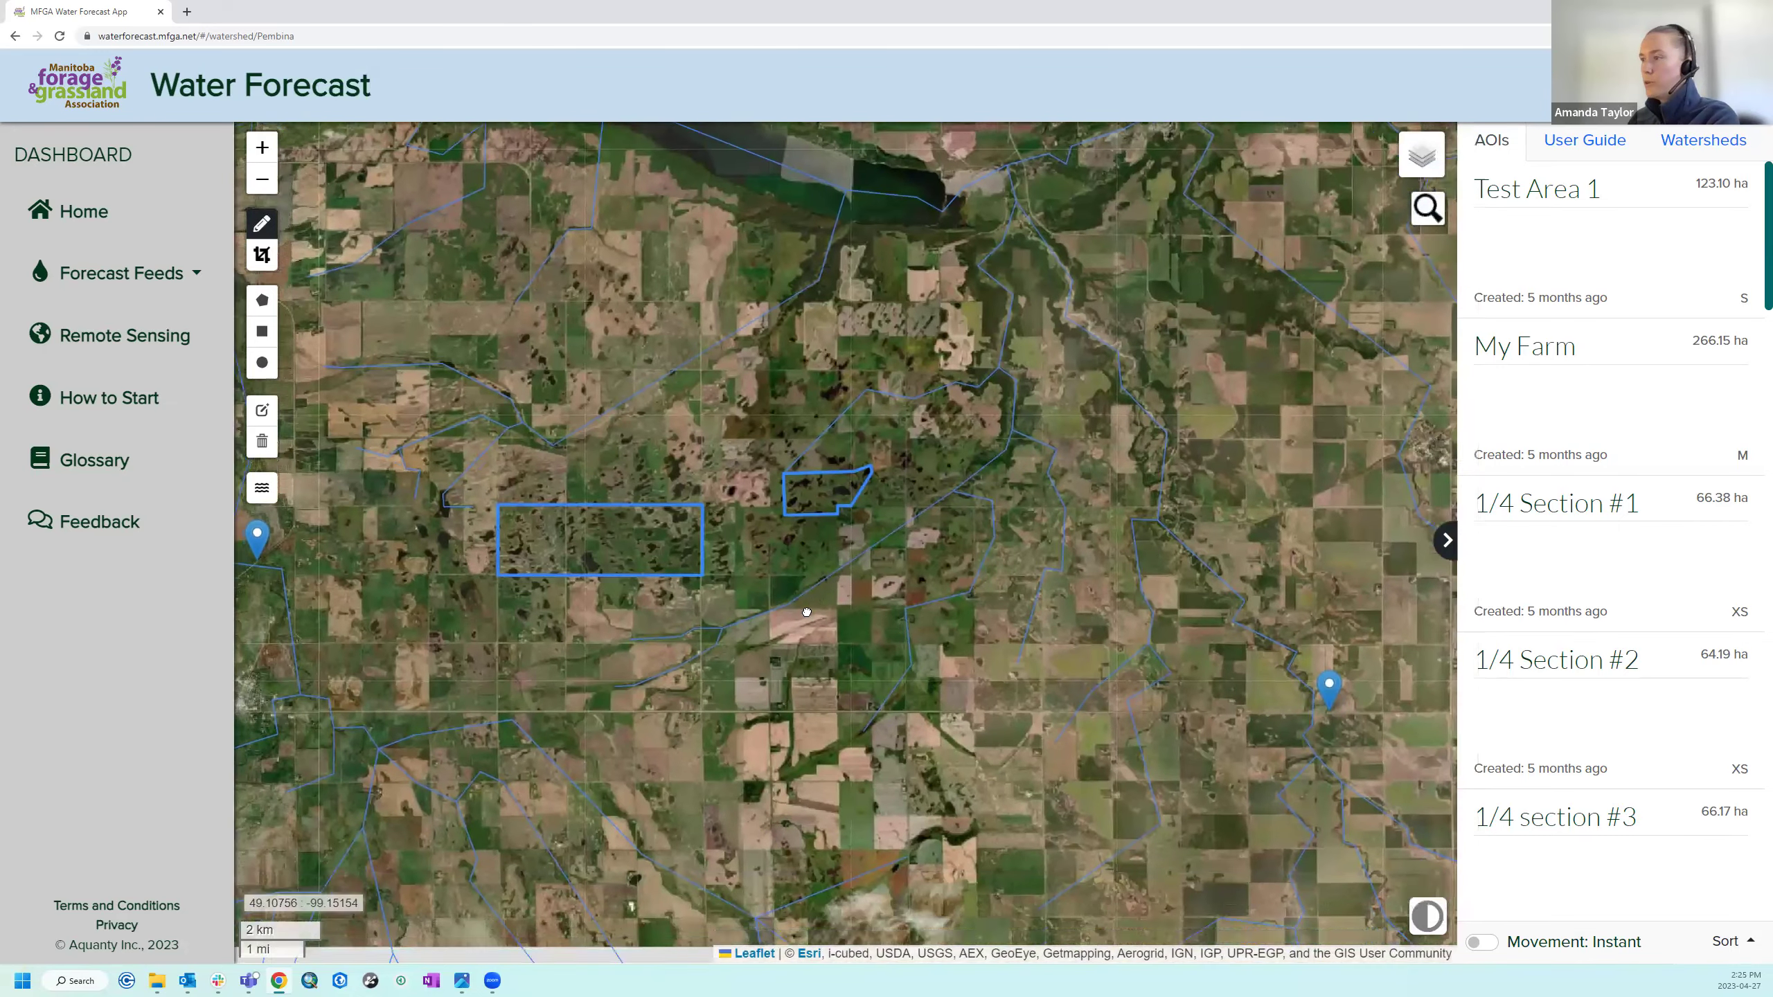
left_click_drag(768, 687, 737, 638)
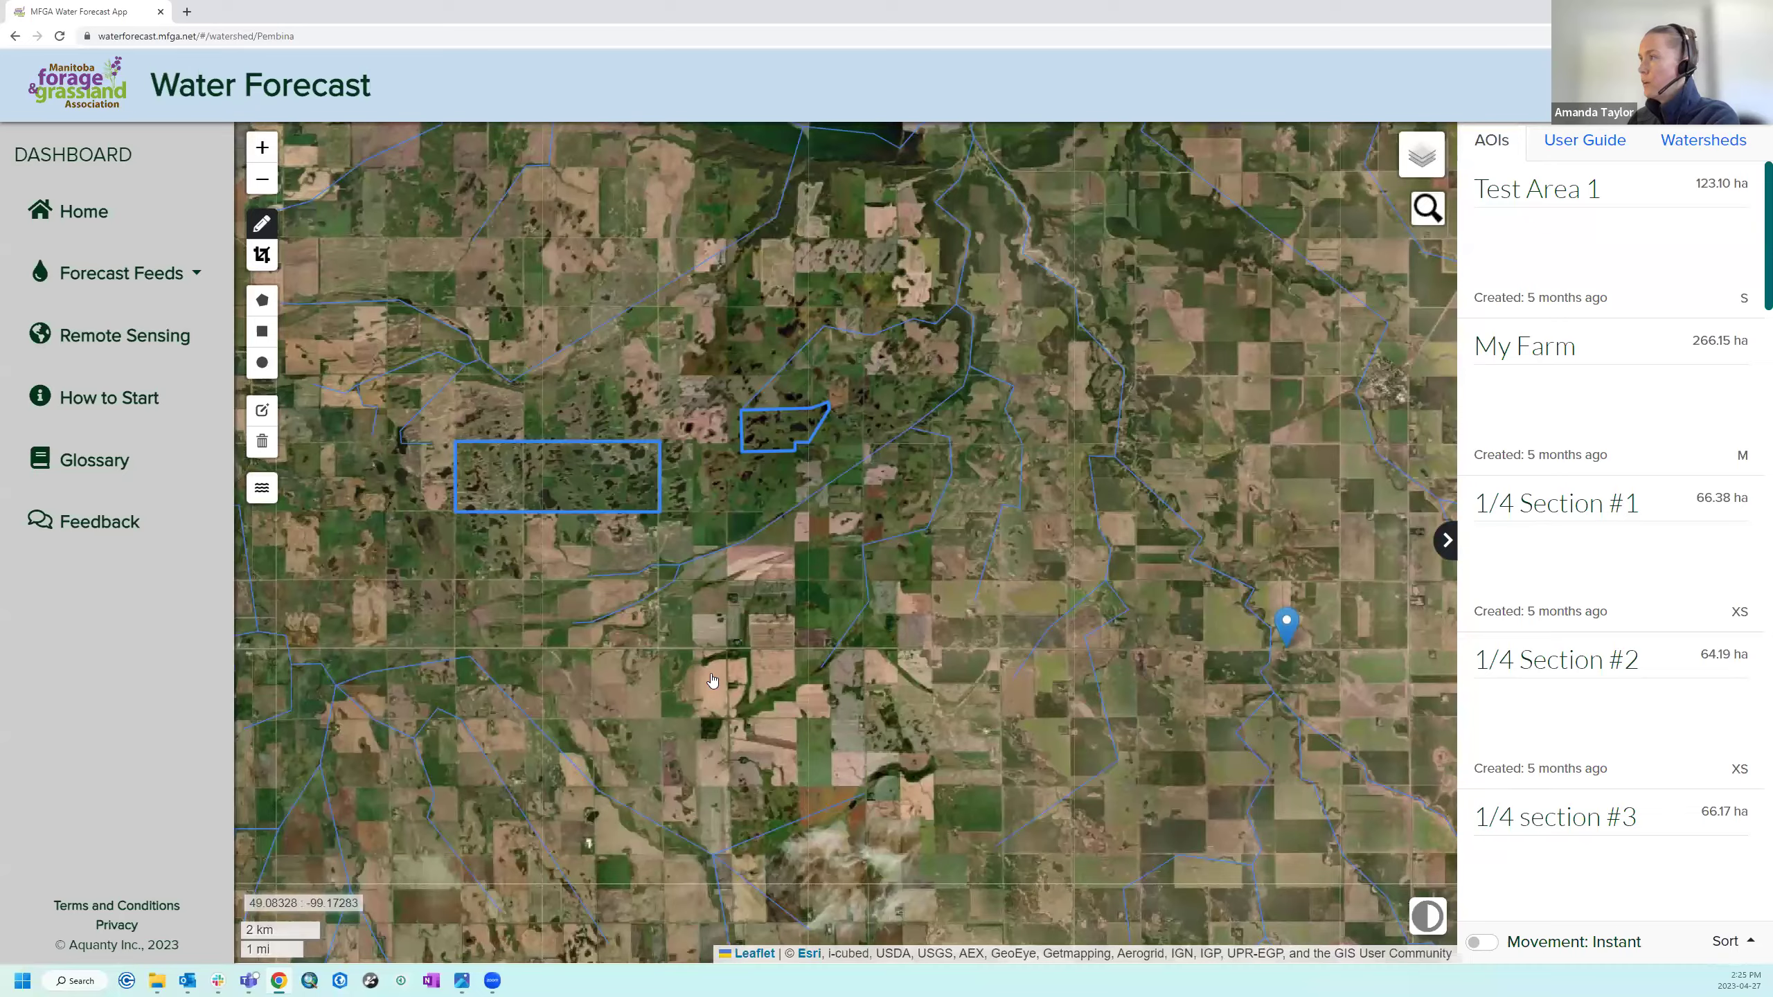
scroll(713, 681, "up", 1)
left_click_drag(735, 568, 776, 475)
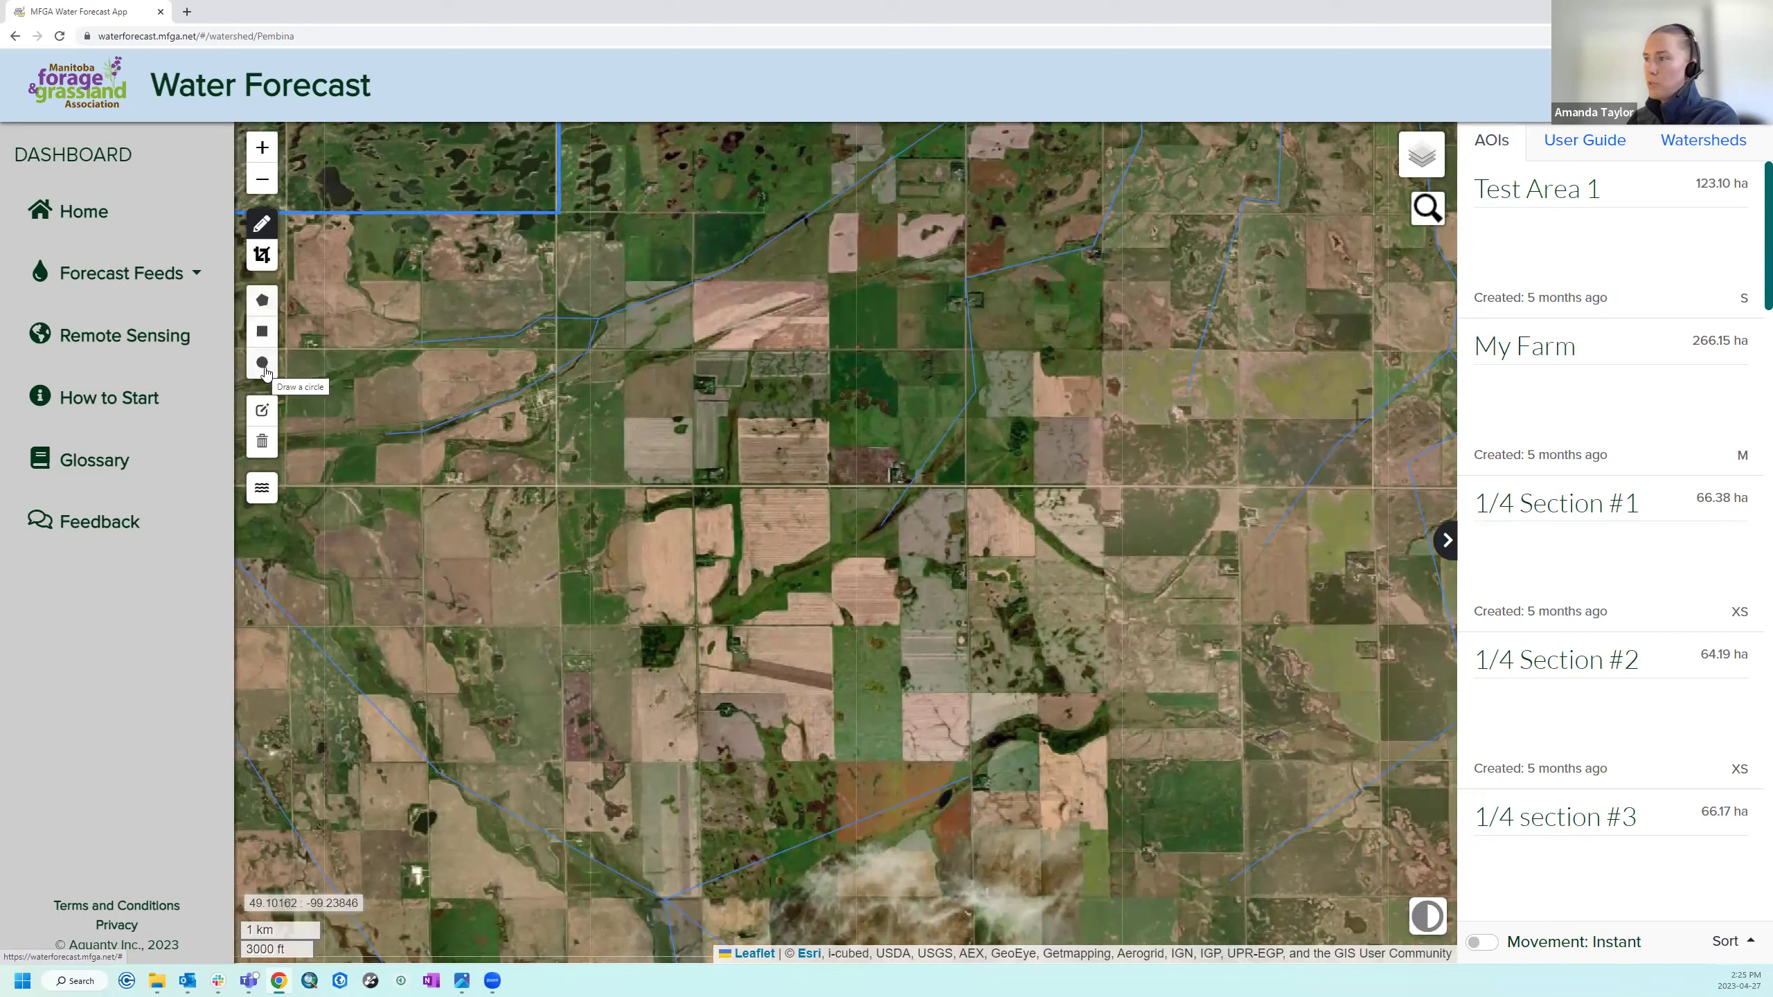
left_click(262, 333)
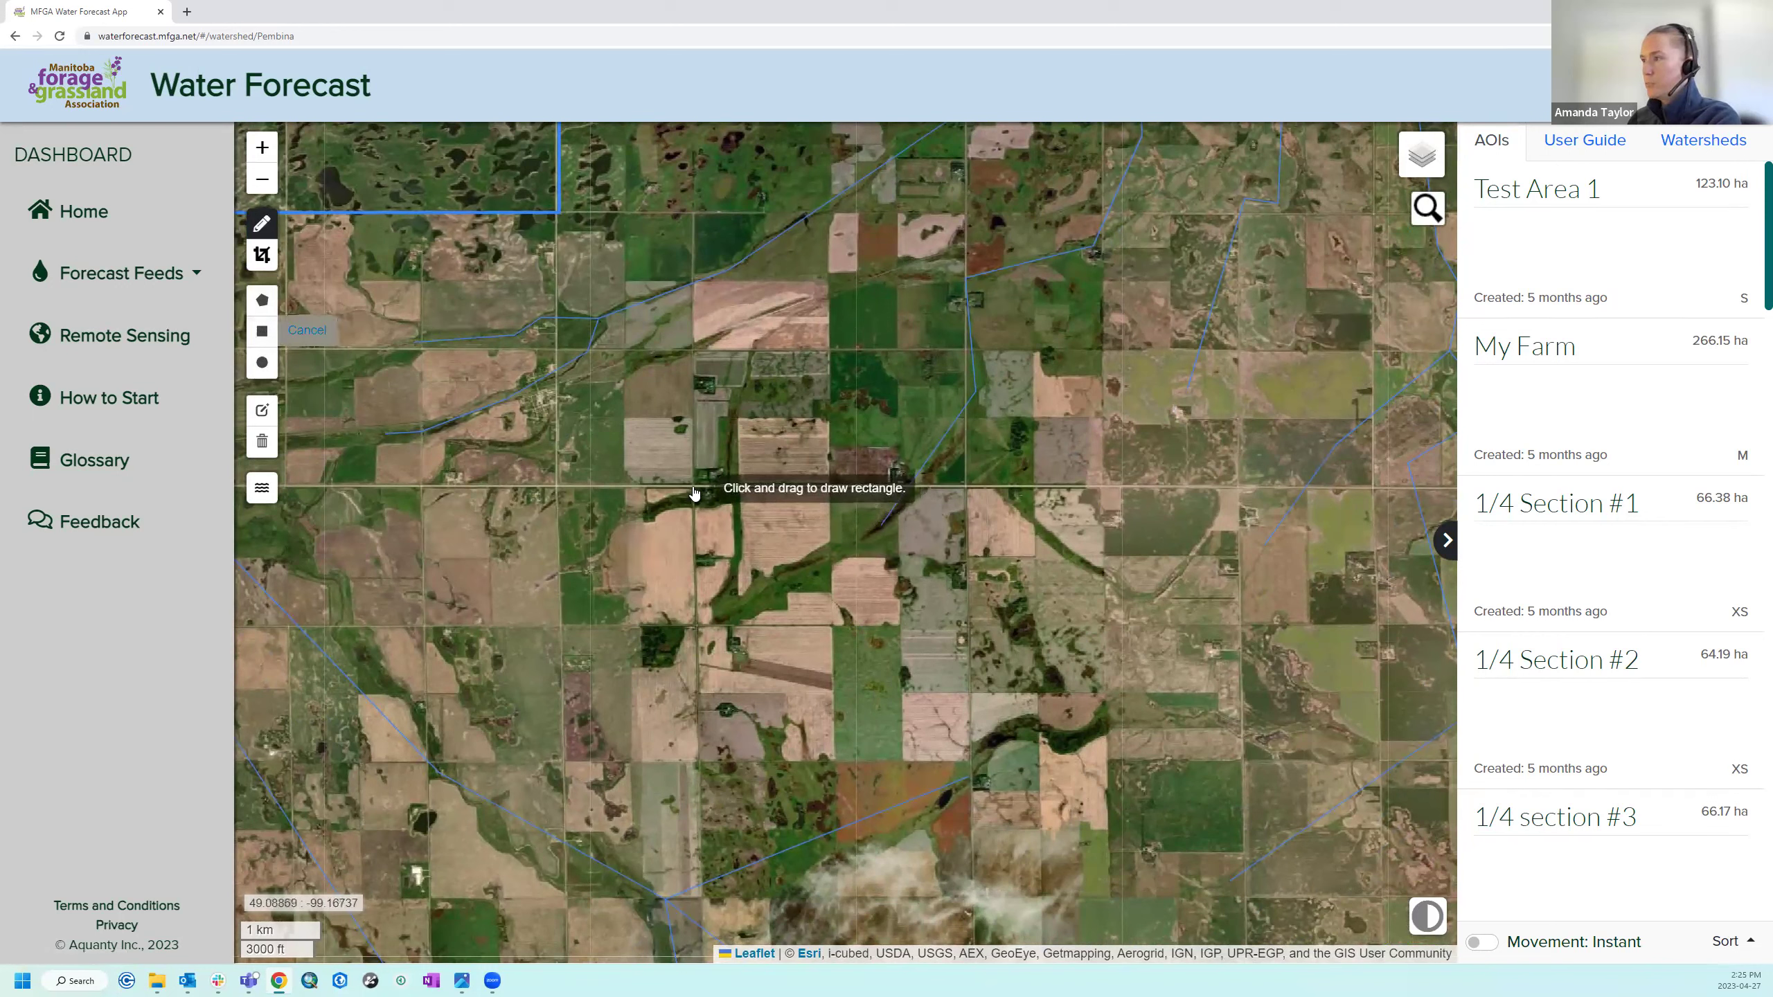
left_click_drag(694, 494, 822, 625)
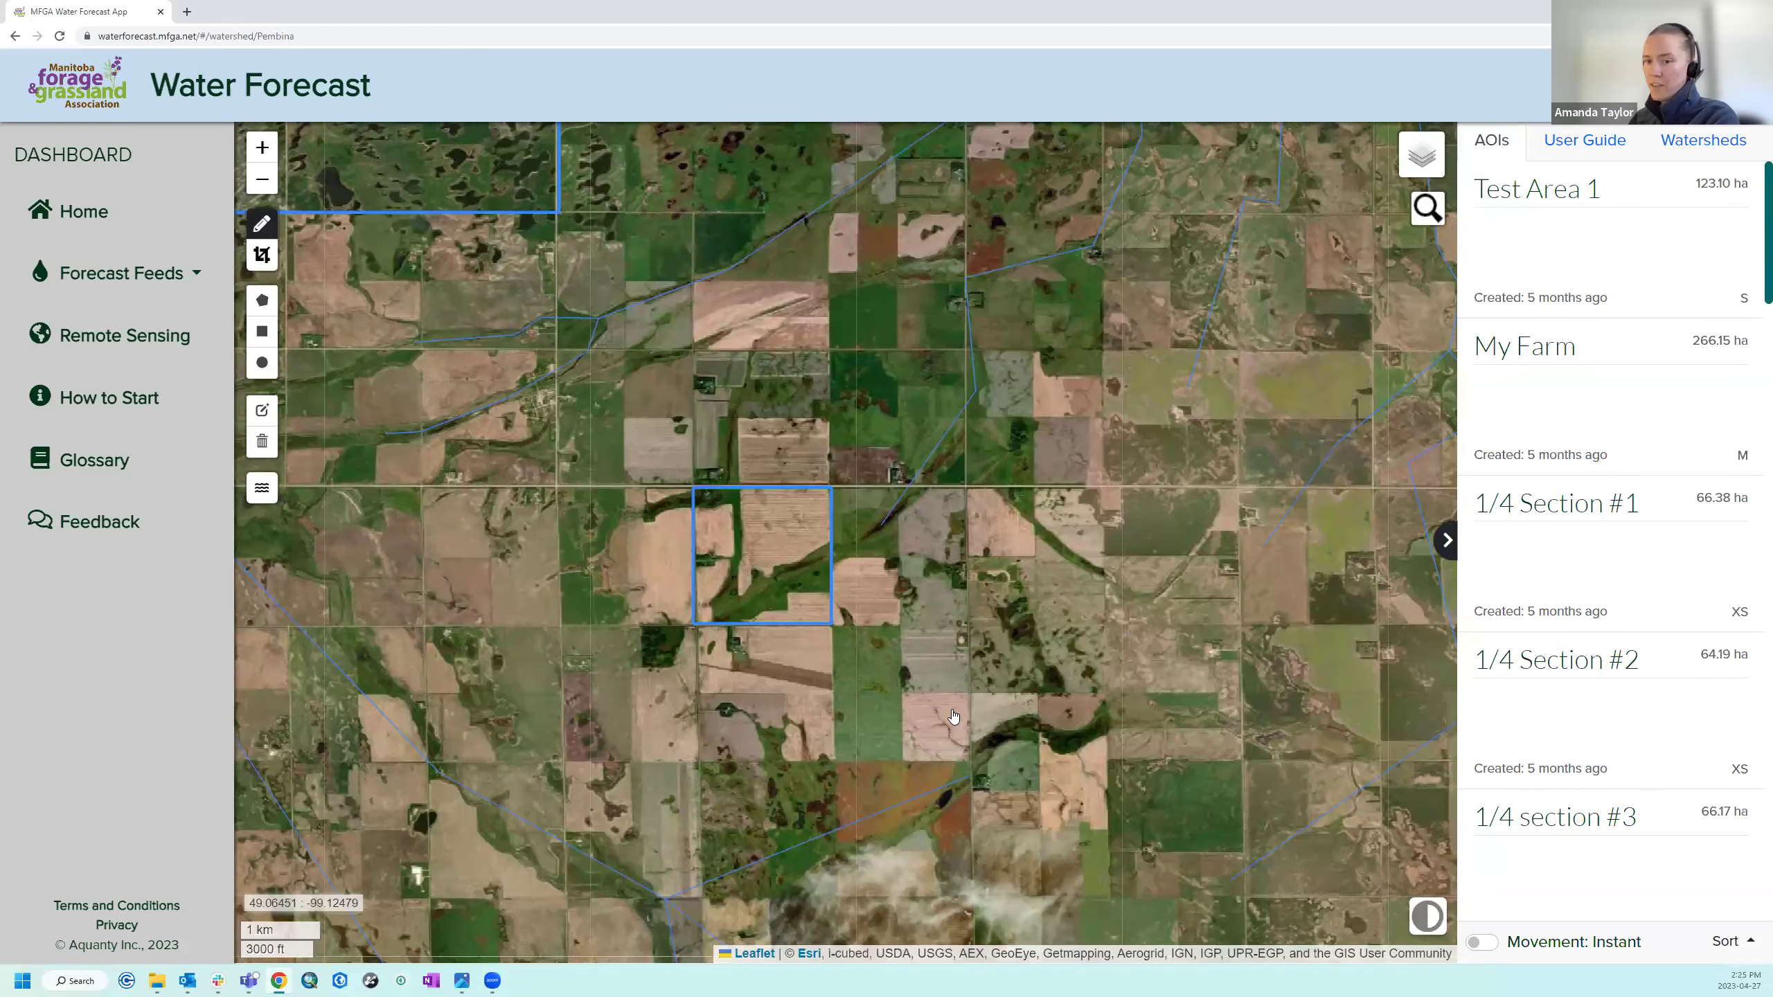
Title the newly drawn area of interest "My new farm" and save its information.
left_click(776, 563)
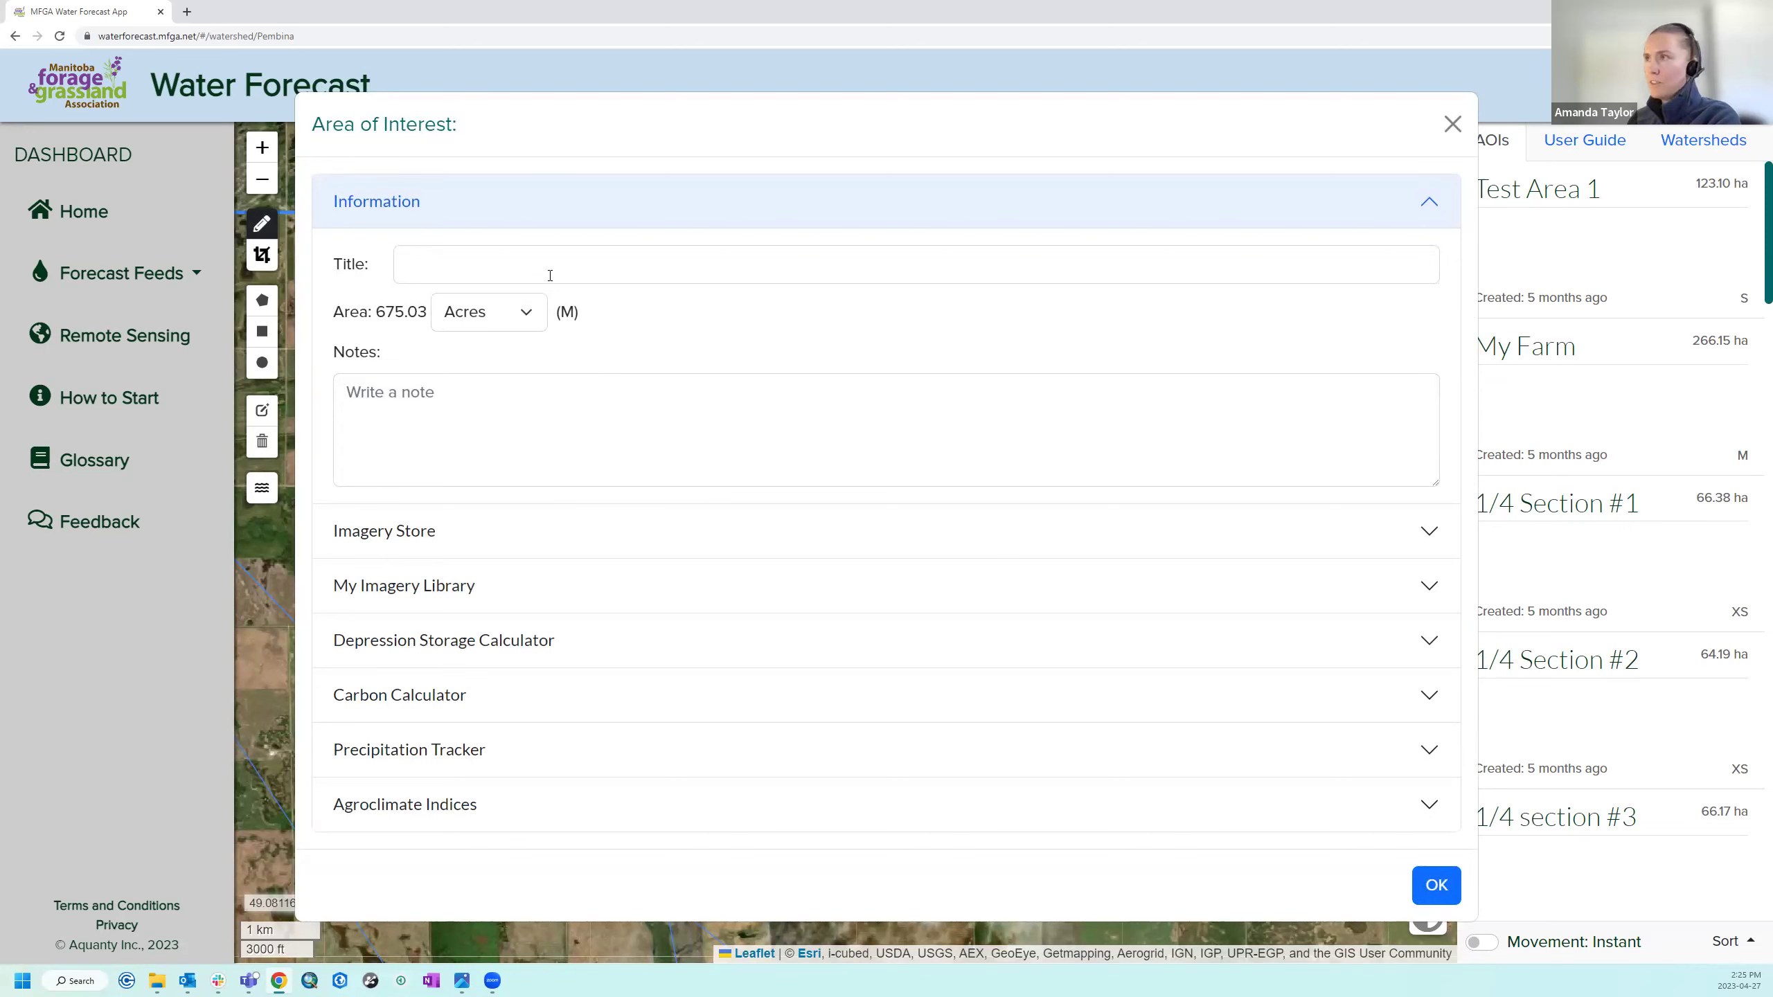
left_click(583, 268)
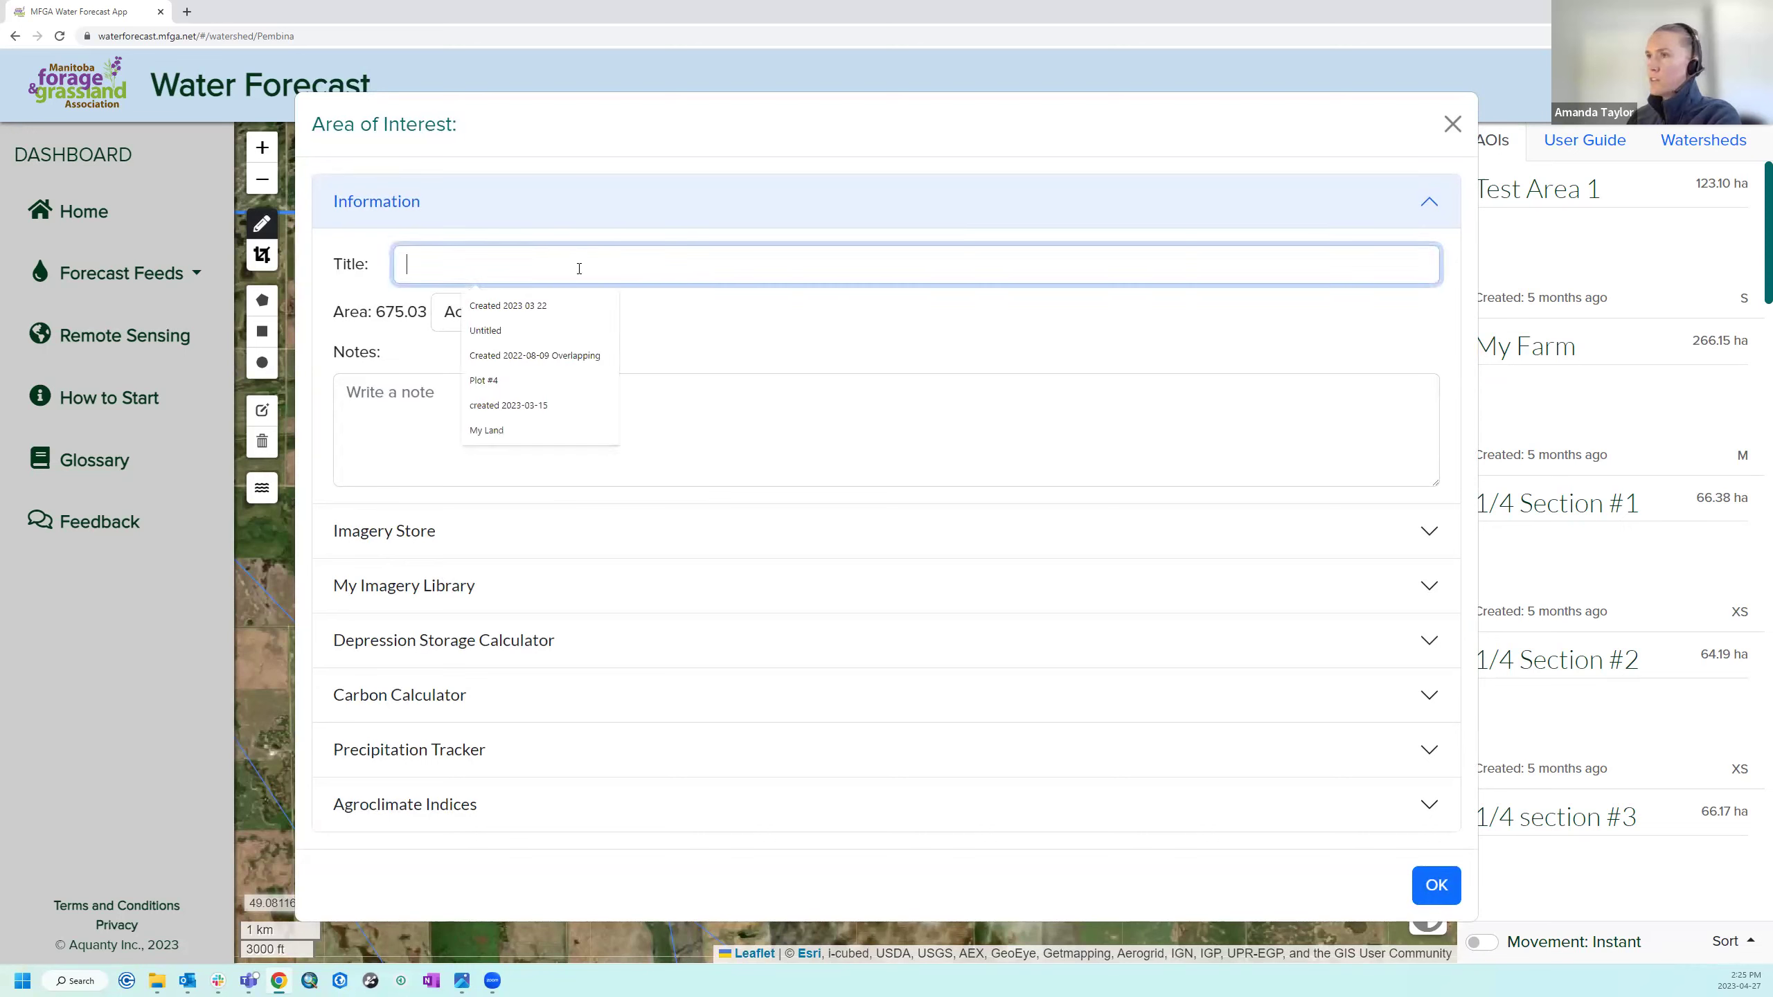
type("My nre")
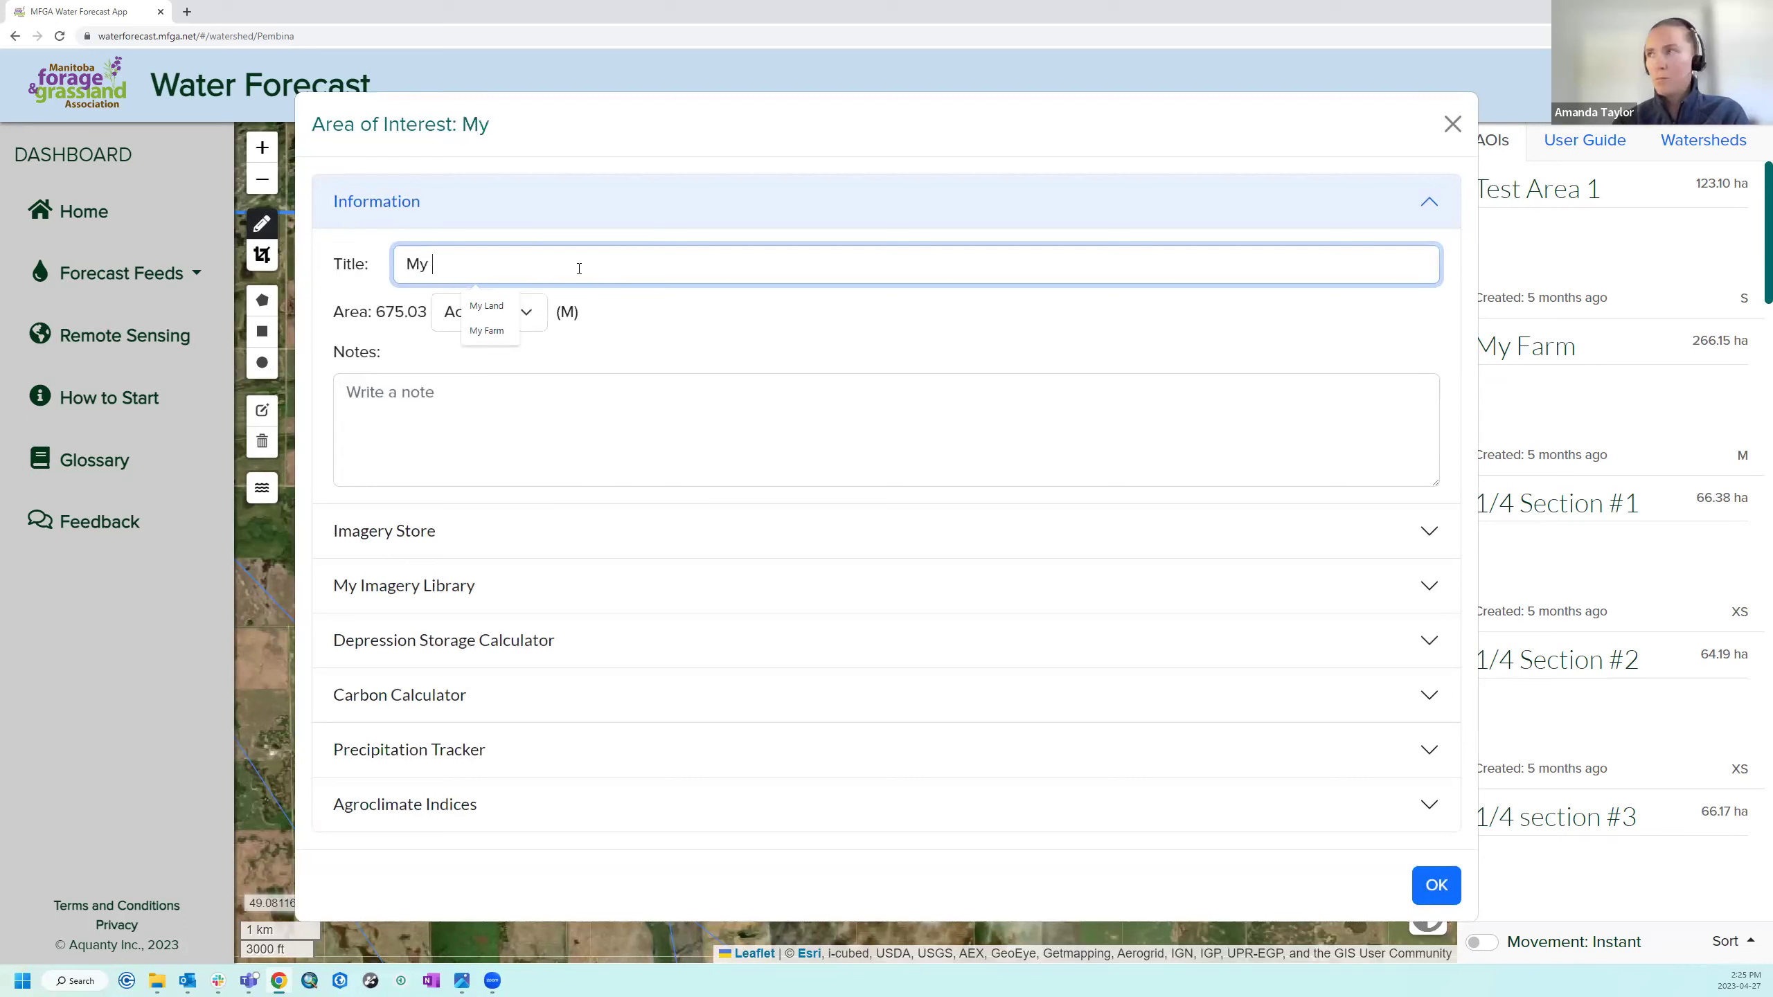
key("BackSpace")
key("BackSpace")
key("BackSpace")
type("ew farm")
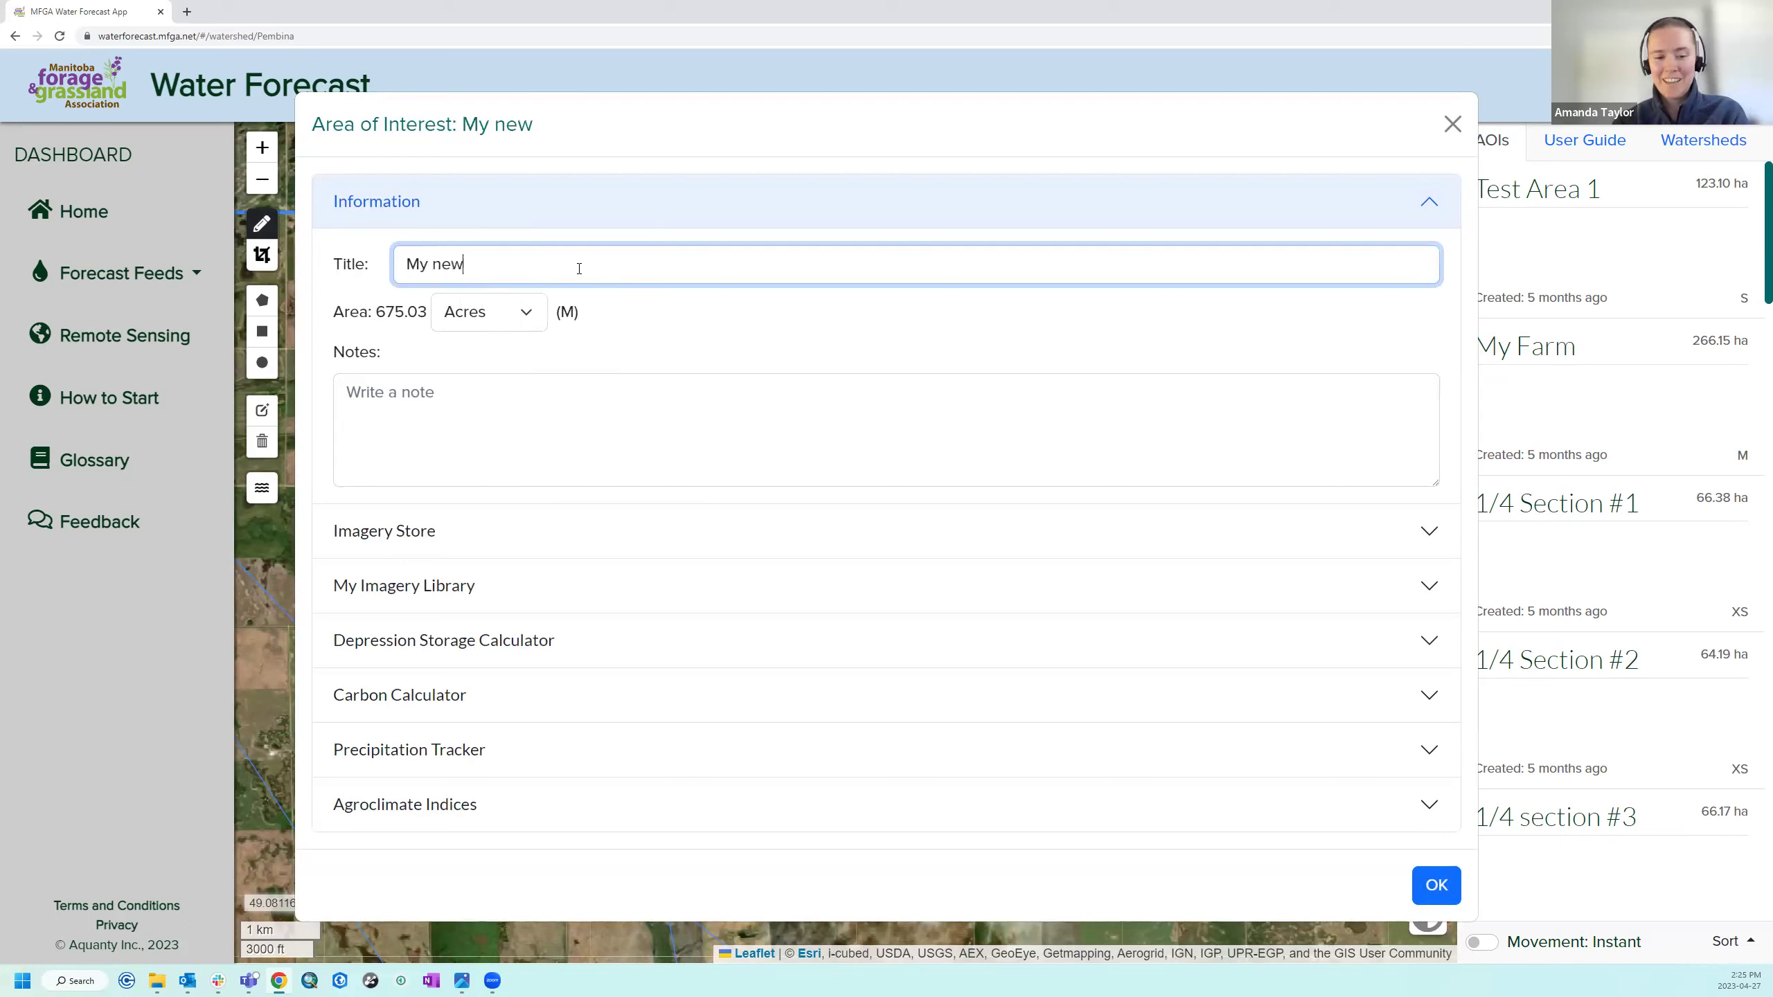
left_click(1436, 885)
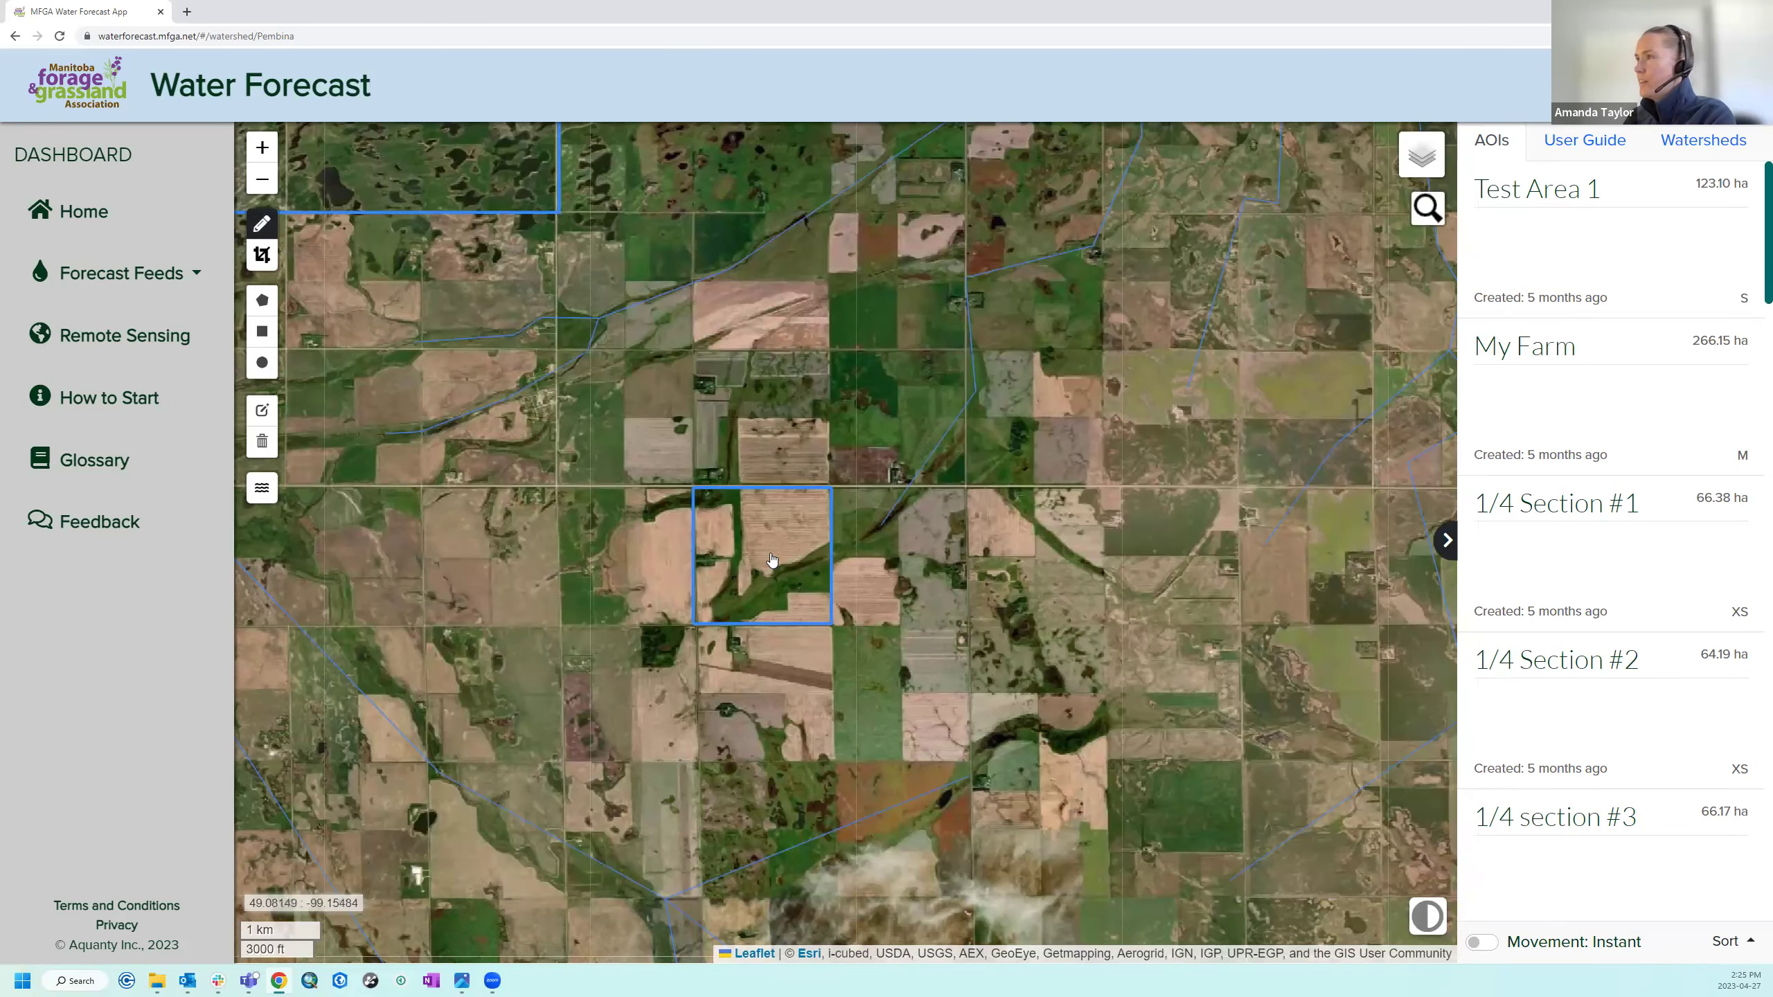
Reopen and close the new area's details, and locate My new farm in the list of areas of interest.
left_click(774, 567)
left_click(1452, 123)
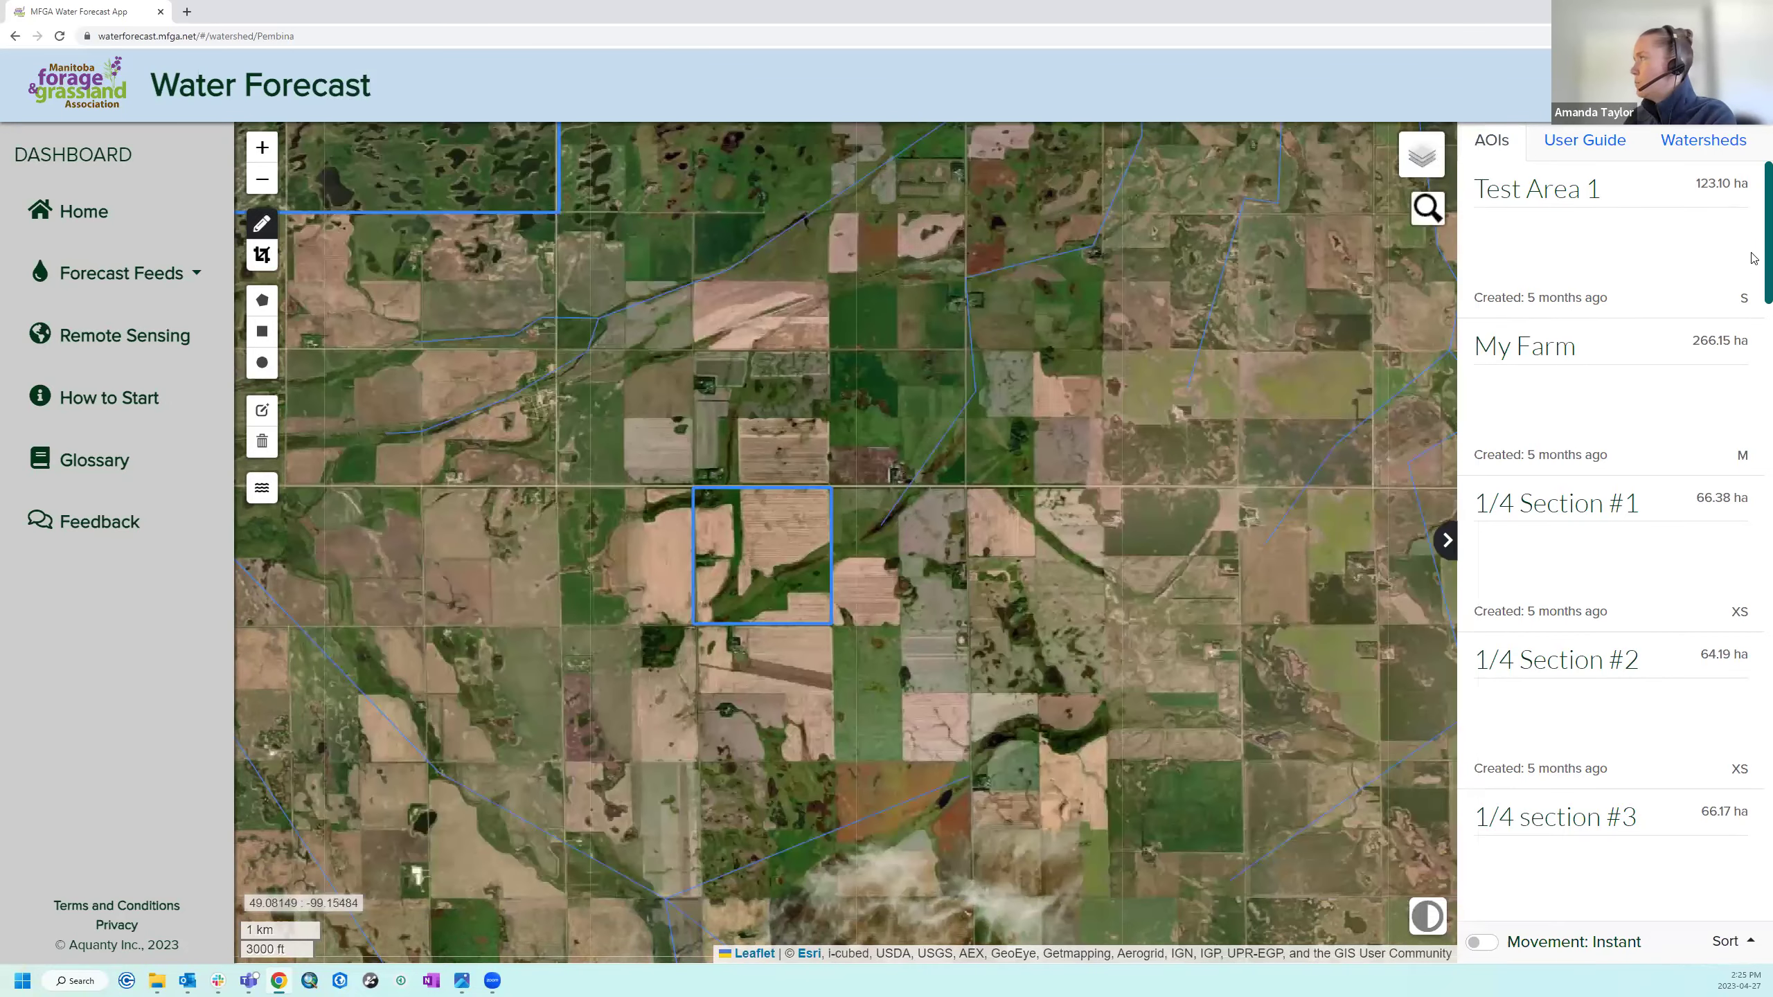
scroll(1737, 561, "down", 10)
scroll(1737, 561, "down", 10)
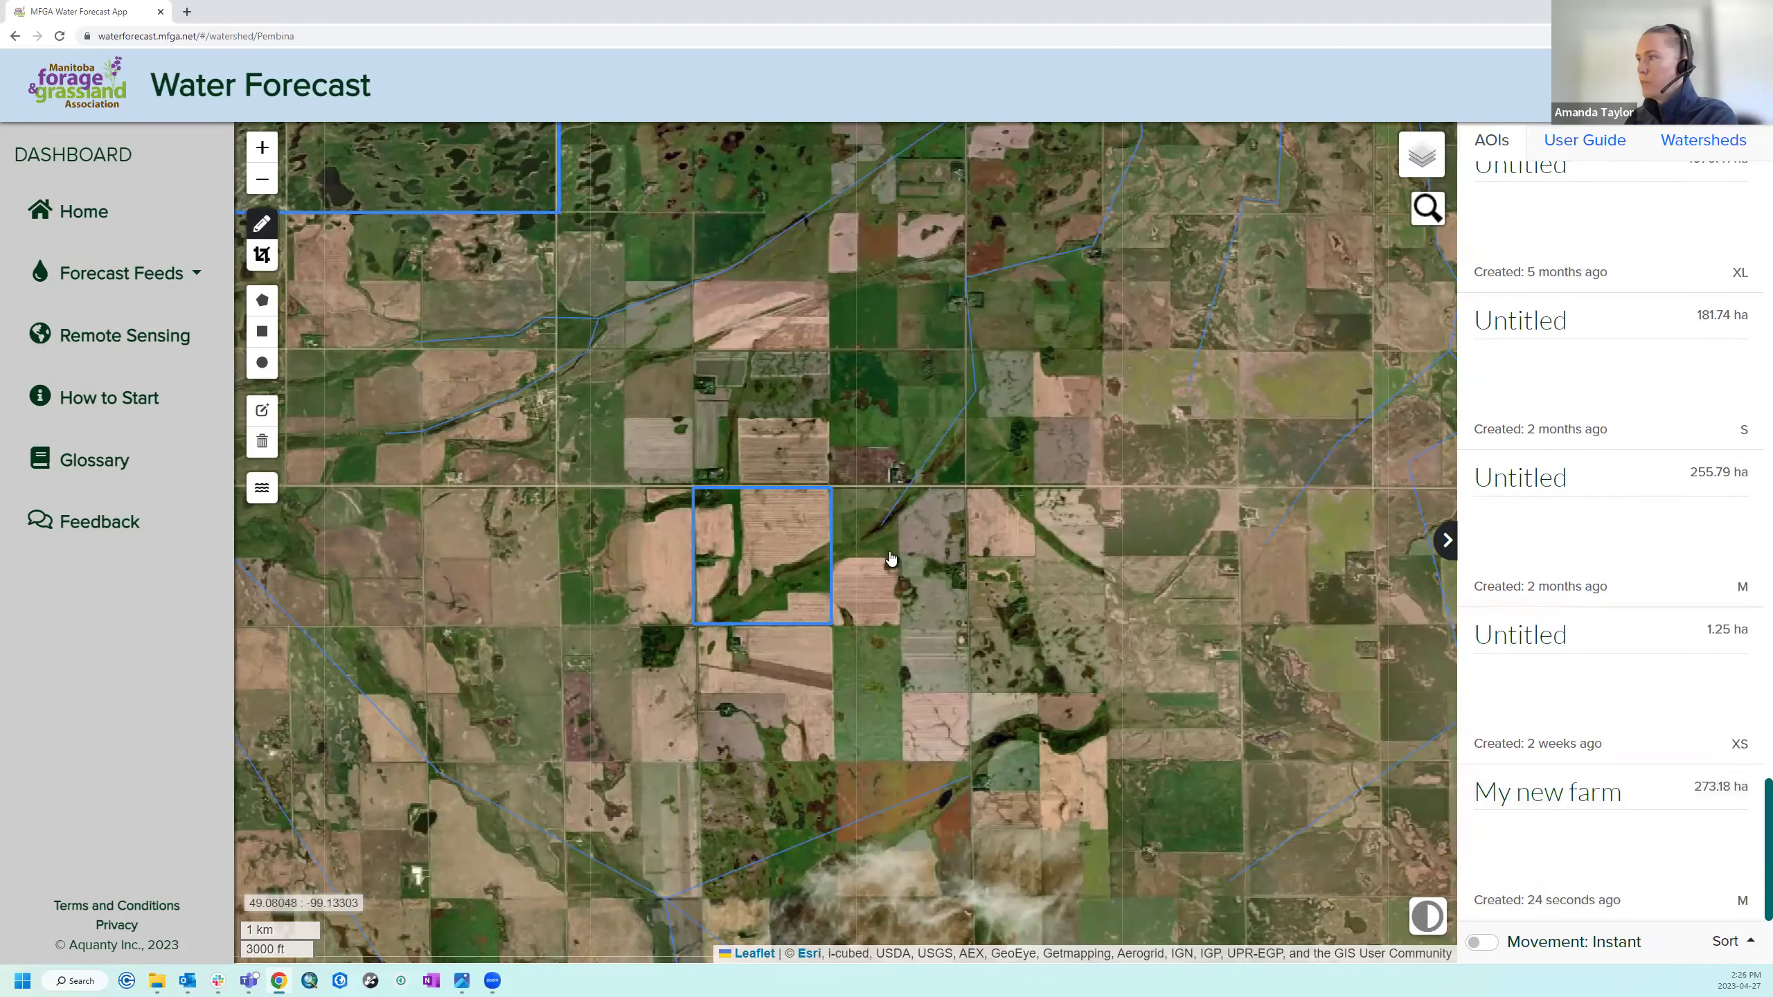
Extend the My new farm rectangle westward over the adjacent section to about 551 ha and save the edited shape.
left_click_drag(892, 560, 902, 602)
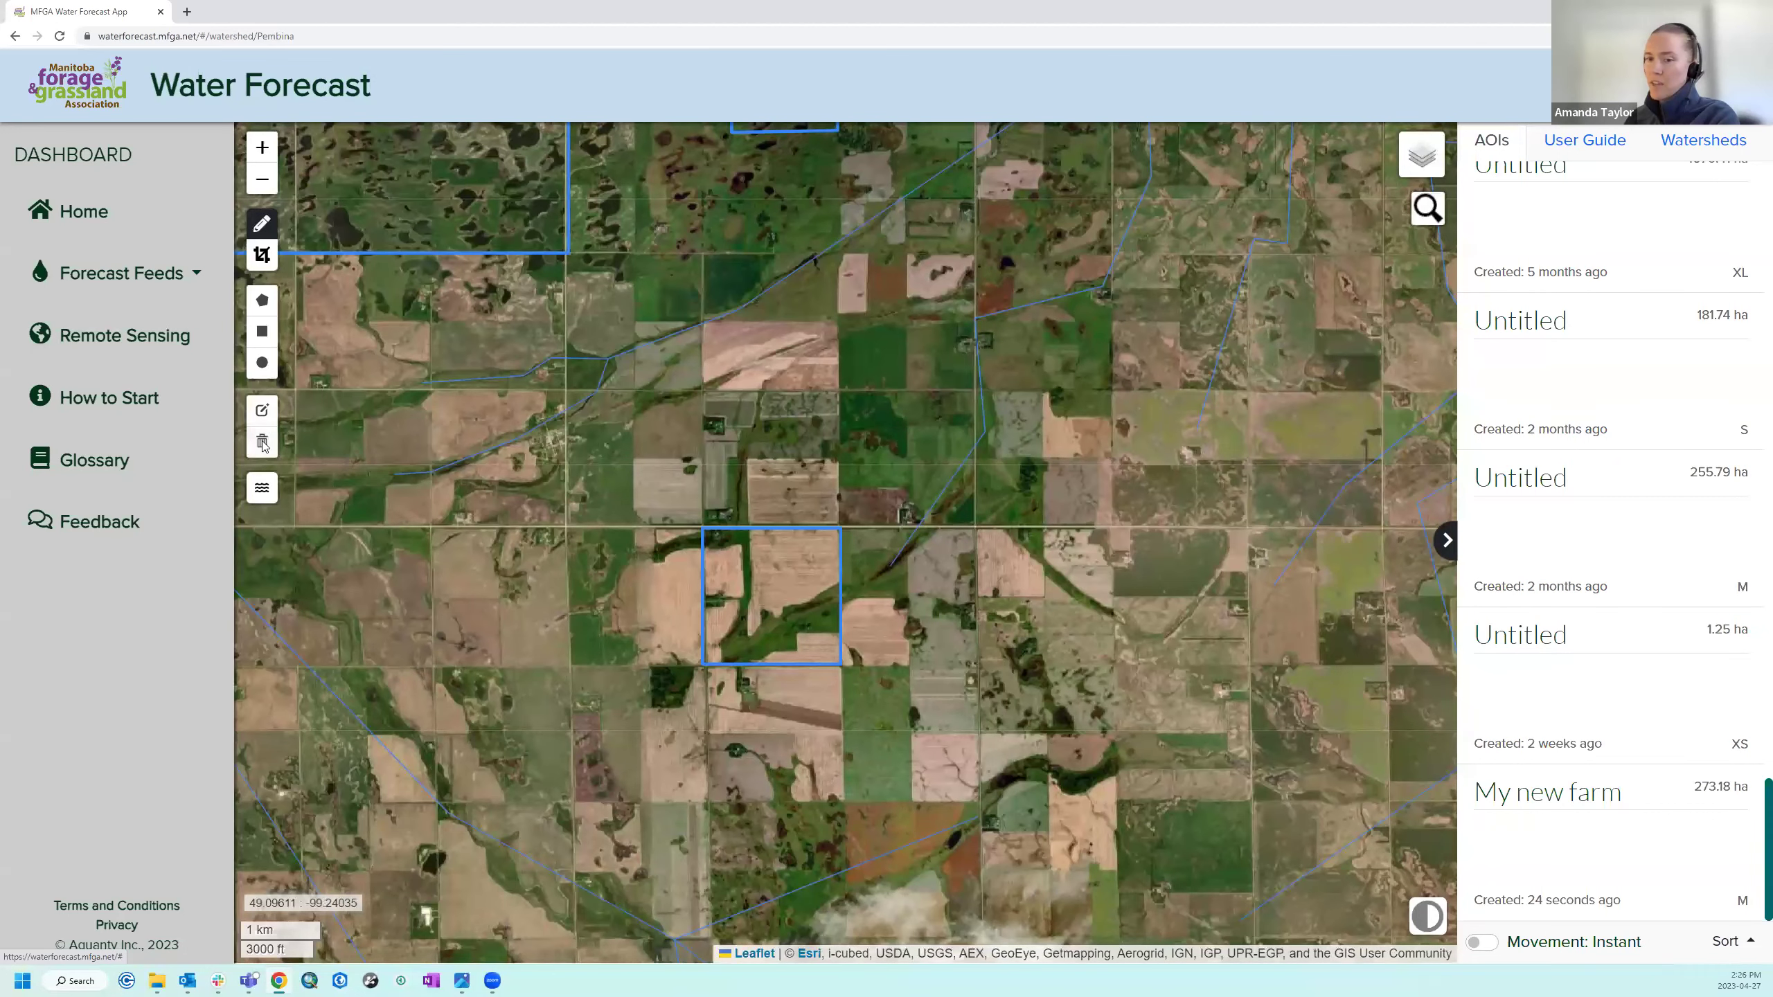
left_click(261, 415)
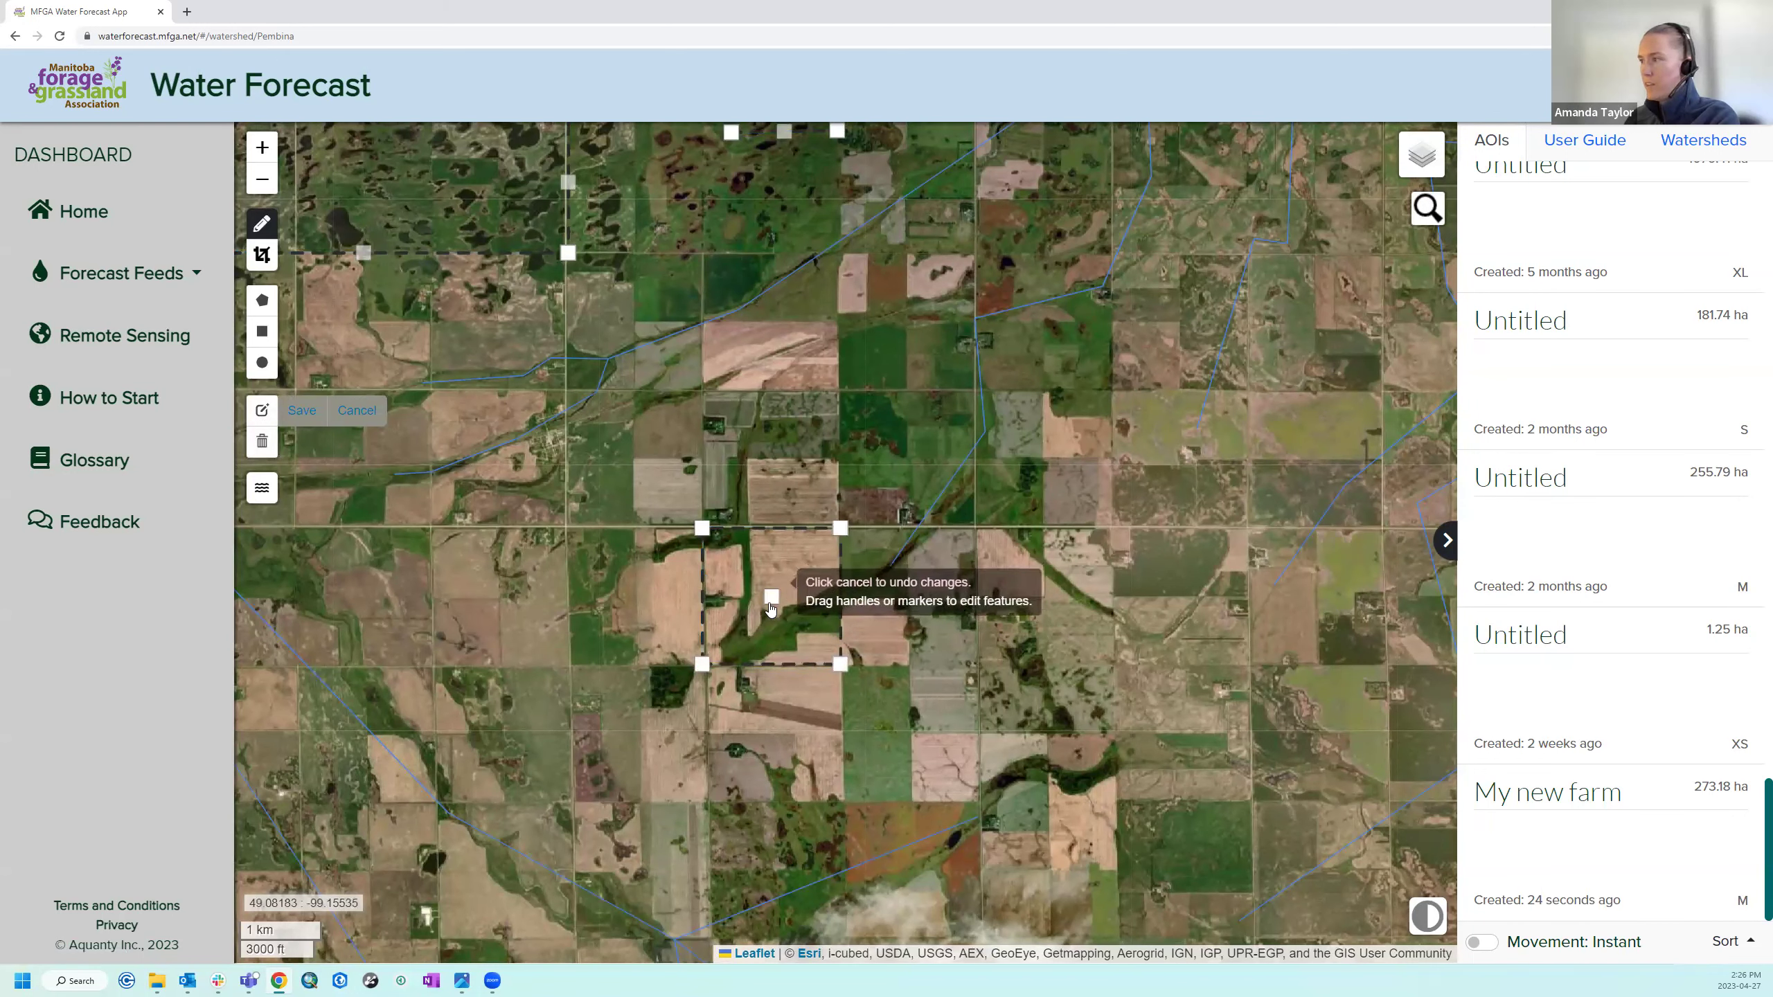
mouse_move(771, 597)
left_mouse_down()
mouse_move(614, 585)
mouse_move(636, 595)
left_mouse_up()
left_click_drag(704, 527, 840, 525)
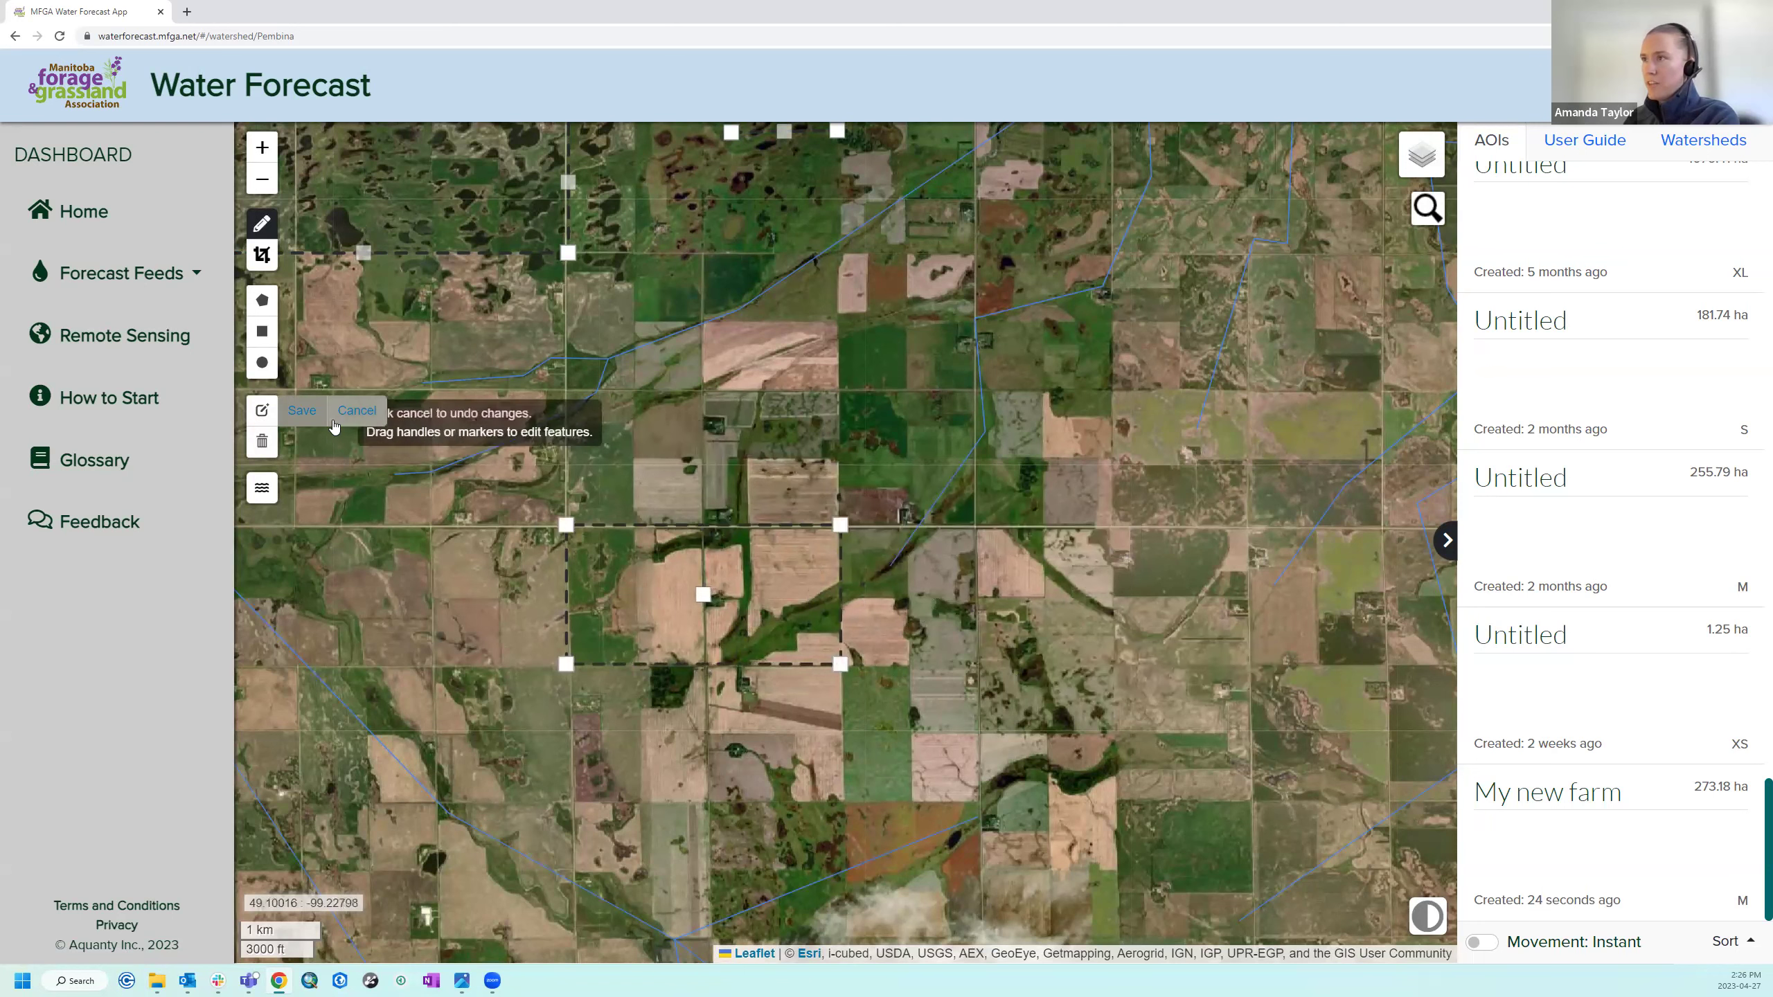
left_click(302, 409)
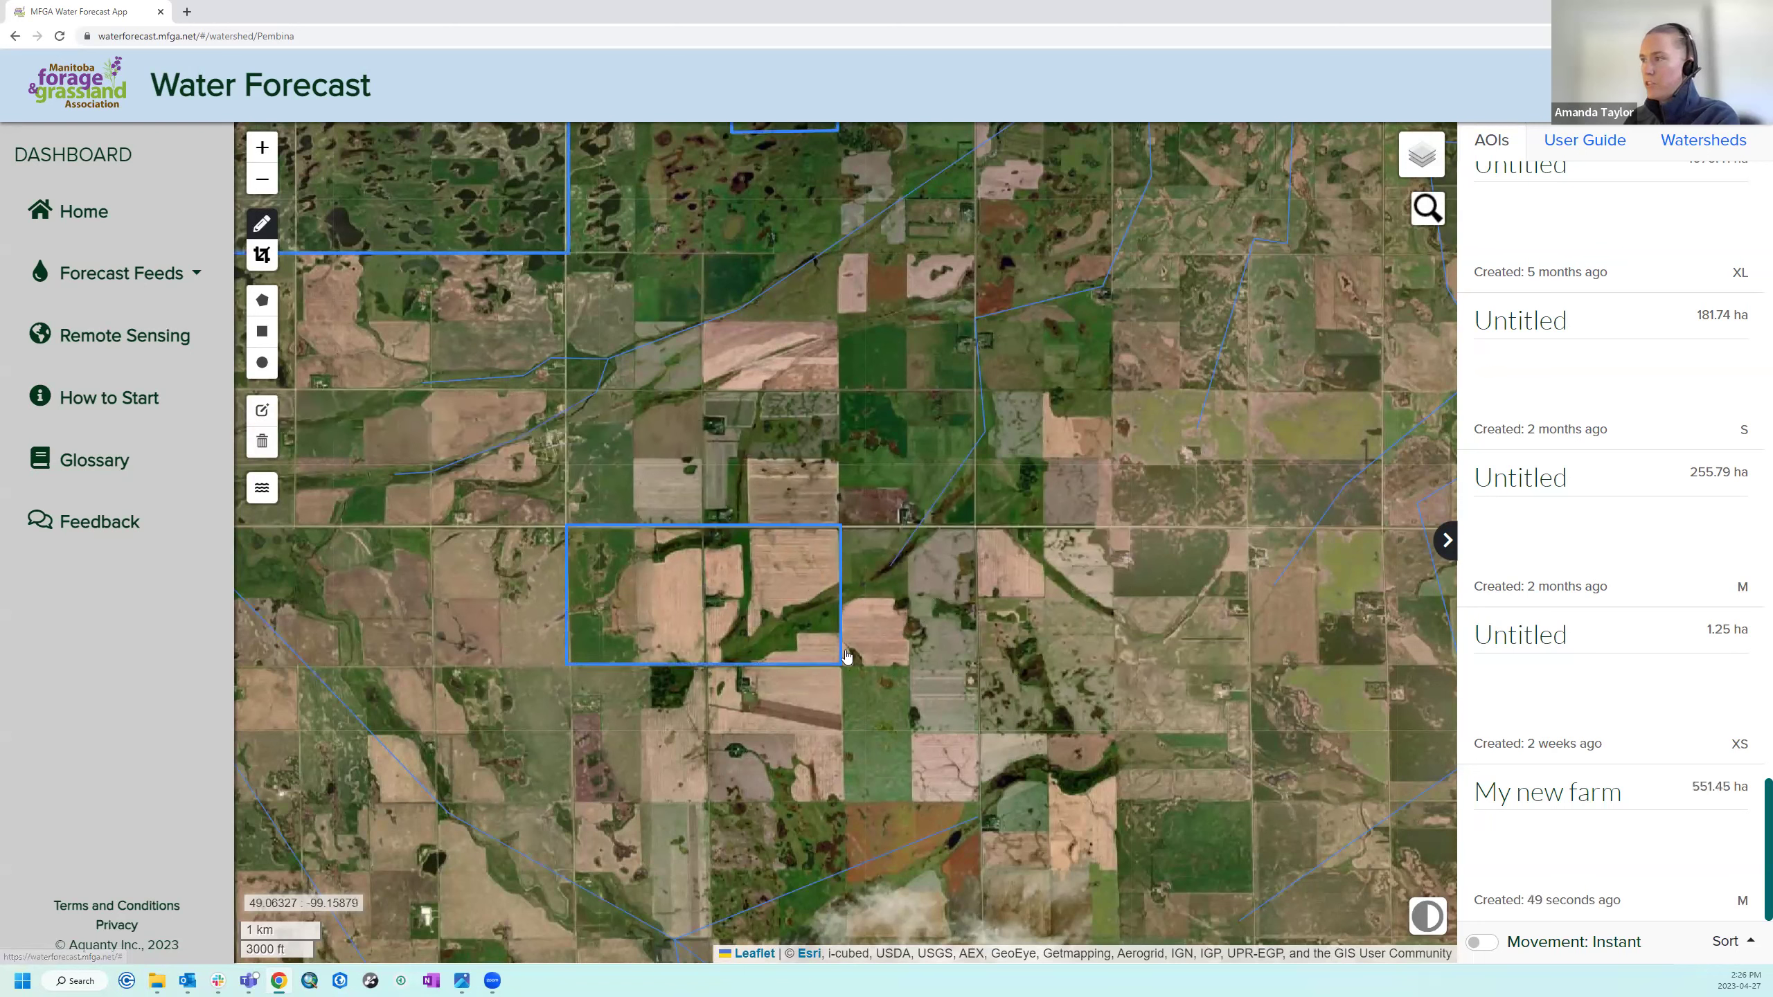
Delete the My new farm area from the map, save the removal, and look back through the areas of interest list.
left_click(262, 440)
left_click(681, 597)
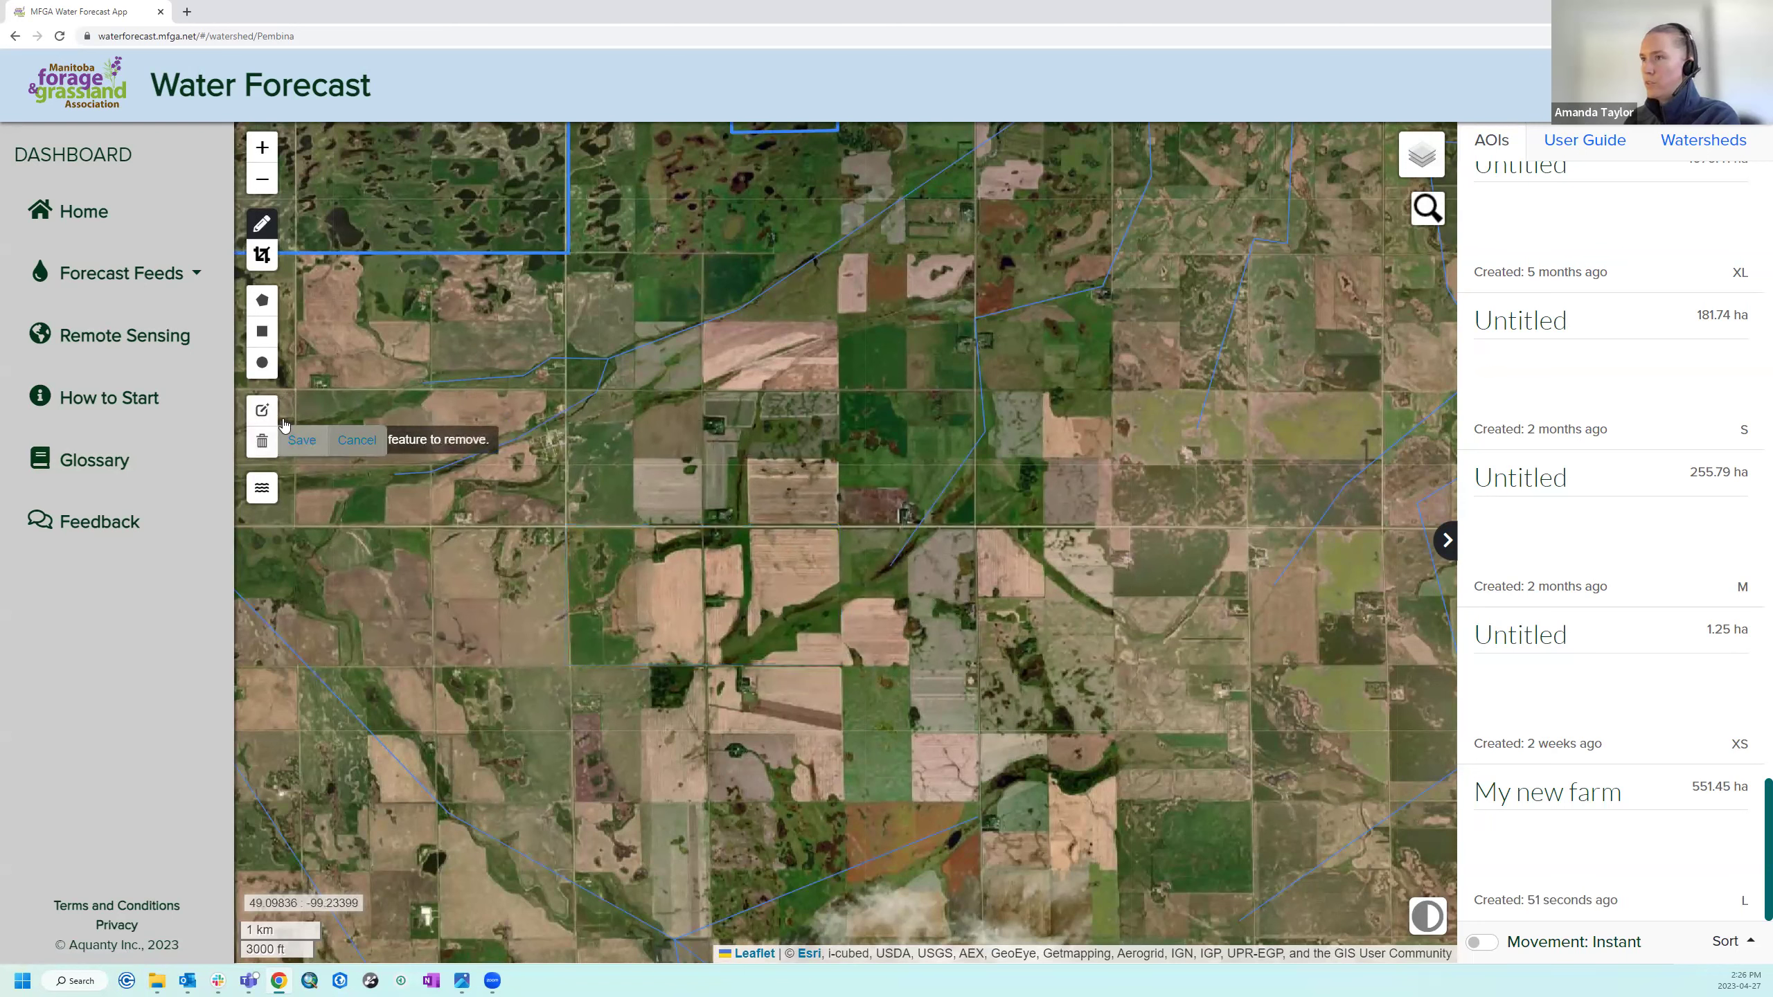
left_click(301, 440)
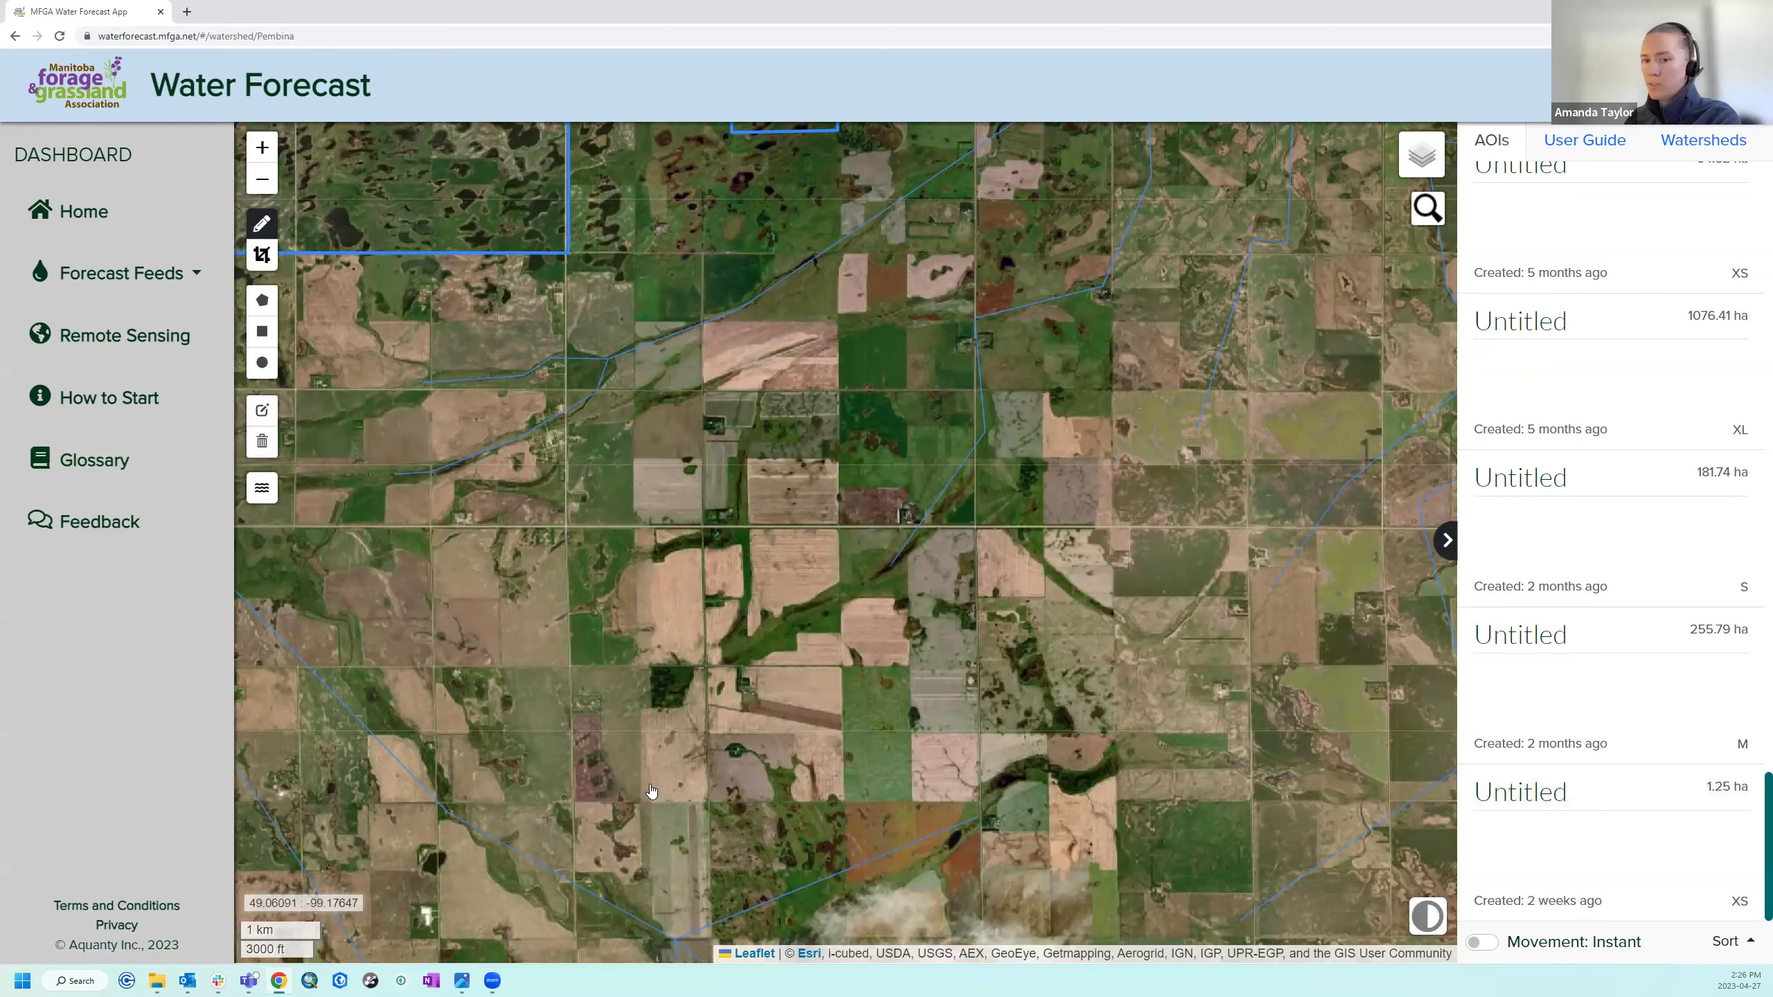
scroll(1670, 691, "up", 5)
scroll(1672, 691, "up", 20)
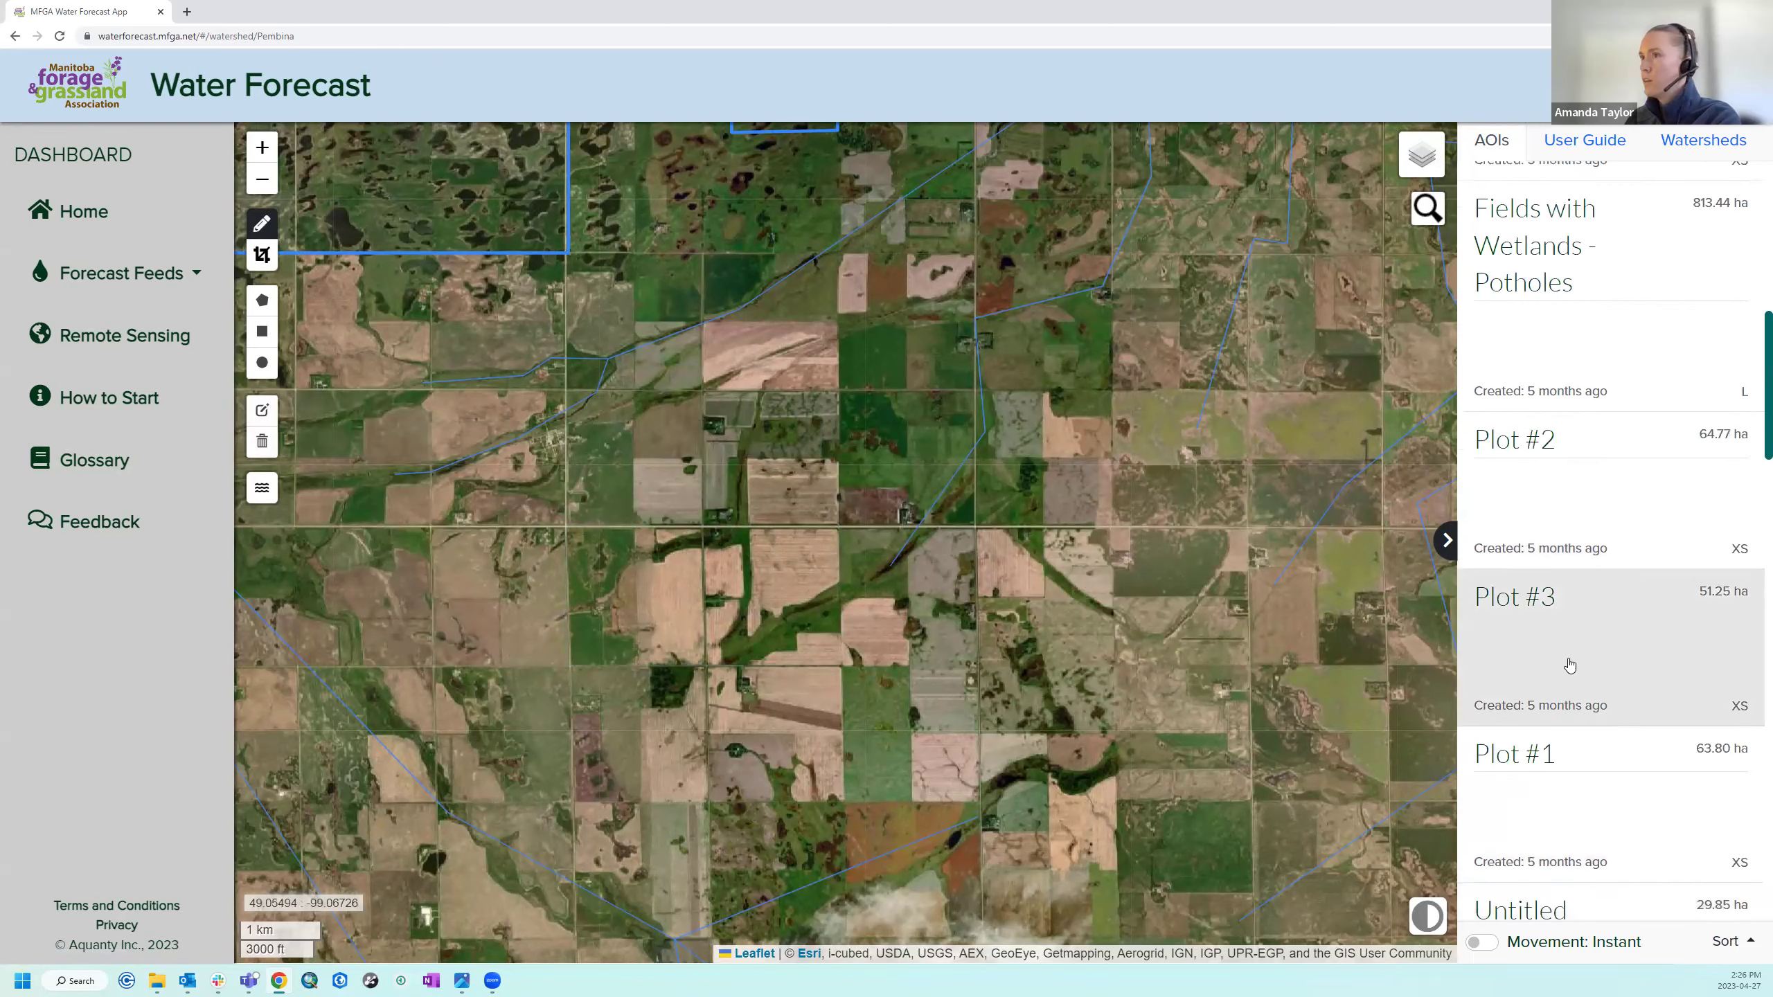
scroll(834, 444, "up", 1)
left_click(183, 342)
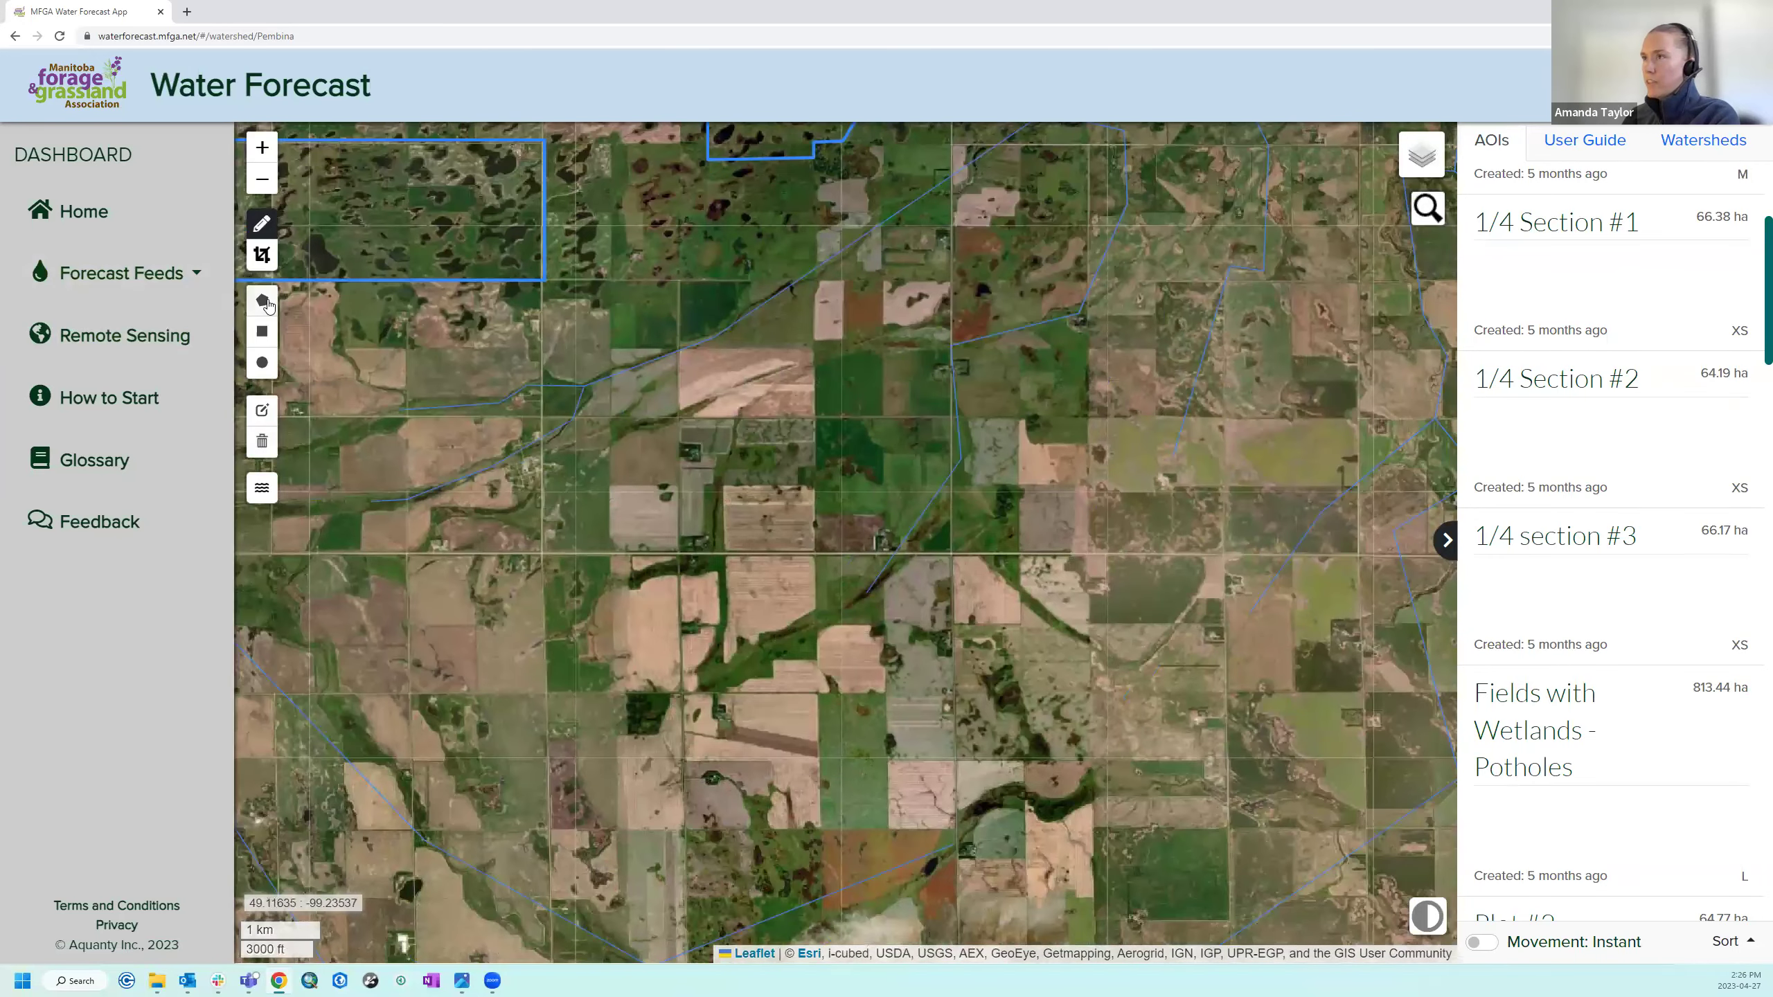
Draw a five-sided polygon area of interest of about 522 acres around the fields north of the diagonal creek.
left_click(268, 305)
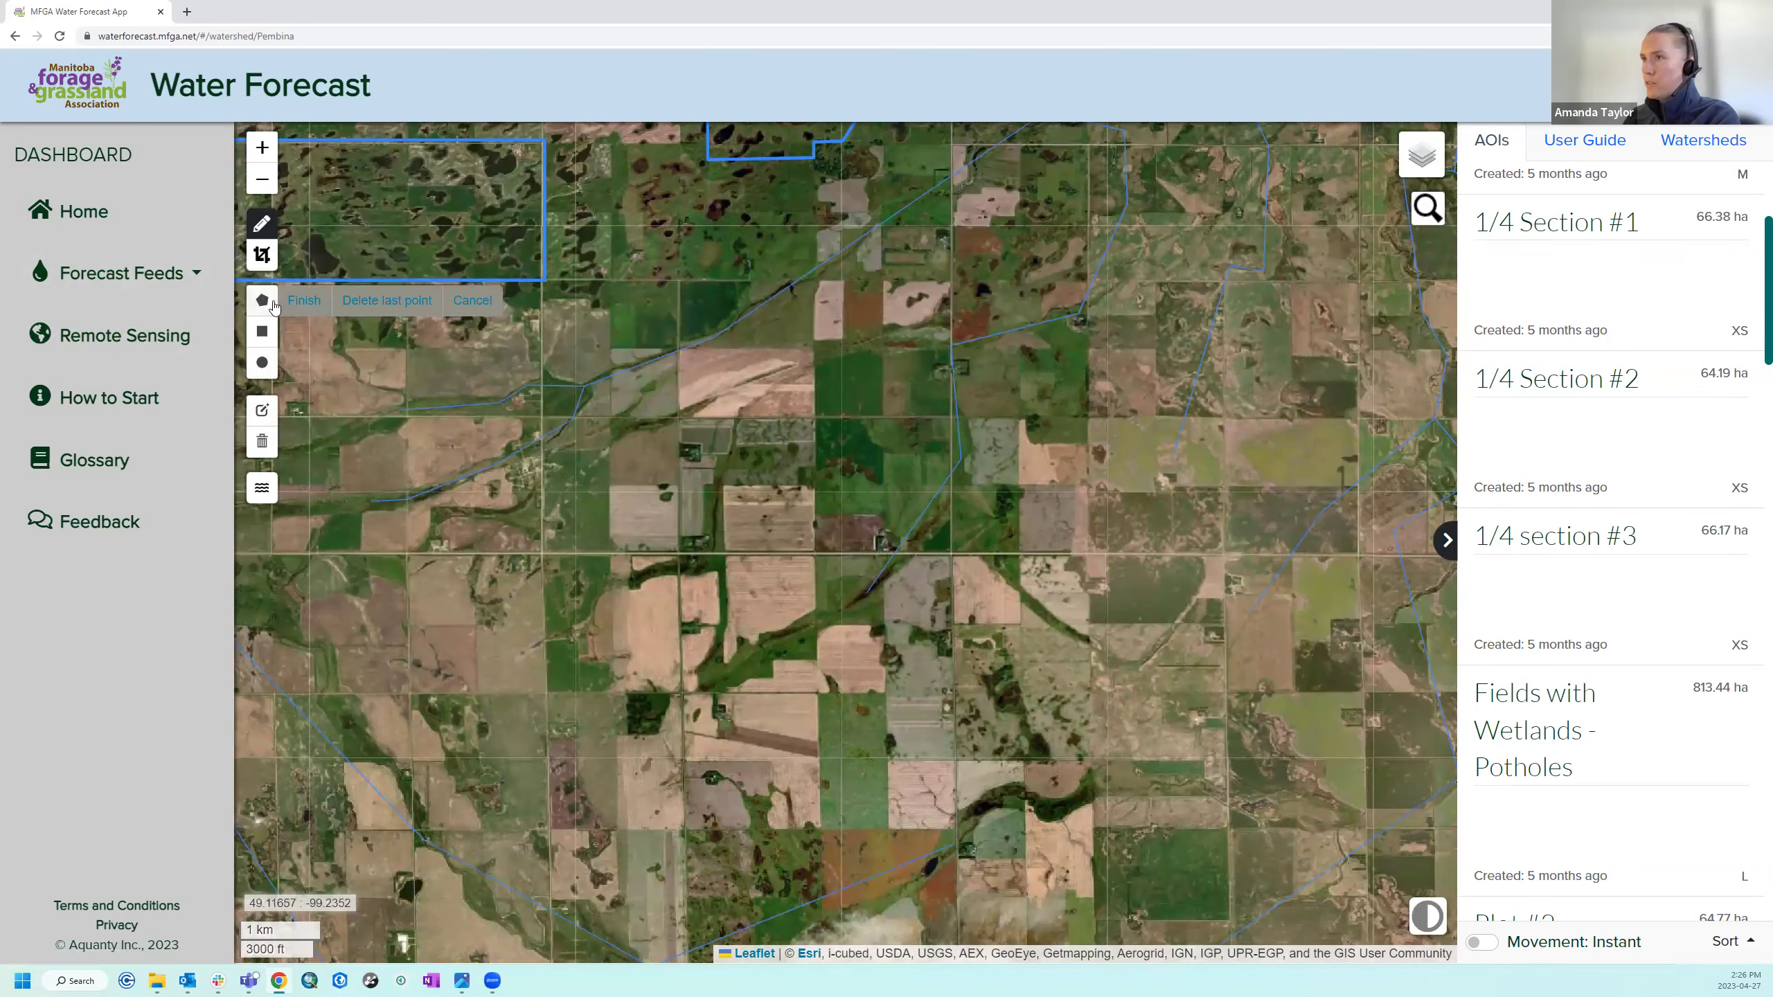
left_click(678, 554)
left_click(680, 691)
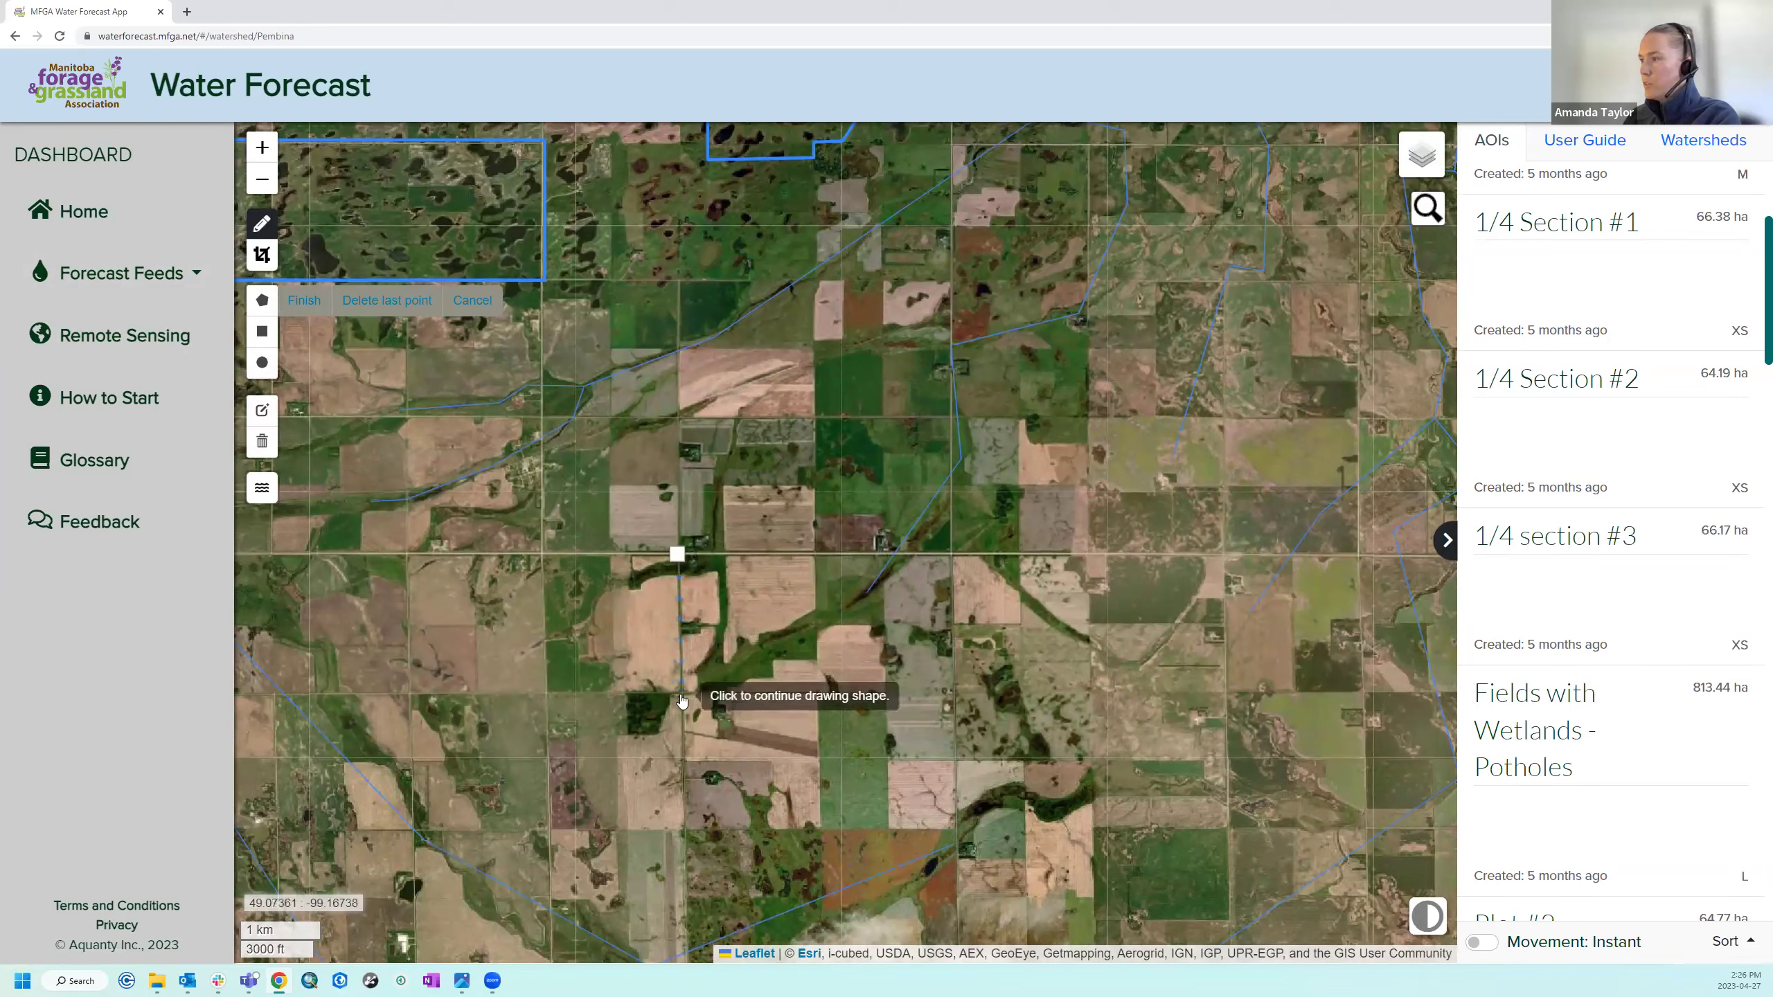
left_click(732, 672)
left_click(815, 618)
left_click(815, 557)
left_click(678, 554)
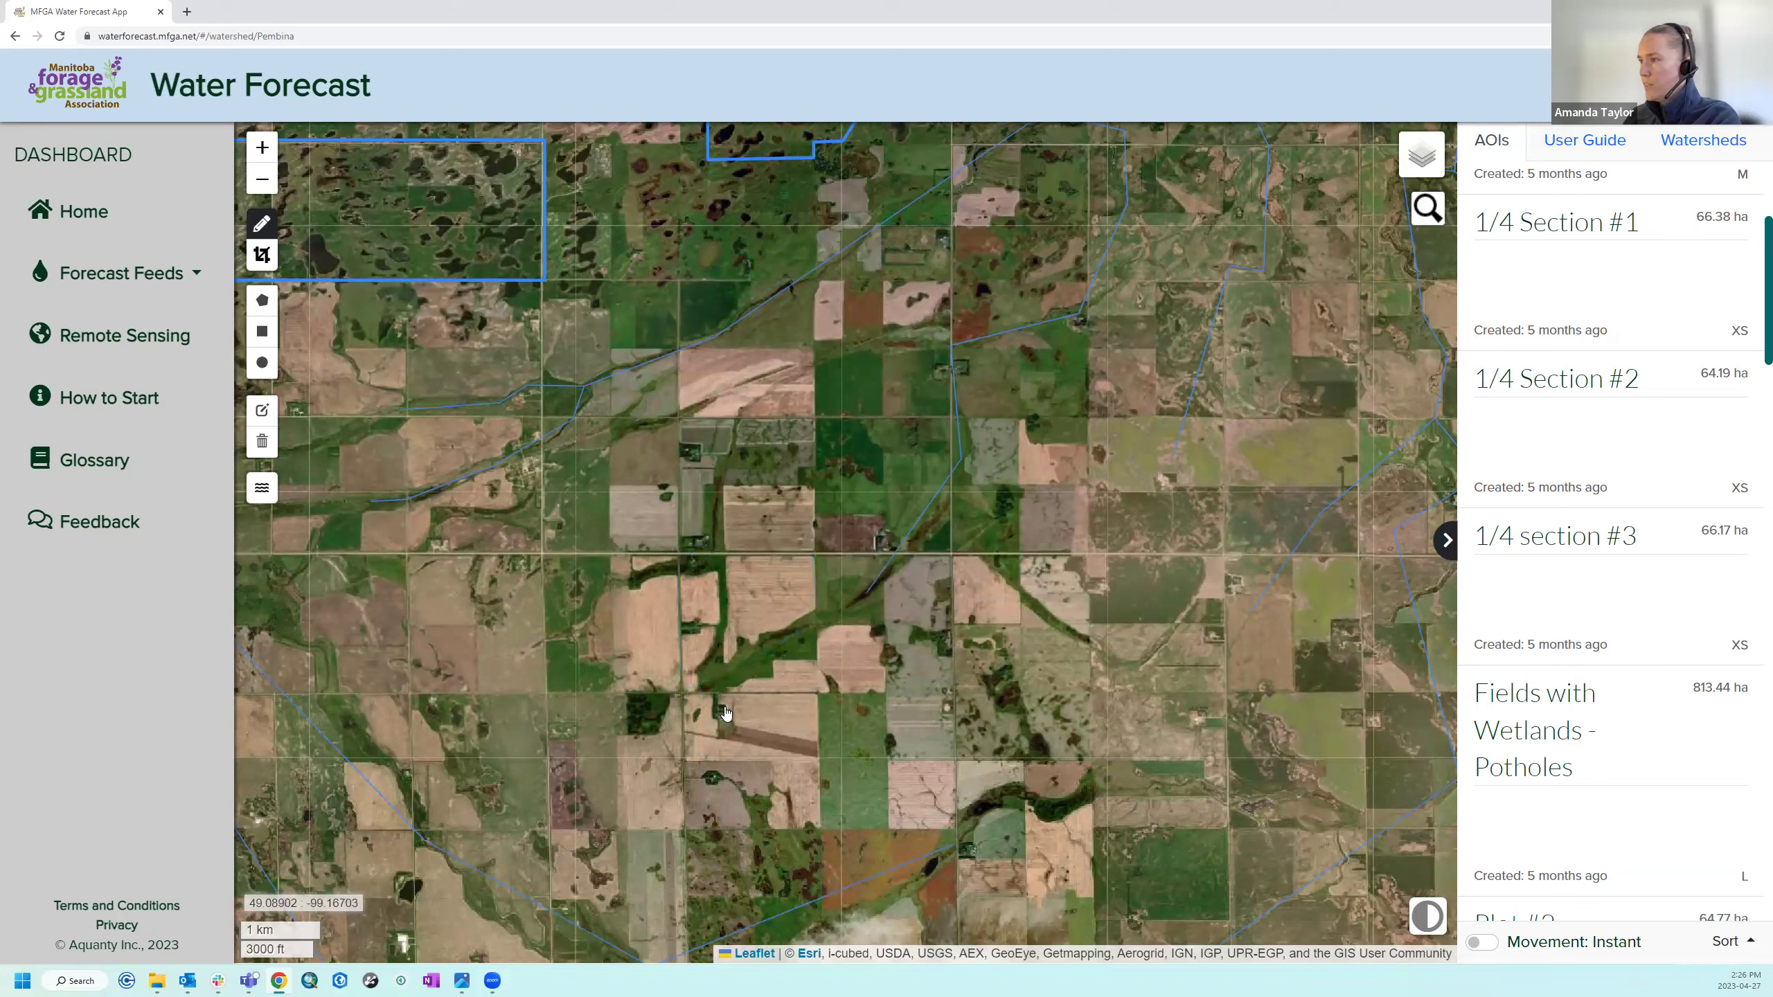
Open the new polygon's details and review the Imagery Store options, including the help notes on the vegetation, water and moisture indices.
left_click_drag(741, 617, 693, 622)
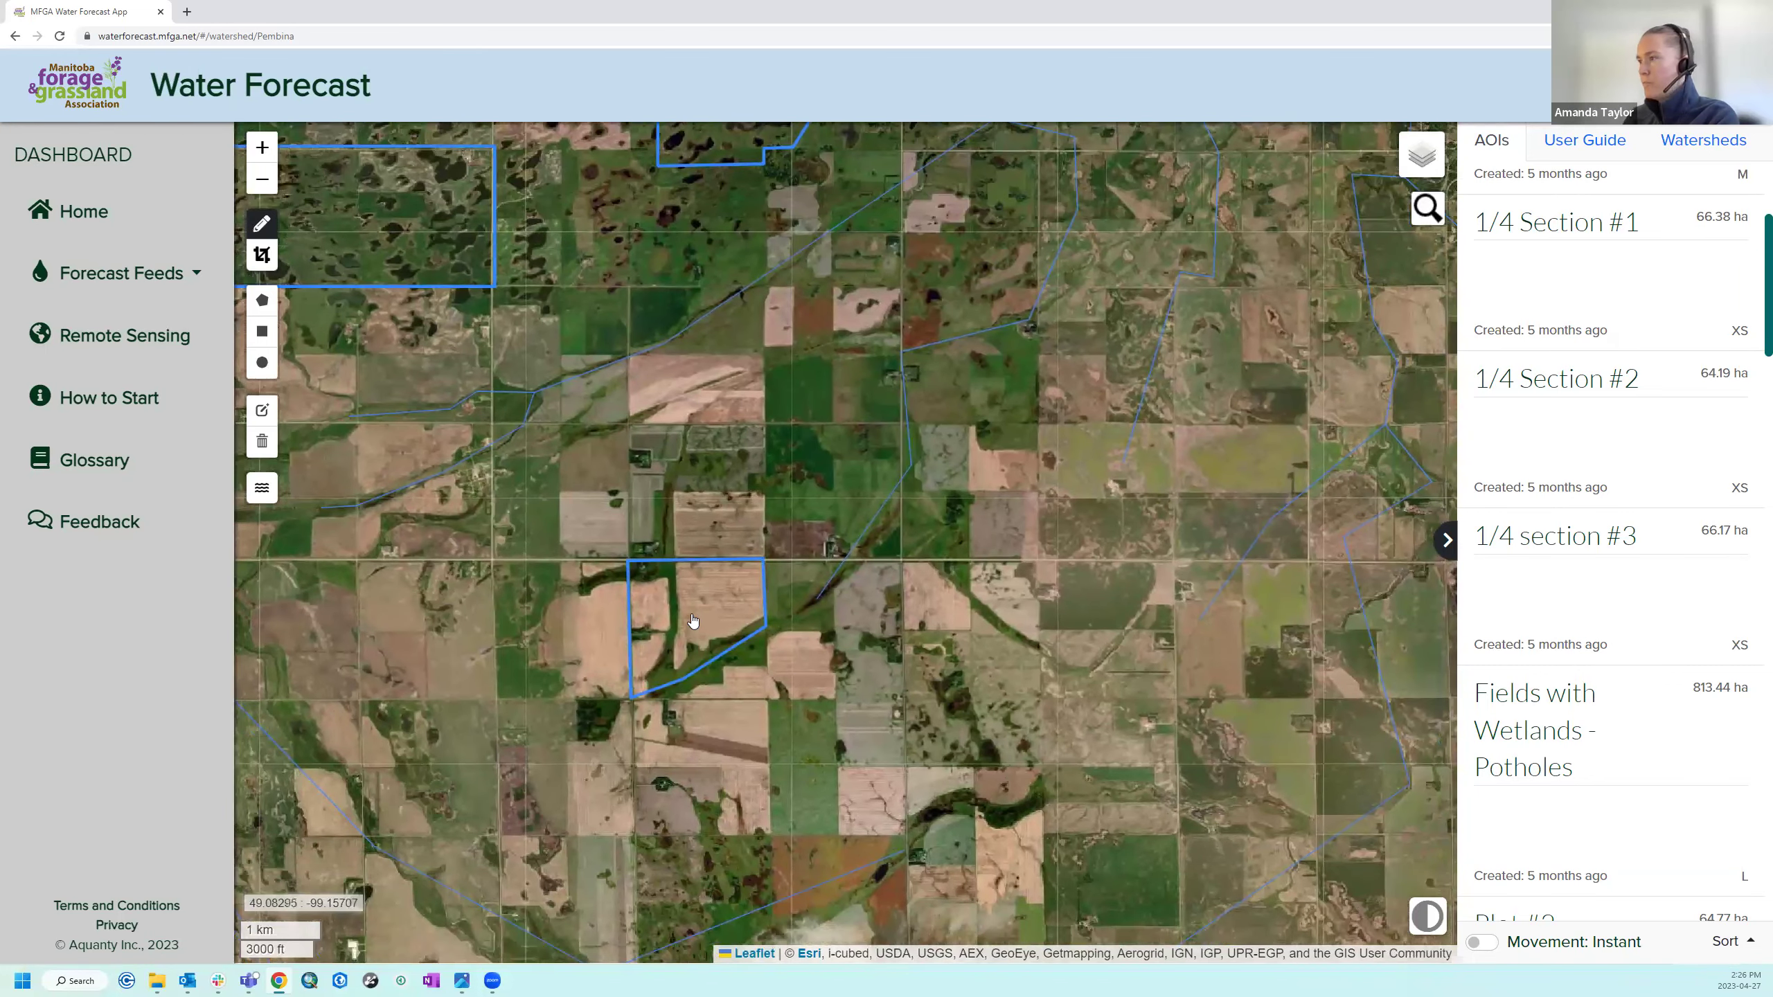
left_click(693, 620)
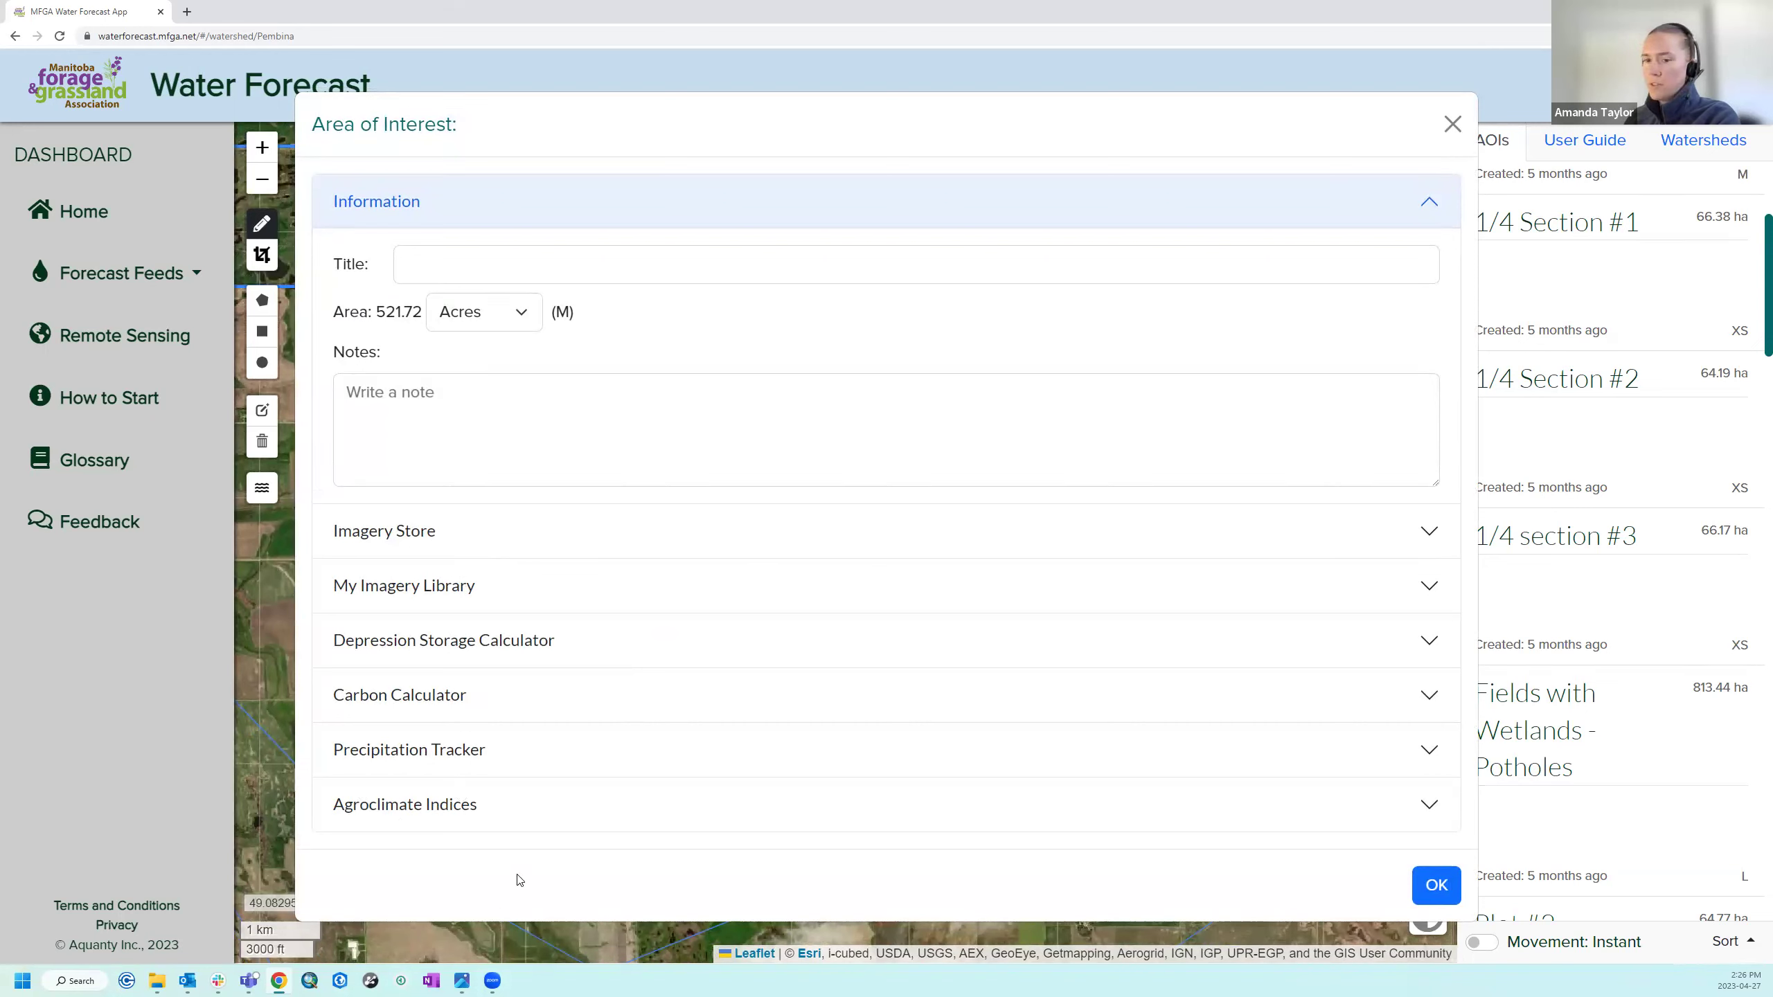
left_click(414, 534)
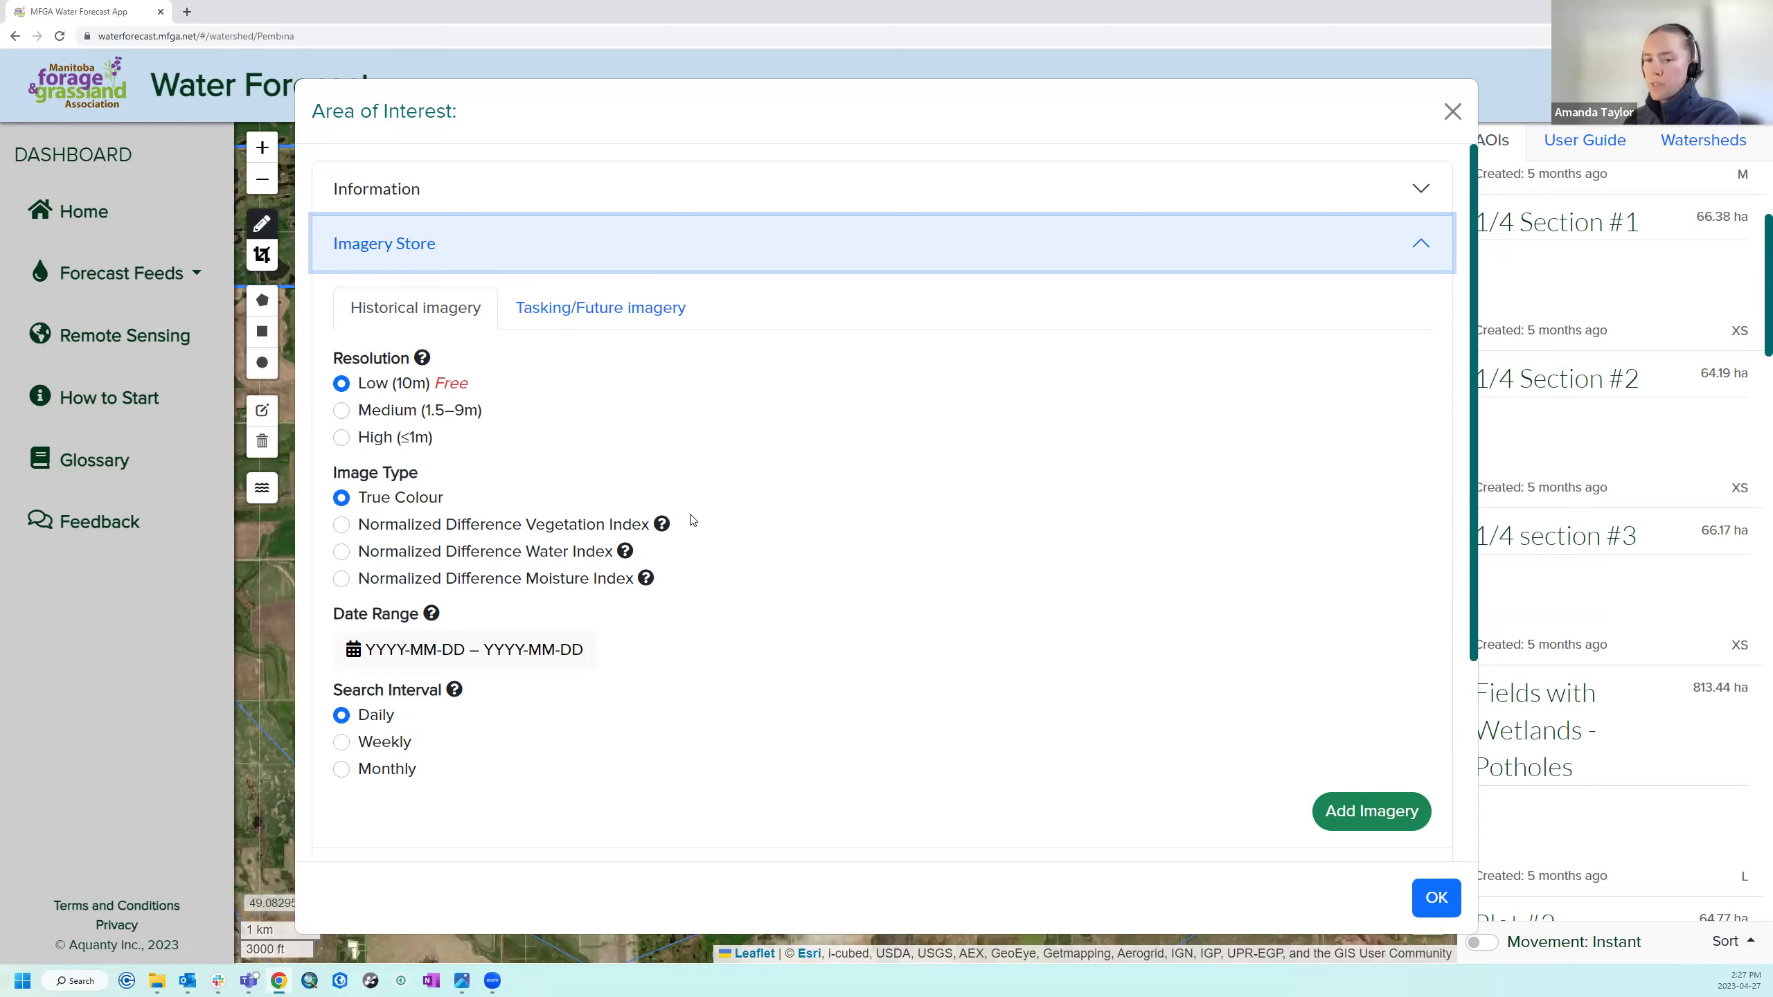
mouse_move(669, 529)
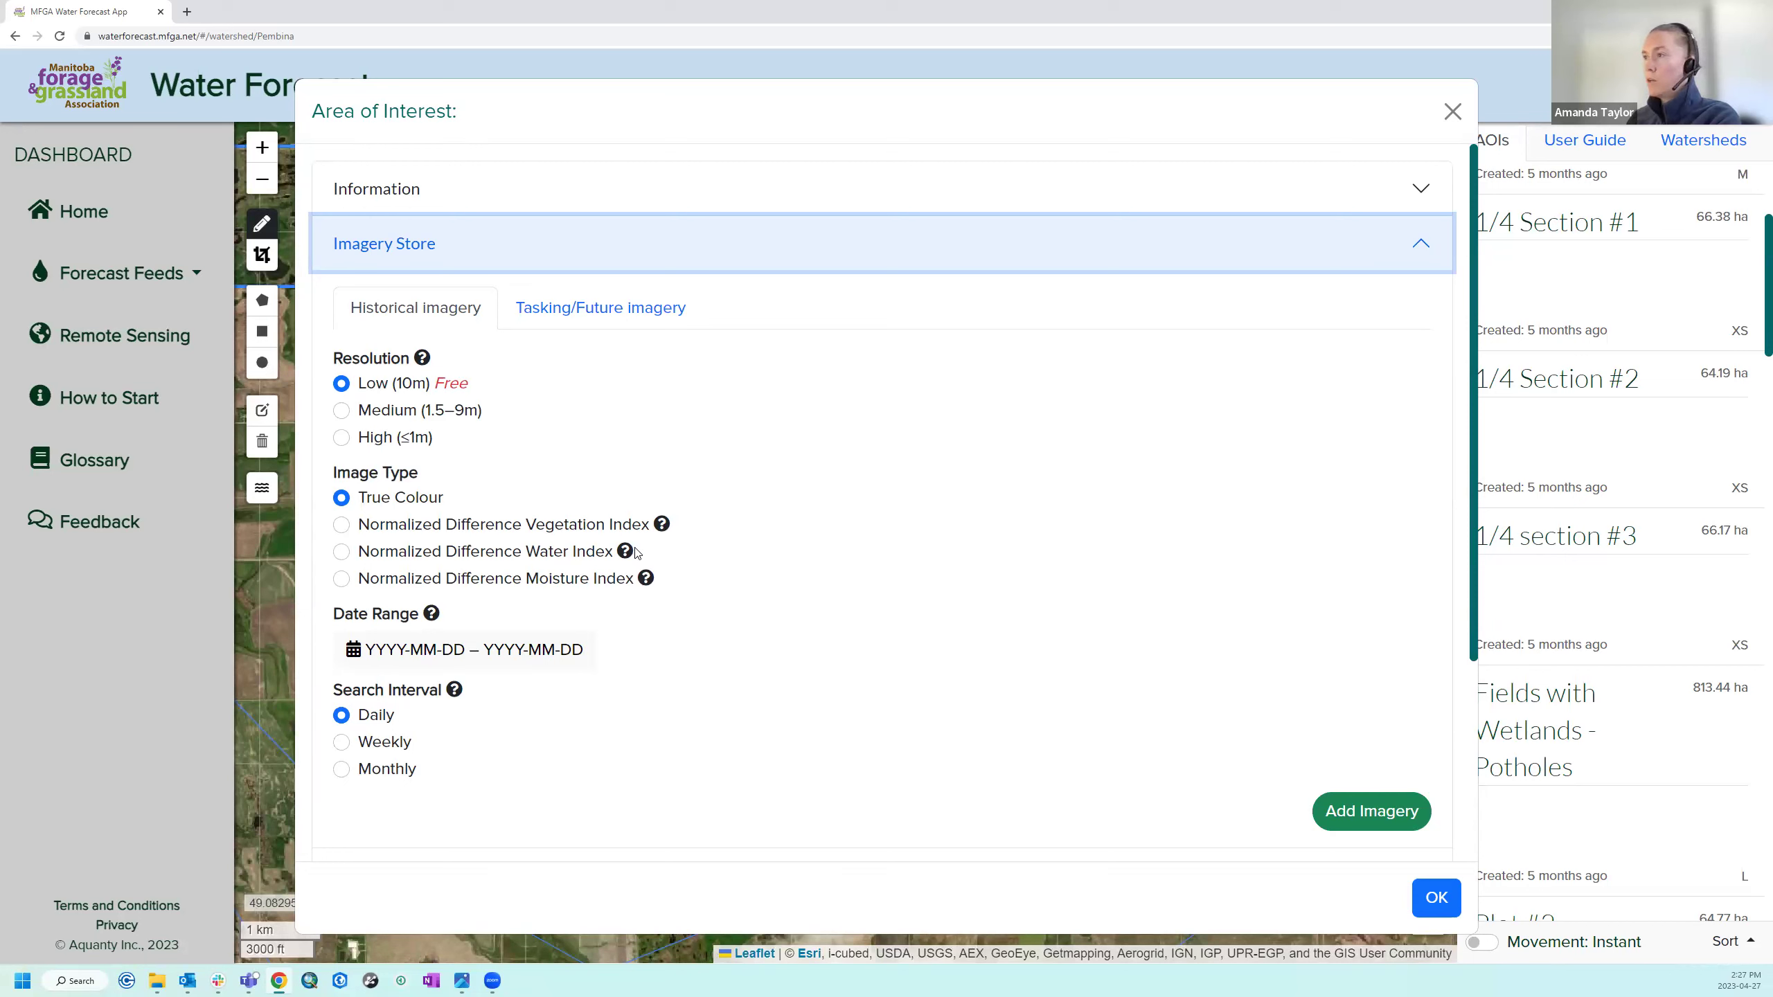
mouse_move(626, 554)
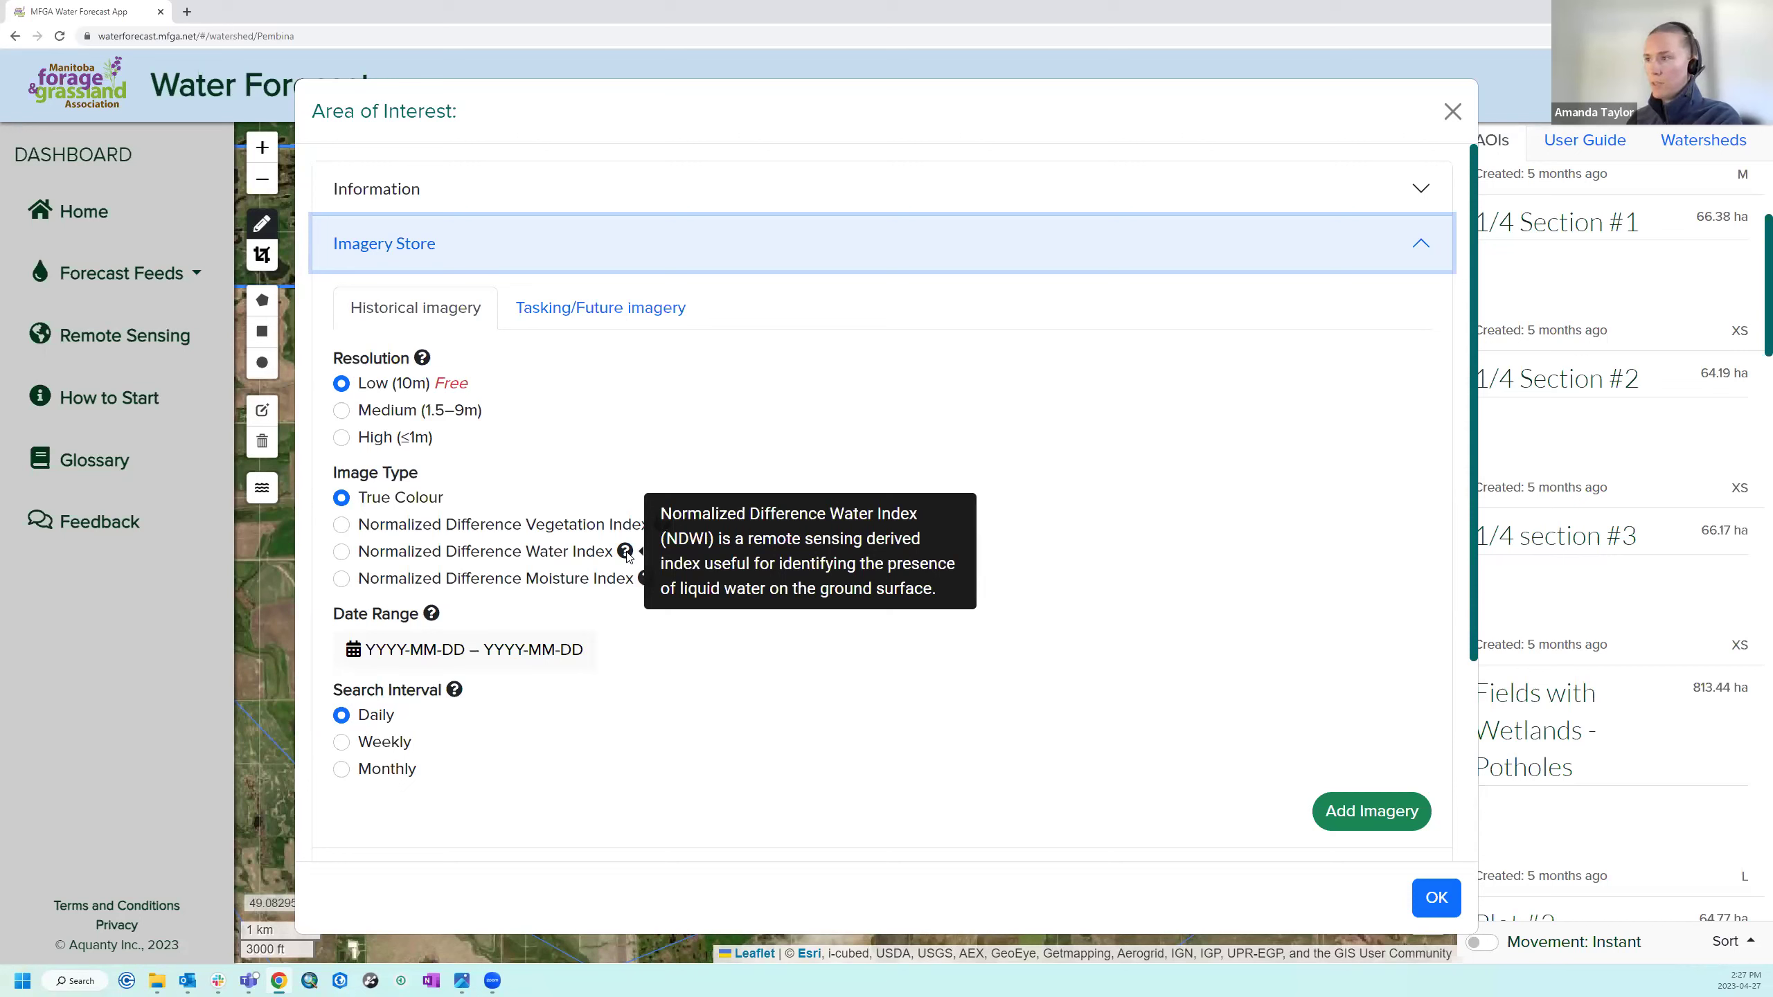
mouse_move(649, 588)
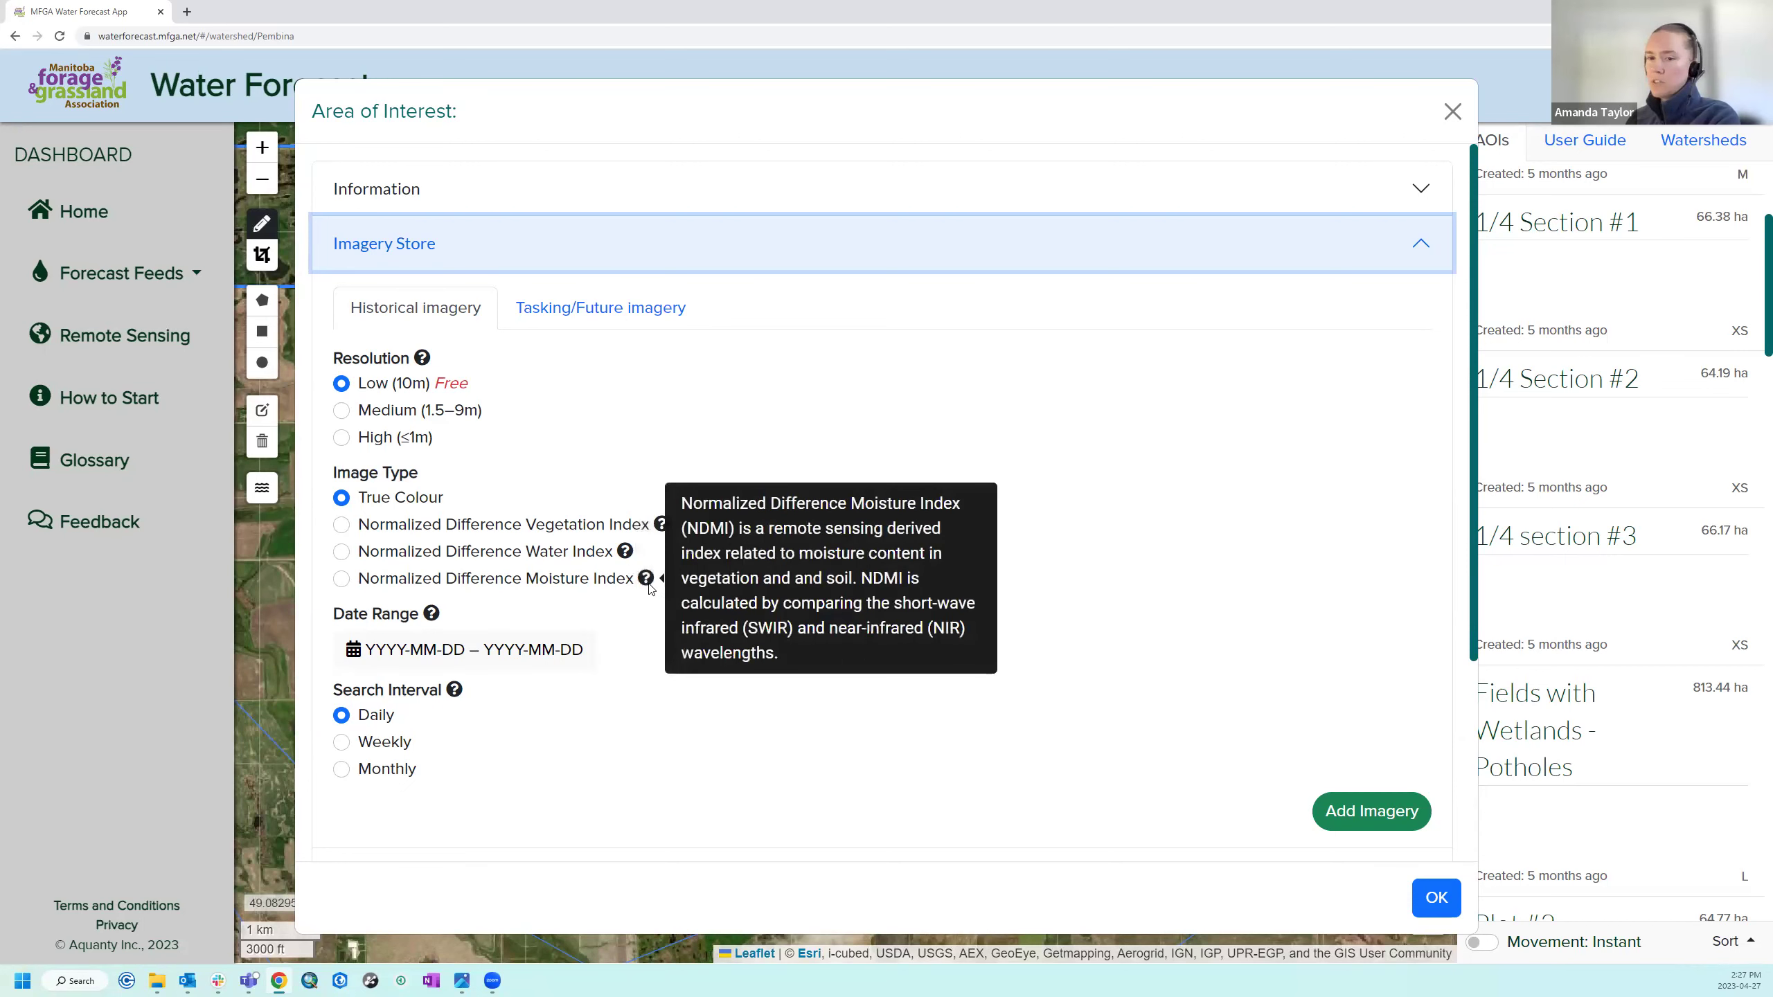
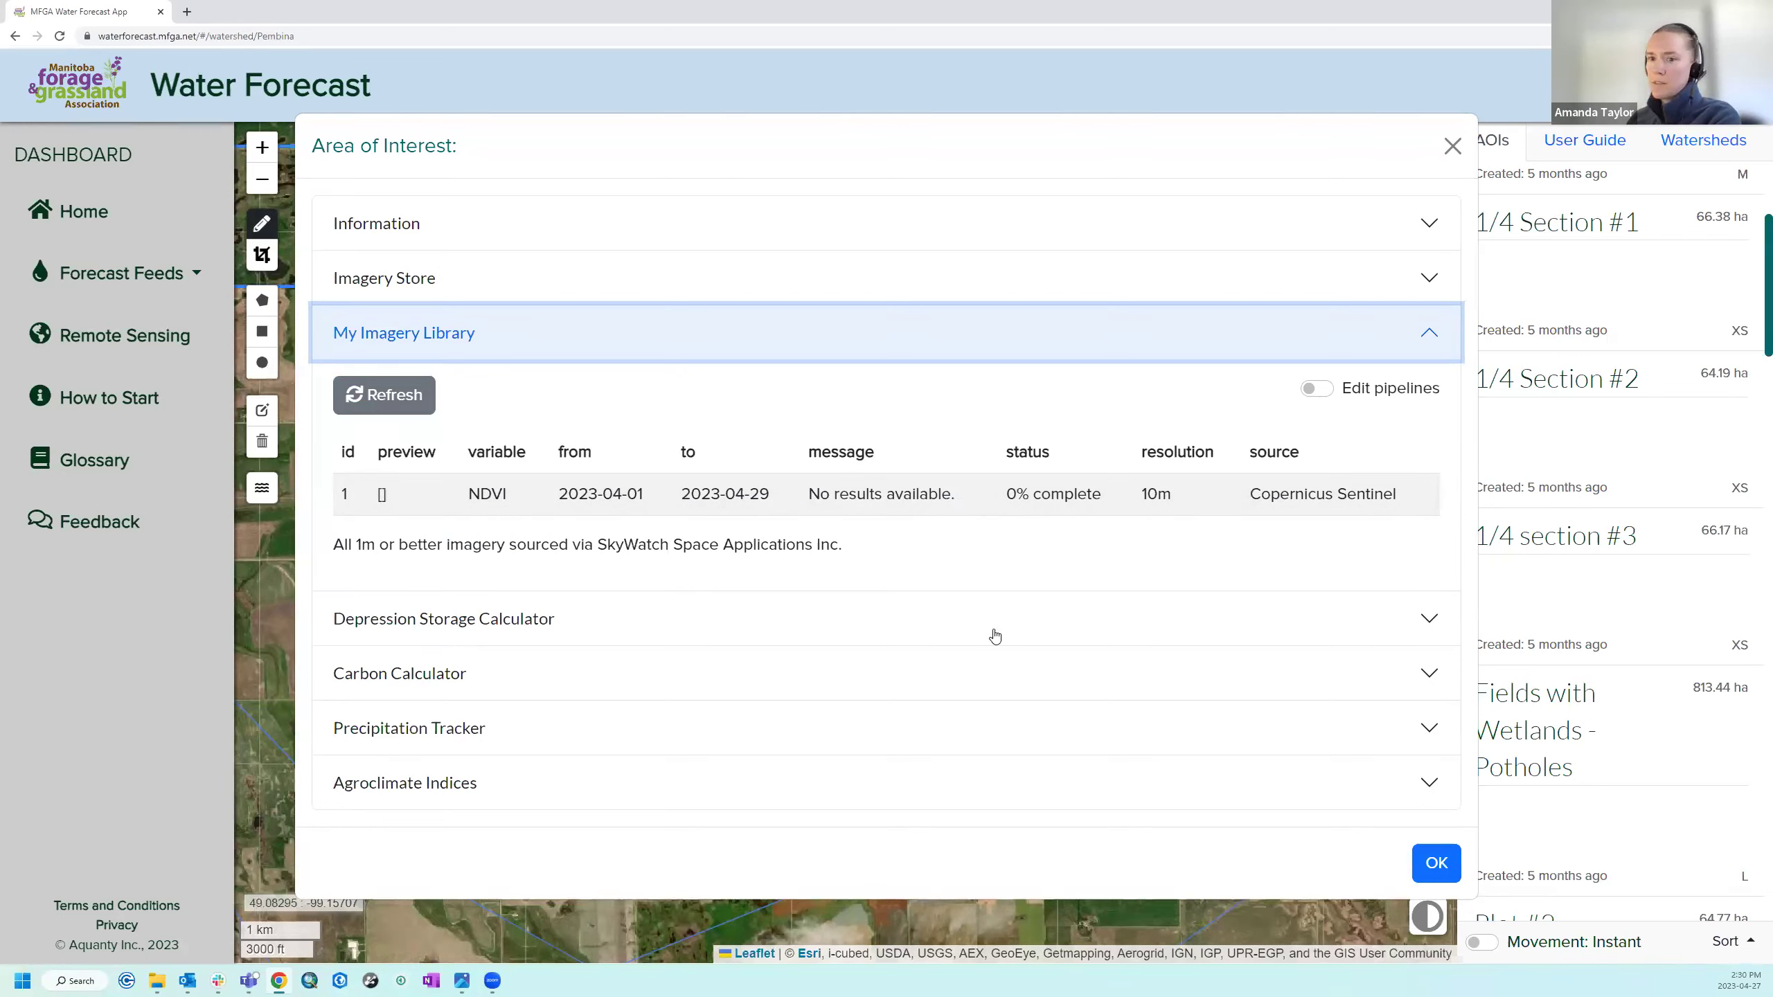
Fill in the Depression Storage Calculator with 1 m average depth, 10% coverage and a surface water storage value of $1.62/m³.
left_click(553, 621)
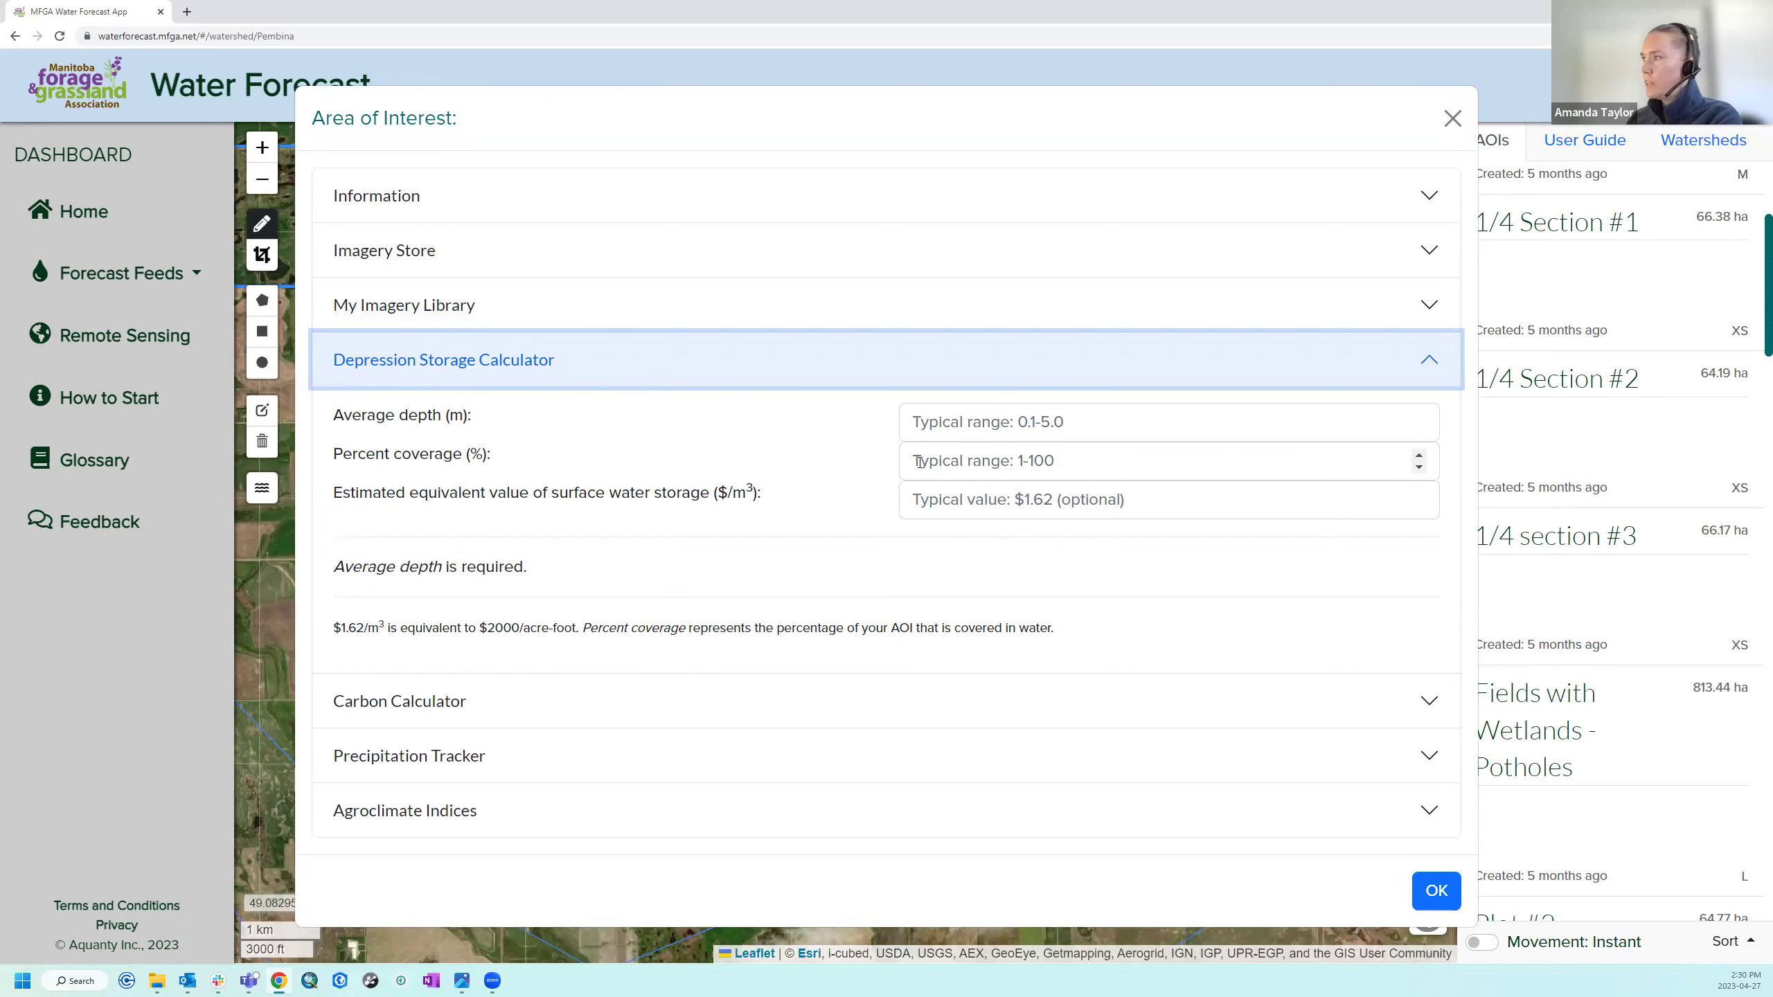
left_click(916, 422)
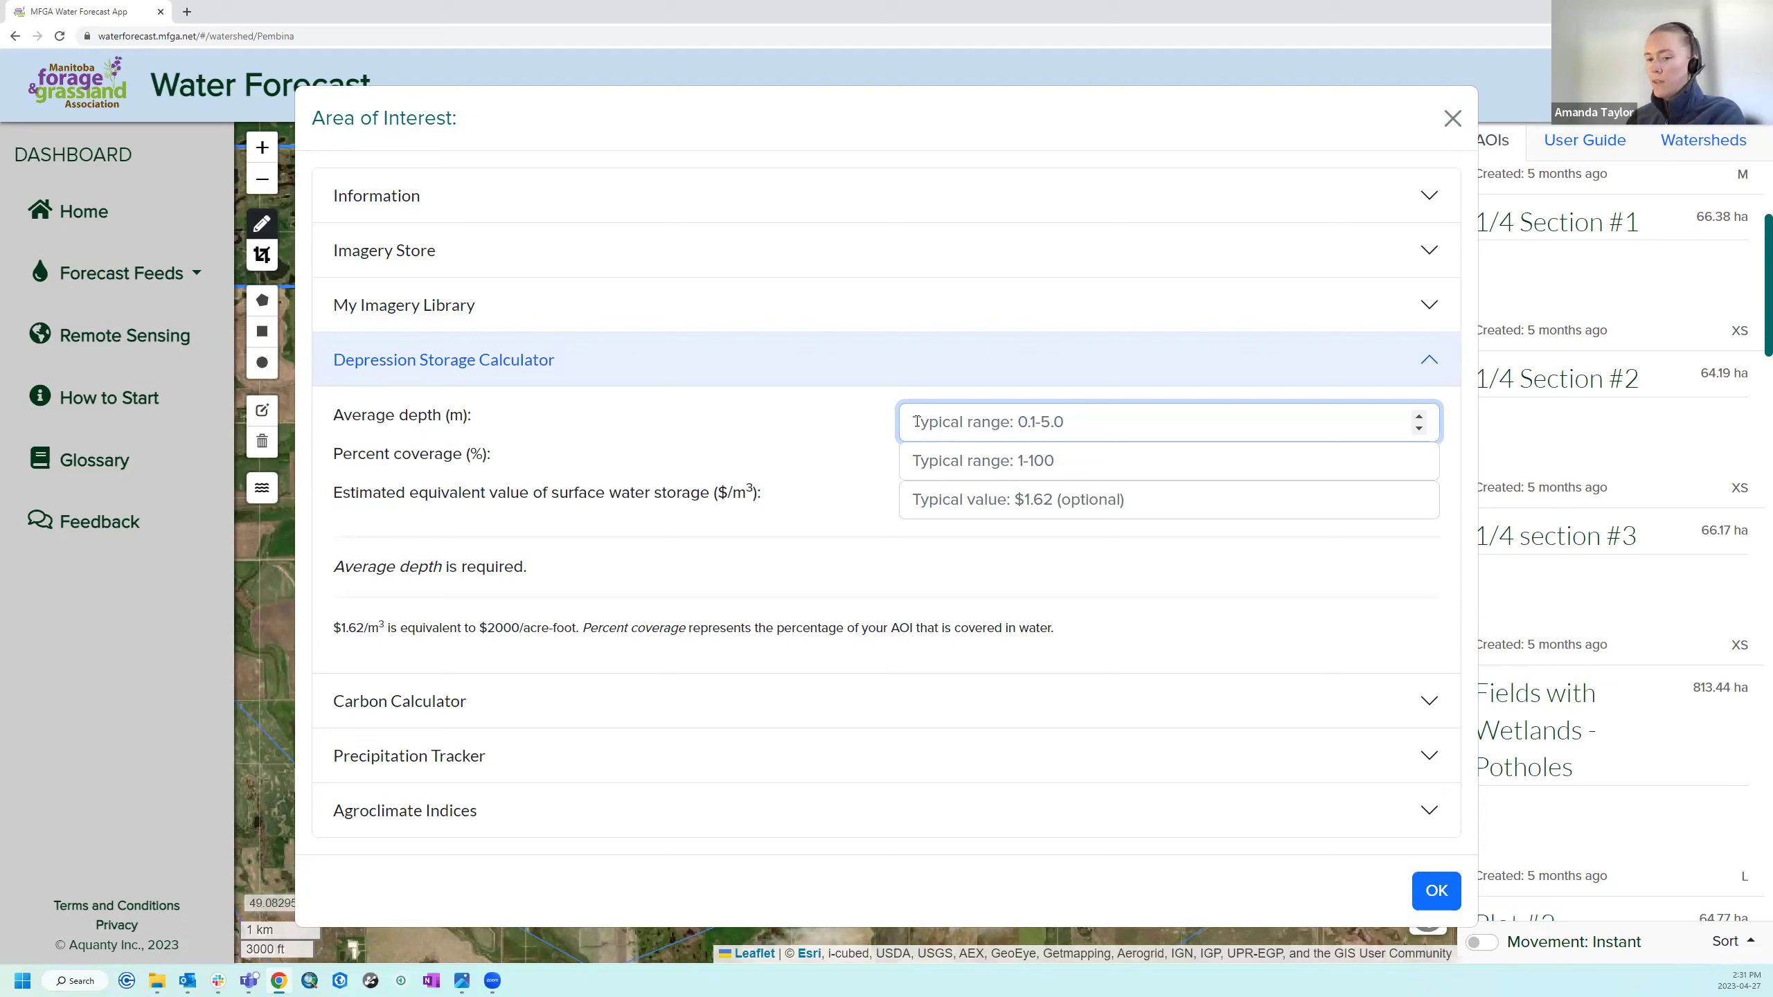
type("1")
left_click(993, 464)
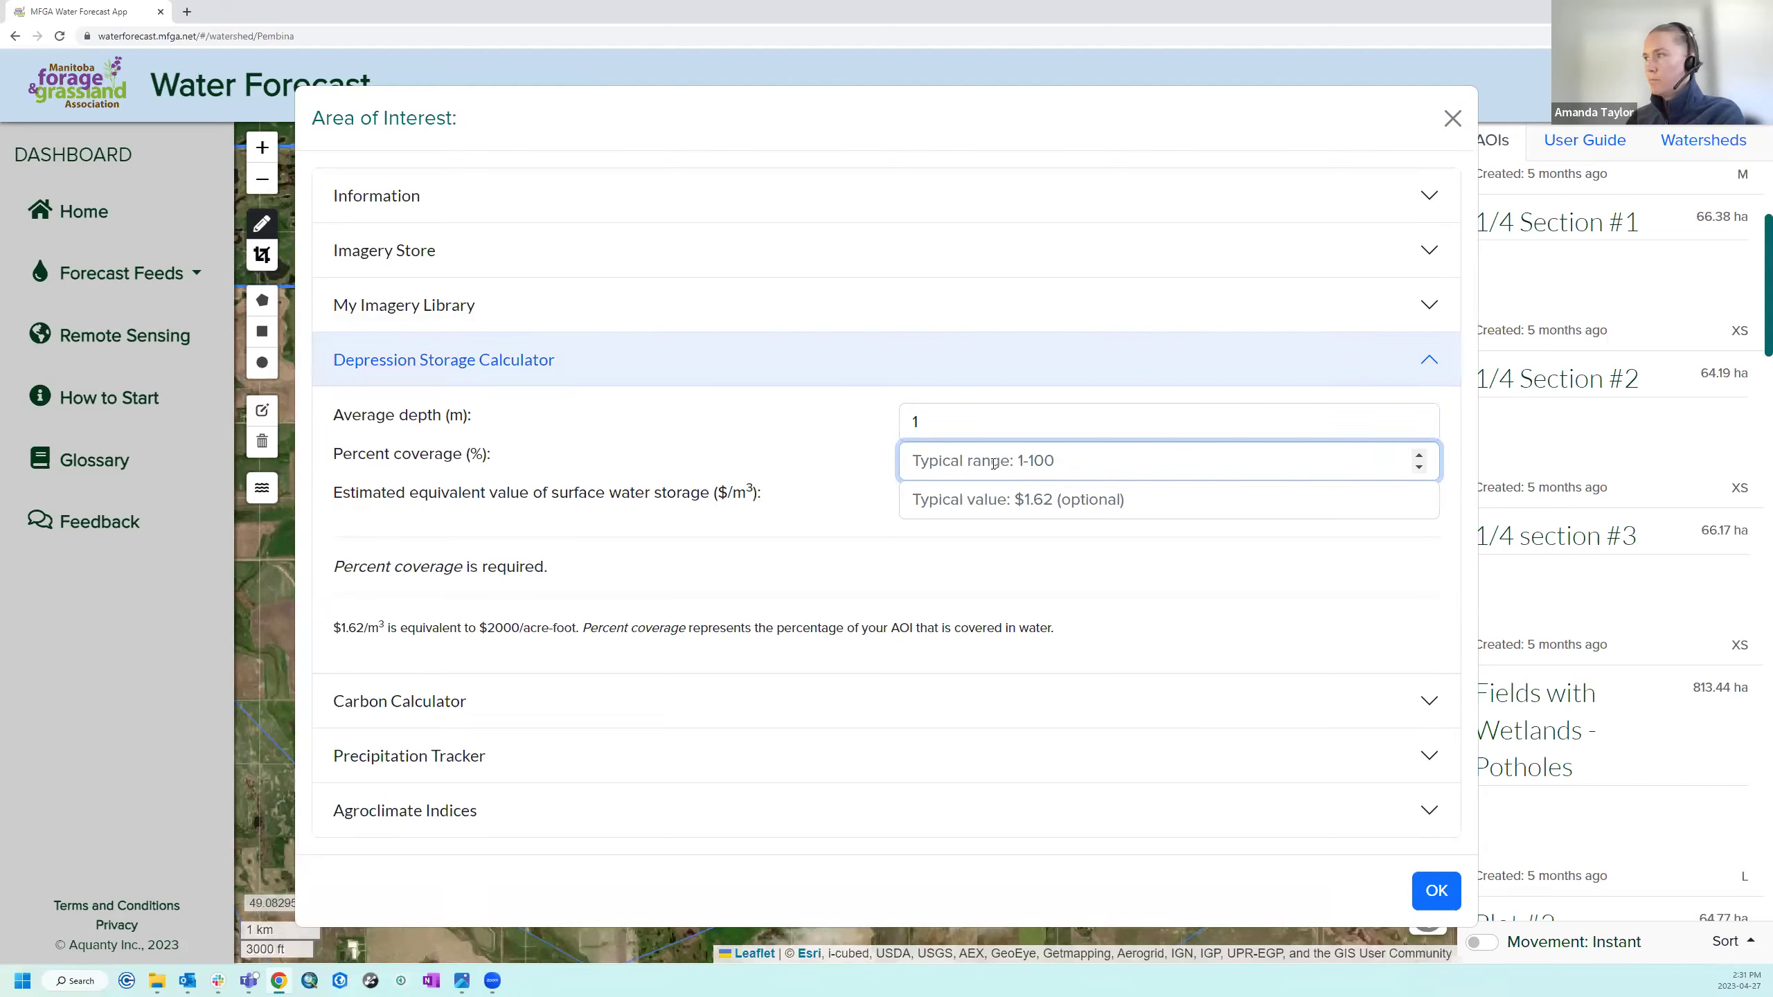
type("10")
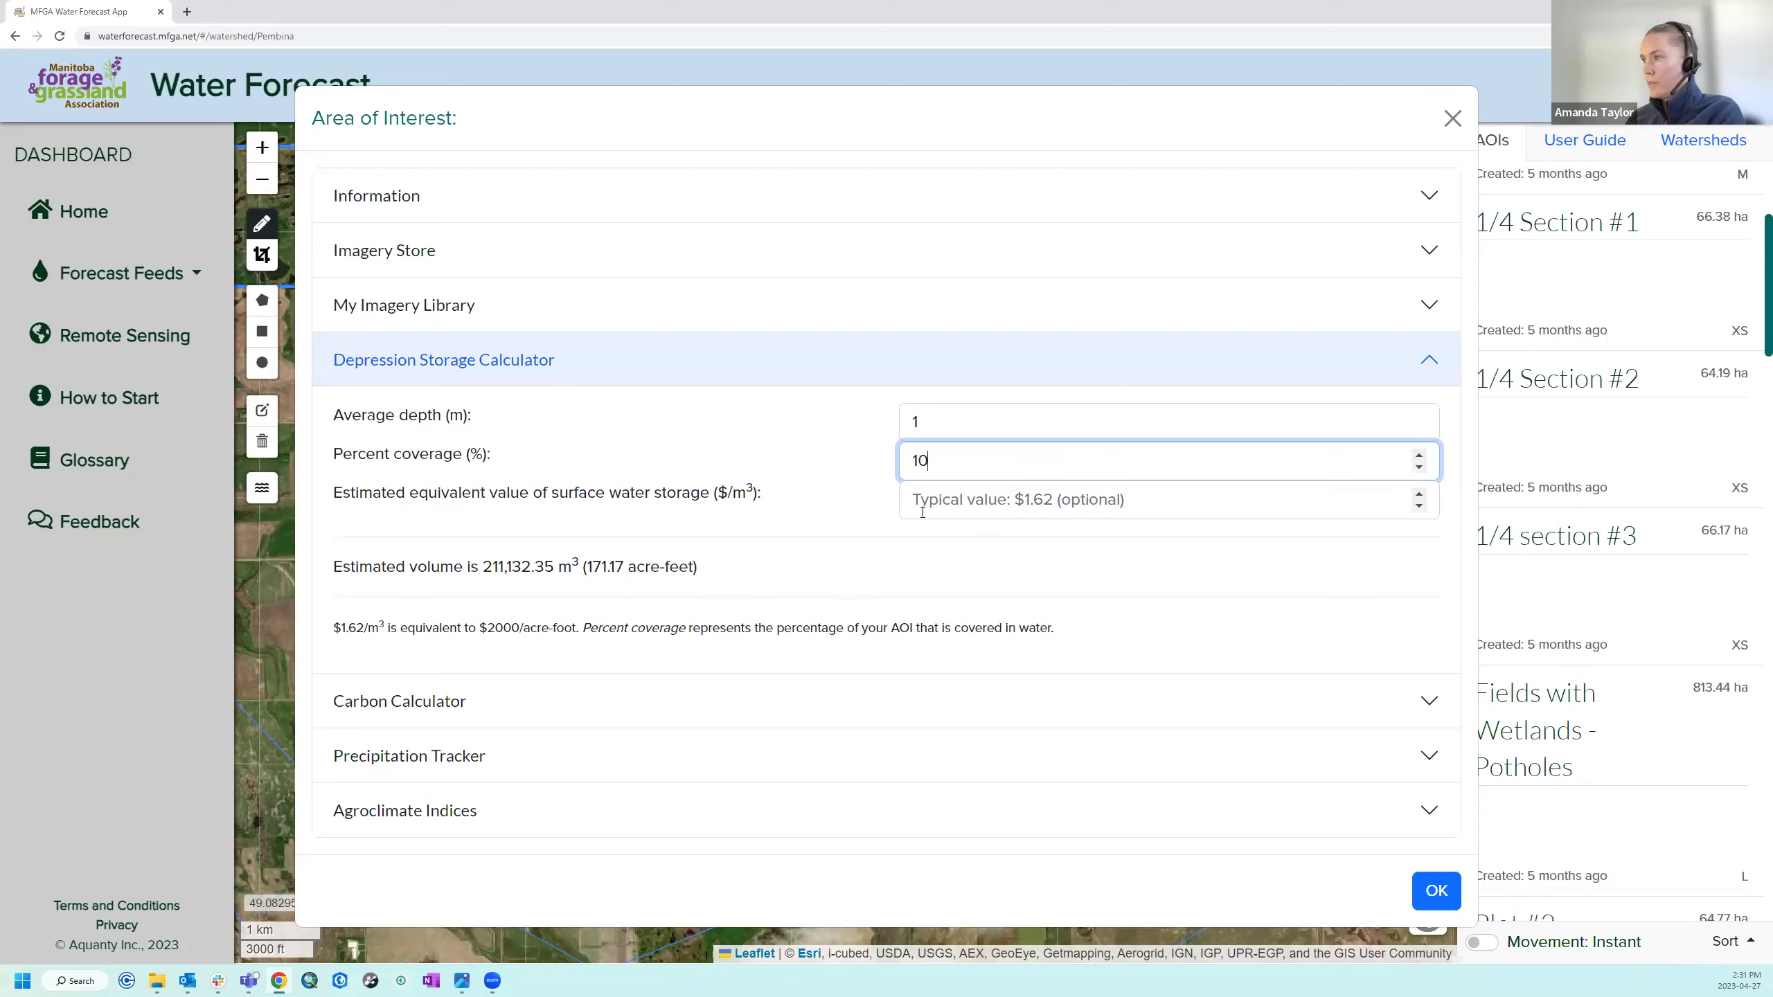
left_click(991, 503)
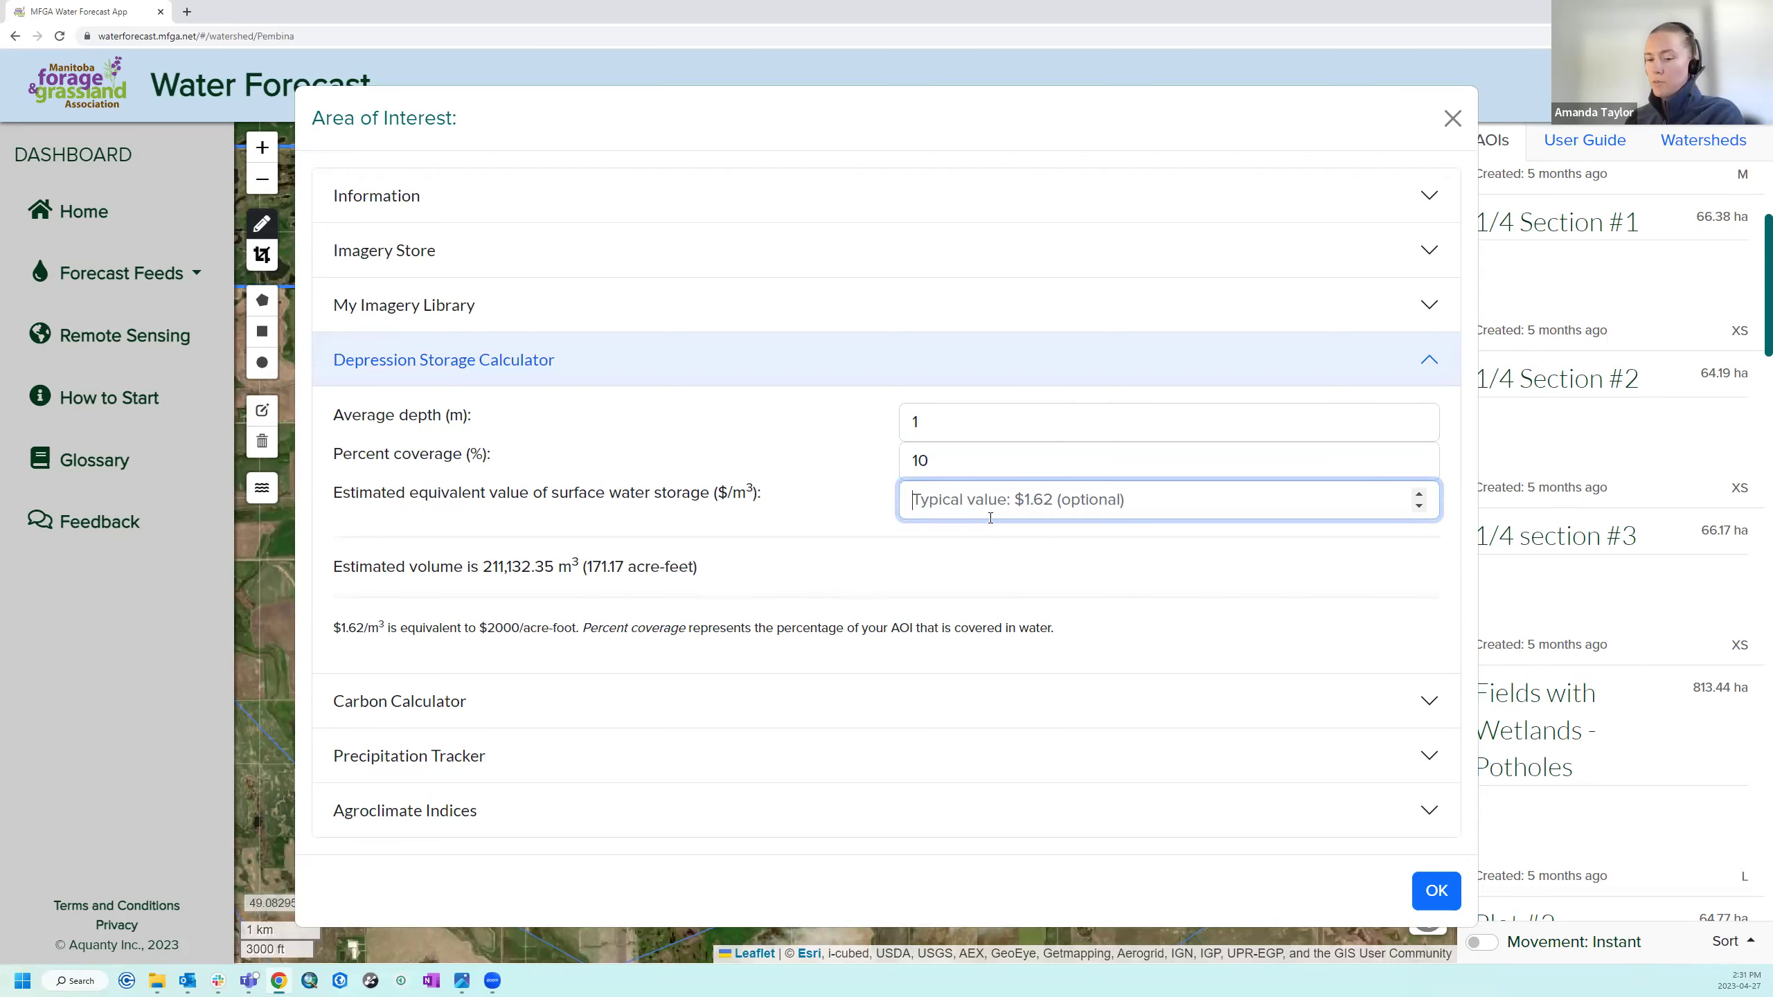
type("1.62")
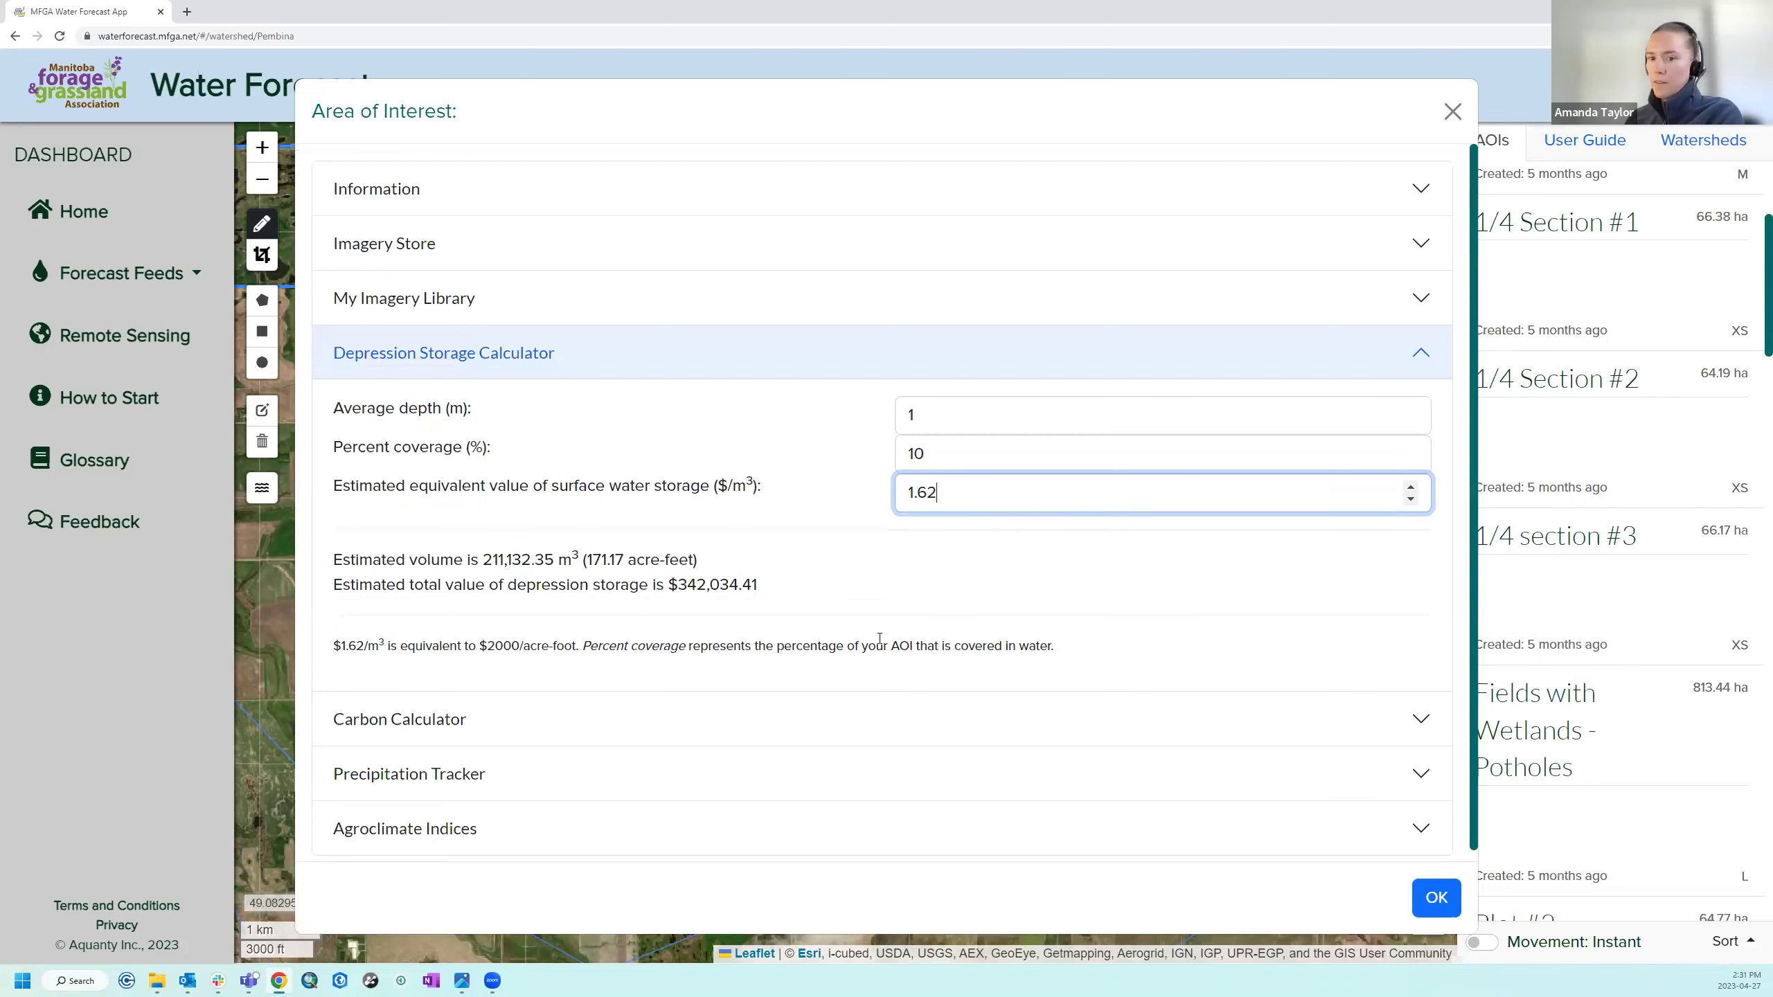
In the Carbon Calculator, set soil layer thickness to 0.9 m, percent of field farmed to 90 and initial SOC level to 1.3%.
left_click(583, 714)
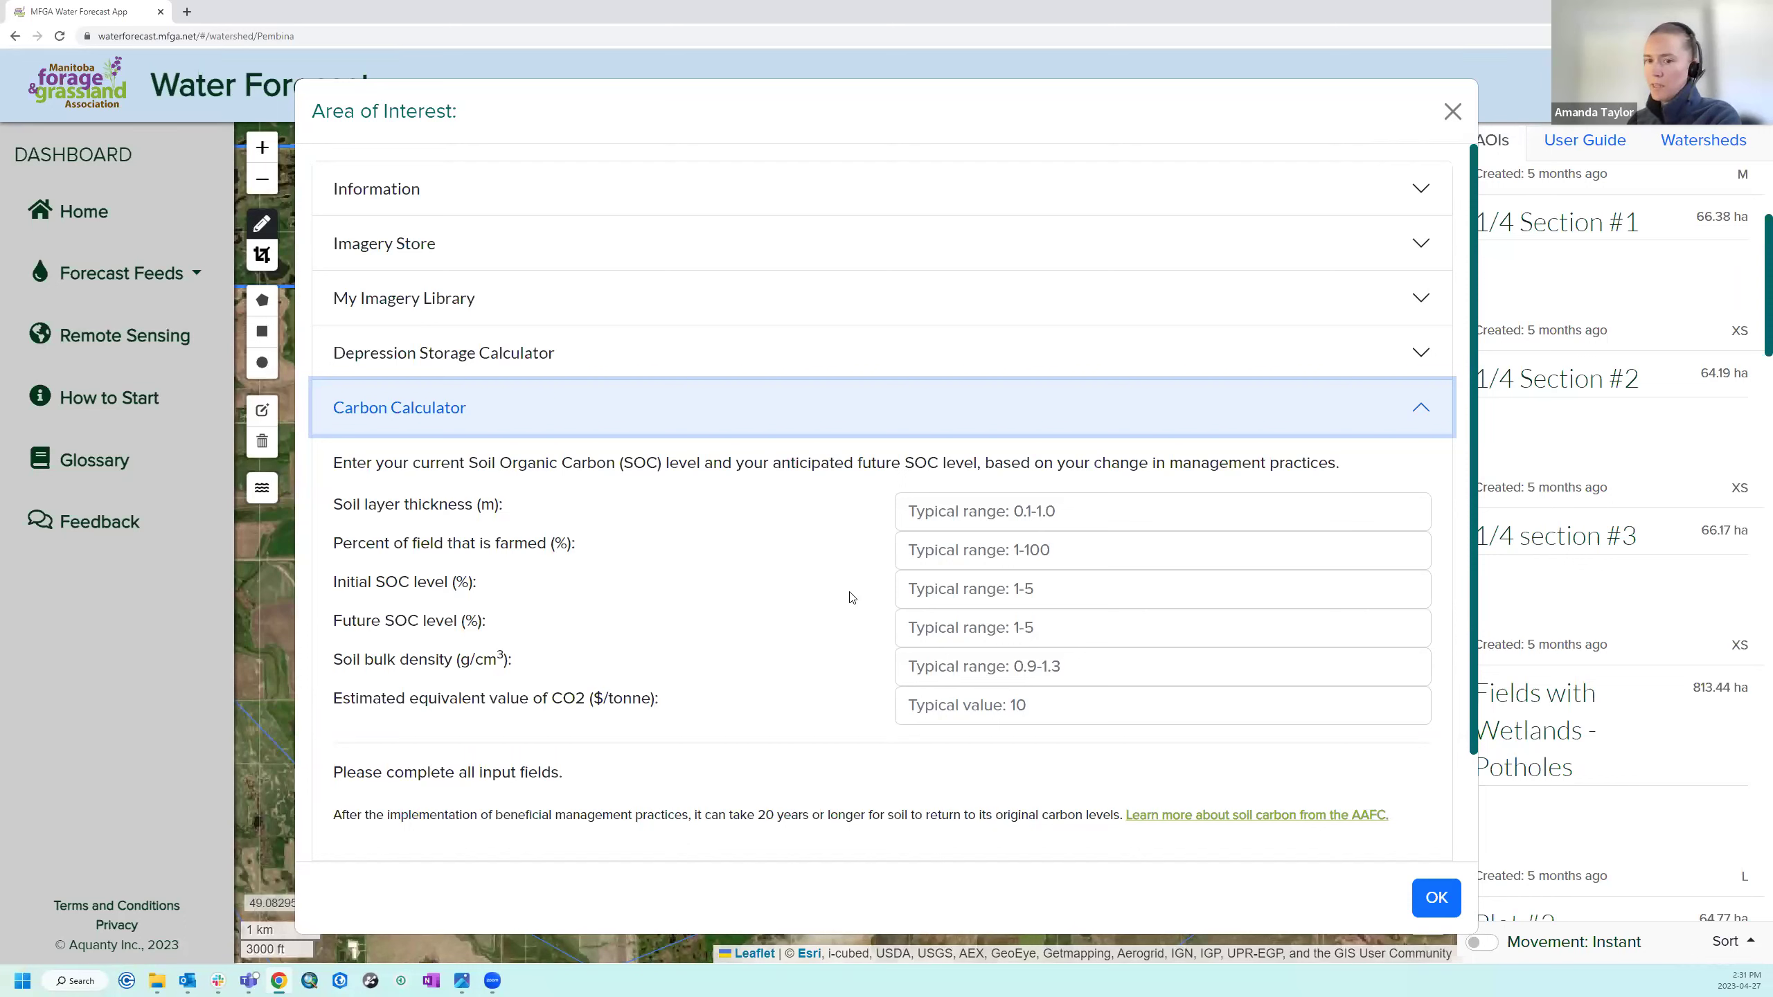
left_click(907, 511)
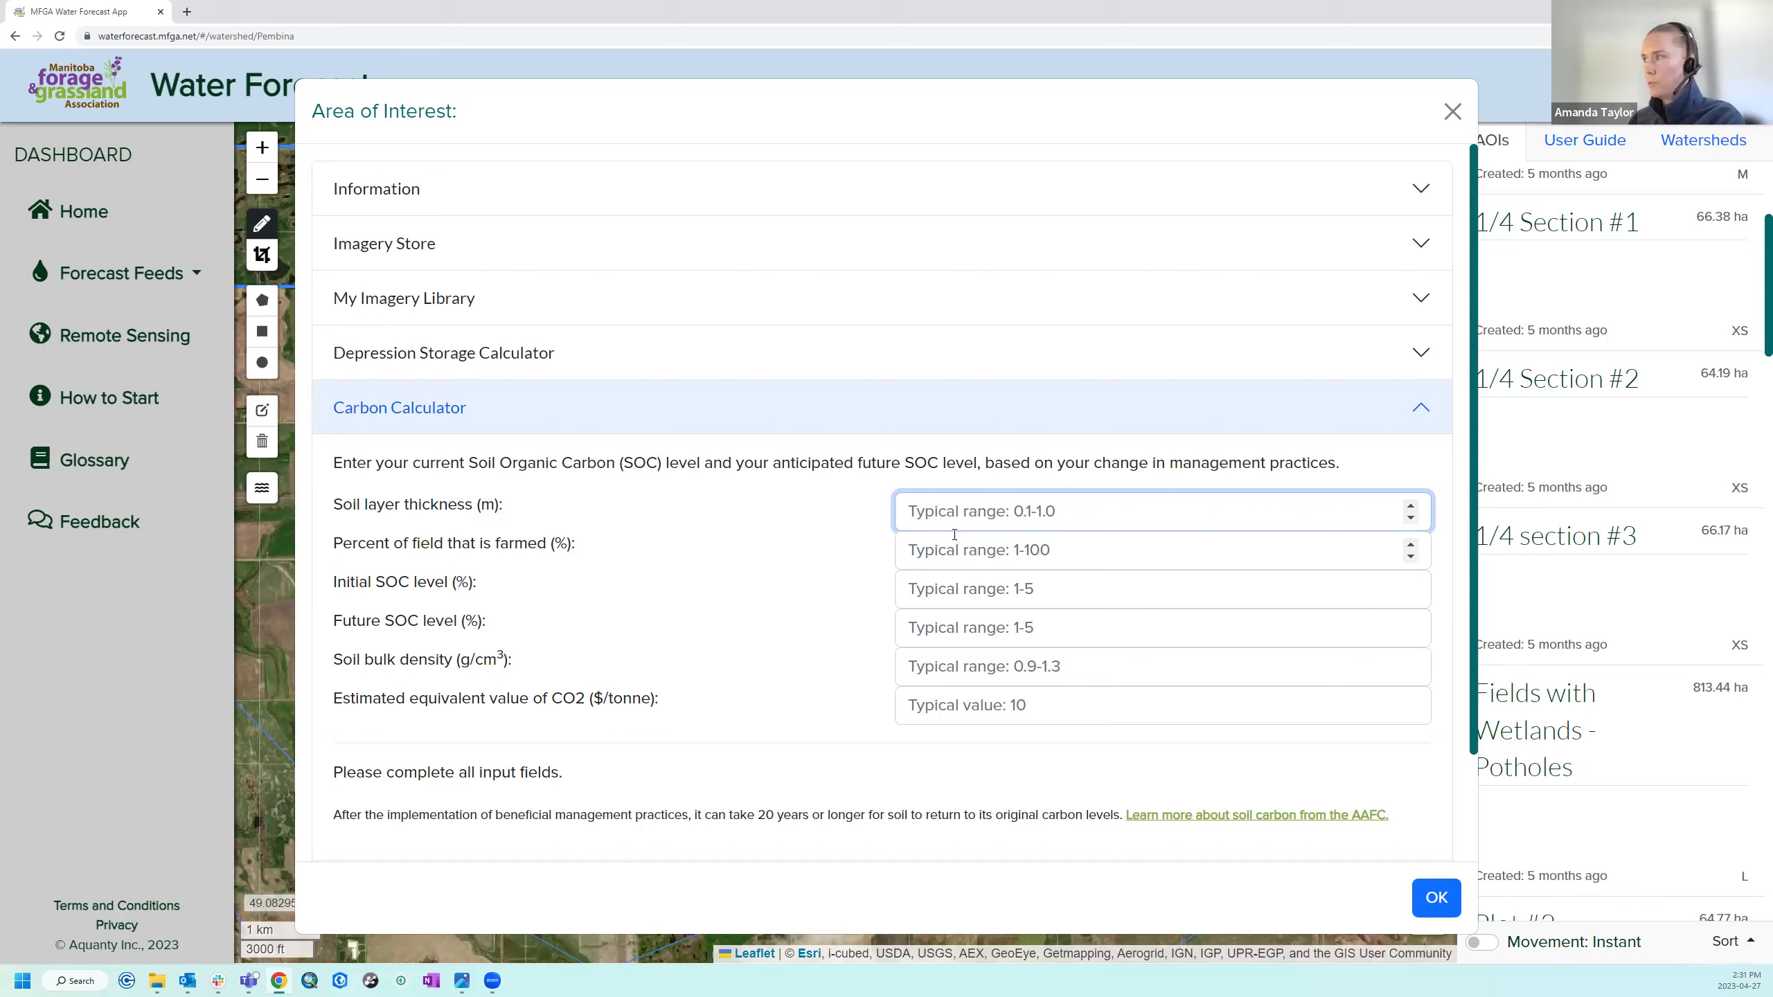
type(".9")
left_click(1052, 549)
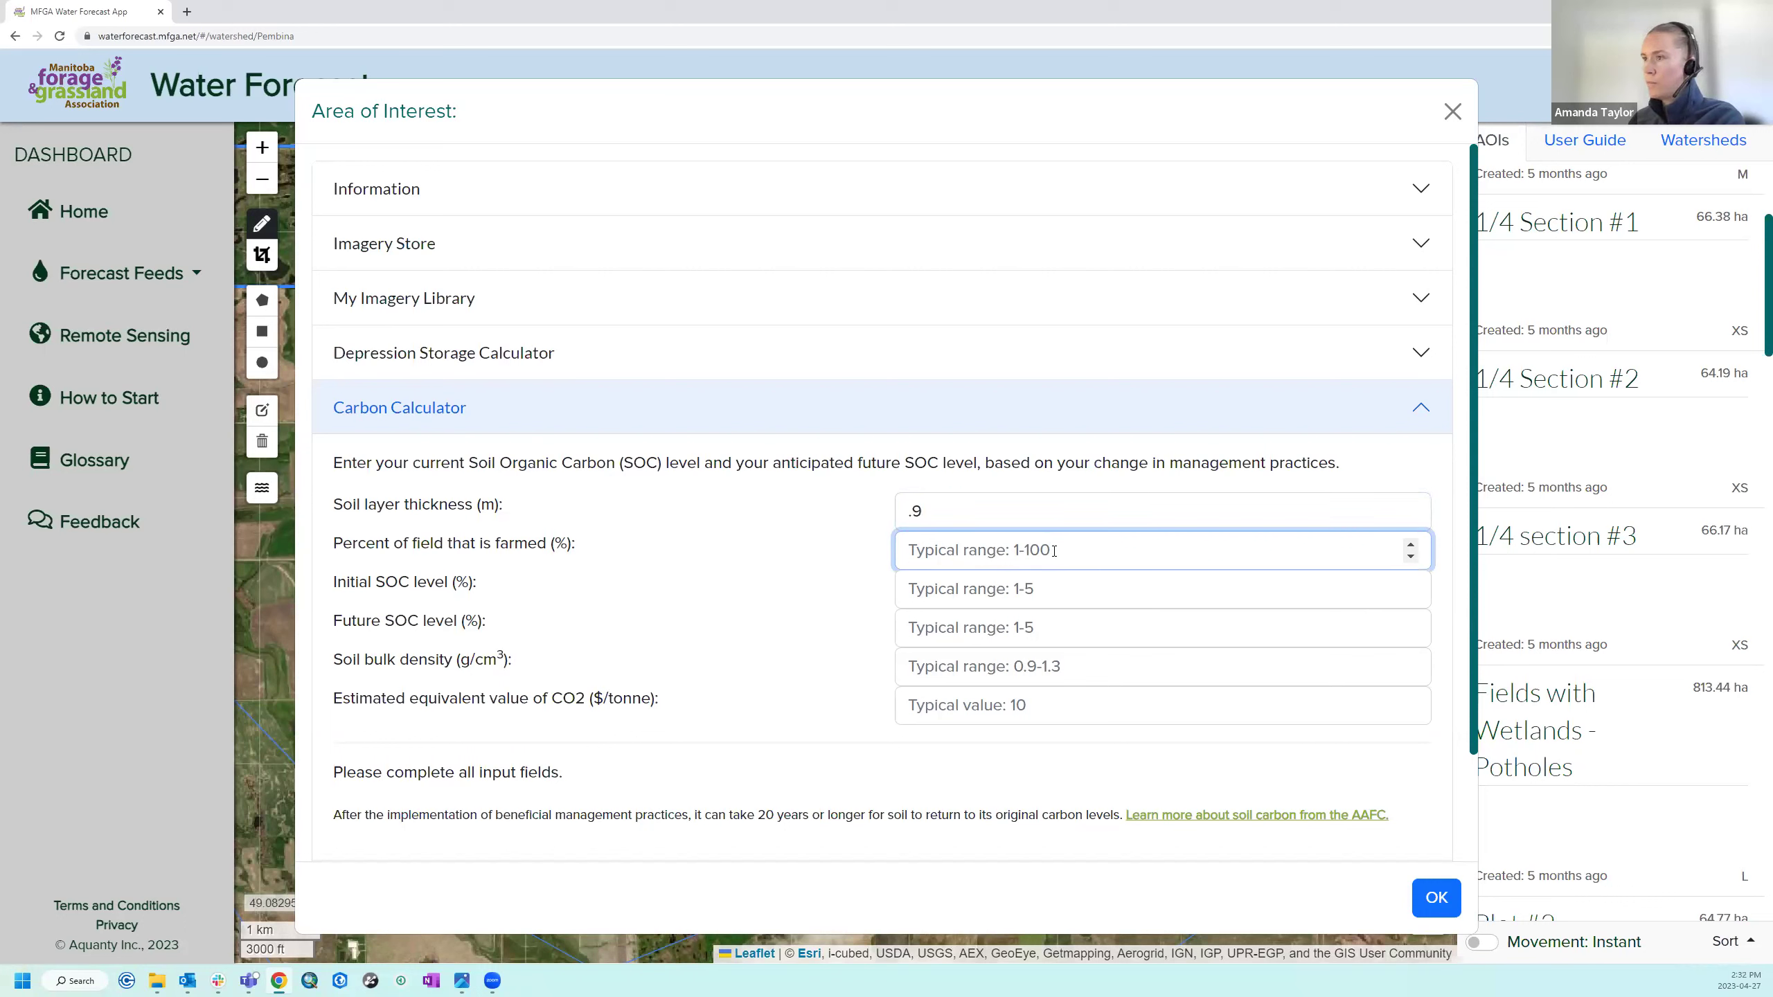
type("90")
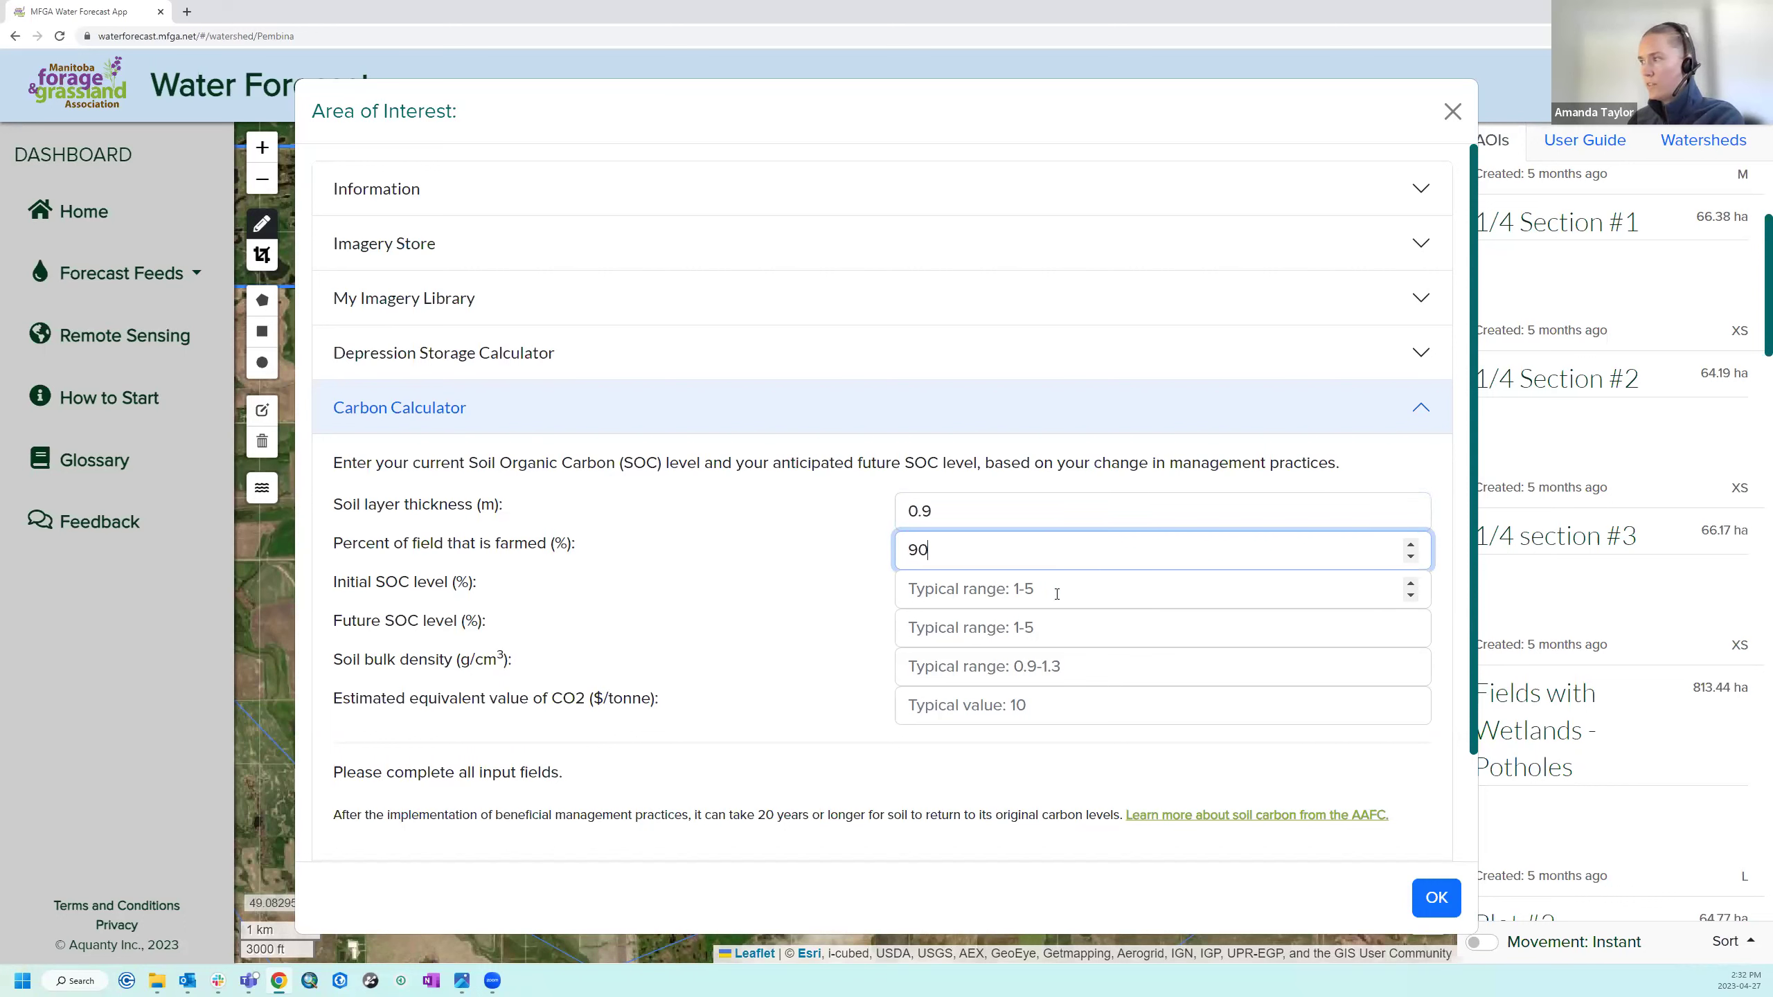
key("Tab")
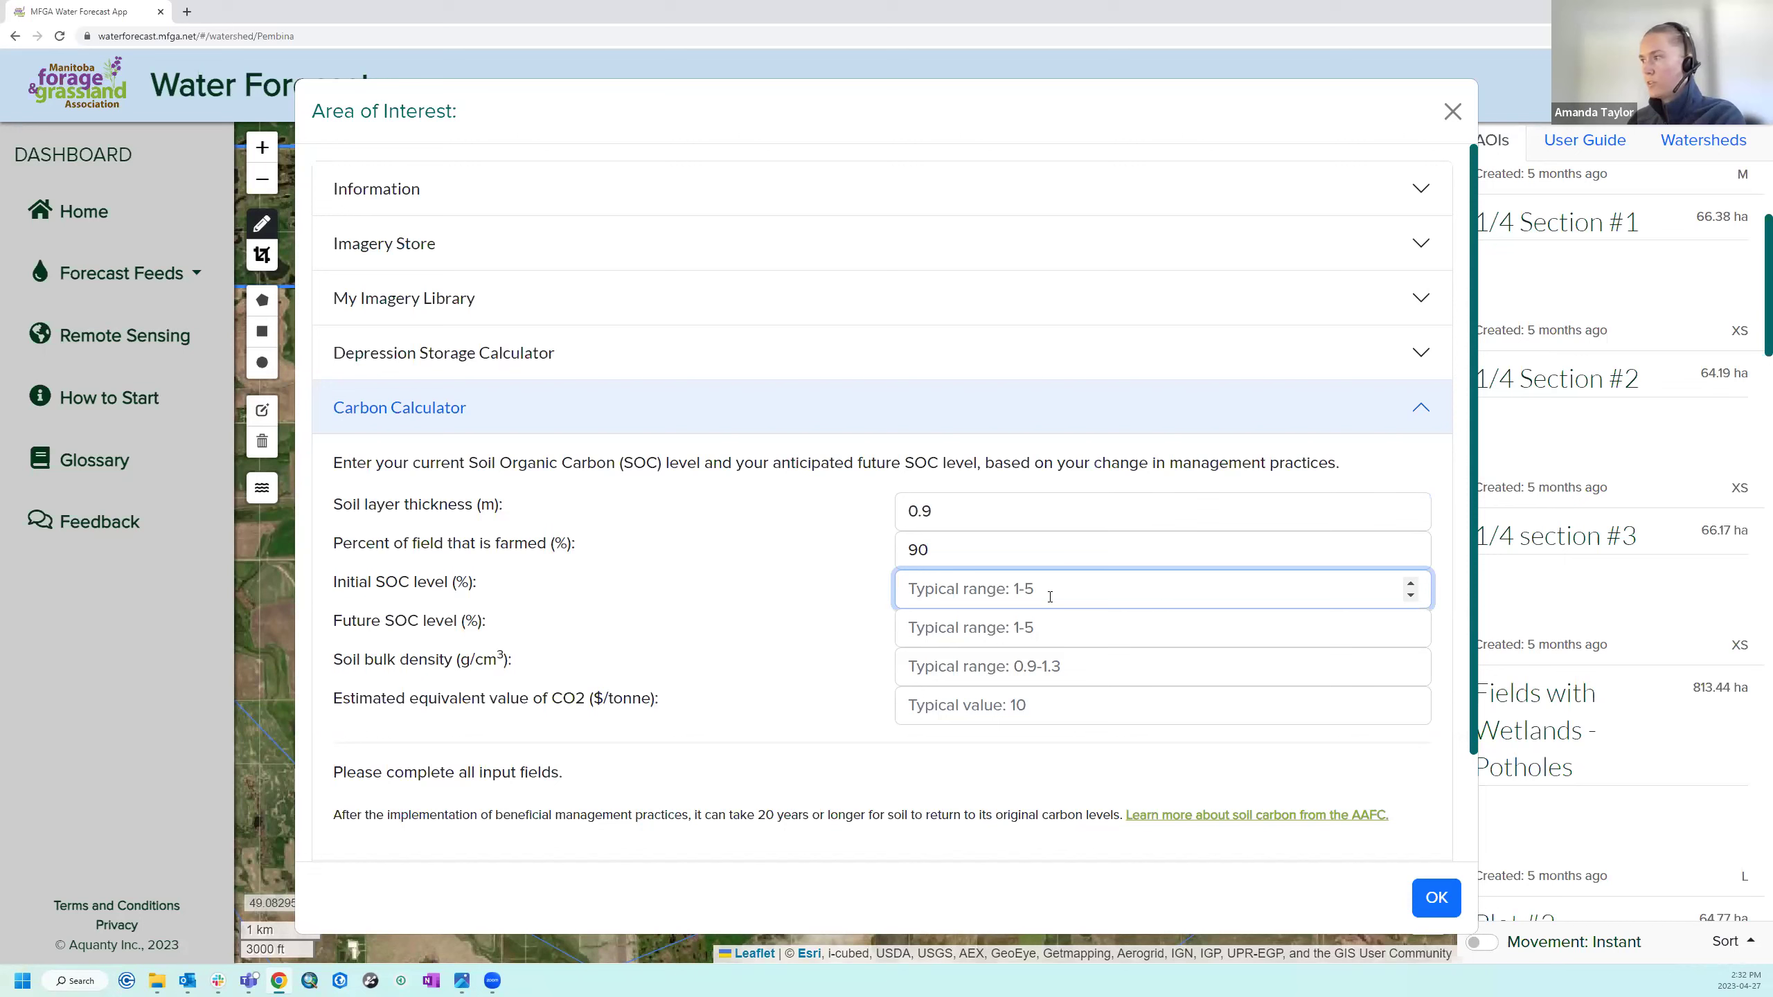
type("1.3")
Complete the carbon inputs with a future SOC level of 1.5%, soil bulk density of 0.9 g/cm³ and CO2 value of $10/tonne.
left_click(1058, 625)
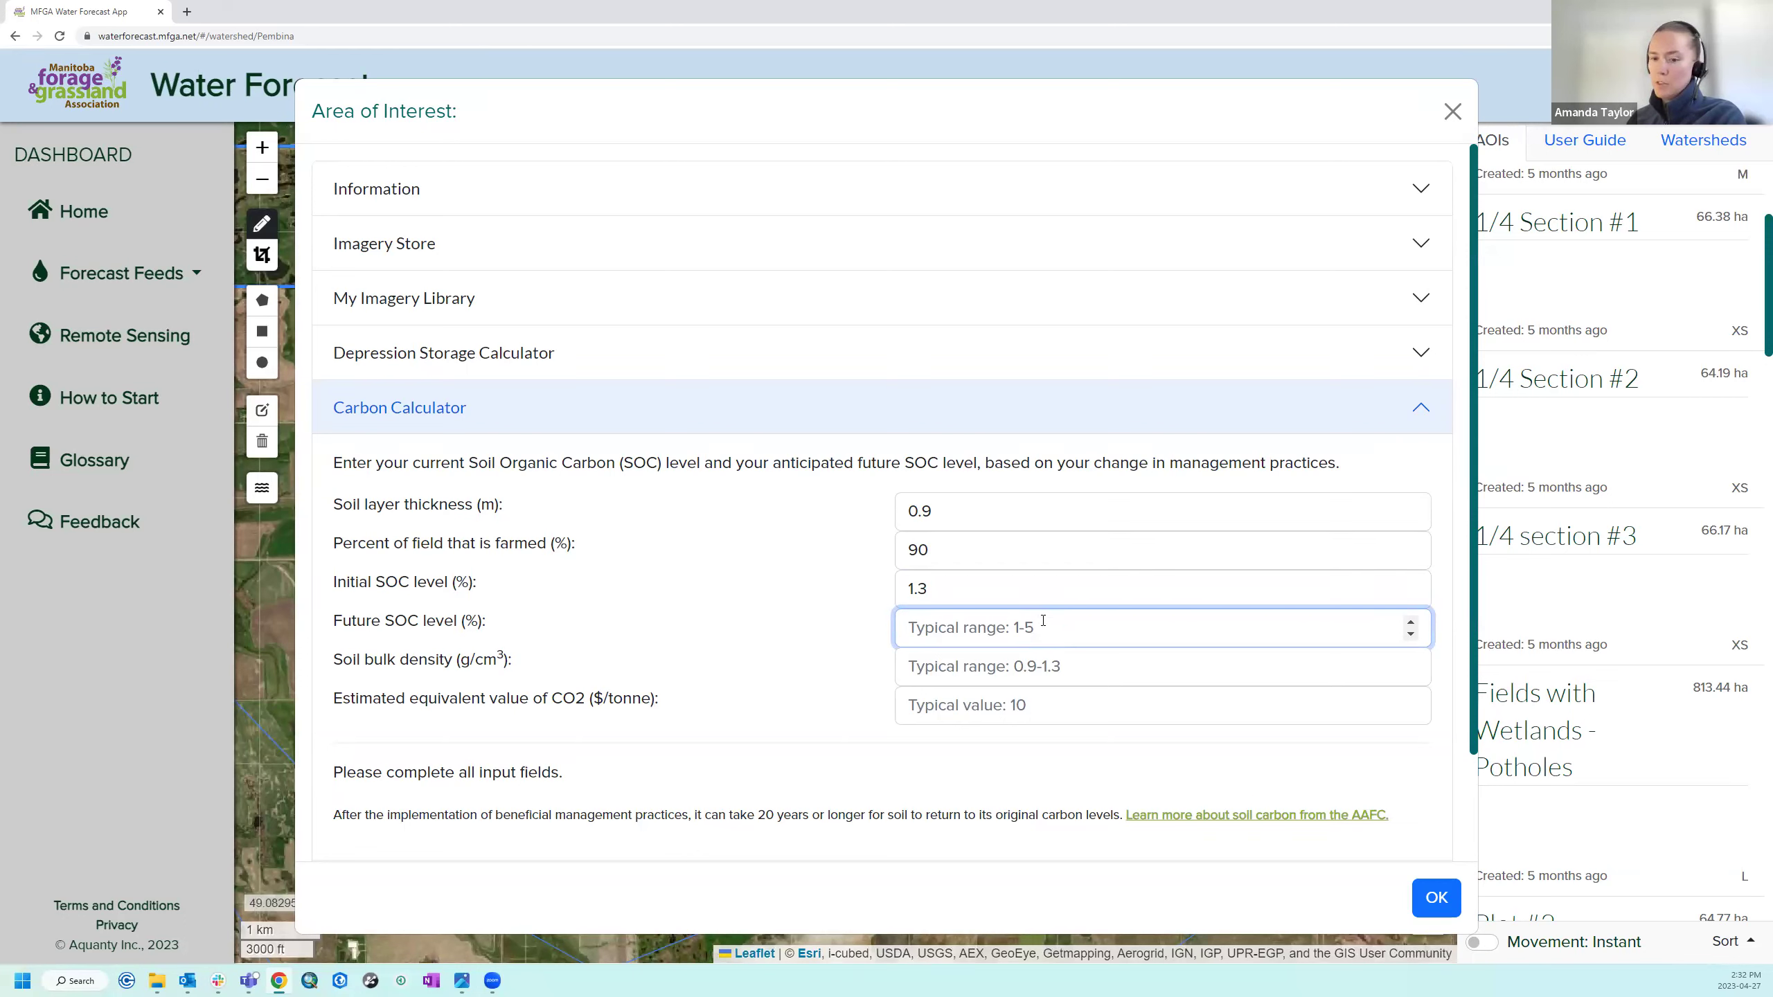
type("1.5")
left_click(1078, 664)
type(".9")
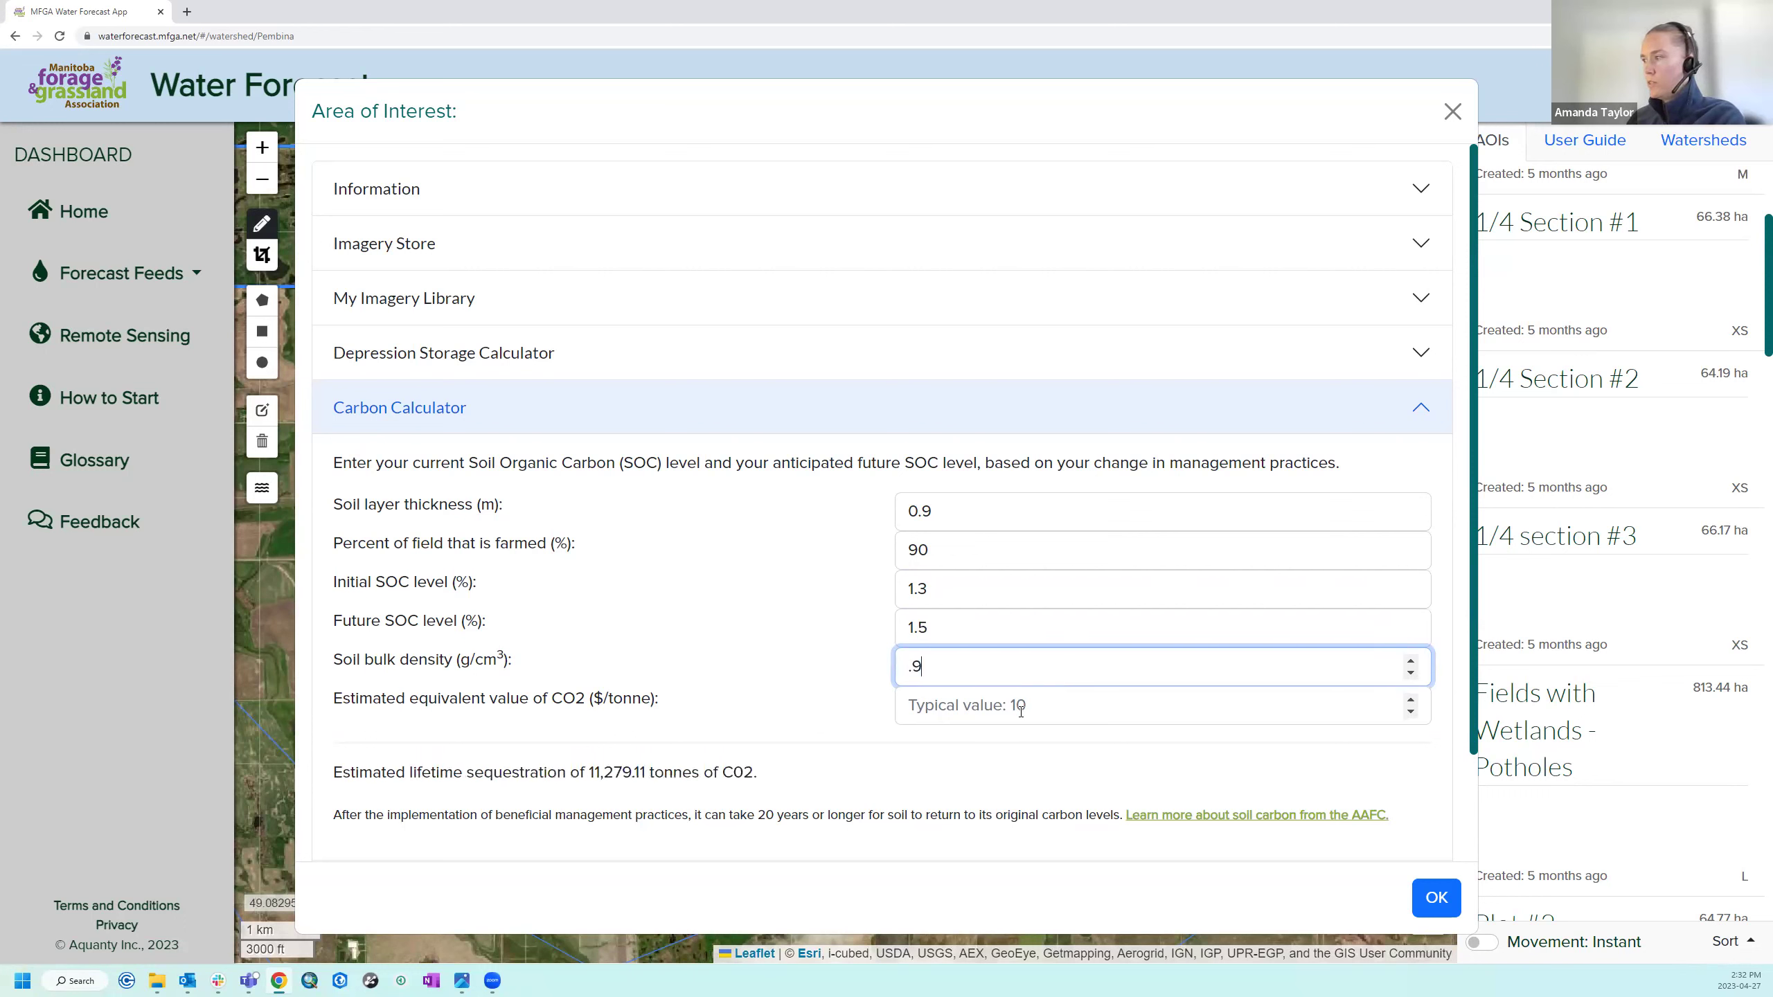
left_click(1049, 708)
type("10")
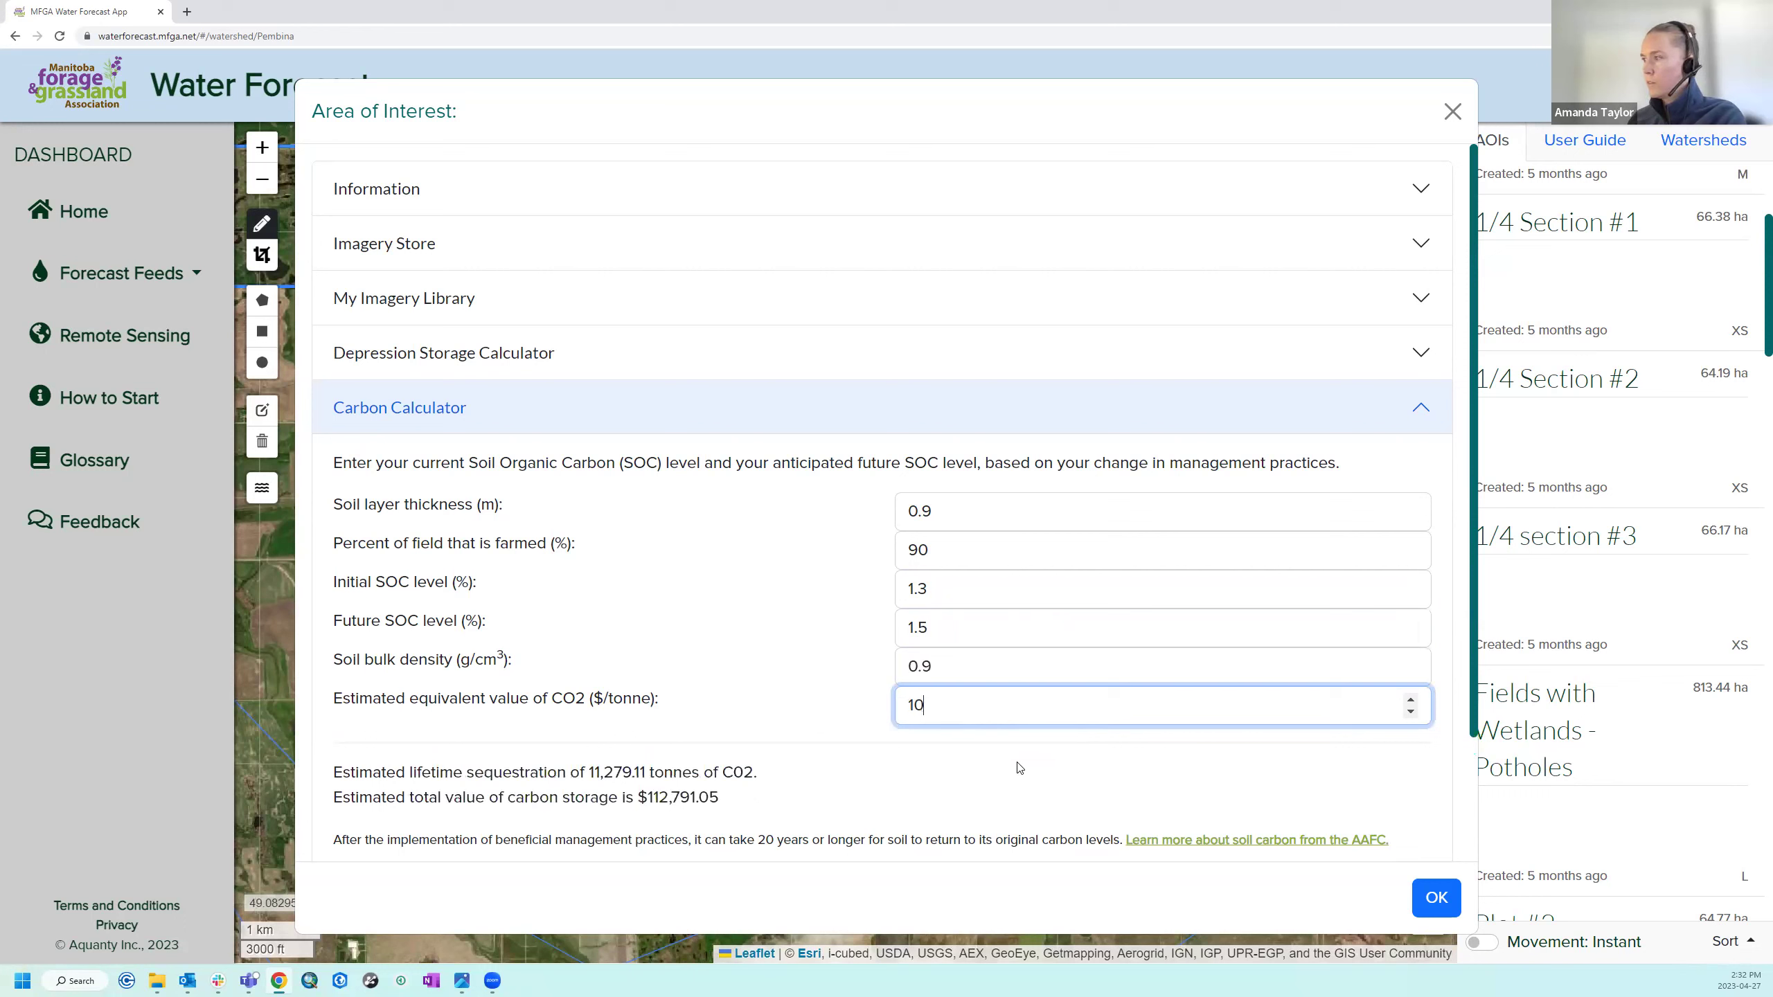
left_click(1117, 764)
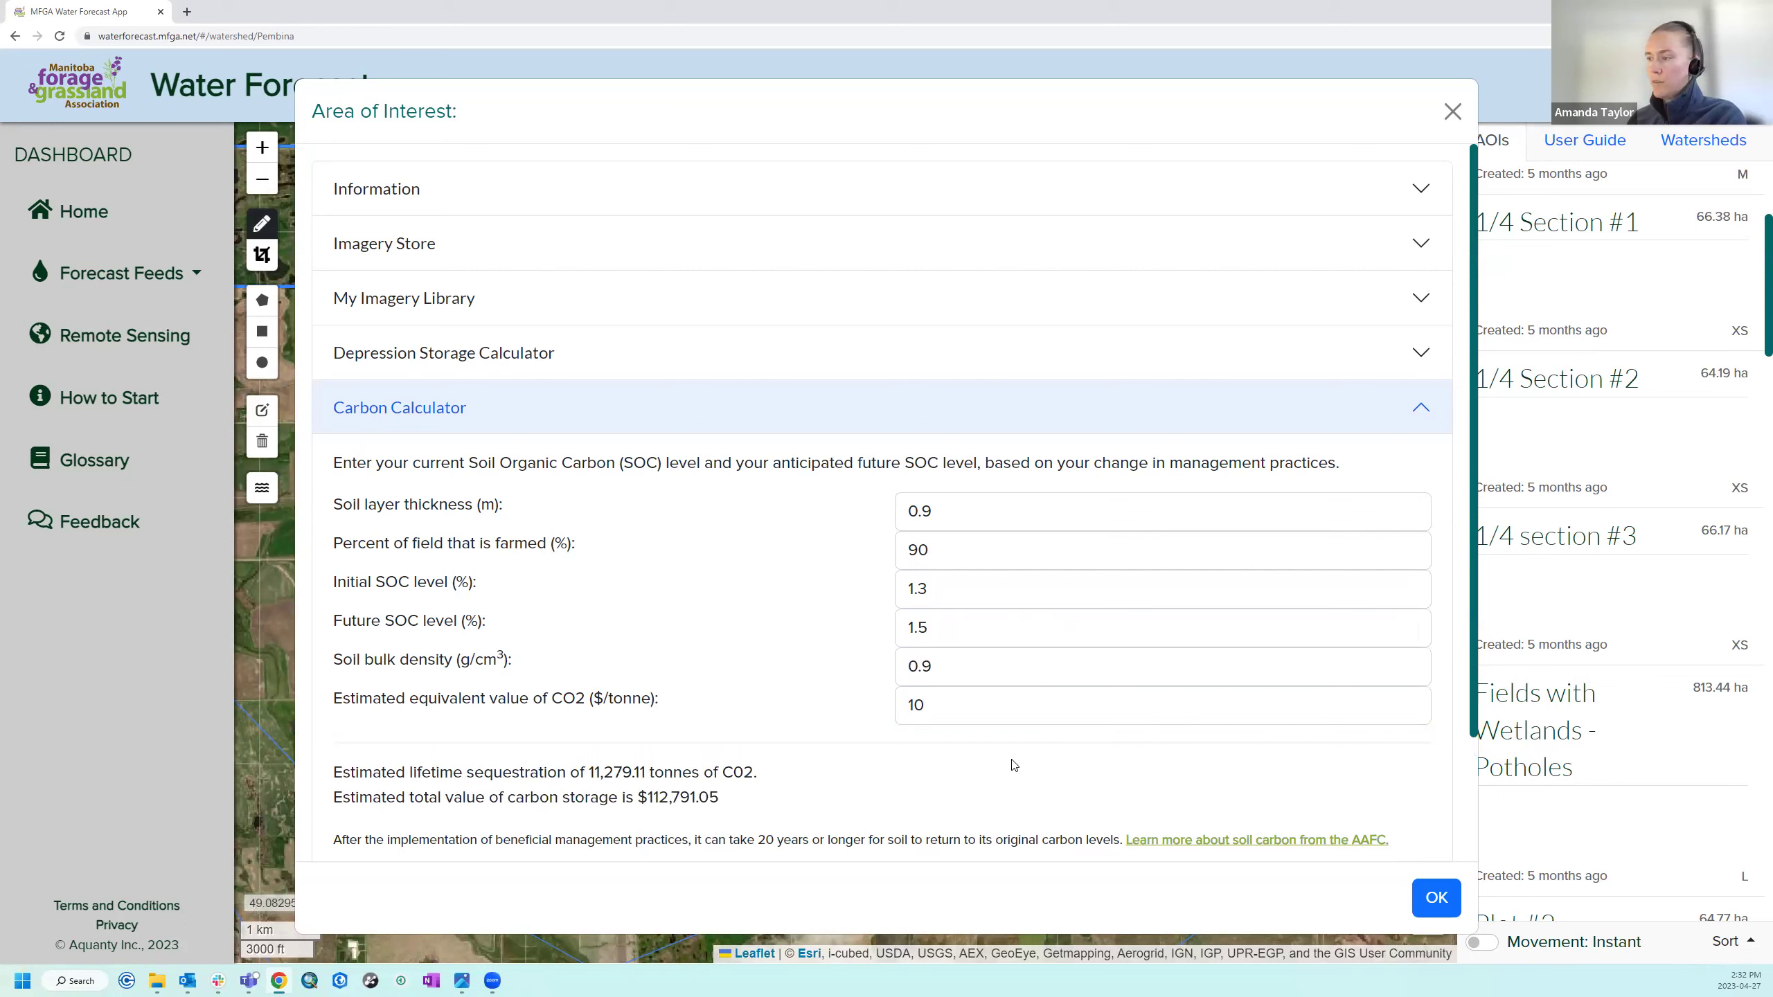
Examine the area's Precipitation Tracker chart, turning the cumulative precipitation view on and back off.
scroll(1011, 768, "down", 1)
scroll(962, 704, "down", 1)
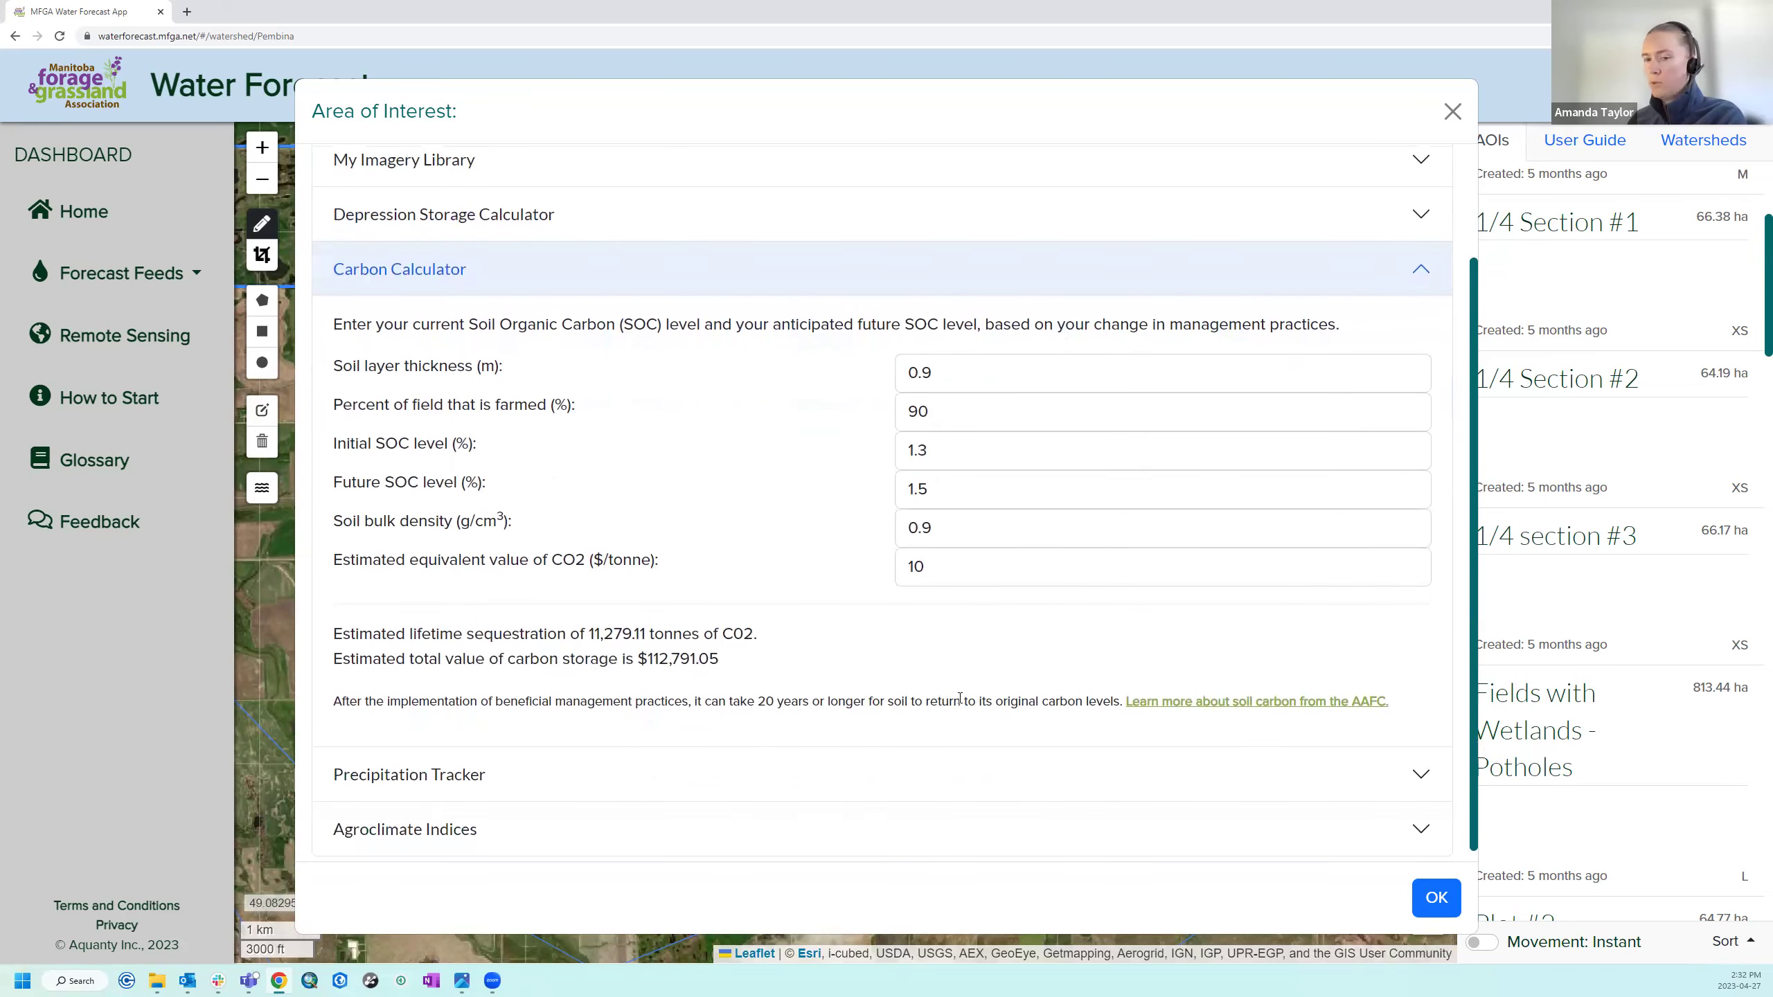
left_click(562, 772)
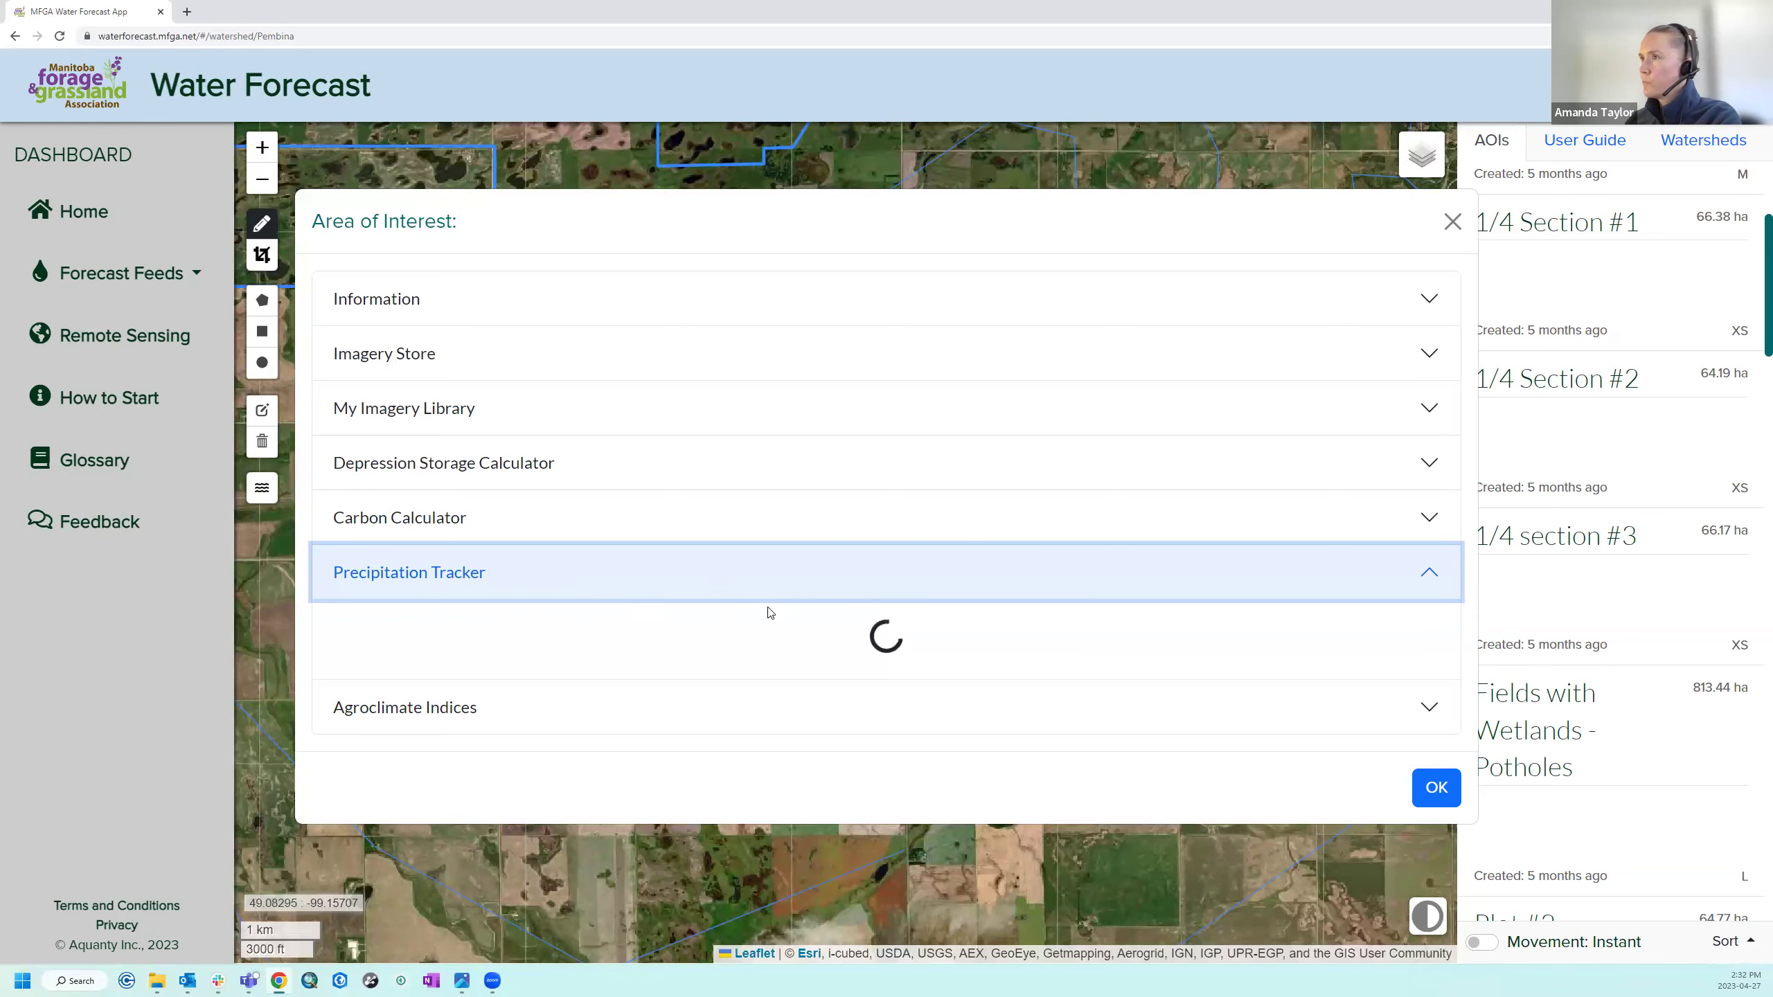
scroll(1117, 462, "down", 2)
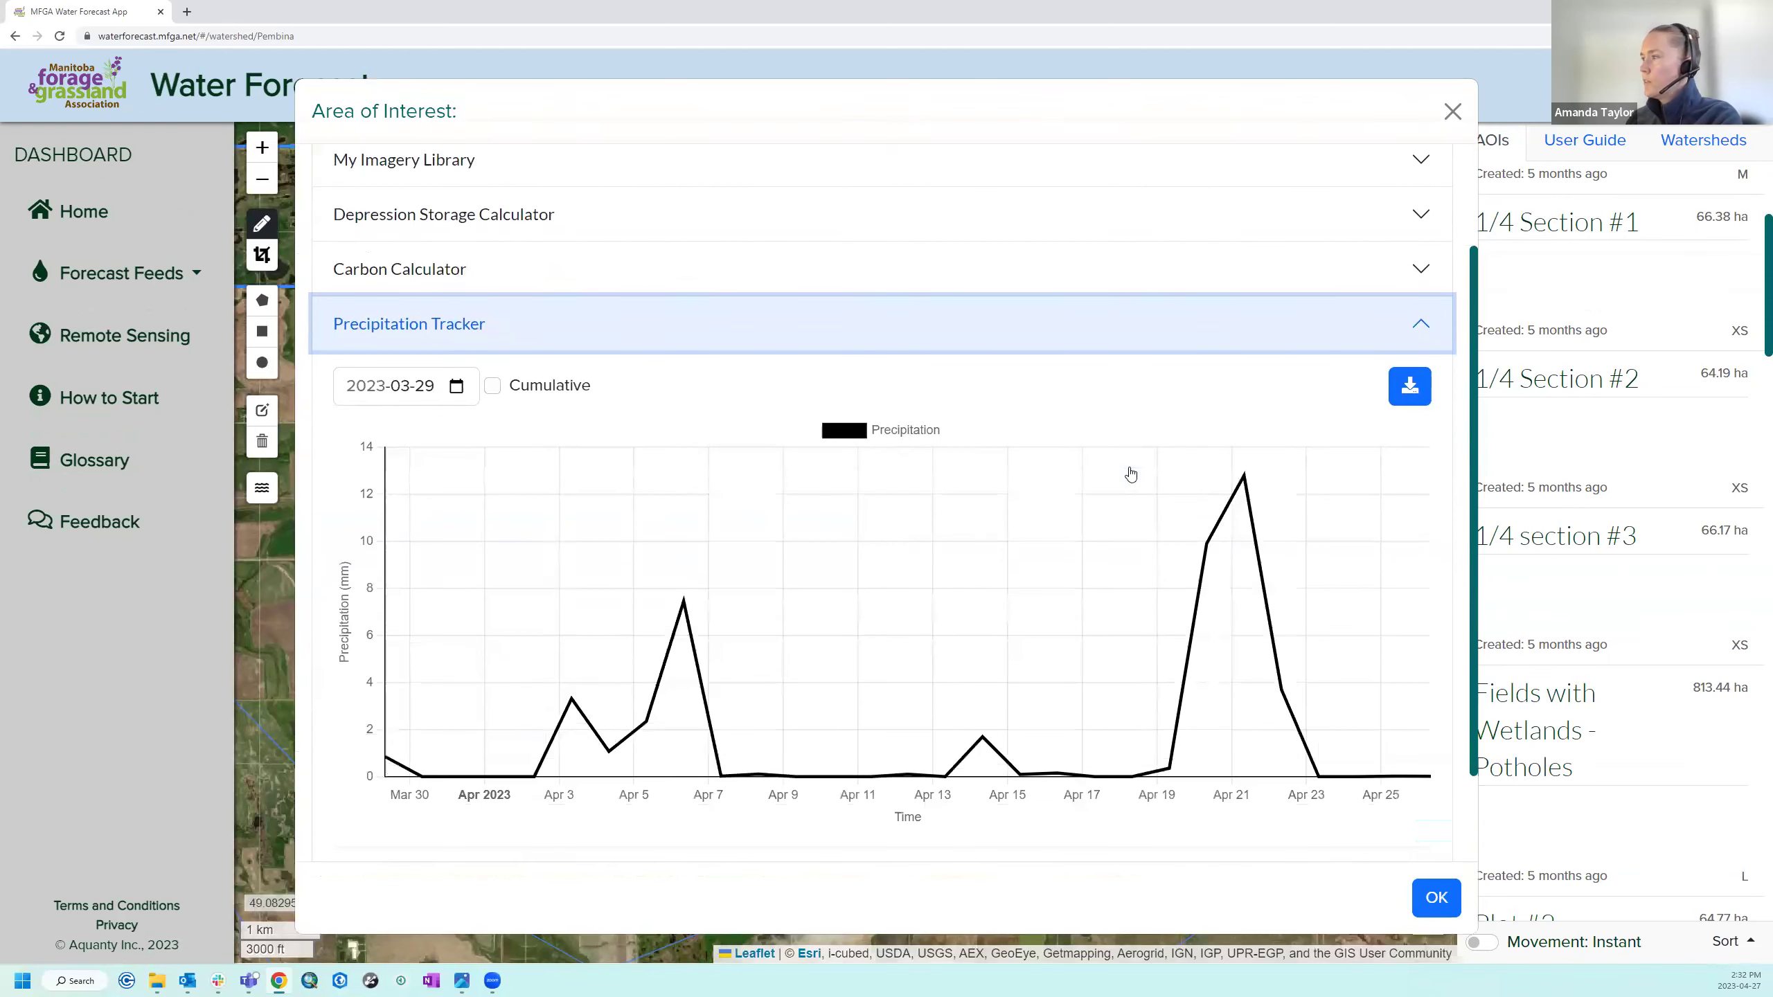
scroll(1140, 487, "down", 1)
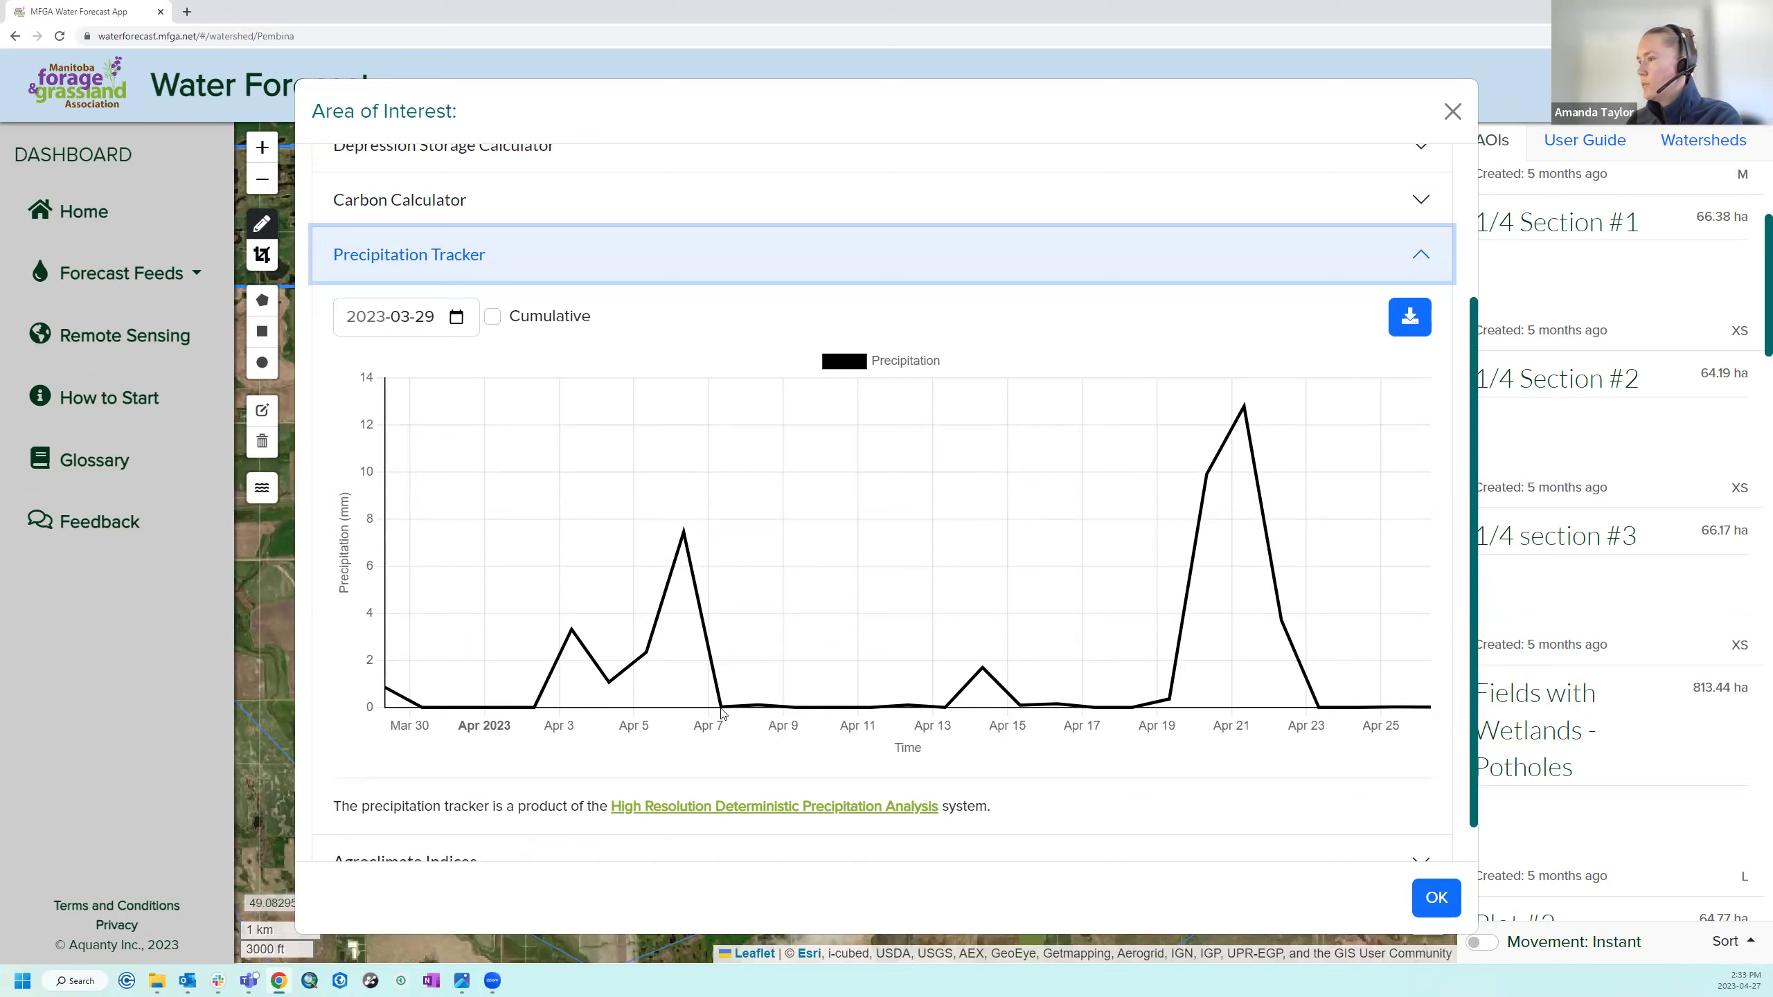
left_click(492, 318)
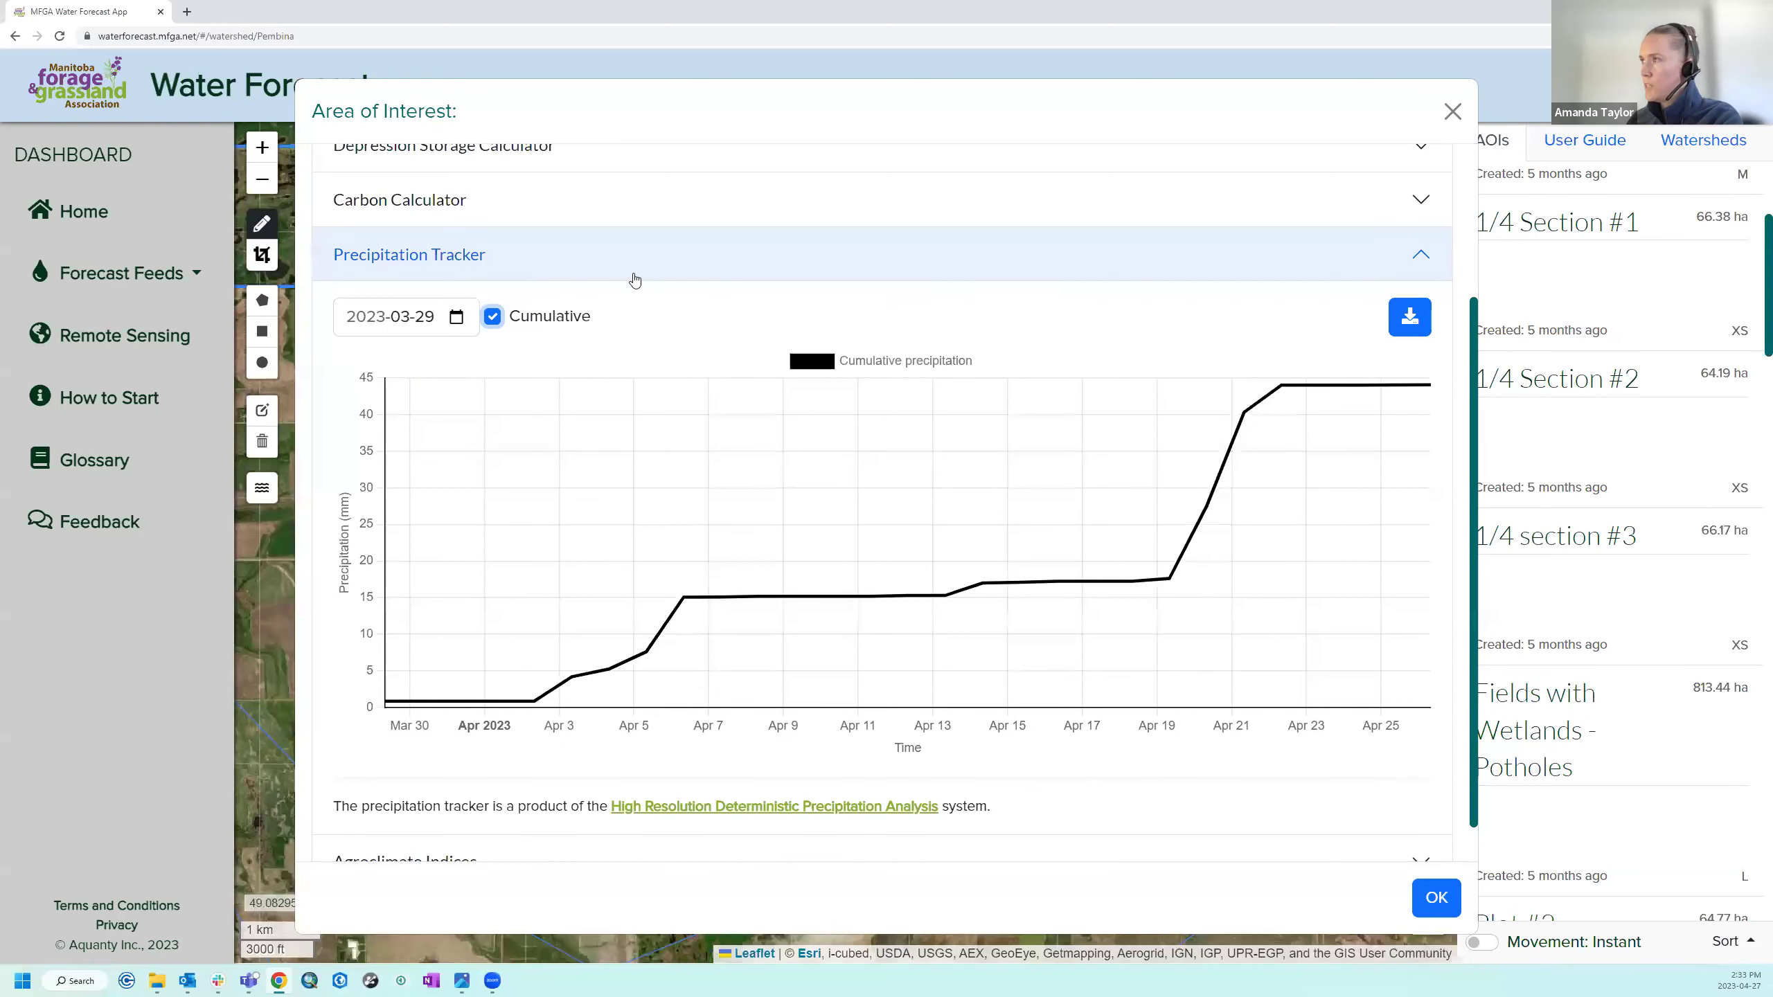
left_click(494, 318)
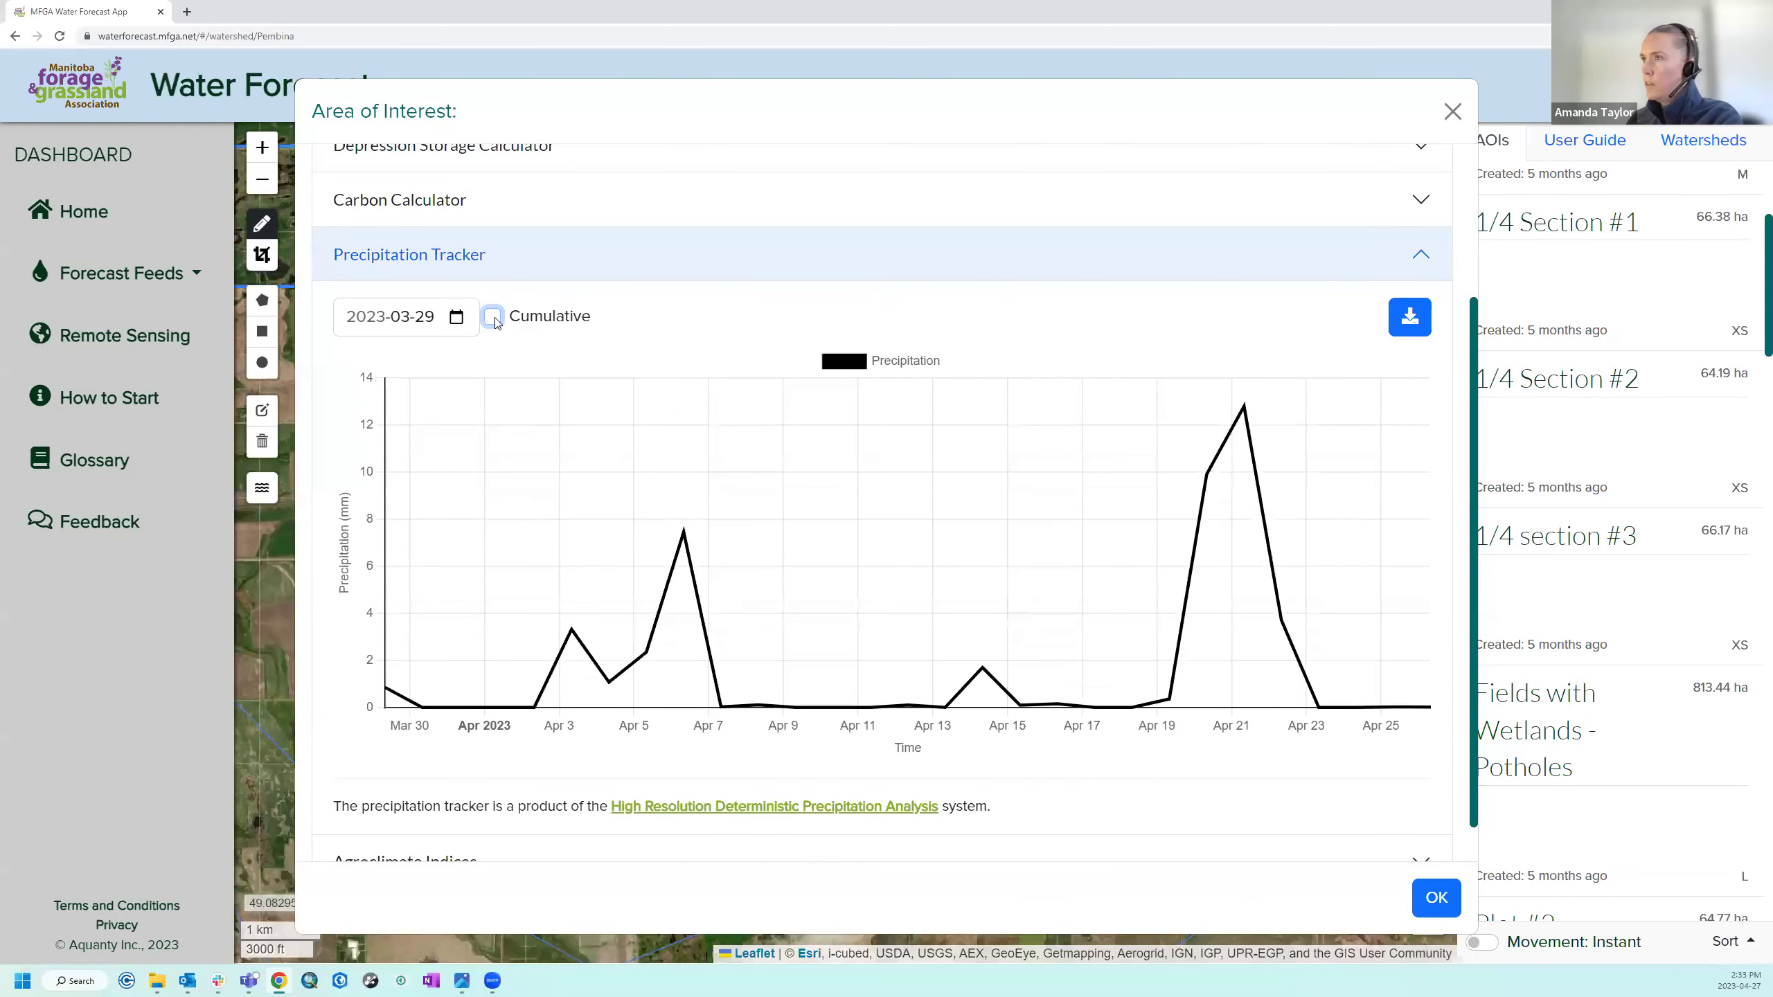
Open the area's Agroclimate Indices and chart the Growing Degree Day 5°C Baseline index.
scroll(611, 727, "down", 1)
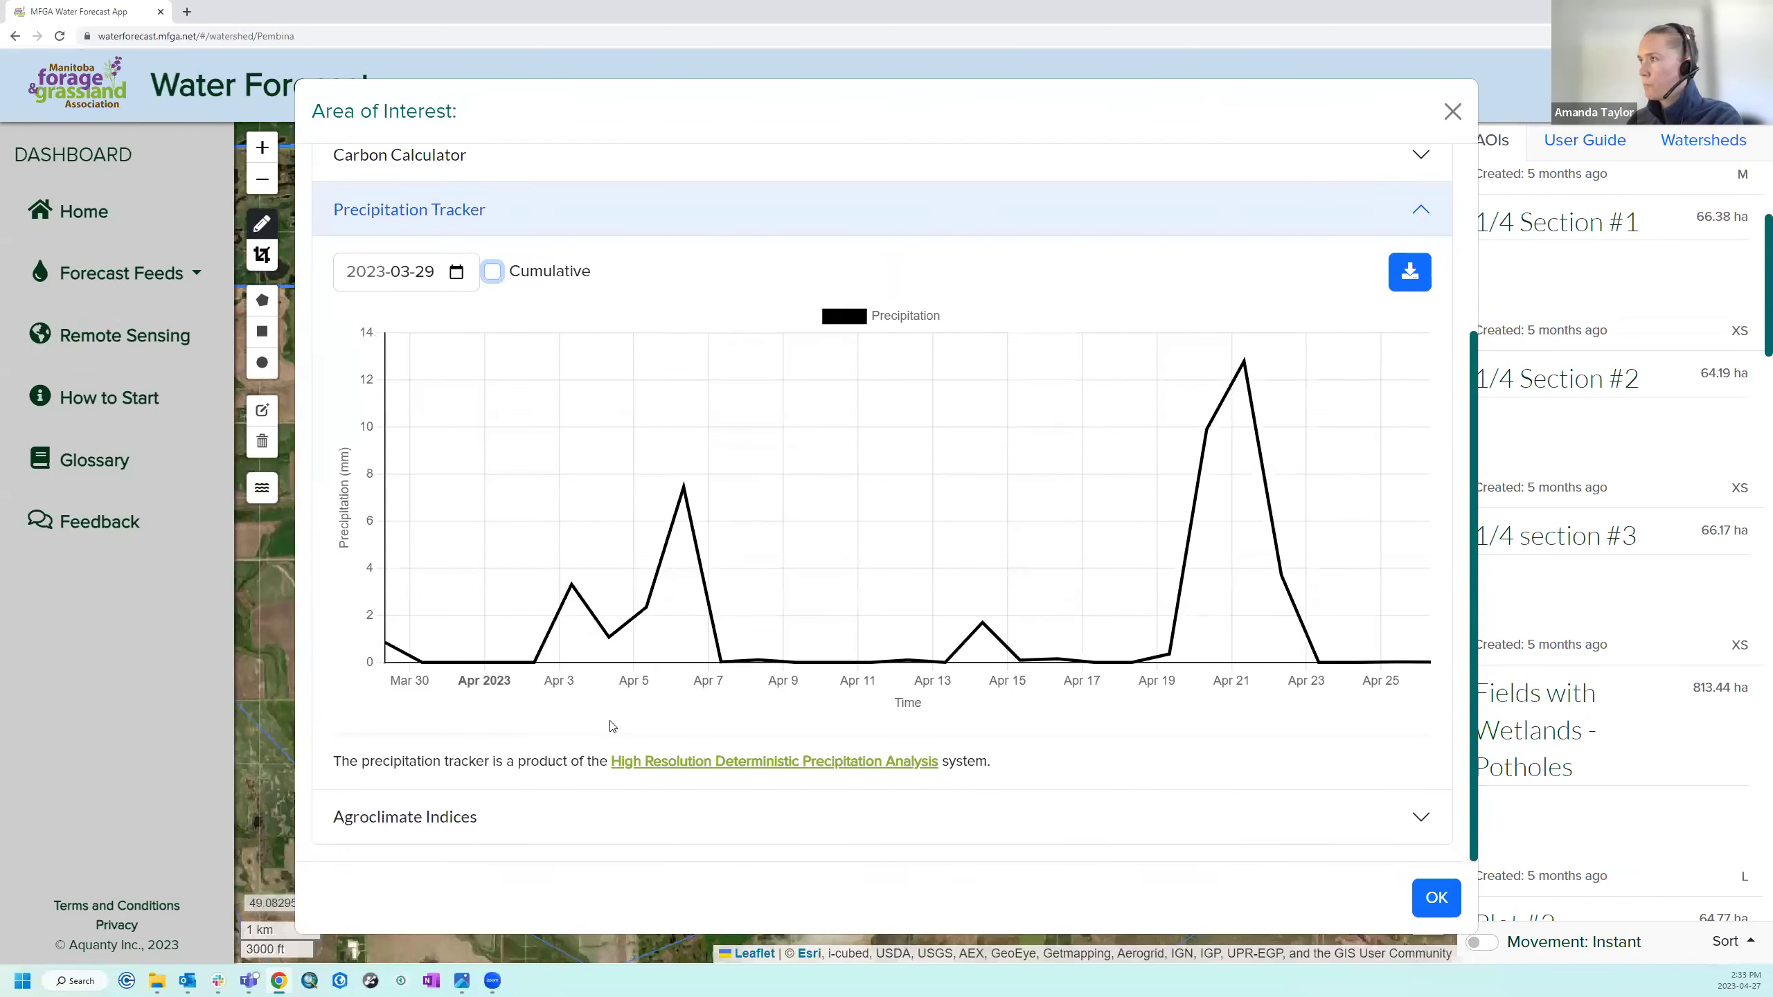
left_click(600, 817)
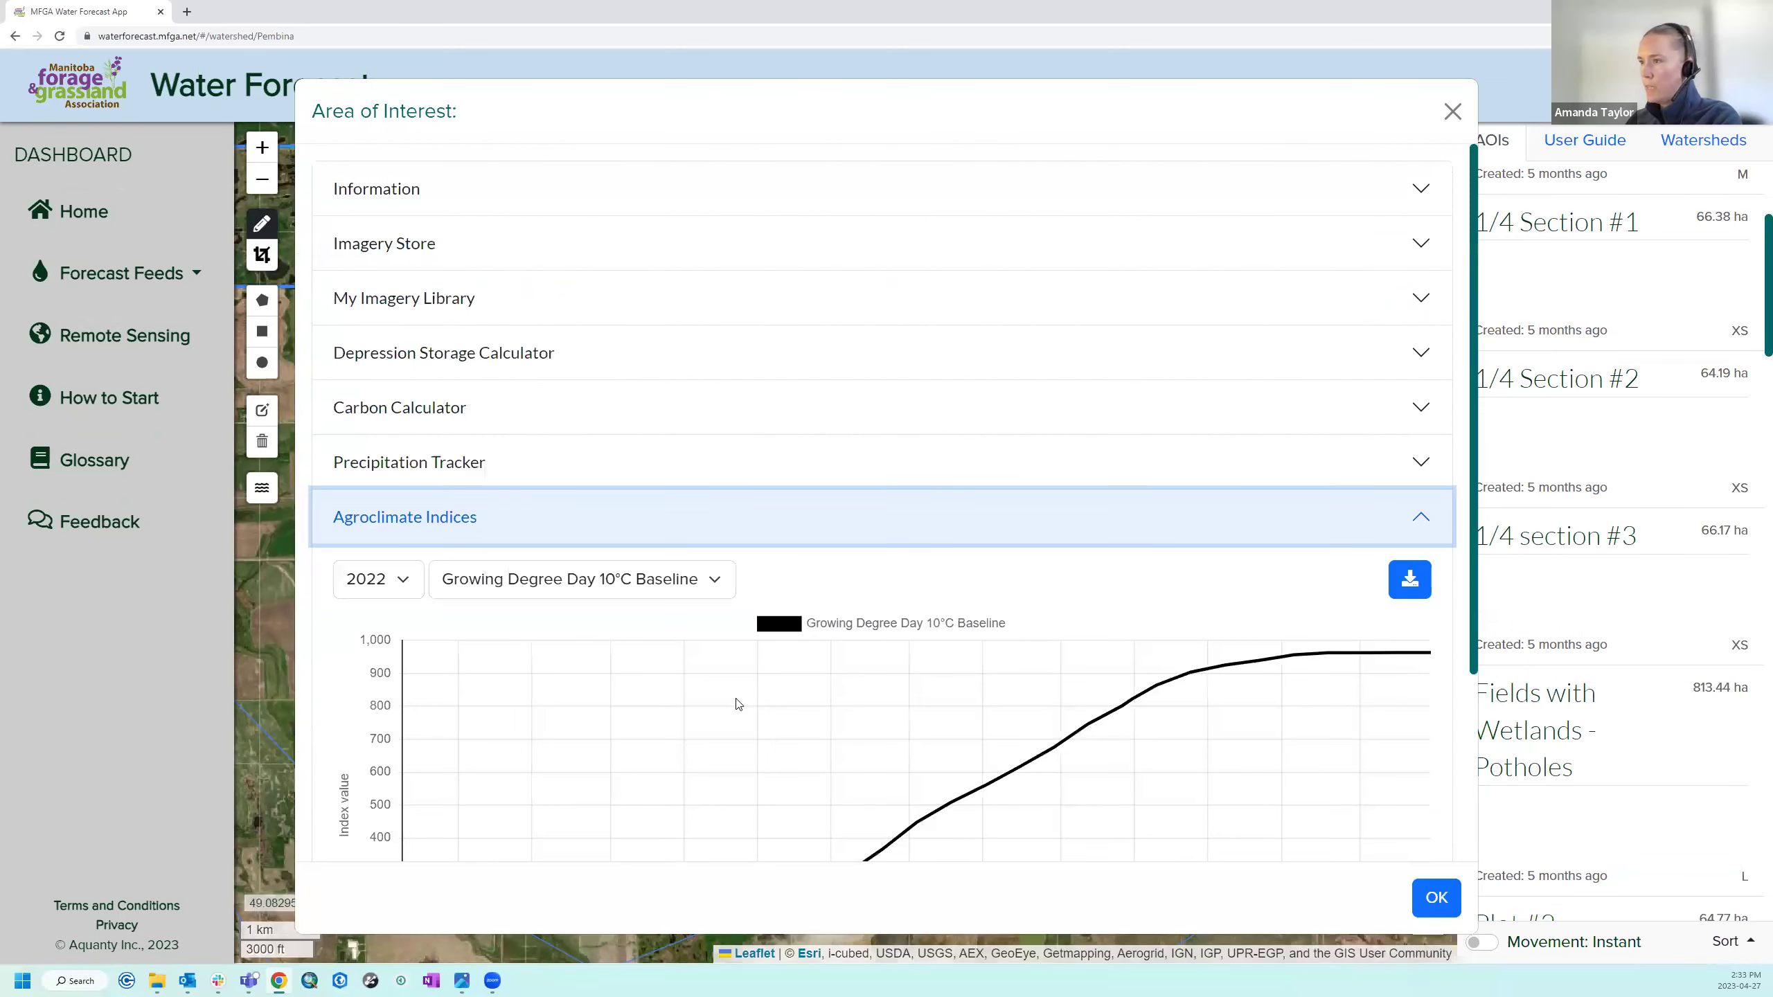
scroll(837, 614, "down", 4)
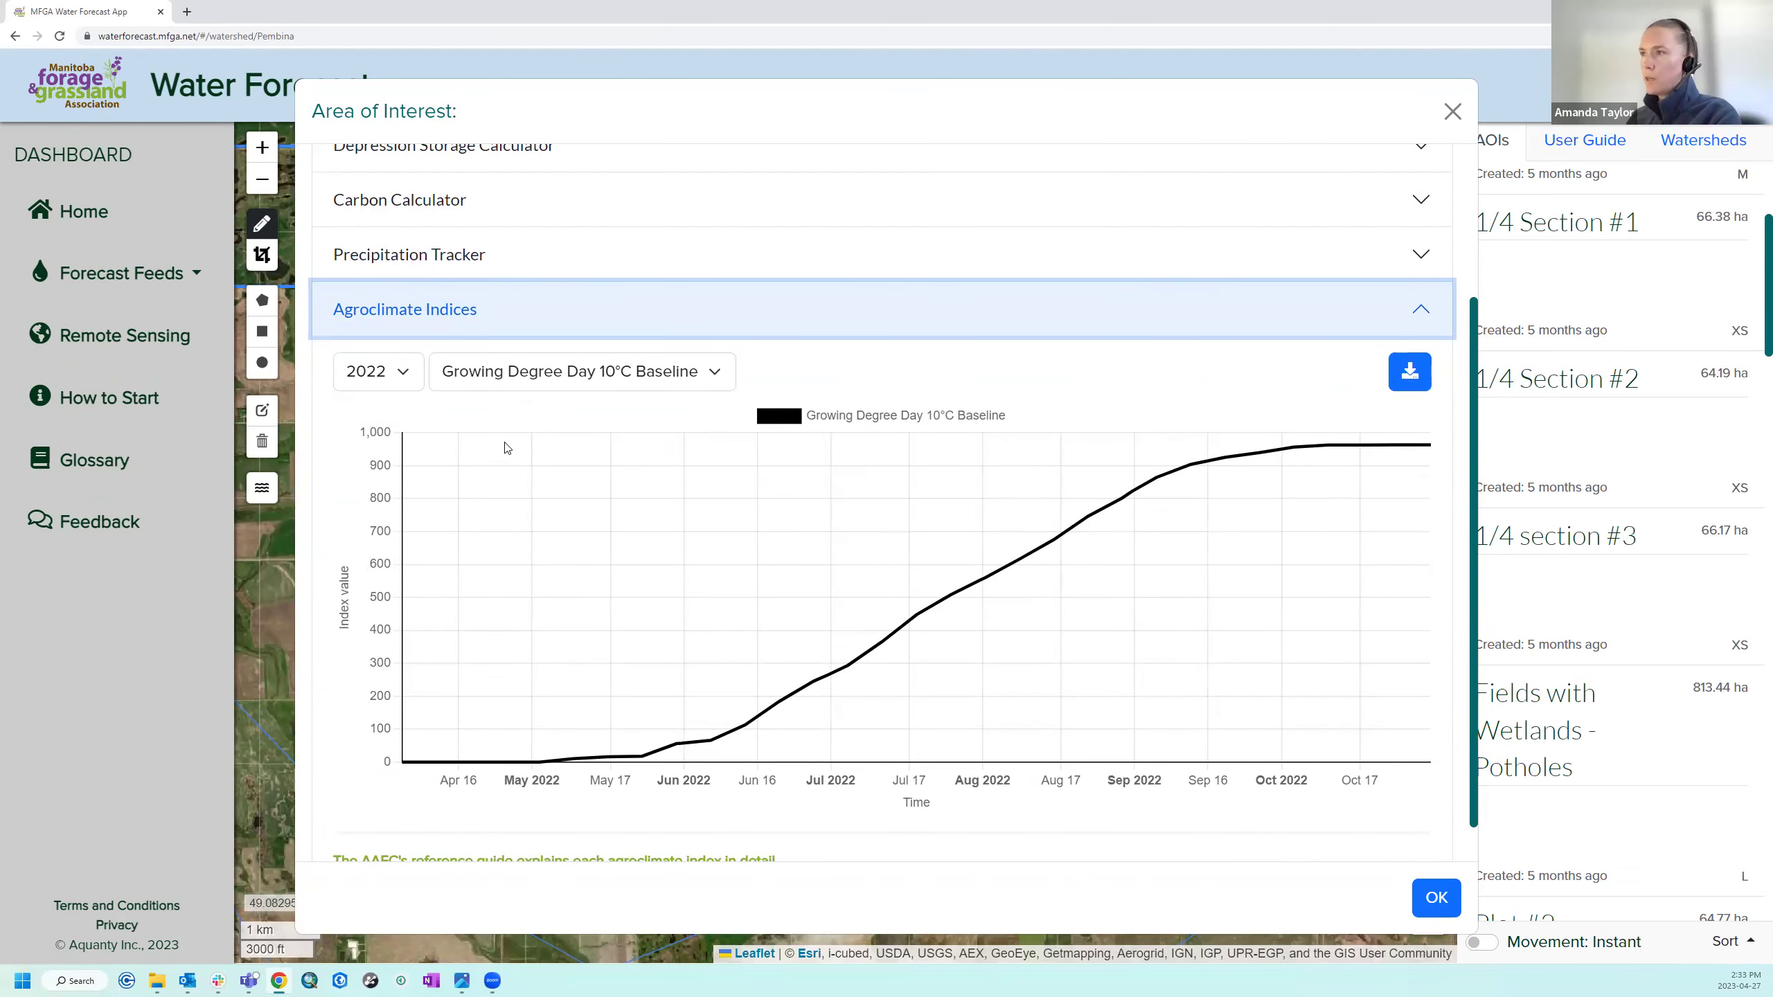
left_click(688, 376)
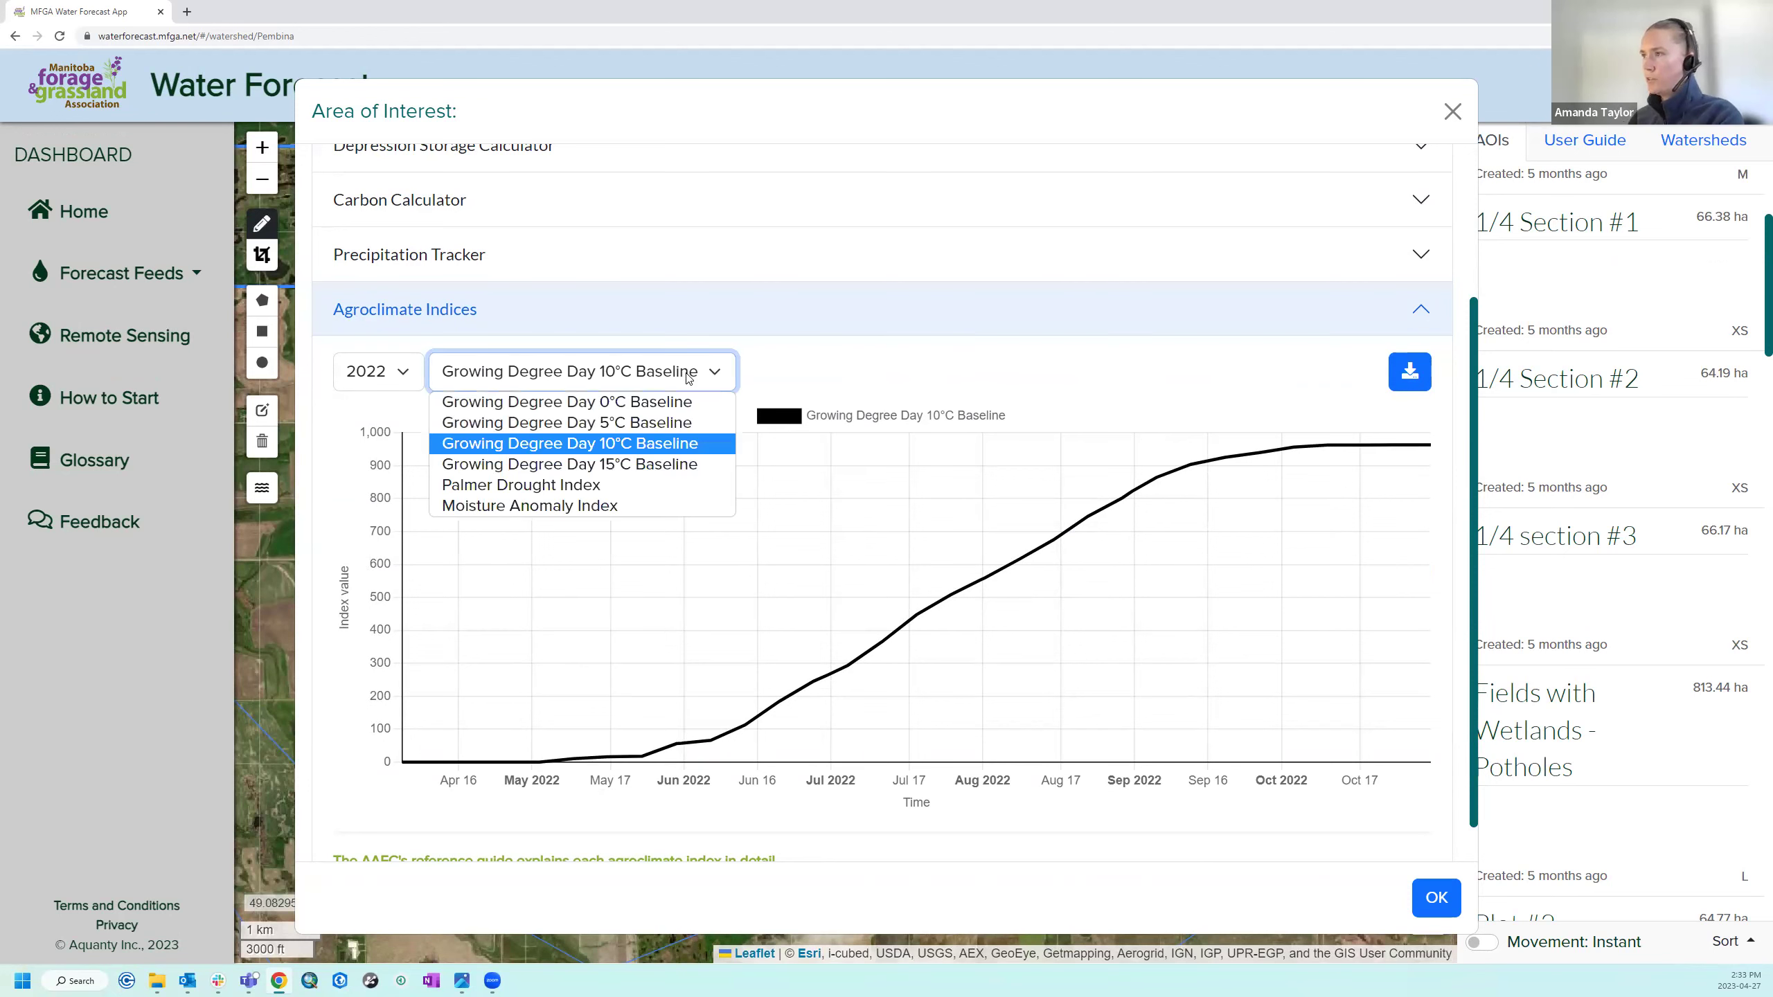
left_click(698, 425)
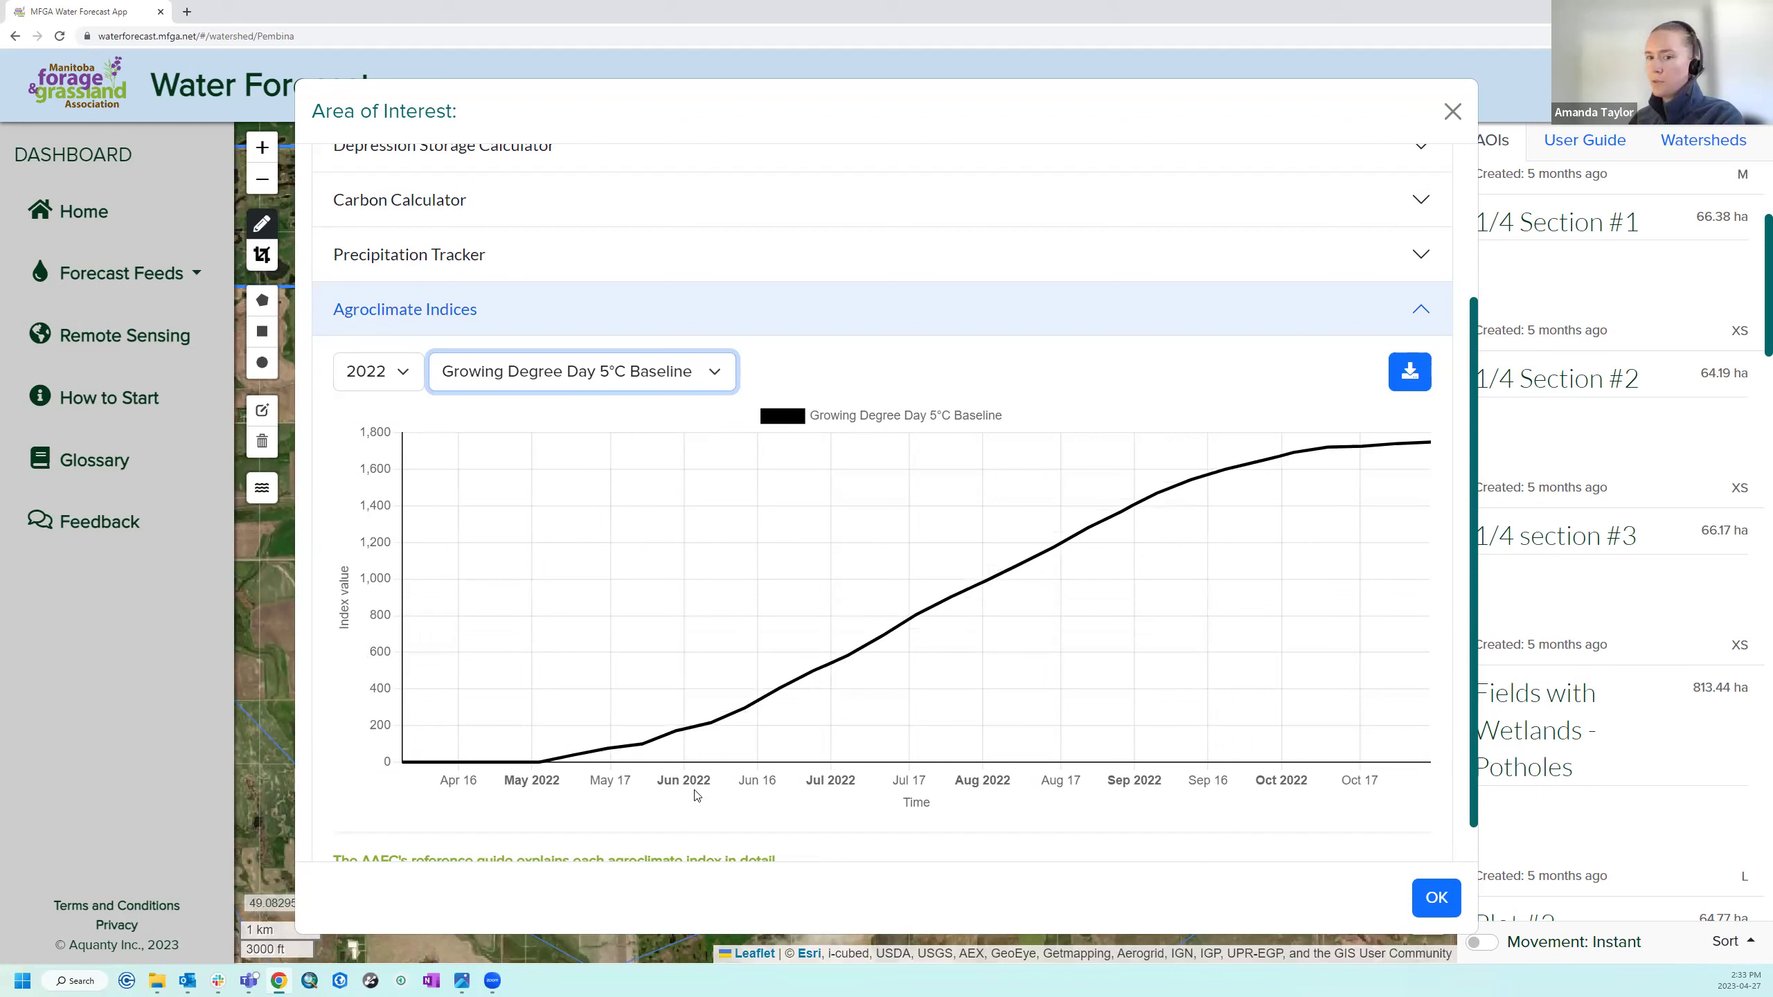
Compare the growing degree day chart for 2015 and 2023, then return the year to 2022.
left_click(409, 381)
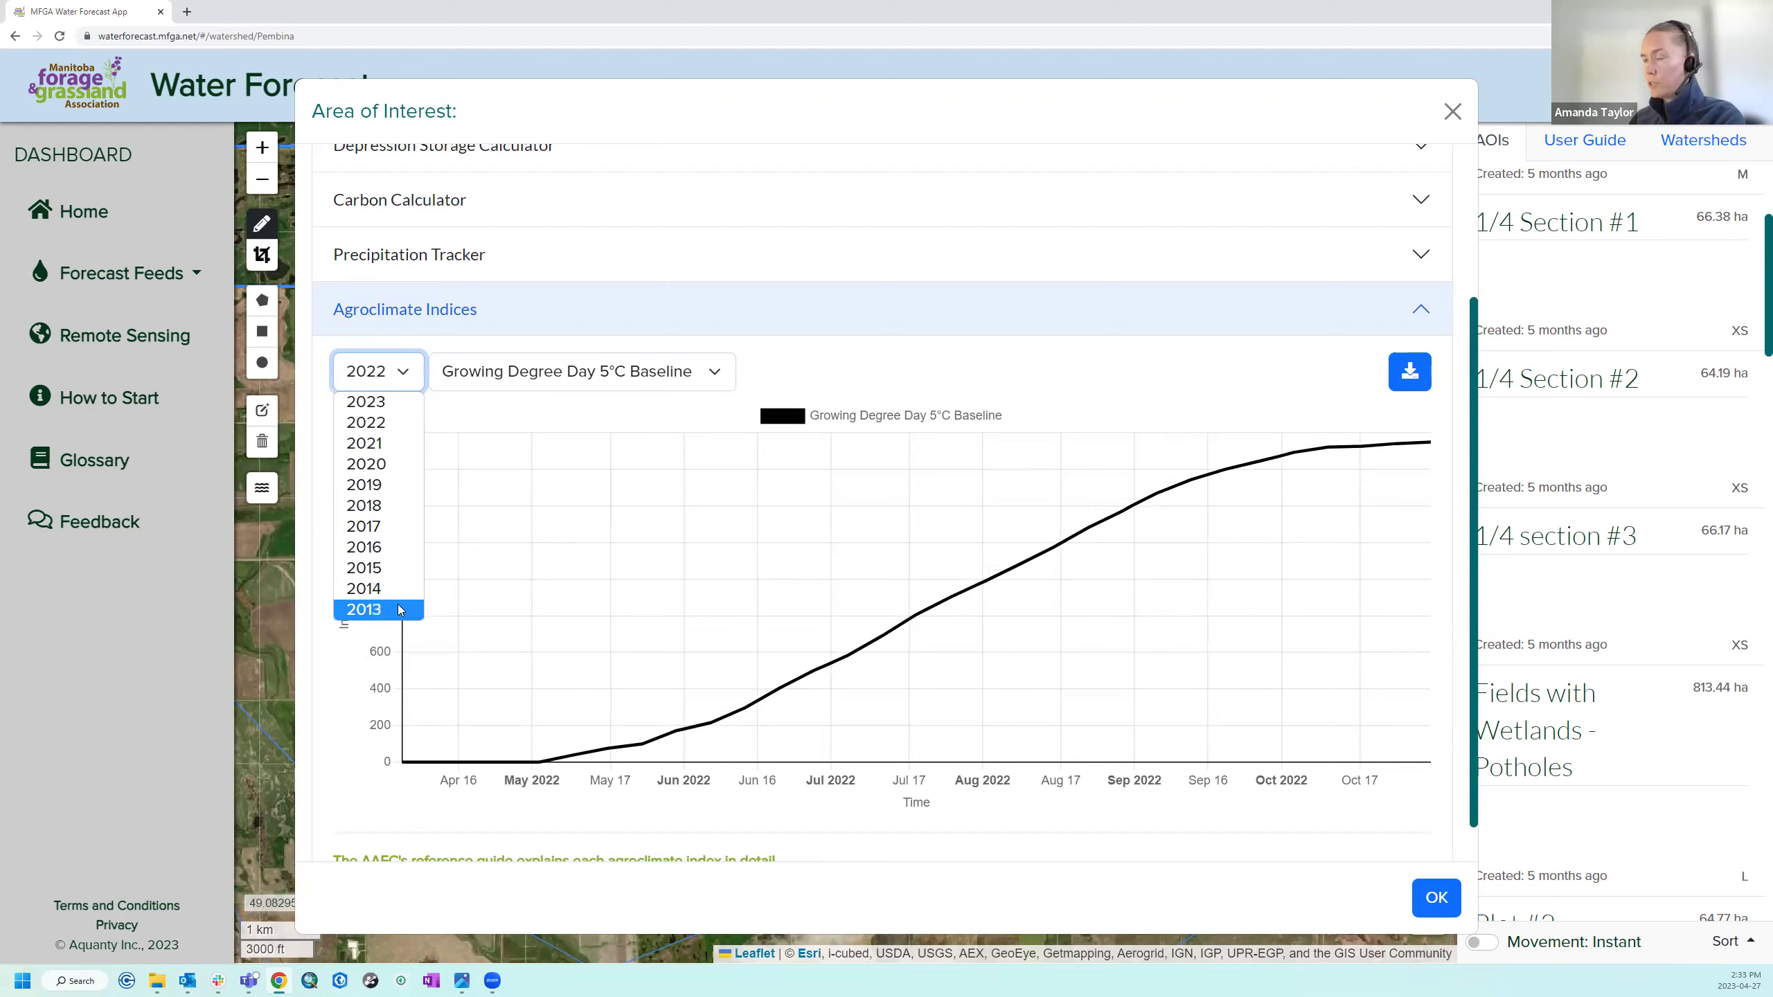
left_click(377, 569)
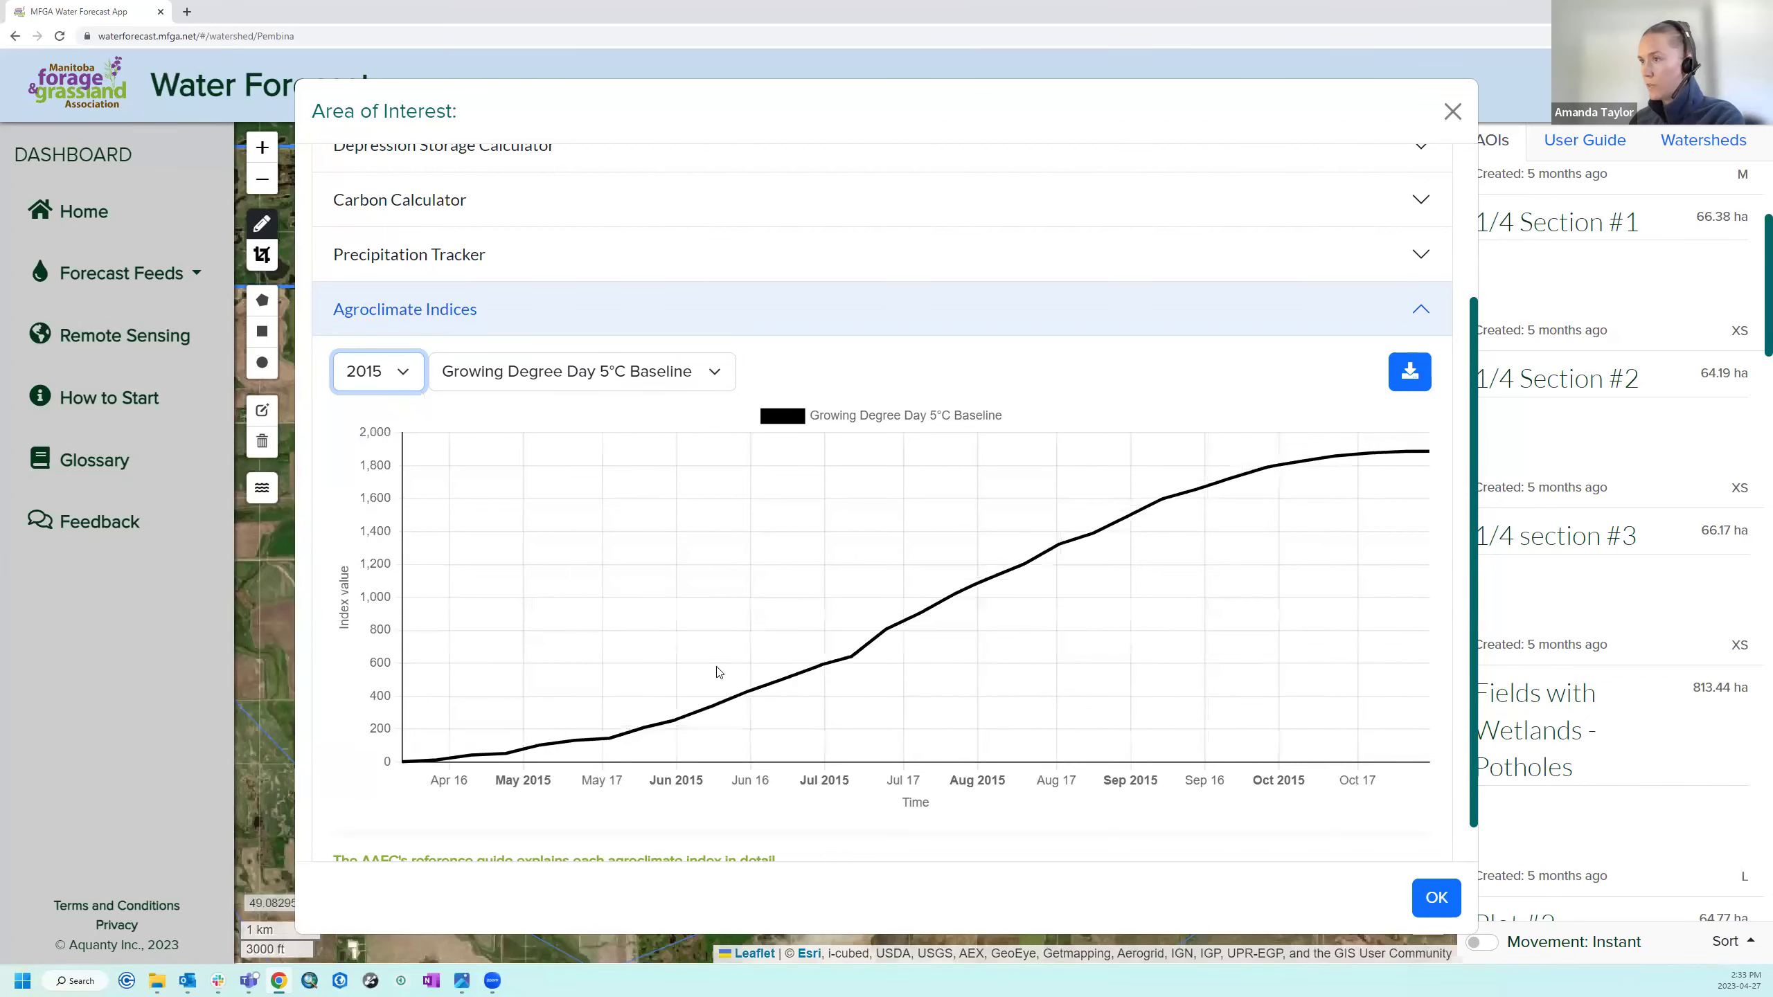
left_click(404, 374)
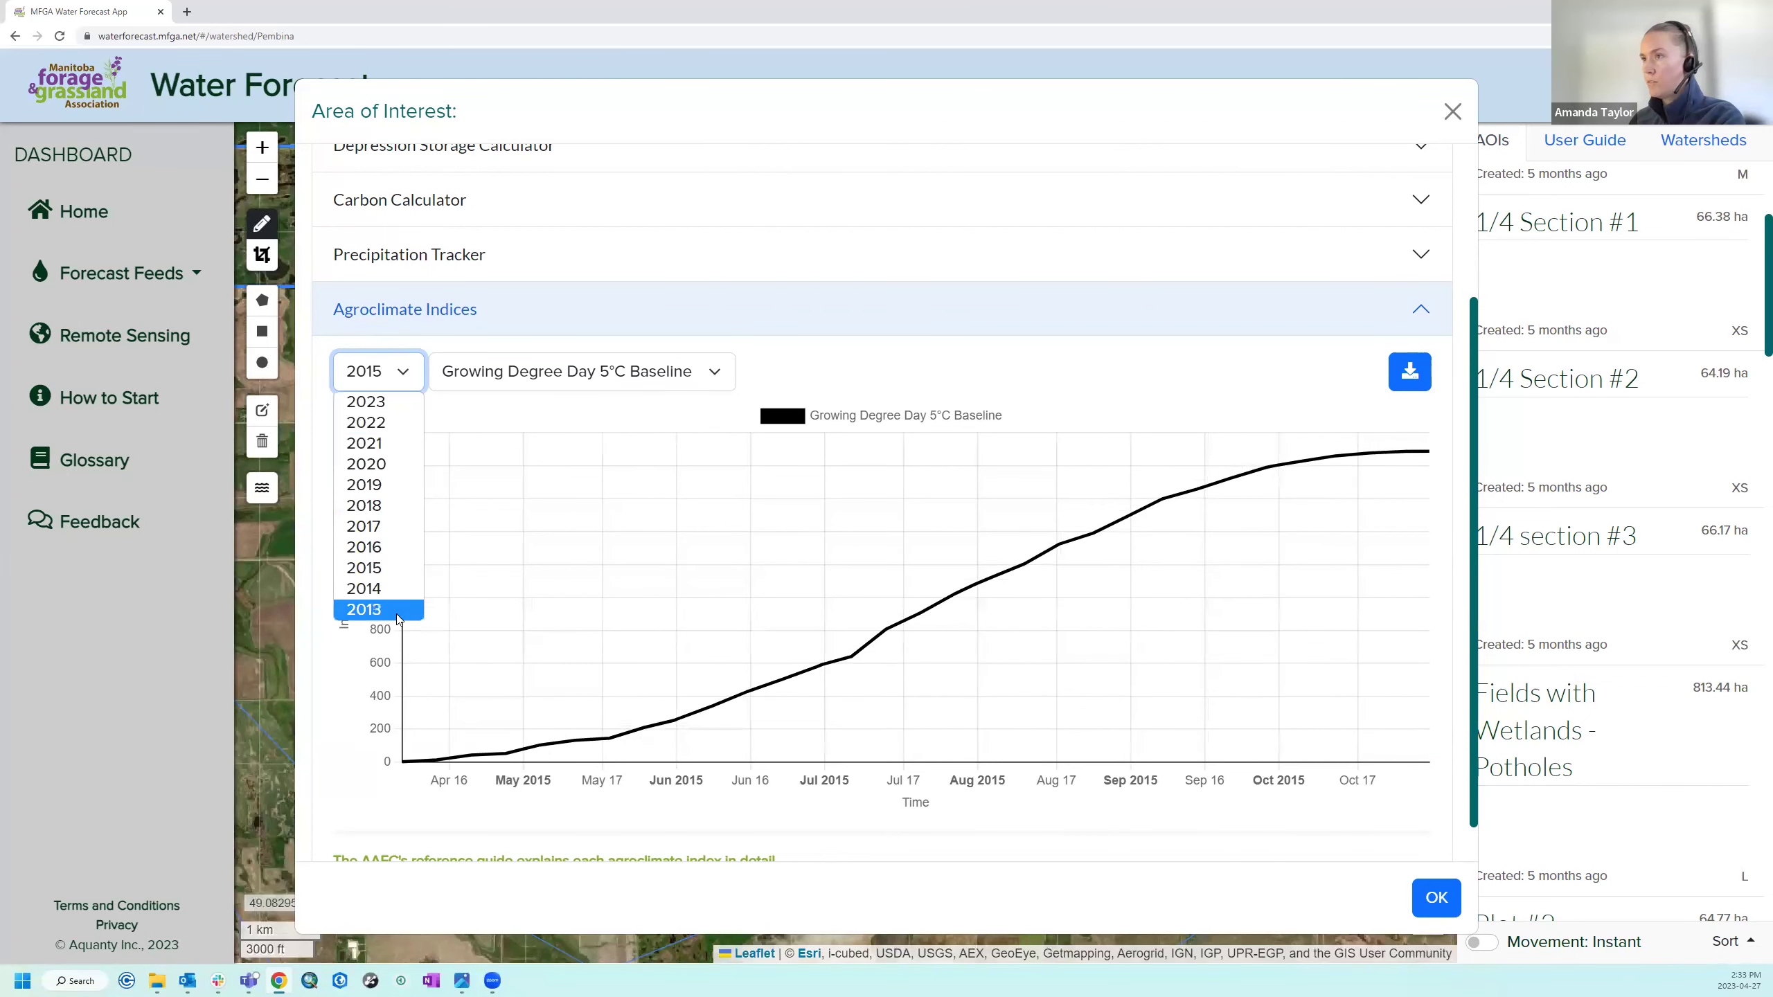
left_click(390, 403)
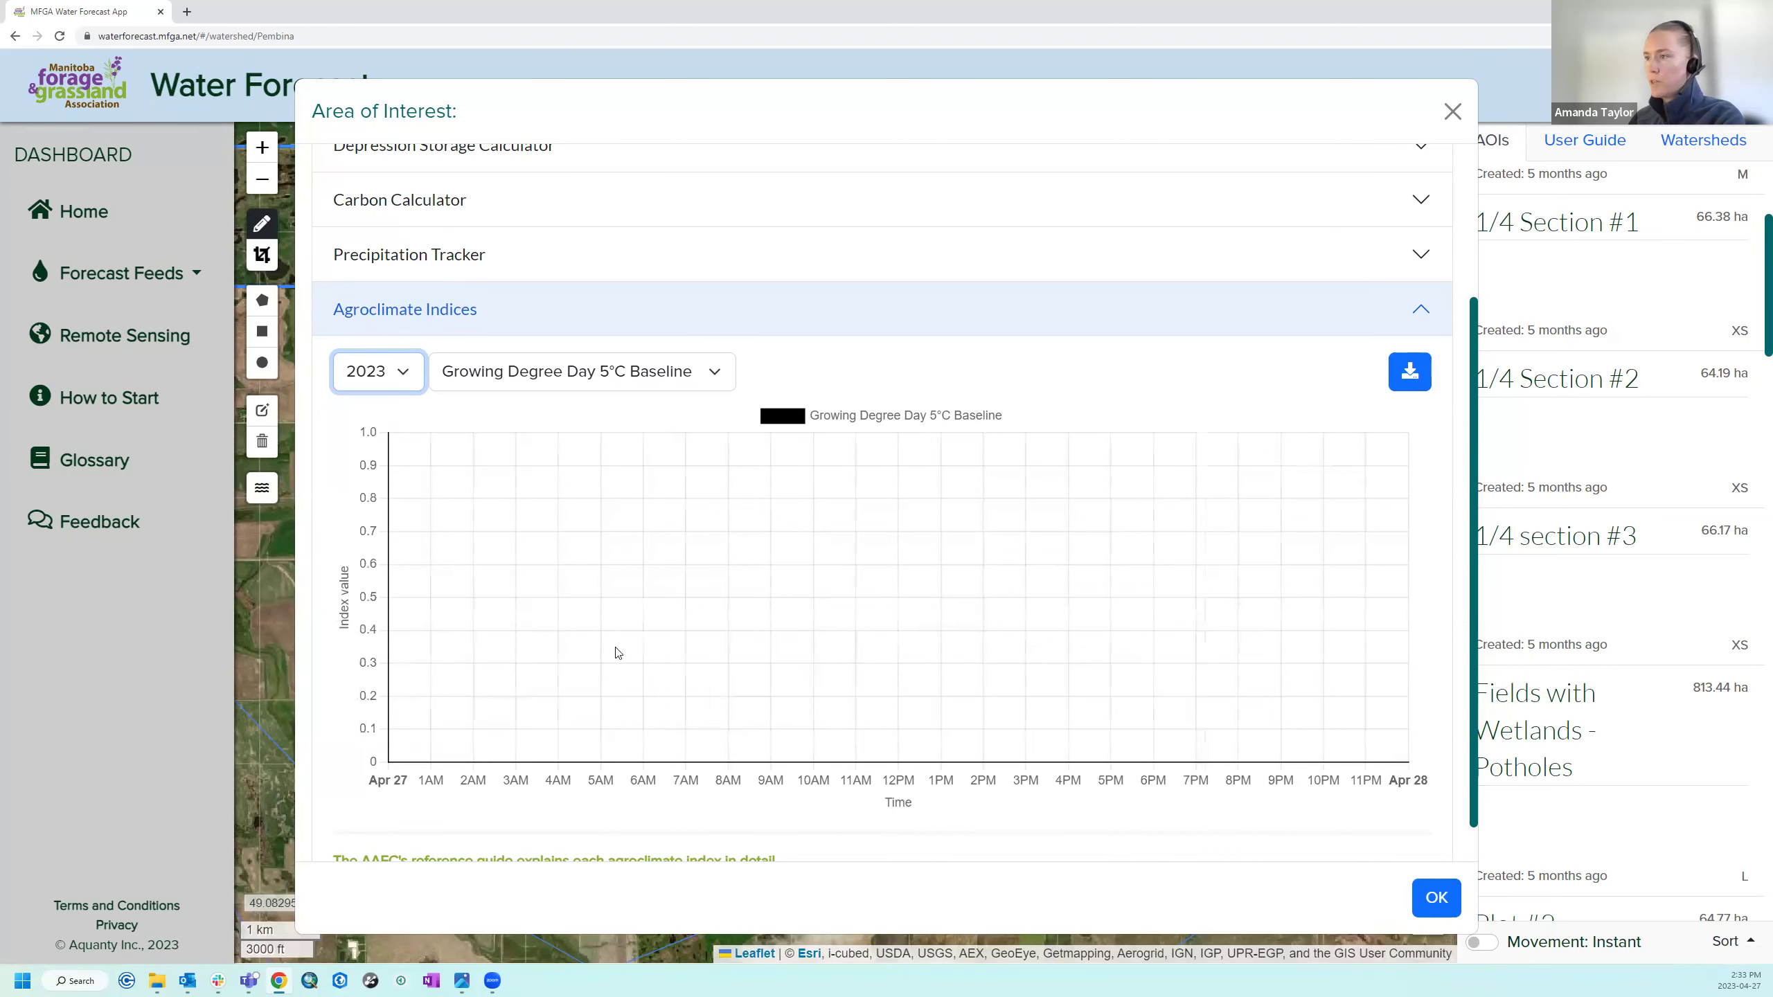
left_click(394, 372)
left_click(394, 422)
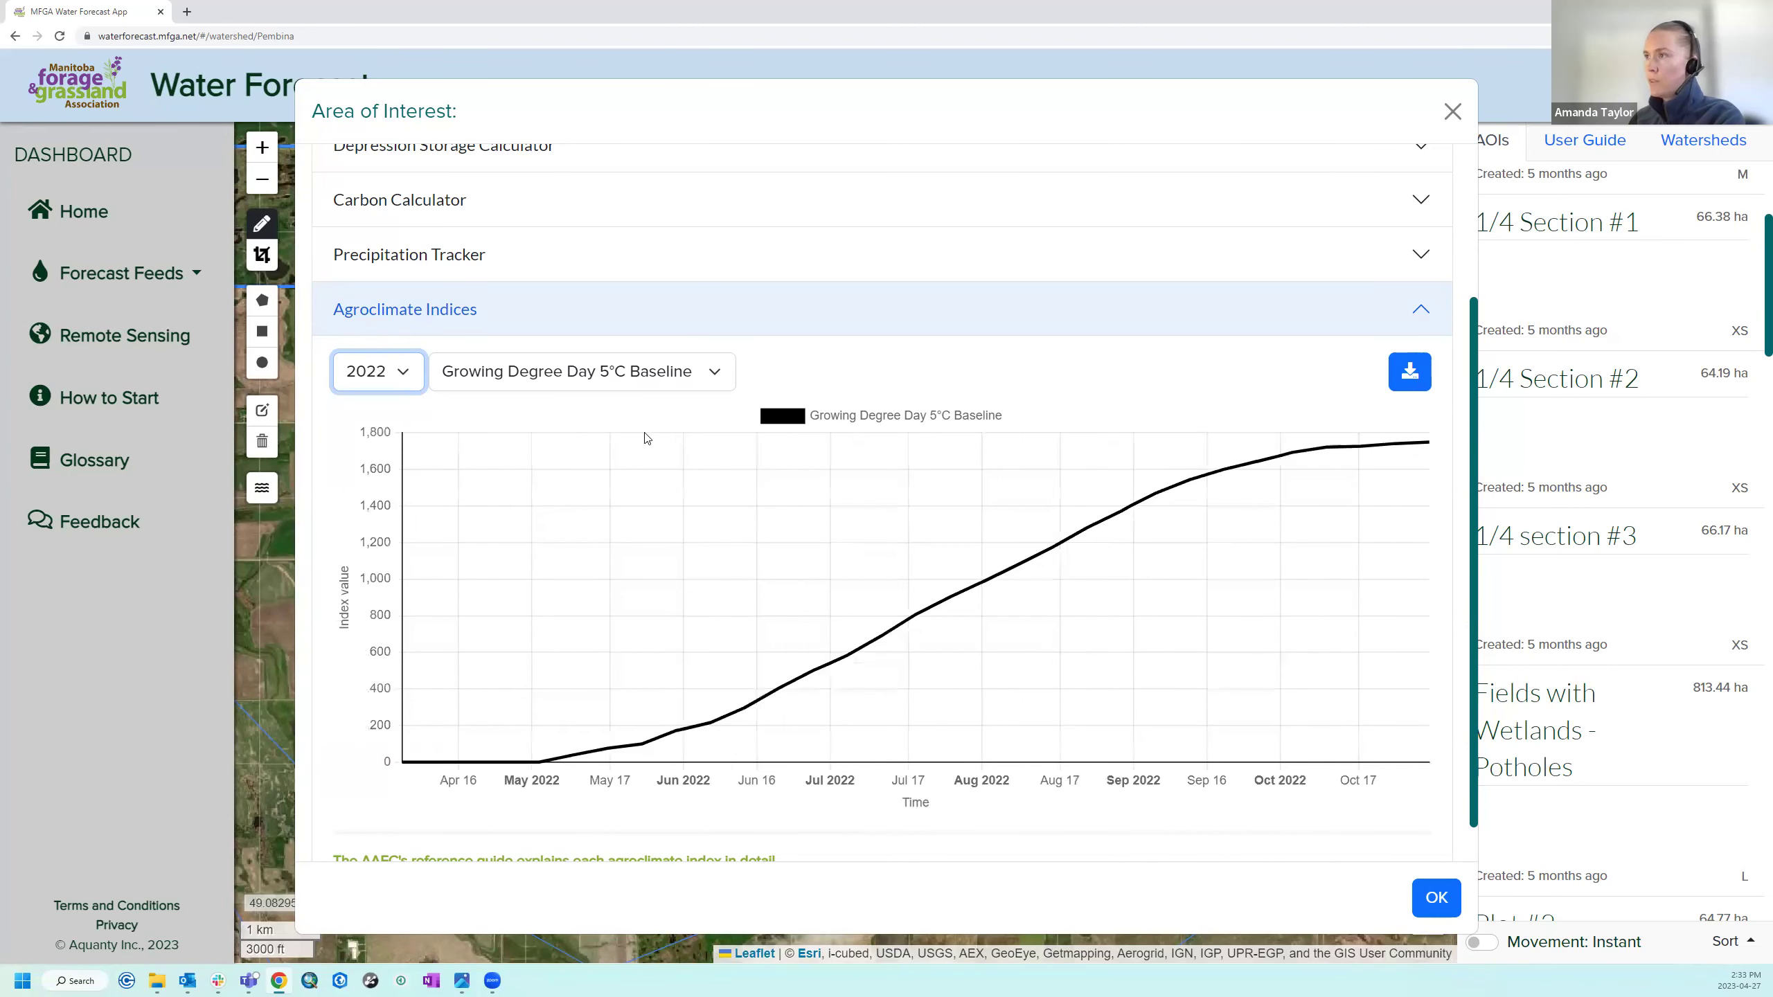
Try to chart the Palmer Drought Index for 2022, reopening the Agroclimate Indices section, and close the area's details.
left_click(688, 371)
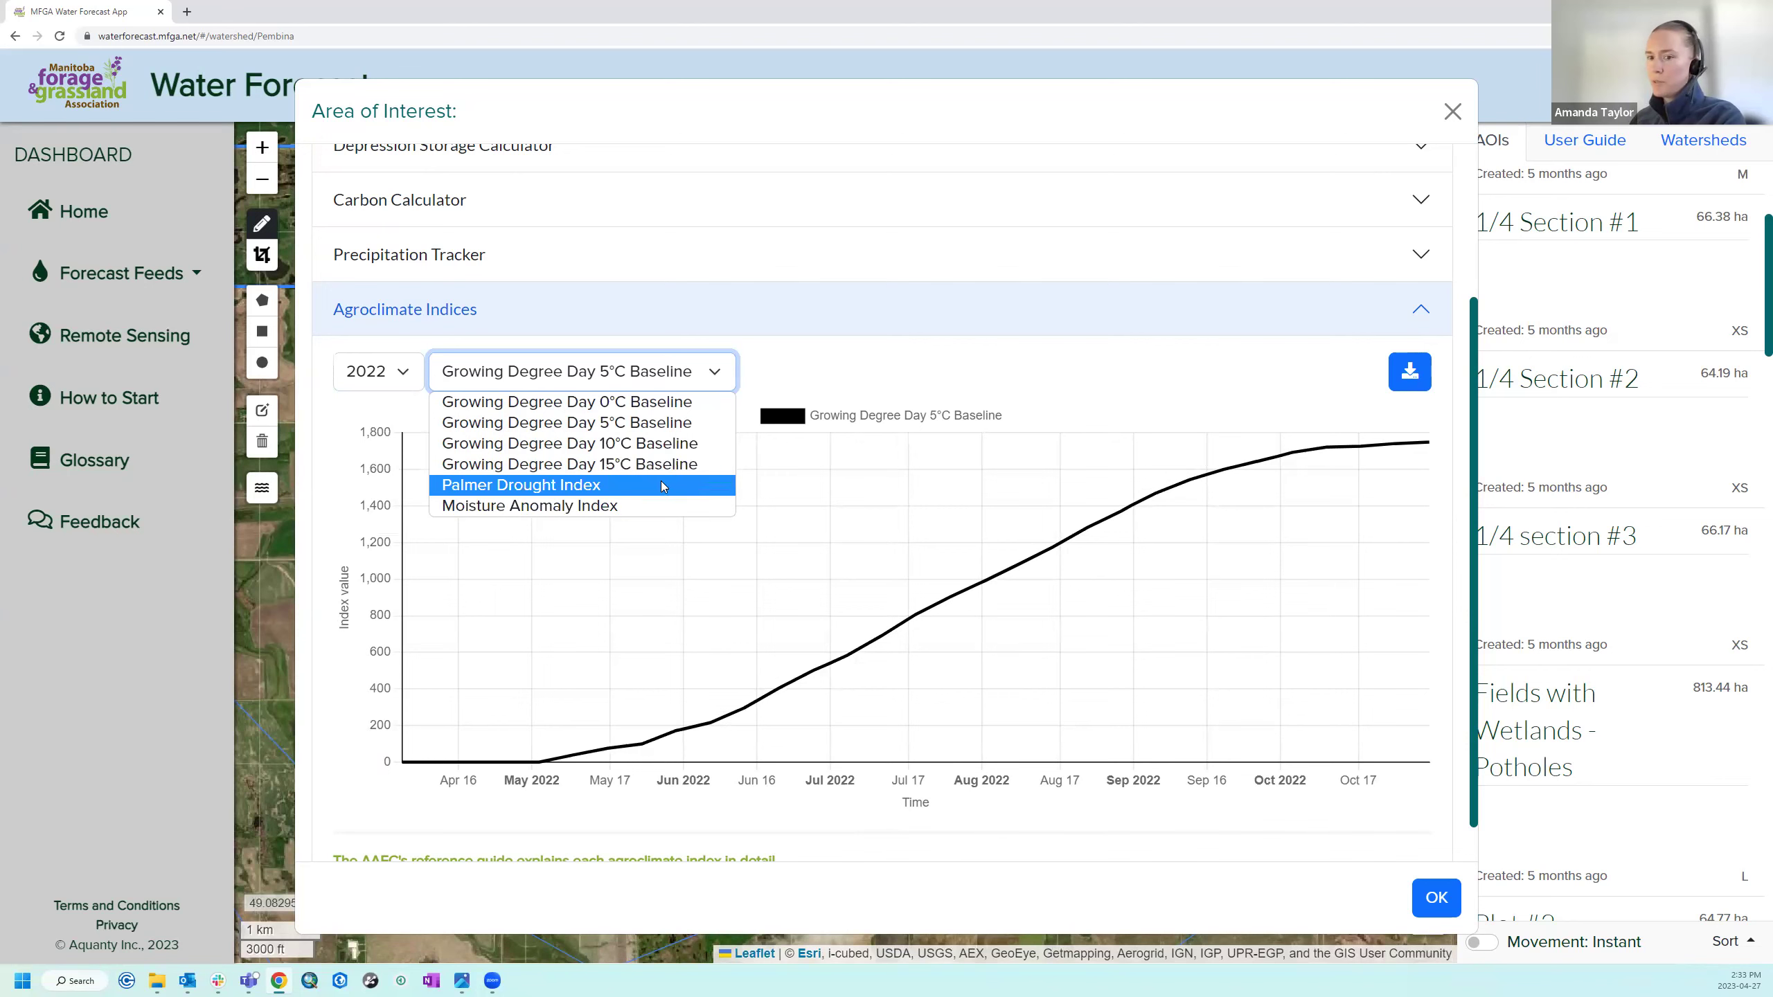
left_click(643, 485)
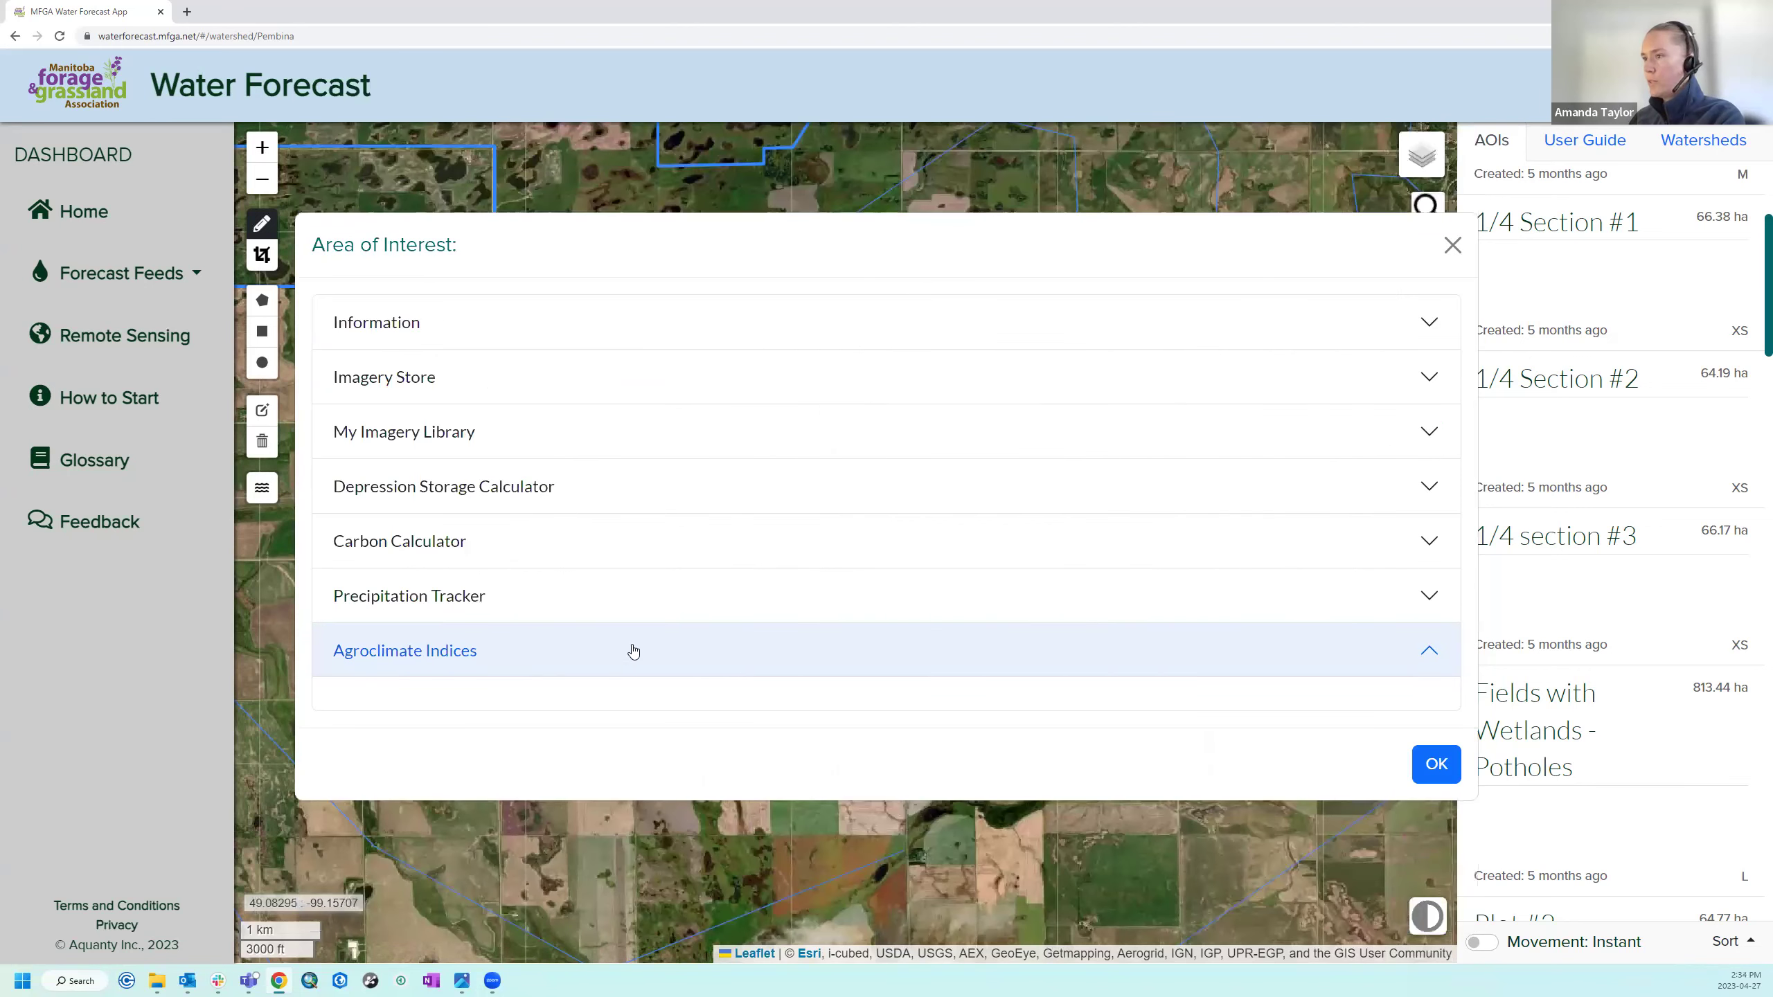
left_click(689, 654)
left_click(594, 665)
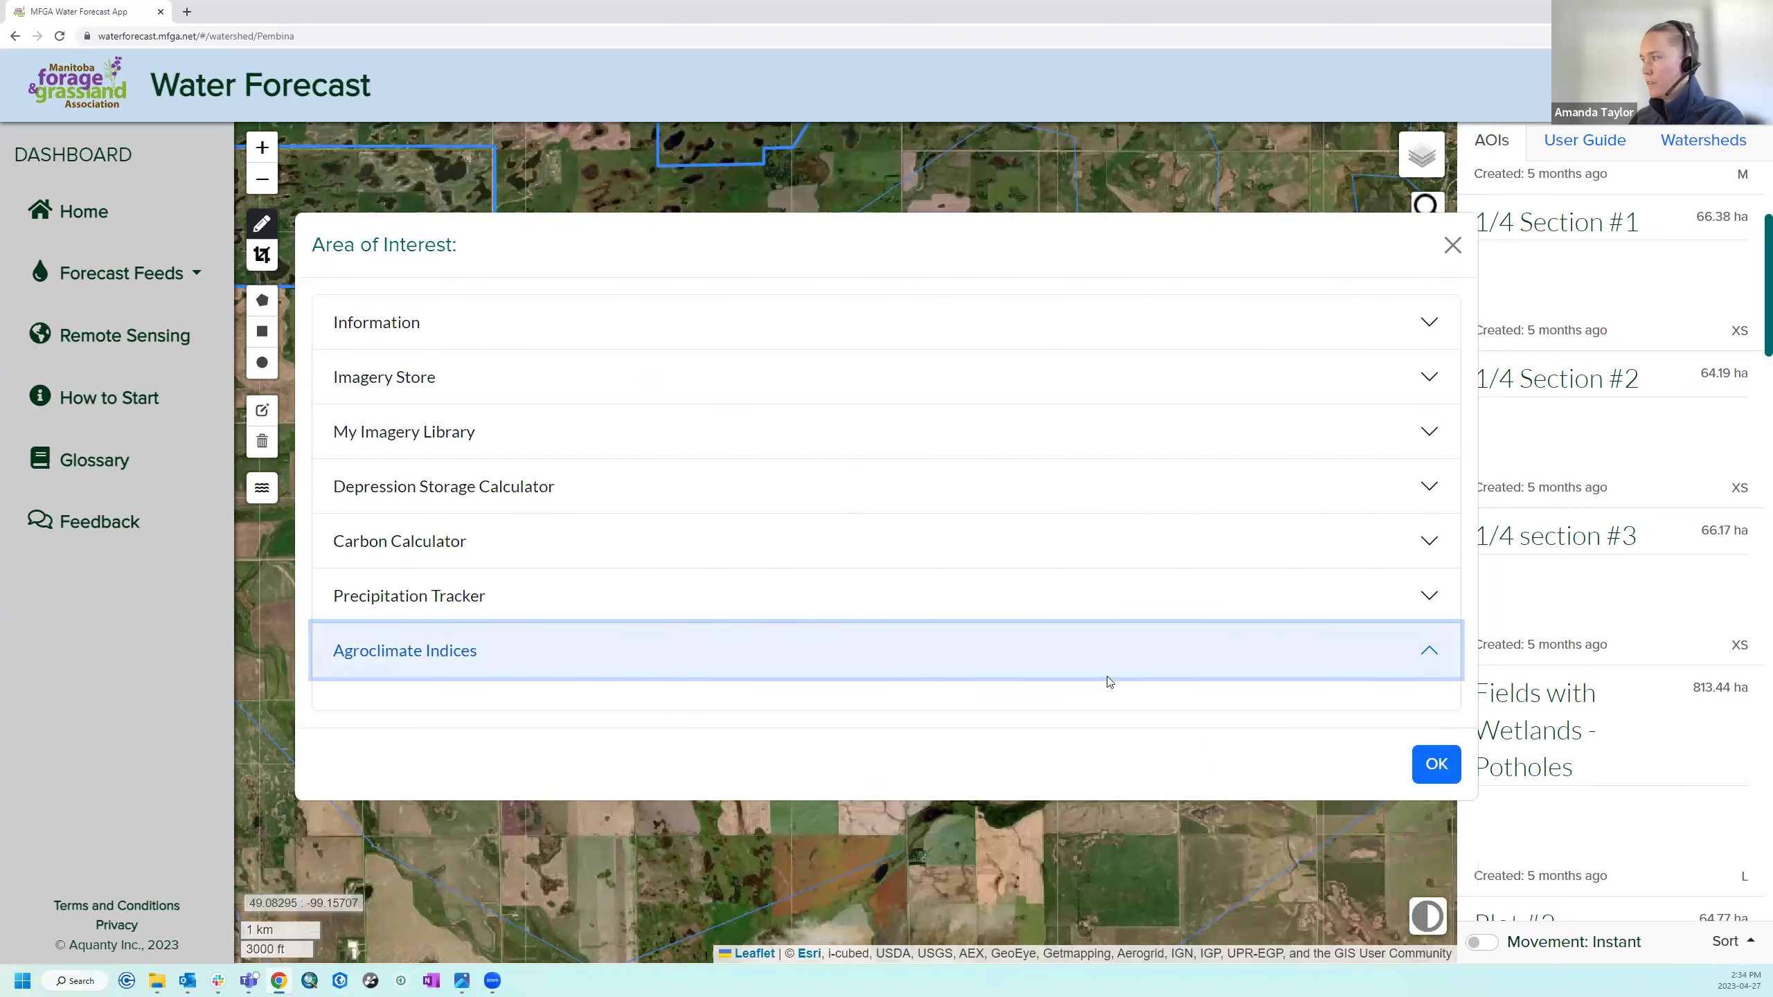
left_click(528, 599)
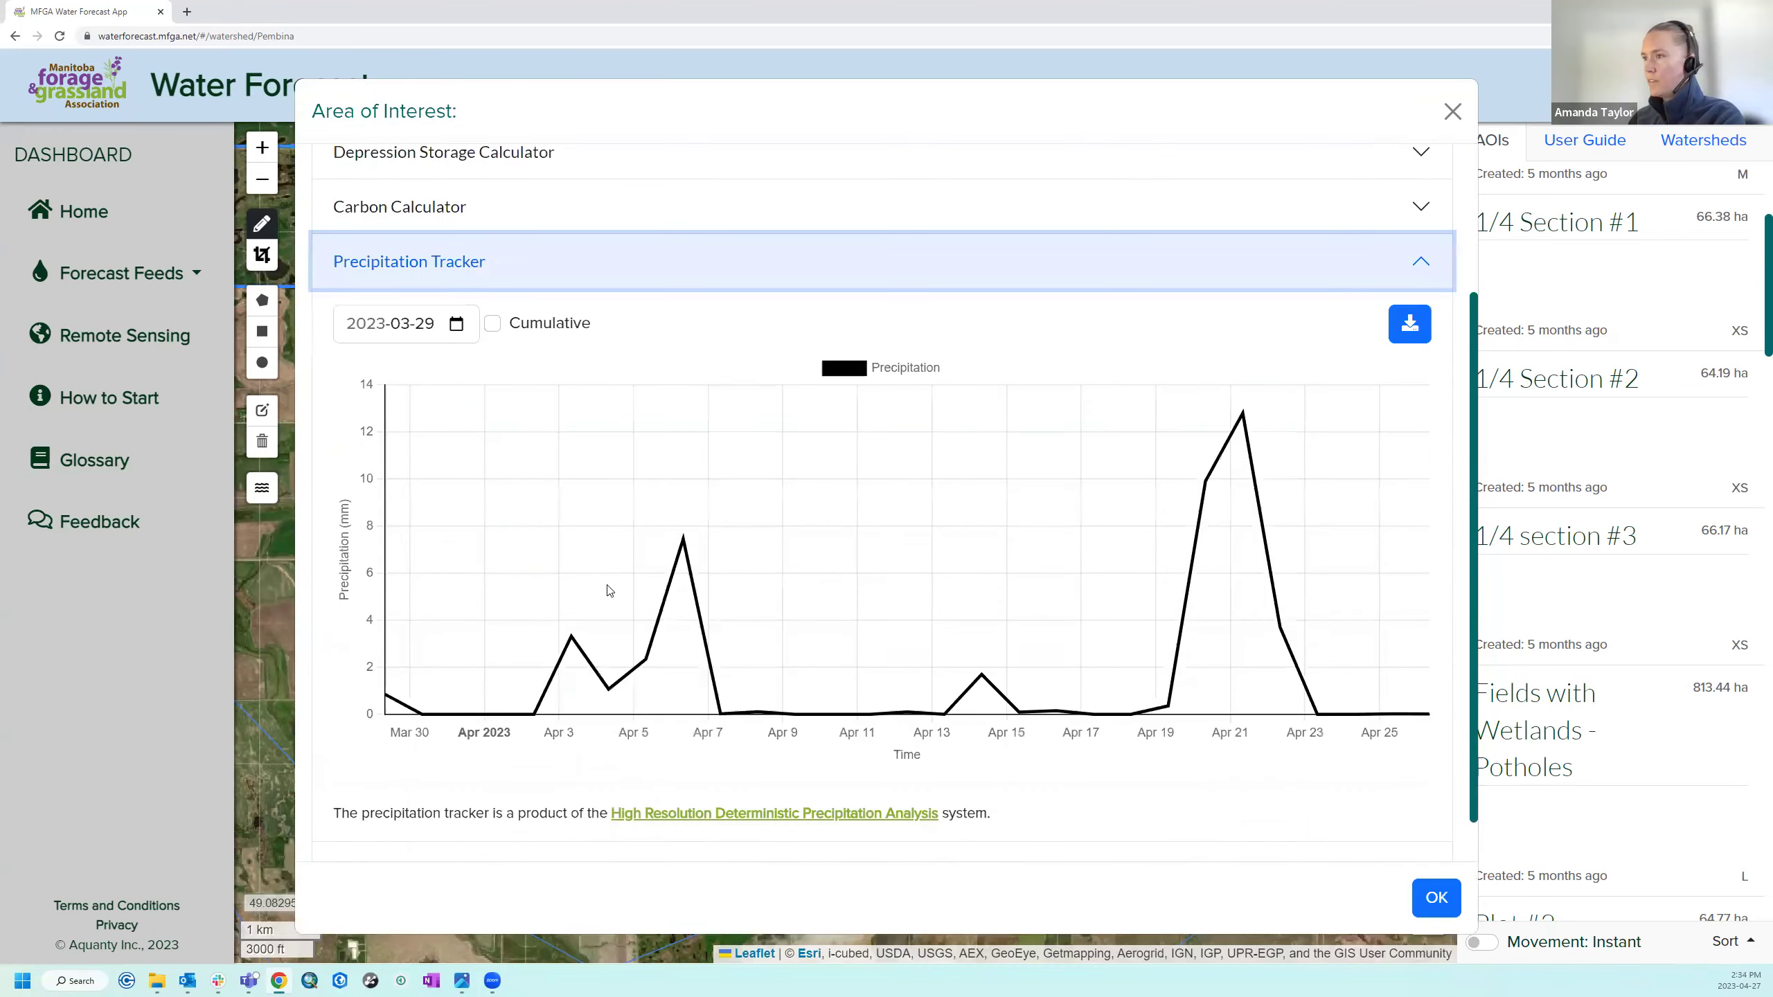
left_click(562, 825)
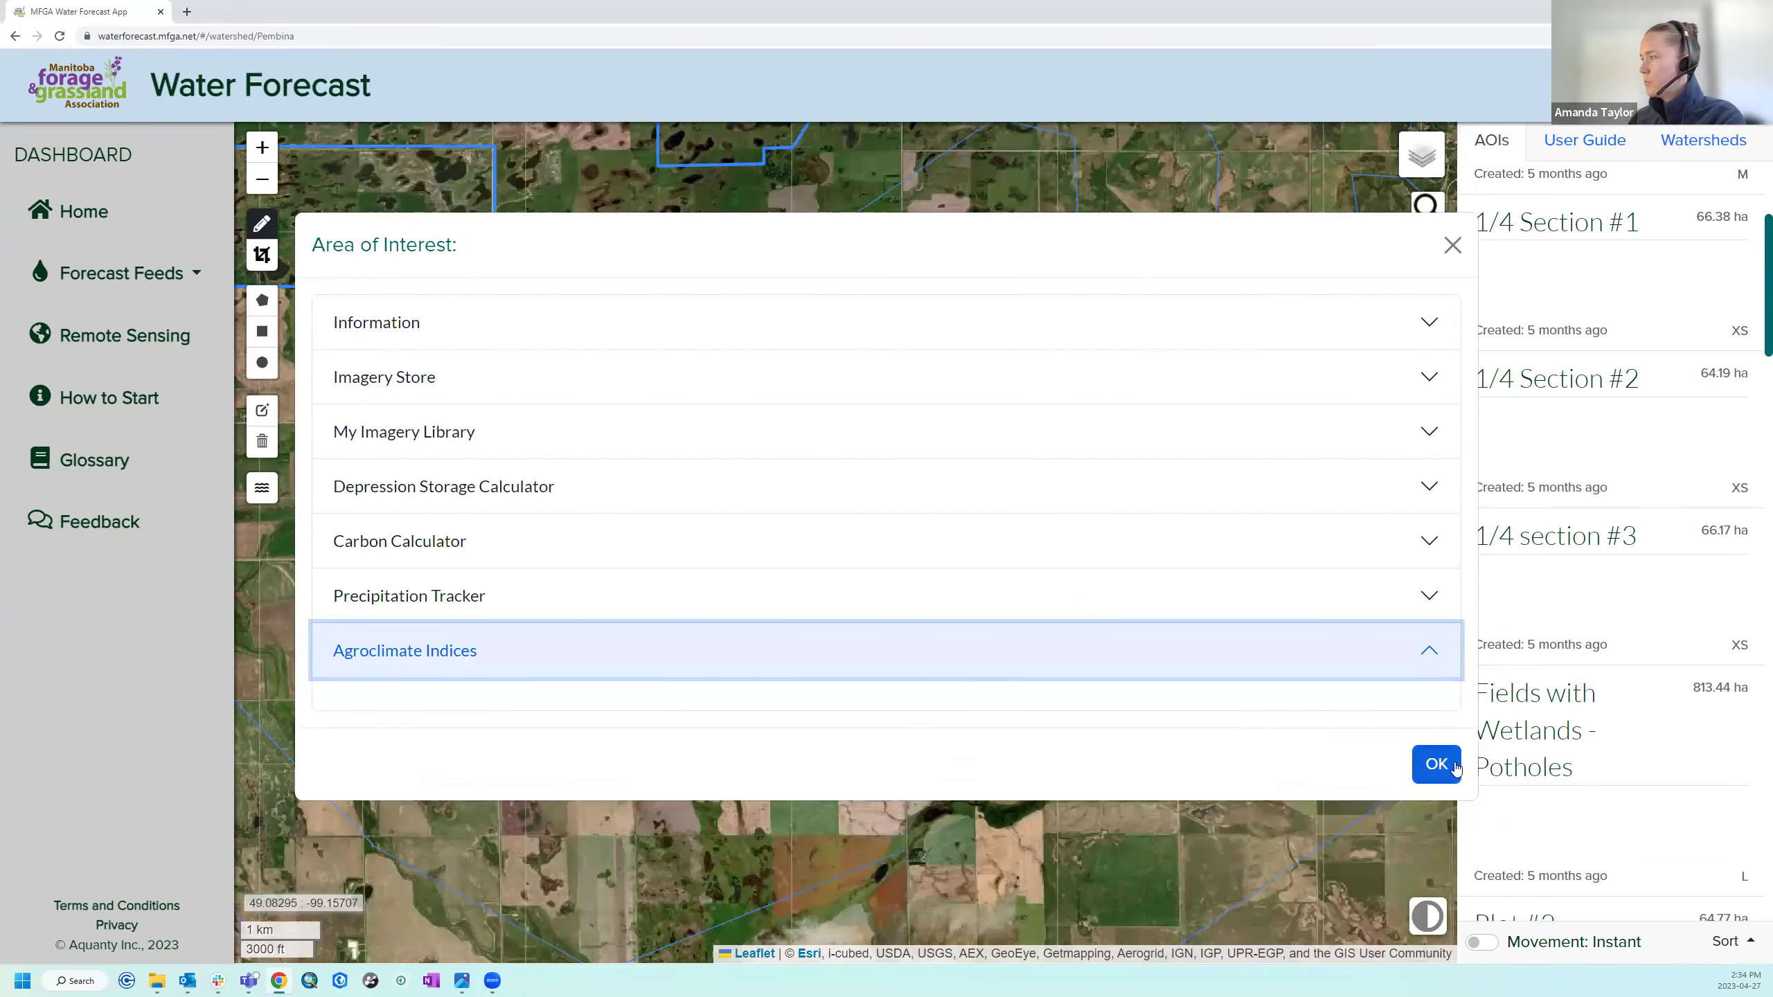
left_click(1435, 764)
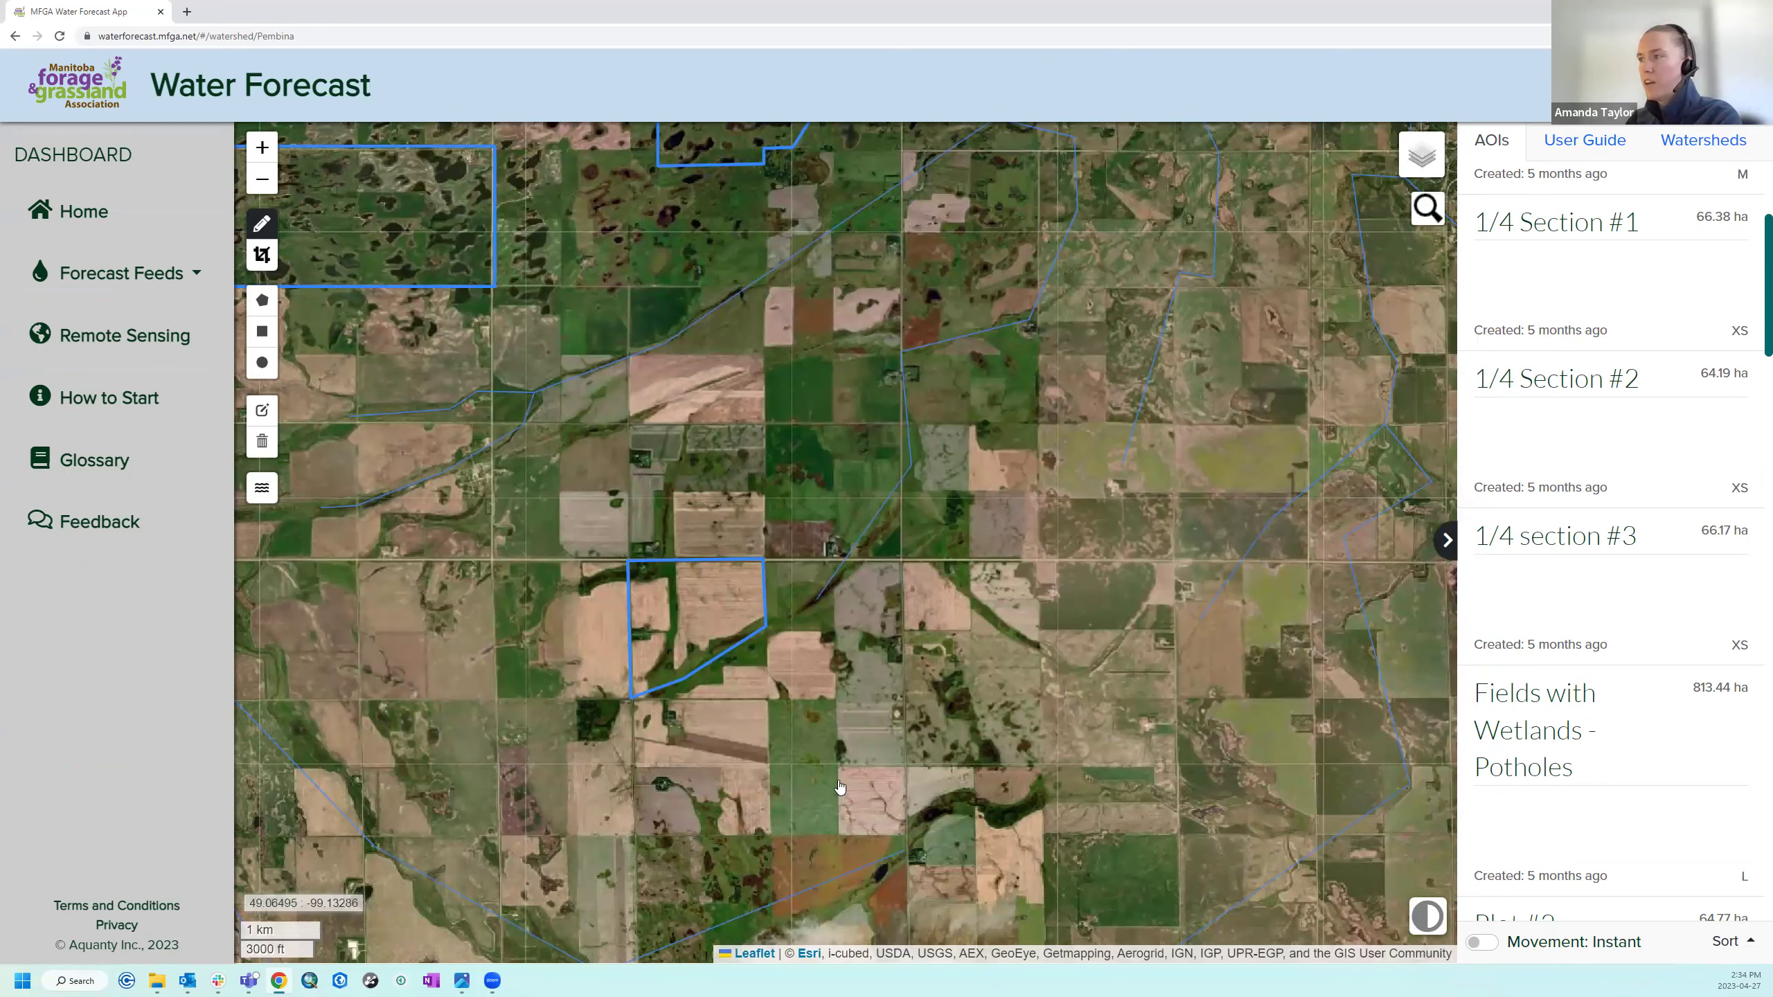
View the untitled 521.72-acre area's NDVI image for 2023-04-01 to 2023-04-26 on the map, then dismiss it.
left_click_drag(566, 681, 803, 798)
left_click(911, 728)
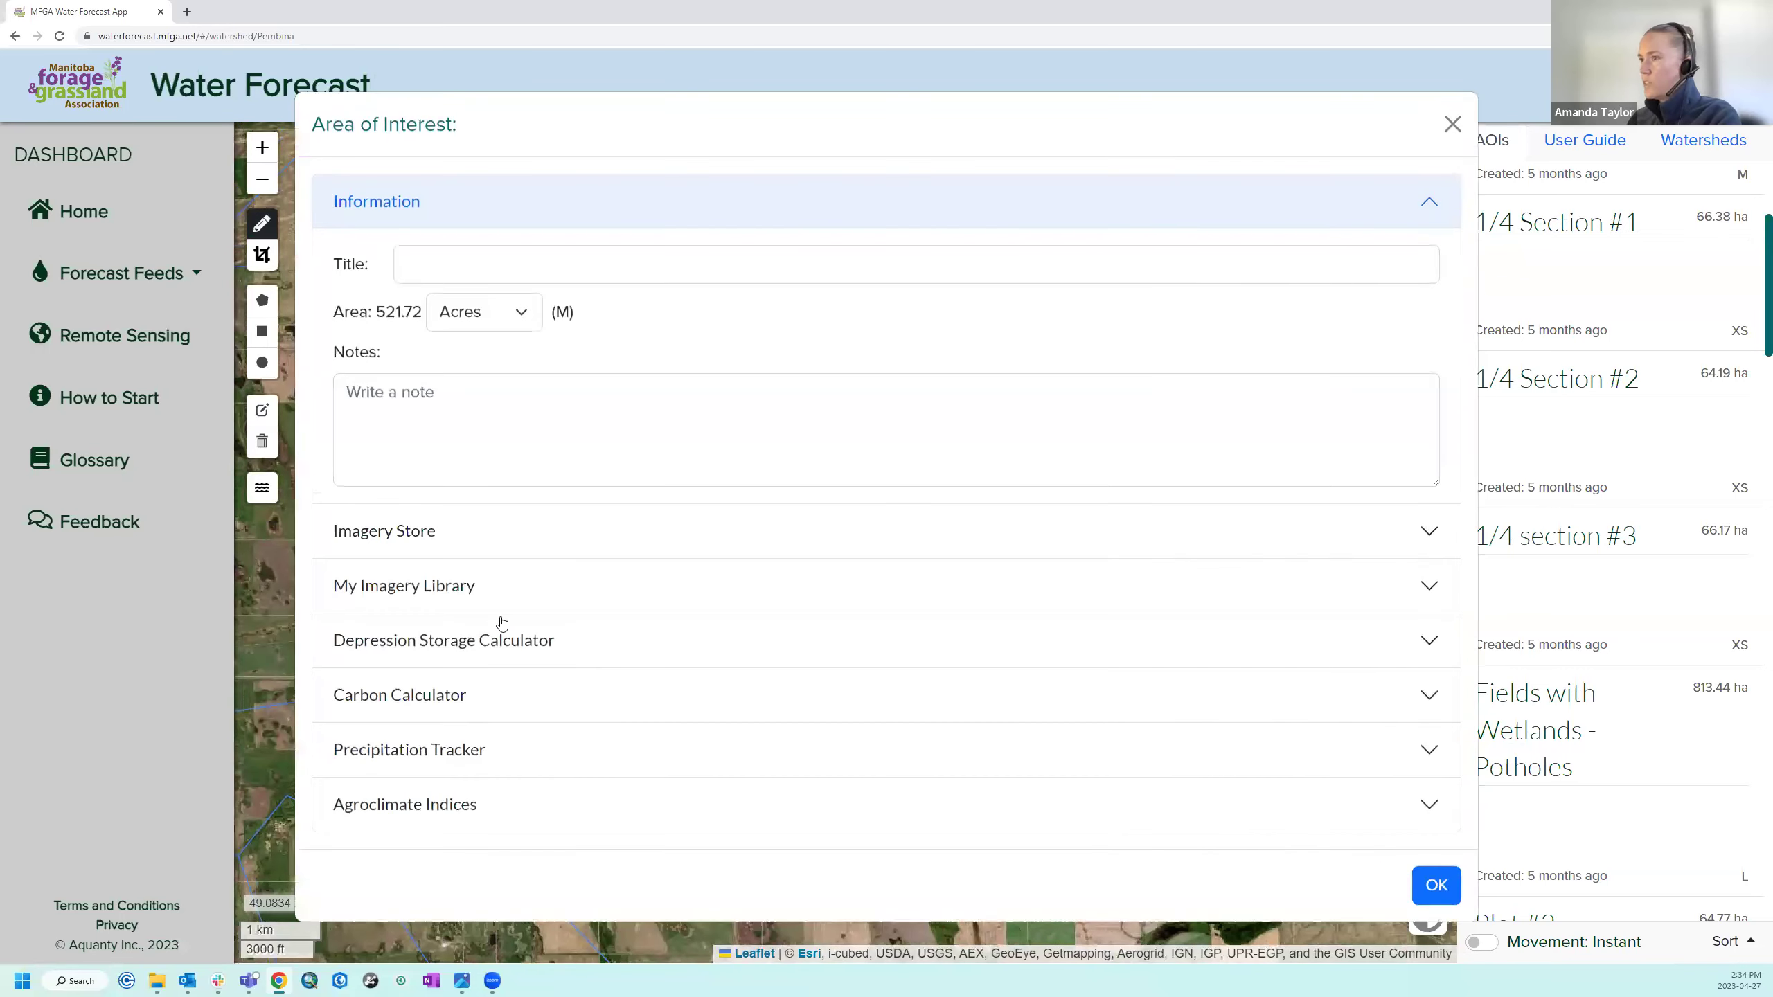
left_click(503, 579)
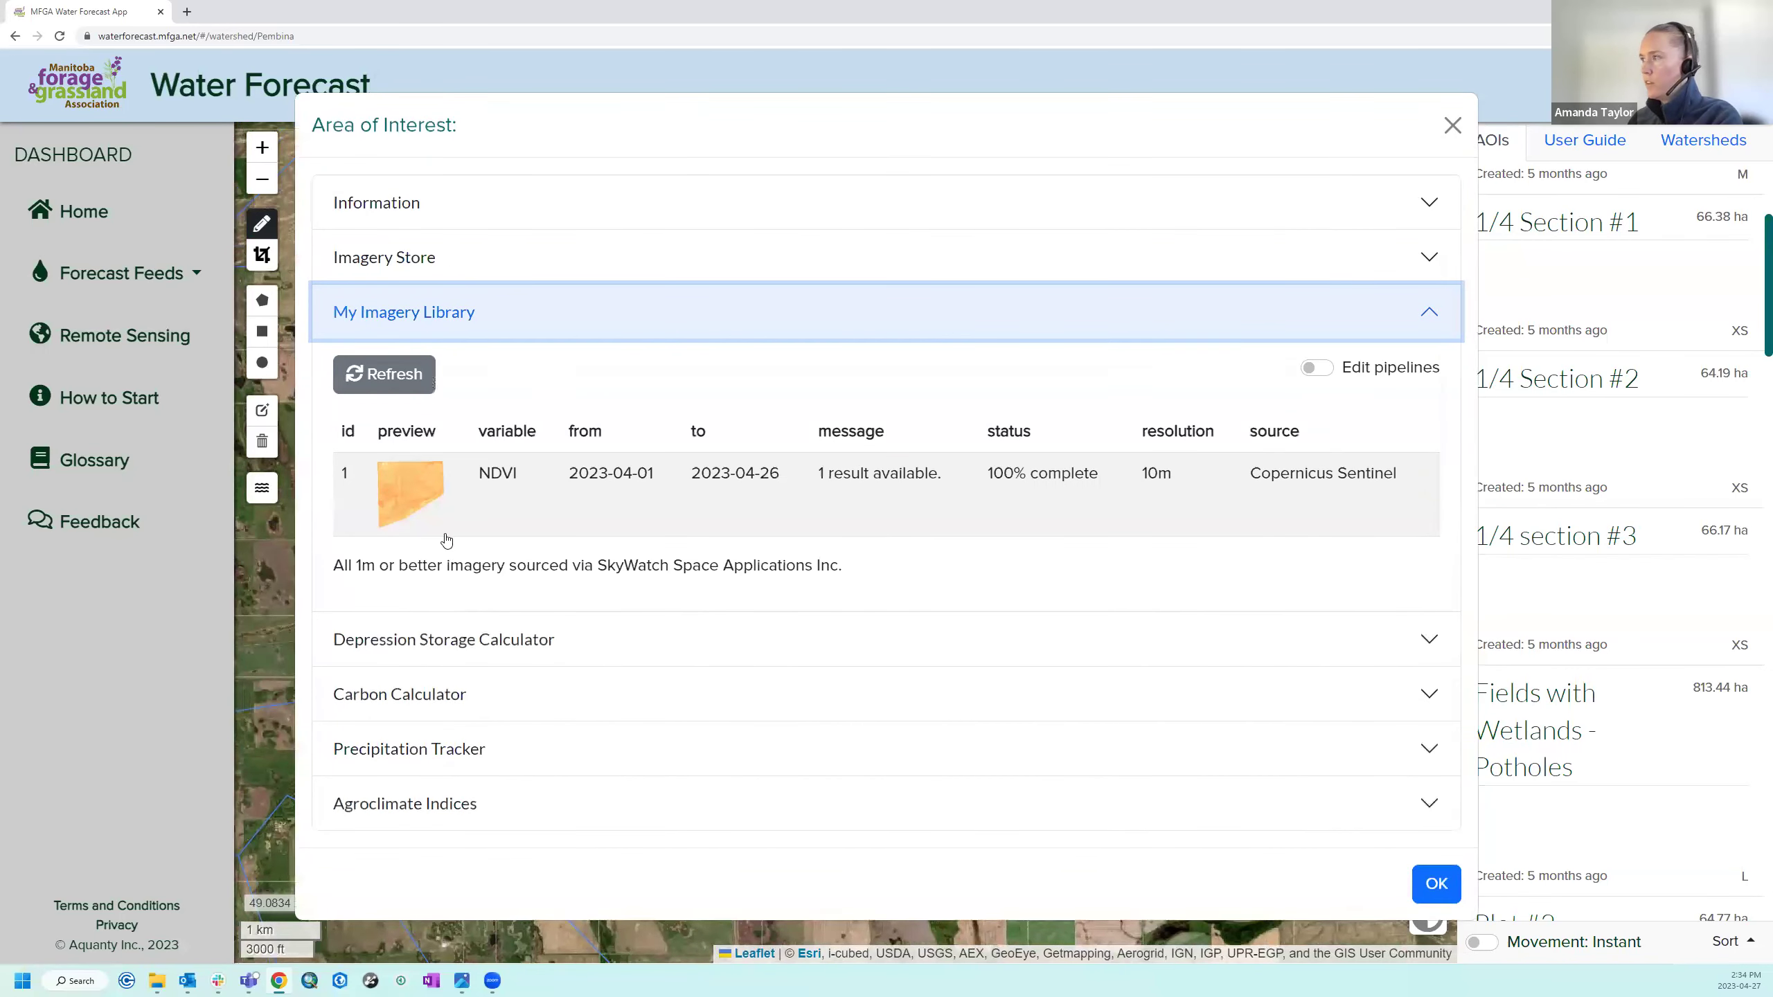
left_click(414, 511)
left_click(494, 614)
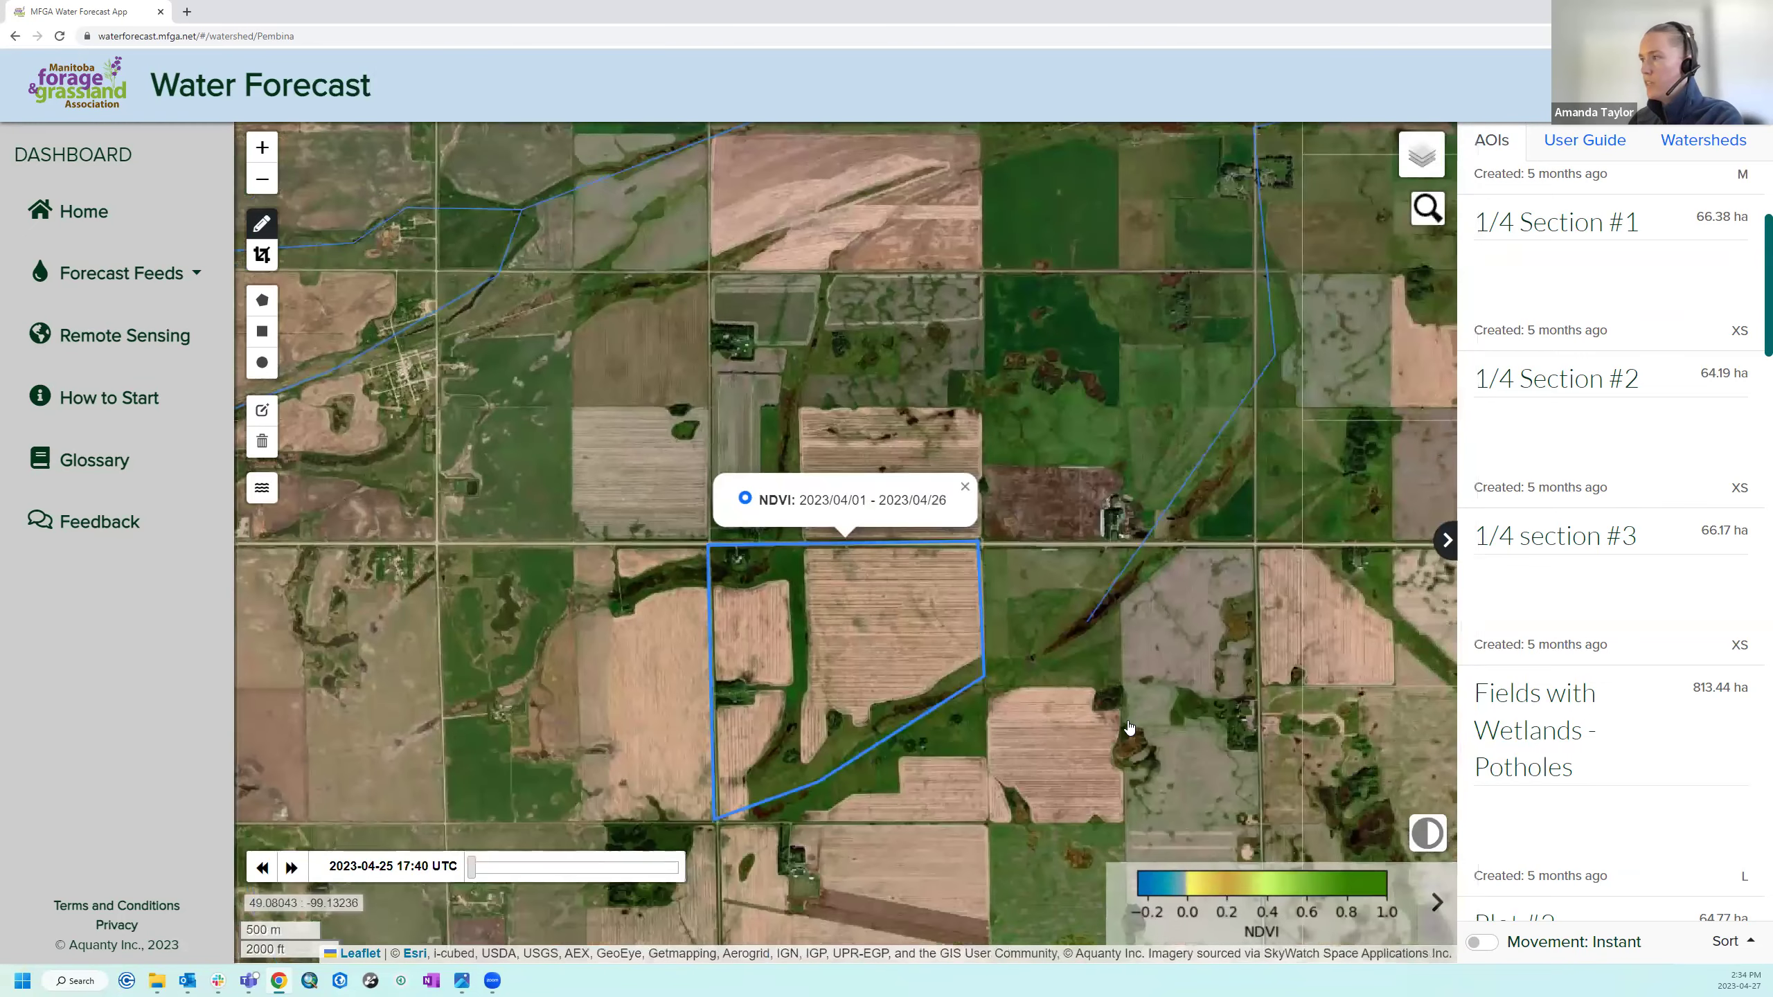
scroll(1072, 746, "down", 1)
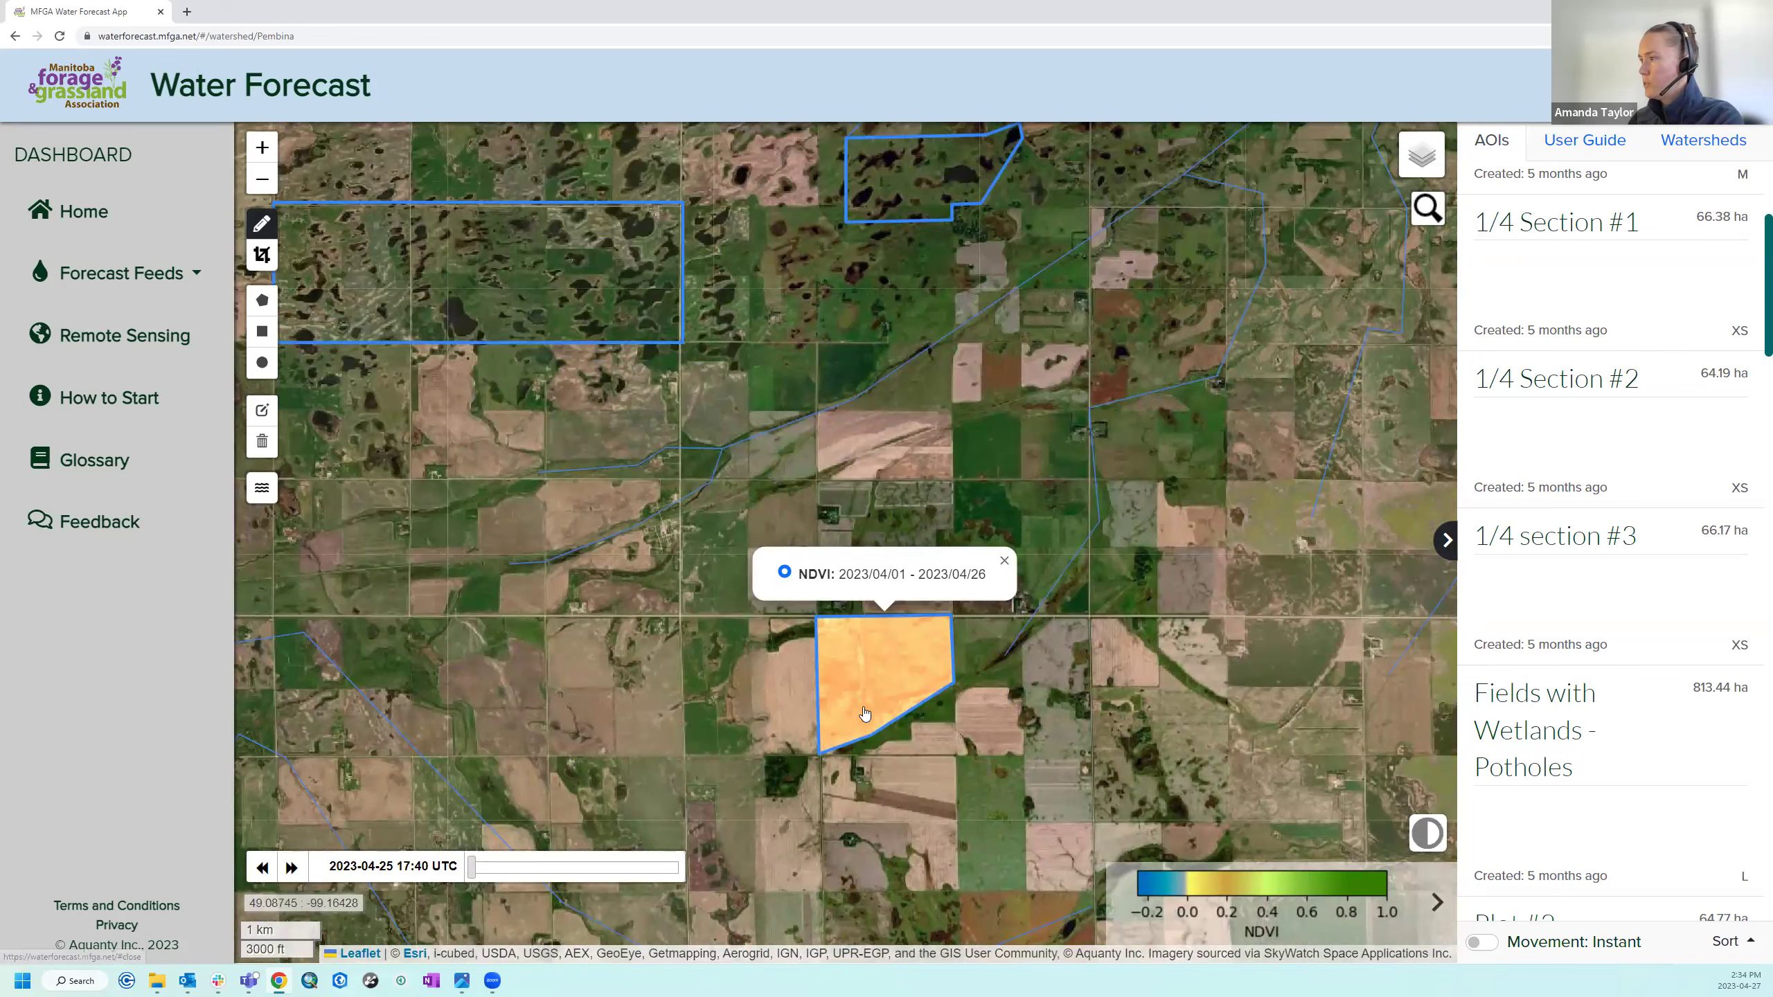
left_click(1004, 566)
From the Wetlands and Forage/Grassland area's imagery library, display the 2022-08-01 to 2022-09-30 NDVI imagery on the map.
left_click_drag(848, 539, 893, 640)
left_click_drag(743, 650, 970, 711)
left_click(761, 427)
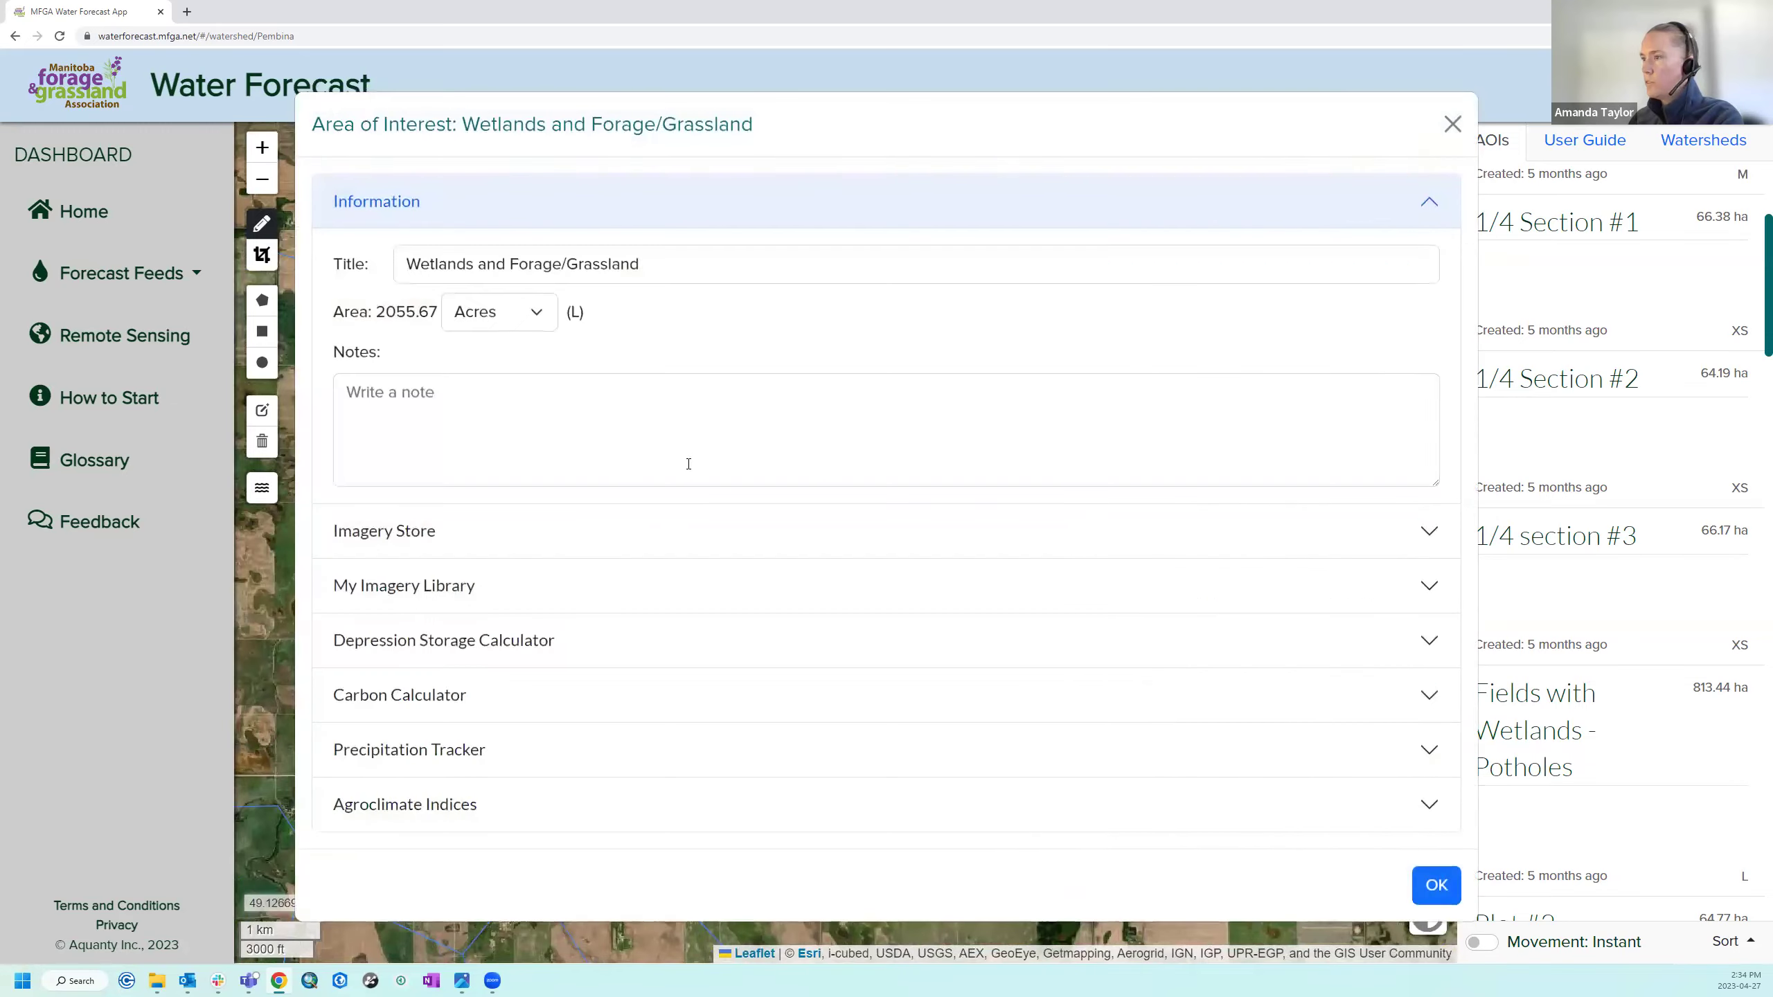
left_click(359, 594)
scroll(634, 581, "down", 5)
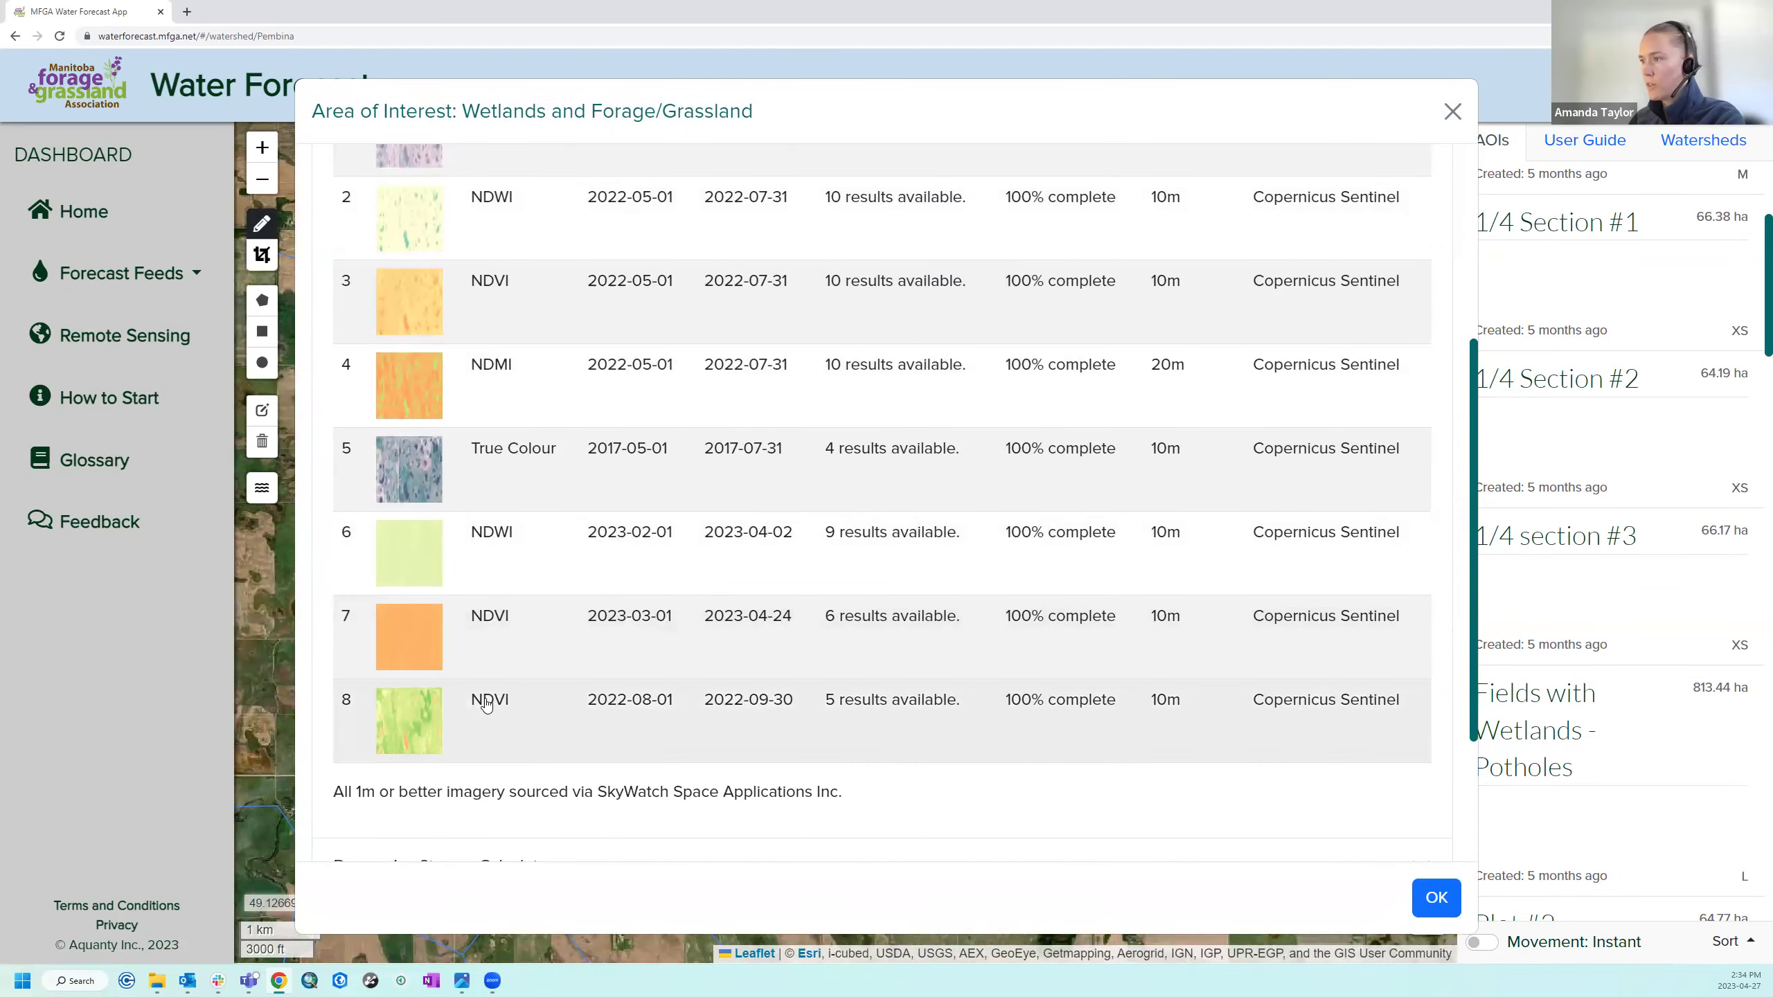
left_click(412, 731)
left_click(490, 819)
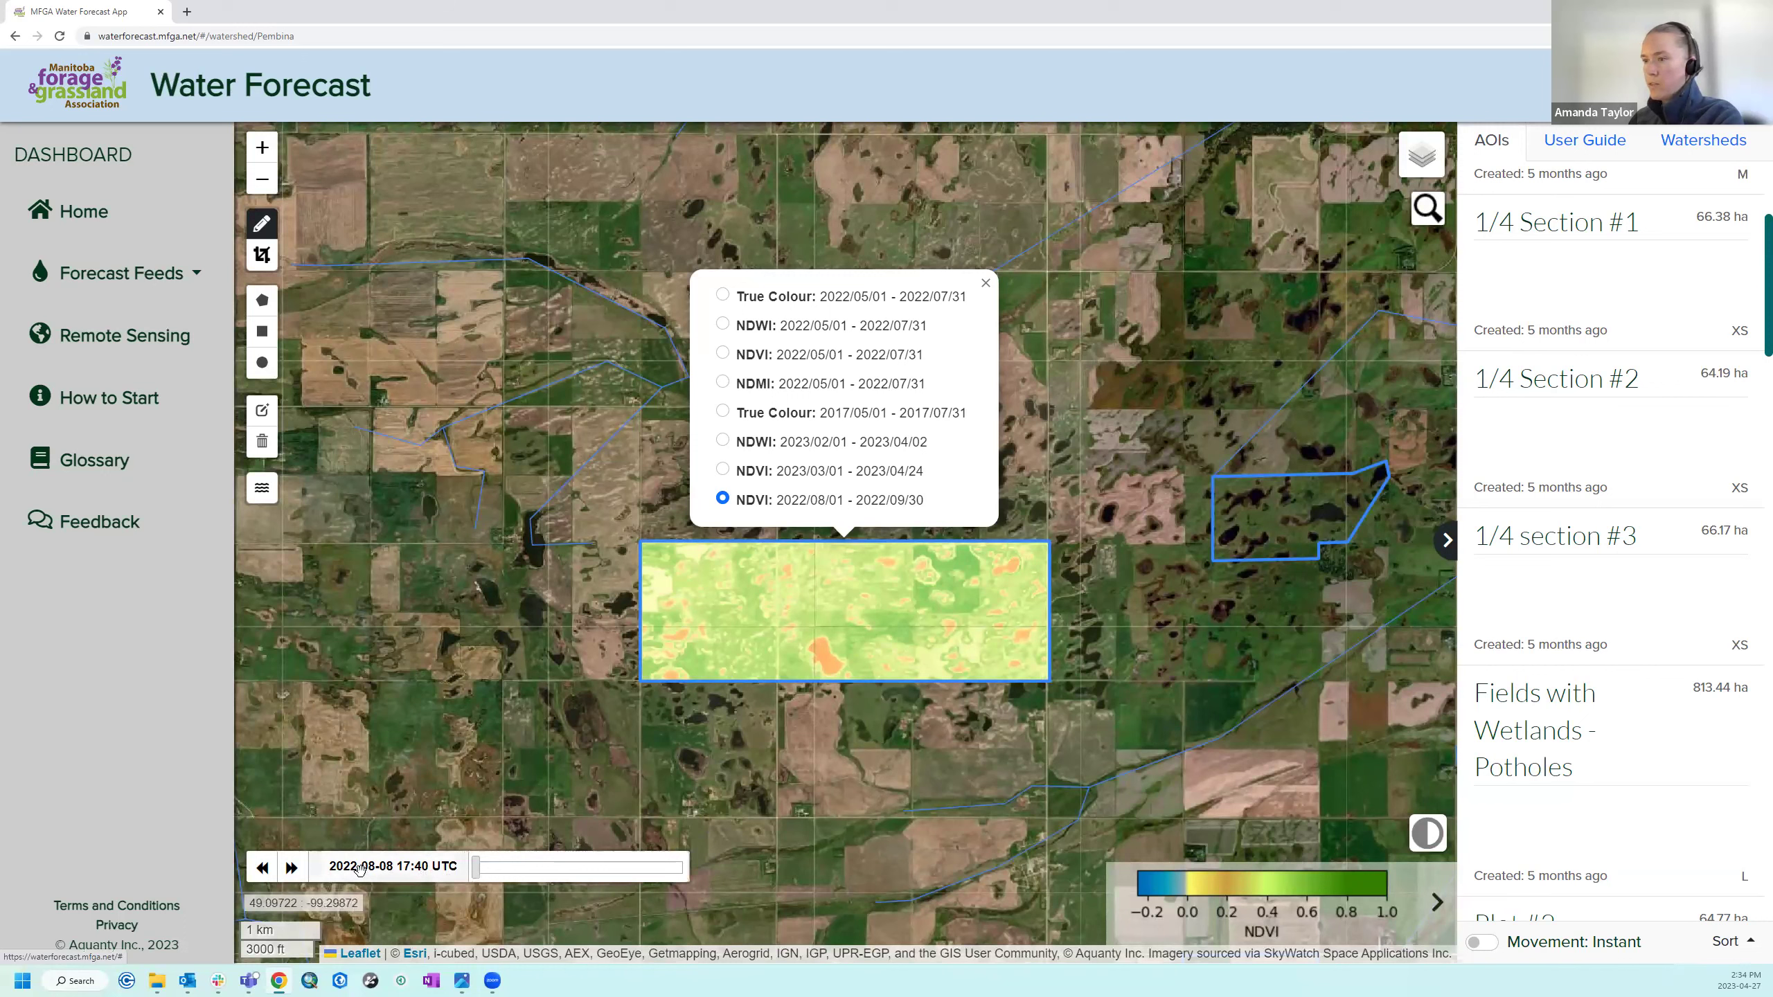
Compare the area's NDVI imagery by moving the date to 2022-09-27 and back to 2022-08-08.
left_click_drag(475, 873, 677, 871)
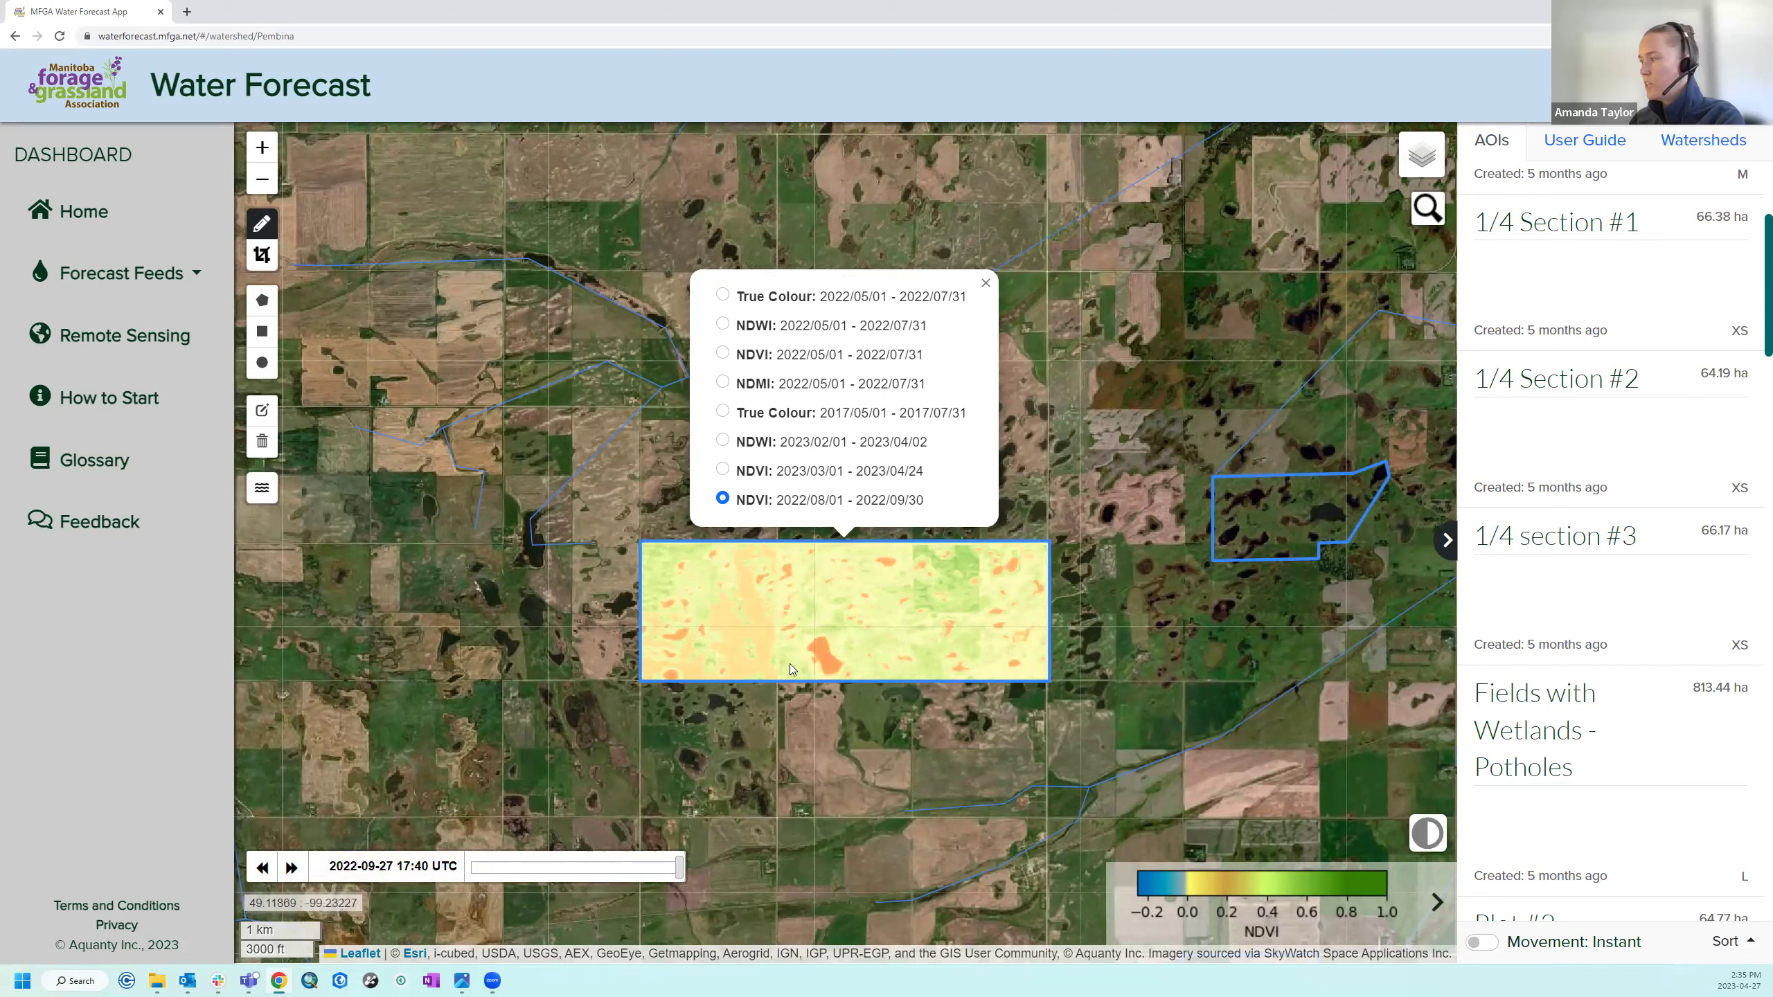
left_click_drag(677, 866, 472, 869)
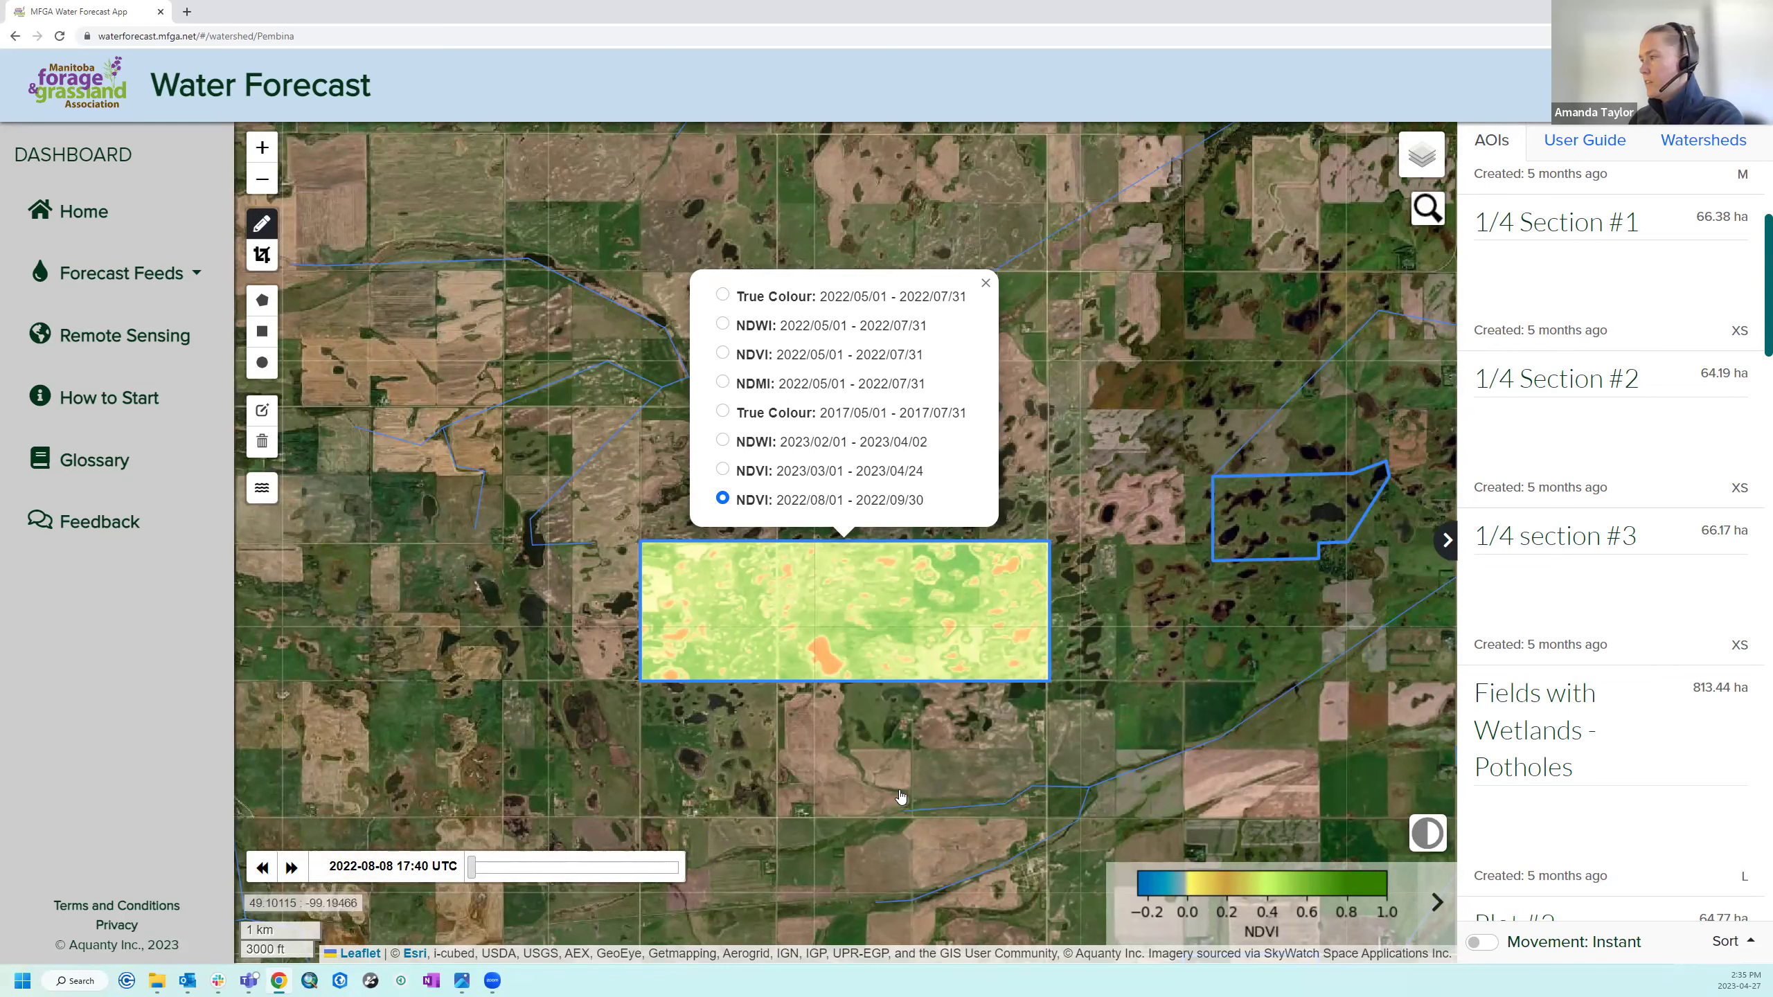
left_click_drag(900, 793, 900, 848)
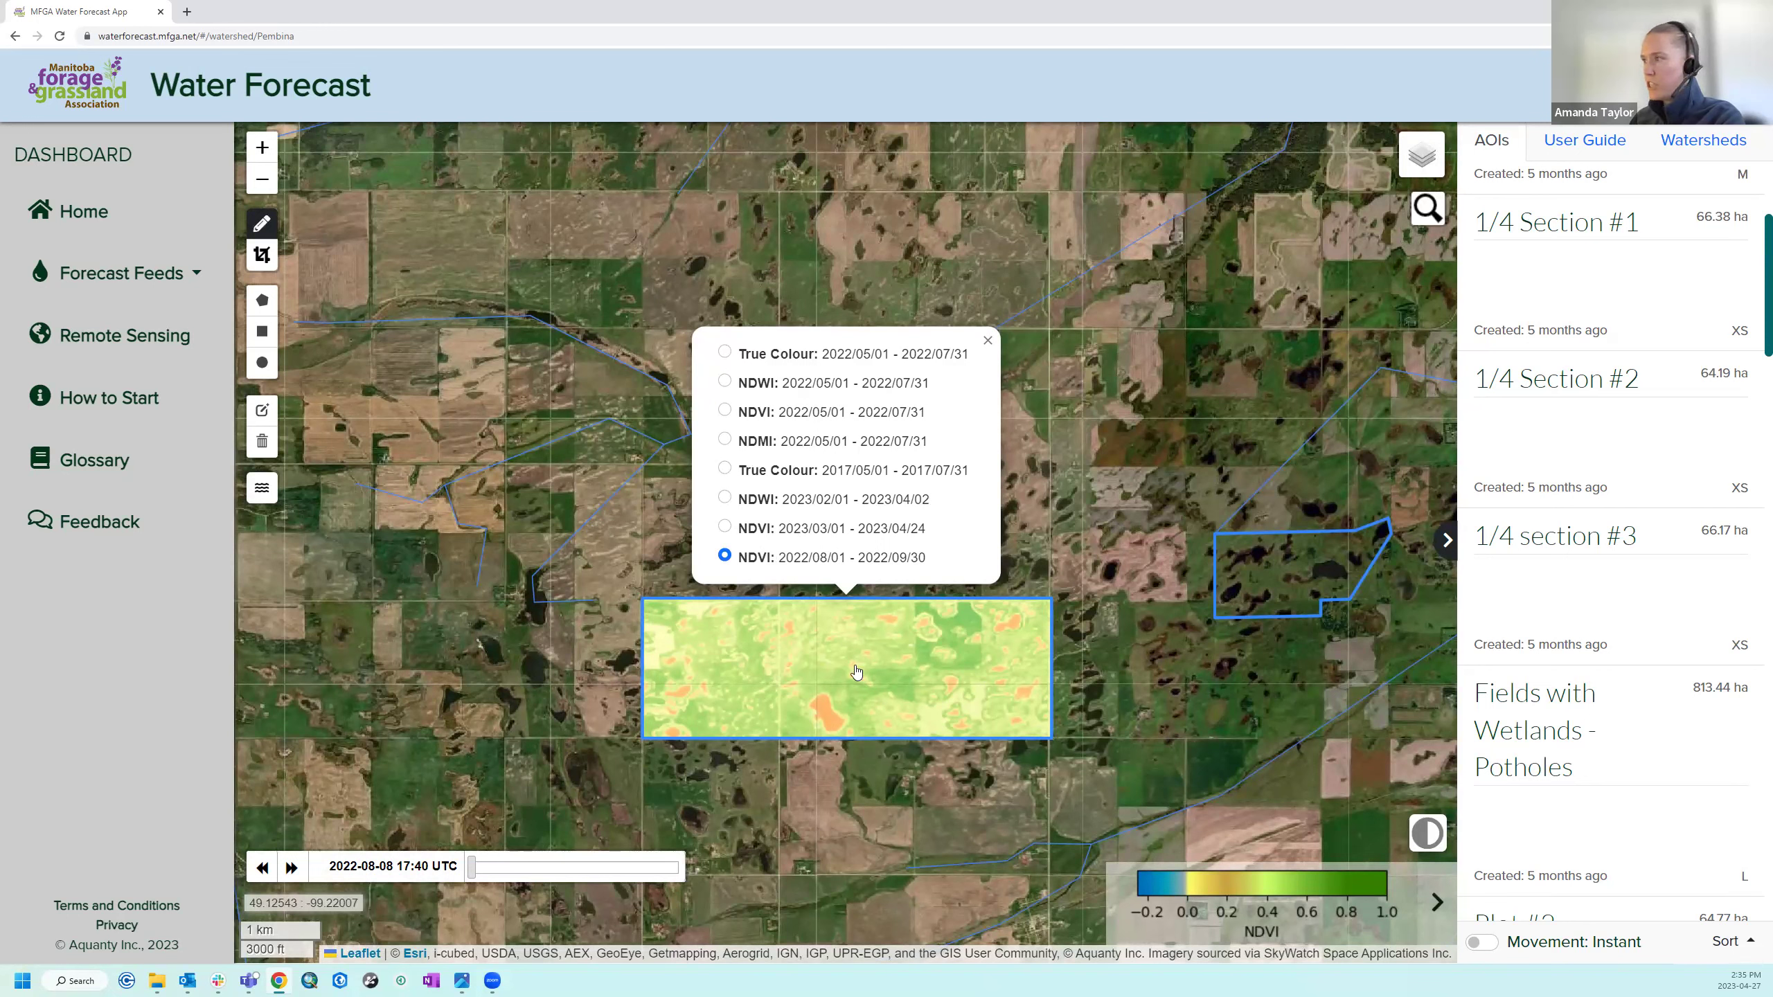
Show the 2023/02/01 - 2023/04/02 NDWI imagery and step through 2023-02-12 and 2023-03-19 before returning to 2023-02-07.
left_click(725, 497)
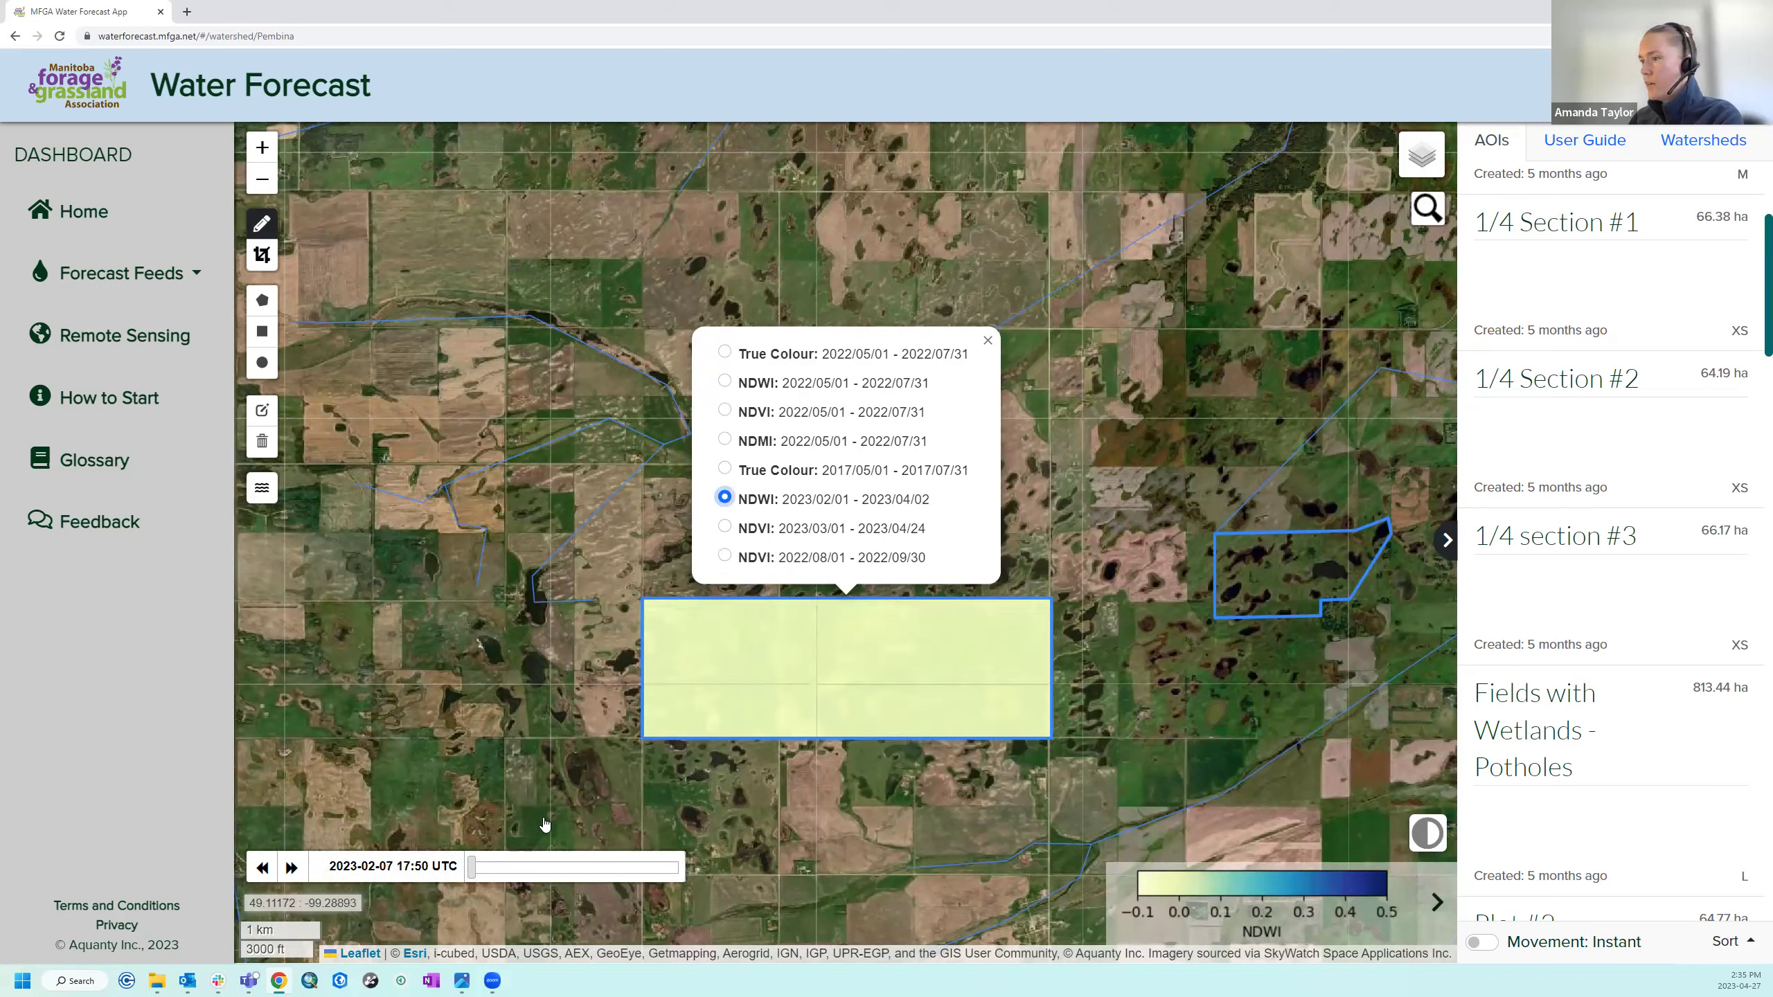
left_click_drag(472, 868, 533, 877)
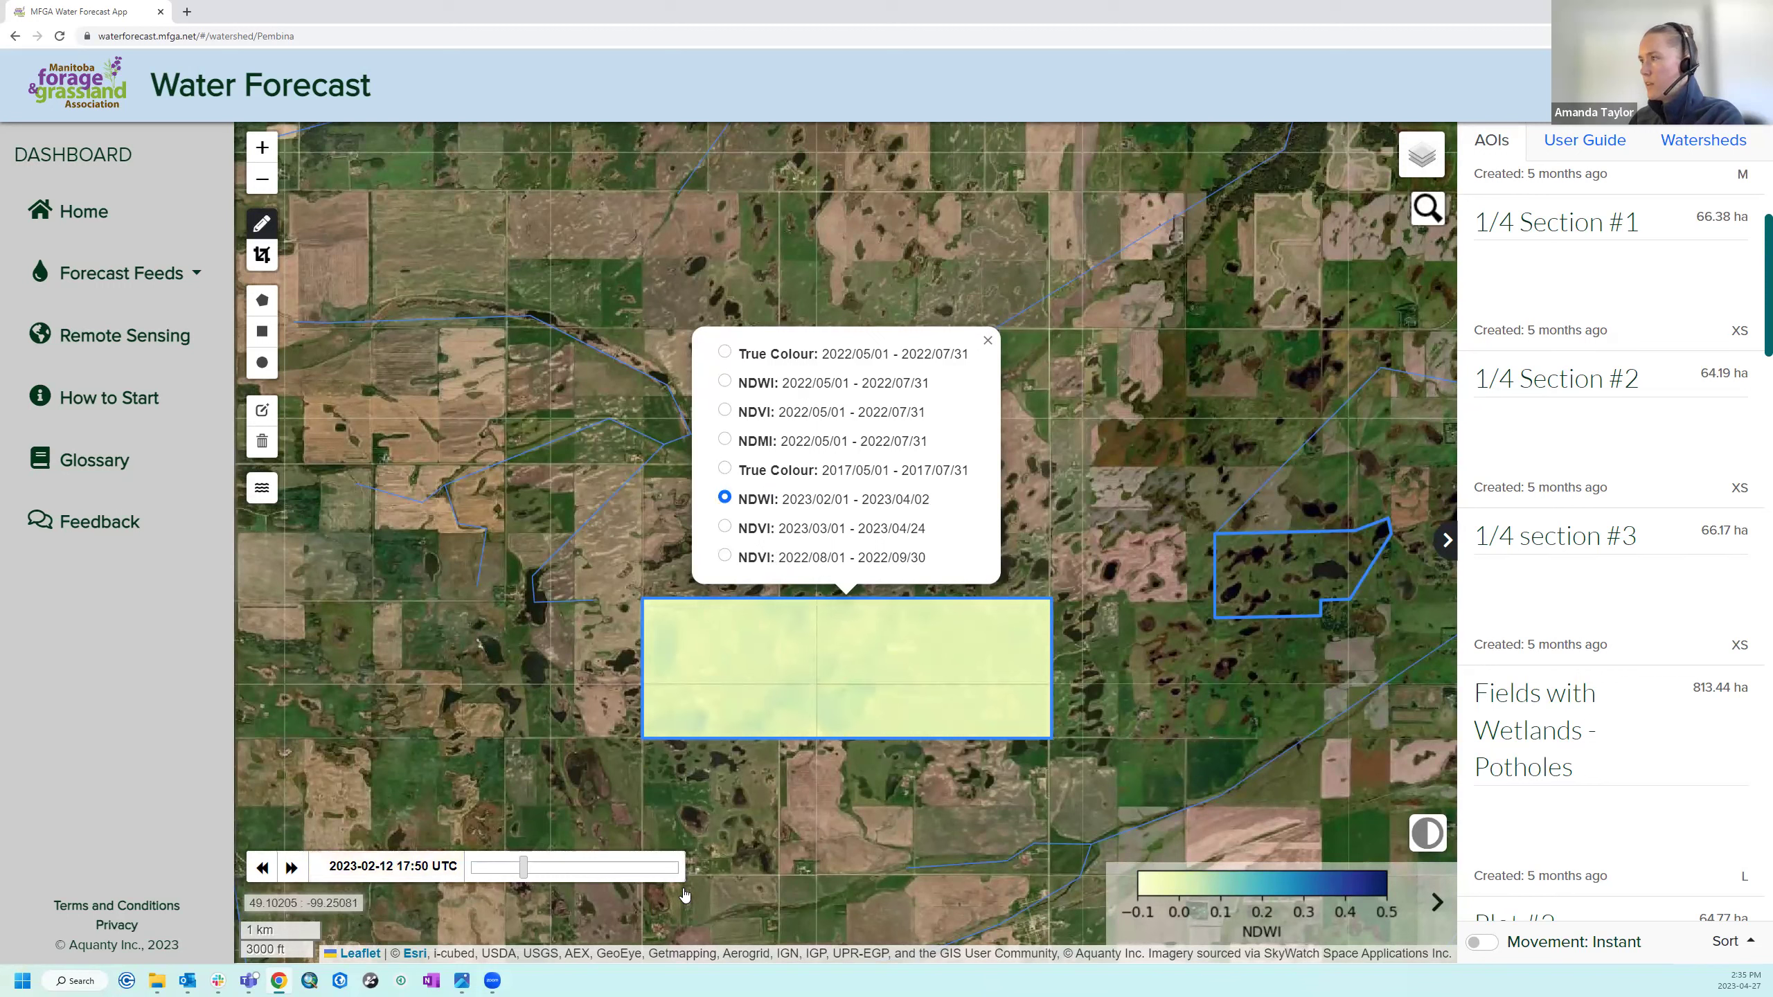
left_click_drag(525, 867, 628, 869)
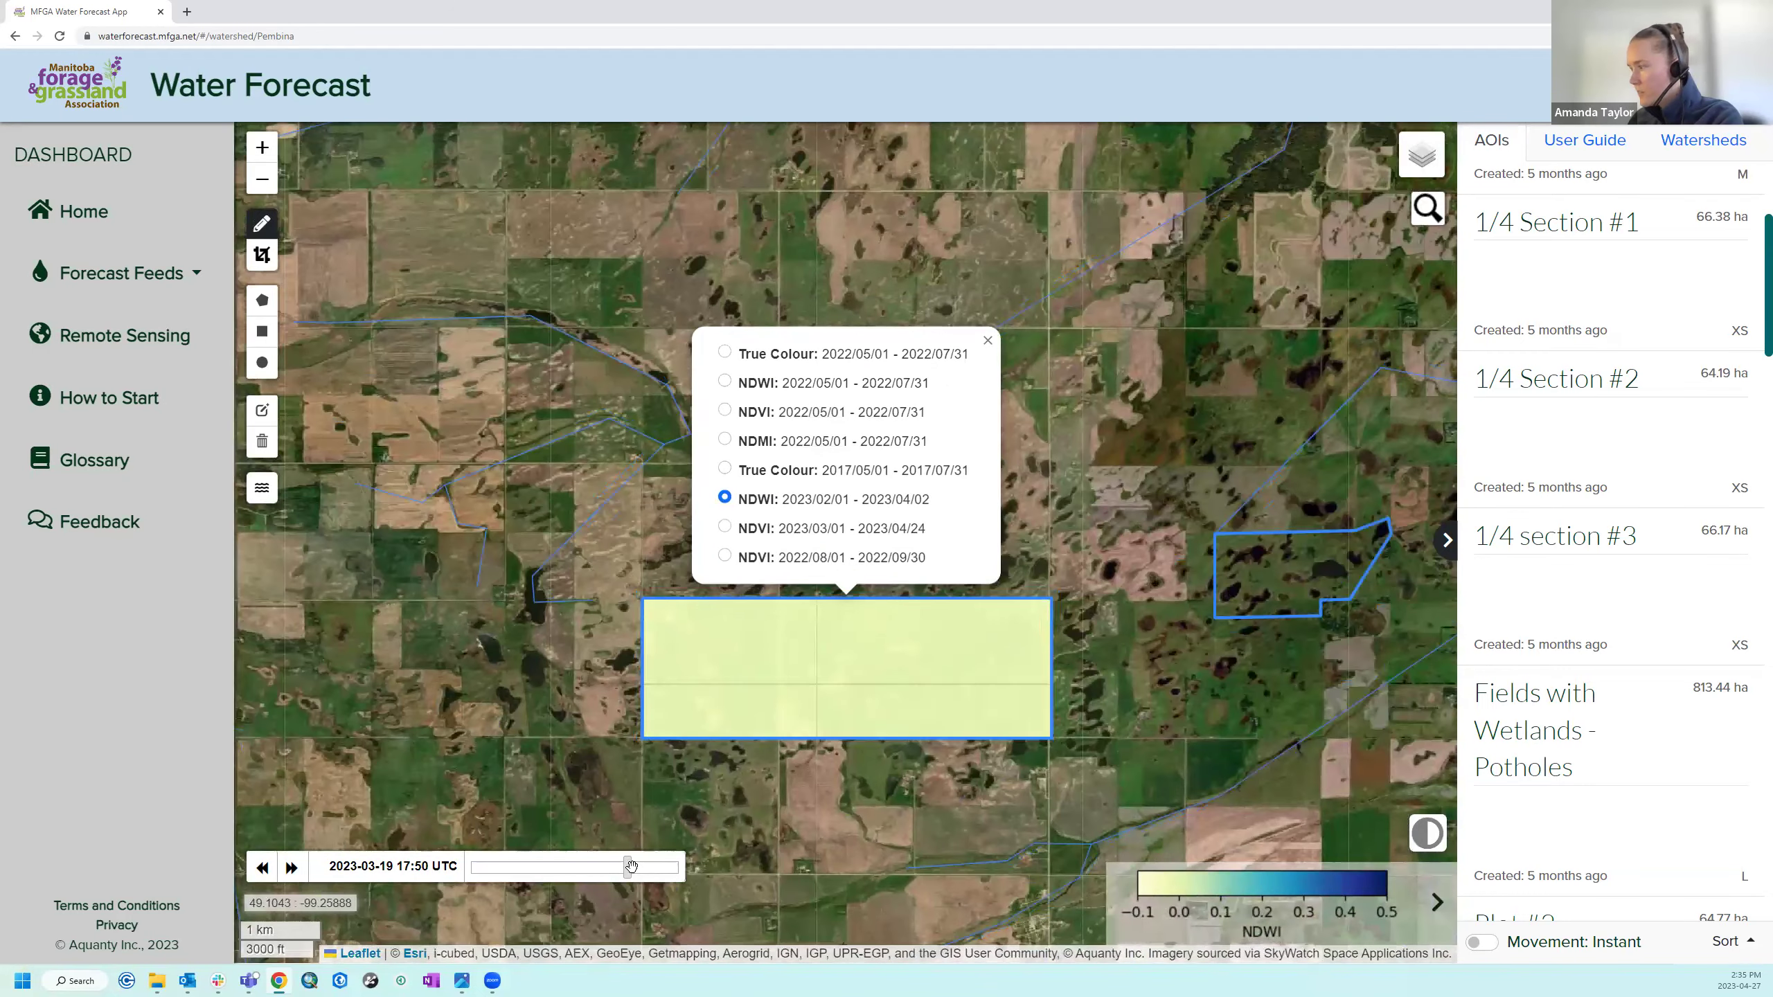
left_click_drag(630, 865, 469, 868)
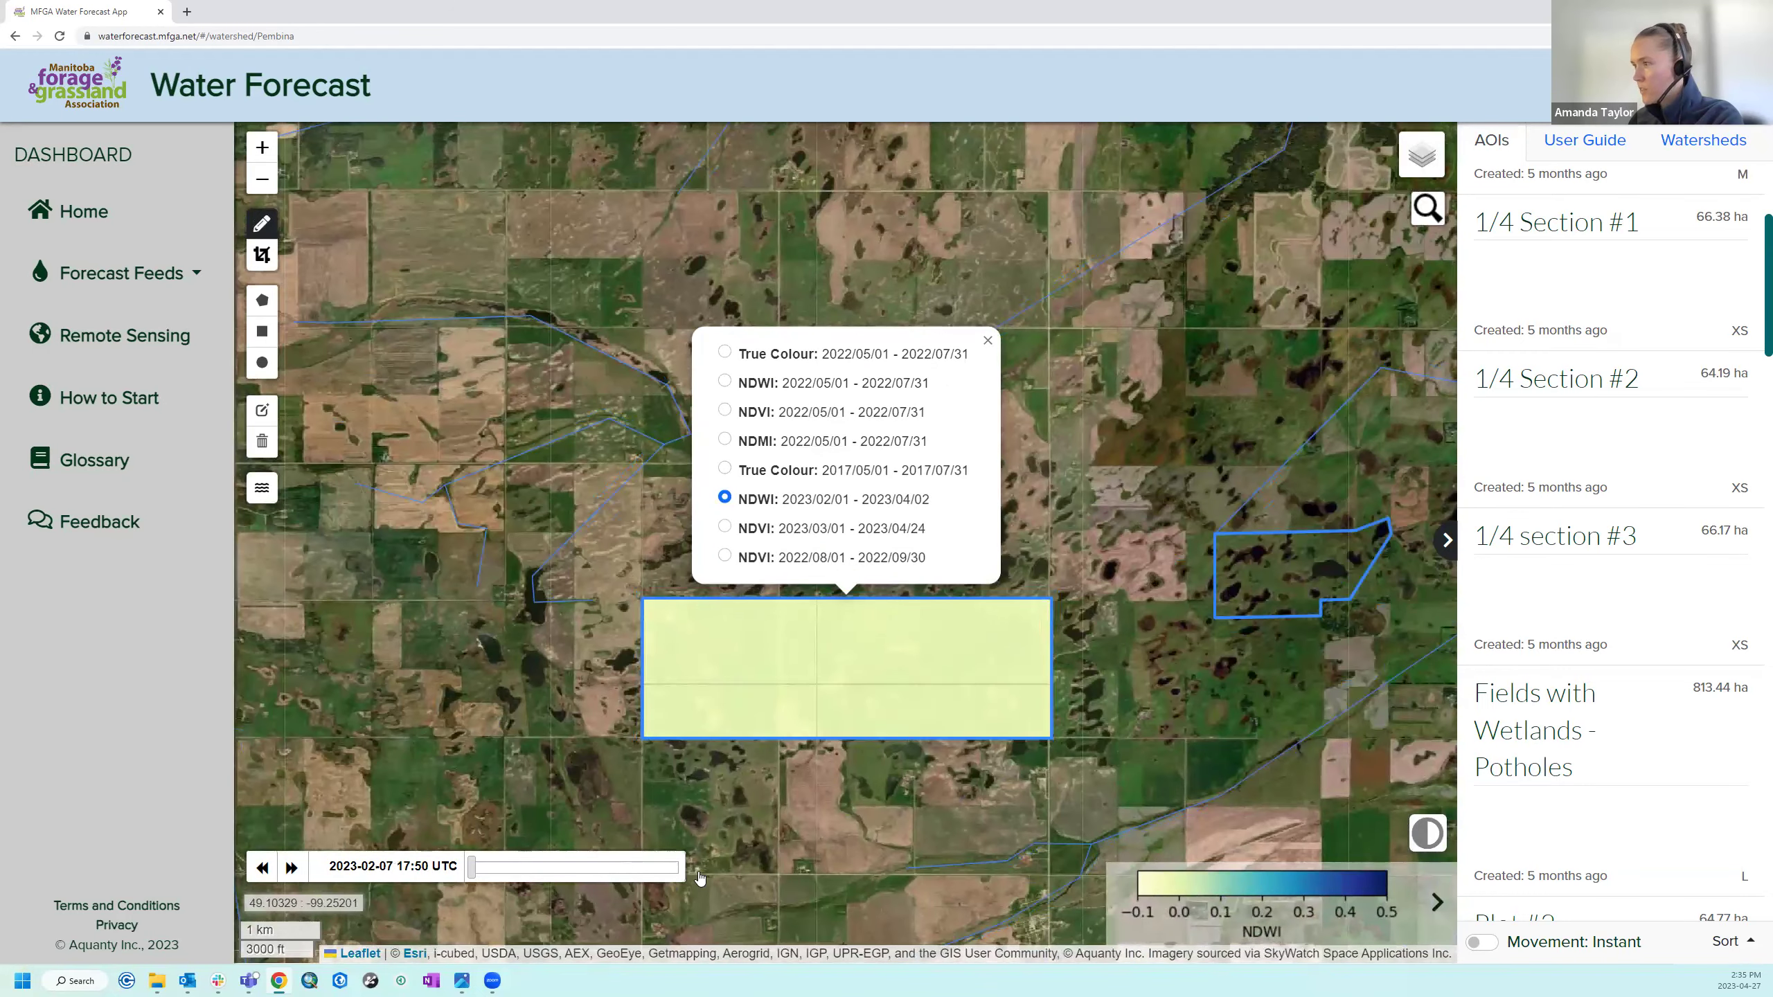
Show the 2022/05/01 - 2022/07/31 NDMI imagery, advance it to 2022-07-02, and dismiss the imagery.
left_click(725, 437)
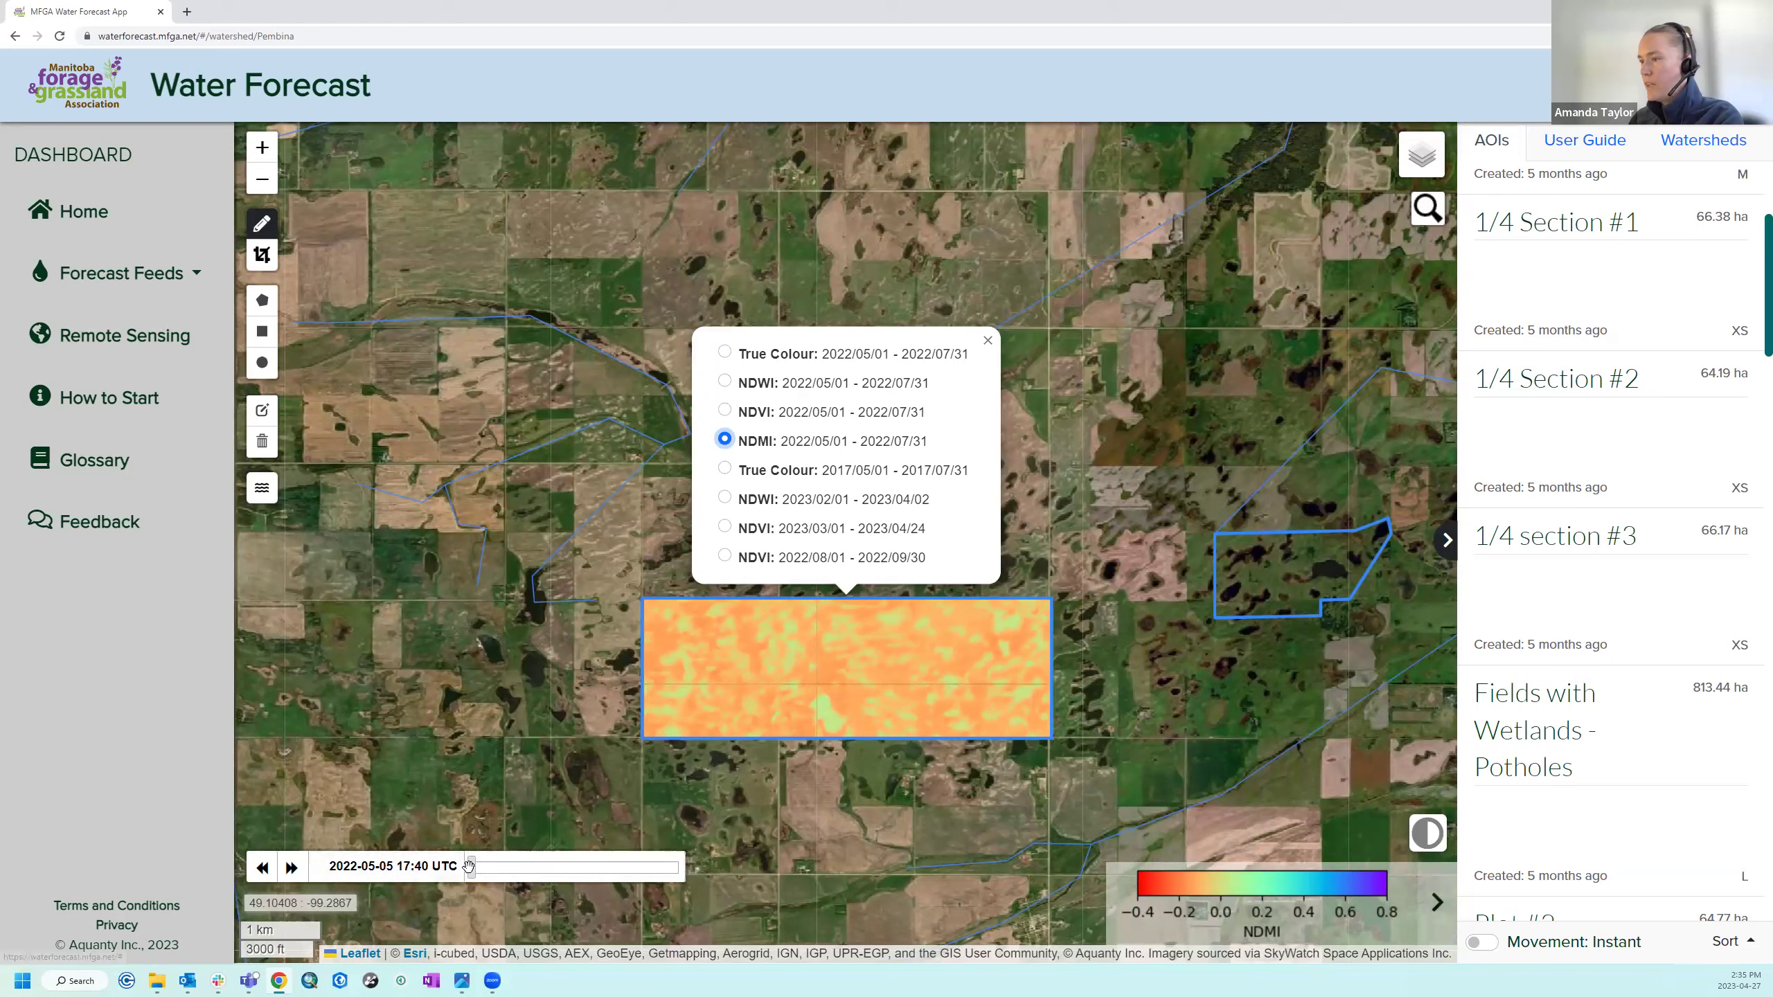
left_click_drag(484, 870, 611, 870)
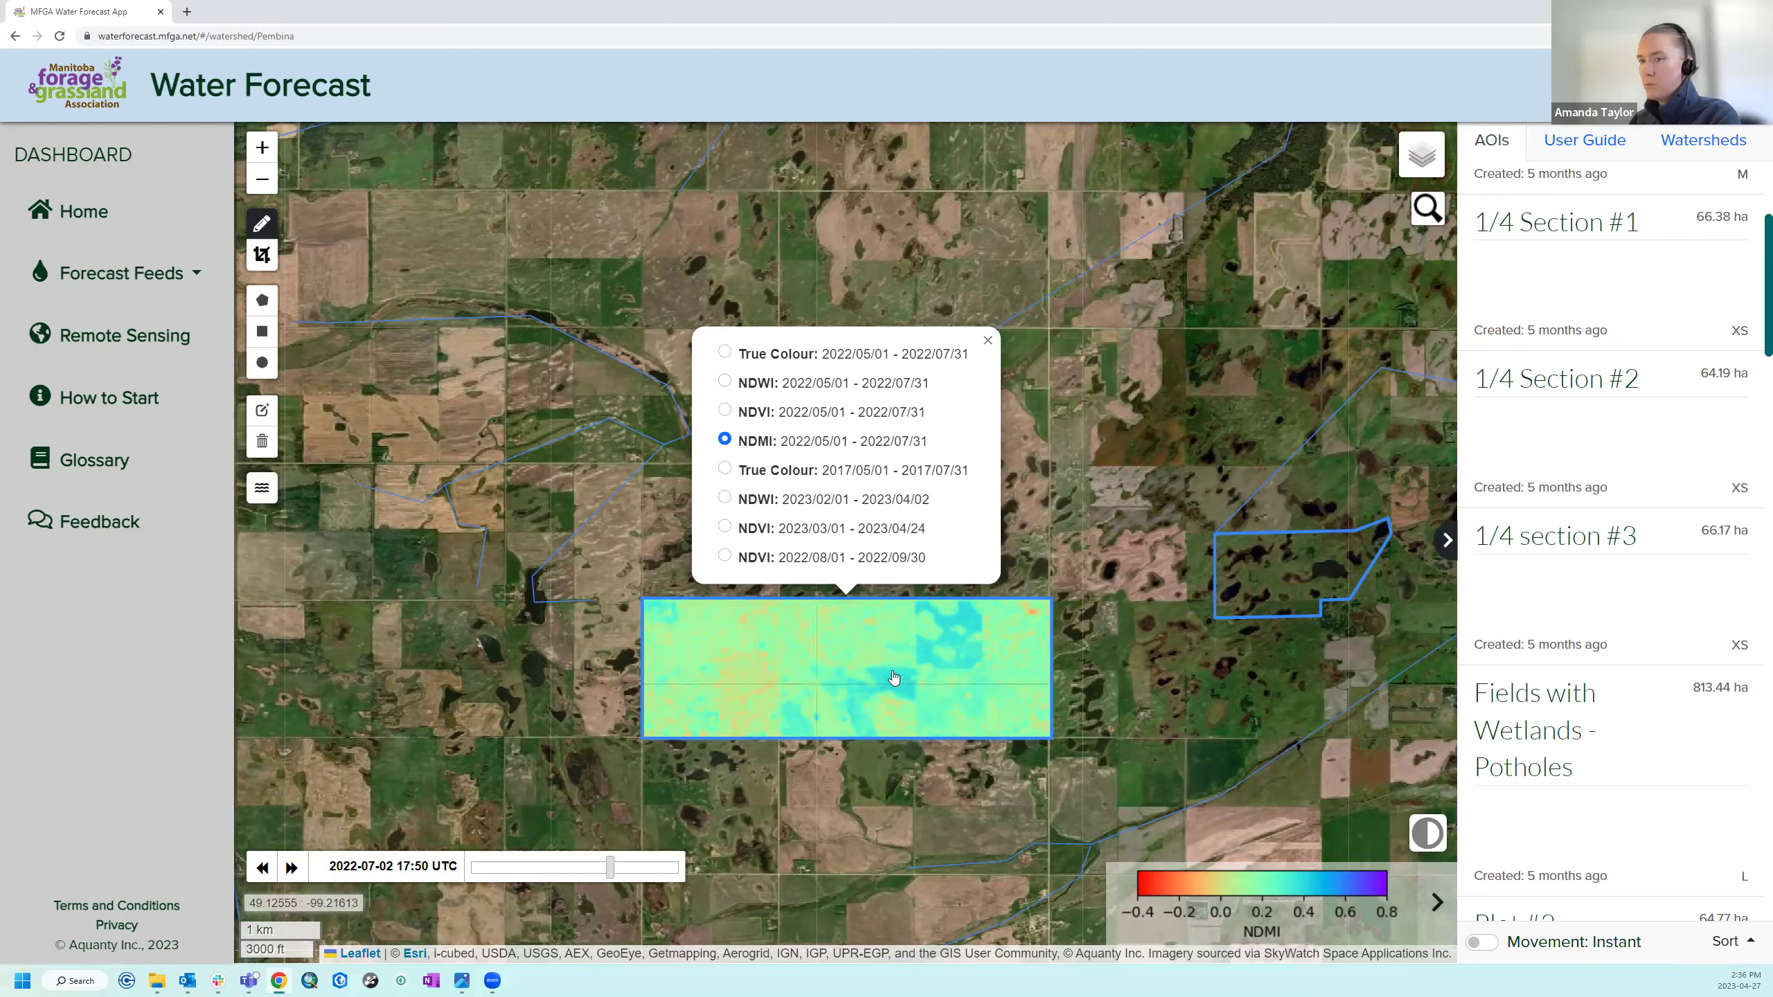
left_click(989, 344)
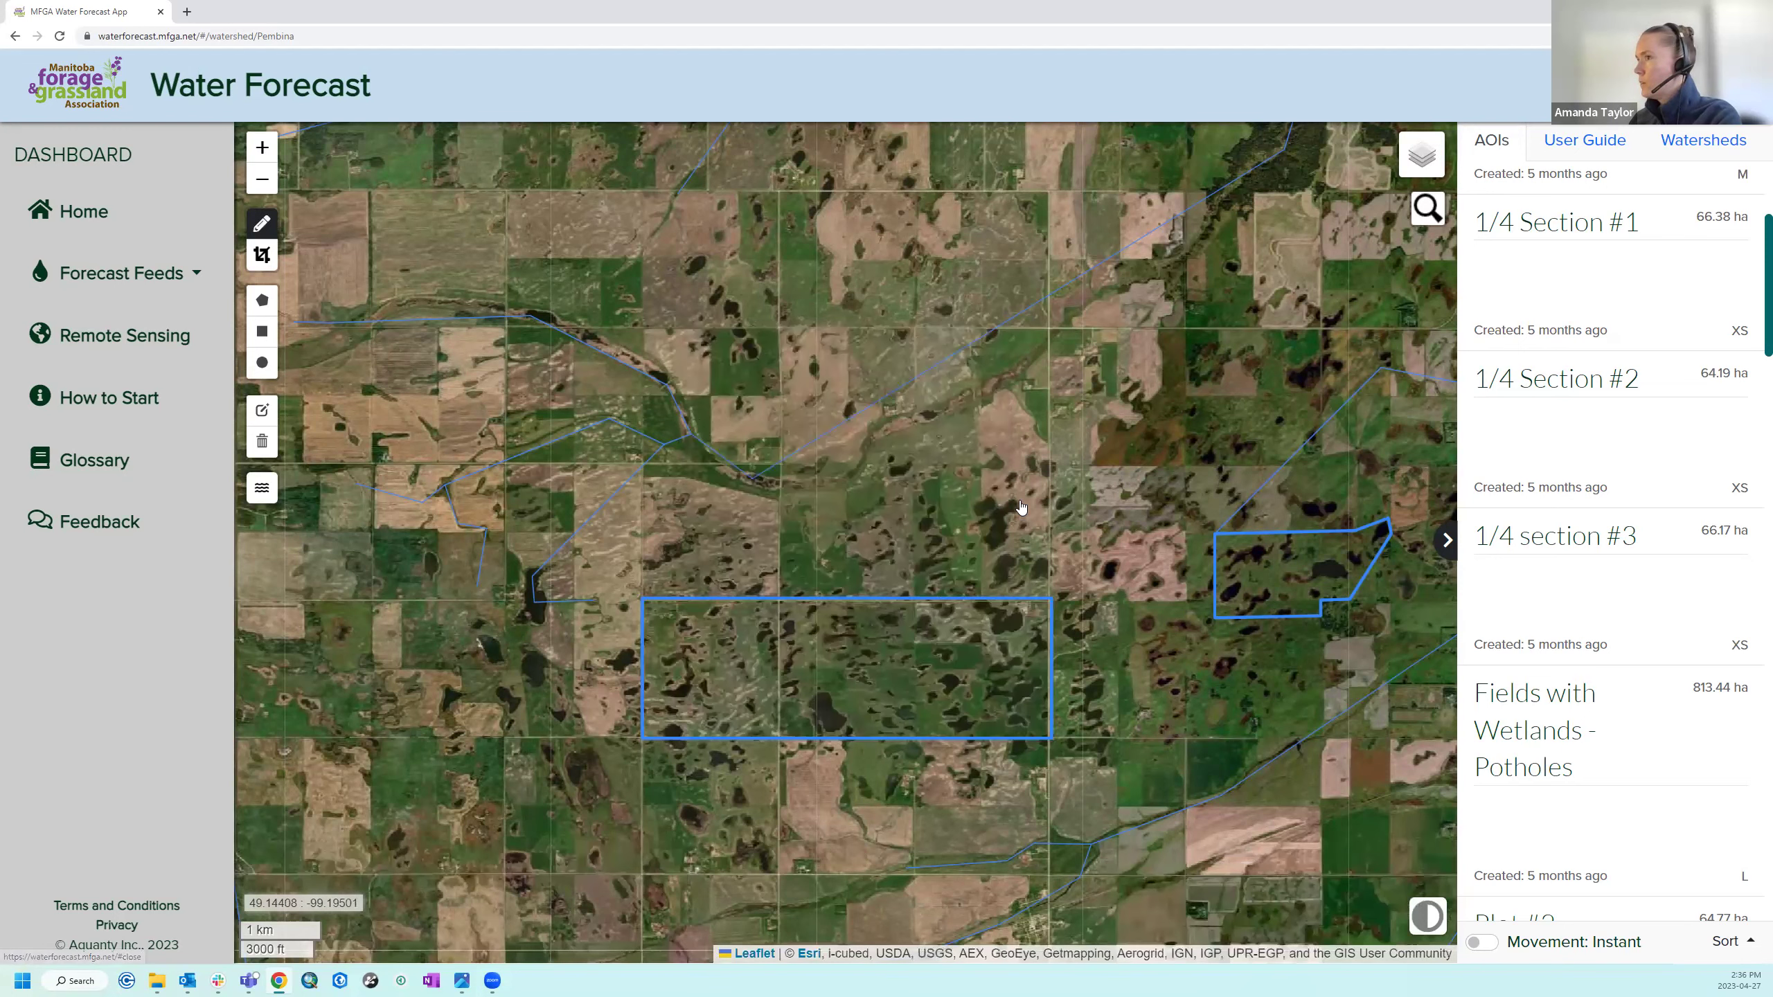
Zoom the map out from the wetlands area to show the entire Pembina watershed.
scroll(1030, 516, "down", 1)
mouse_move(1417, 161)
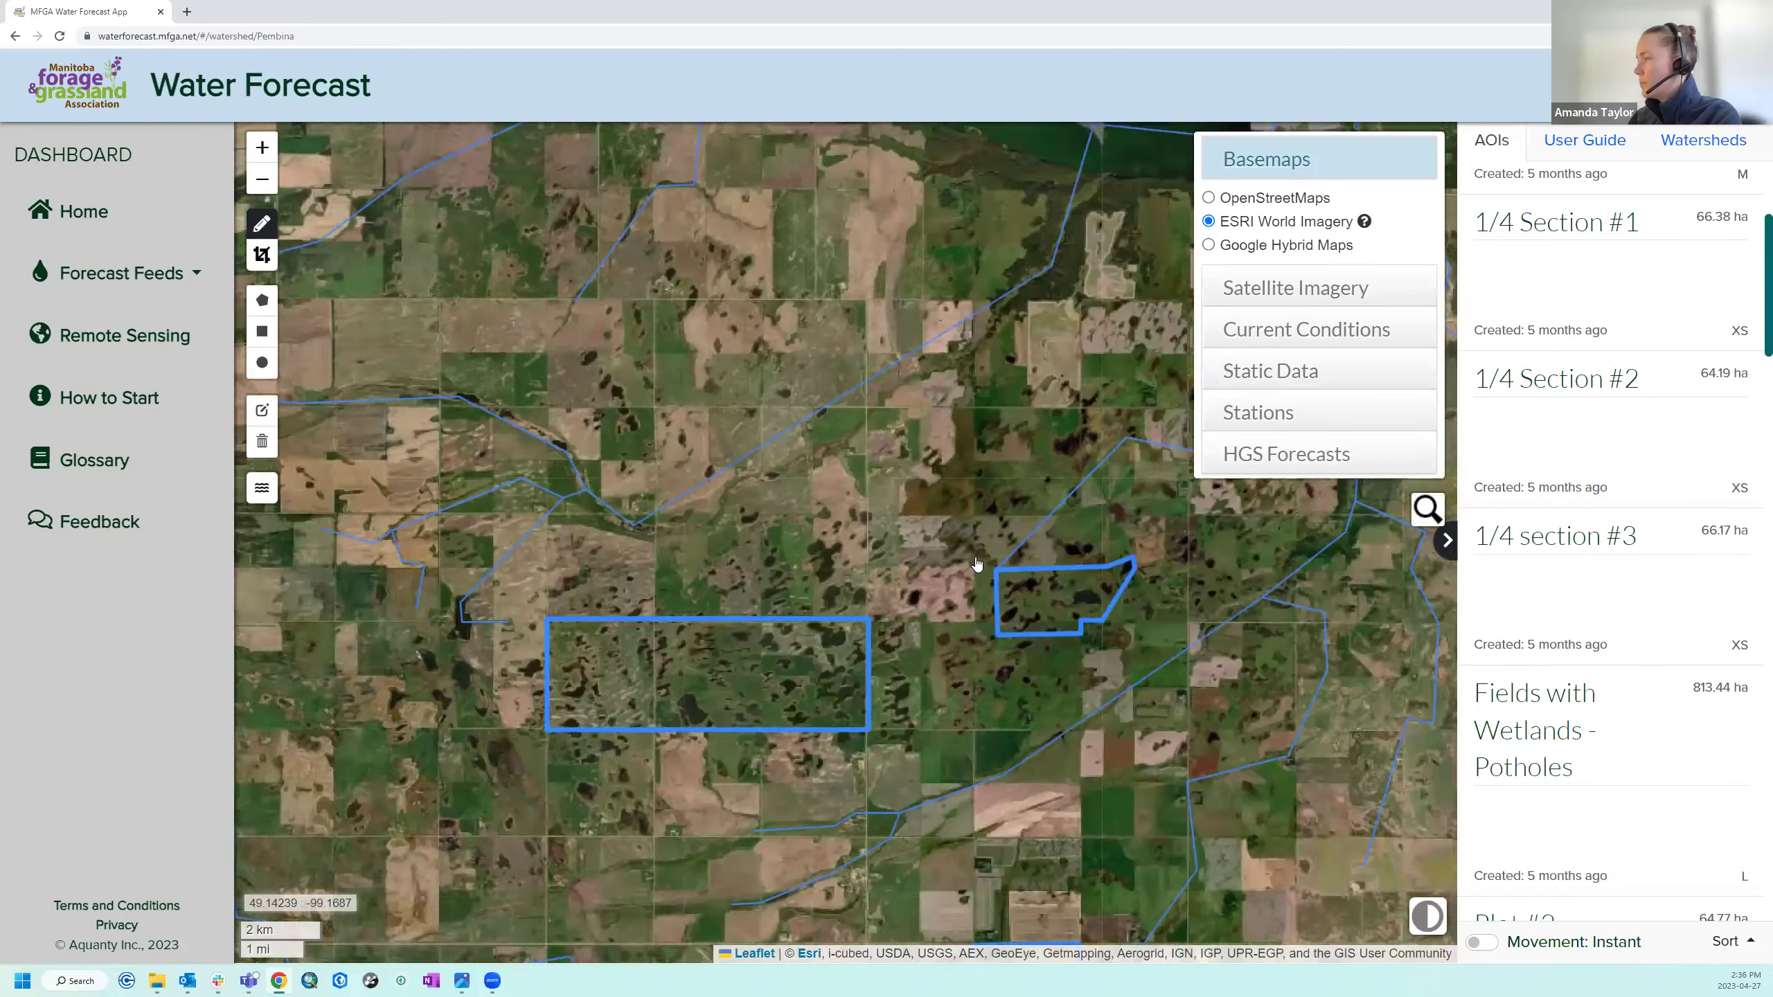
scroll(845, 734, "down", 1)
scroll(857, 729, "down", 1)
scroll(868, 792, "down", 1)
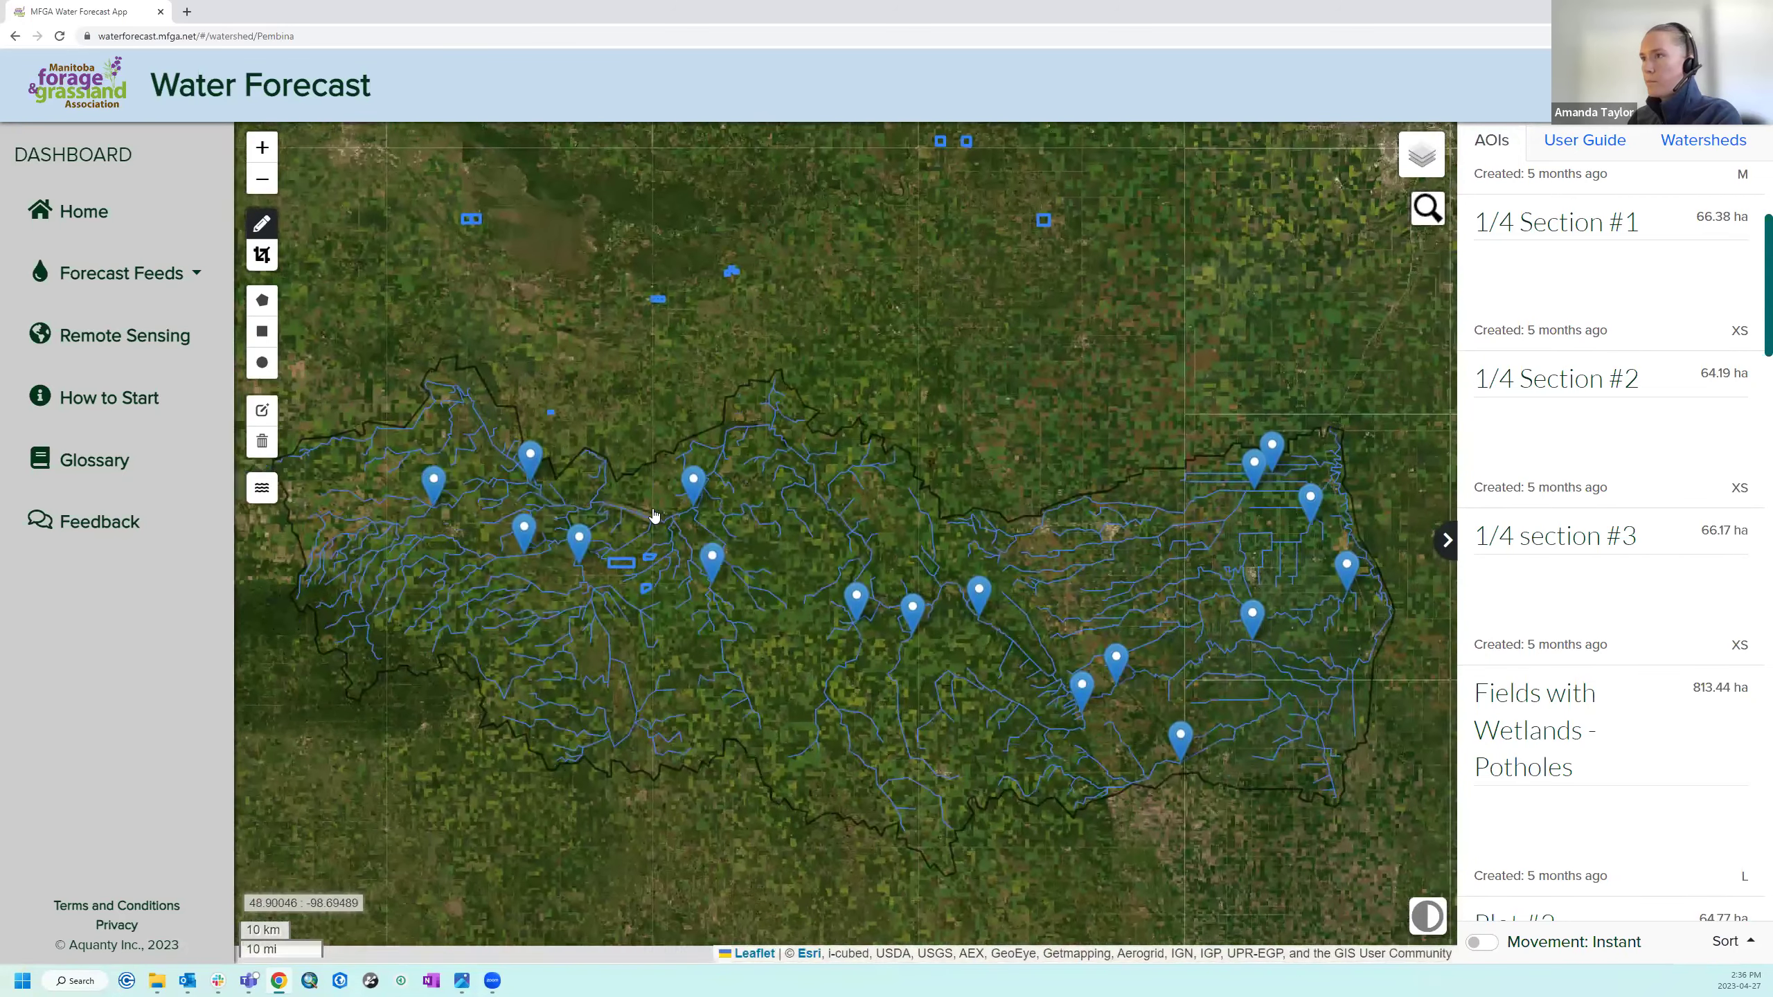
left_click_drag(546, 527, 567, 526)
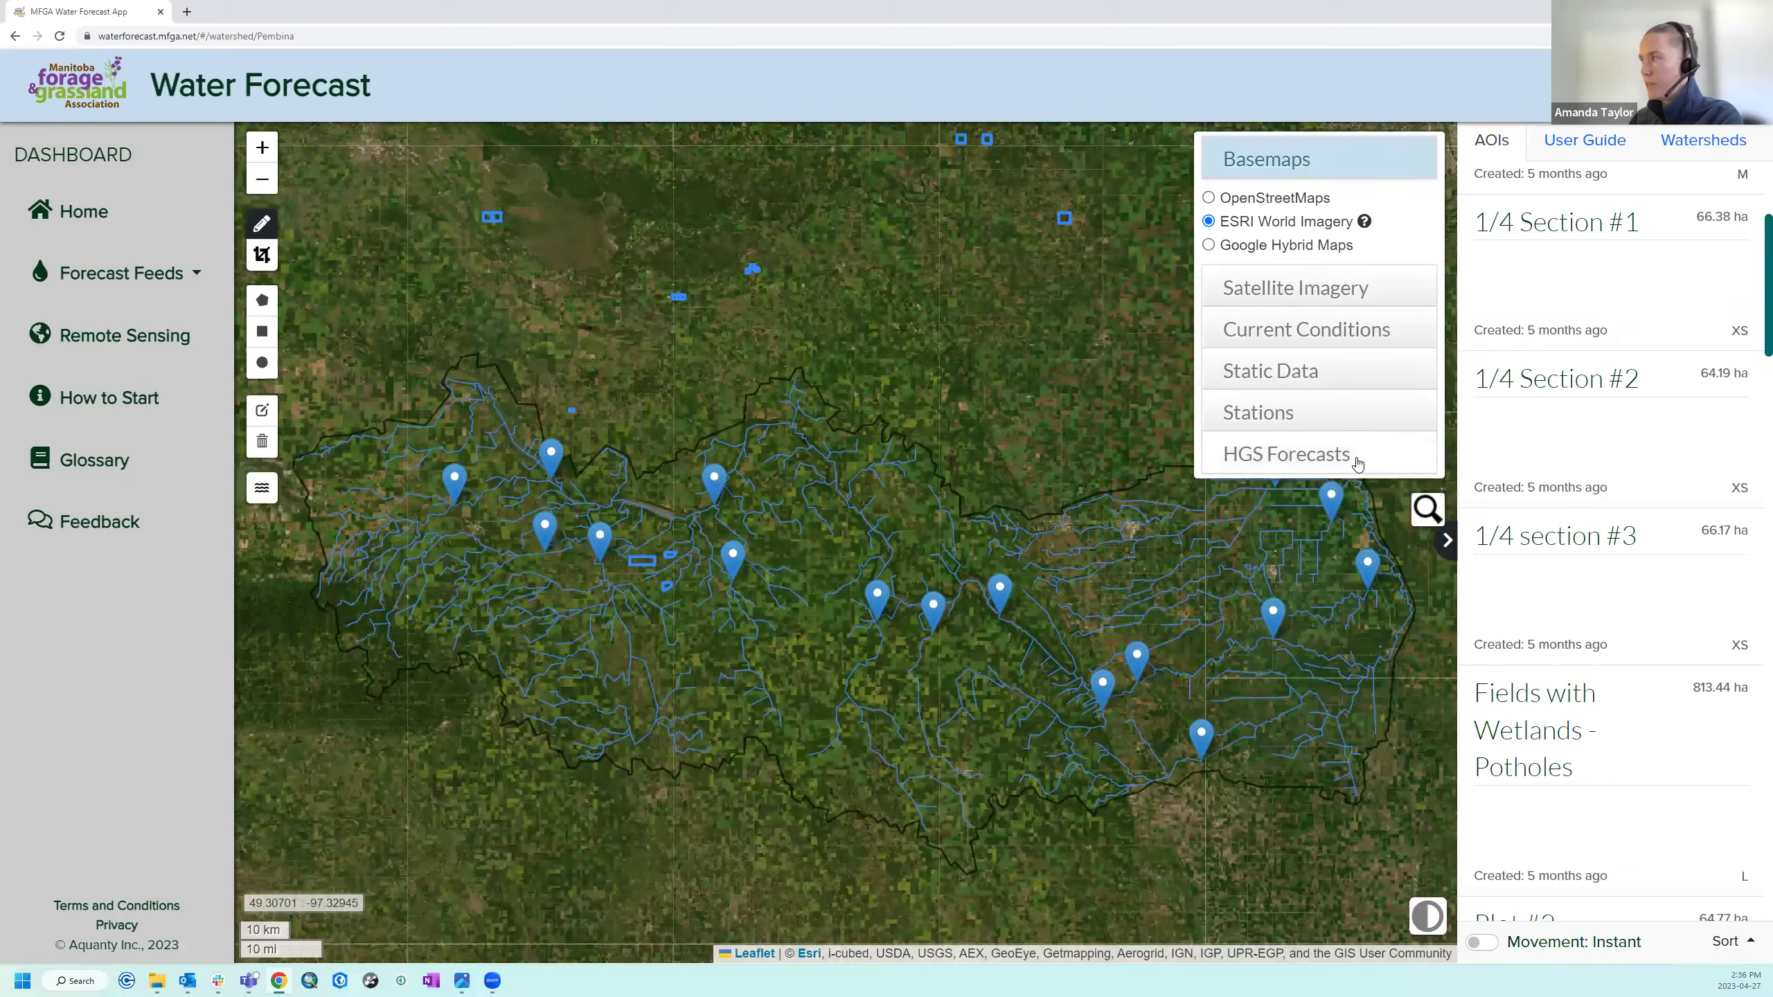
left_click(1357, 461)
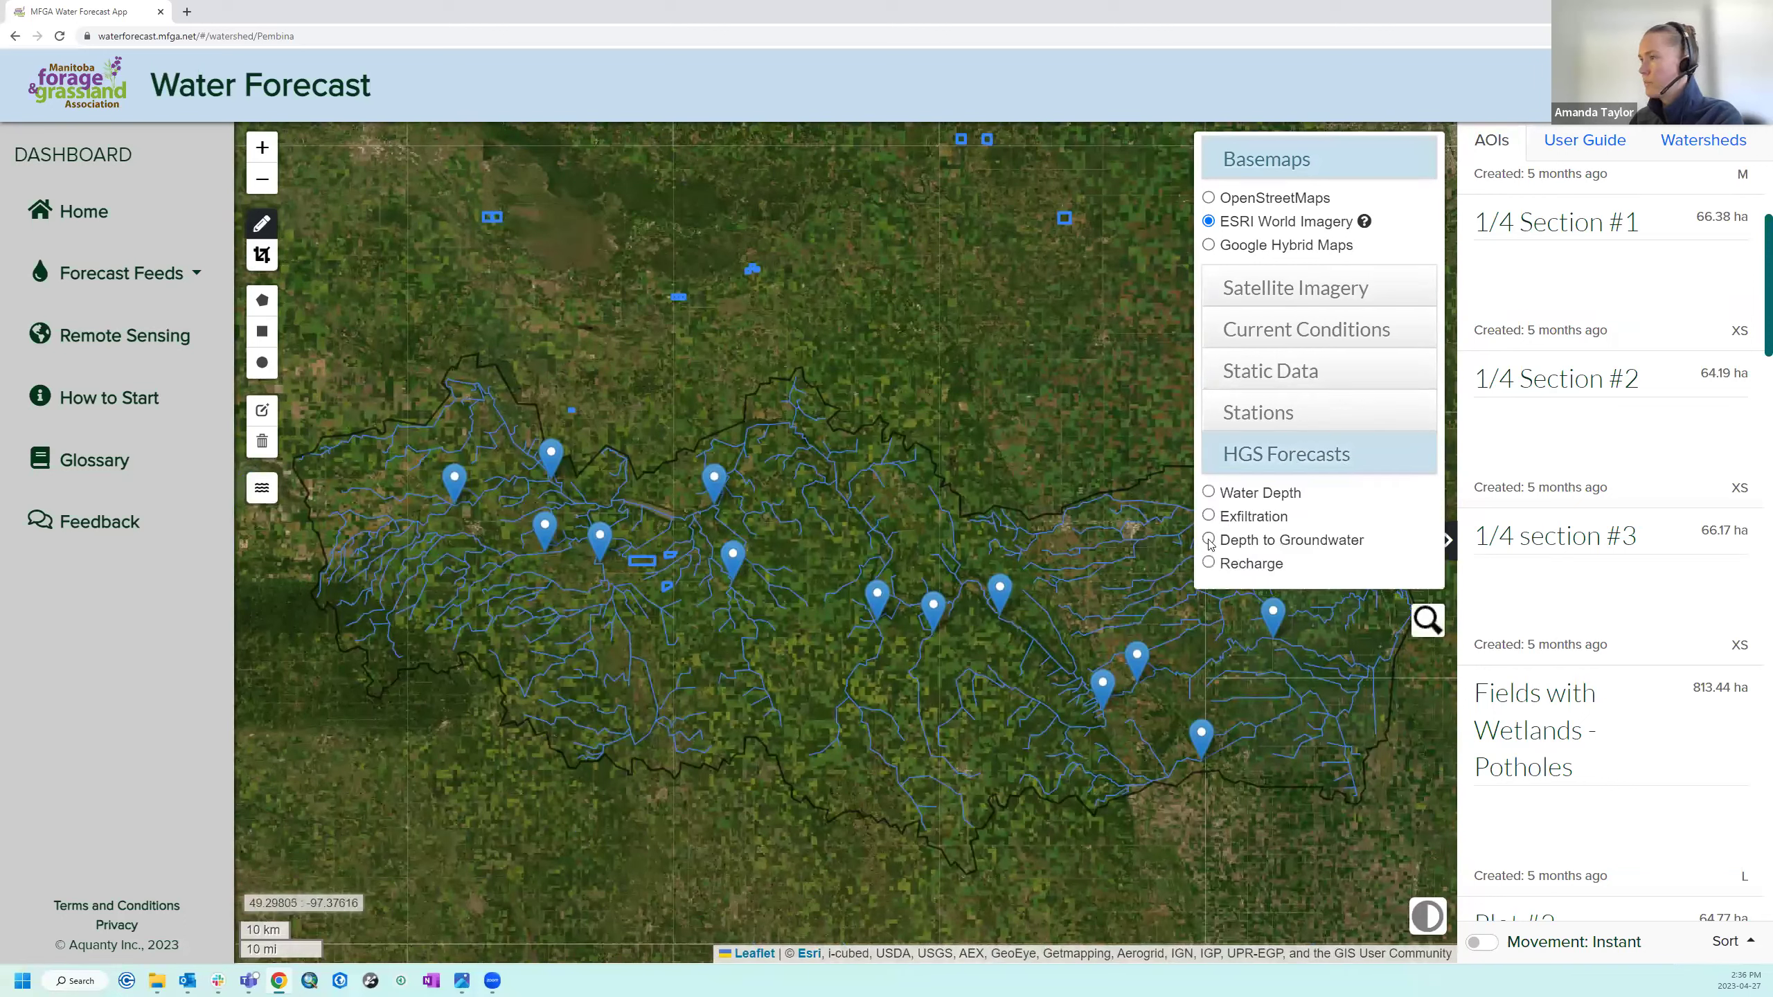
left_click(1345, 465)
left_click(1376, 171)
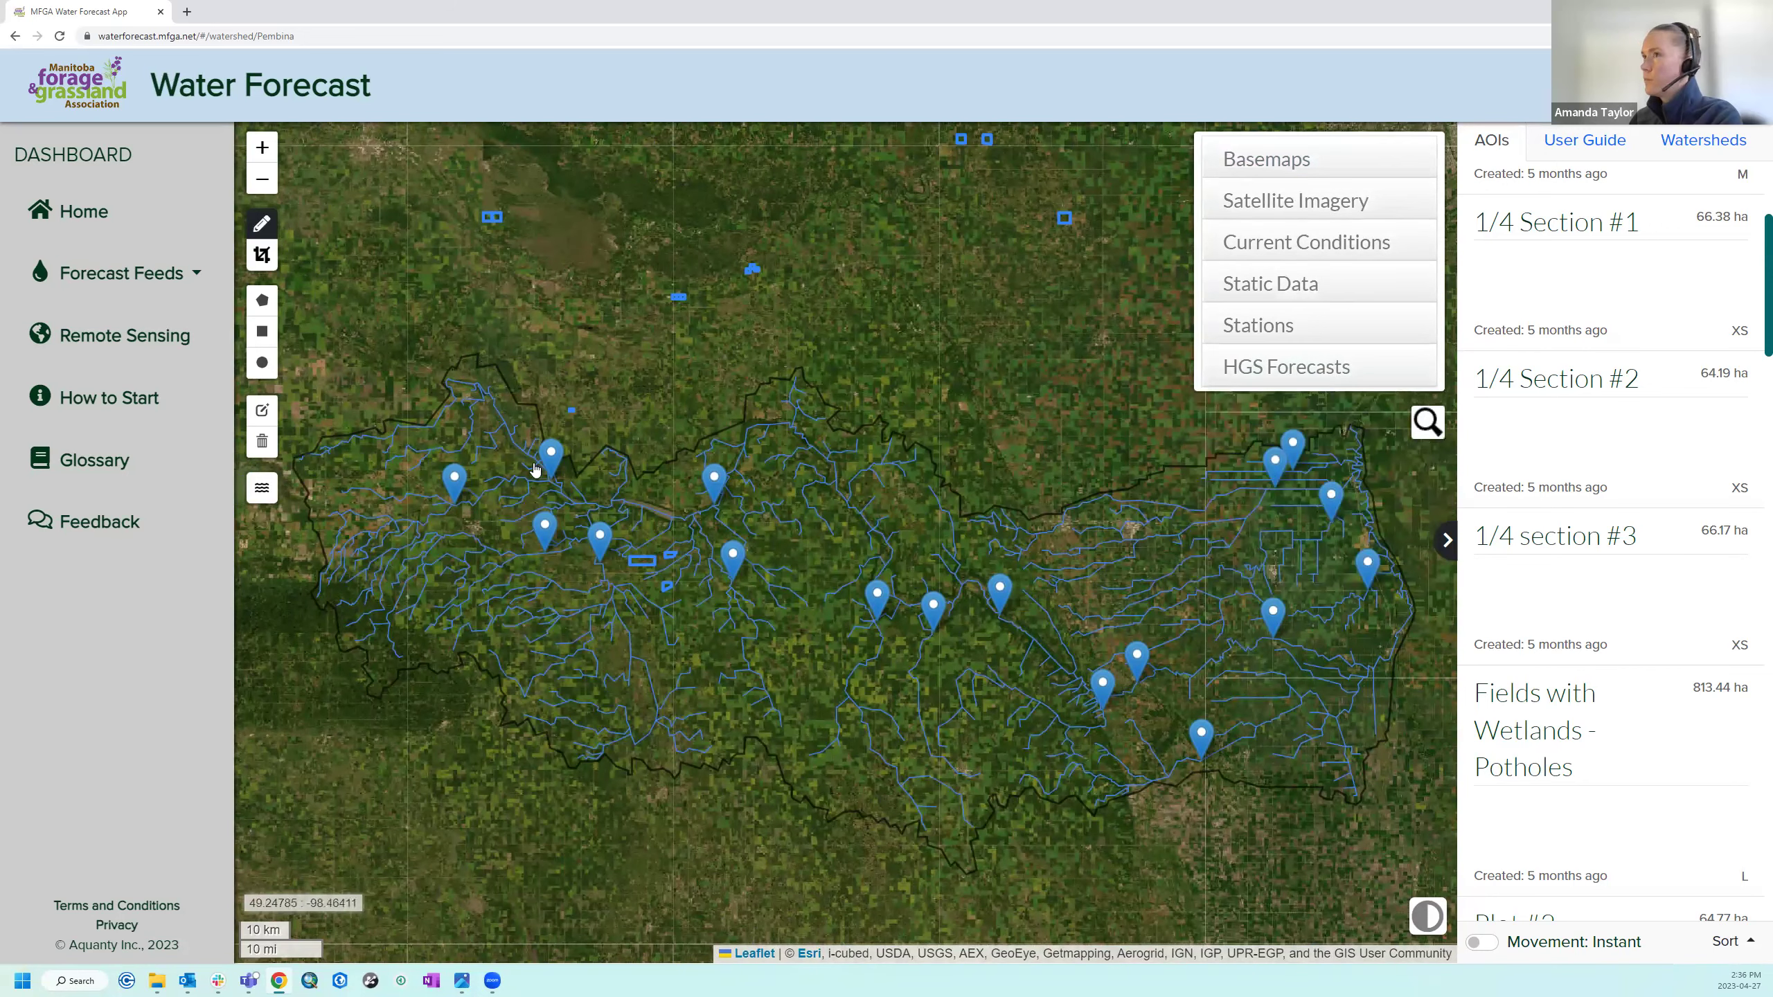
left_click_drag(769, 848, 747, 869)
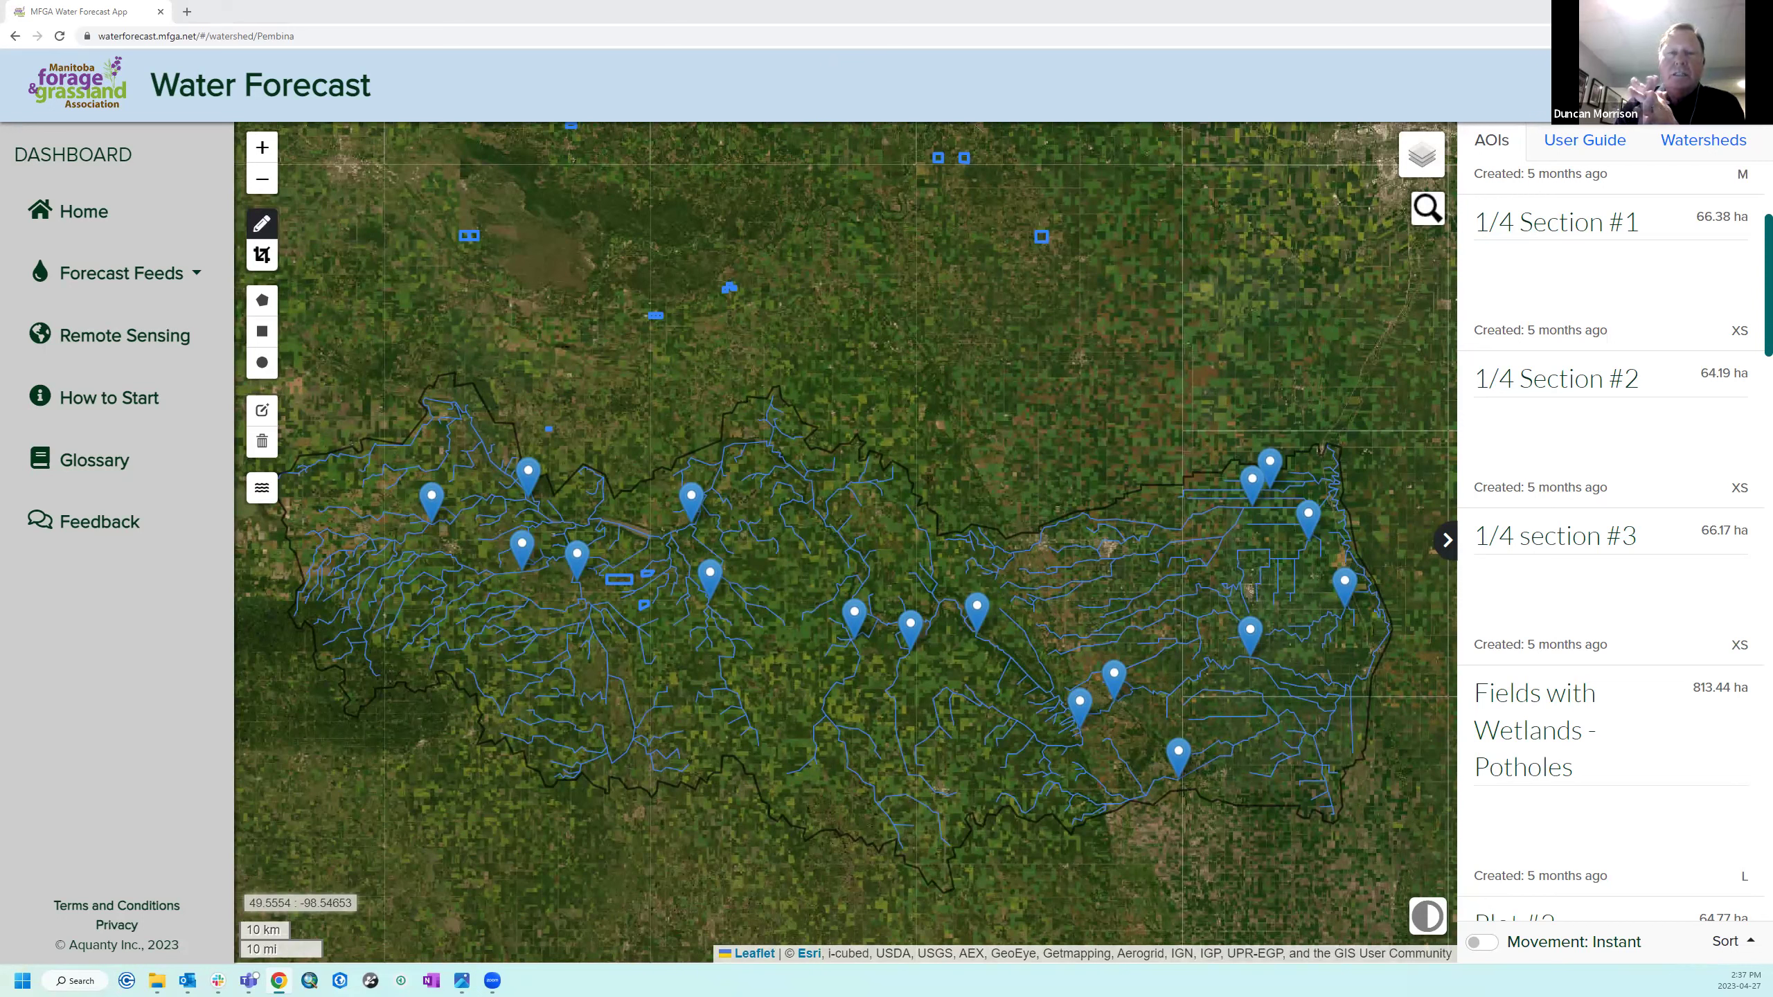
Show the SnoDAS current conditions layer over the Pembina watershed.
mouse_move(1422, 155)
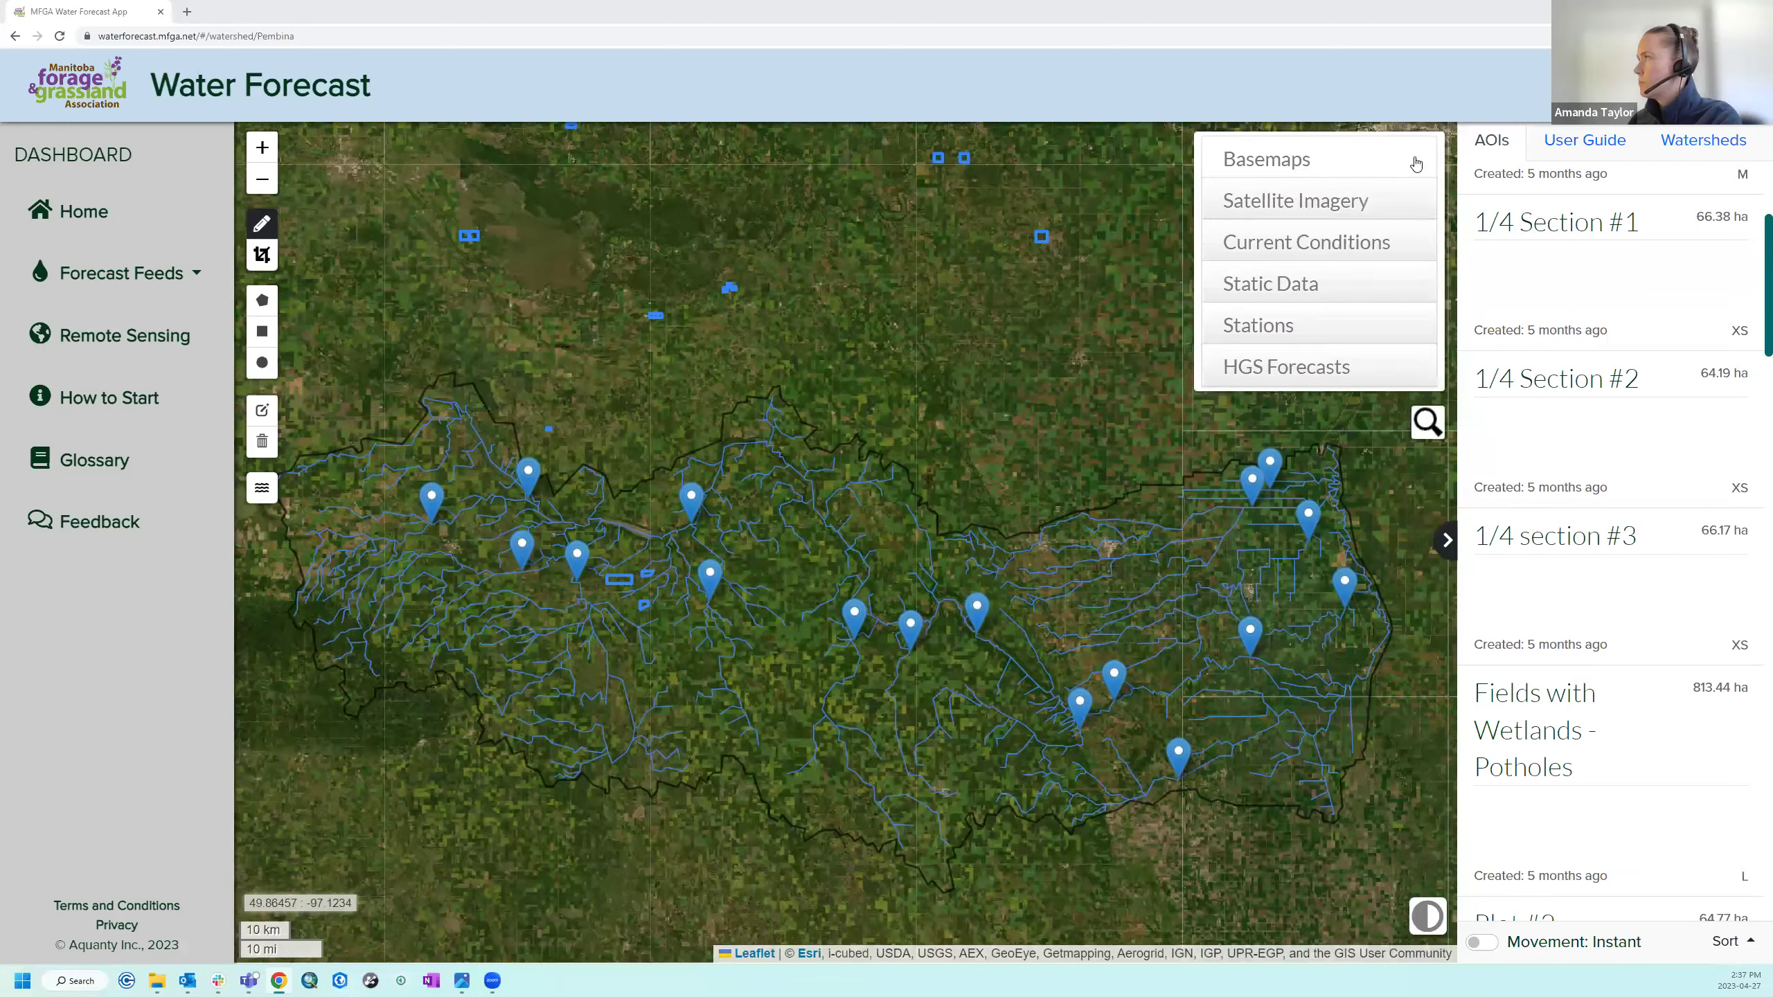
left_click(1326, 293)
left_click(1319, 245)
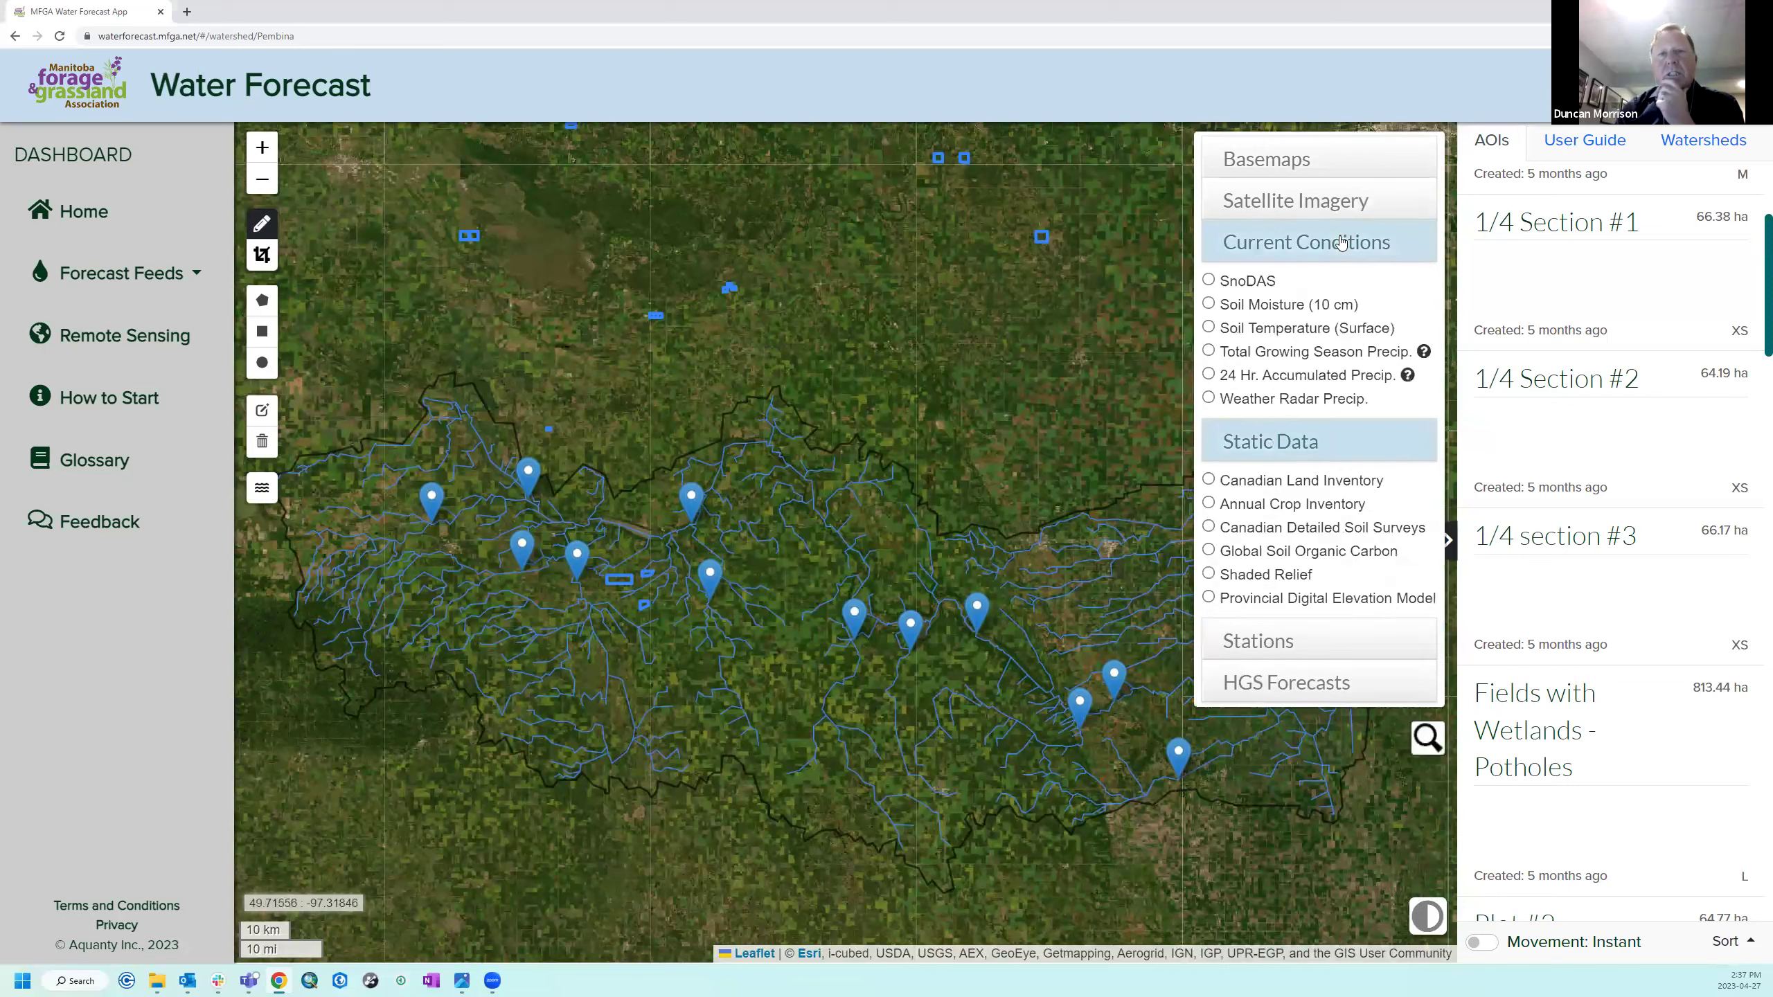
left_click(1227, 285)
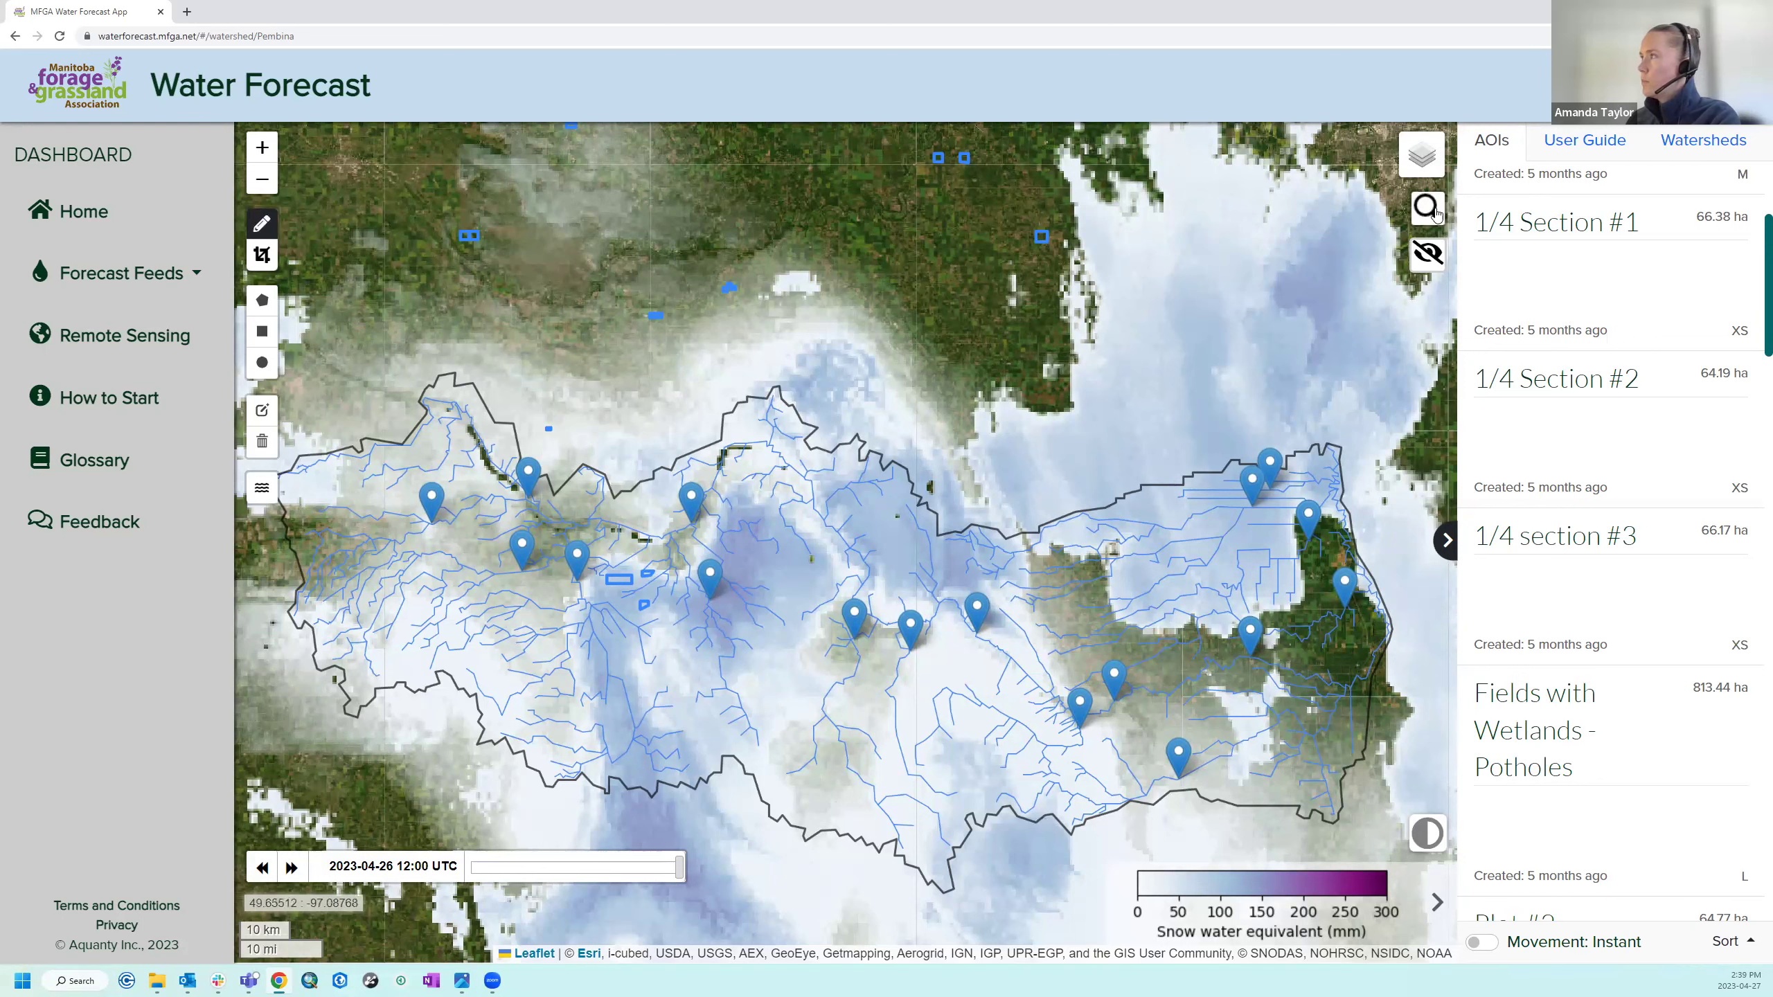
Try to switch the map to the Depth to Groundwater forecast and clear the SnoDAS layer.
mouse_move(1421, 155)
left_click(1314, 639)
left_click(1284, 723)
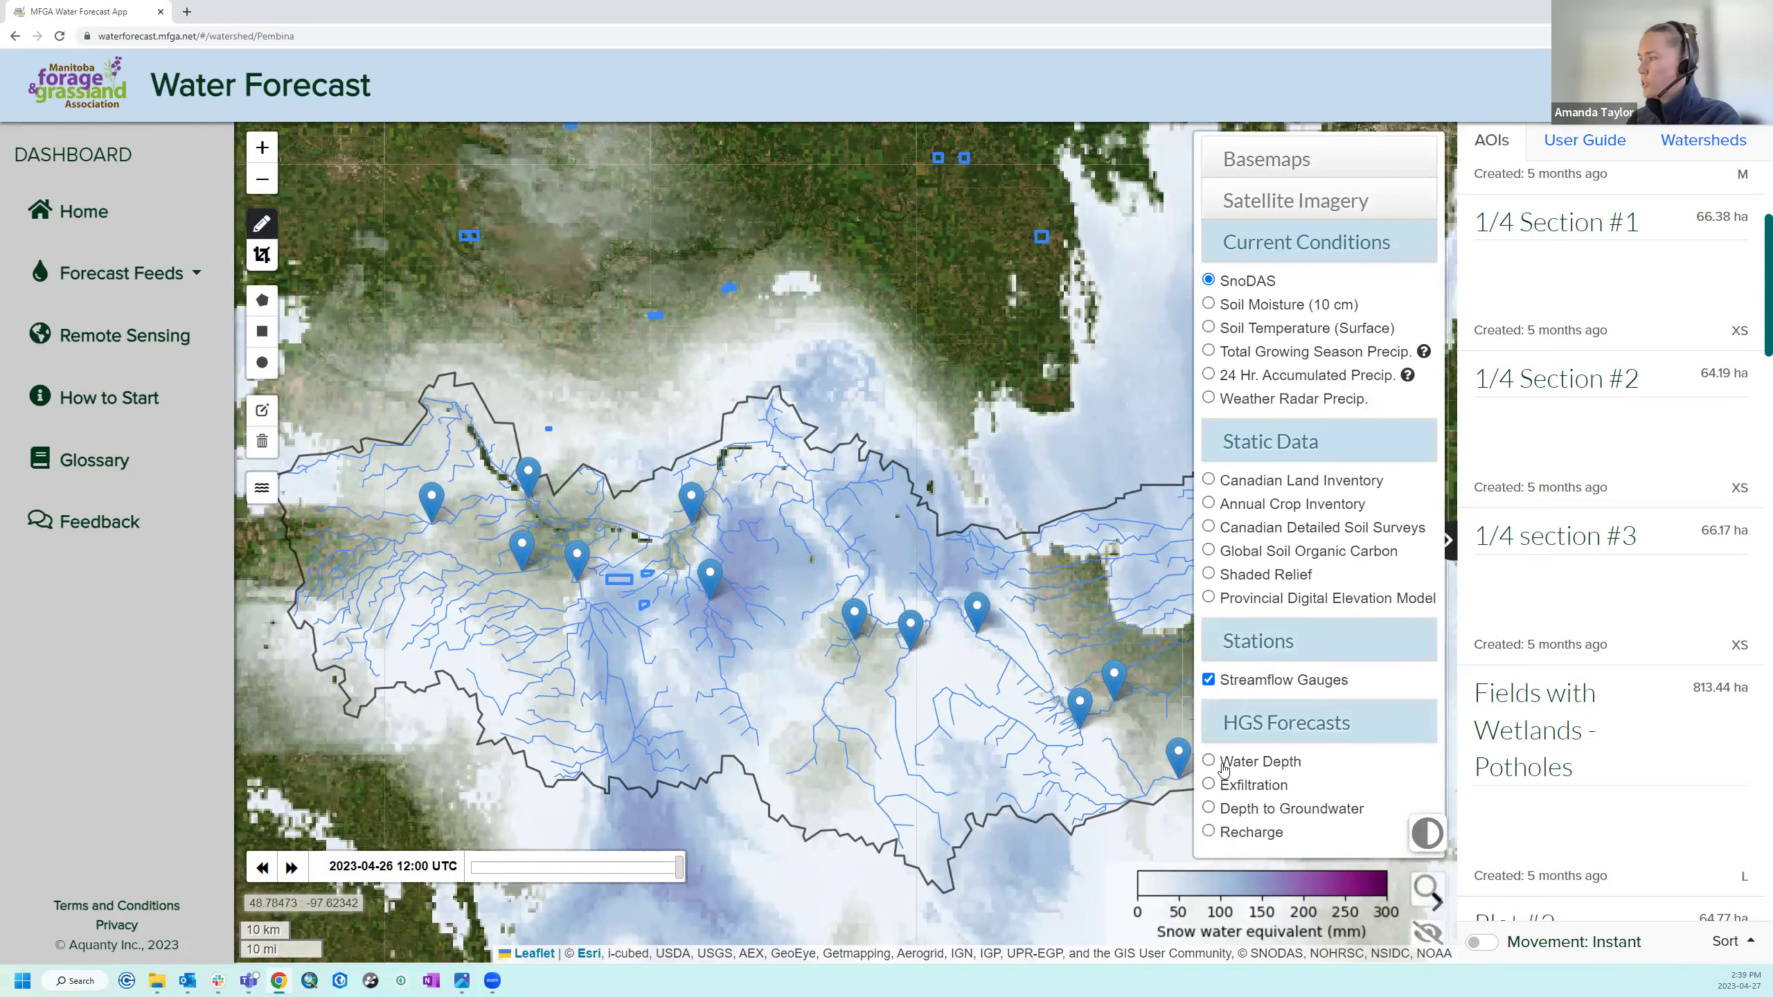
left_click(1264, 809)
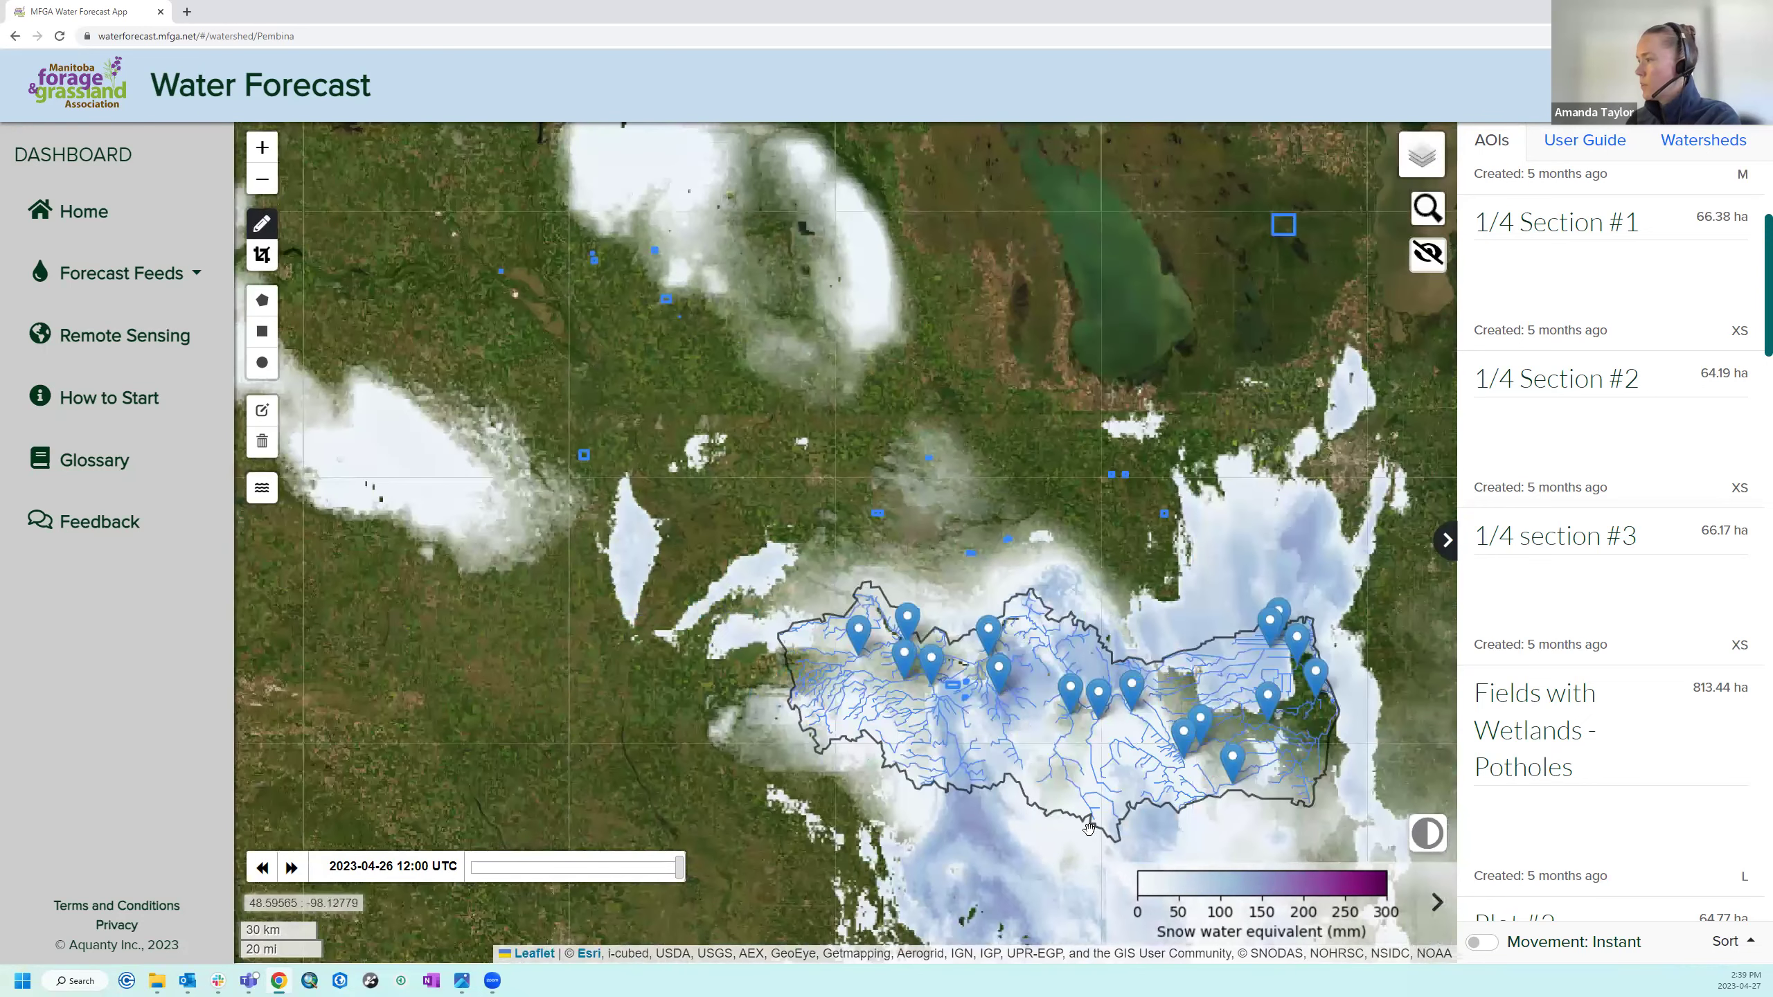
left_click_drag(1060, 836, 816, 800)
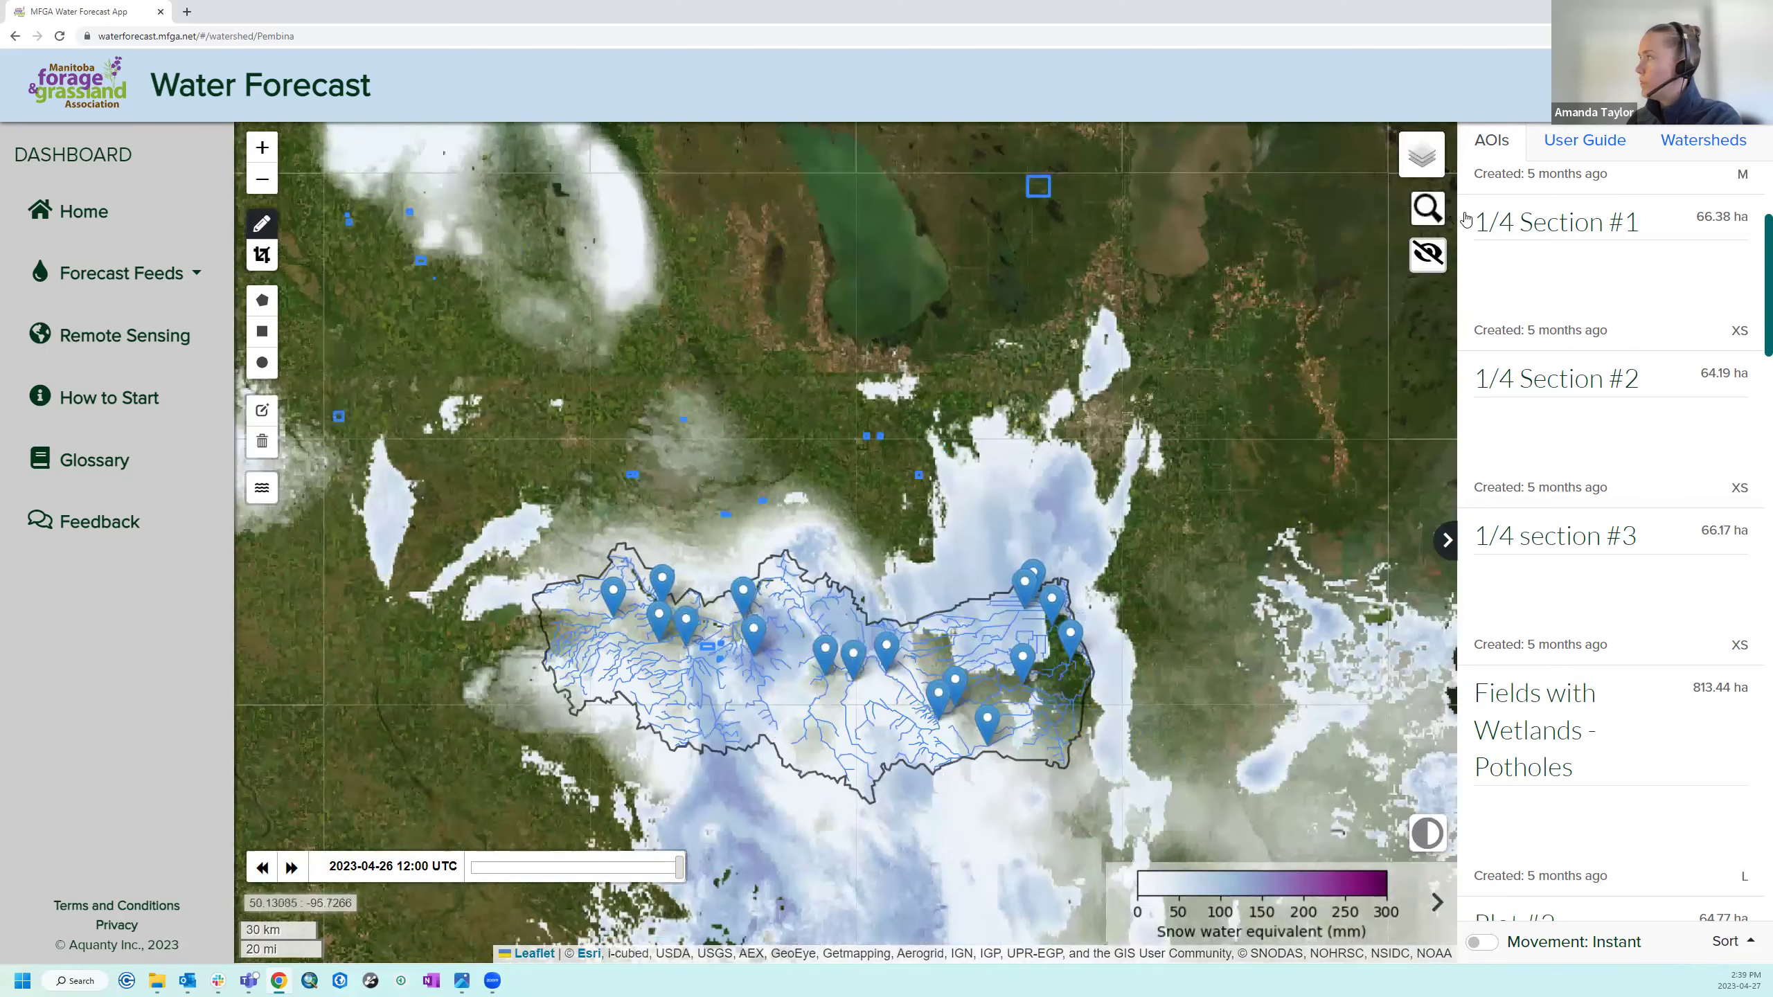
left_click(1427, 255)
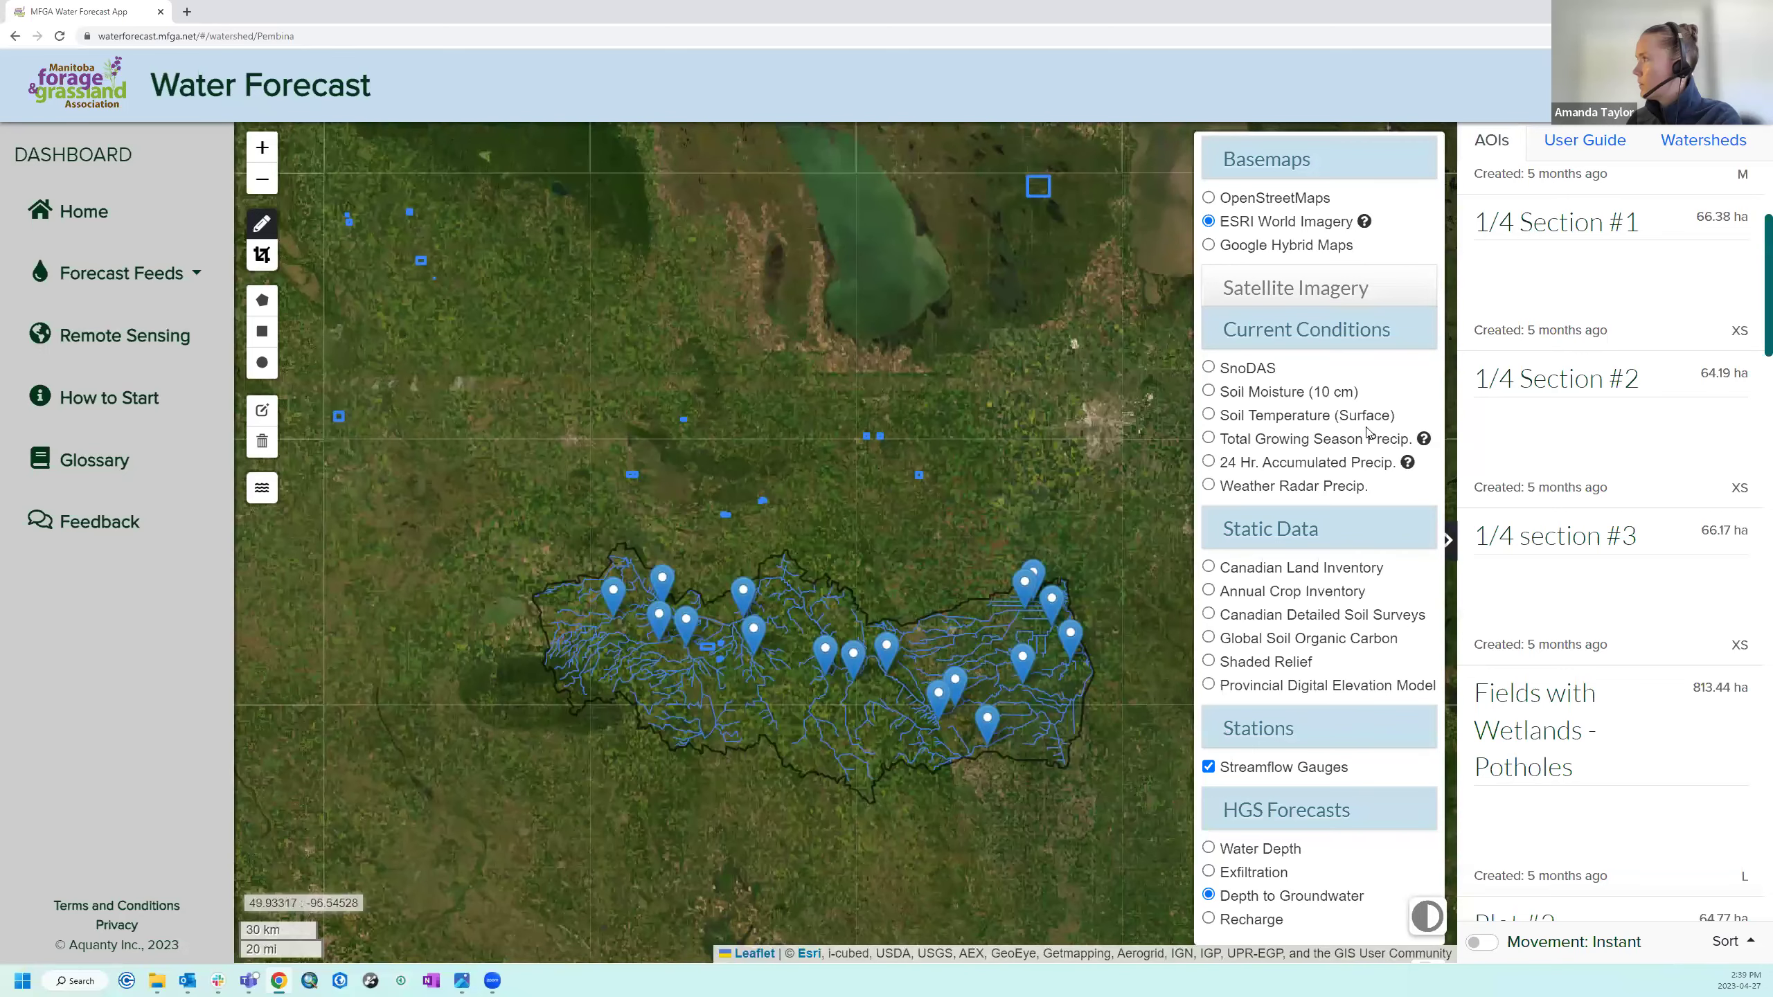
Collapse the HGS Forecasts, Stations, Static Data and Current Conditions layer groups and recentre the map on the watershed.
scroll(1243, 855, "down", 2)
left_click(1309, 816)
left_click(1316, 728)
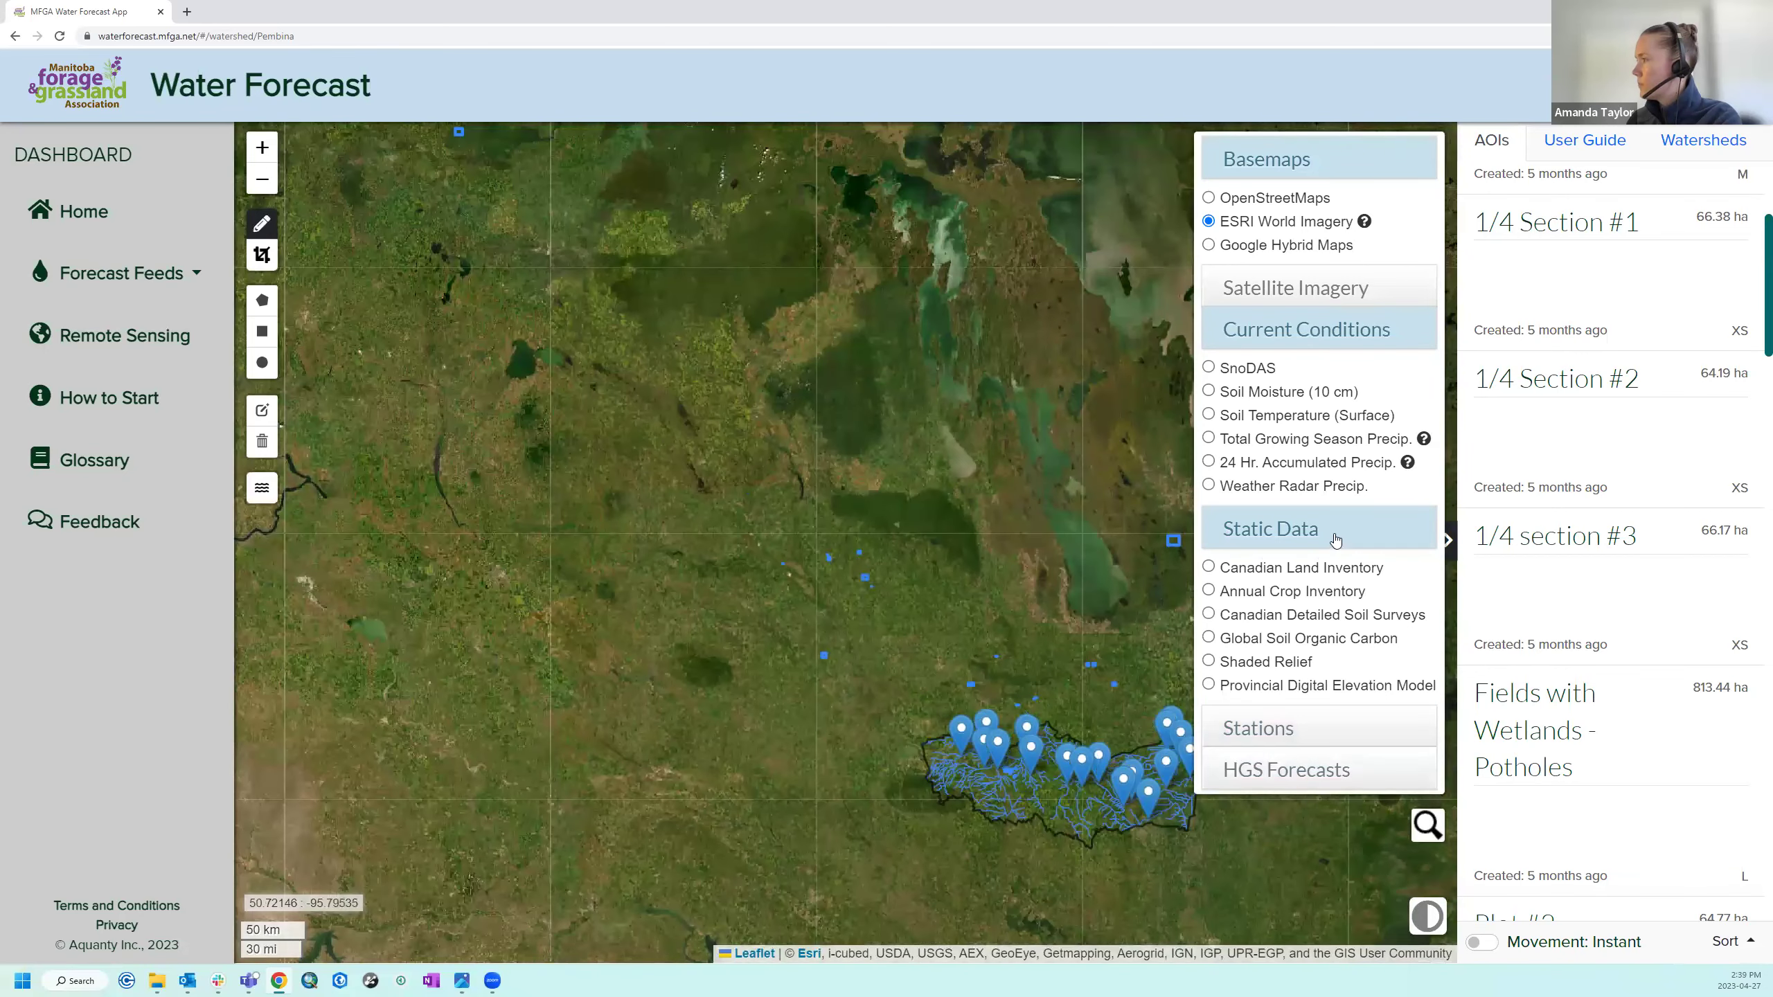
left_click(1334, 539)
left_click(1363, 323)
left_click_drag(1282, 794, 1111, 637)
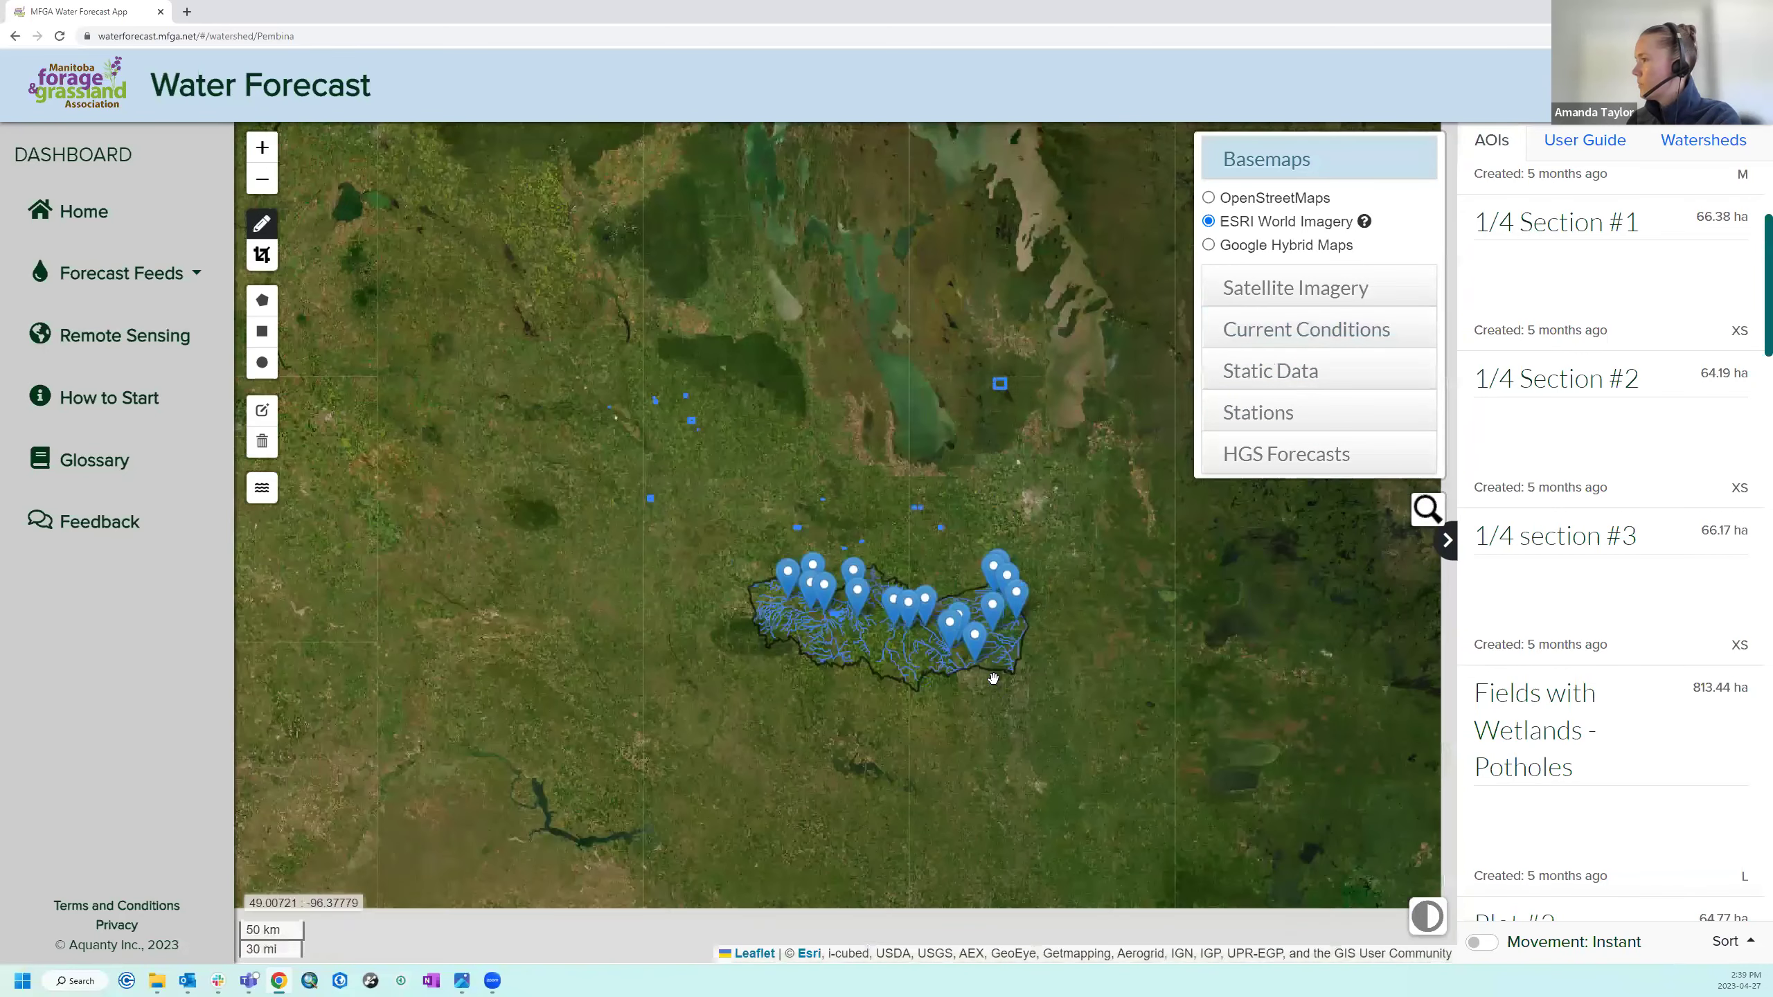
scroll(993, 677, "up", 1)
left_click_drag(1127, 717, 1049, 761)
Try to show the Water Depth layer from the HGS Forecasts for the Pembina watershed.
mouse_move(1421, 151)
left_click(1305, 455)
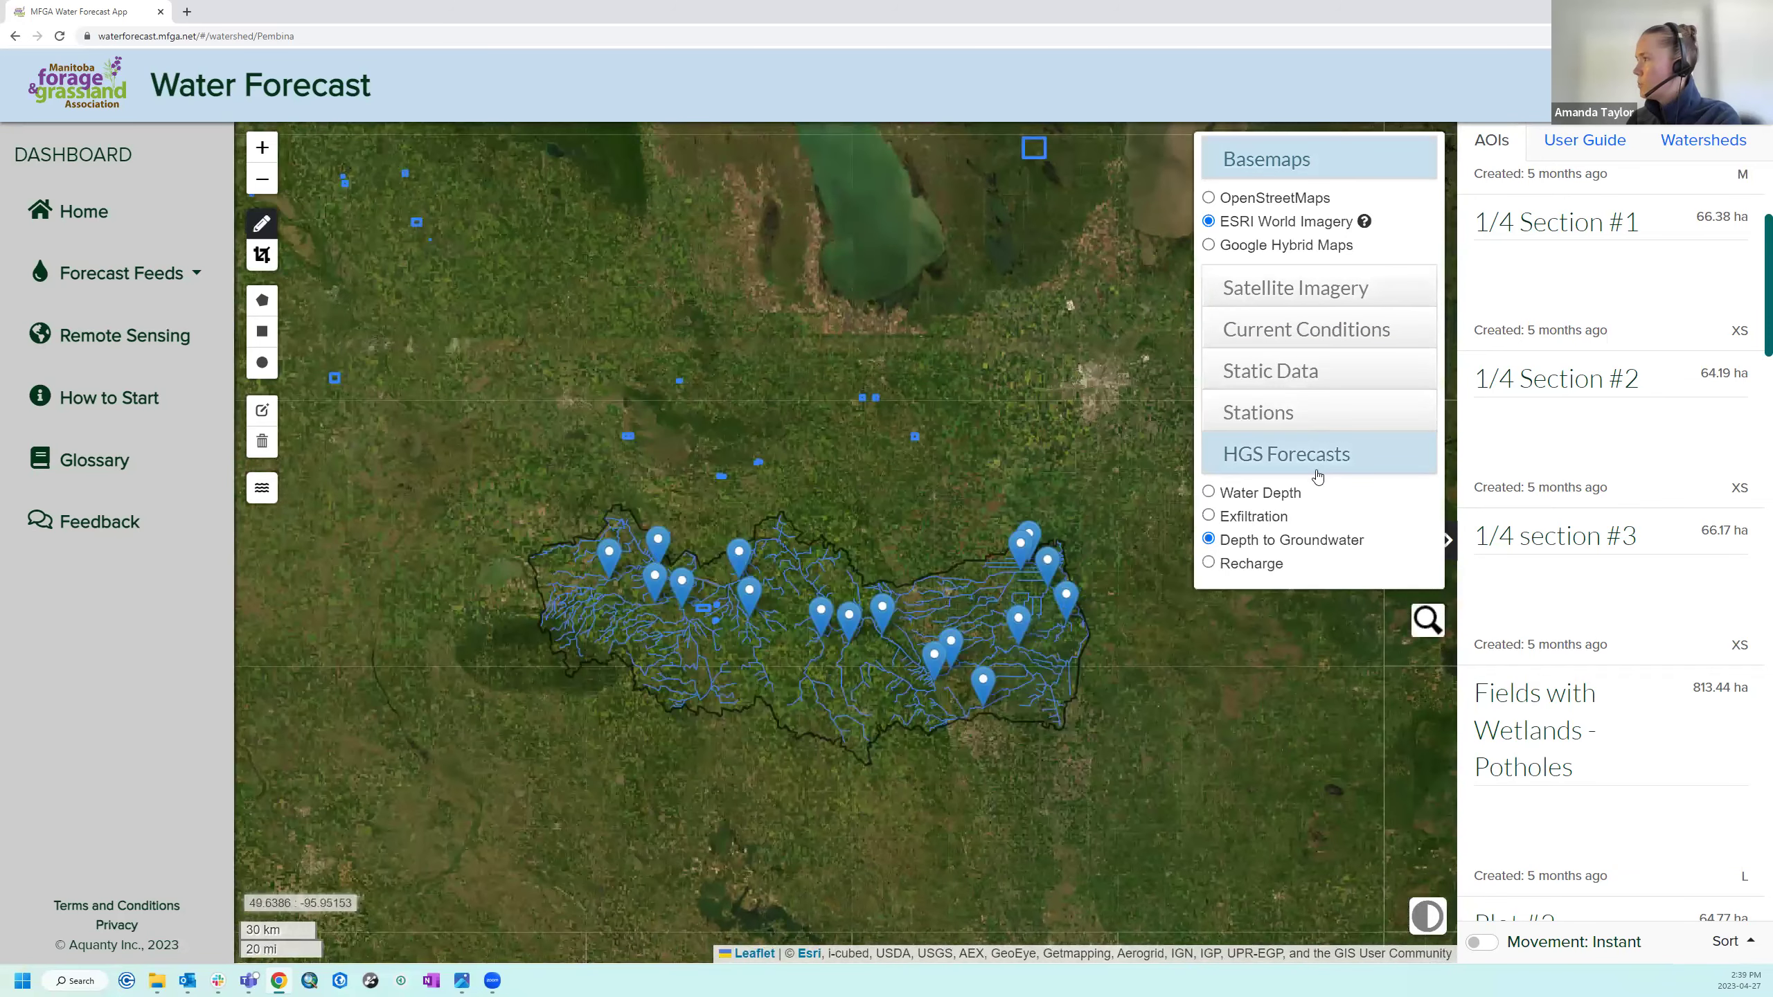
left_click(1278, 414)
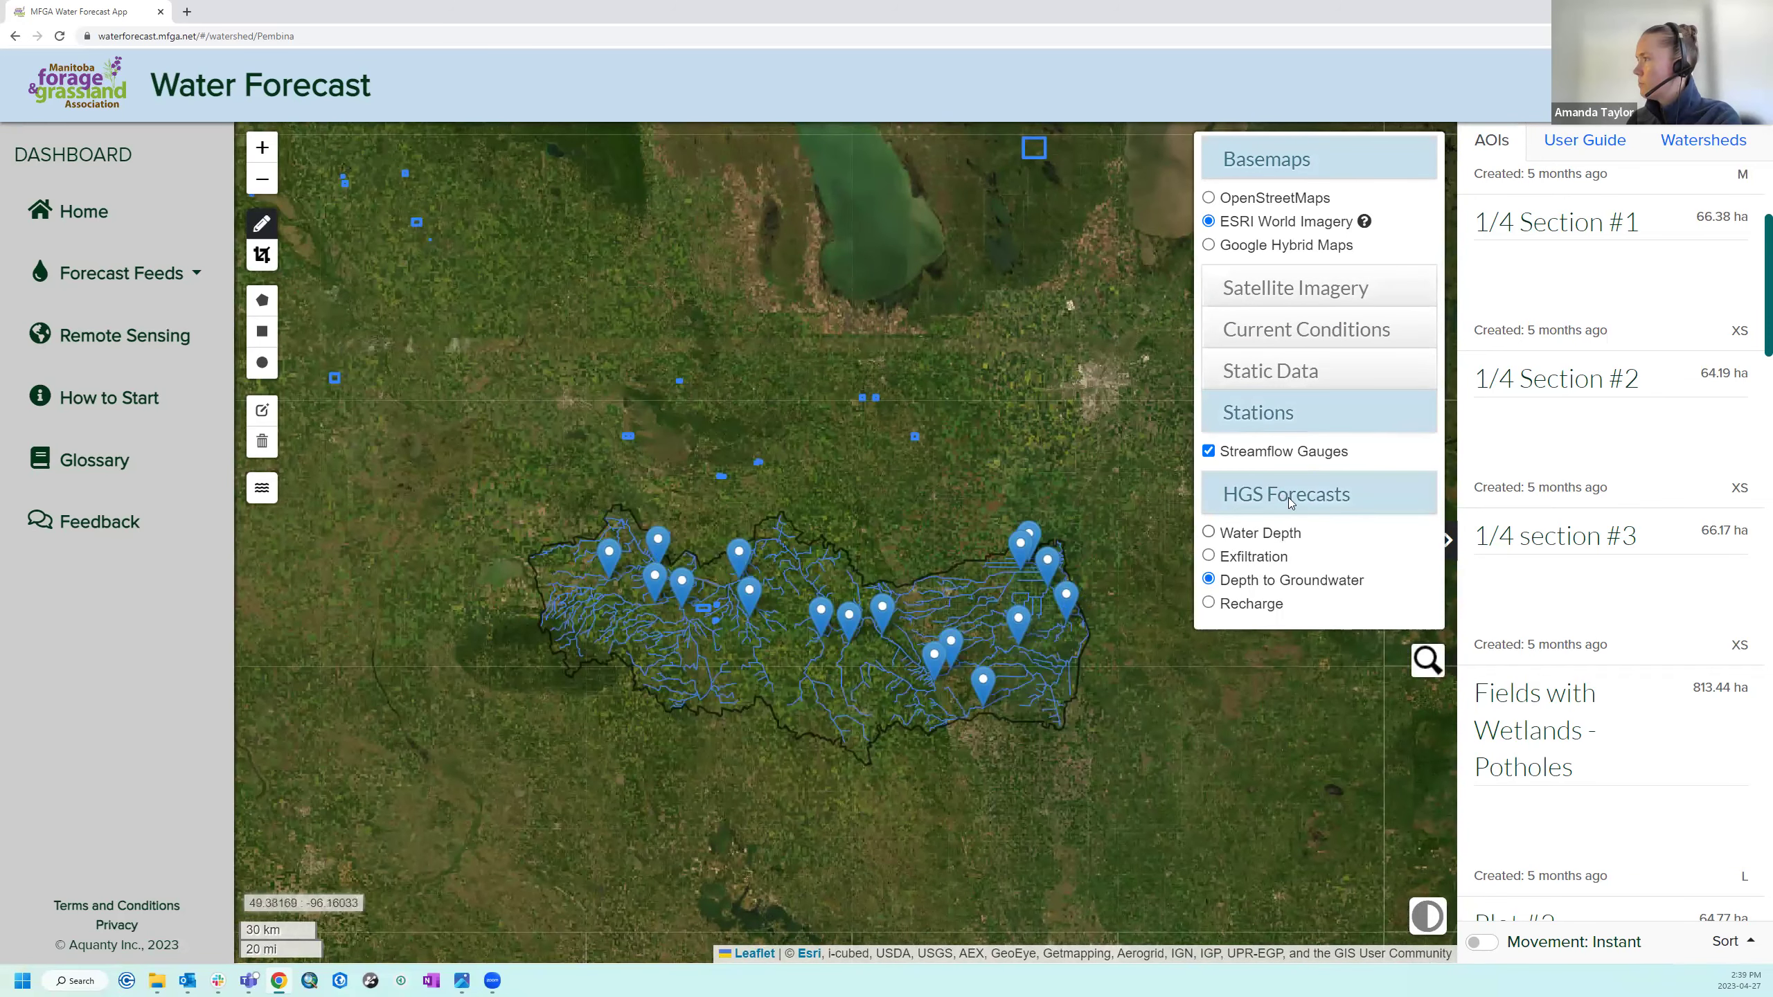
left_click(1316, 387)
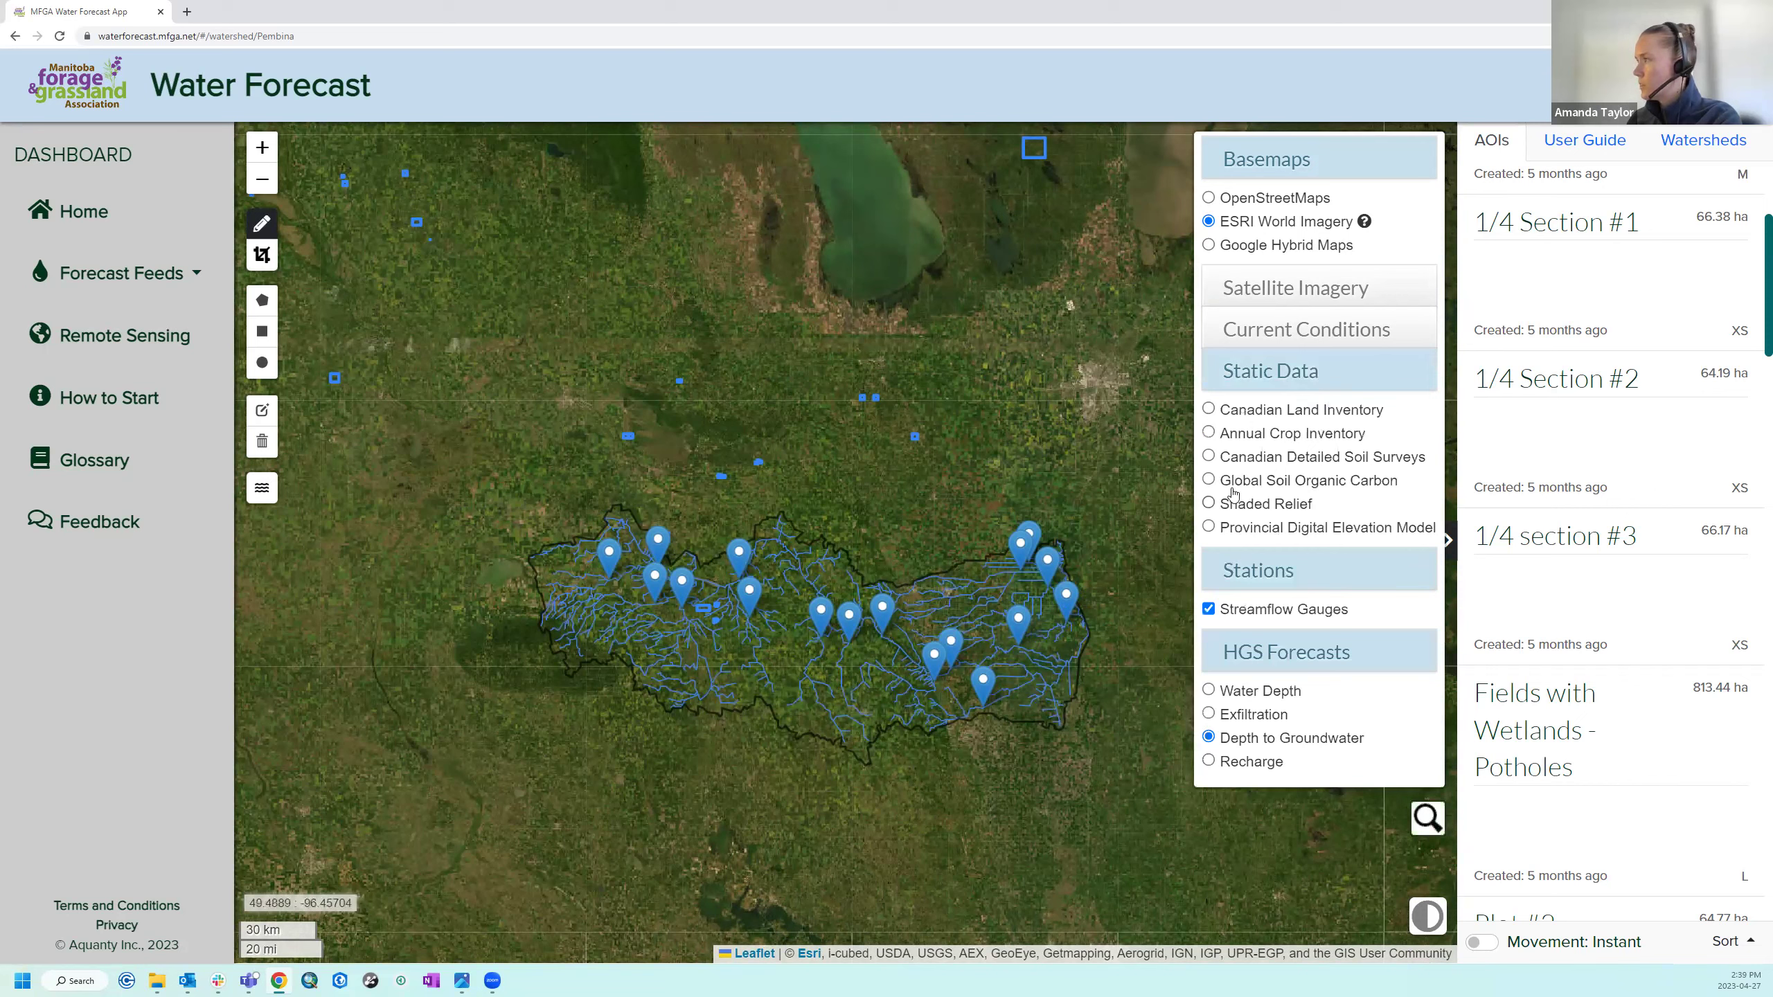
left_click(1218, 693)
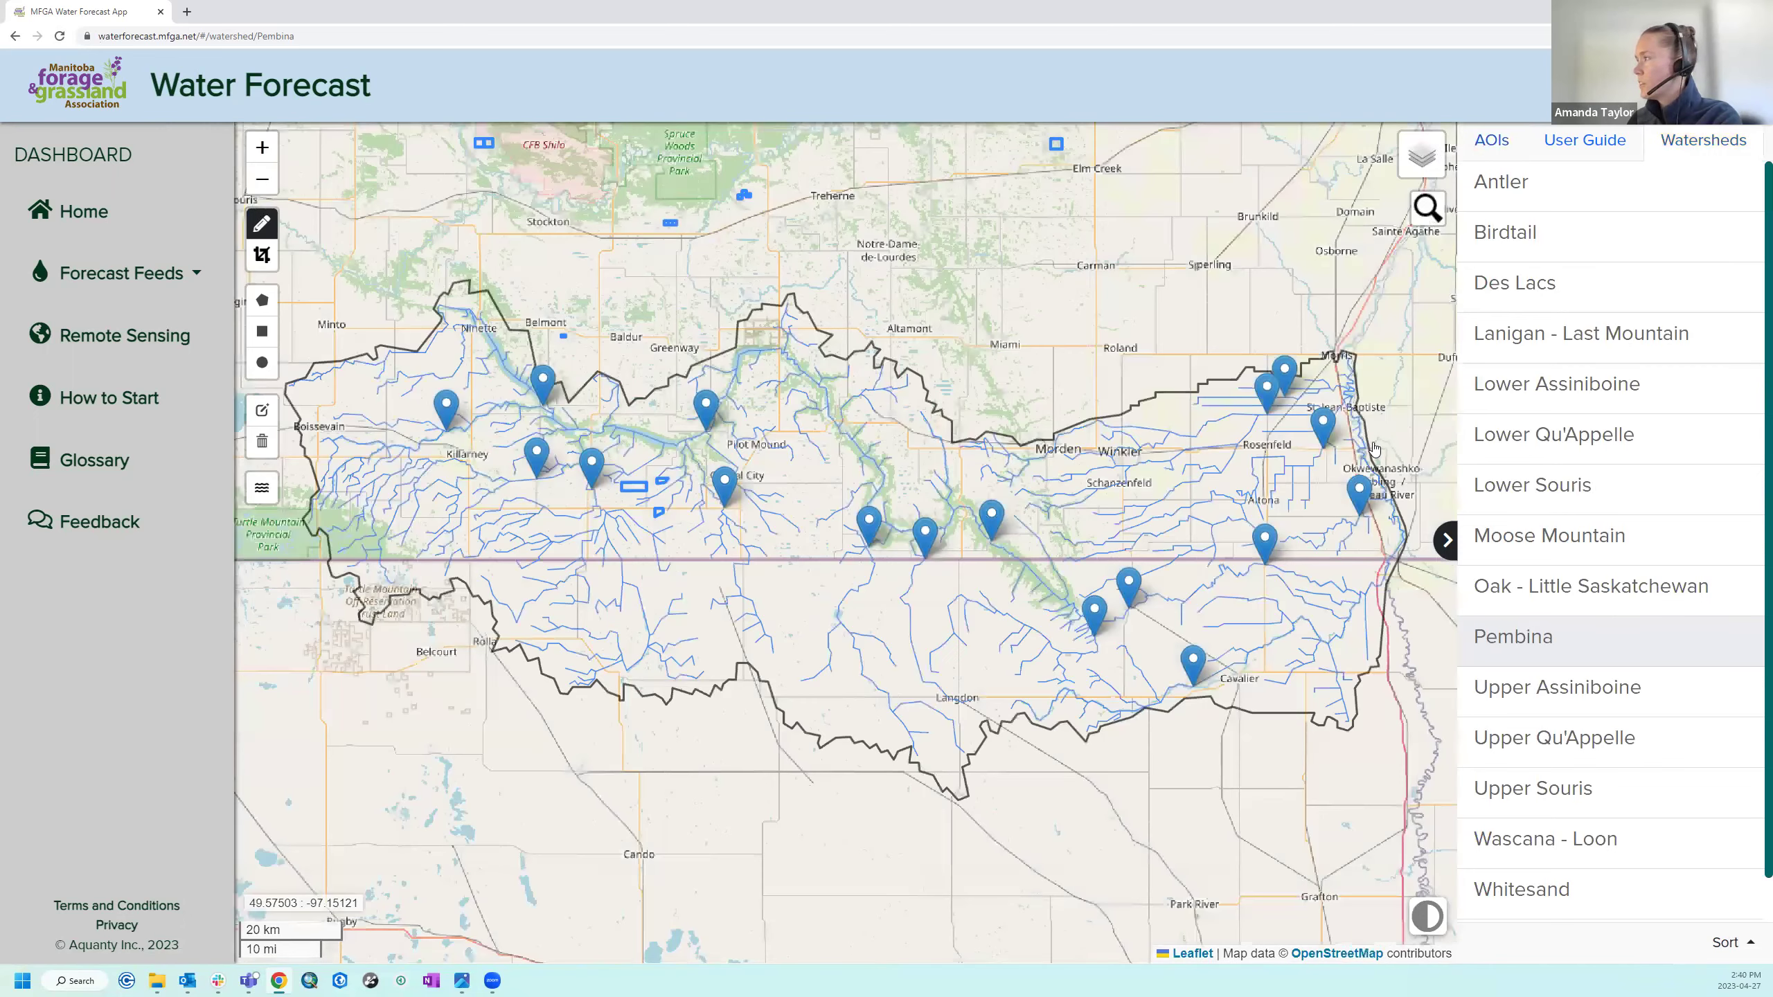
Show the Depth to Groundwater layer from the HGS Forecasts over the OpenStreetMaps base of the Pembina watershed.
mouse_move(1421, 155)
left_click(1348, 413)
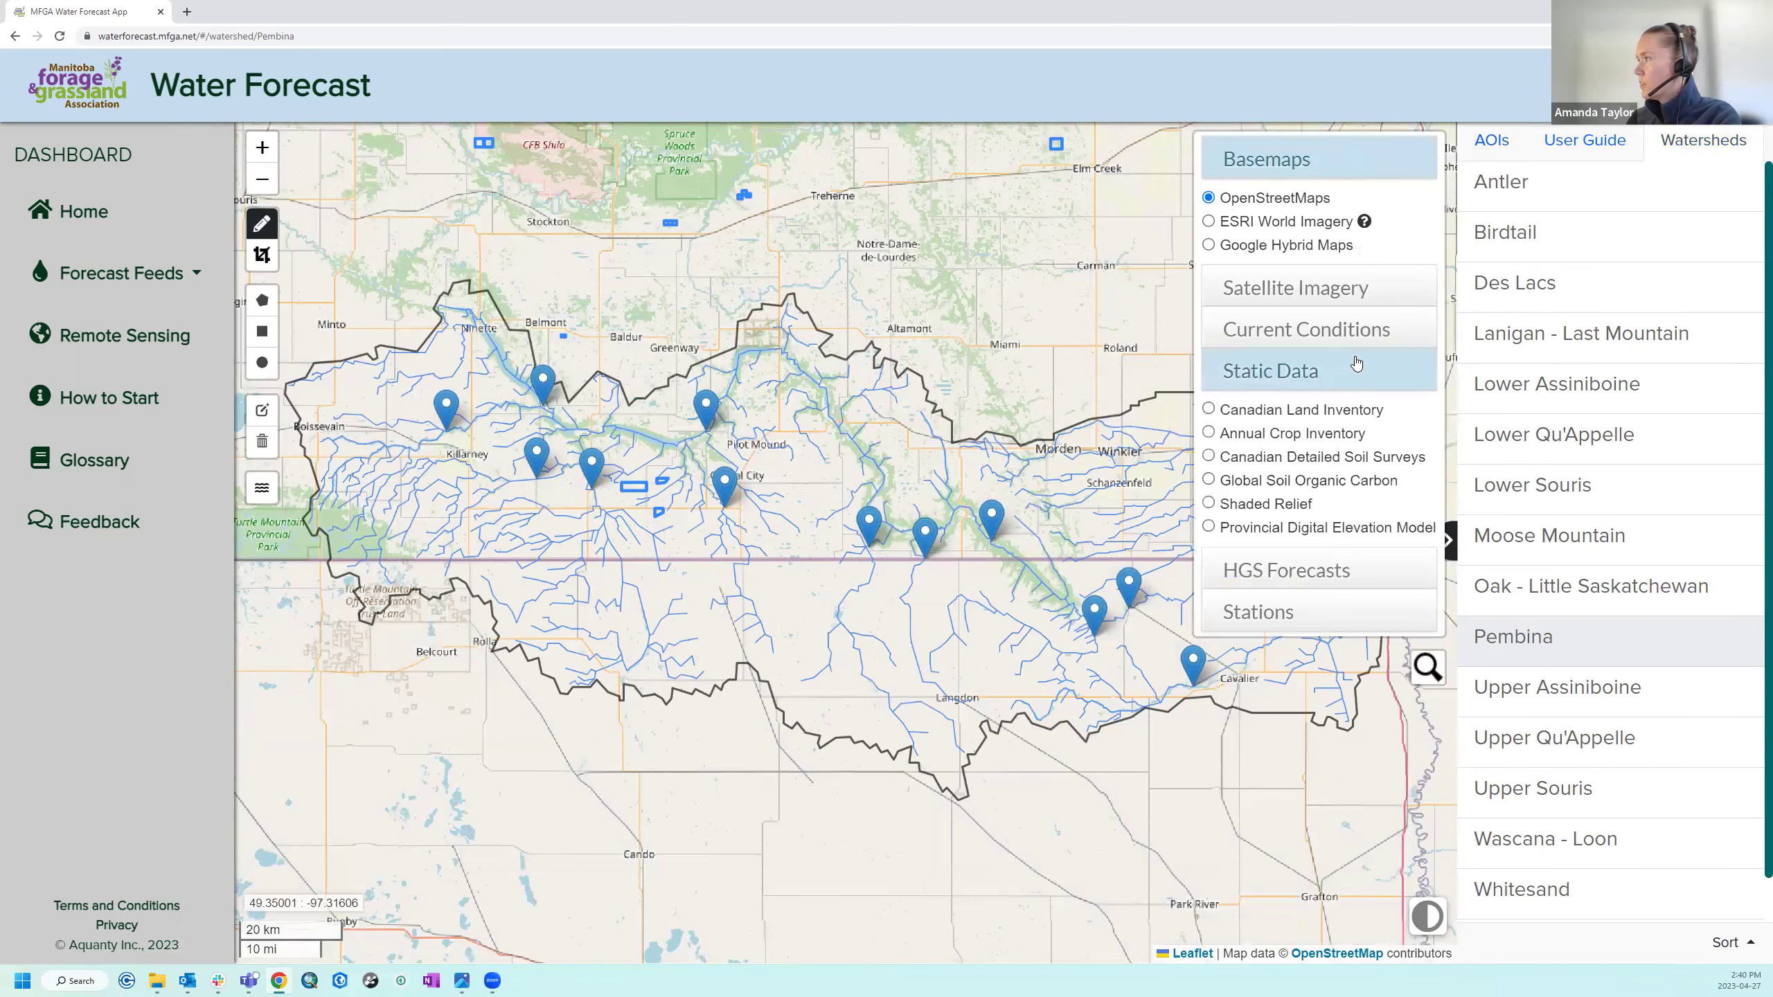
left_click(1293, 588)
left_click(1210, 609)
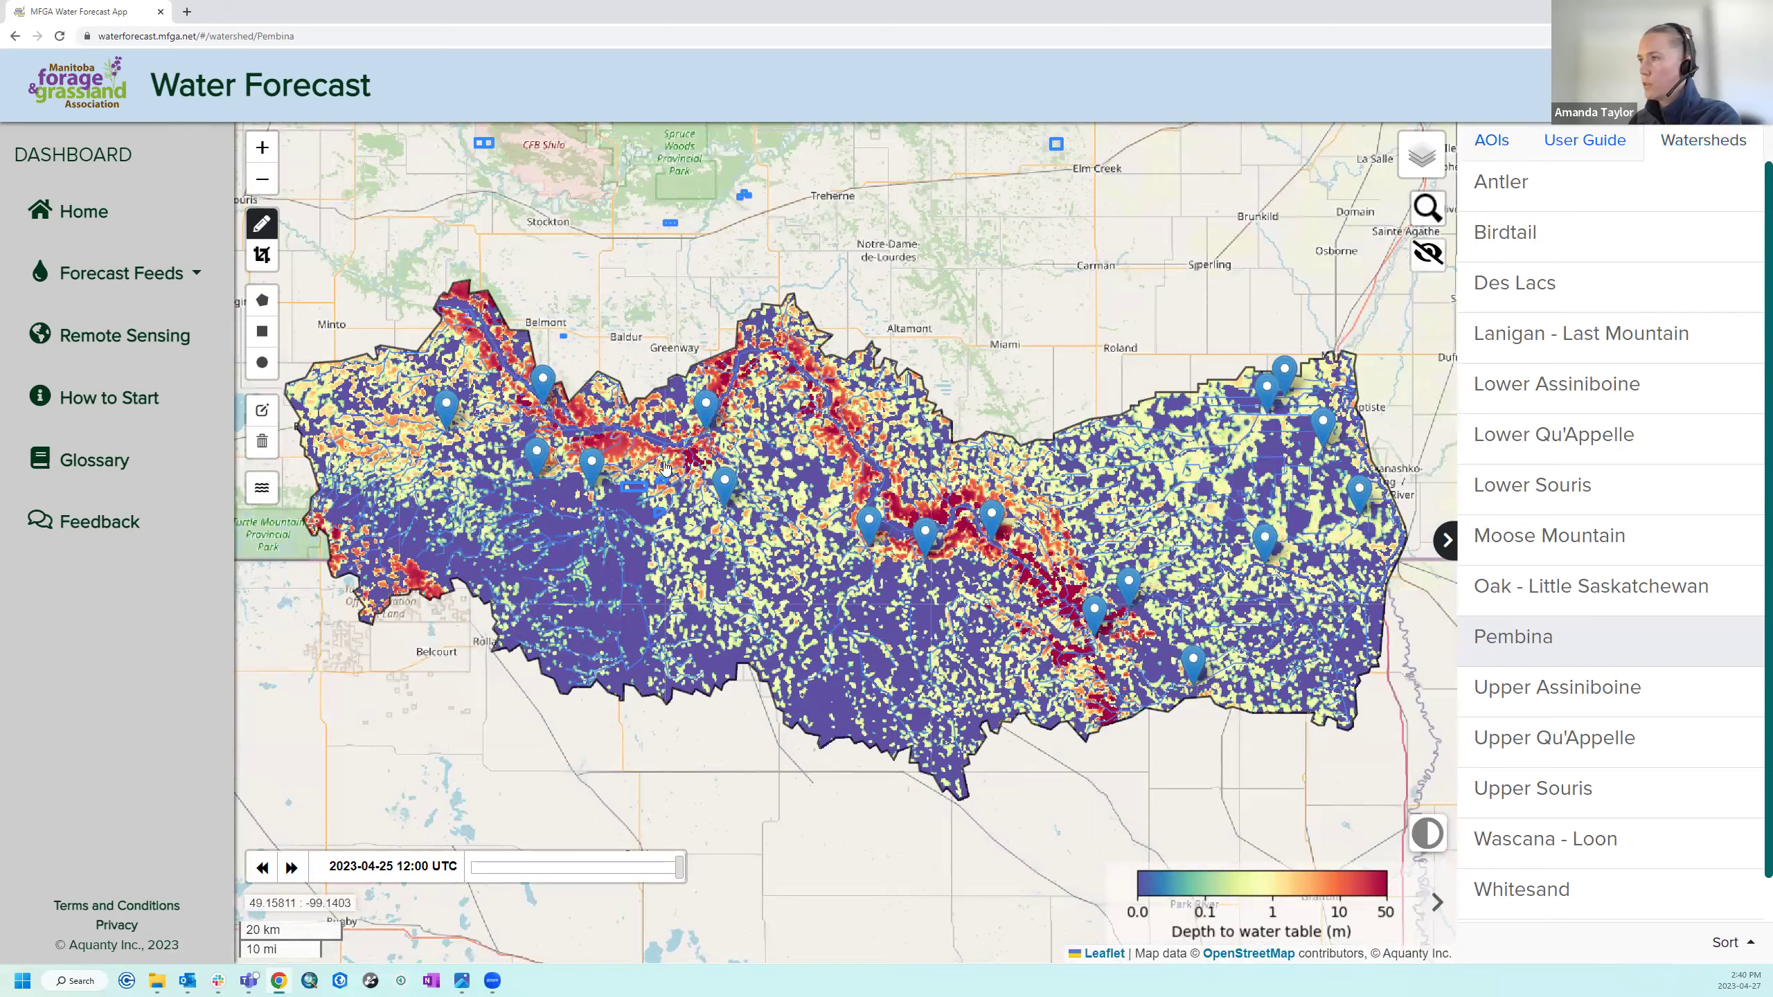
Examine the Depth to Groundwater forecast up close along the river valley south of Baldur and across the whole watershed.
scroll(656, 458, "up", 1)
scroll(656, 458, "up", 5)
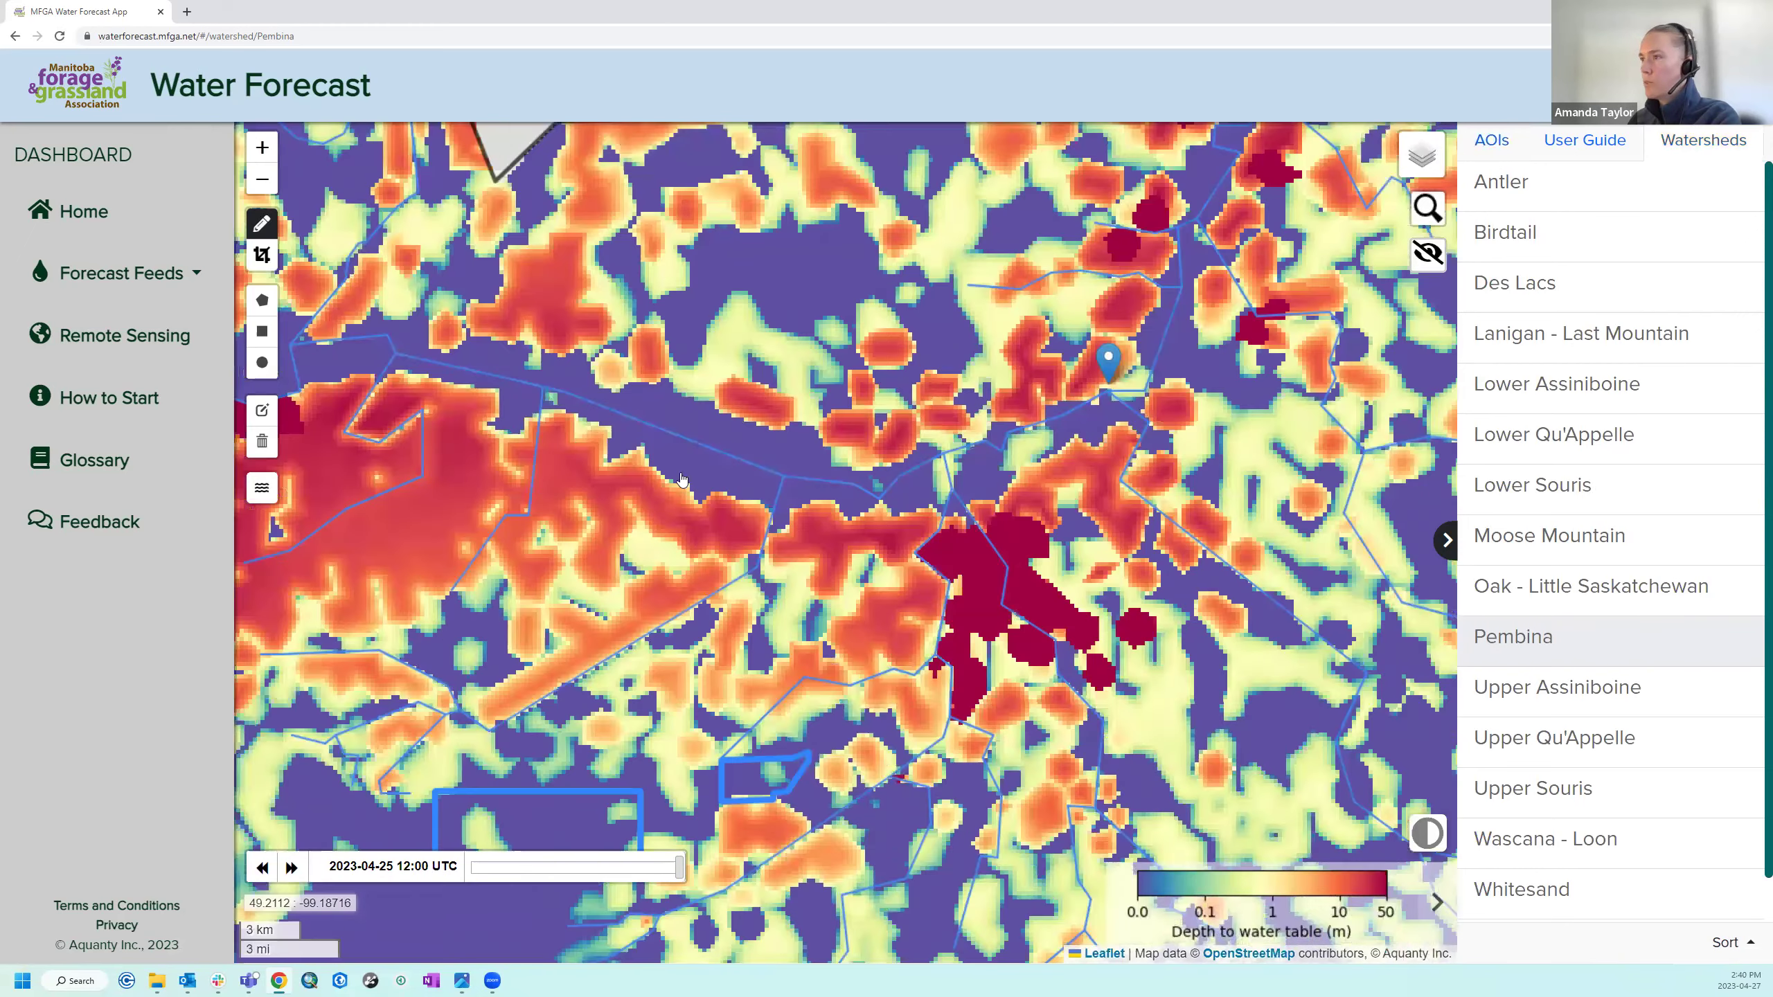
left_click_drag(574, 579, 558, 578)
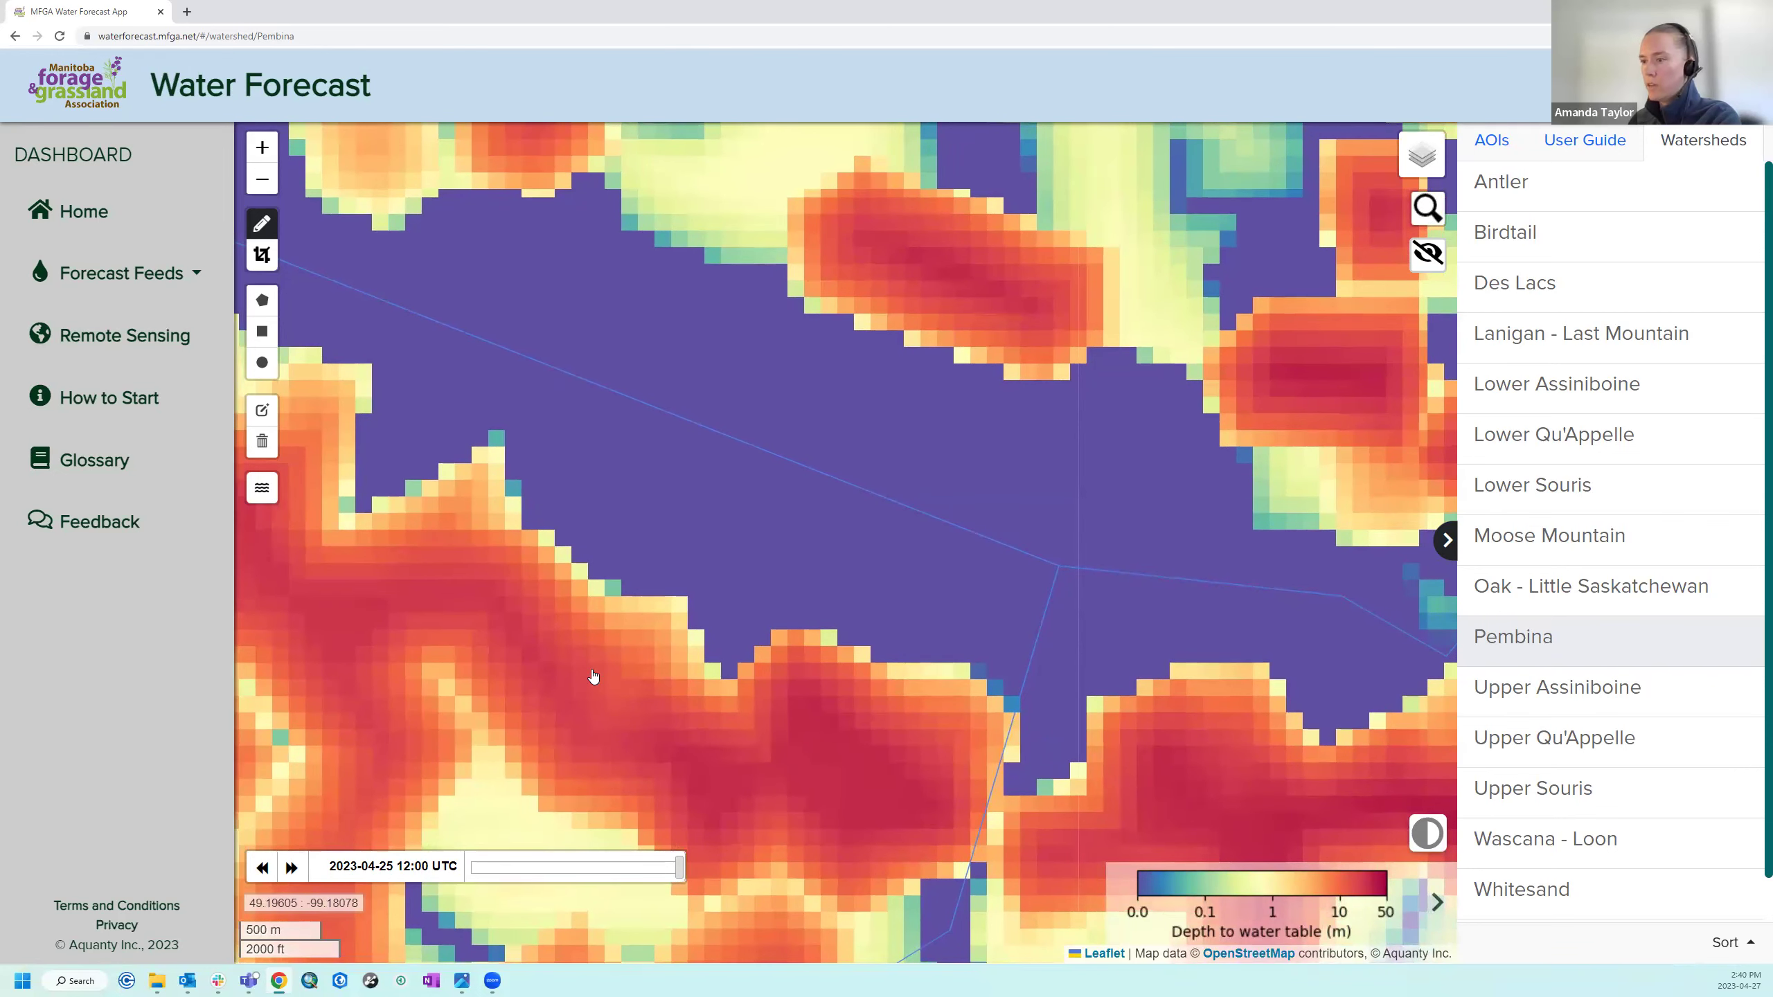
scroll(592, 673, "down", 1)
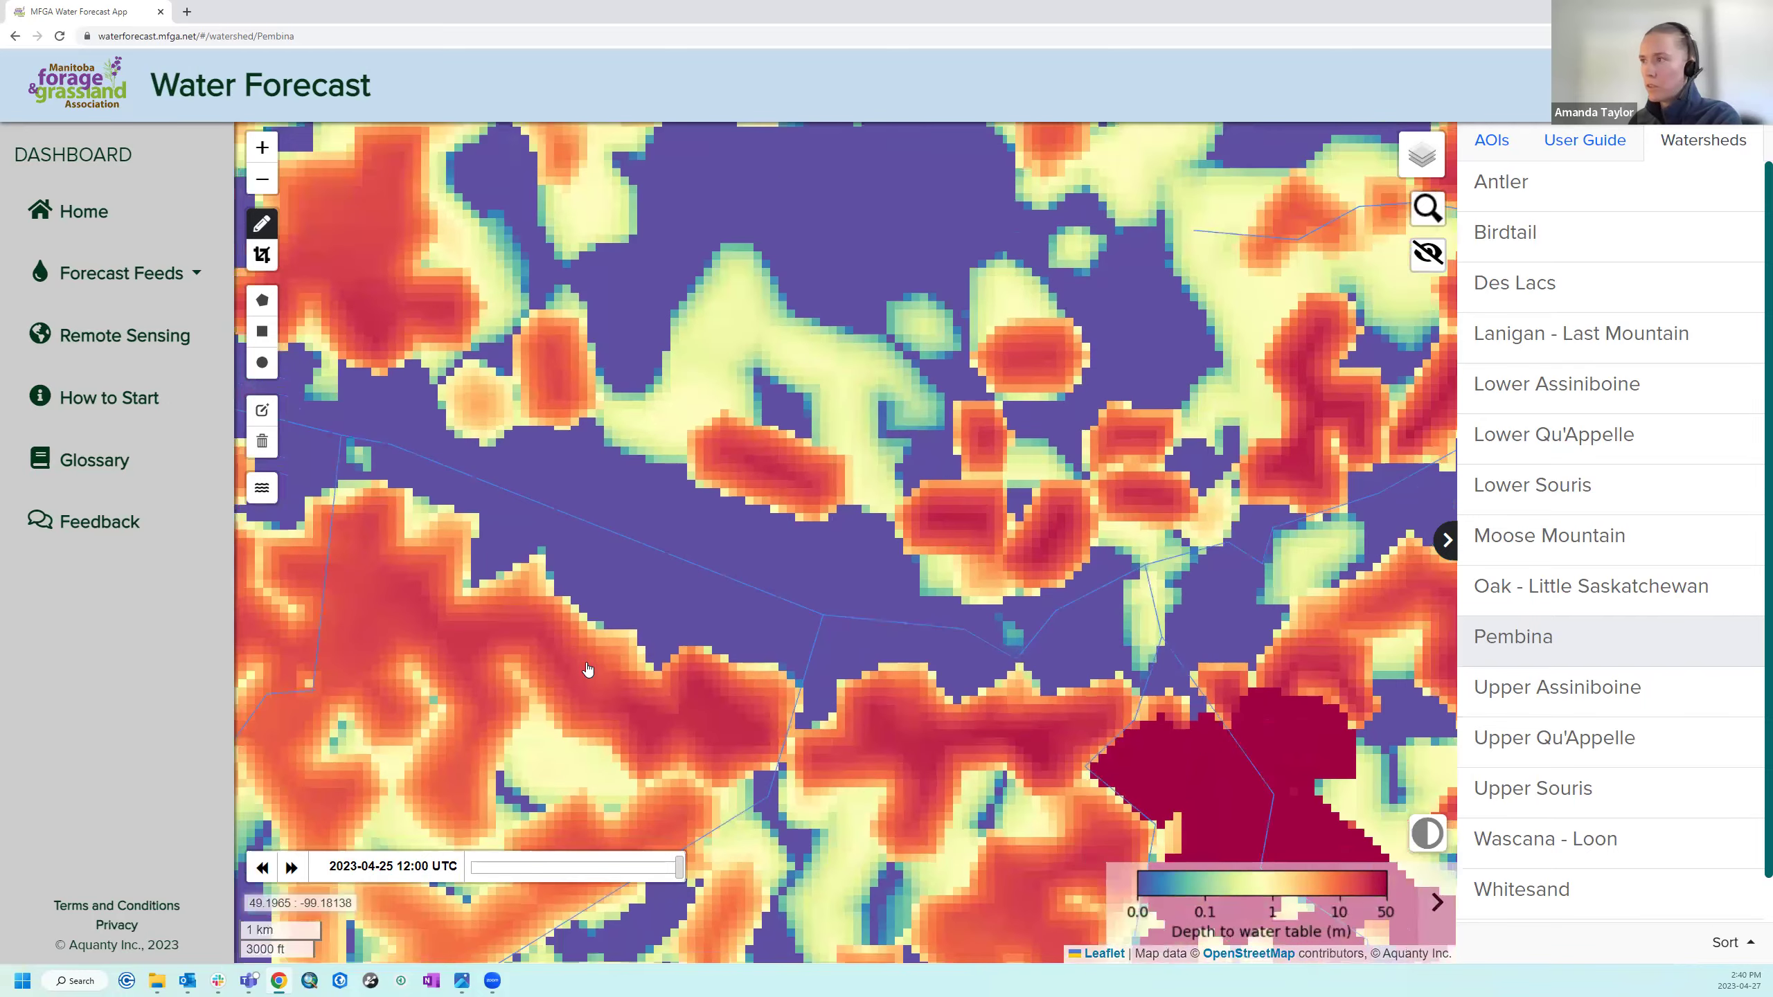
scroll(592, 681, "down", 2)
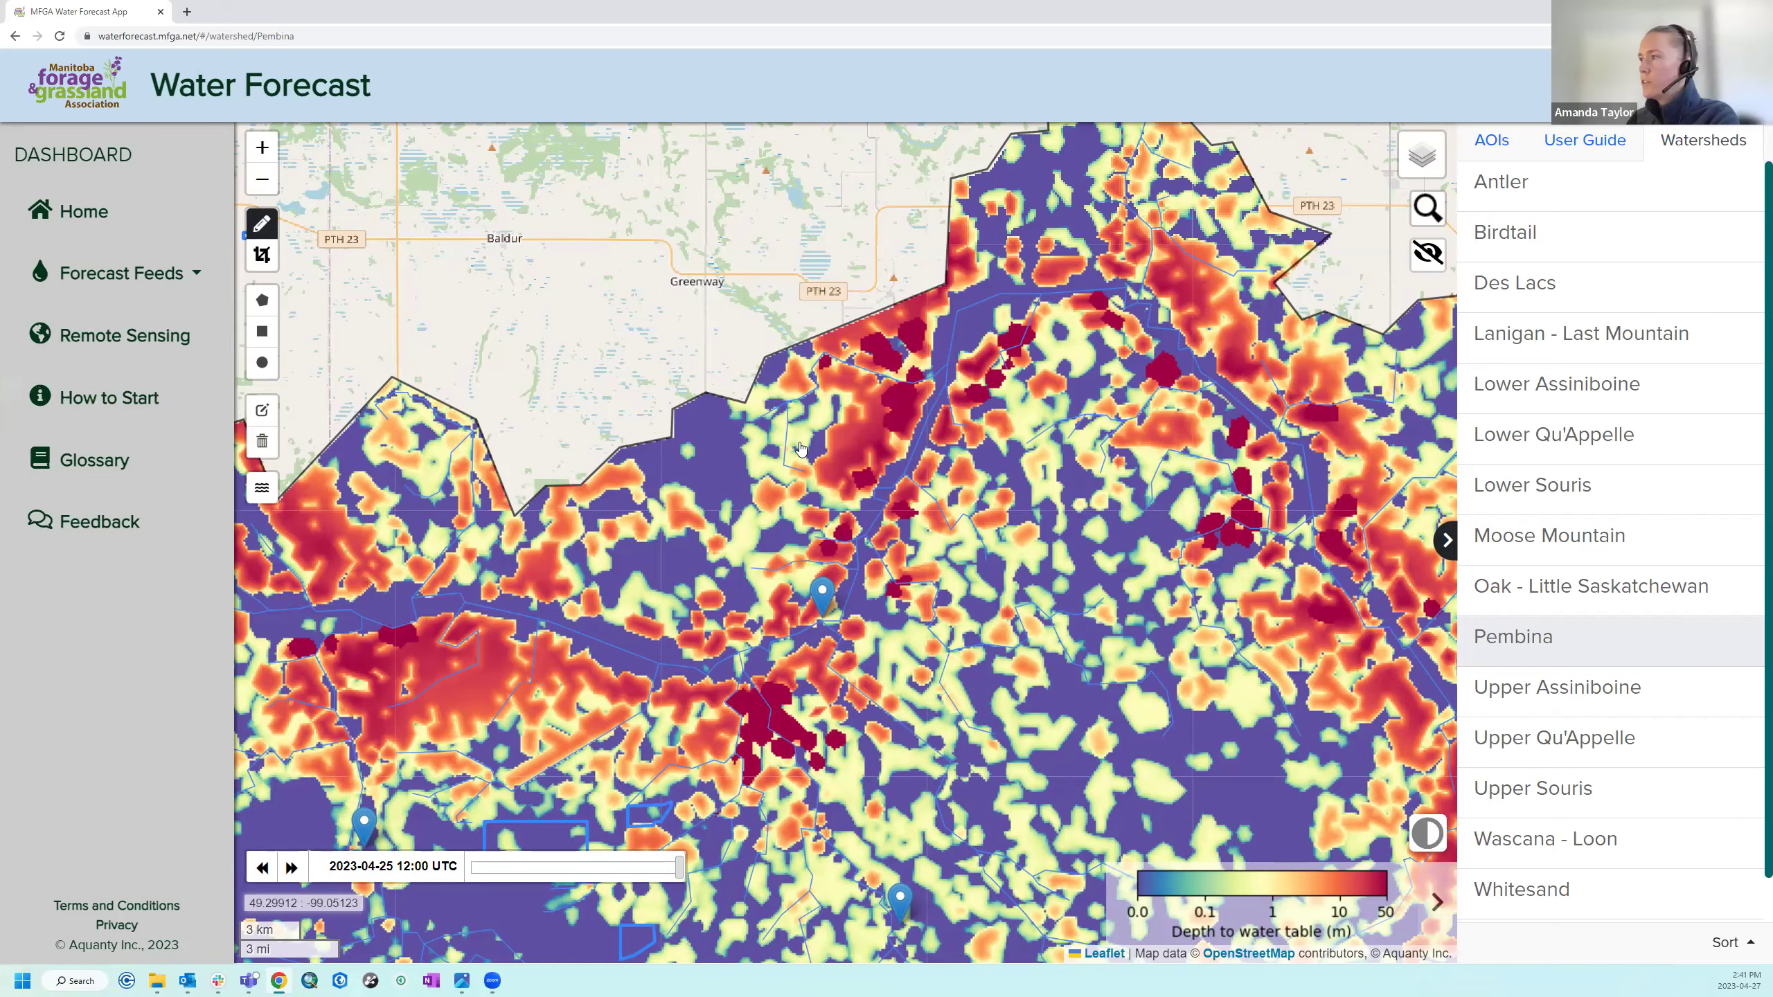
scroll(825, 468, "up", 1)
scroll(983, 552, "down", 1)
scroll(987, 564, "down", 3)
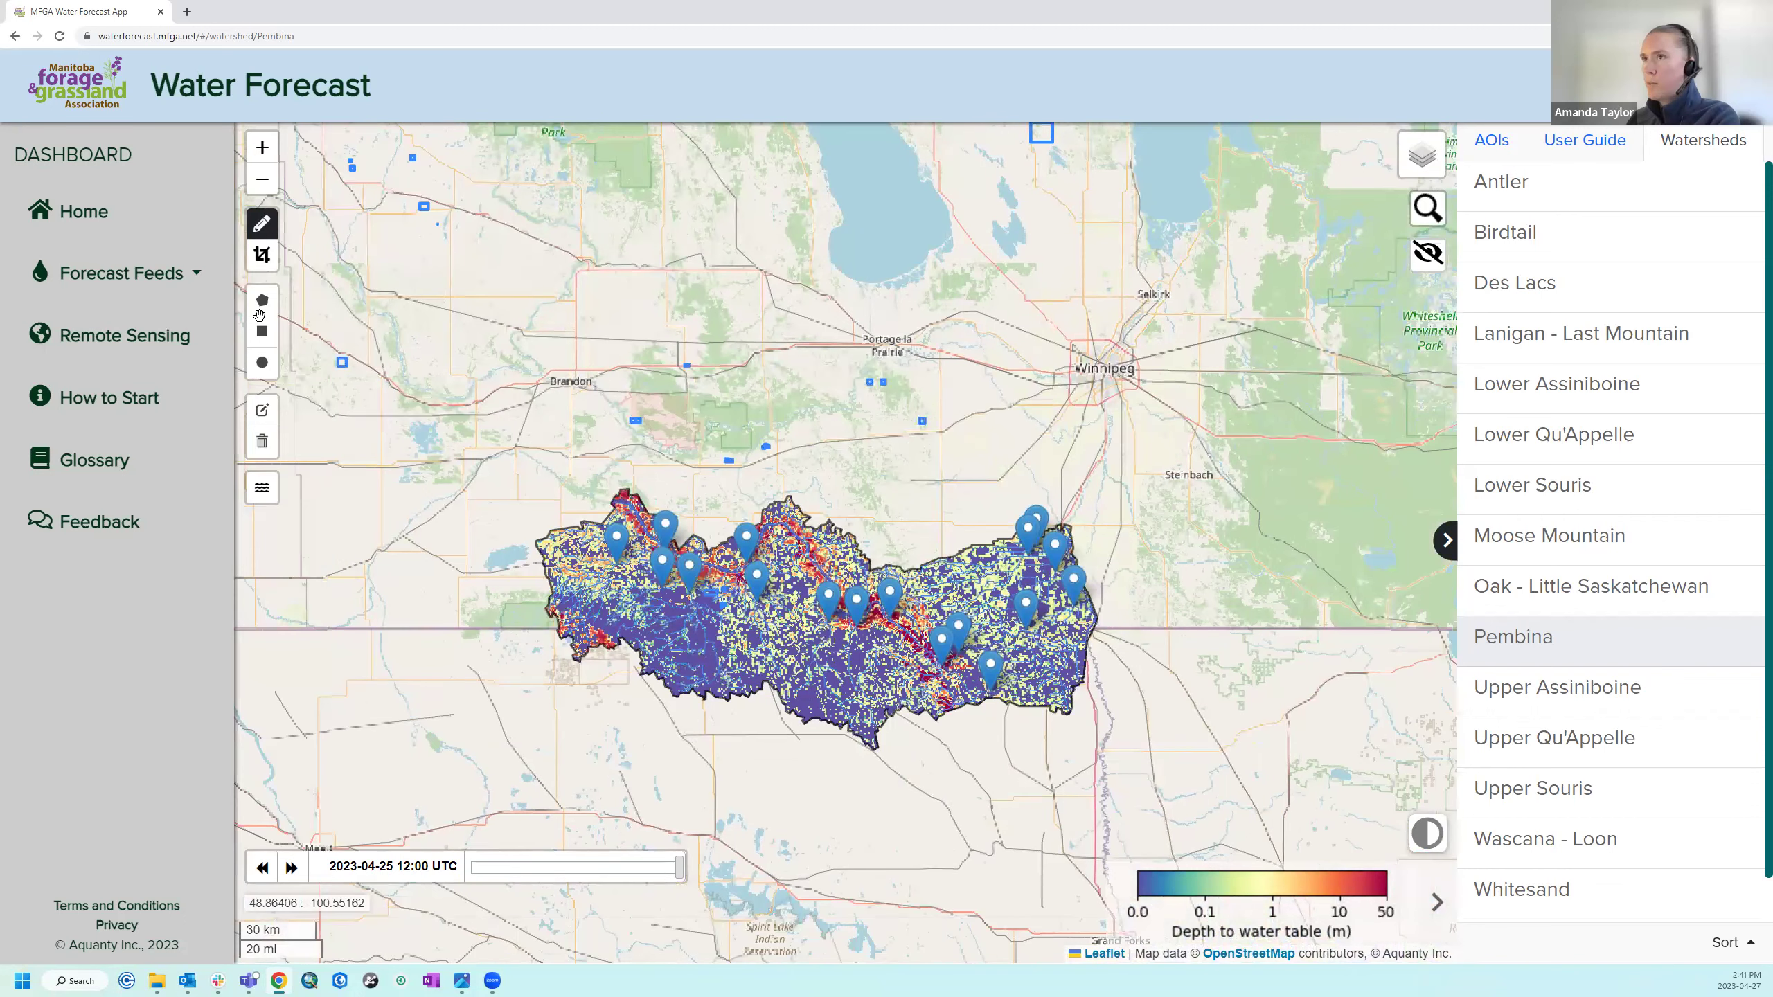
Switch to the Assiniboine forecast feed and open its Oak - Little Saskatchewan watershed.
left_click(122, 273)
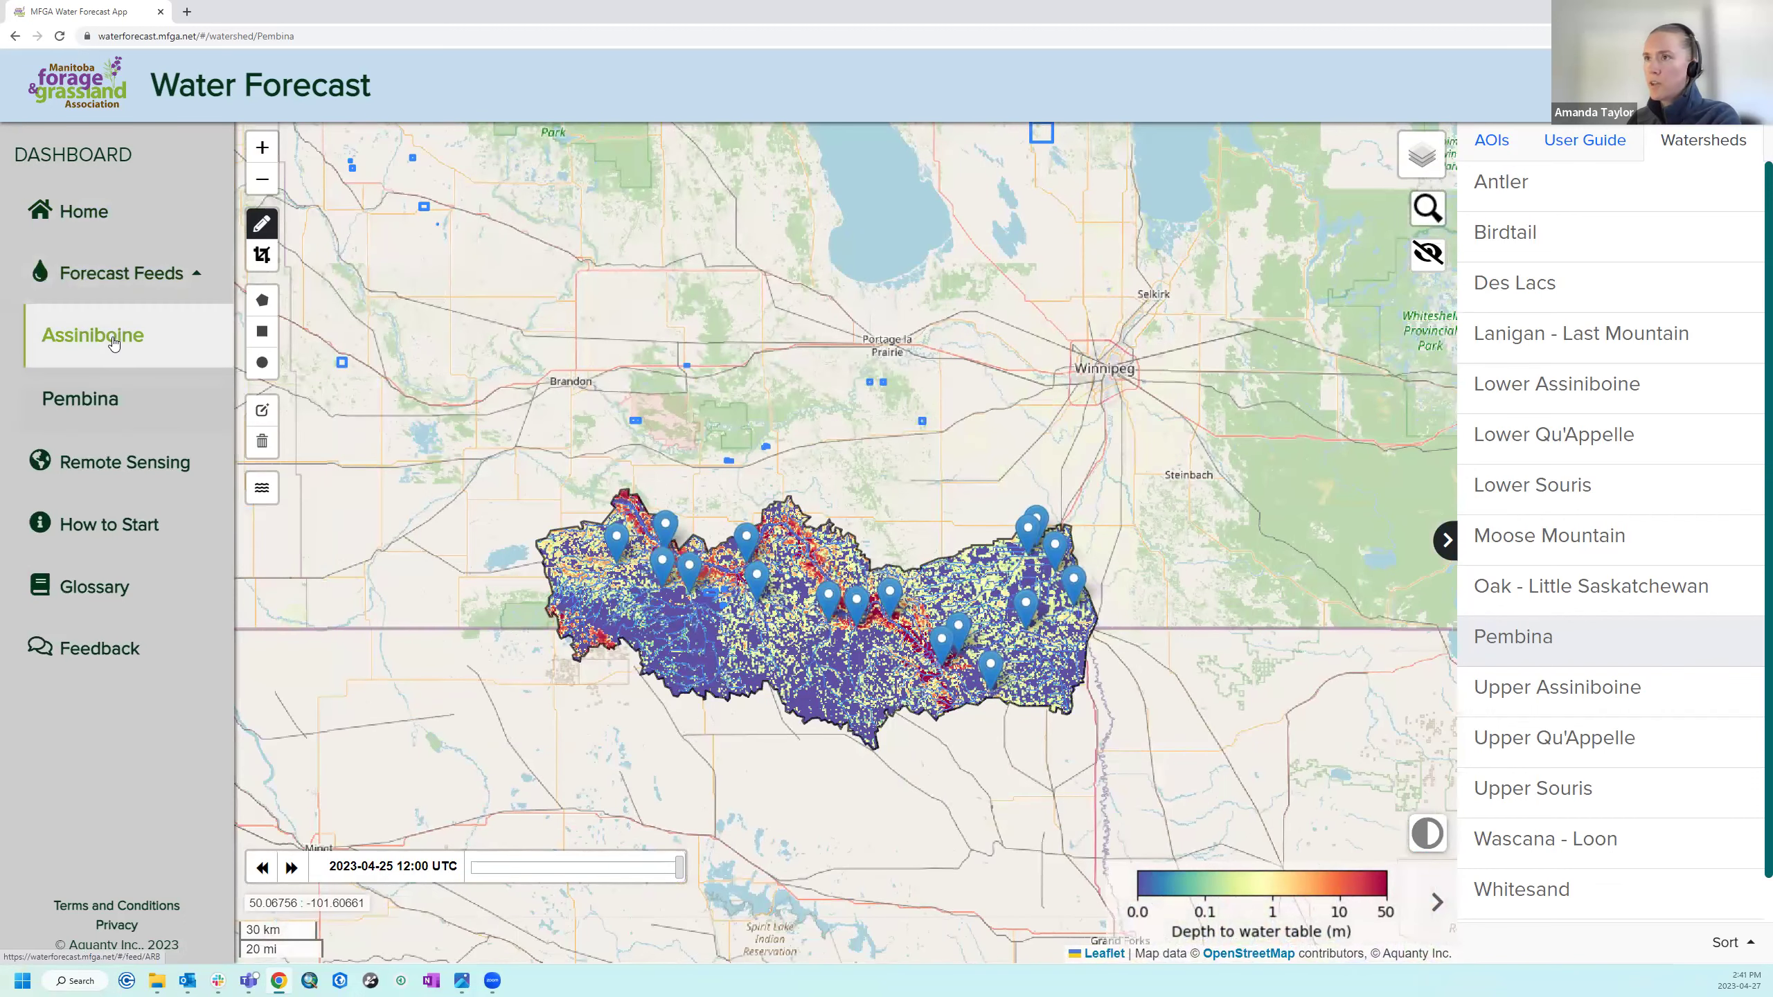
left_click(112, 342)
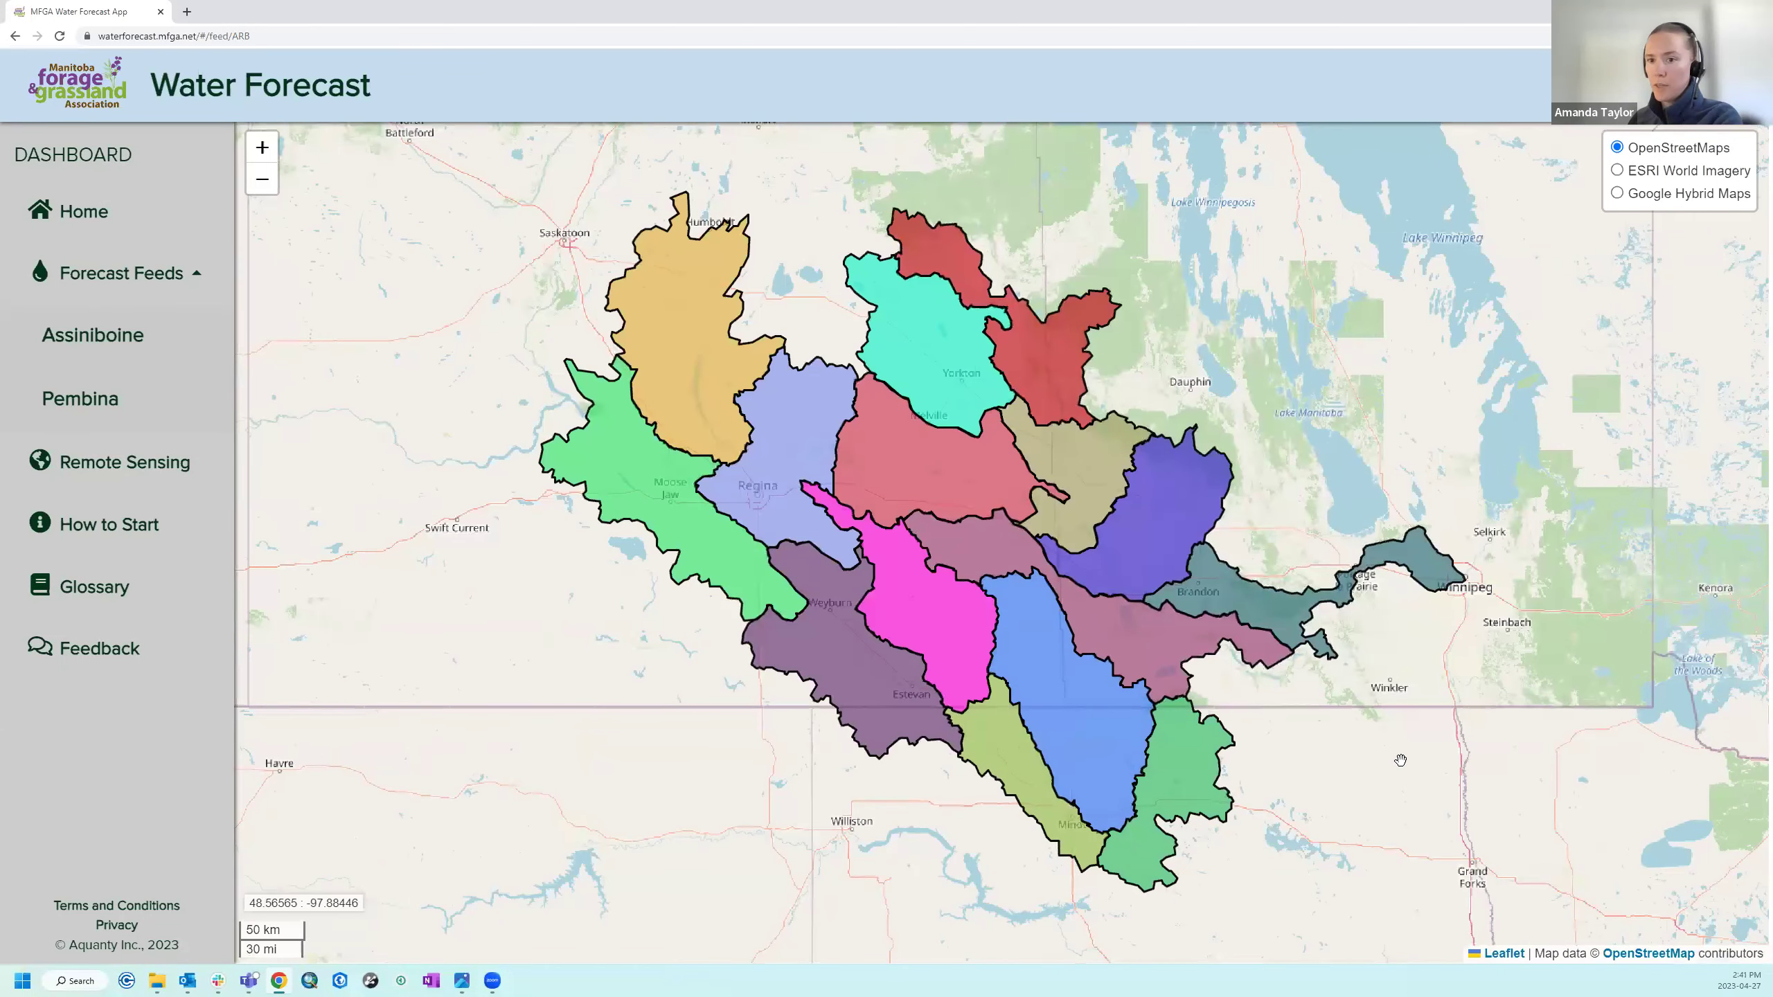
left_click_drag(873, 369, 682, 362)
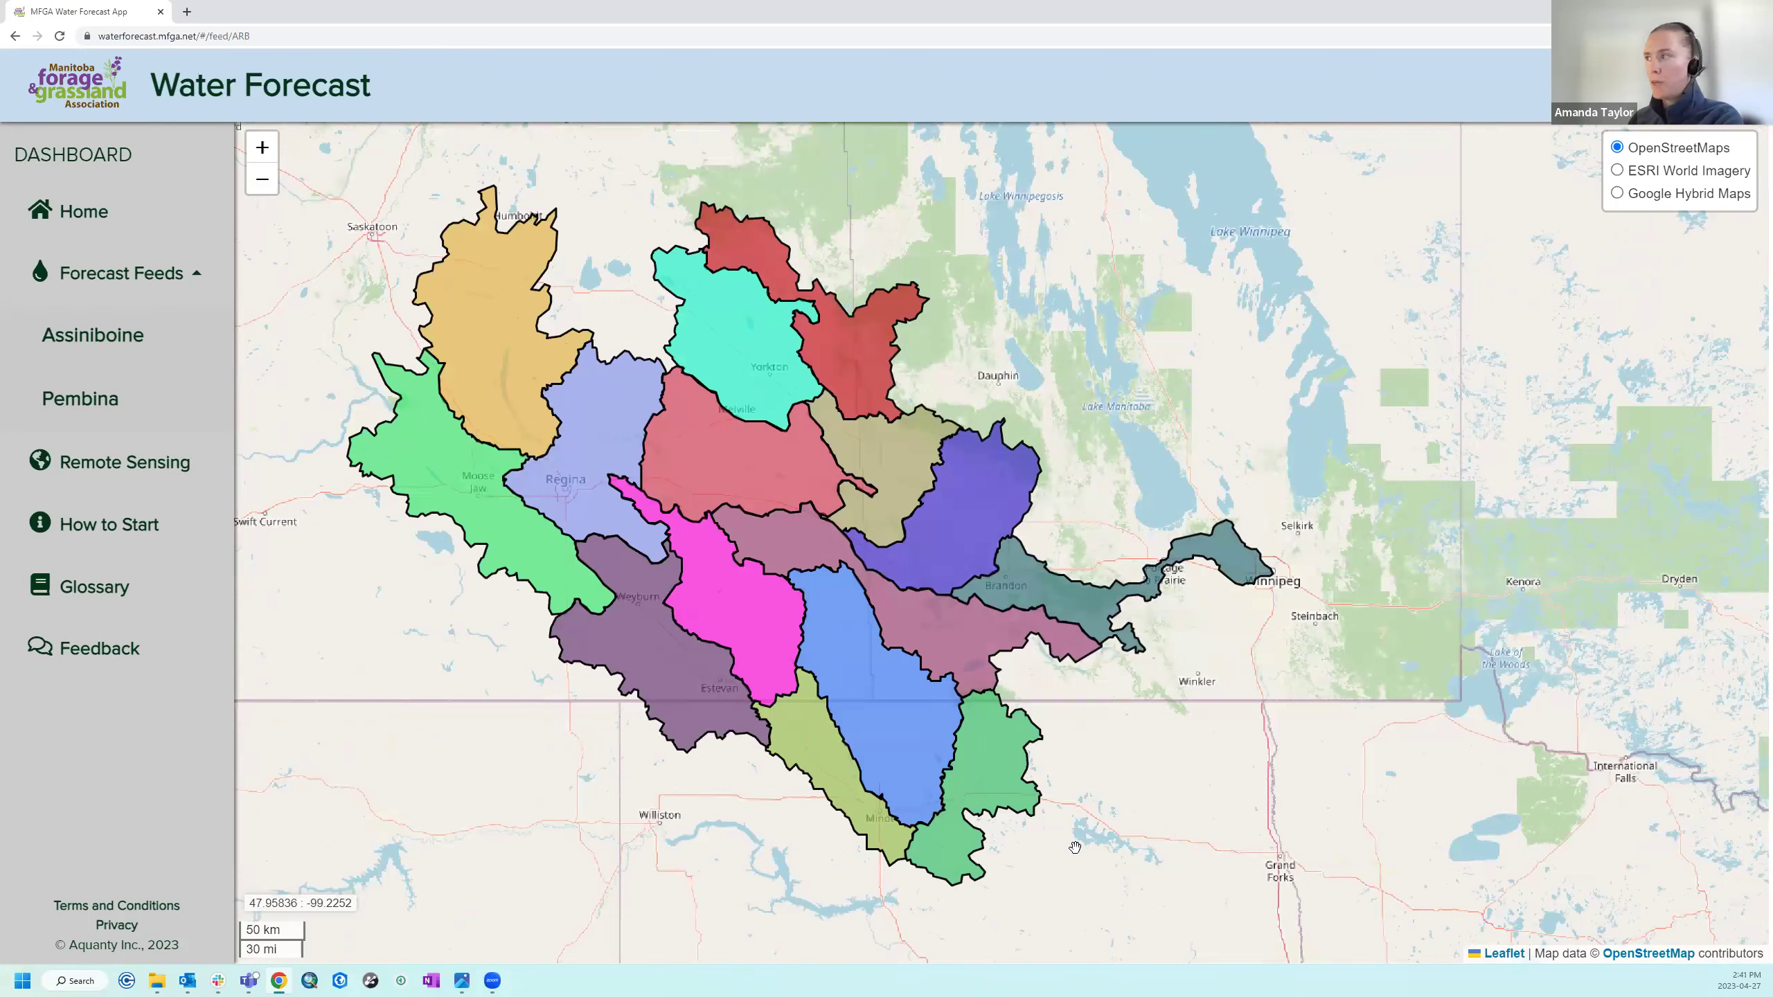
left_click(946, 540)
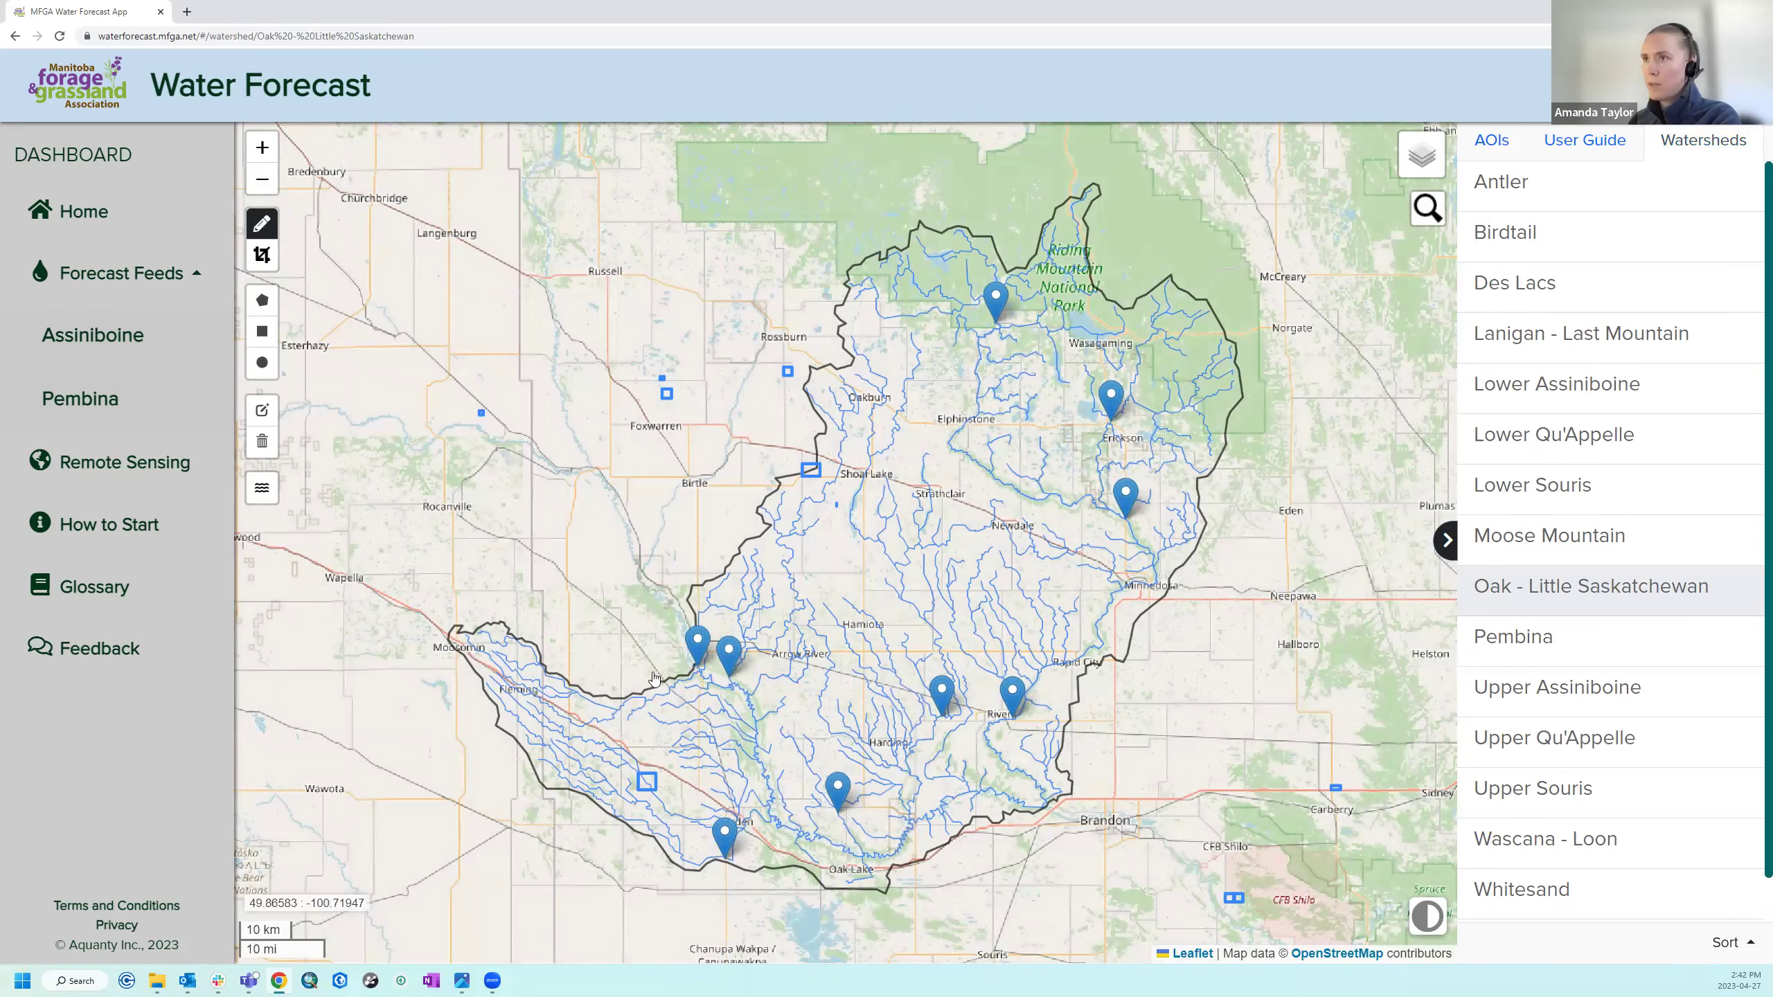
Reopen the Oak - Little Saskatchewan watershed from the Assiniboine feed and show its Annual Crop Inventory layer.
left_click(95, 341)
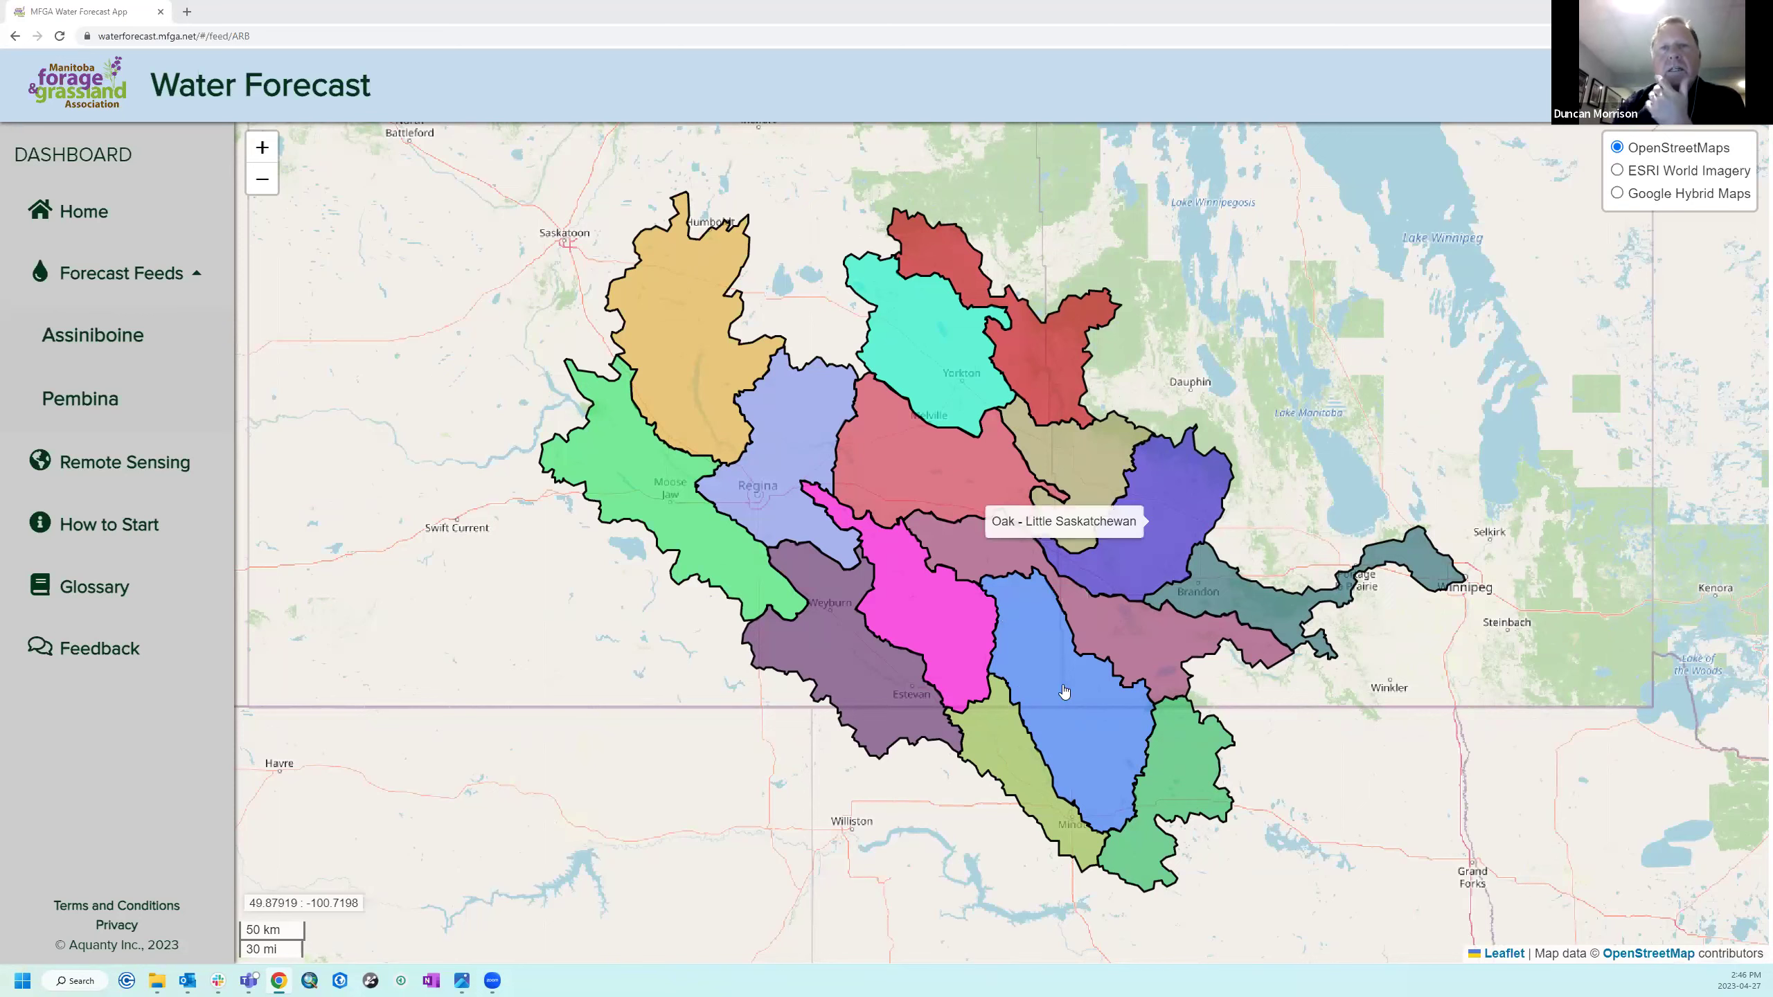
left_click(1137, 566)
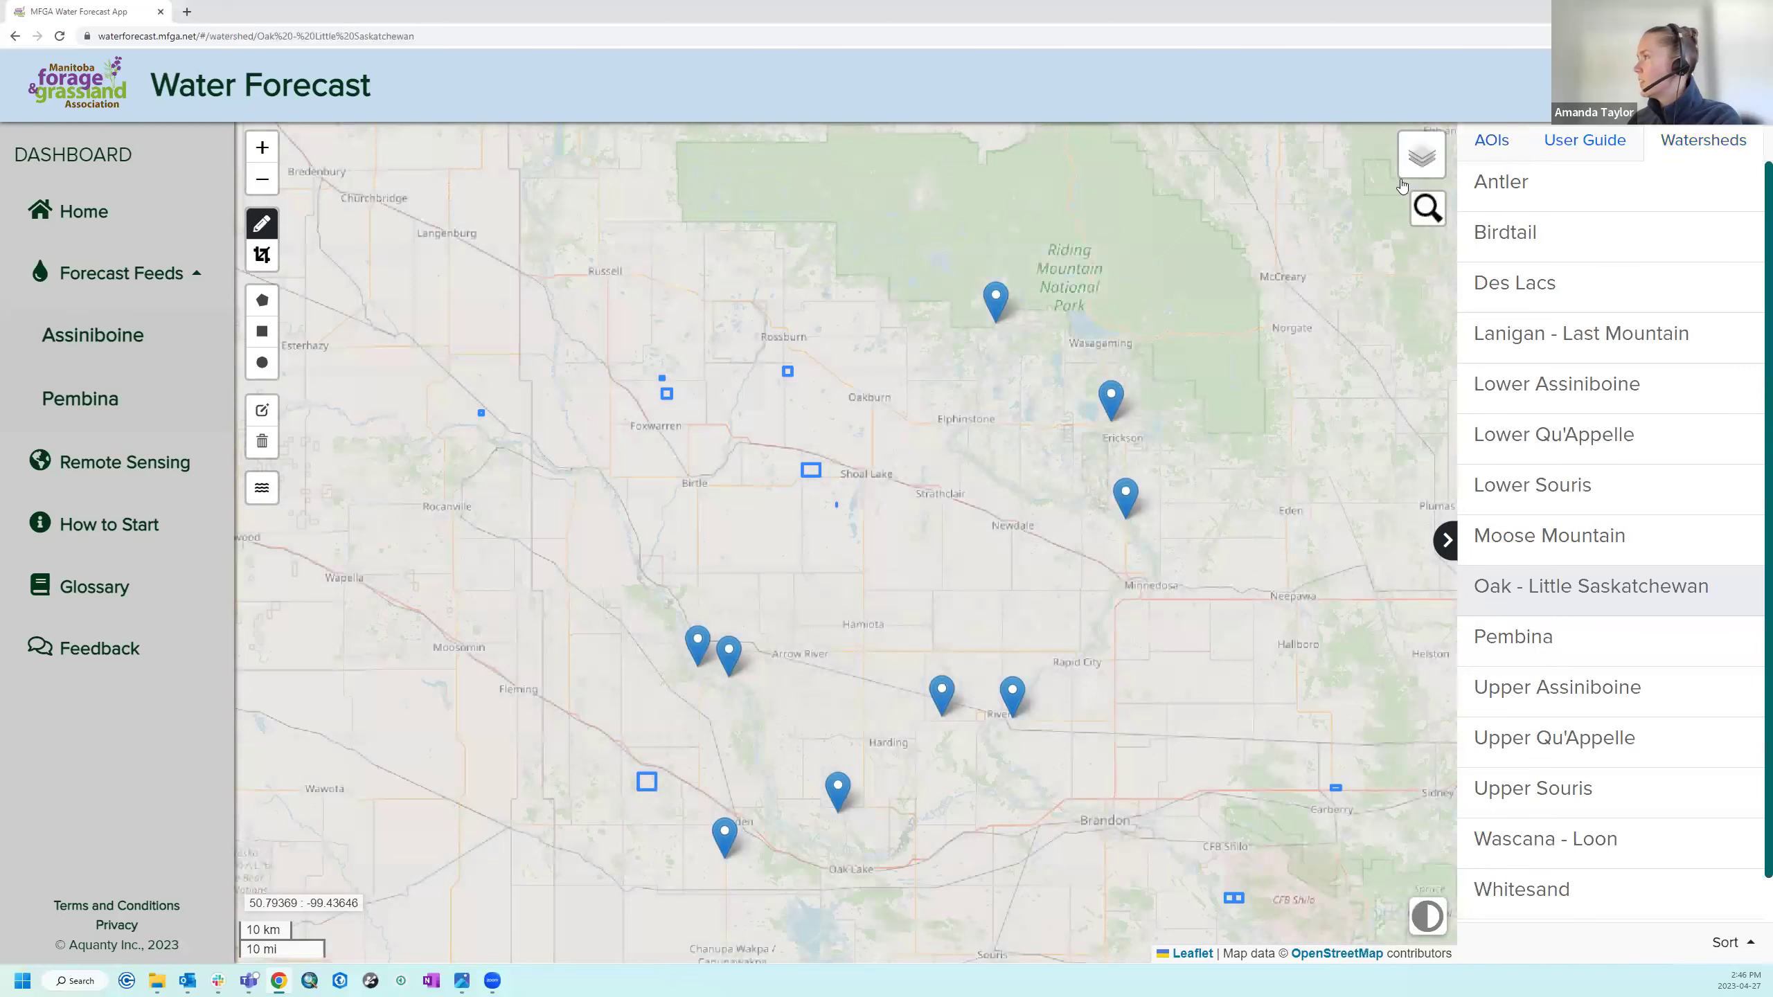
left_click(1417, 162)
left_click(1271, 370)
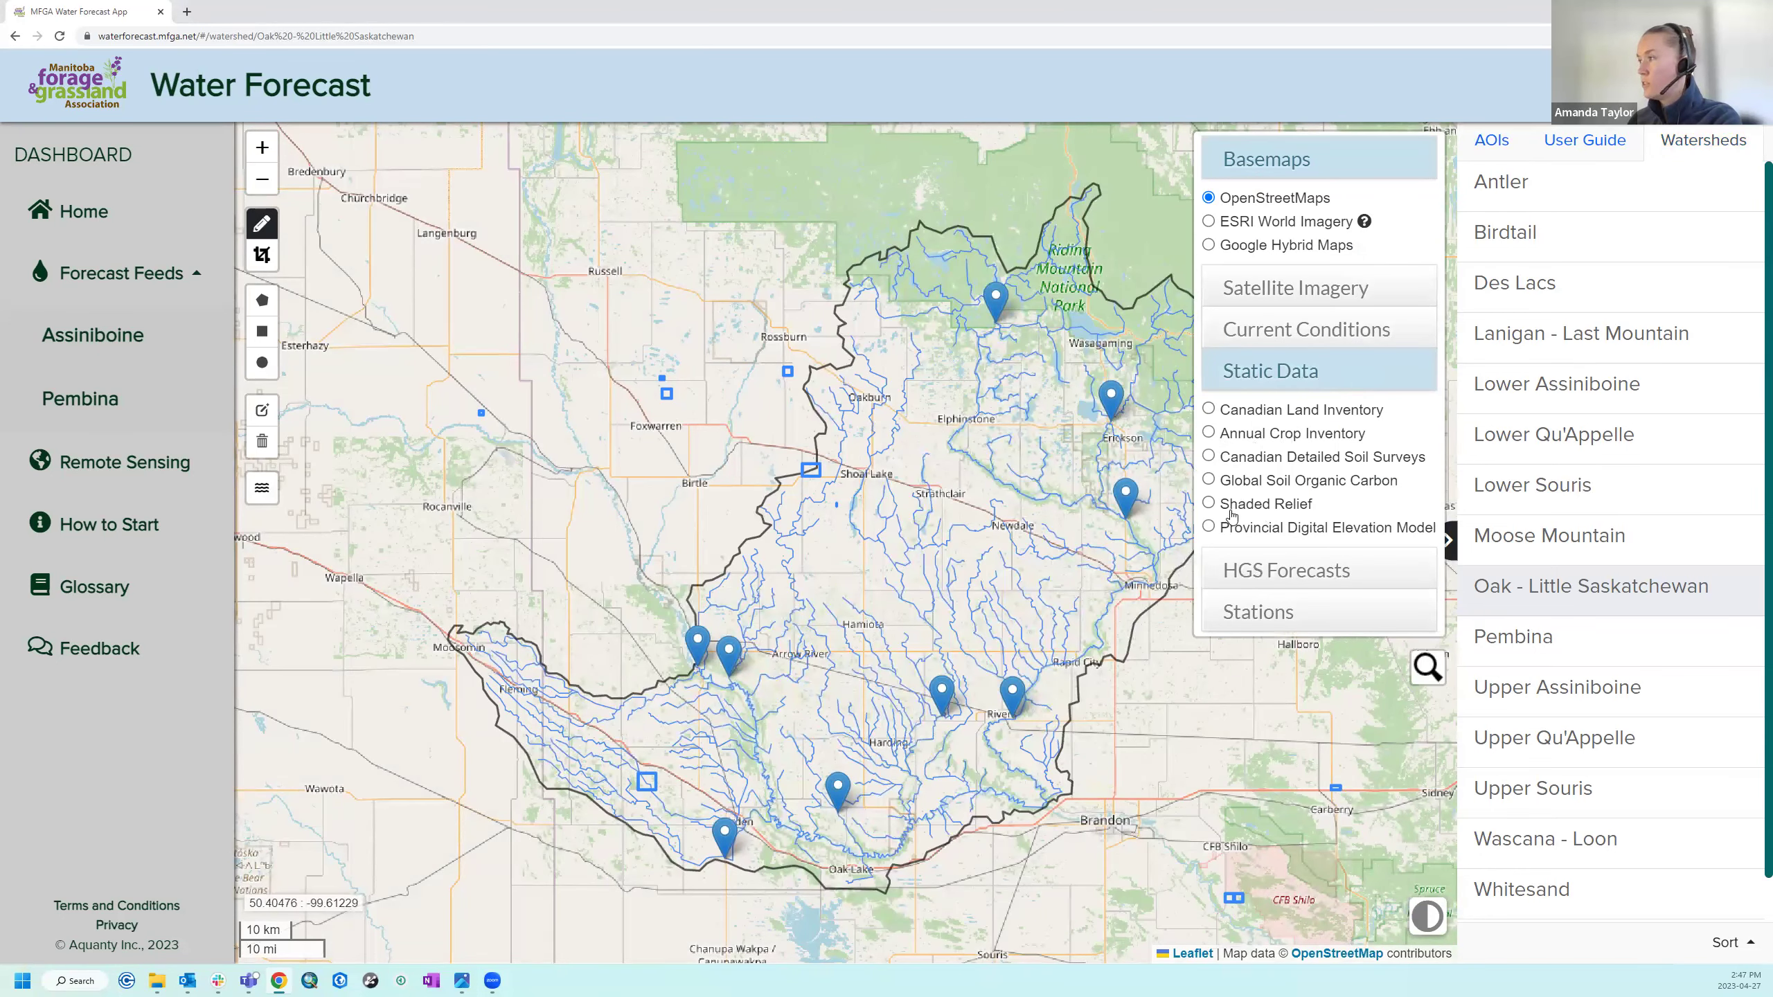
left_click(1208, 433)
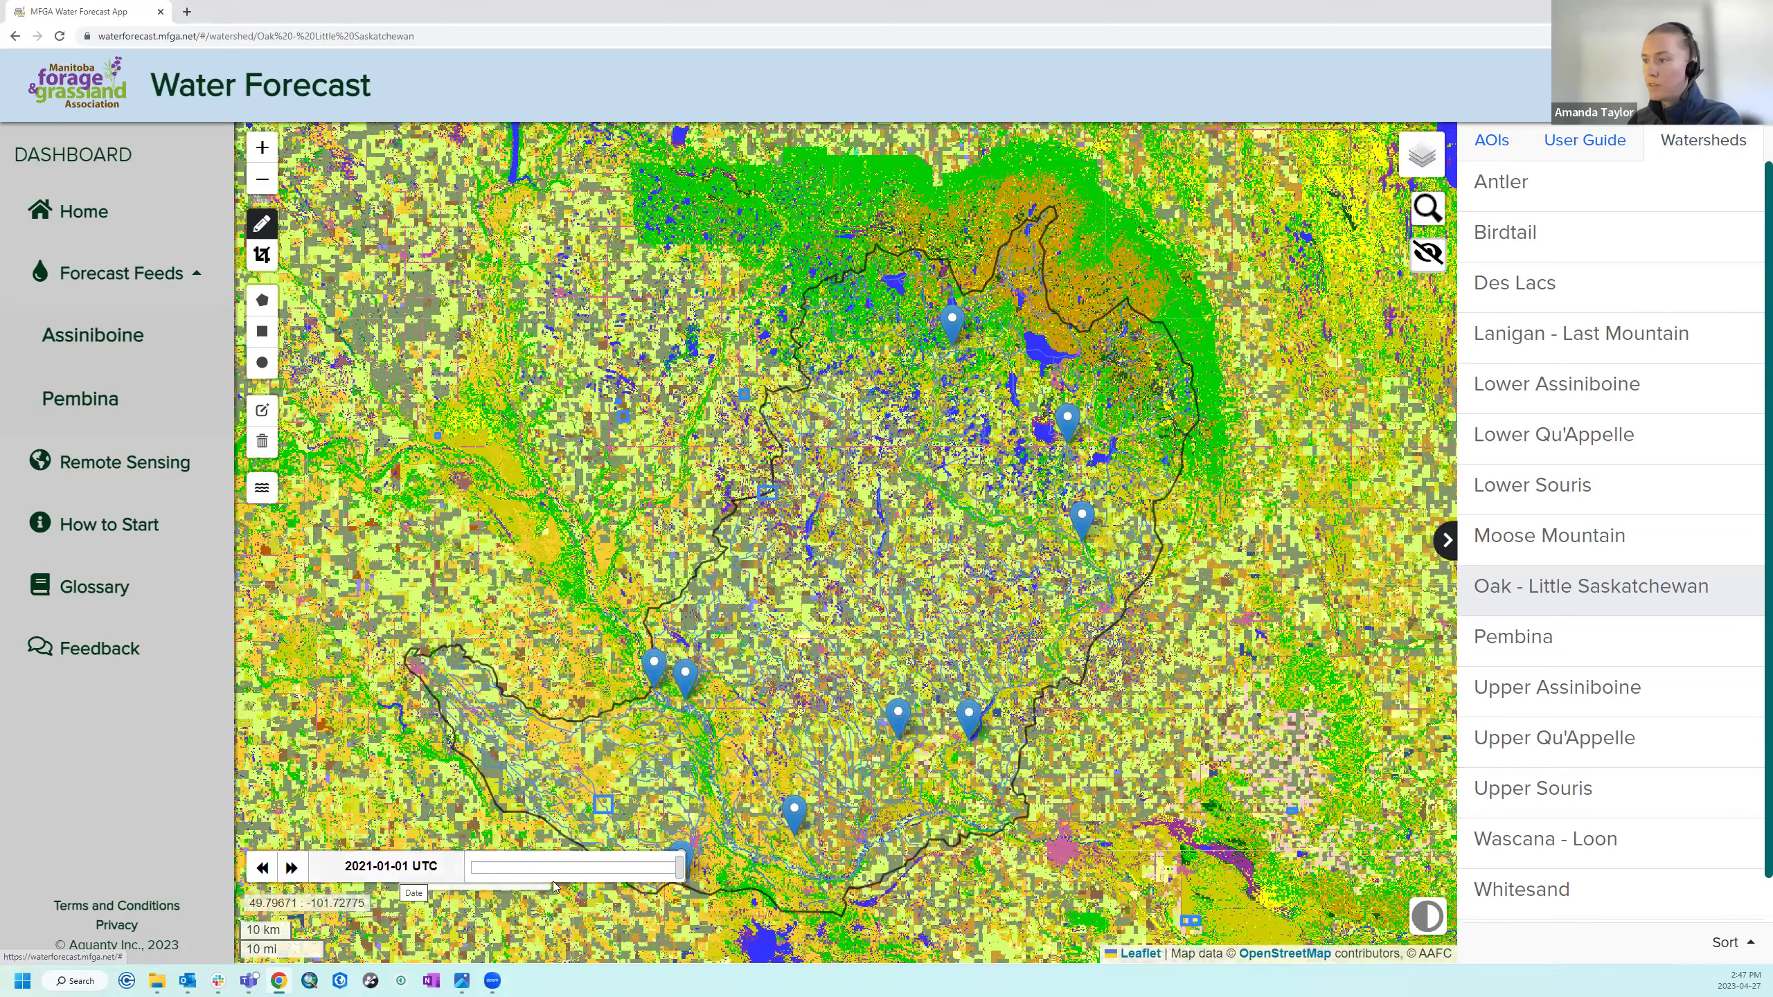
Compare the crop inventory for 2009-01-01 and 2016-01-01 up close, and clear the layer.
left_click_drag(679, 865, 472, 866)
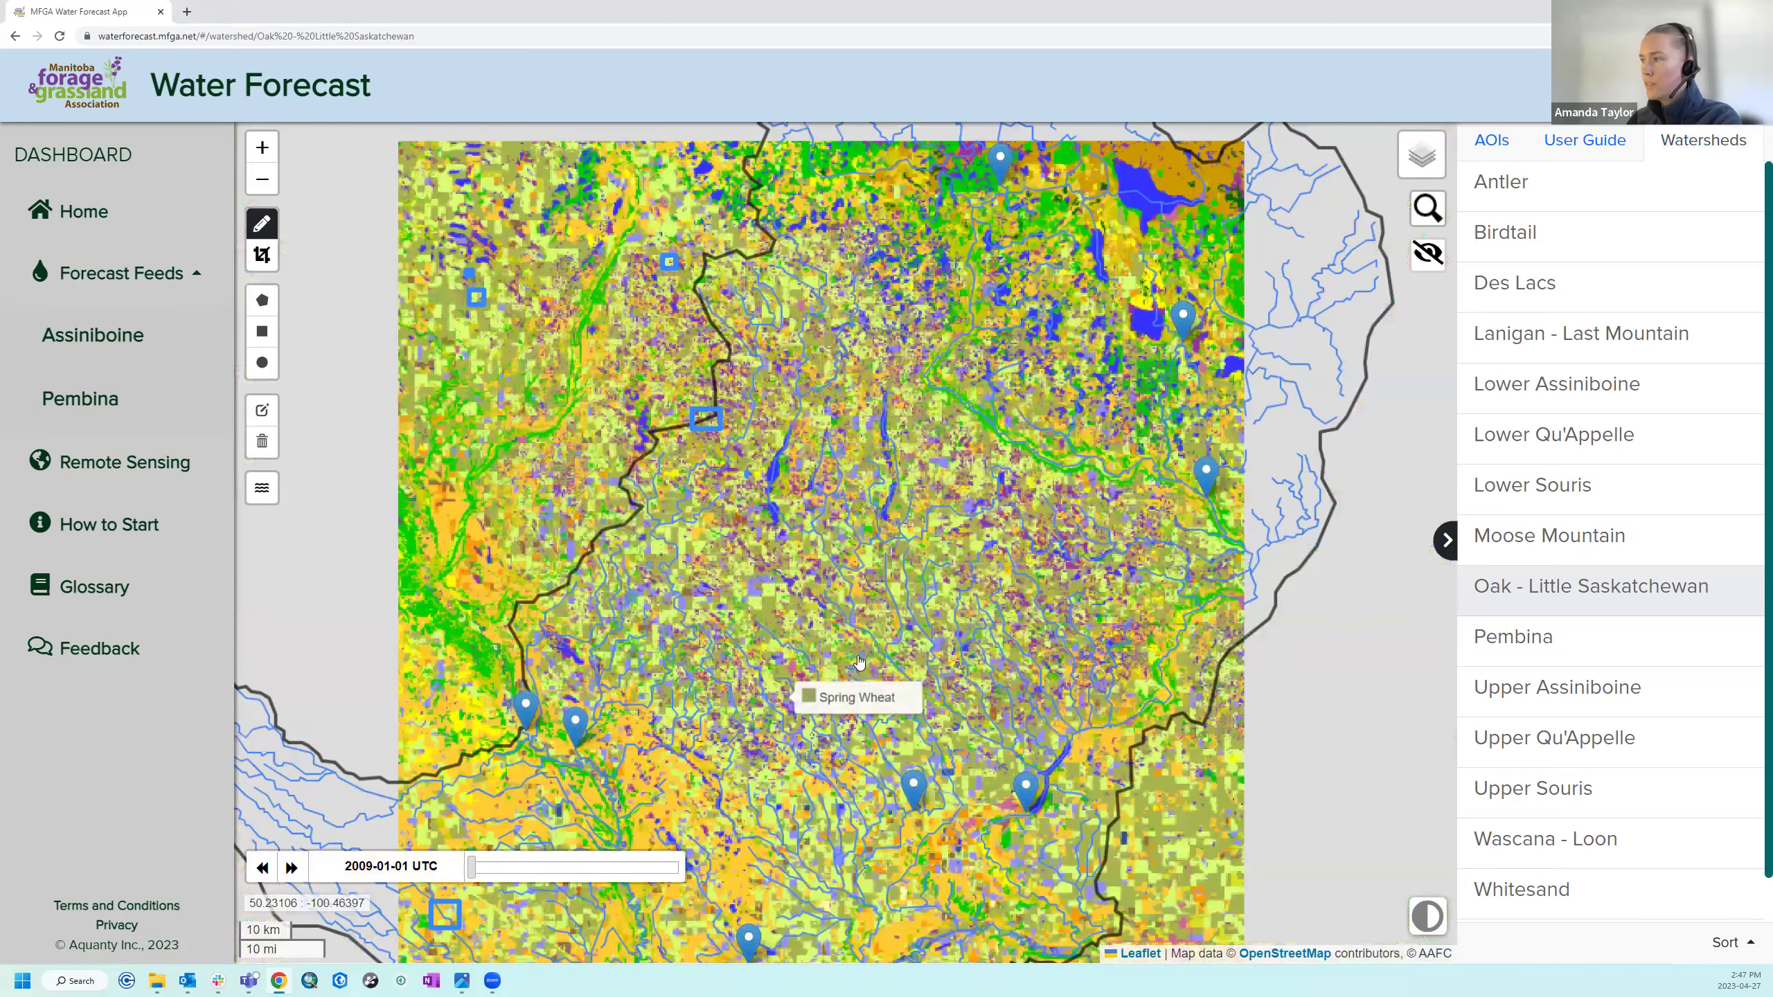
scroll(865, 640, "up", 3)
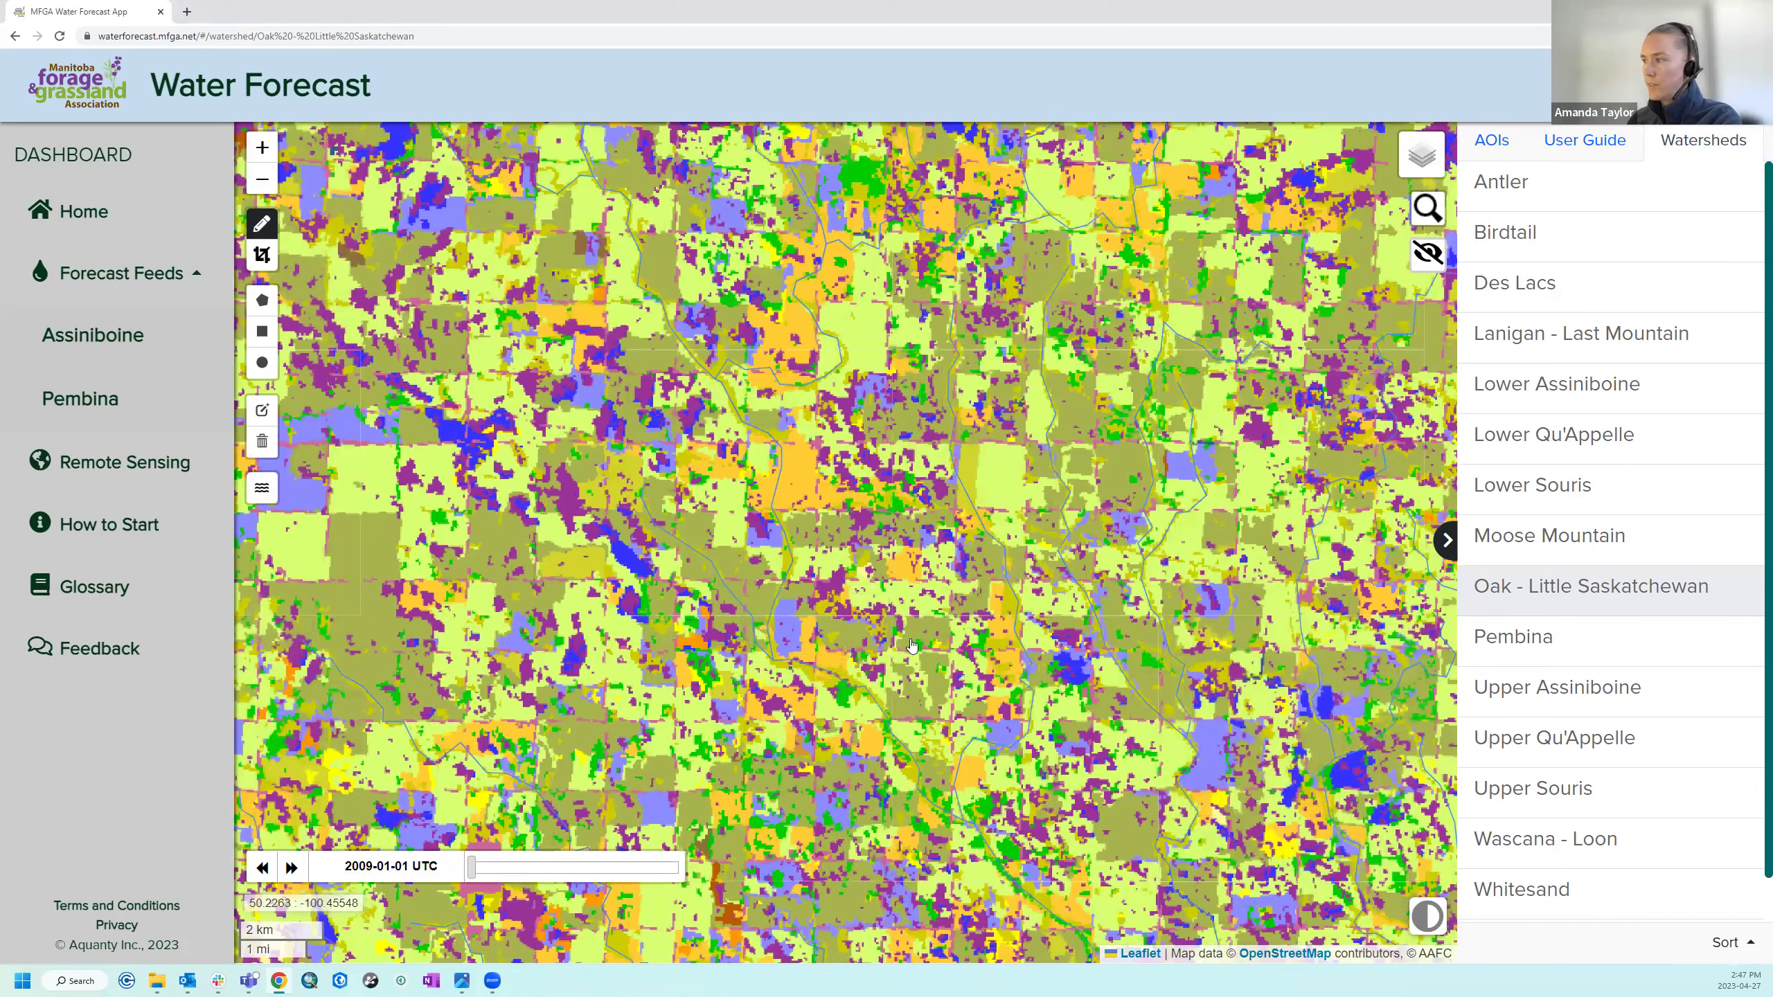
left_click_drag(472, 867, 590, 878)
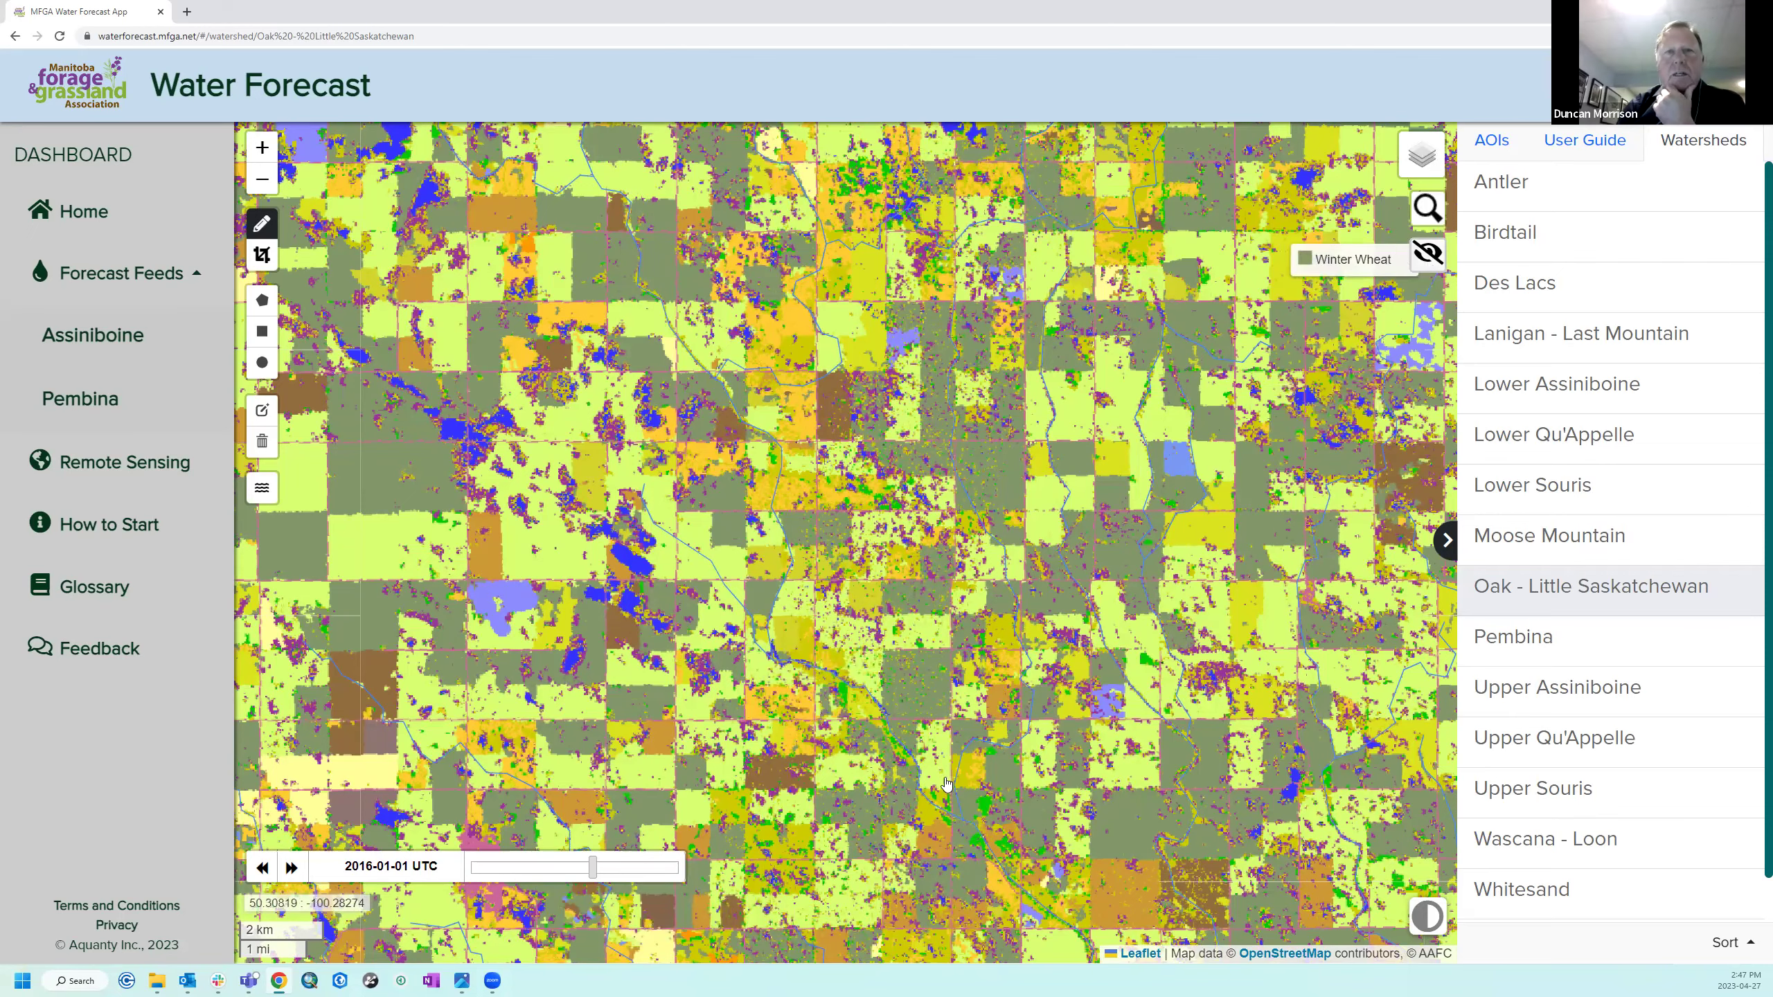
scroll(947, 783, "down", 3)
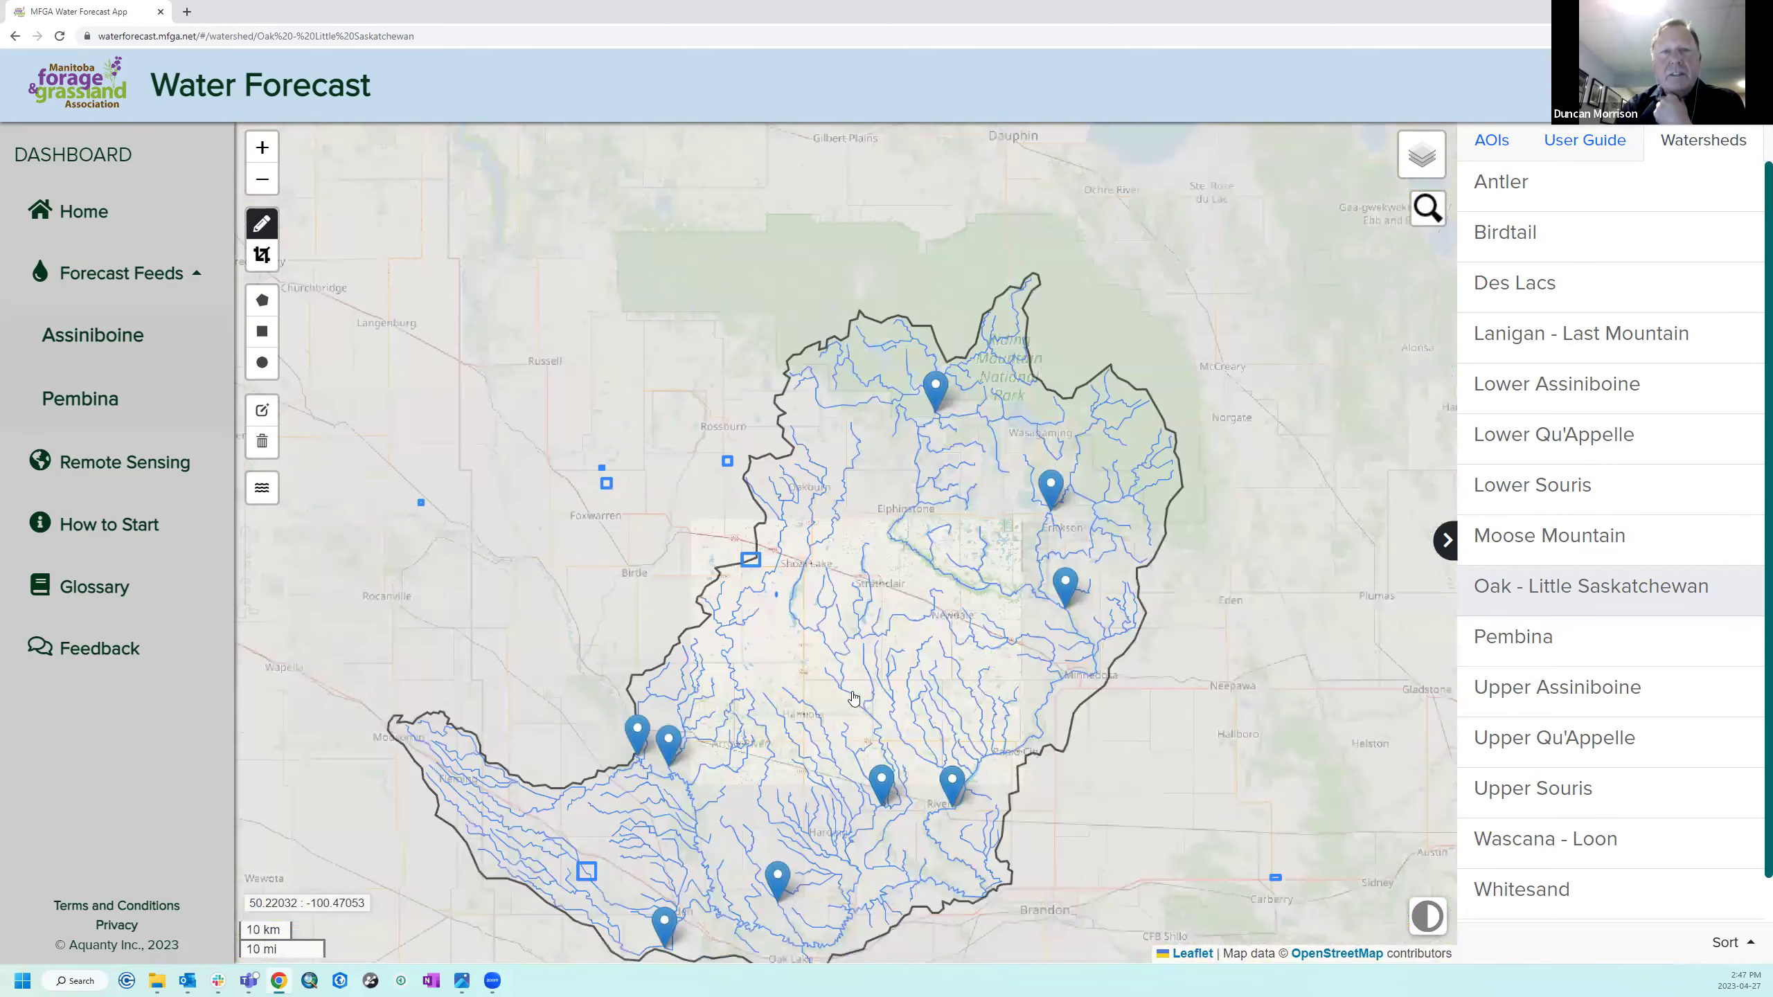